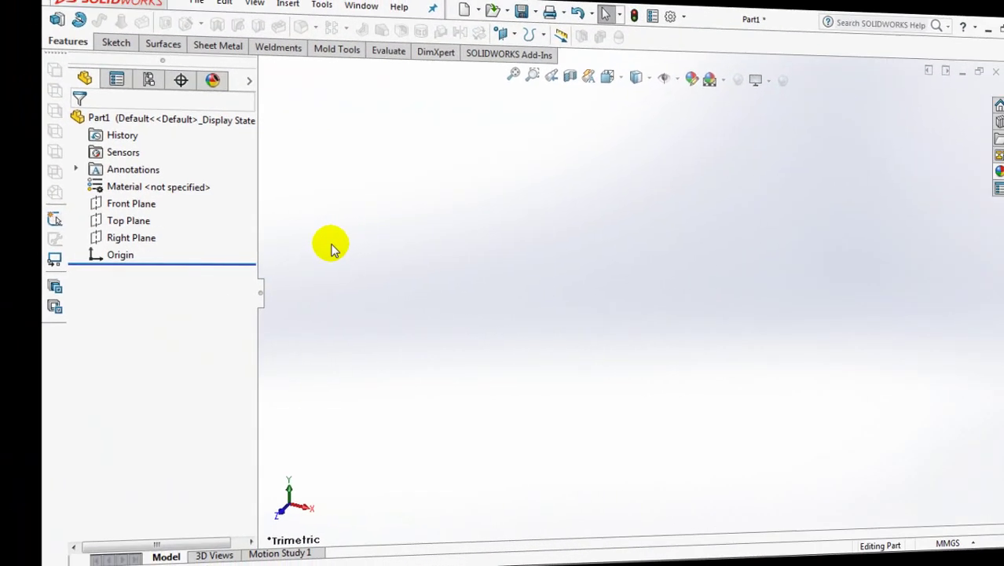
Step: On the Front Plane, sketch a horizontal midpoint line centred on the origin
left_click(70, 209)
left_click(14, 34)
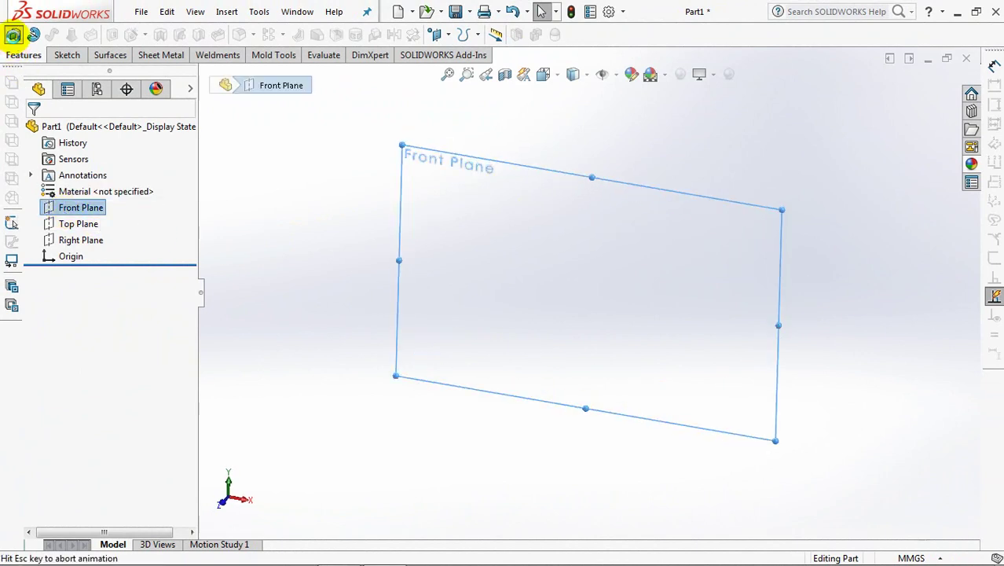
left_click(75, 36)
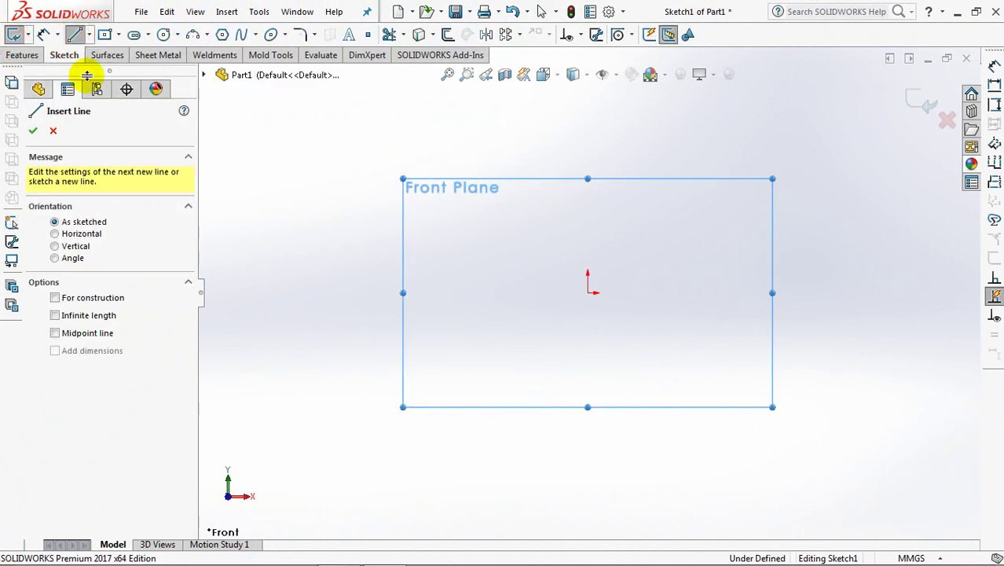
left_click(55, 333)
left_click(588, 293)
left_click(764, 293)
right_click(765, 293)
left_click(801, 305)
Step: Dimension the horizontal line to 147 mm long
left_click(43, 35)
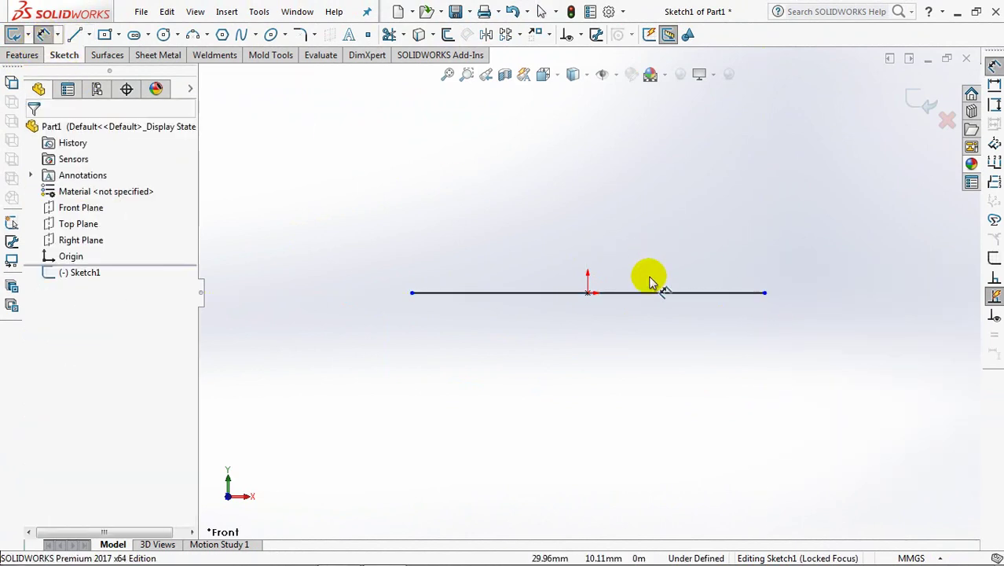
left_click(599, 275)
left_click(591, 245)
type("147")
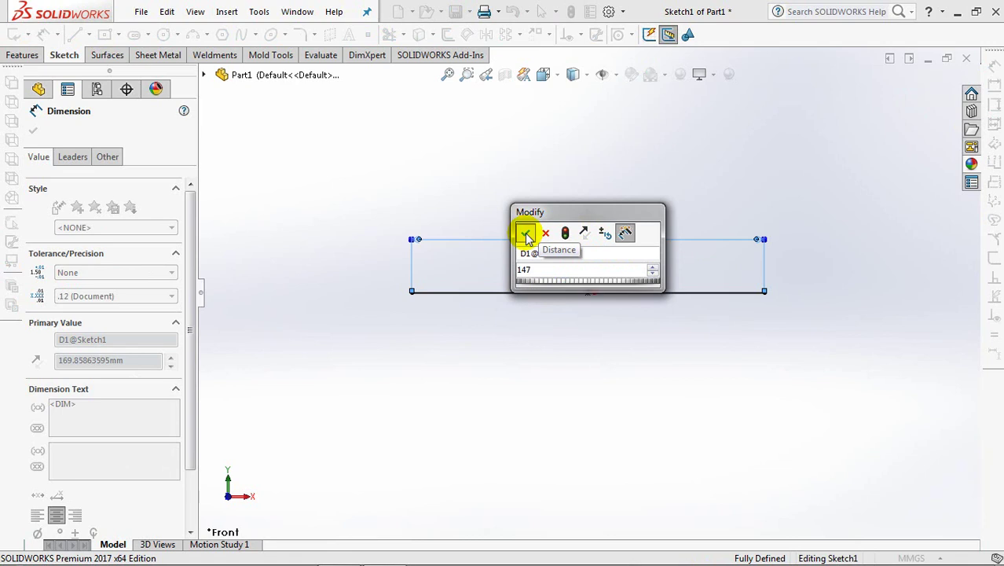
left_click(525, 232)
key("Escape")
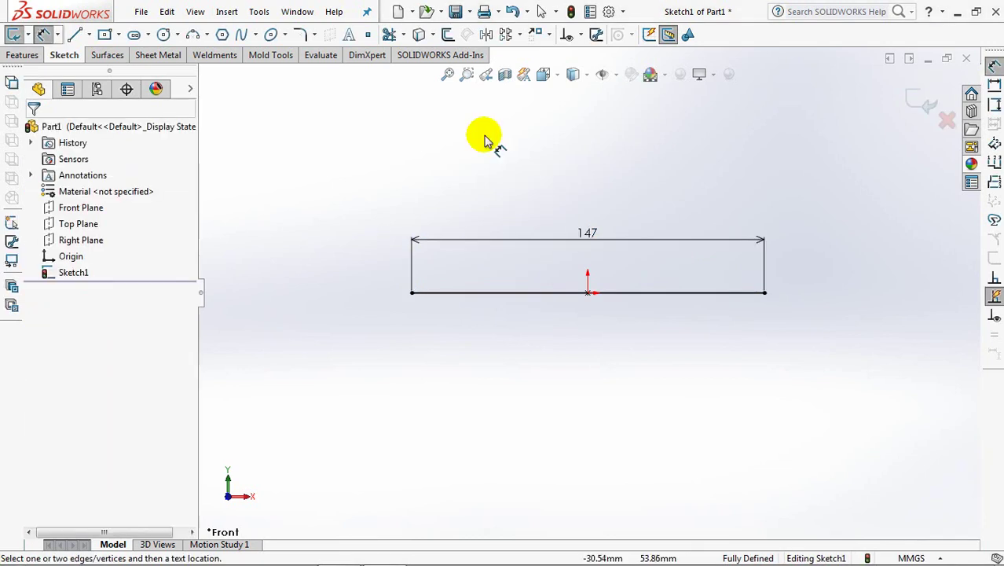
Step: Offset the line 43 mm below as a construction line
left_click(447, 36)
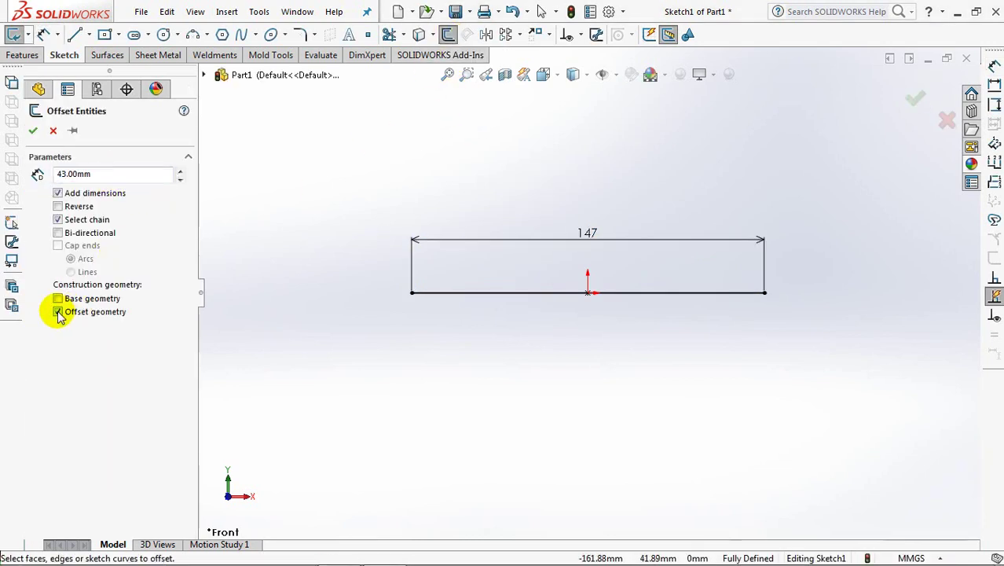
left_click(540, 301)
left_click(540, 301)
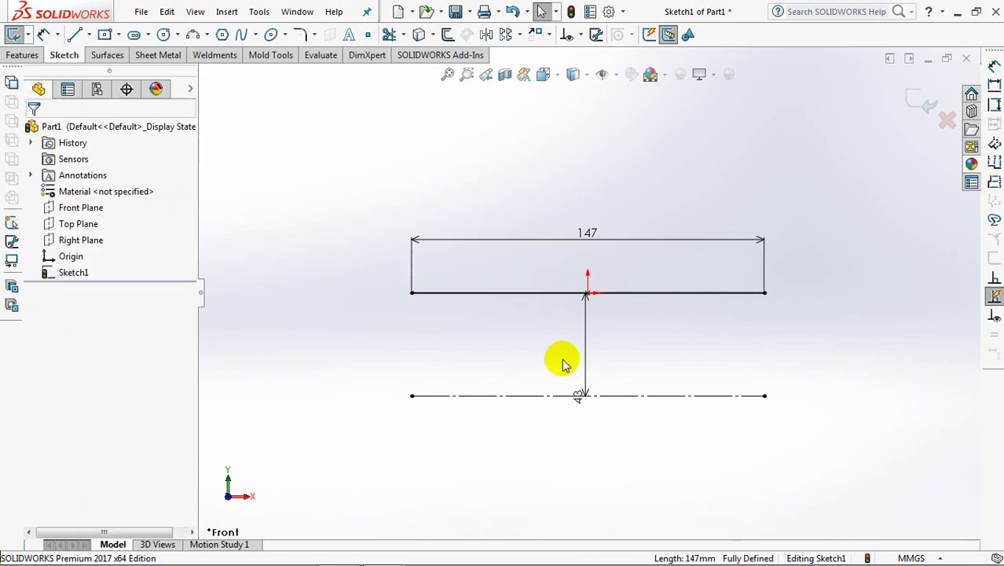
left_click(524, 346)
key("Escape")
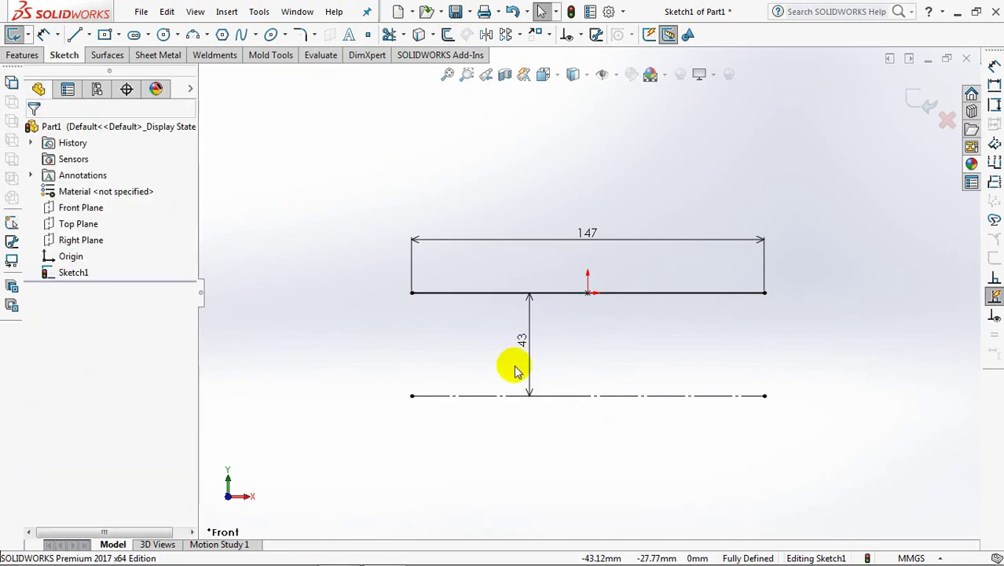
Step: Draw two 3-point arcs from the line's ends meeting on the construction line
key("f")
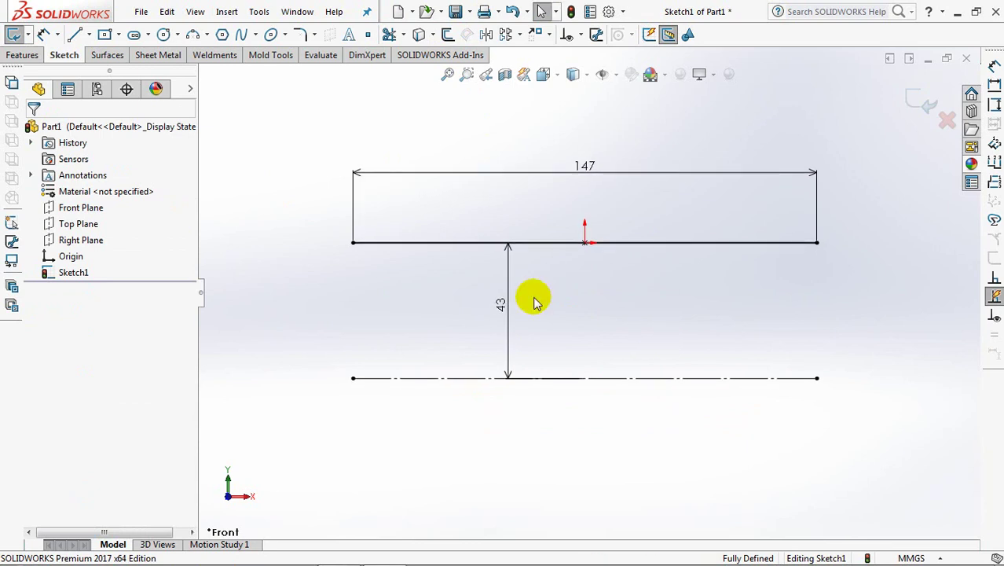
left_click(193, 35)
left_click(354, 242)
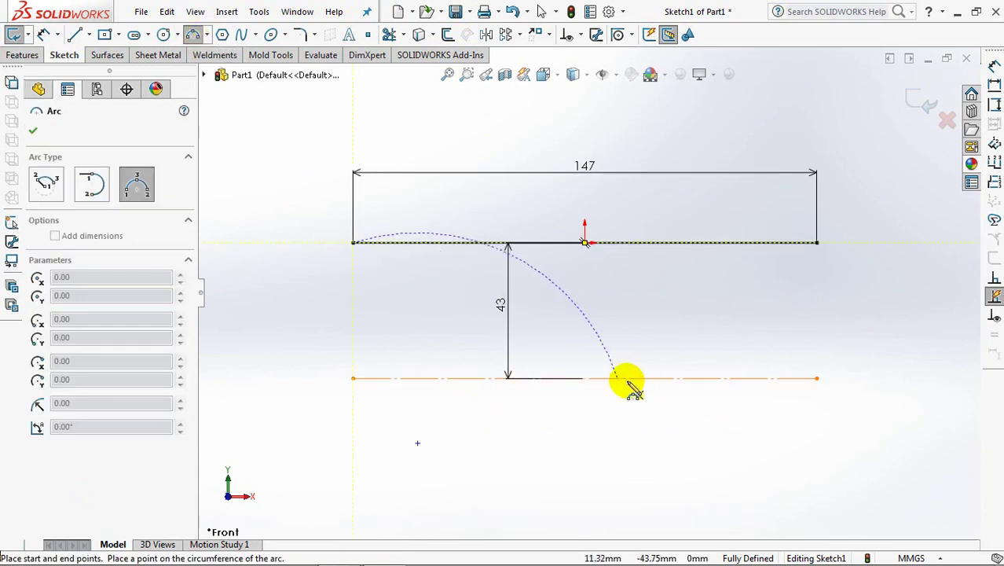
left_click(644, 380)
left_click(621, 379)
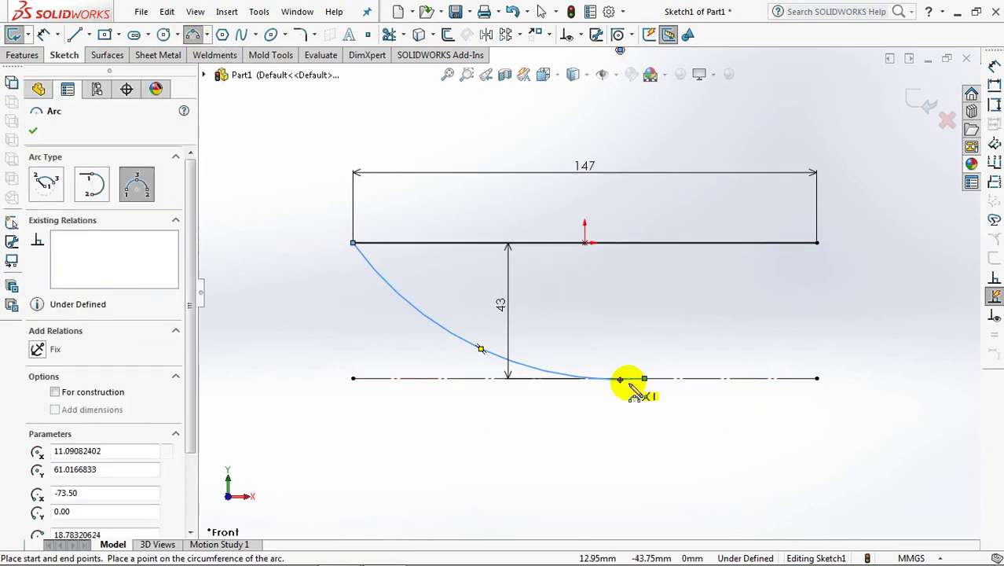
left_click(644, 378)
left_click(817, 242)
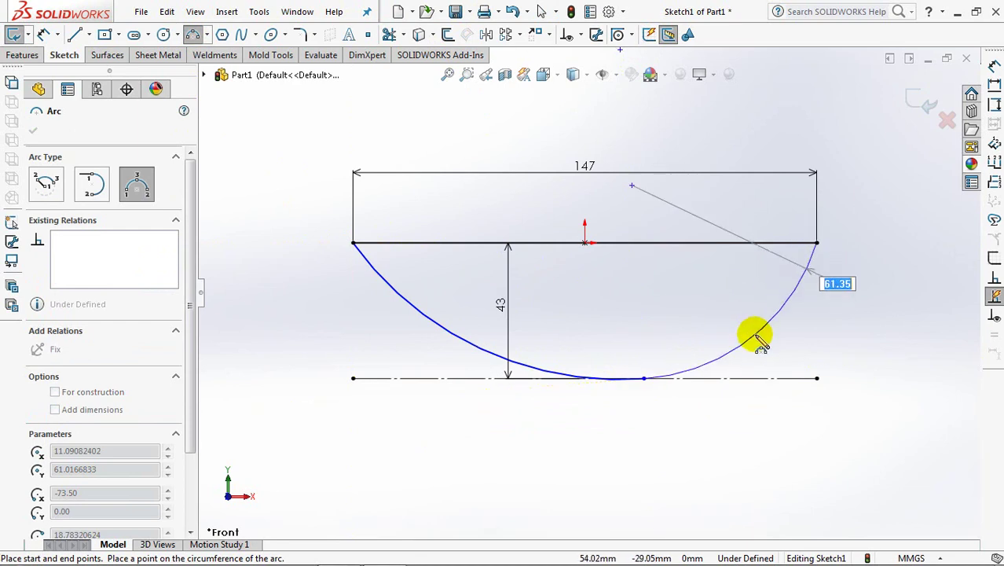
left_click(756, 338)
key("Escape")
Step: Make the arcs tangent to the construction line and to each other
left_click(574, 35)
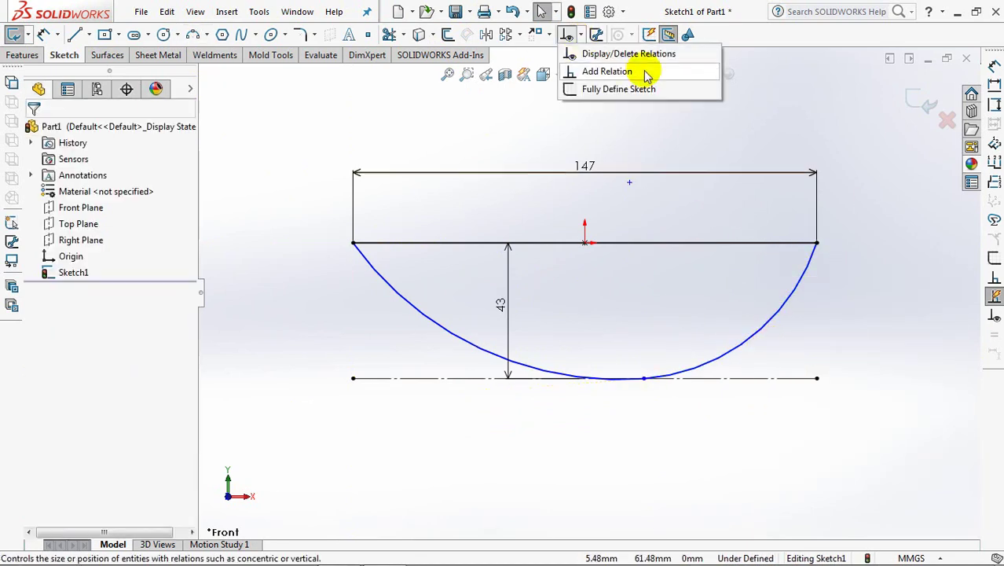
left_click(610, 69)
left_click(539, 363)
left_click(466, 378)
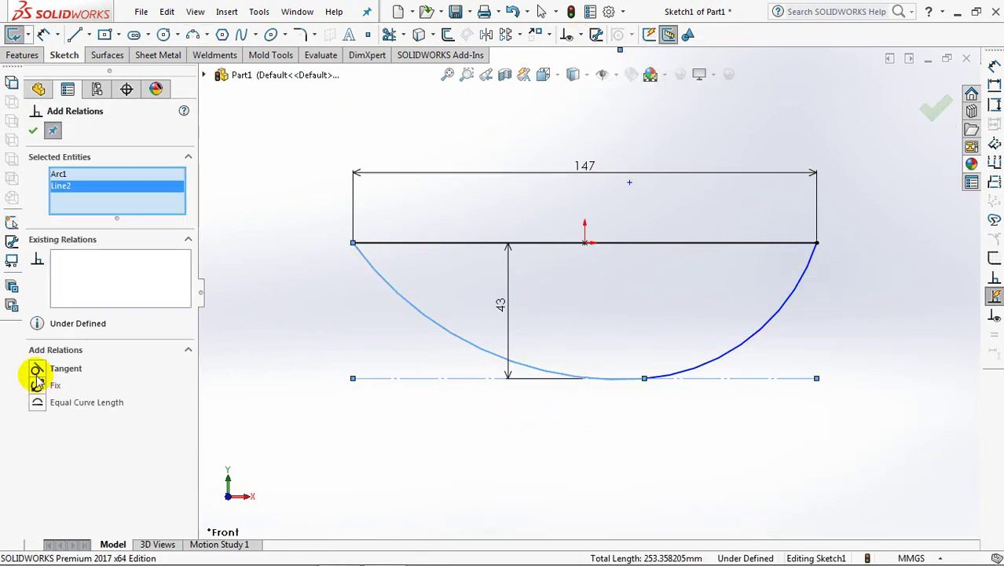
left_click(37, 369)
left_click(601, 380)
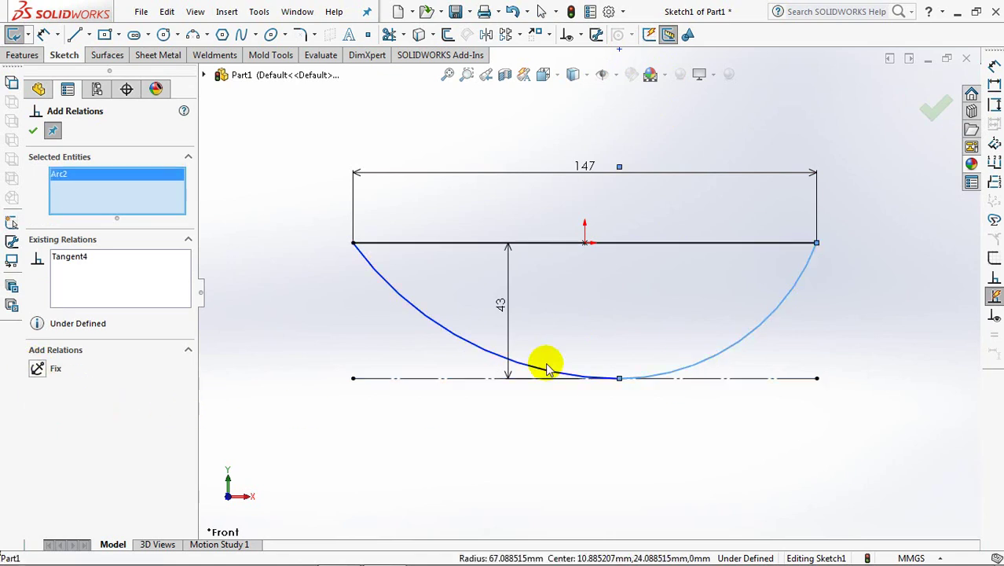
left_click(486, 351)
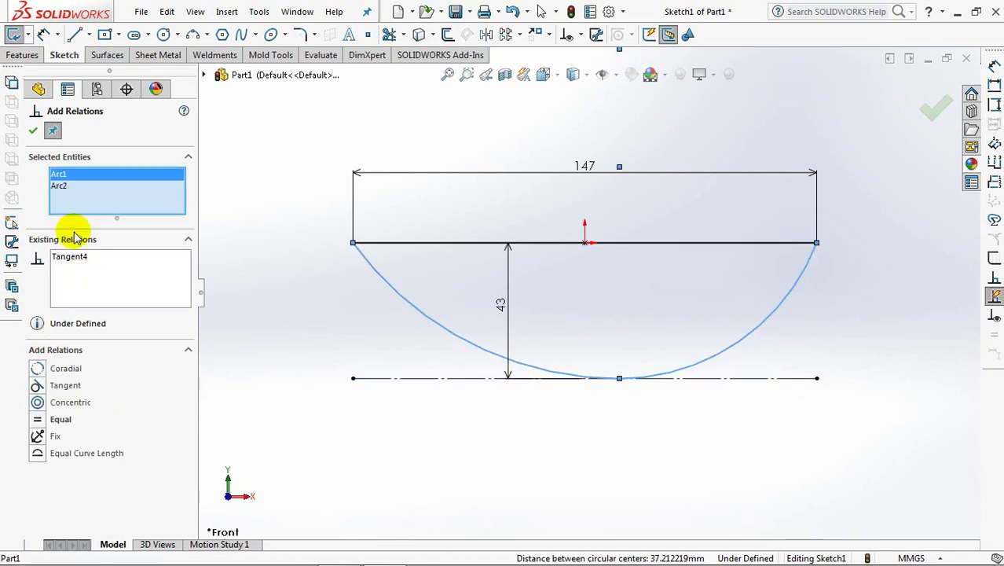
left_click(33, 134)
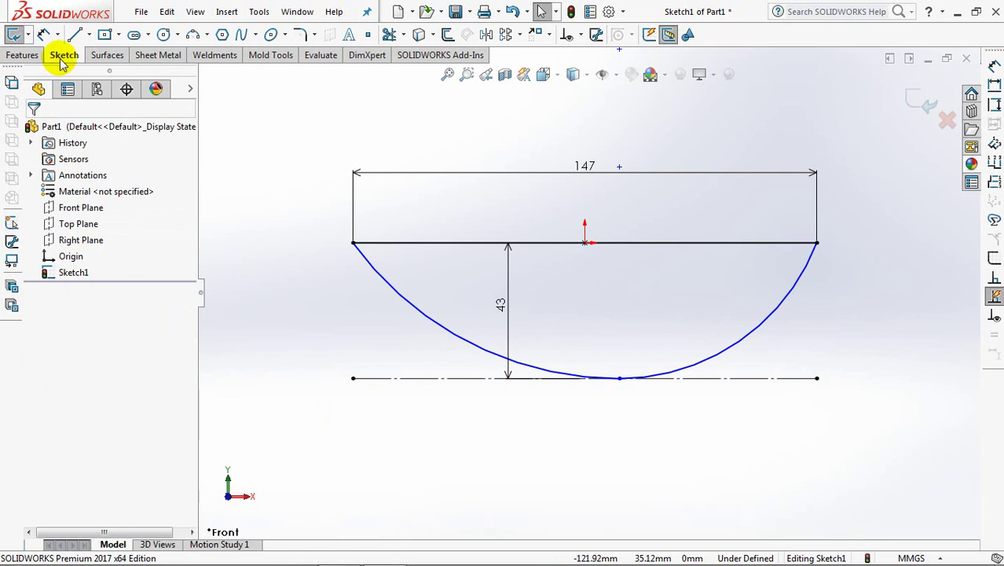
Step: Dimension the arc radius to 100 mm
left_click(44, 36)
left_click(404, 334)
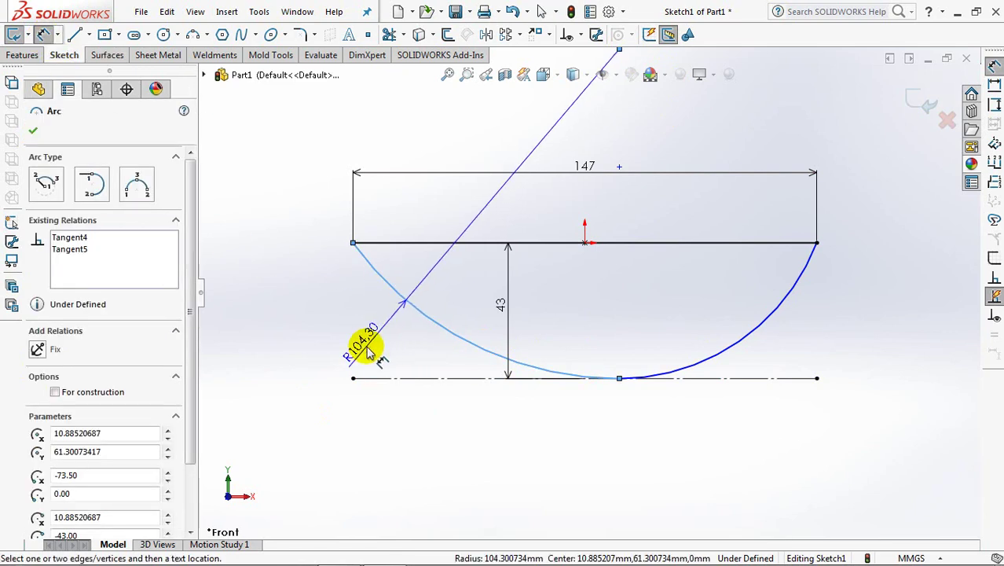
left_click(367, 350)
type("100")
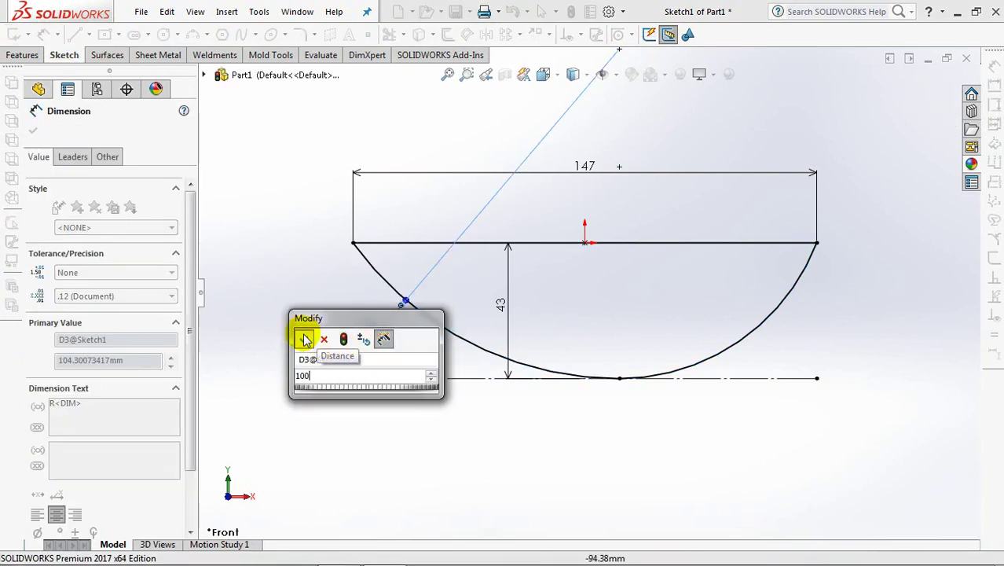
left_click(306, 338)
left_click(305, 338)
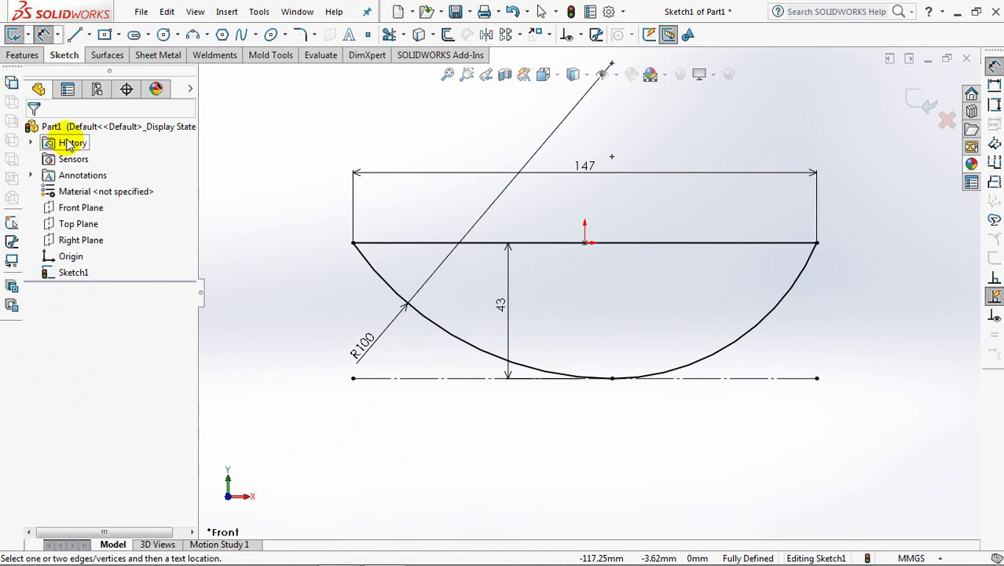
Step: Combine both arcs into one curve with Tools > Spline Tools > Fit Spline
left_click(259, 14)
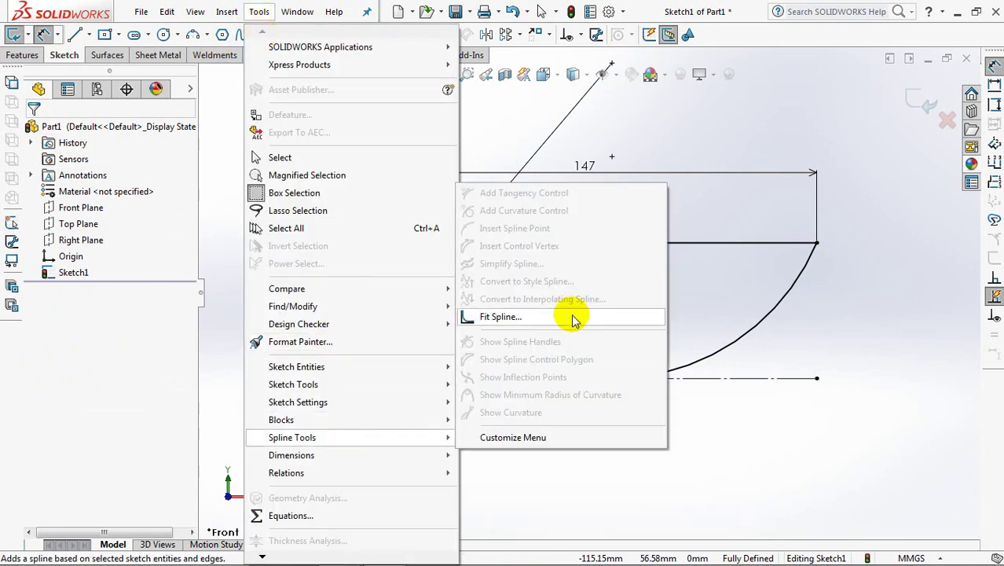
left_click(500, 317)
left_click(467, 354)
left_click(726, 345)
left_click(915, 100)
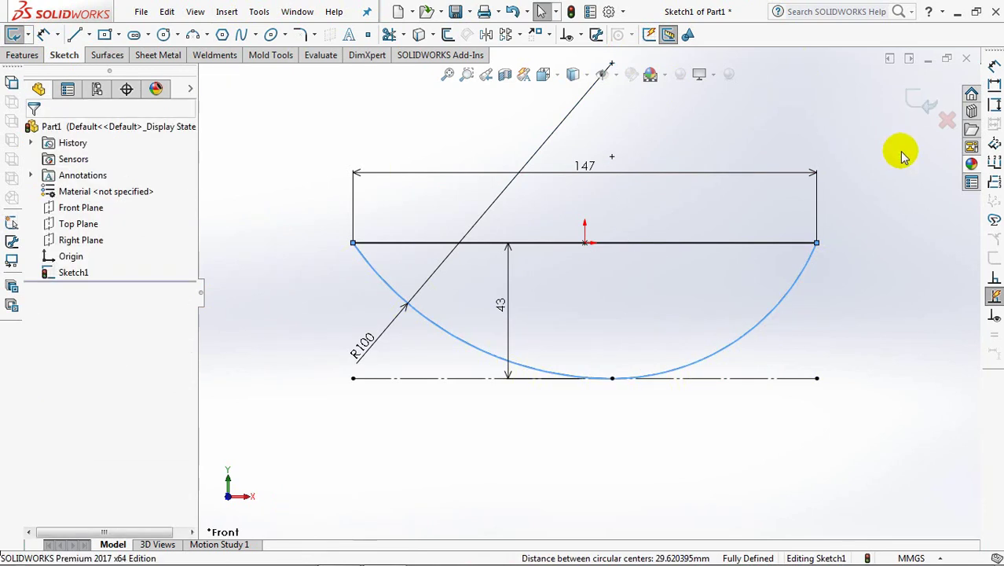
Step: Extrude the sketch Mid Plane to a 128 mm depth
key("e")
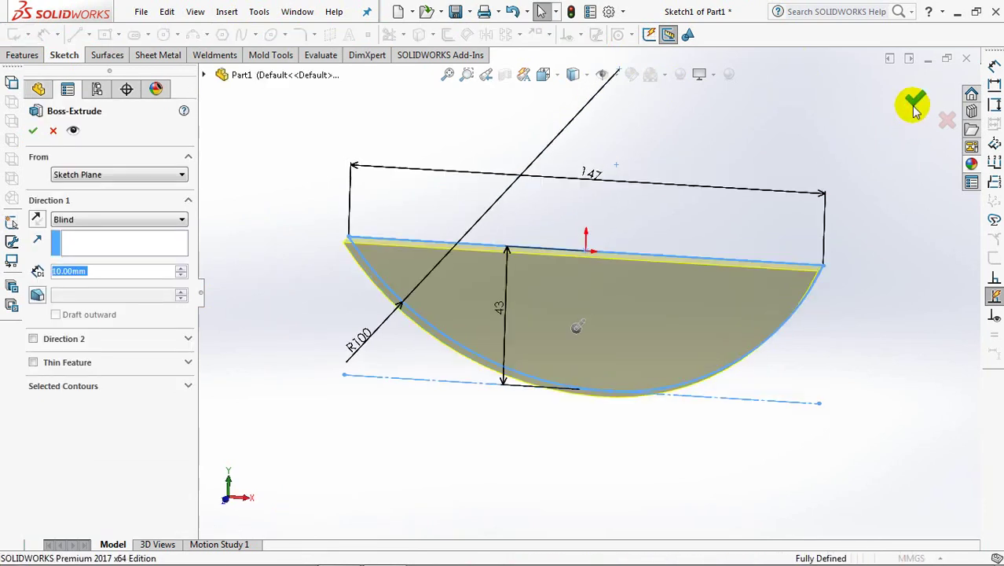
left_click(103, 219)
left_click(107, 281)
double_click(100, 269)
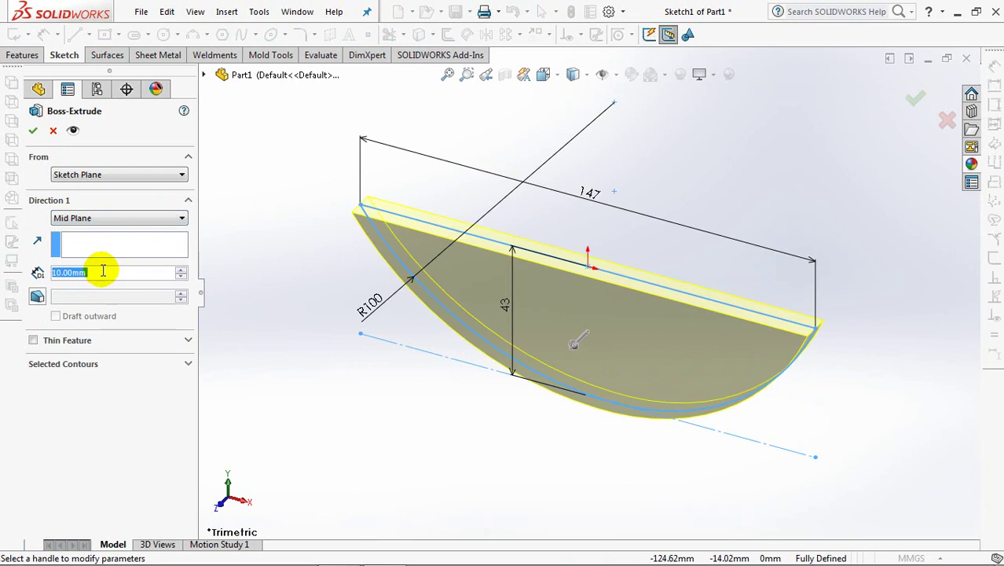
type("1")
key("Return")
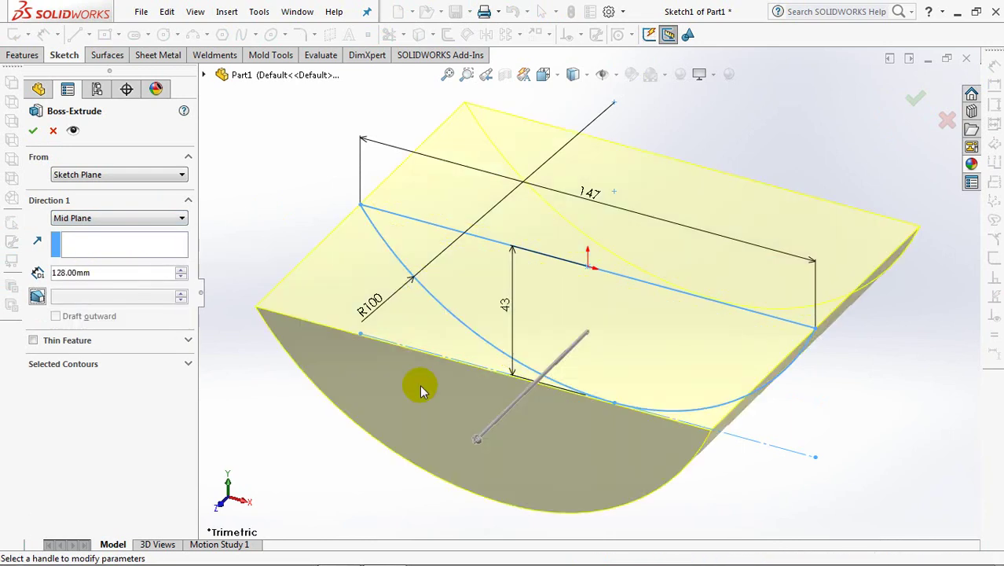
middle_click_drag(422, 391, 426, 253)
left_click(35, 133)
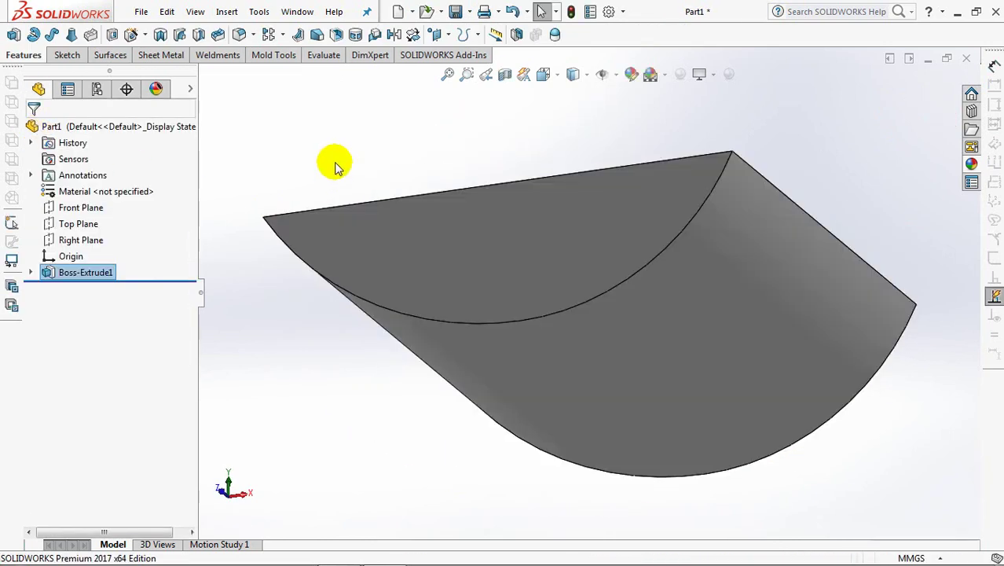
Step: Select the flat top face of the extrusion and start a sketch on it
middle_click_drag(687, 349, 510, 353)
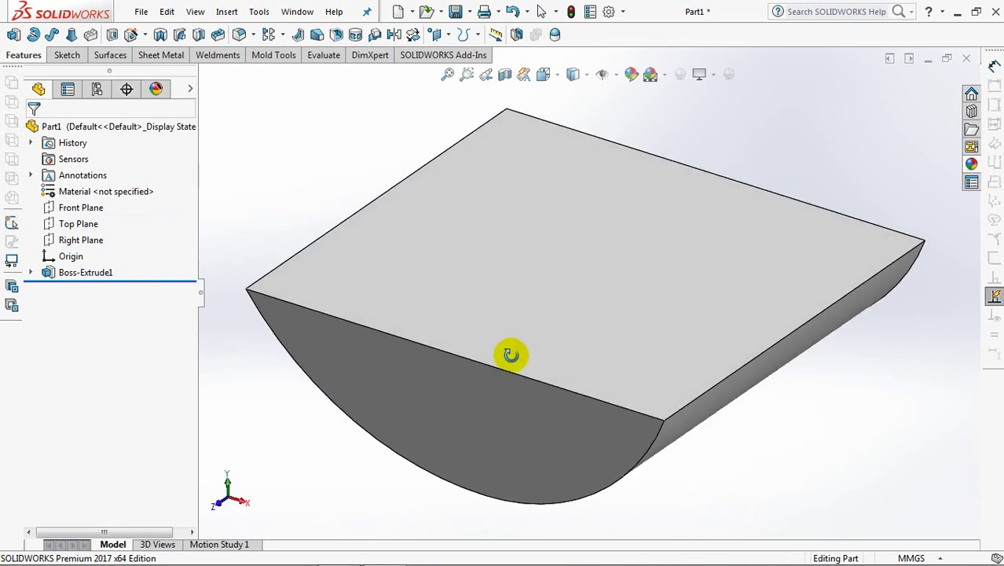
left_click(559, 243)
left_click(690, 200)
Step: View the top face normal and draw a centerline from the origin to the edge
left_click(673, 213)
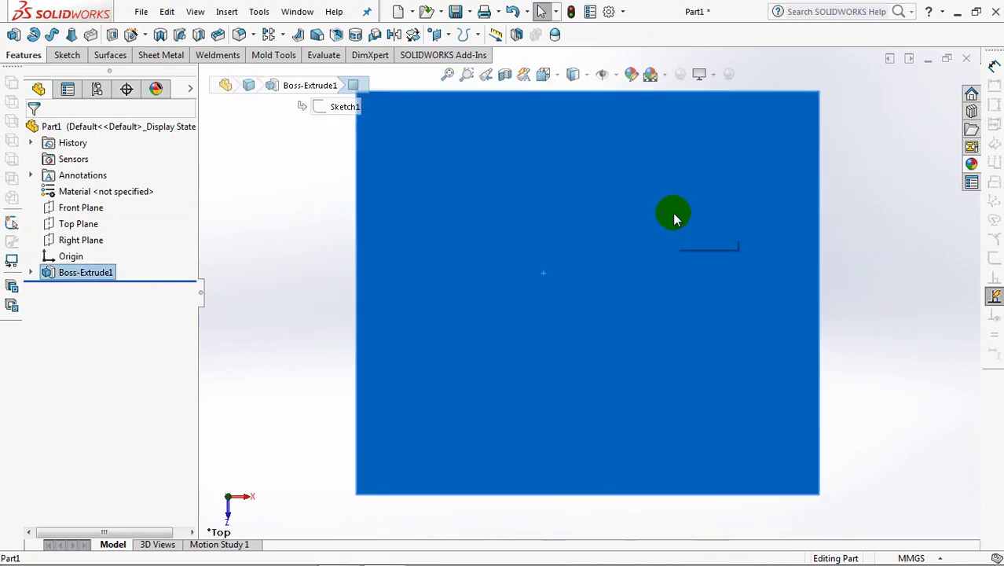
left_click(738, 168)
left_click(84, 34)
left_click(118, 70)
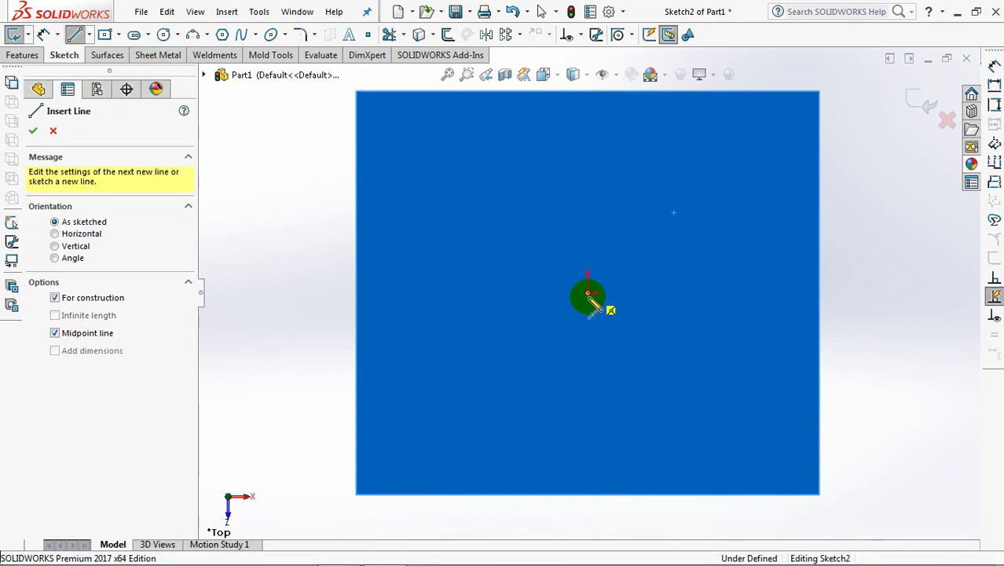
left_click(589, 293)
left_click(356, 293)
right_click(355, 293)
left_click(386, 297)
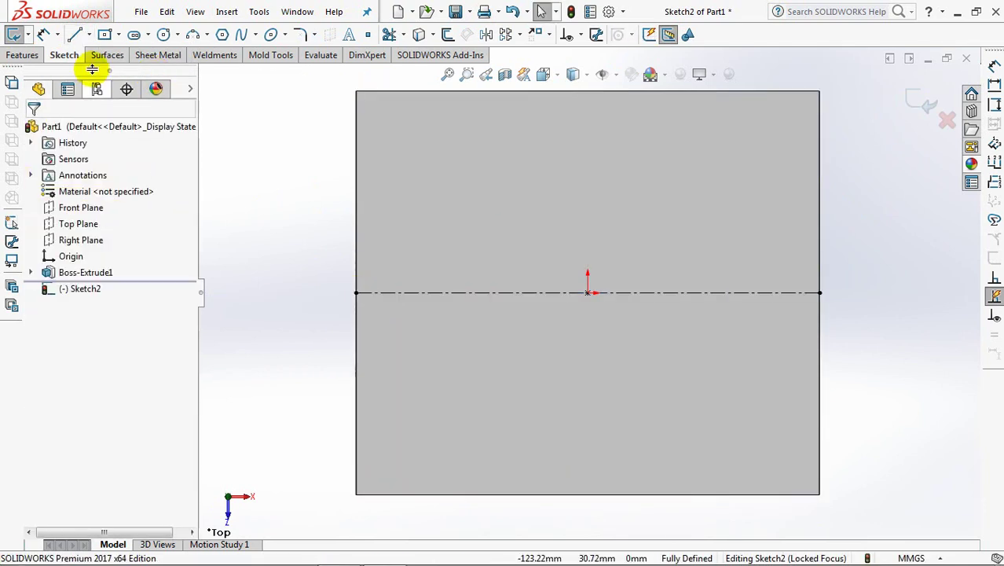
Step: Draw a sloped line across the face at 3° to the centerline
left_click(74, 34)
left_click(356, 458)
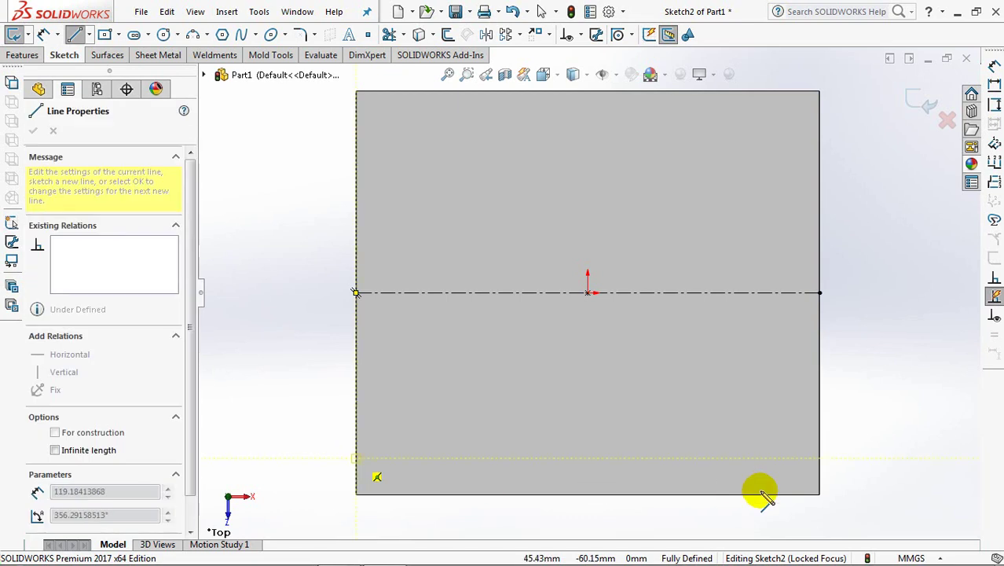
left_click(819, 492)
right_click(819, 493)
left_click(838, 390)
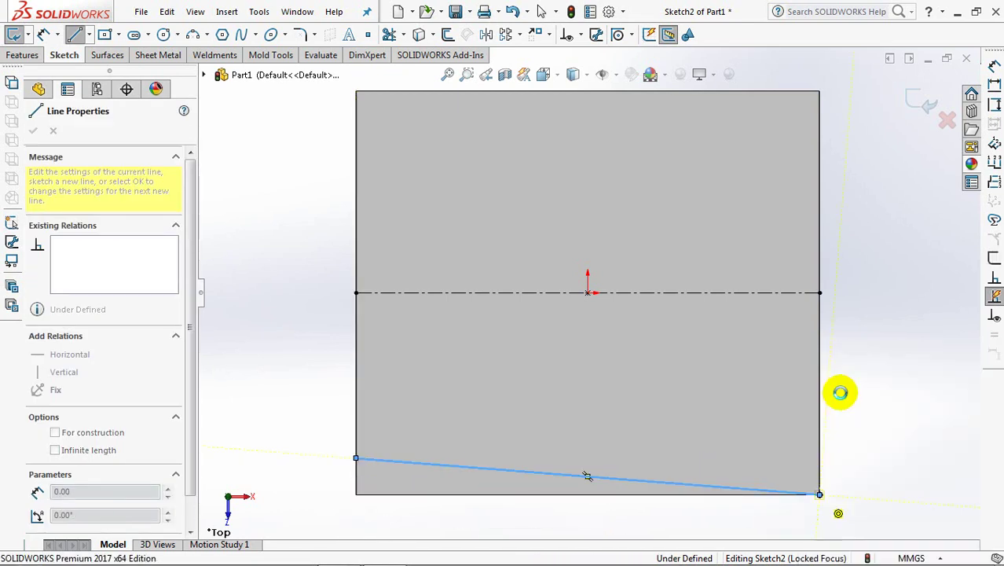
left_click(44, 35)
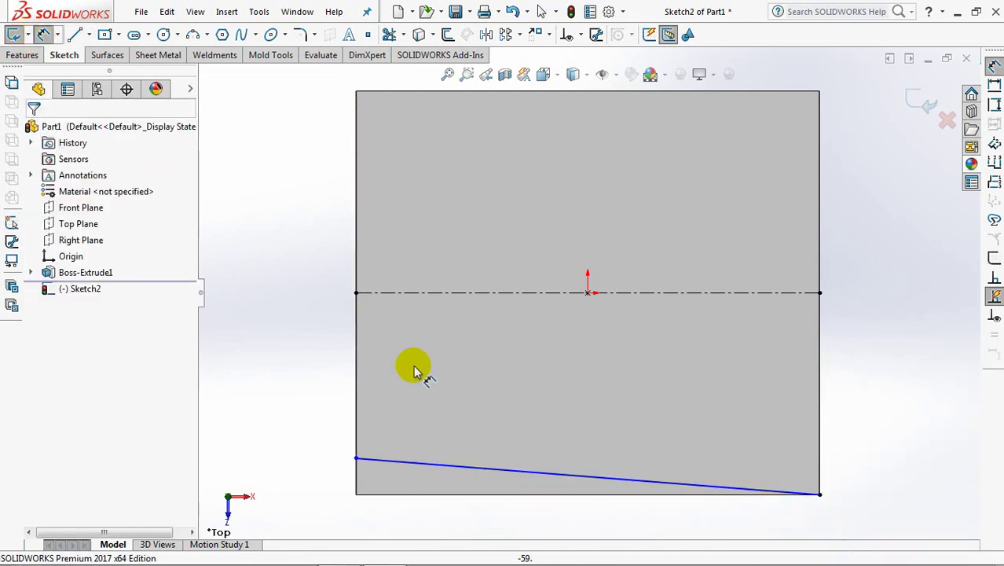
left_click(449, 465)
left_click(457, 293)
left_click(458, 375)
type("3")
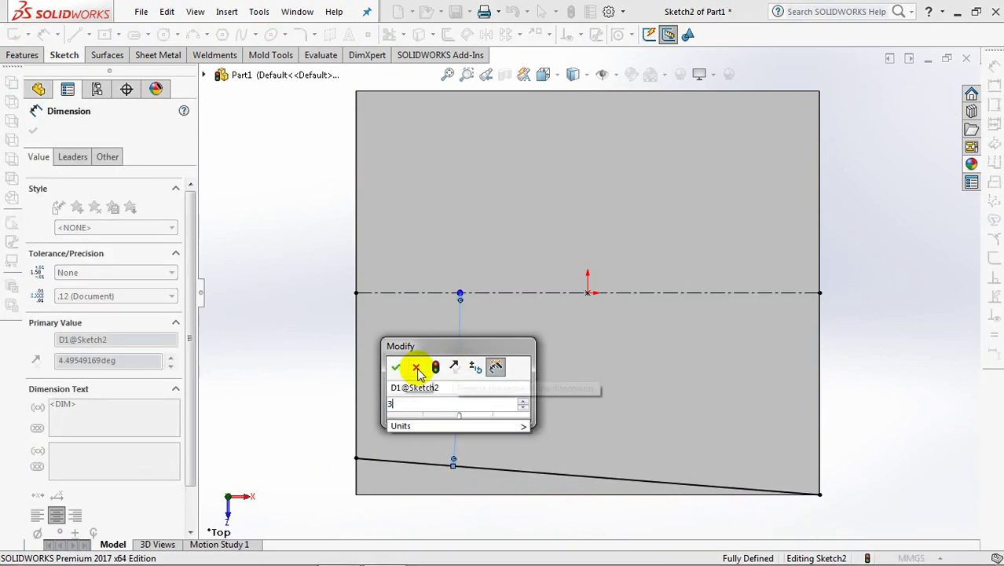
left_click(407, 365)
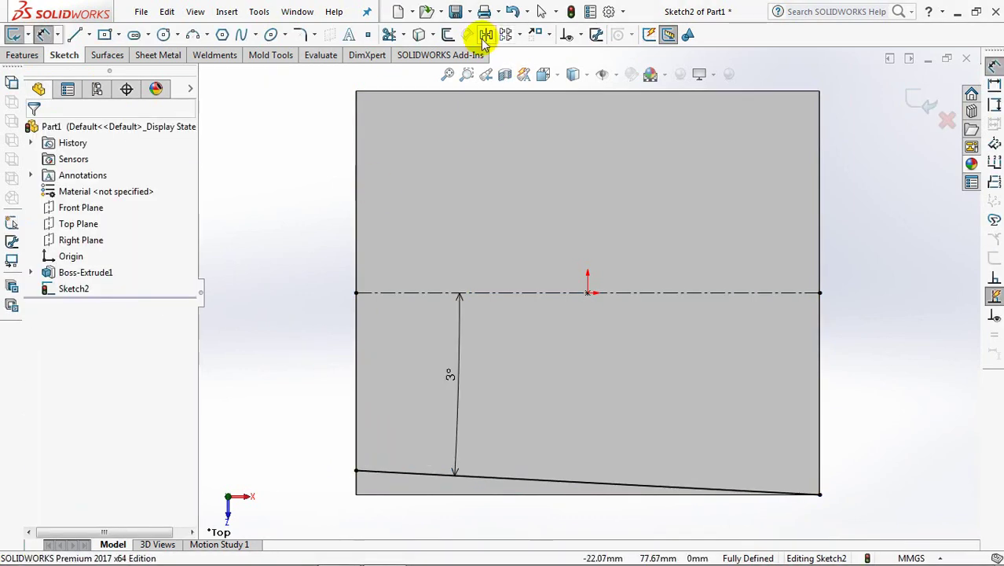
Step: Mirror the sloped line about the centerline and exit Sketch2
left_click(486, 34)
left_click(500, 477)
right_click(500, 478)
left_click(518, 292)
left_click(915, 100)
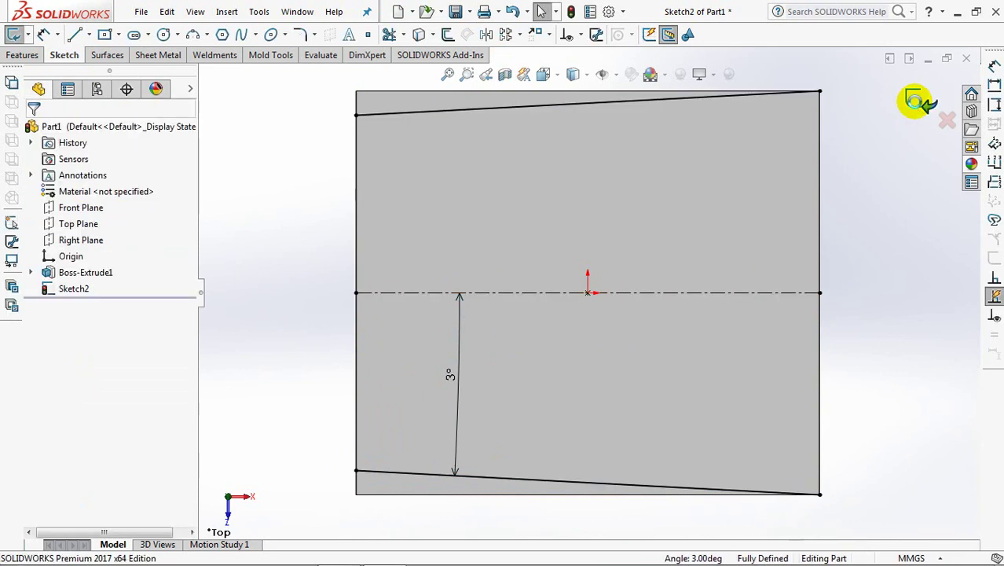
left_click(915, 100)
mouse_move(504, 456)
middle_mouse_down()
mouse_move(343, 353)
mouse_move(365, 382)
mouse_move(386, 359)
middle_mouse_up()
Step: Split the part with Sketch2, cutting it and removing Body 2 and Body 3
left_click(516, 35)
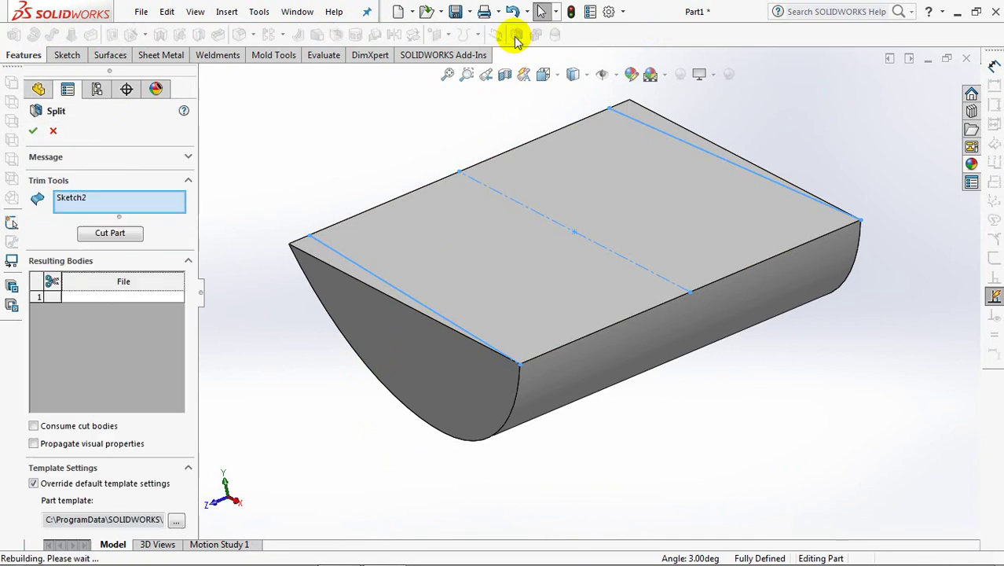
left_click(107, 233)
left_click(377, 346)
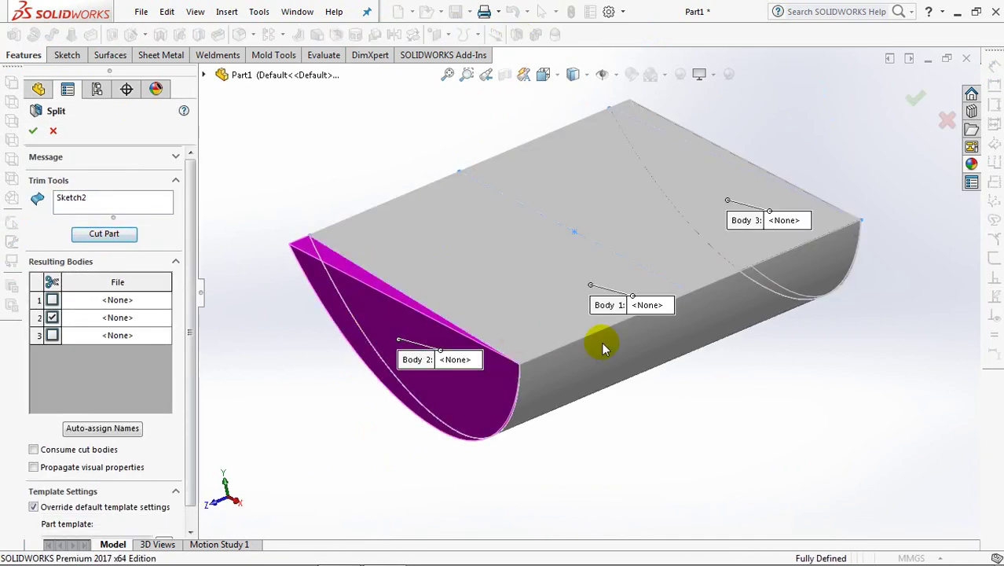
middle_click_drag(601, 341, 532, 354)
left_click(740, 299)
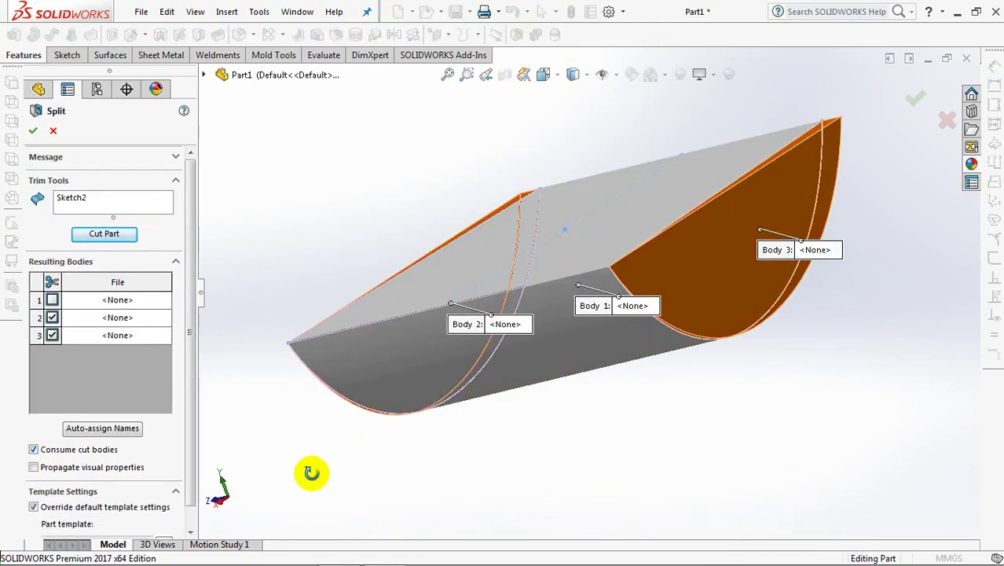
middle_click_drag(311, 472, 59, 180)
left_click(33, 132)
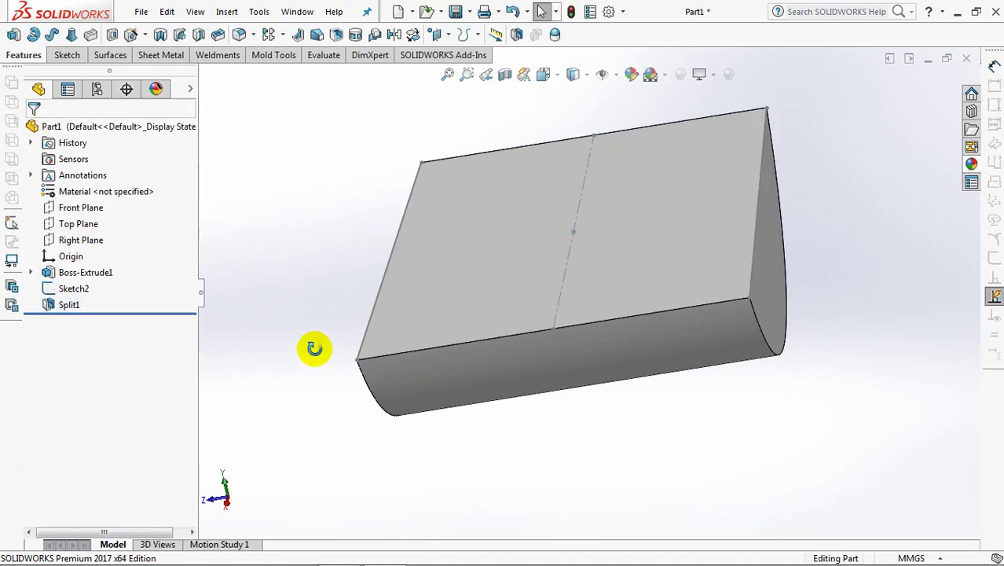
Step: Orbit to inspect the tapered body and clear the Sketch2 selection
middle_click_drag(314, 349, 381, 359)
left_click(640, 266)
left_click(706, 224)
left_click(356, 157)
Step: Draft both curved end faces 2° using the top face as neutral plane
left_click(319, 36)
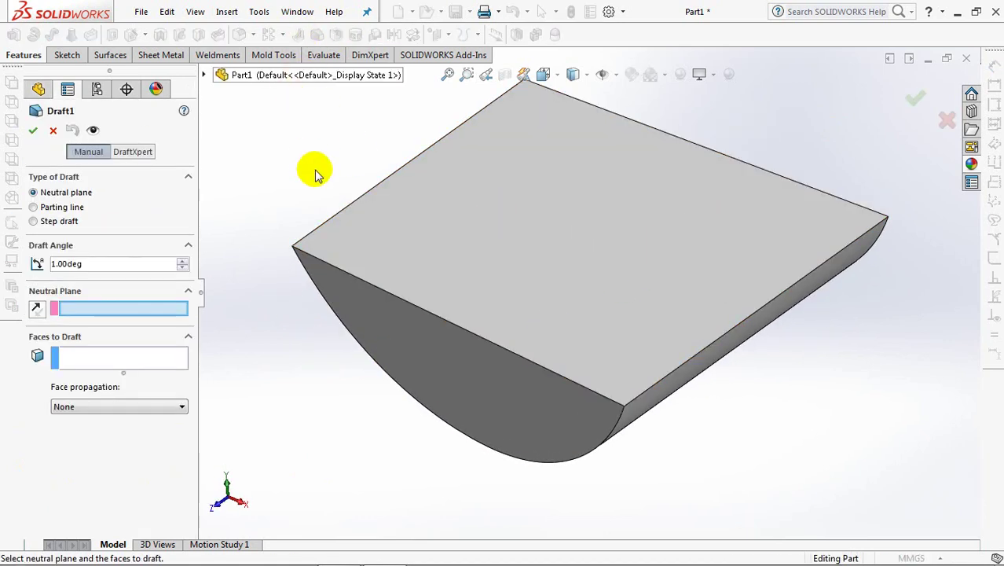
left_click(519, 239)
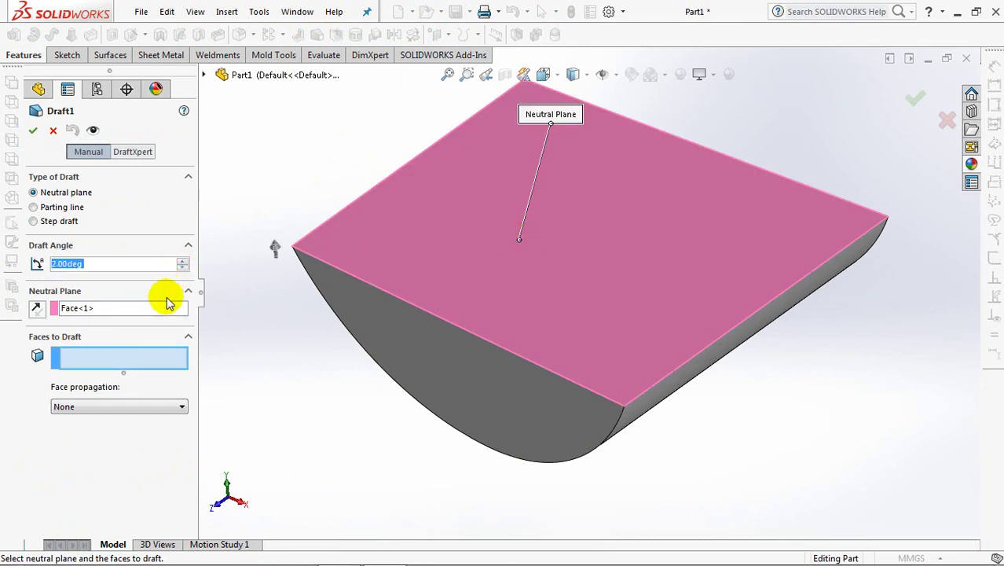
left_click(436, 370)
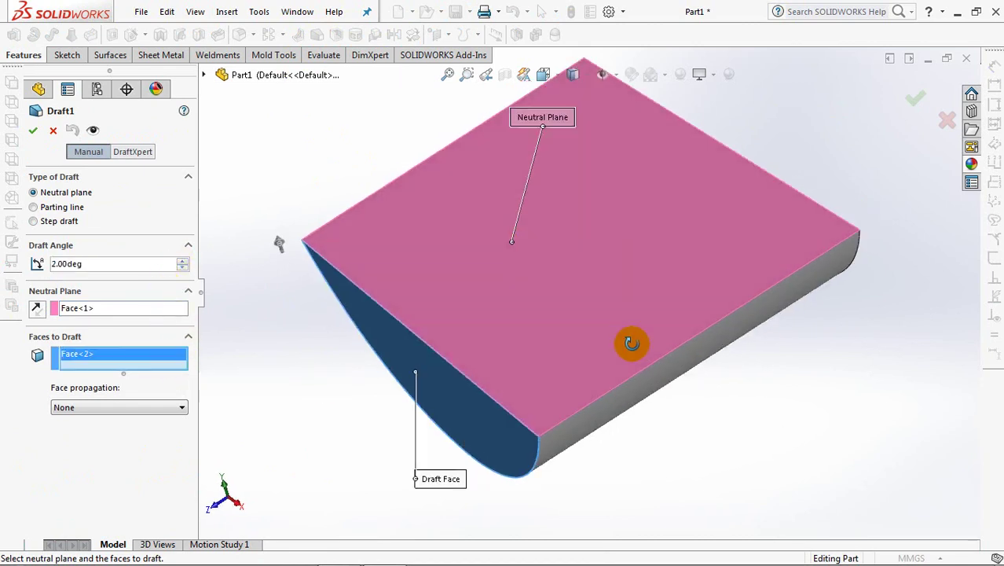
middle_click_drag(630, 341, 732, 261)
left_click(731, 261)
middle_click_drag(612, 323, 680, 264)
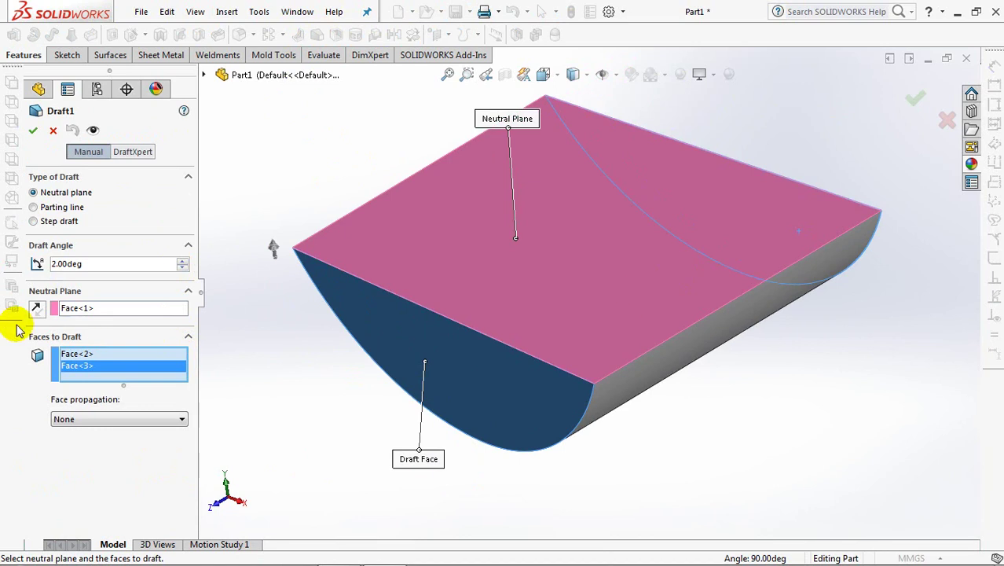
left_click(32, 134)
mouse_move(307, 395)
middle_mouse_down()
mouse_move(274, 316)
mouse_move(260, 326)
mouse_move(305, 392)
middle_mouse_up()
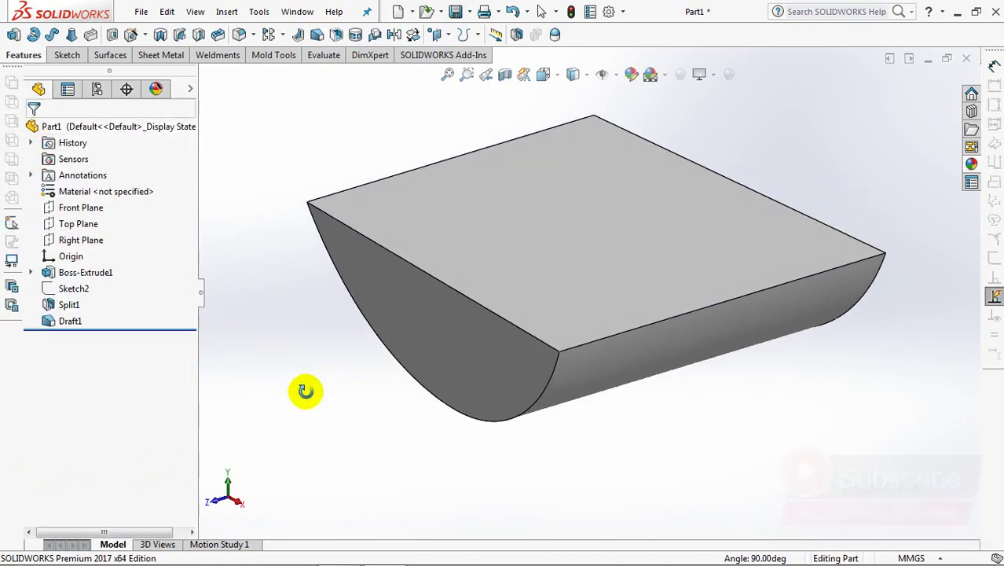
left_click(240, 36)
Step: Variable-fillet the first curved end edge with vertex radii 40 mm and 10 mm
left_click(77, 202)
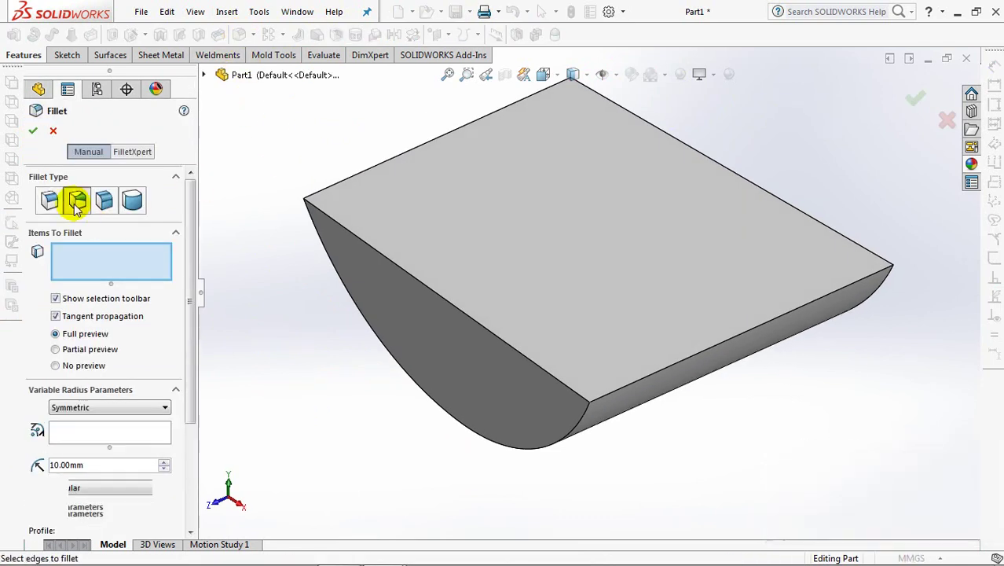
left_click_drag(189, 340, 192, 448)
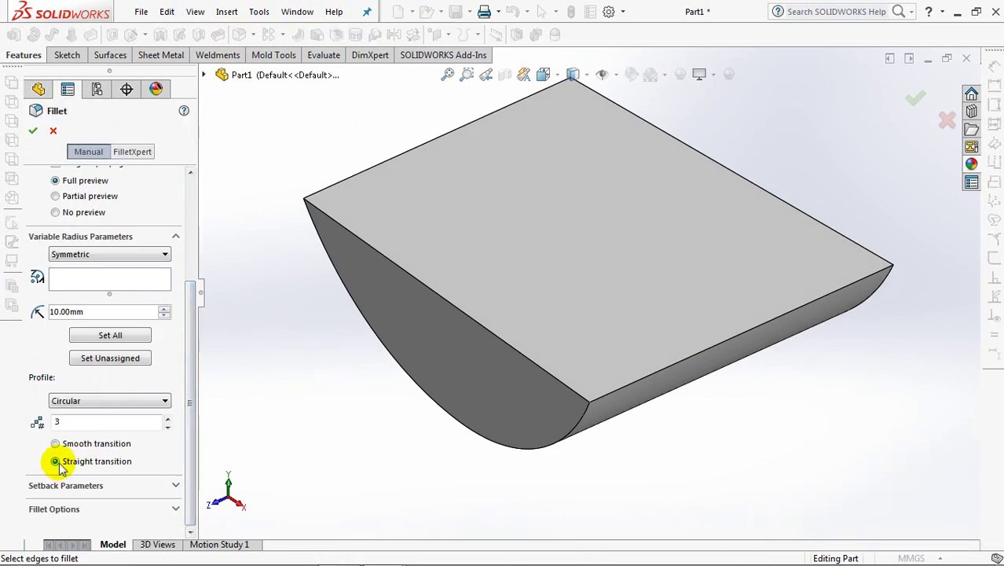
mouse_move(385, 470)
middle_mouse_down()
mouse_move(386, 359)
mouse_move(284, 307)
middle_mouse_up()
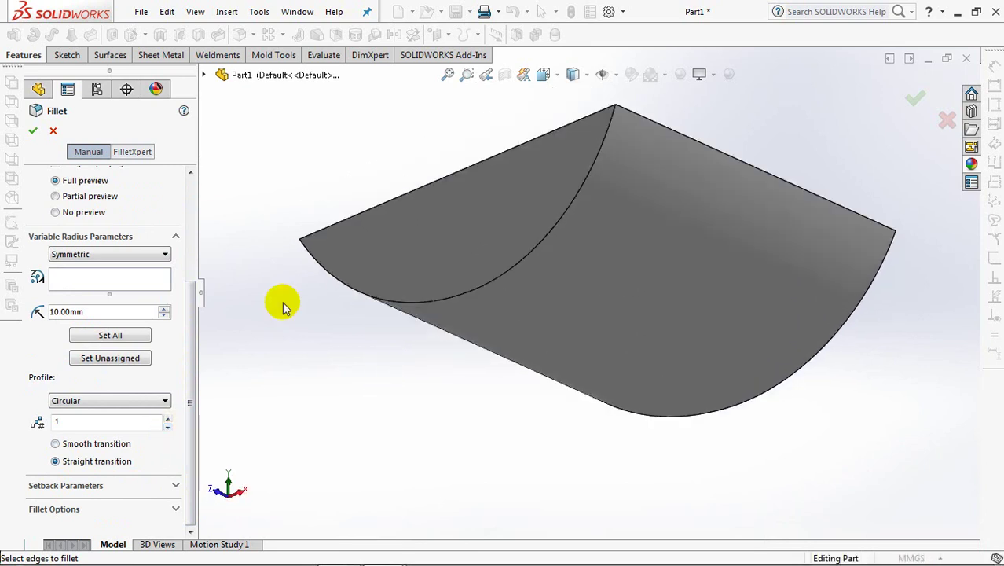
left_click_drag(193, 322, 267, 255)
left_click(581, 192)
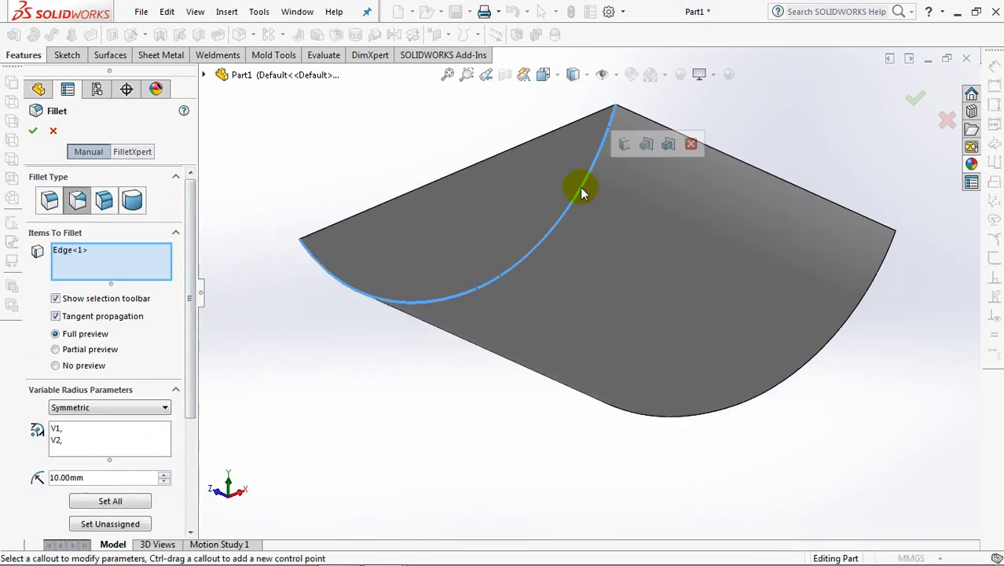
left_click(581, 126)
type("40")
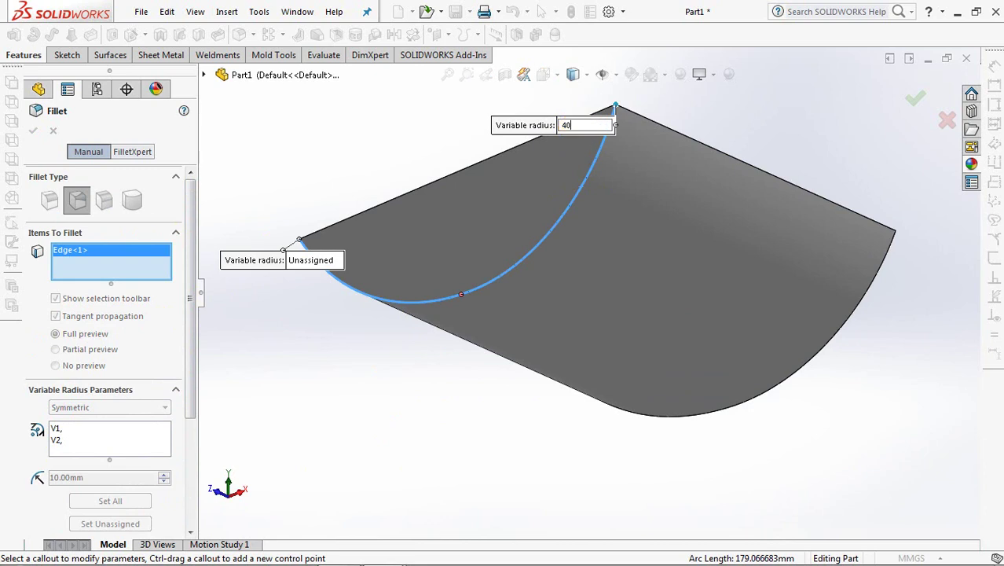
key("Return")
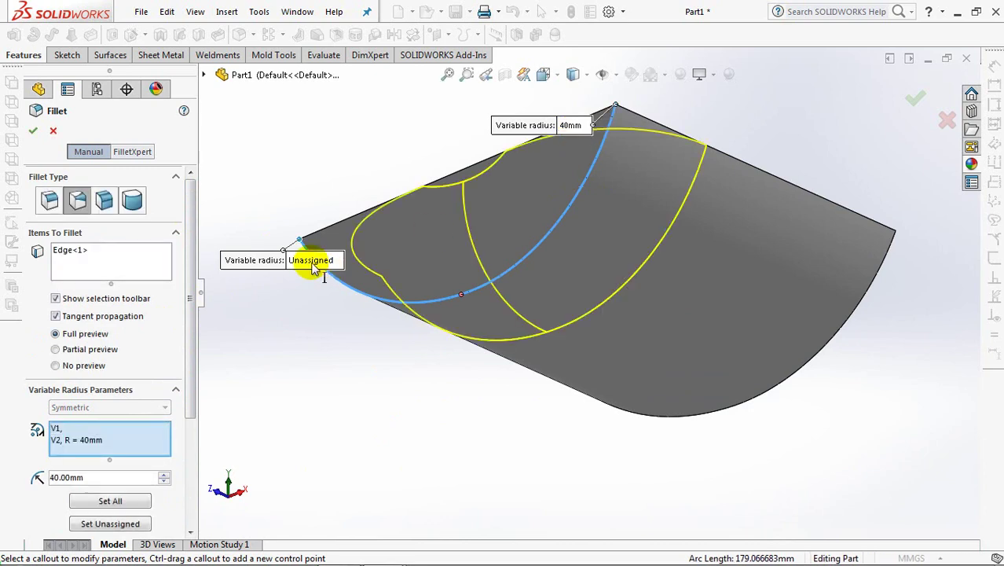
left_click_drag(313, 265, 284, 309)
left_click(292, 297)
type("10")
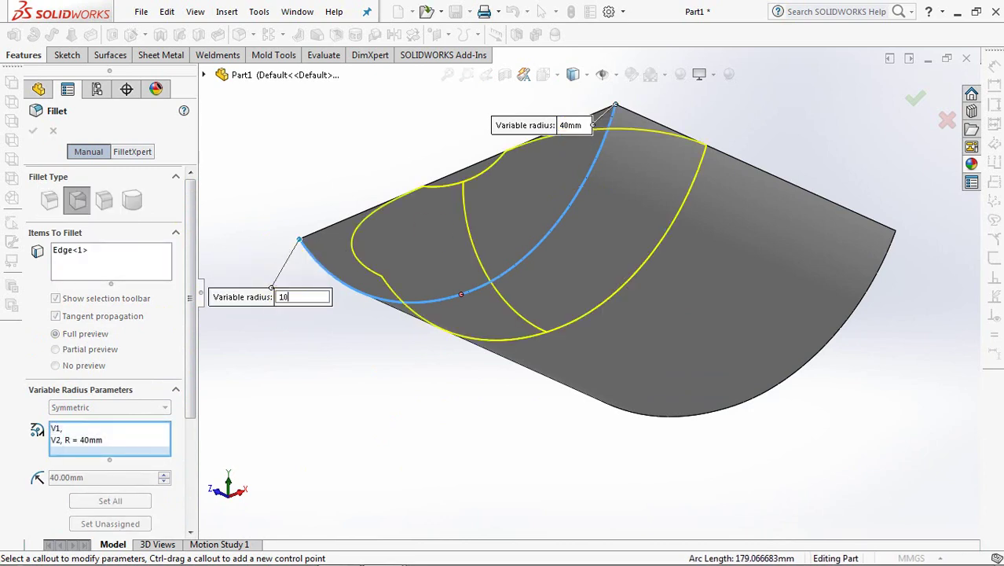
key("Return")
Step: Add the opposite end edge with radii 40 mm and 10 mm and accept VarFillet1
mouse_move(411, 403)
middle_mouse_down()
mouse_move(390, 502)
mouse_move(313, 519)
middle_mouse_up()
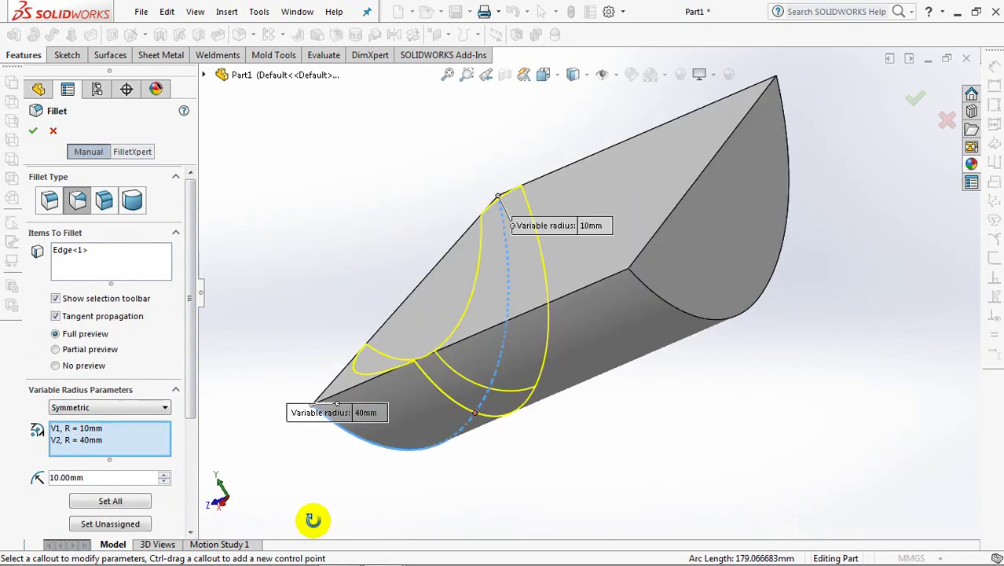
left_click(123, 264)
left_click(679, 310)
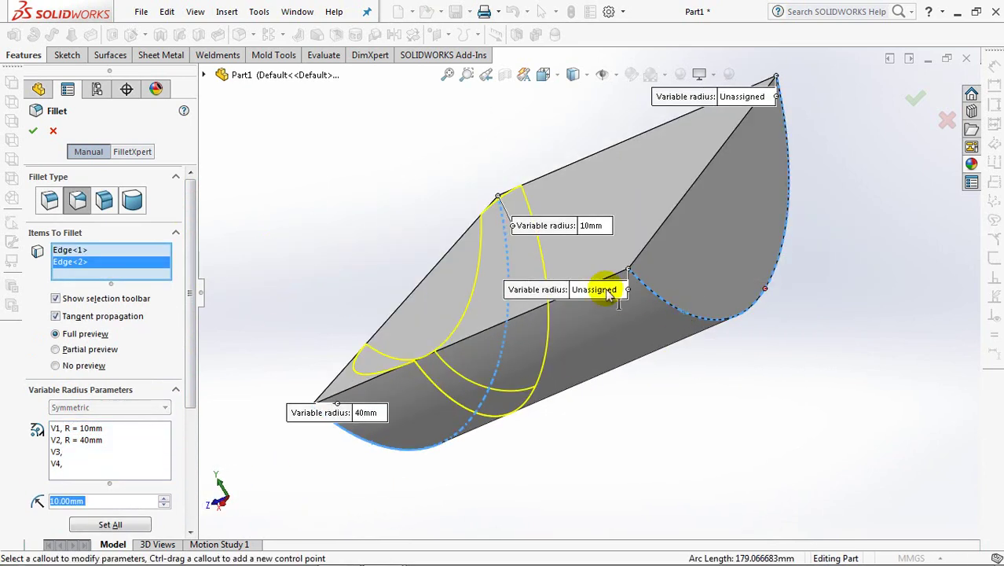
left_click_drag(610, 297, 743, 365)
left_click(738, 361)
type("40")
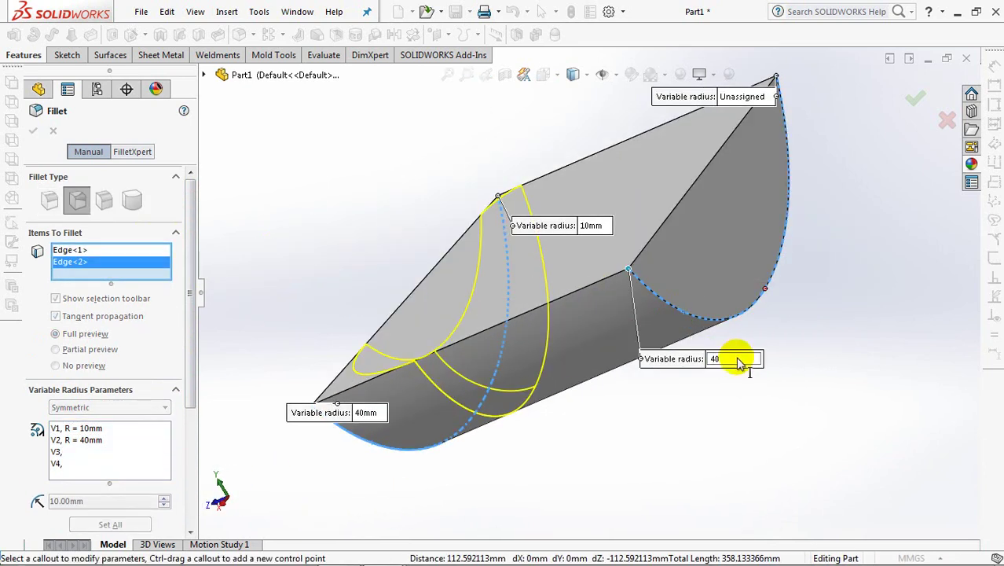
key("Return")
middle_click_drag(840, 382, 833, 327)
middle_click_drag(835, 266, 800, 240)
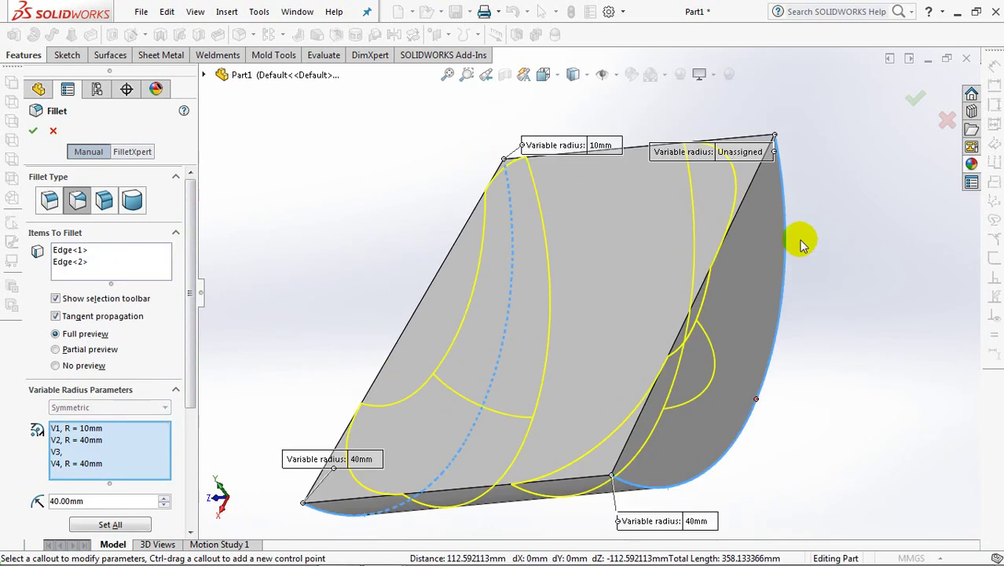
left_click(896, 152)
type("10")
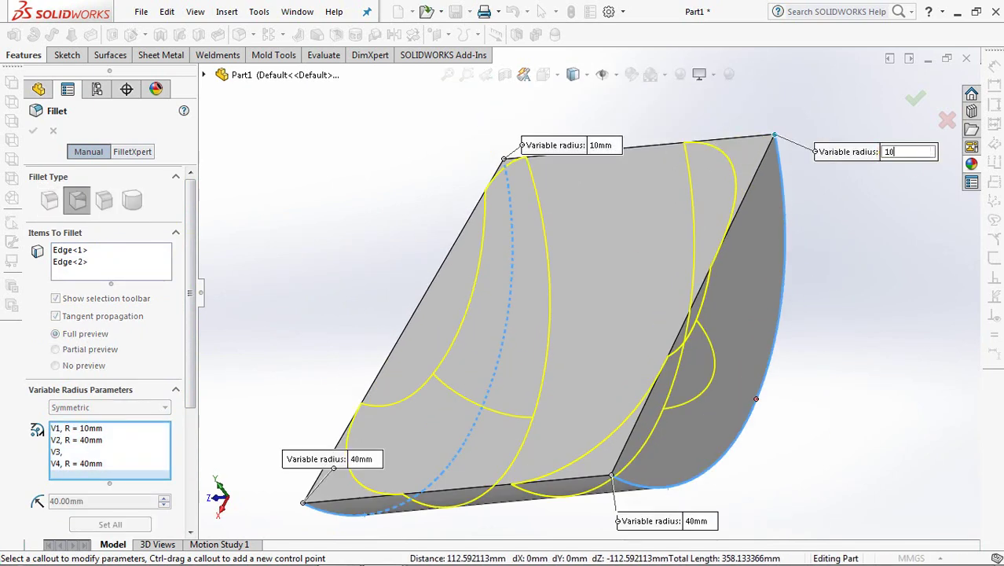
key("Return")
mouse_move(819, 406)
middle_mouse_down()
mouse_move(903, 294)
mouse_move(919, 350)
mouse_move(768, 433)
middle_mouse_up()
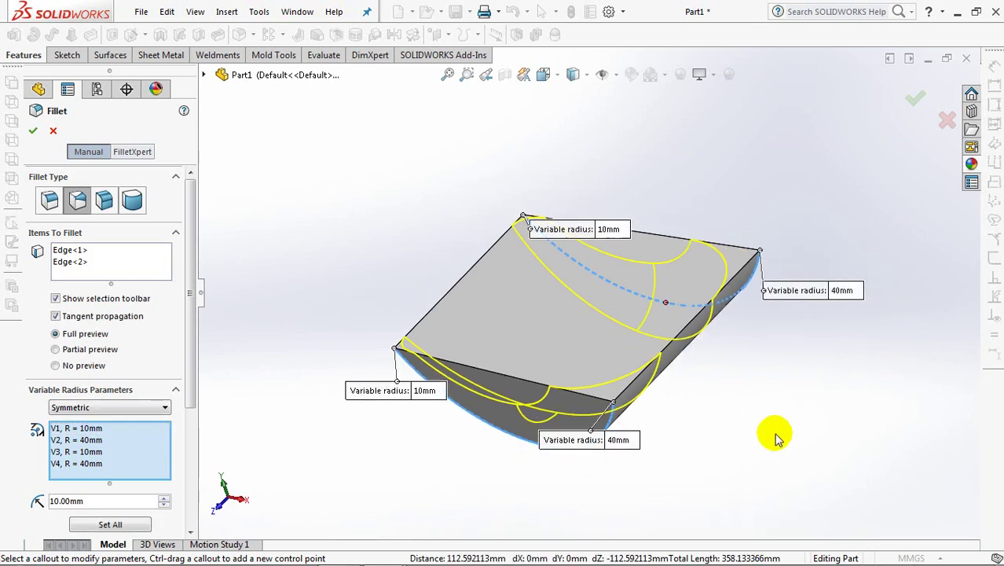
left_click(915, 110)
mouse_move(793, 307)
middle_mouse_down()
mouse_move(702, 307)
mouse_move(697, 239)
mouse_move(665, 248)
mouse_move(731, 403)
mouse_move(740, 383)
mouse_move(683, 442)
mouse_move(724, 444)
middle_mouse_up()
Step: Shell the part to 1.60 mm walls with the top face open, then inspect it
left_click(355, 35)
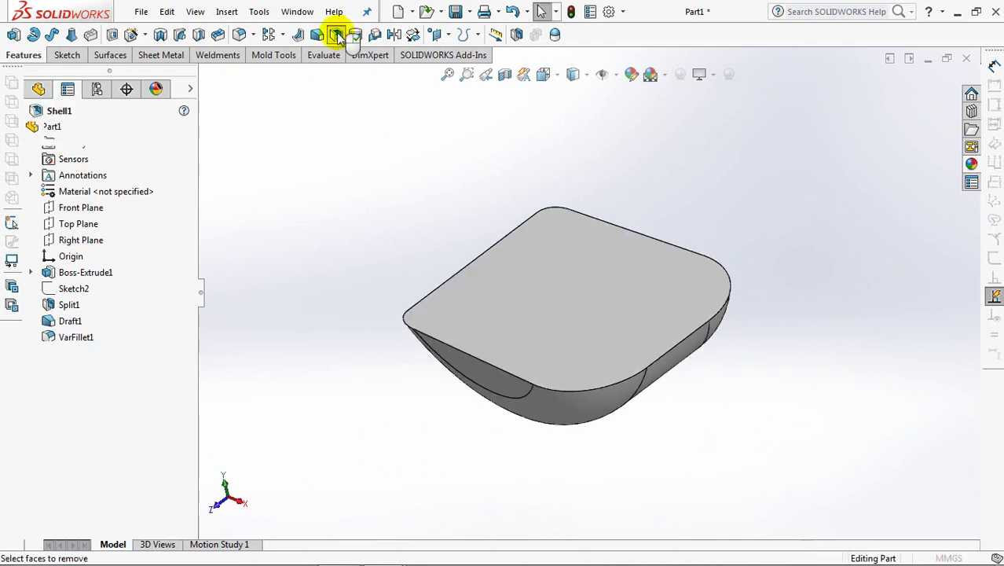
type("1.")
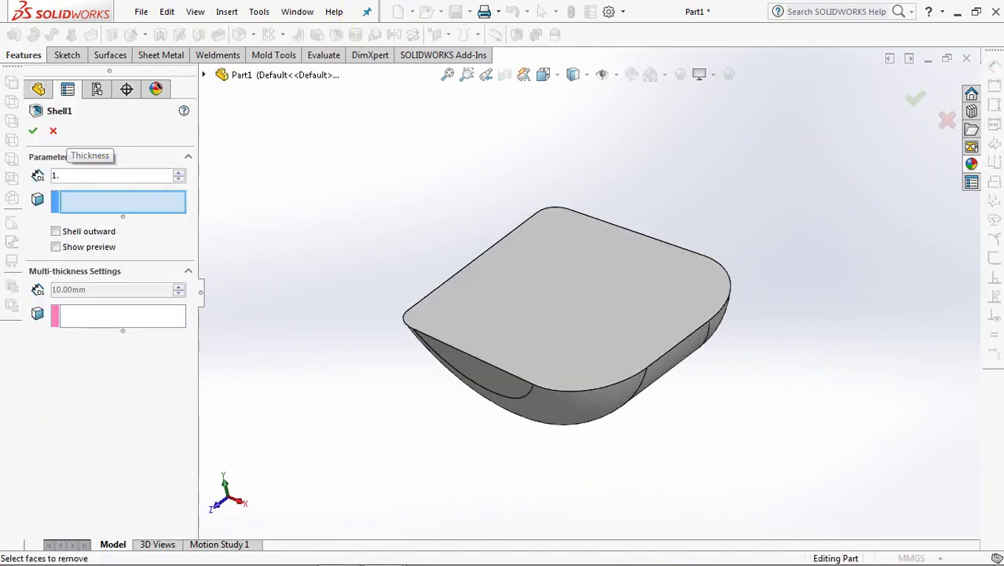
left_click(506, 316)
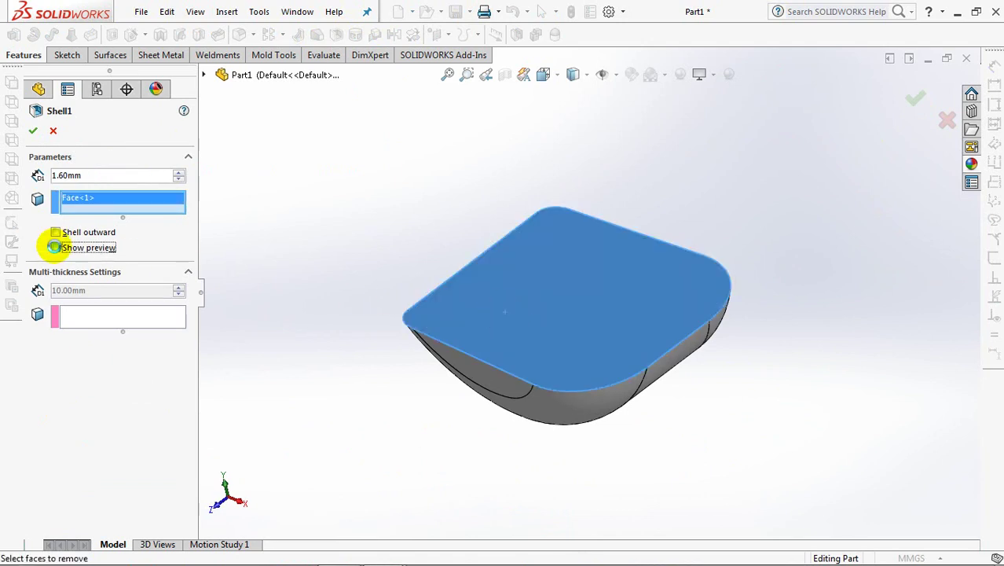
left_click(53, 248)
middle_click_drag(312, 281, 322, 286)
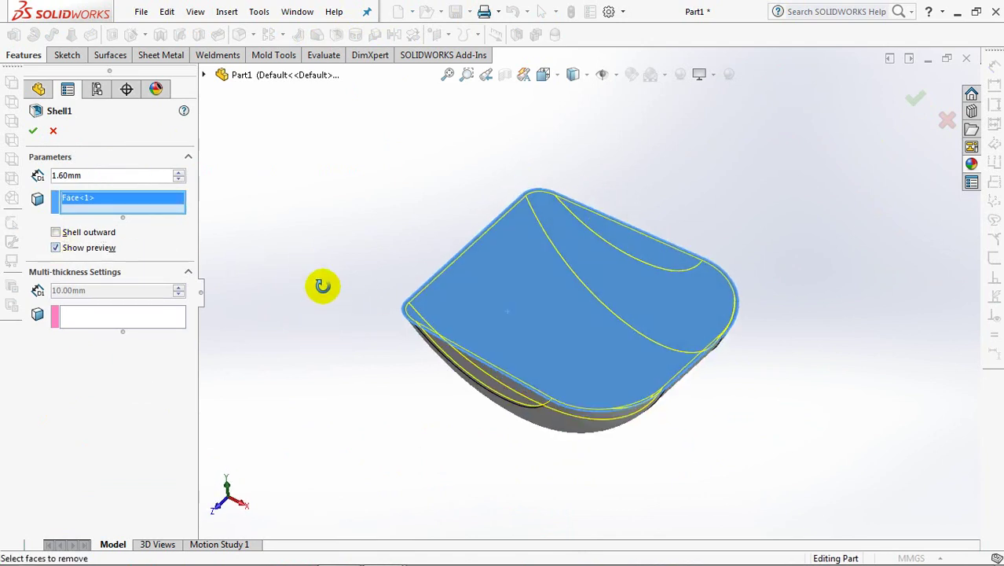
left_click(33, 132)
mouse_move(359, 231)
middle_mouse_down()
mouse_move(415, 150)
mouse_move(344, 249)
mouse_move(347, 275)
mouse_move(338, 259)
middle_mouse_up()
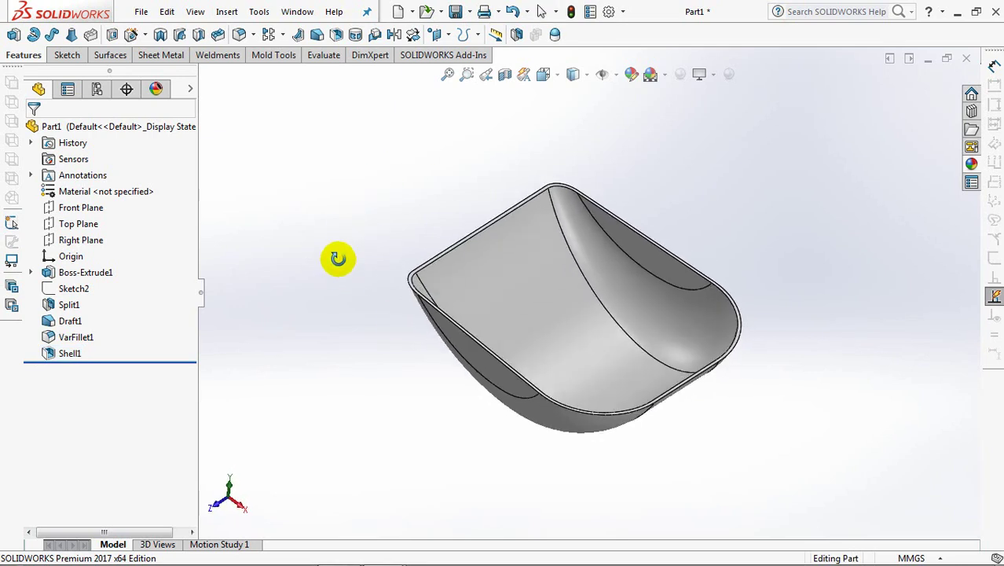
scroll(422, 304, "down", 4)
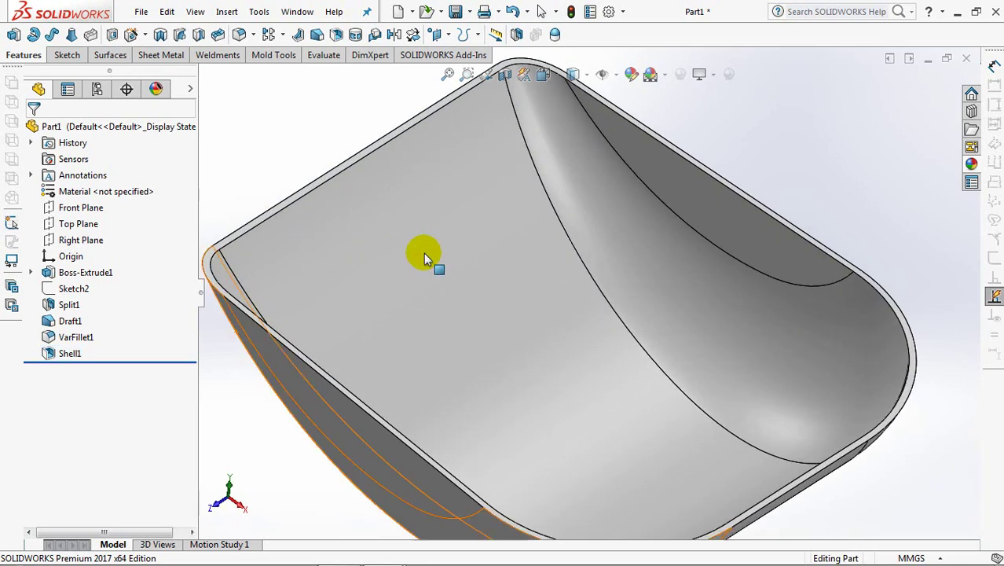
left_click(293, 198)
Step: Start Sketch3 on the top face and convert the scoop's rim edges into sketch geometry
left_click(13, 34)
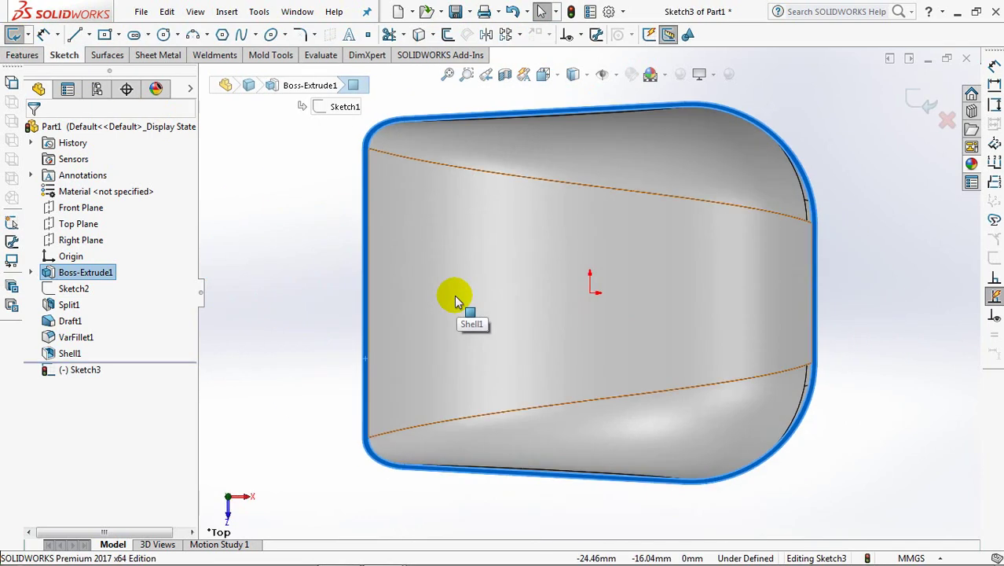
left_click(418, 34)
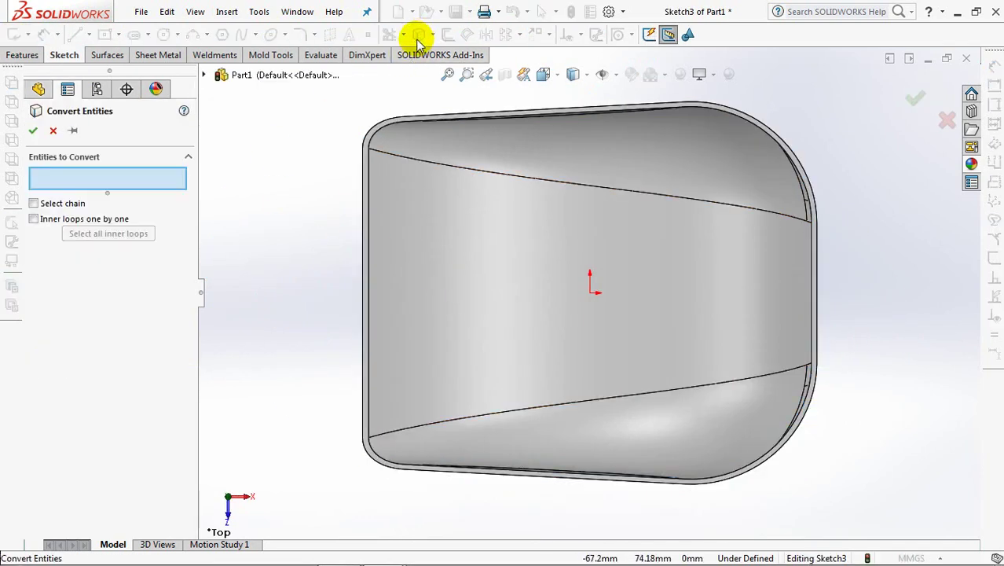
middle_click_drag(507, 196, 496, 161)
left_click(471, 121)
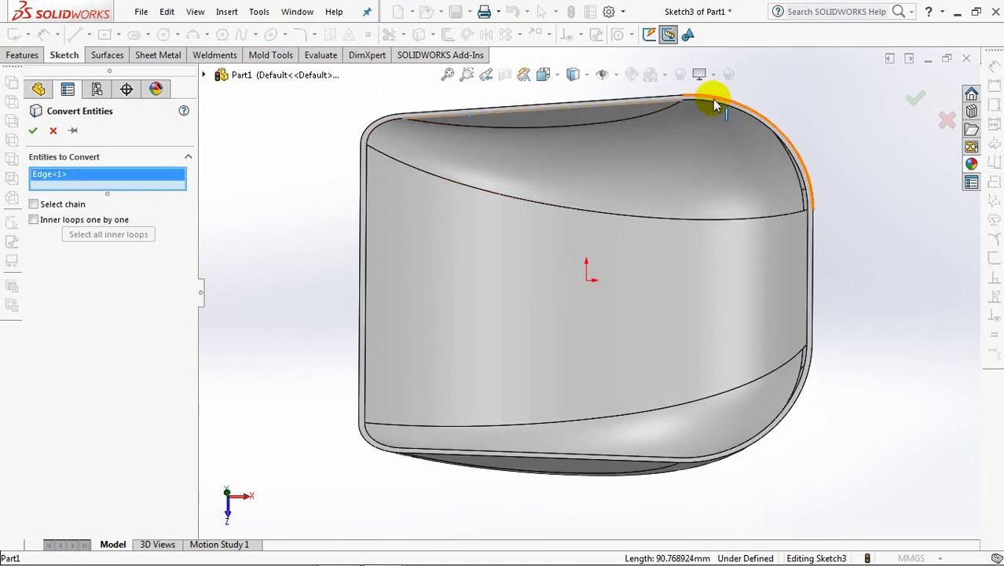
left_click(750, 118)
middle_click_drag(769, 180, 793, 163)
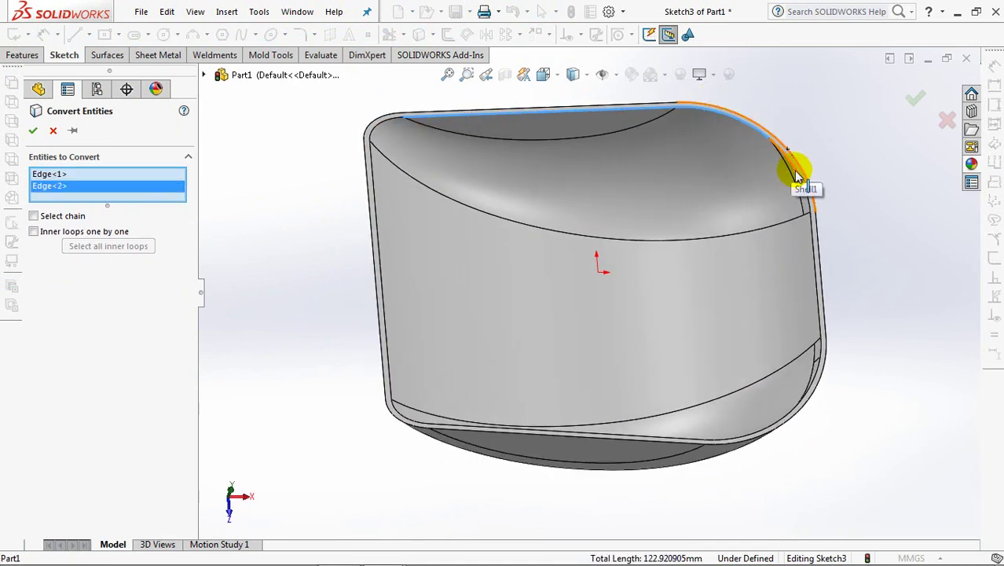
left_click(796, 175)
left_click(810, 207)
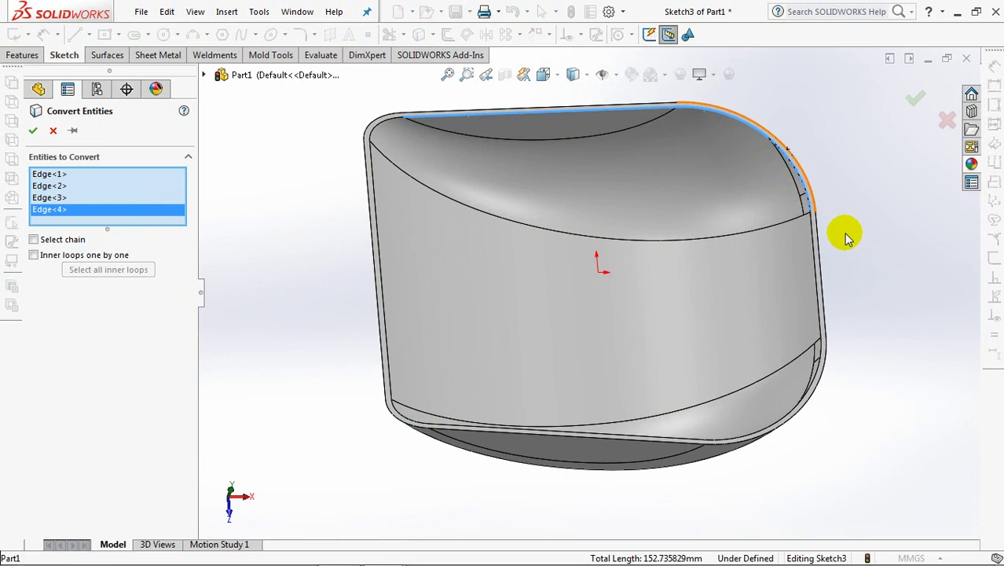
left_click(822, 346)
left_click(823, 368)
left_click(821, 413)
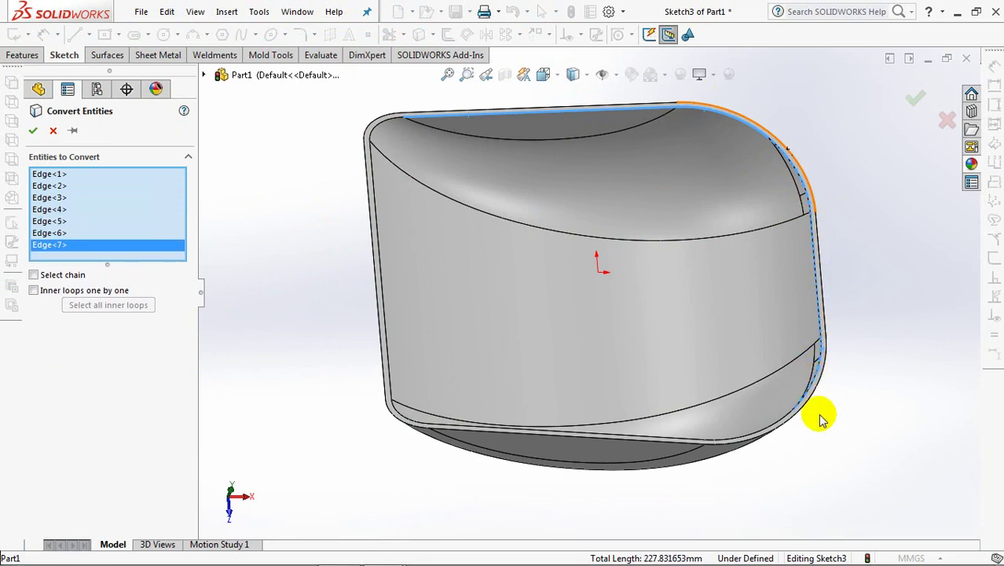
middle_click_drag(822, 417, 819, 485)
left_click(786, 446)
middle_click_drag(722, 497, 688, 487)
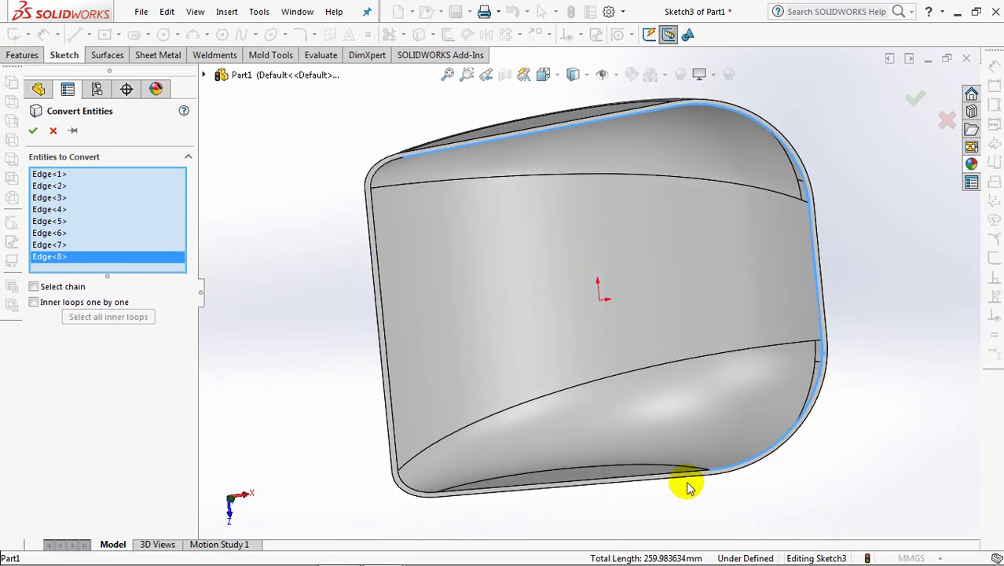
left_click(687, 473)
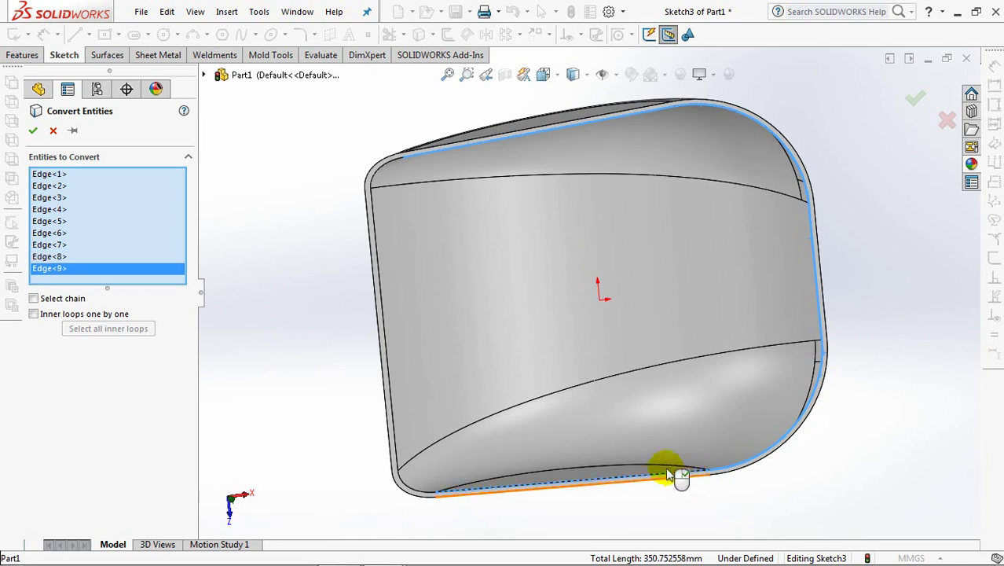
left_click(33, 130)
Step: In Top view, offset the right-end rim arcs and edge 4 mm outward
middle_click_drag(331, 287, 320, 211)
key("ctrl+8")
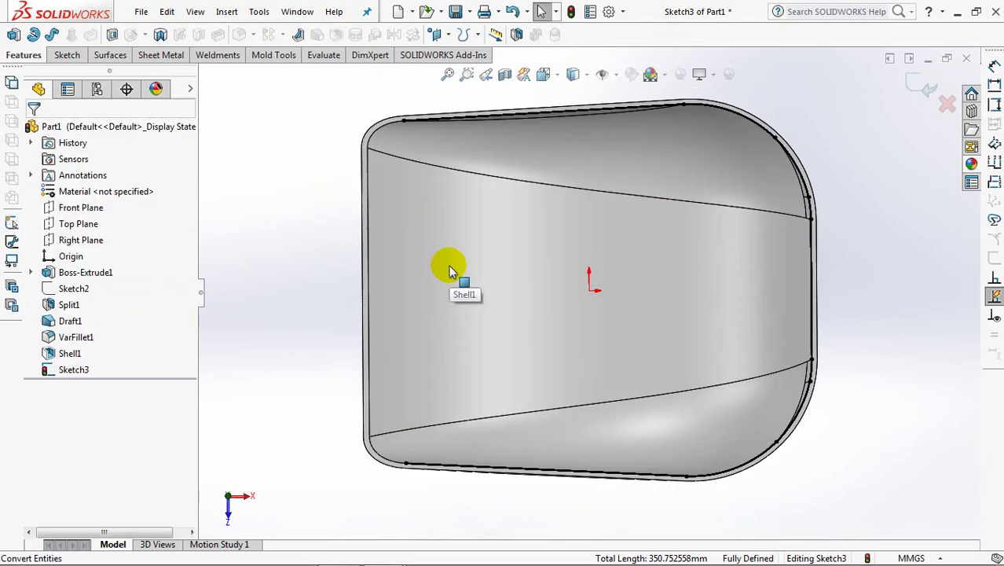
left_click(64, 56)
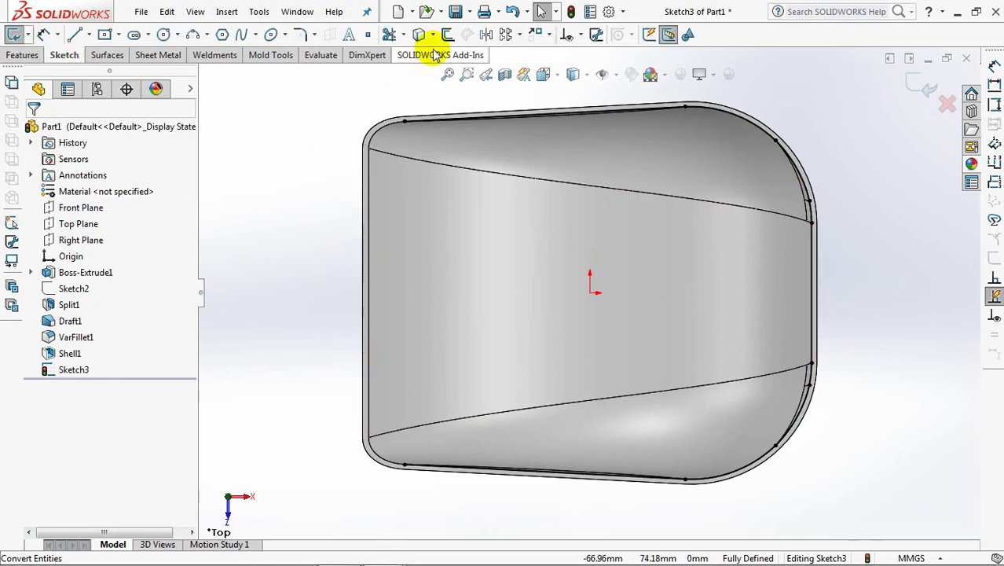
left_click(448, 34)
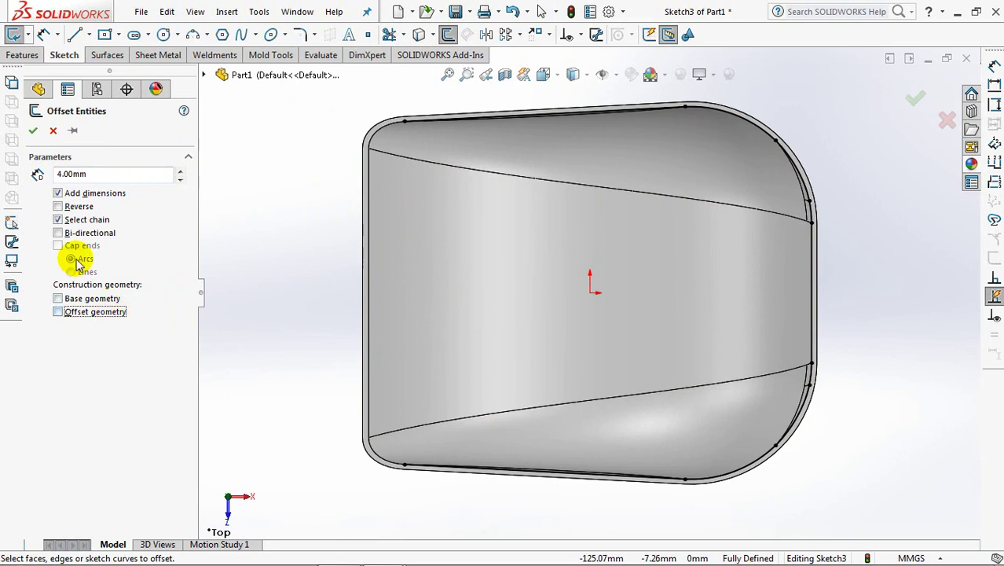
left_click(760, 124)
left_click(815, 330)
left_click(785, 452)
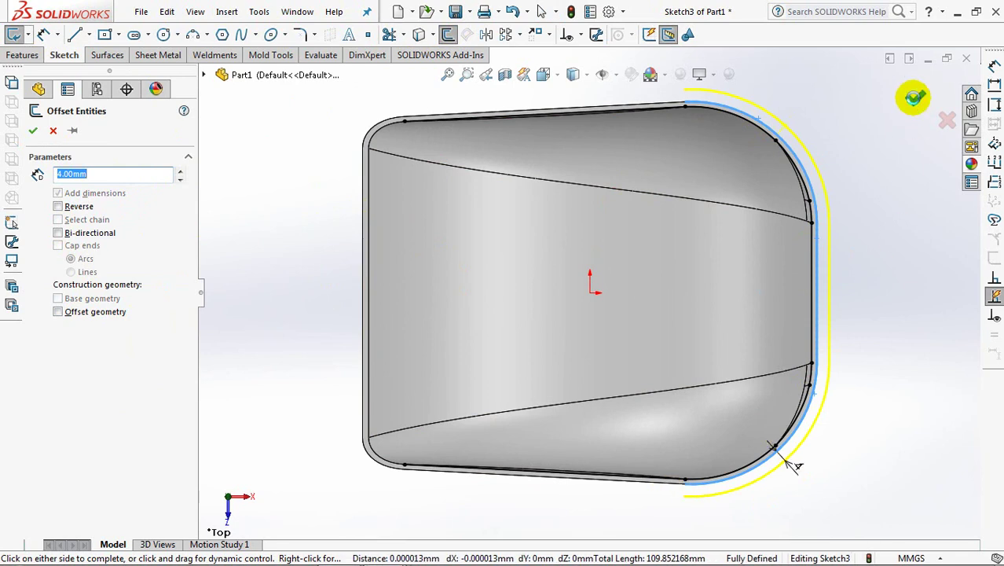
left_click(914, 97)
Step: Draw two 3-point arcs from the offset curve's ends to the top-left and bottom-left rim corners
left_click(193, 37)
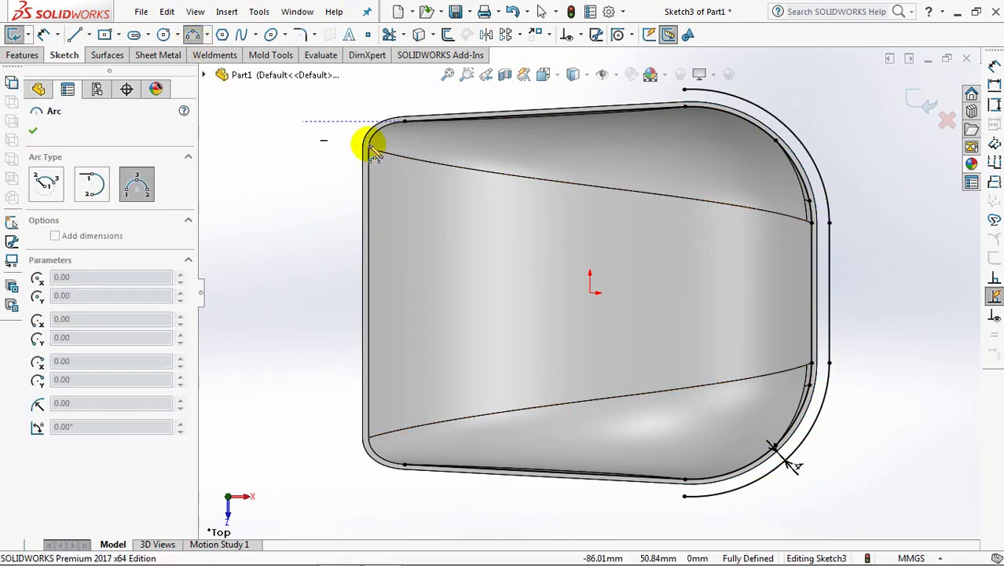
left_click(686, 91)
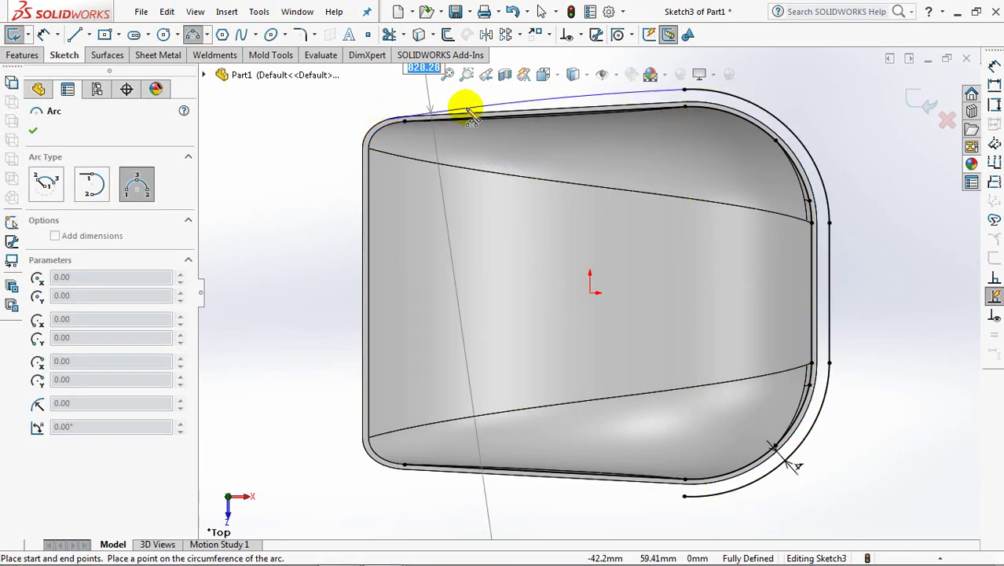
left_click(387, 119)
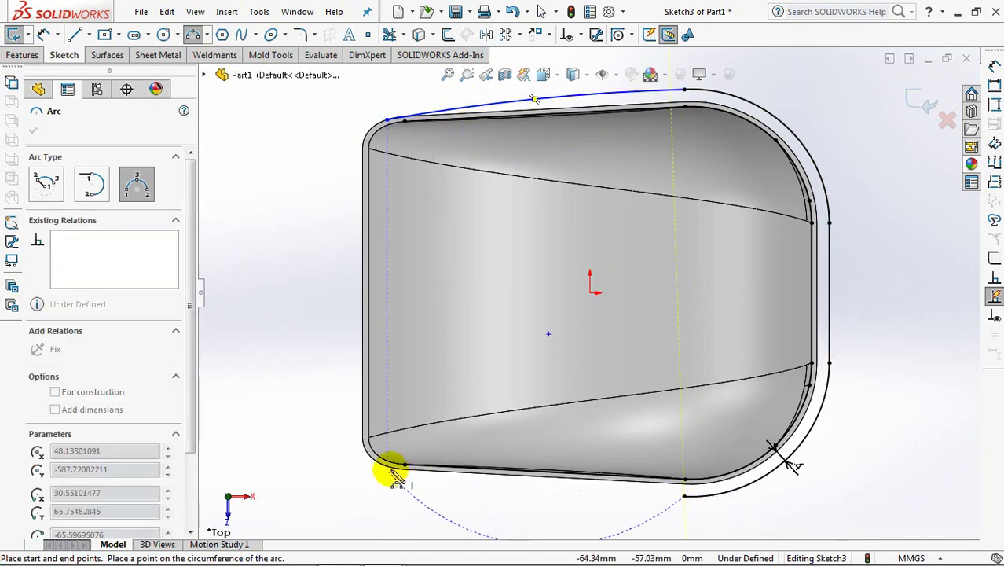
left_click(560, 497)
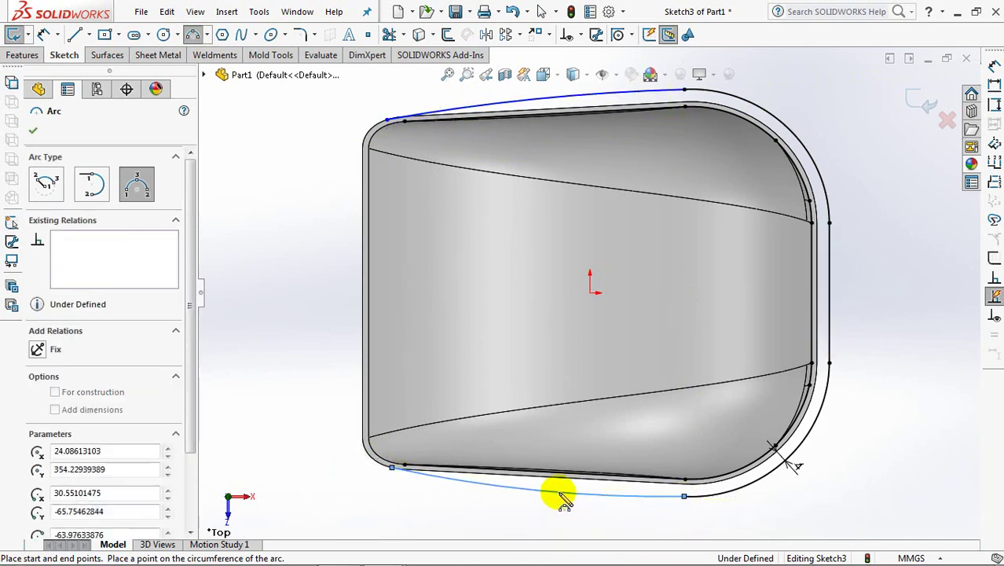
right_click(560, 497)
left_click(601, 429)
Step: Make both arcs tangent to the offset curve and to the top and bottom rim edges
left_click(576, 34)
left_click(589, 71)
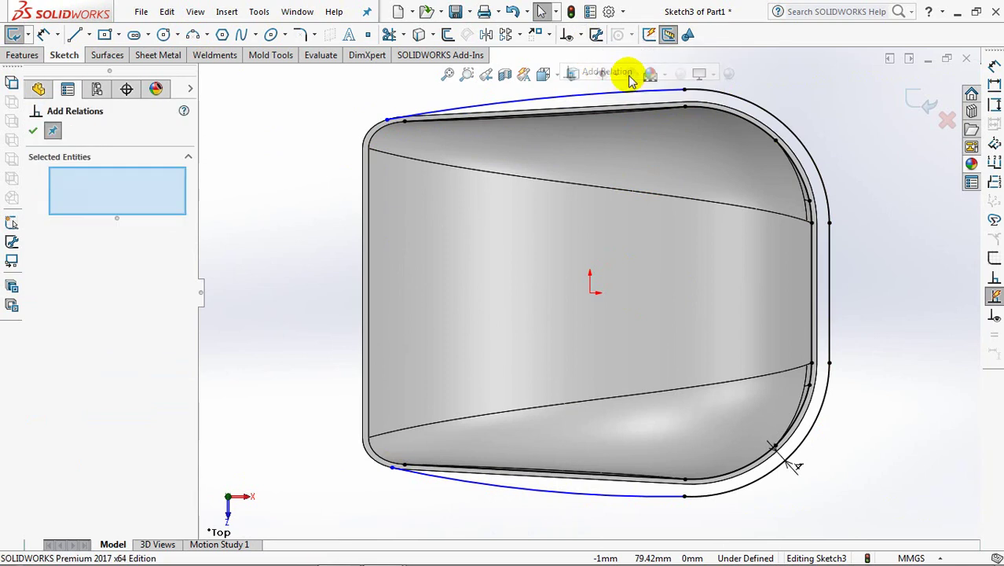
left_click(677, 96)
left_click(35, 368)
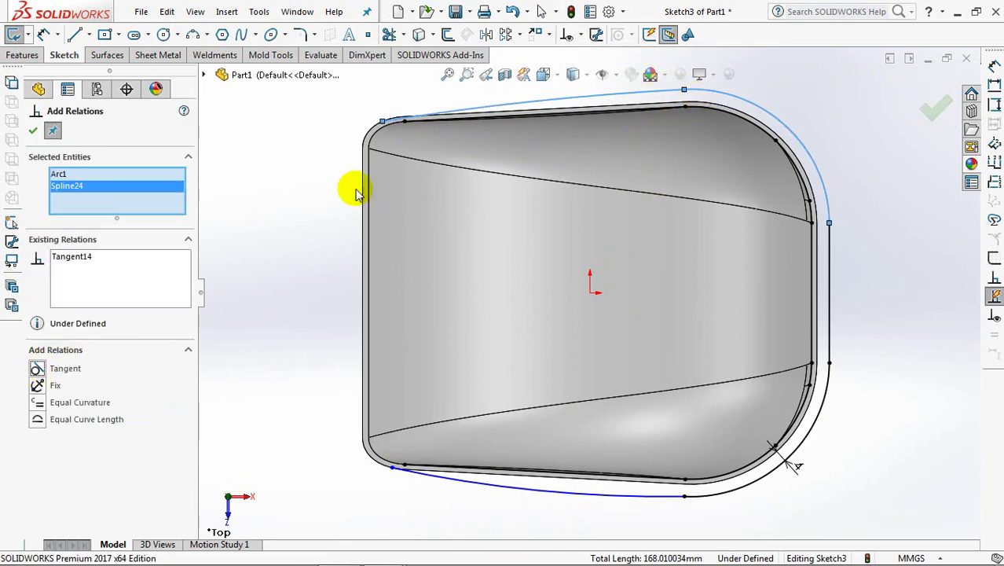
left_click(372, 132)
left_click(481, 108)
left_click(36, 369)
left_click(504, 492)
left_click(709, 494)
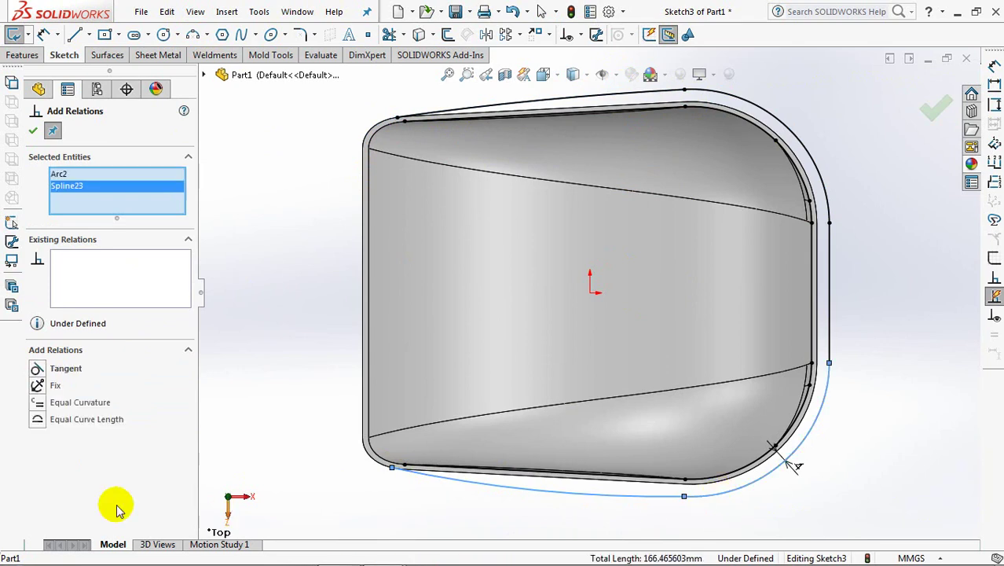
left_click(37, 370)
left_click(383, 462)
left_click(472, 486)
left_click(35, 369)
left_click(33, 136)
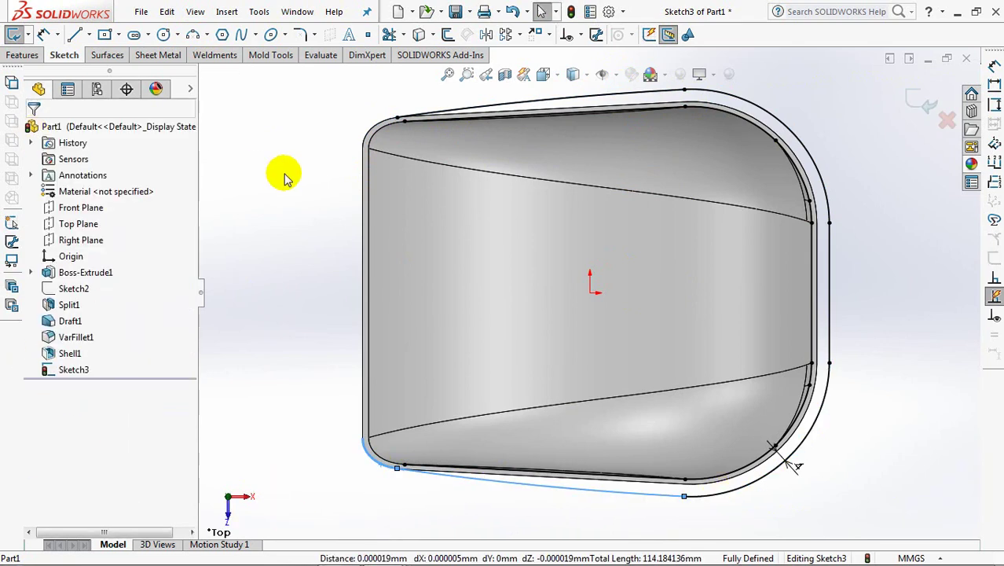
Step: Close the left side with a line from the top-left to the bottom-left corner
left_click(75, 34)
left_click(399, 117)
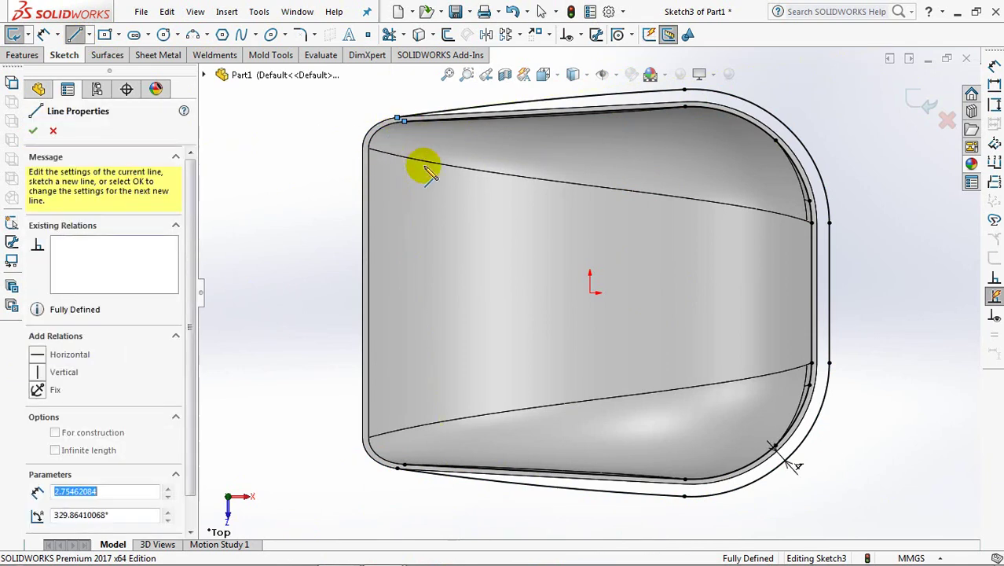
left_click(399, 466)
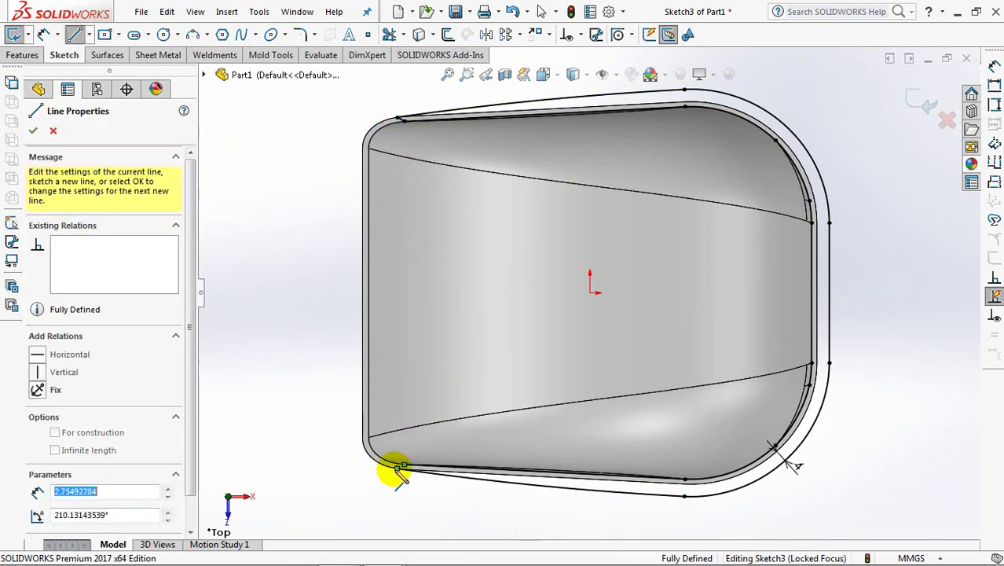
left_click(33, 130)
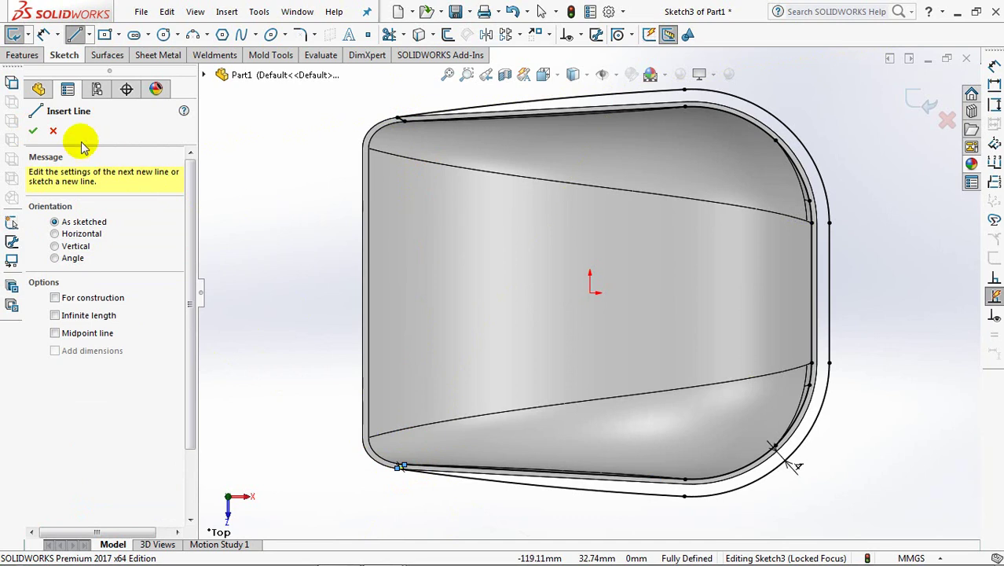
left_click(33, 130)
mouse_move(326, 320)
middle_mouse_down()
mouse_move(341, 240)
mouse_move(329, 206)
mouse_move(317, 202)
middle_mouse_up()
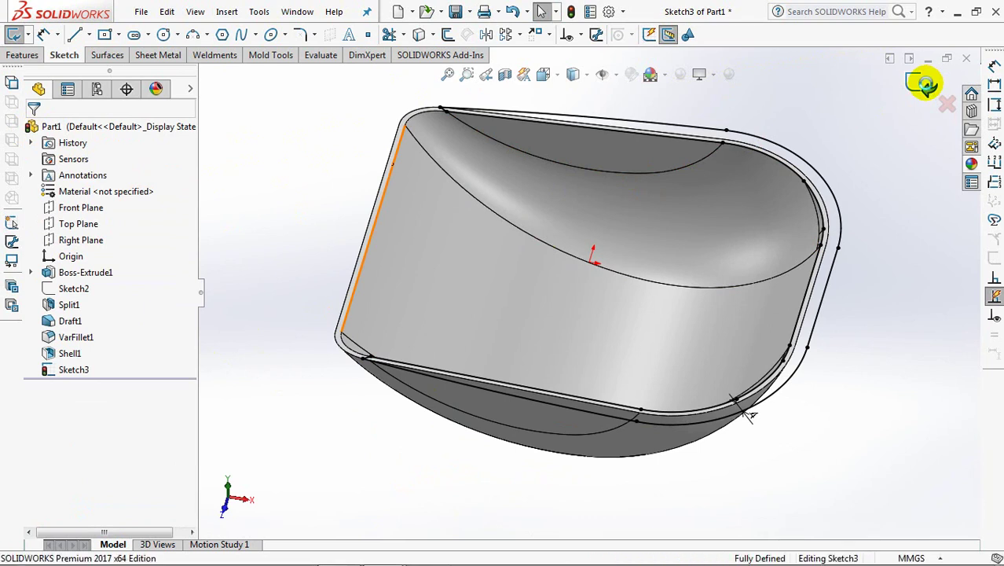
Step: Extrude the lip sketch downward 1.6 mm Blind with a 12° draft, merged with the scoop
key("e")
left_click(36, 220)
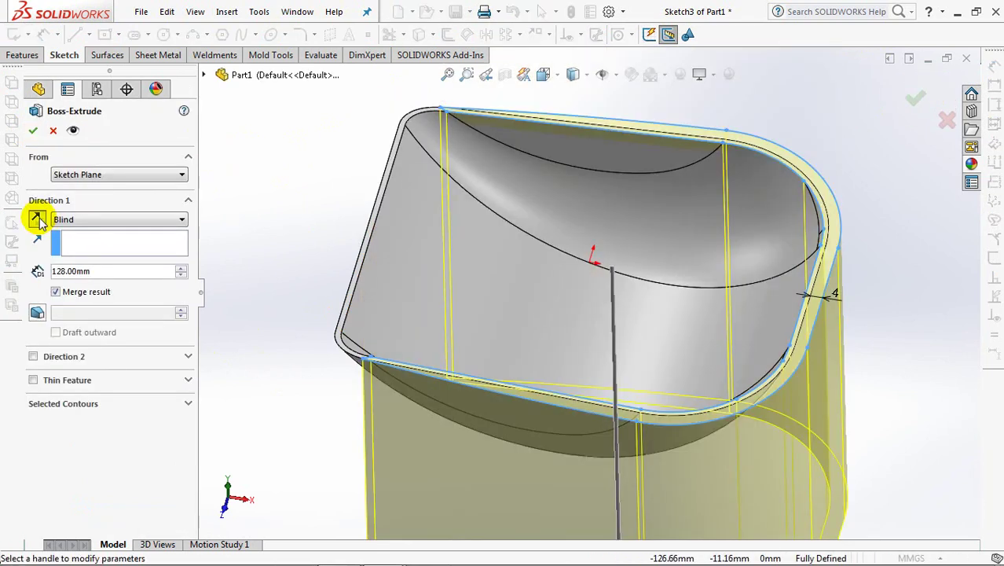
type("1.6")
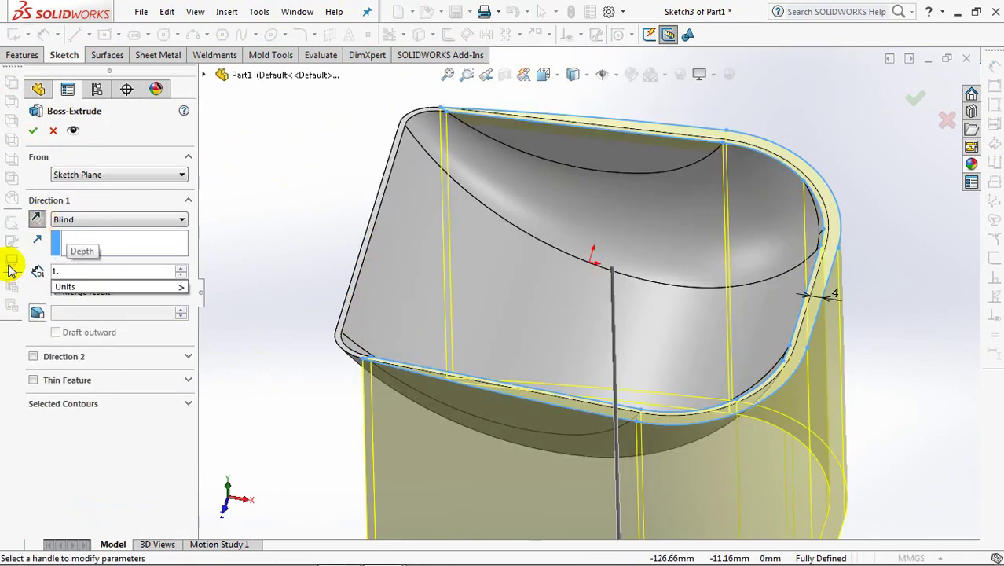
key("Return")
left_click(37, 315)
type("12")
key("Return")
middle_click_drag(377, 422, 376, 253)
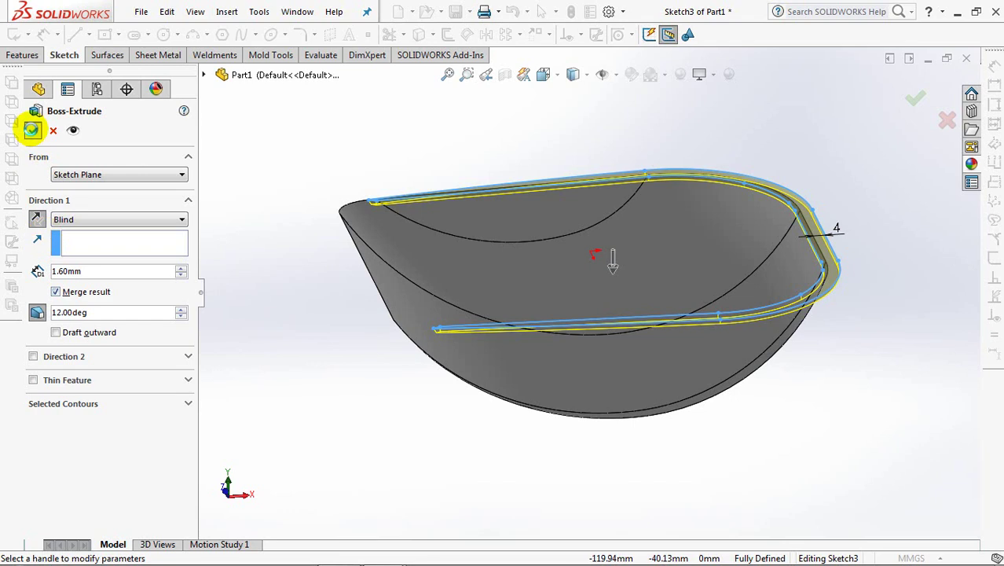
left_click(32, 129)
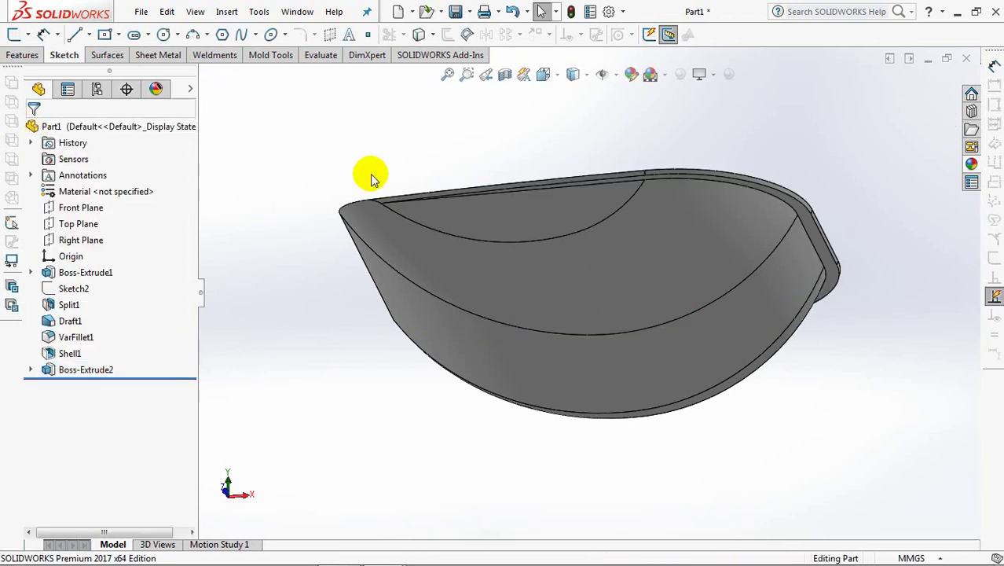
middle_click_drag(370, 178, 390, 256)
scroll(418, 223, "down", 5)
scroll(556, 203, "up", 1)
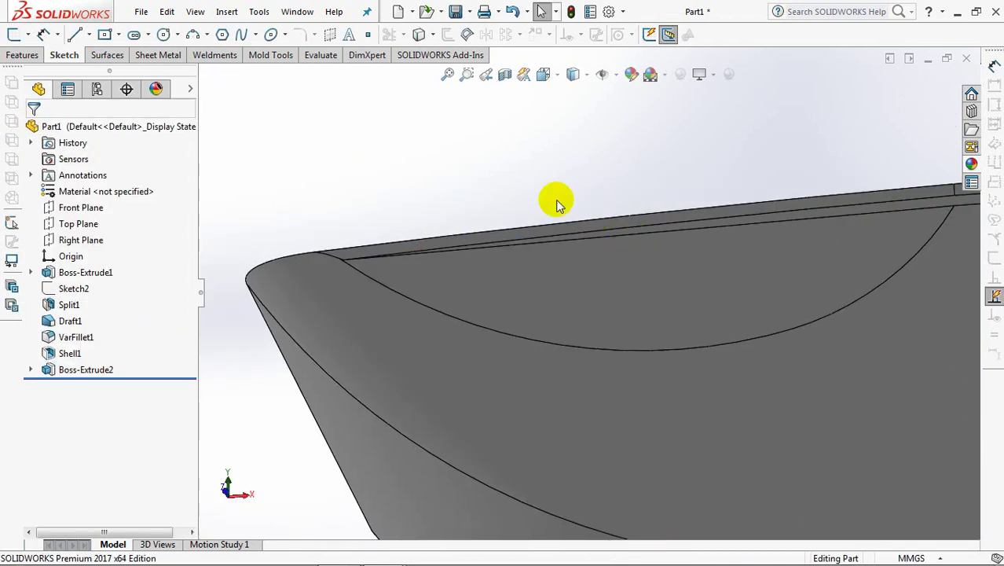
scroll(558, 236, "up", 3)
middle_click_drag(576, 258, 572, 291)
scroll(574, 314, "up", 2)
mouse_move(575, 326)
middle_mouse_down()
mouse_move(552, 399)
mouse_move(563, 246)
middle_mouse_up()
left_click(505, 76)
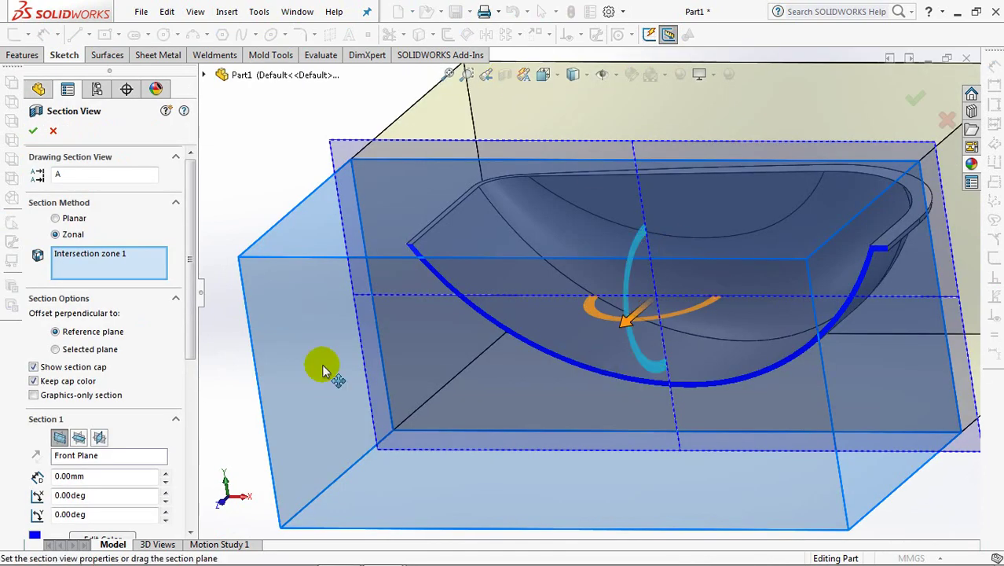
left_click(32, 132)
mouse_move(512, 354)
middle_mouse_down()
mouse_move(564, 336)
mouse_move(567, 307)
mouse_move(571, 383)
middle_mouse_up()
left_click(505, 74)
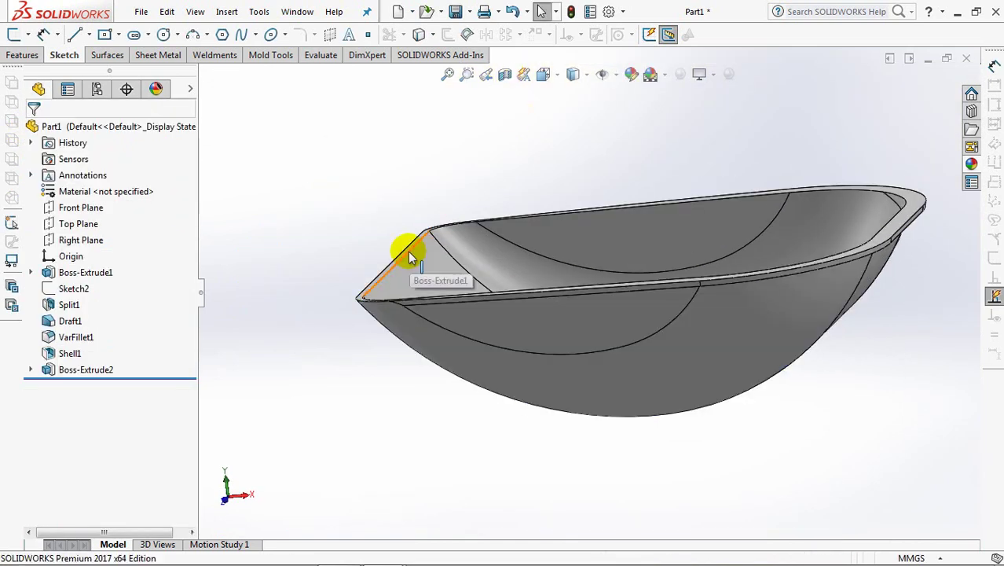
key("ctrl+7")
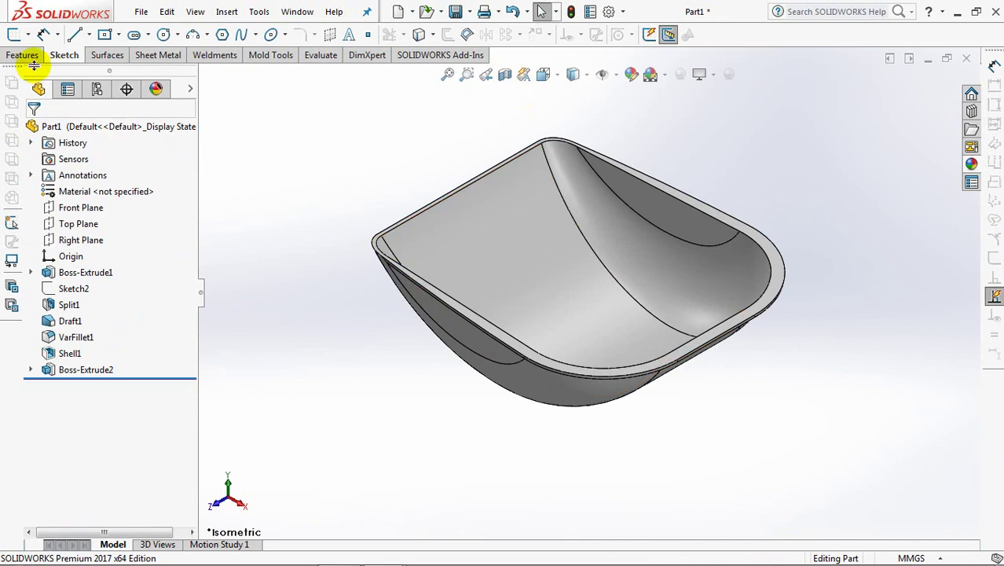
Step: Round the inner rim edge with a 1.5 mm constant-size fillet
left_click(29, 57)
left_click(239, 36)
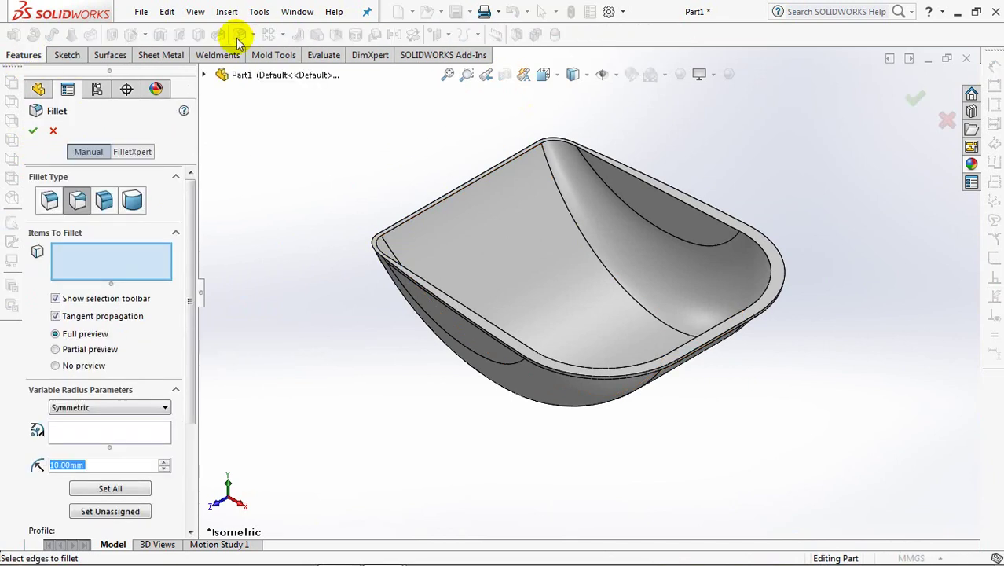
left_click(47, 202)
type("1.5")
key("Return")
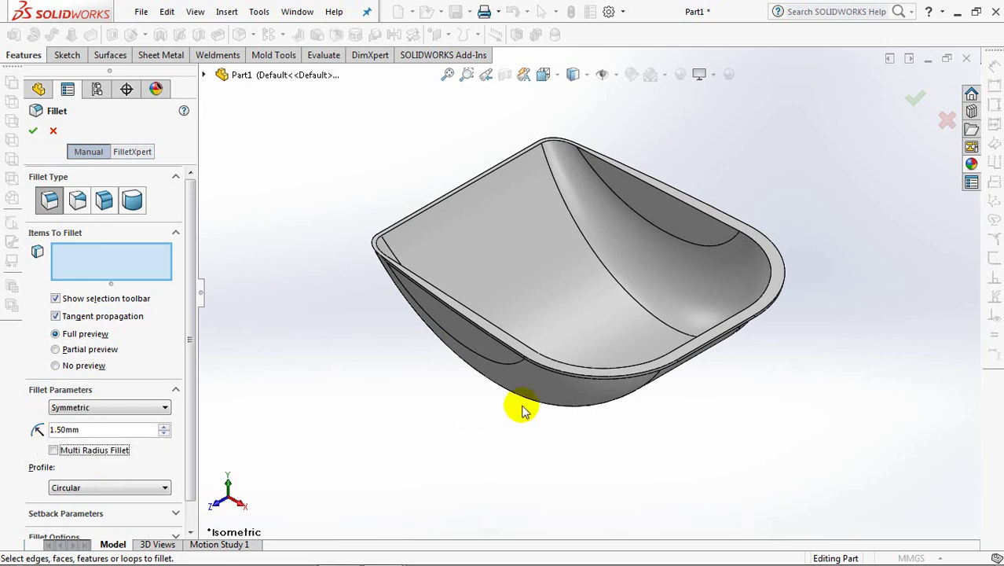
scroll(512, 243, "down", 2)
scroll(516, 226, "down", 1)
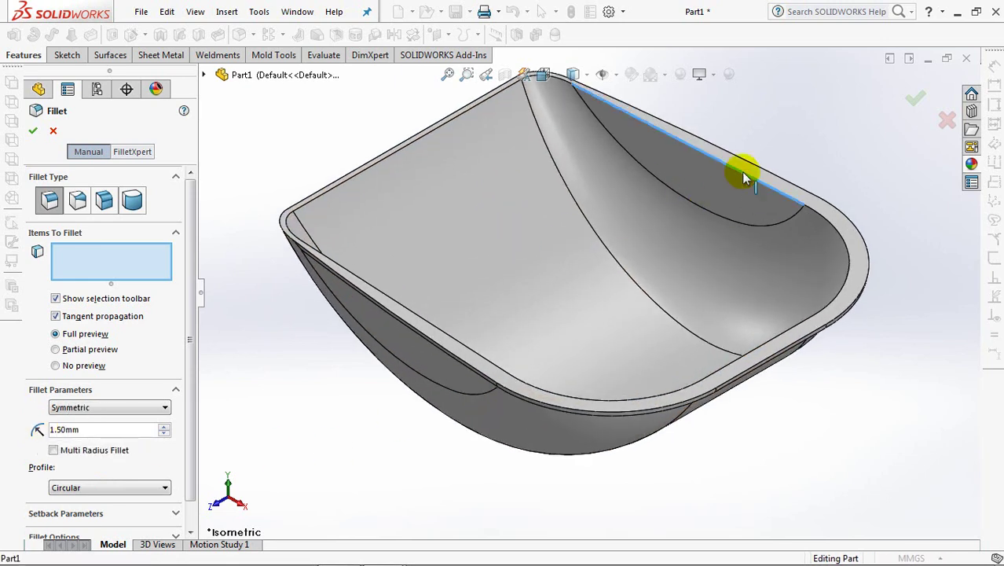
left_click(742, 171)
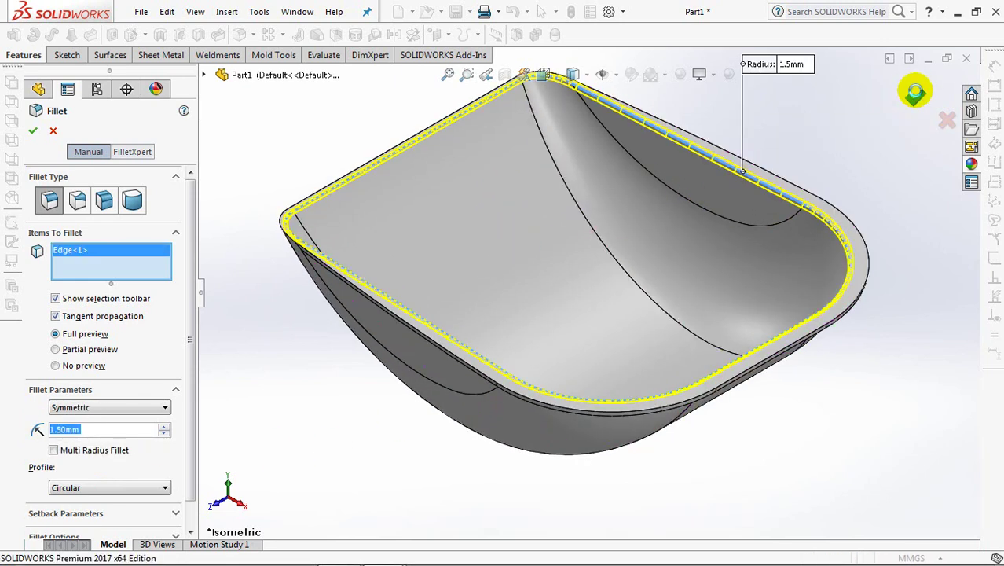
left_click(916, 92)
key("ctrl+5")
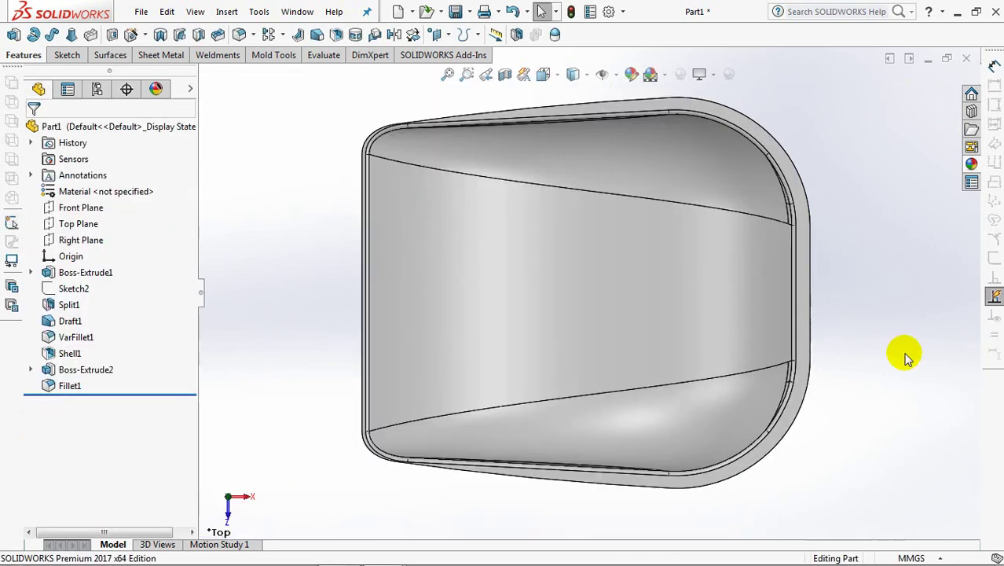
Step: Start a sketch on the Top Plane with a horizontal centerline running left from the origin
left_click(69, 225)
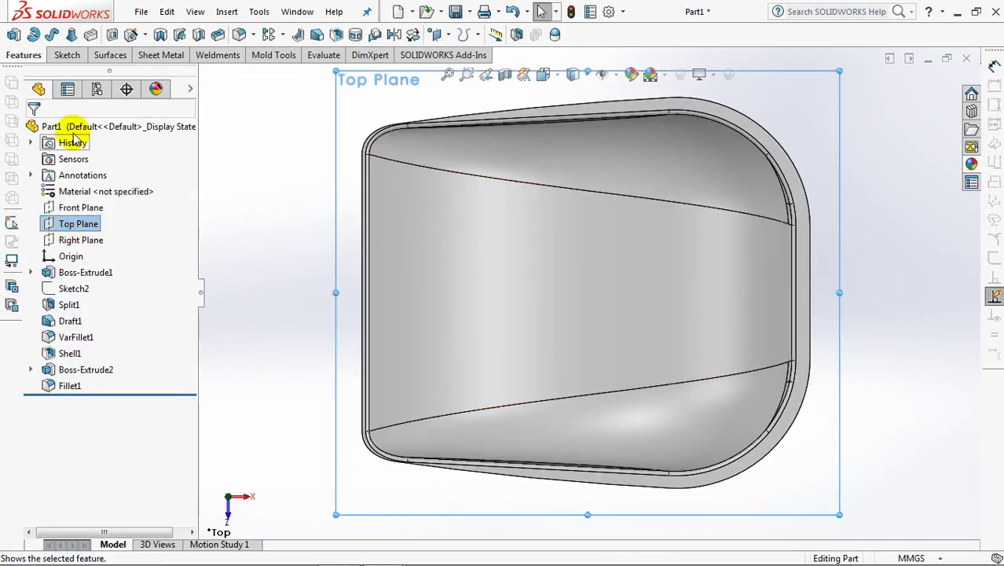
left_click(112, 36)
left_click(89, 34)
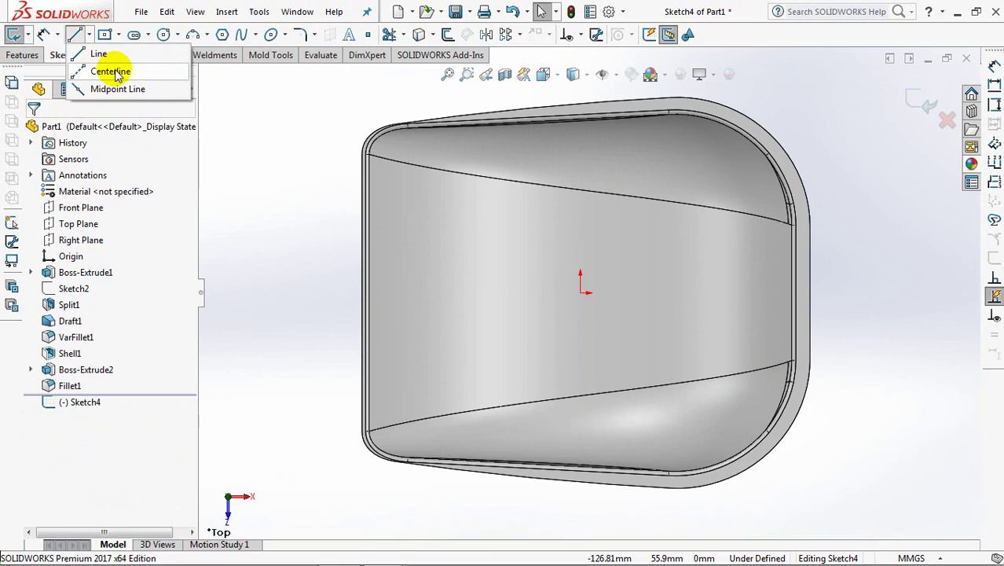
left_click(102, 69)
left_click(580, 291)
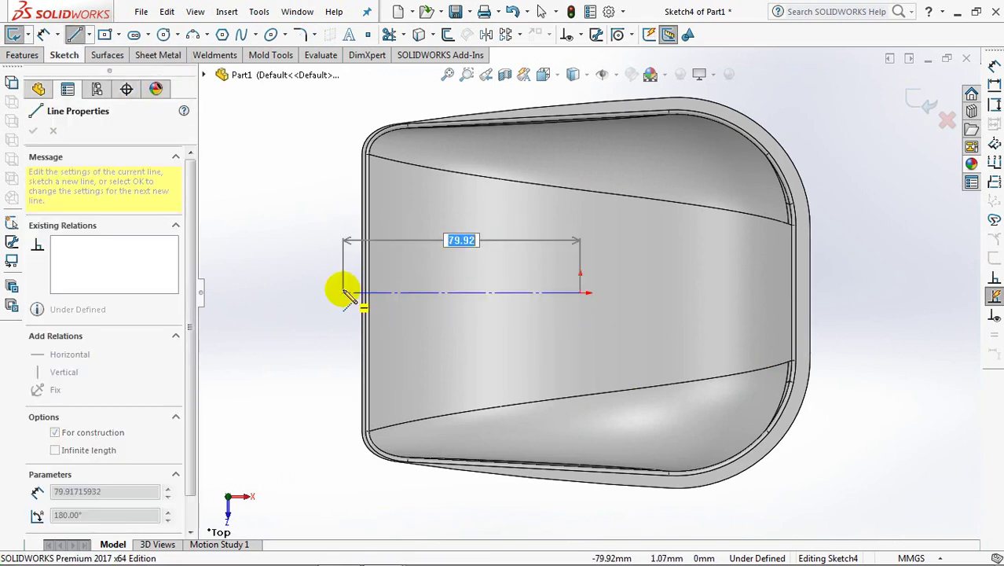
left_click(343, 292)
right_click(346, 289)
key("Escape")
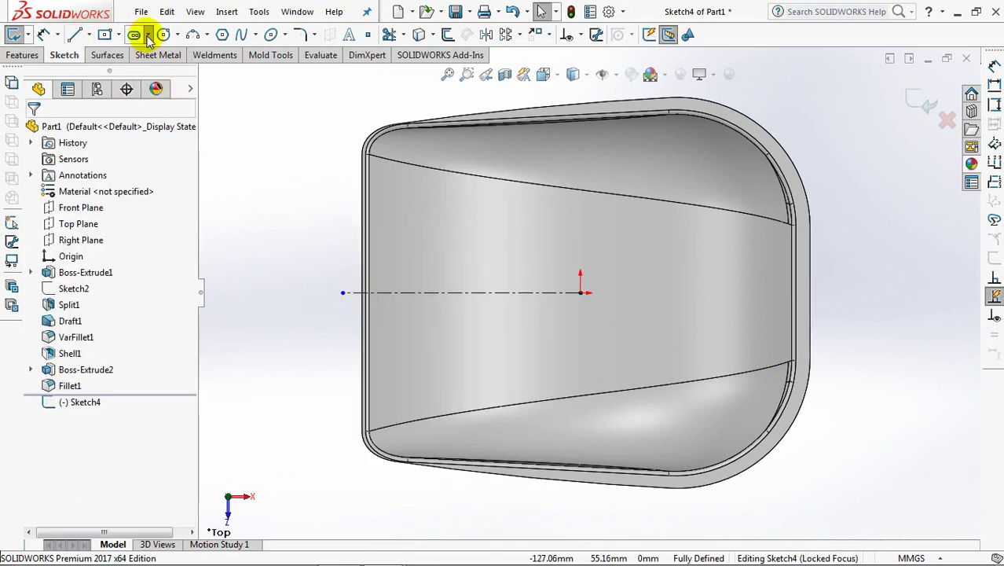
Step: Draw a 30 mm long, 6 mm wide straight slot near the upper-left rim with automatic dimensions
left_click(148, 36)
left_click(174, 53)
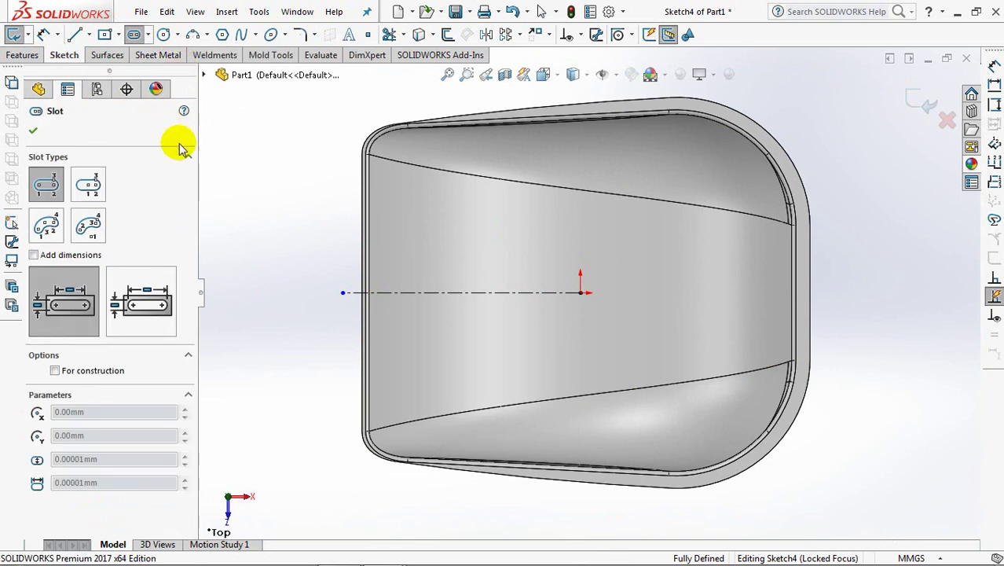
left_click(35, 256)
left_click(140, 293)
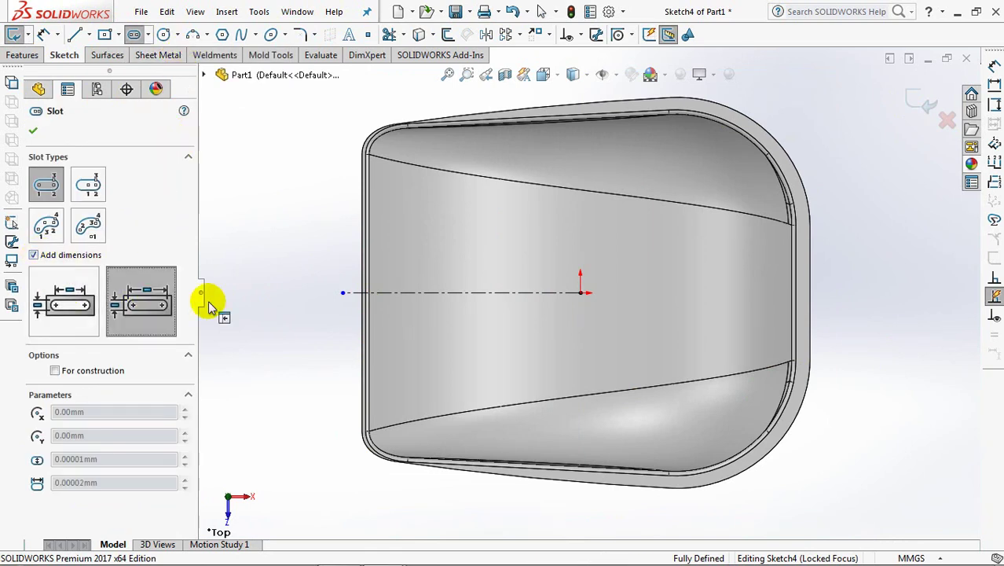
left_click(499, 164)
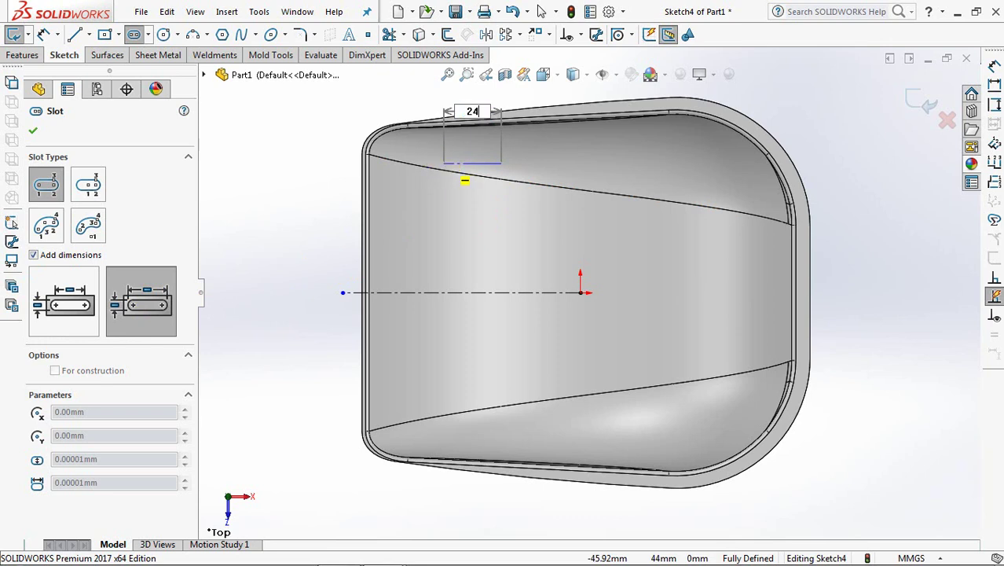
left_click(445, 163)
type("6")
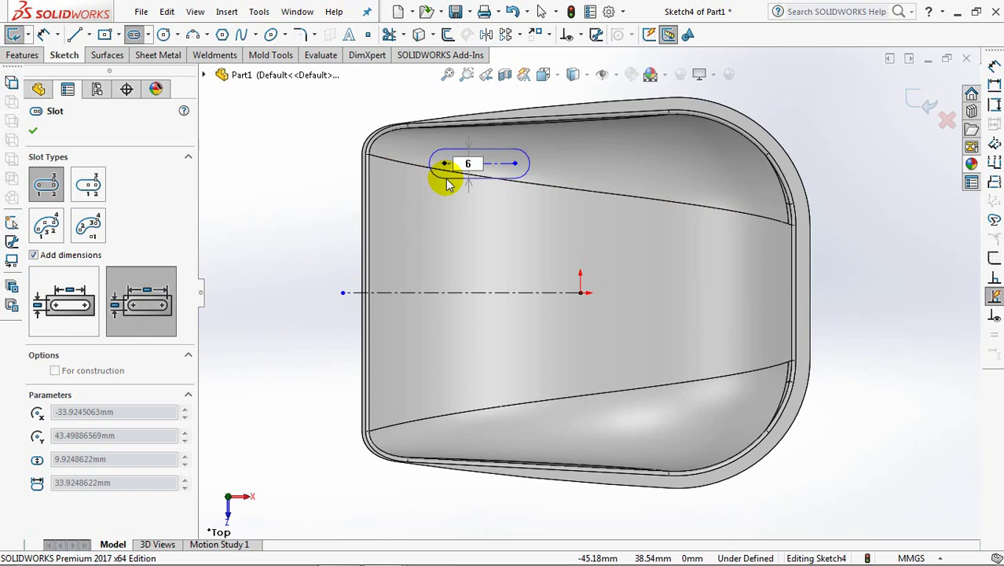
left_click(446, 179)
left_click(33, 130)
left_click(529, 175)
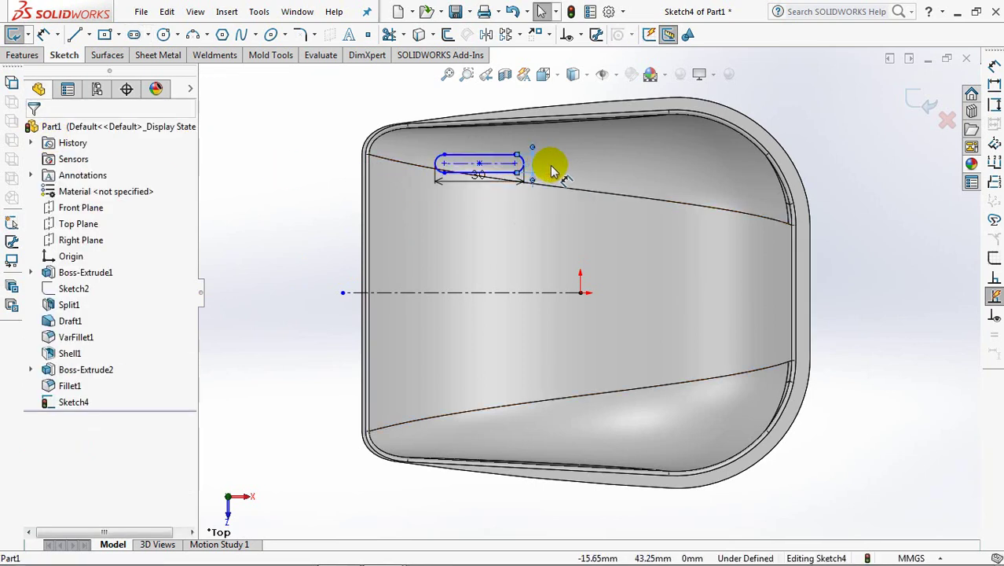
Step: Place the slot's 30 mm length dimension and locate the slot 13 mm from the scoop's left edge
left_click(471, 180)
left_click(291, 202)
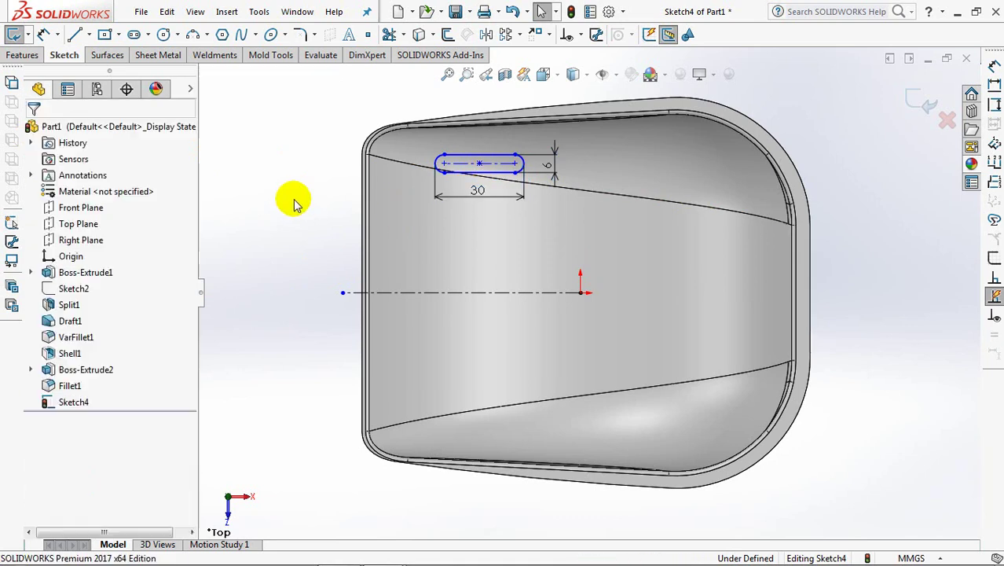
left_click(49, 37)
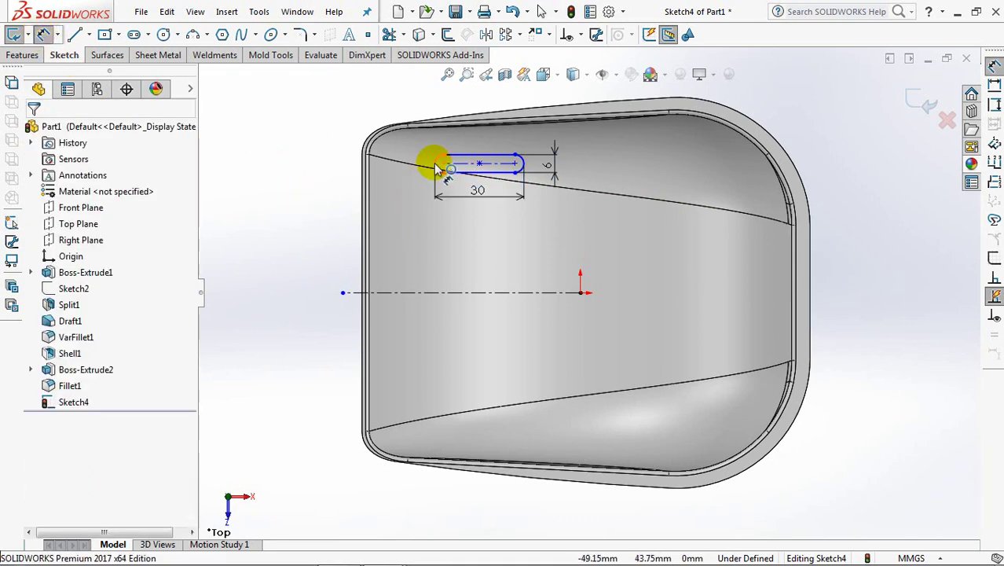
left_click(366, 171)
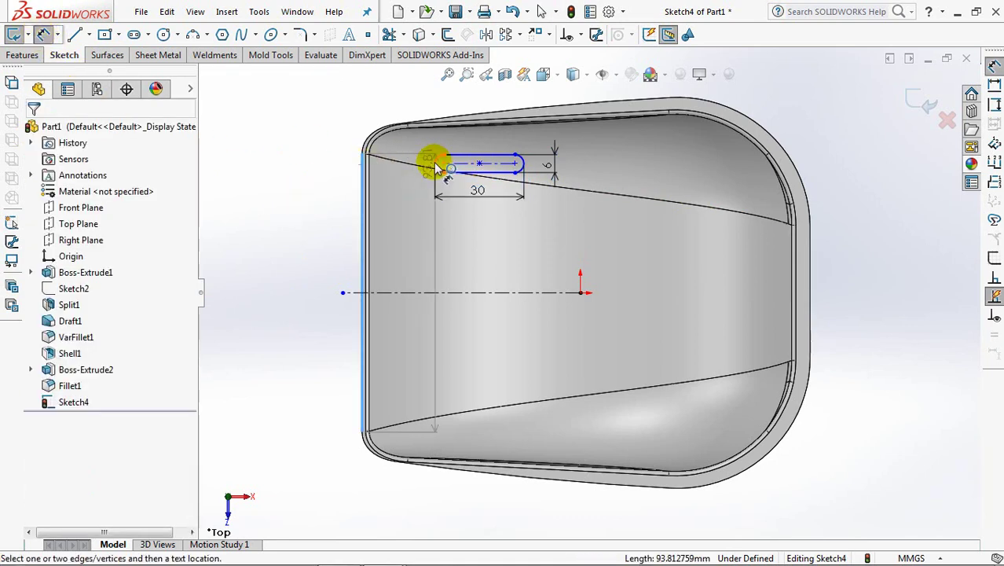
left_click(436, 168)
left_click(398, 198)
left_click(344, 193)
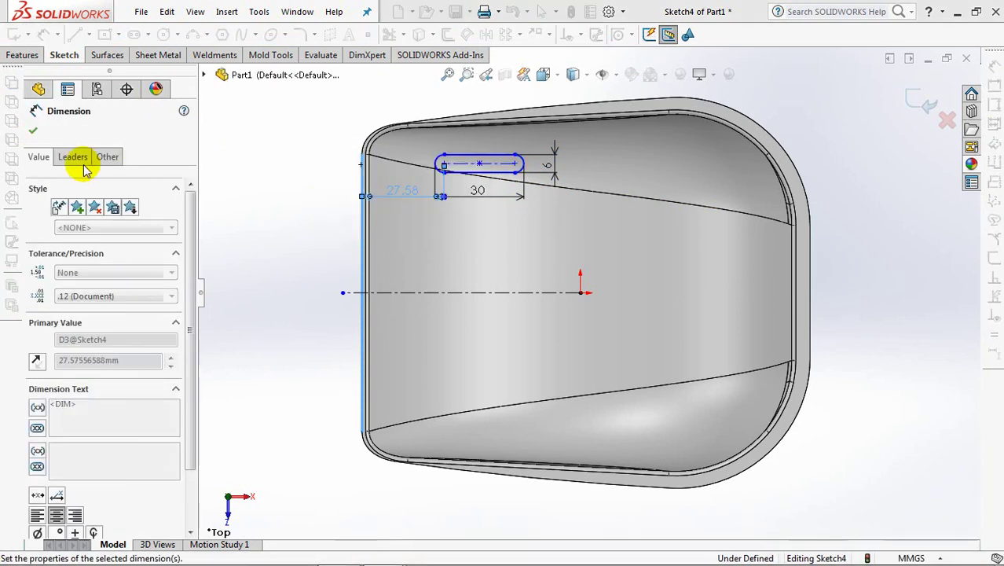
scroll(191, 355, "down", 3)
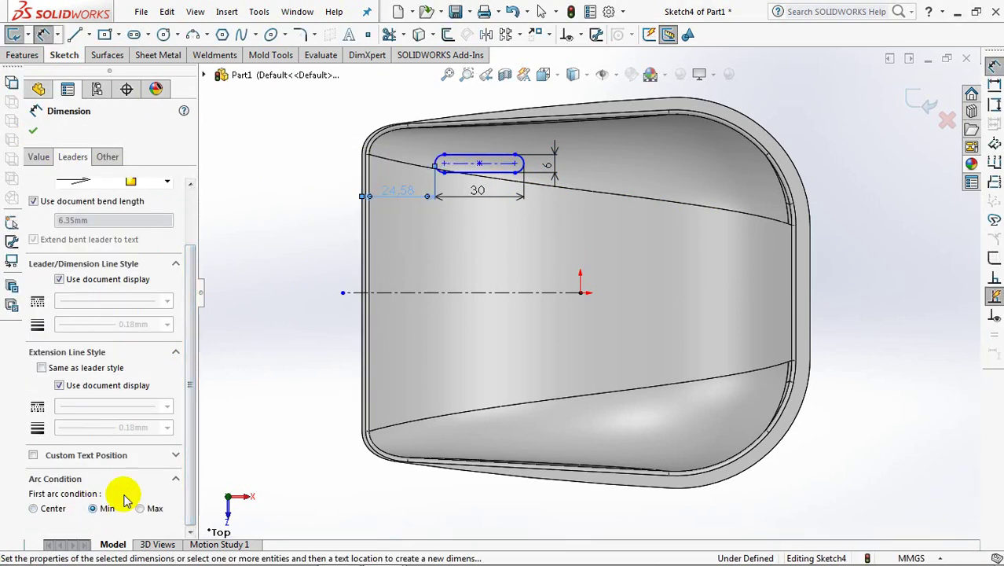
double_click(405, 193)
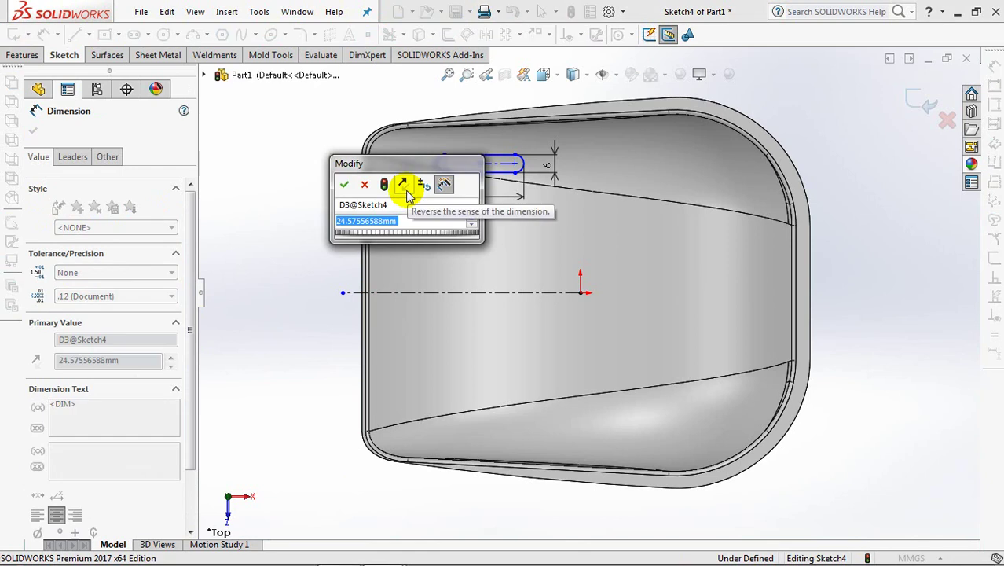
type("30")
left_click(344, 184)
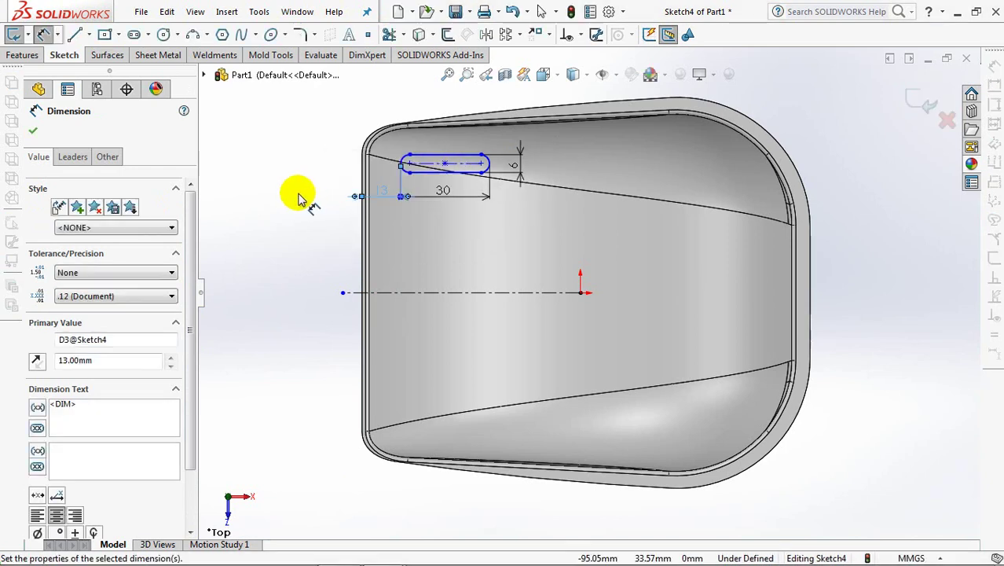
Step: Add a dimension from the slot to the centerline
left_click(467, 168)
left_click(466, 292)
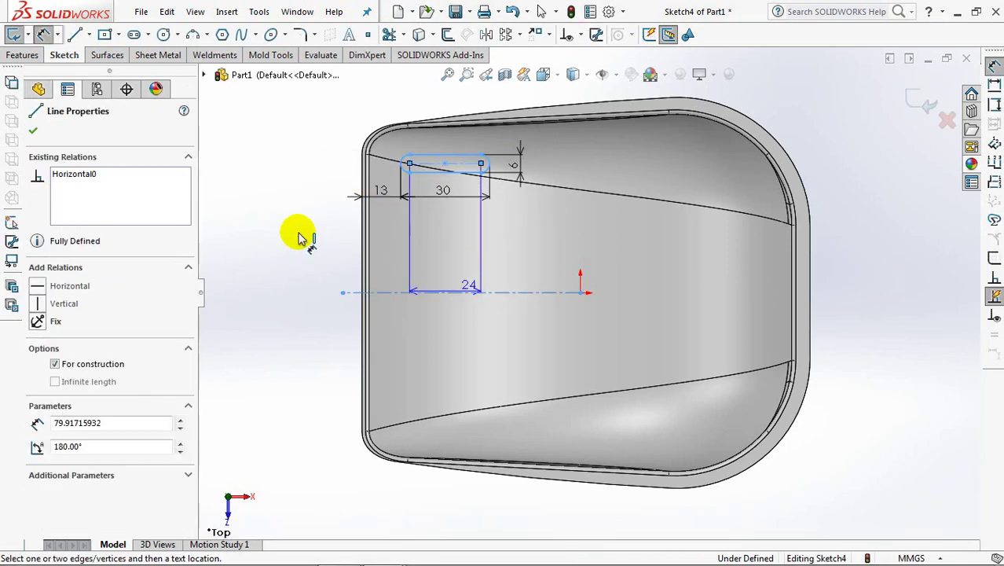
left_click(302, 234)
Step: Set the slot 49 mm from the centerline and cut it Through All as Cut-Extrude1
type("49")
left_click(237, 221)
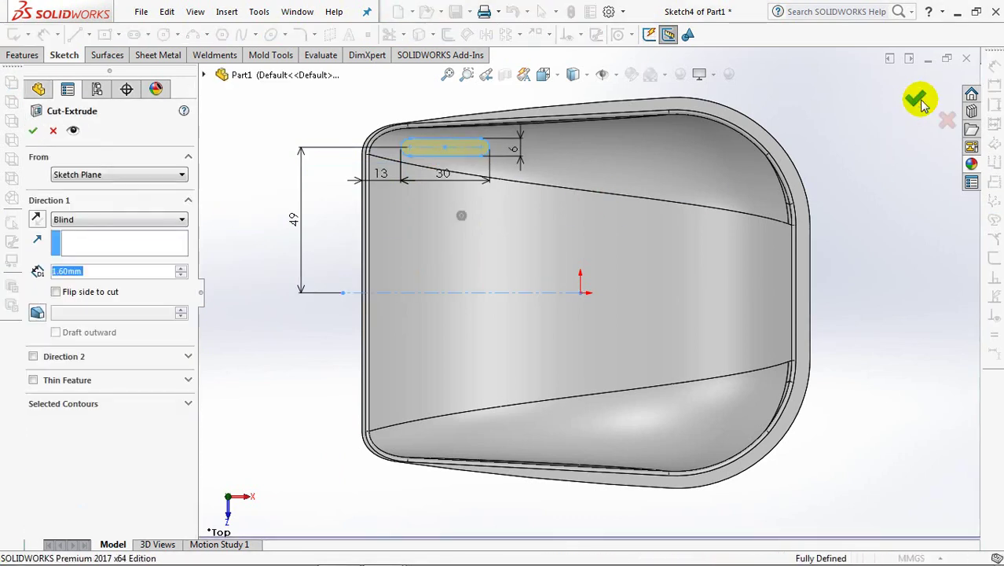
left_click(87, 219)
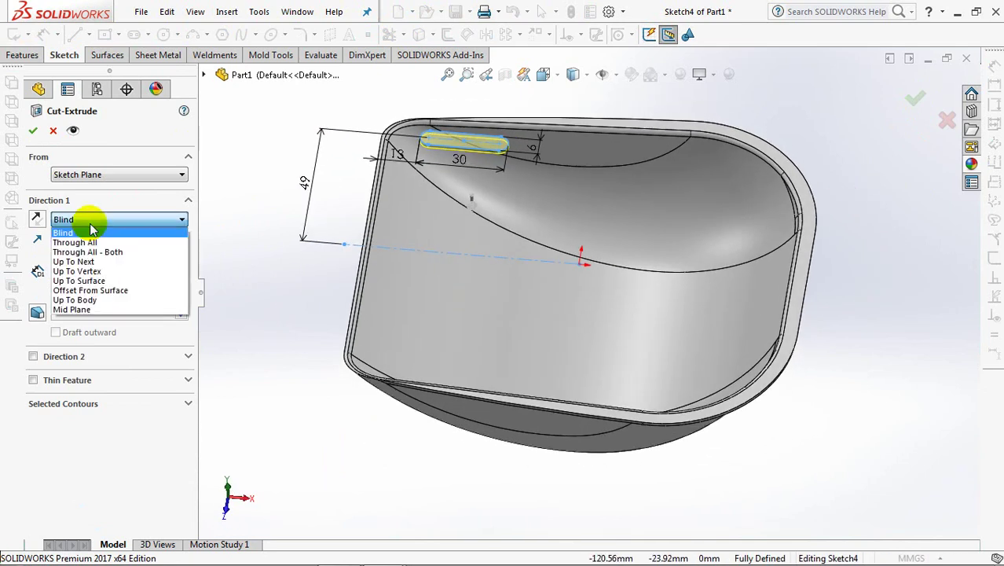
left_click(87, 231)
left_click(33, 132)
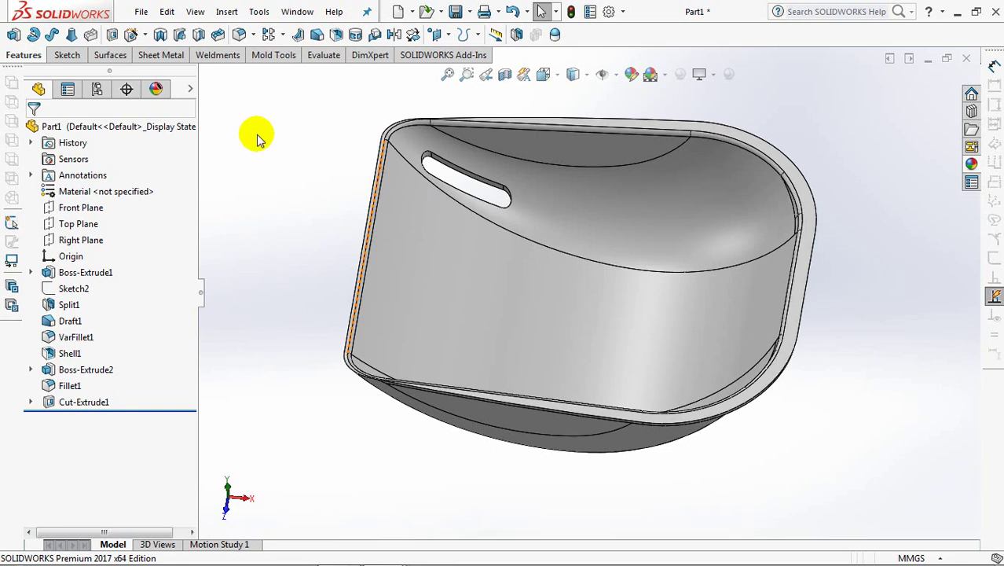
Step: Linear-pattern Cut-Extrude1 along the scoop's left edge: 8 instances at 14 mm spacing
left_click(283, 36)
left_click(314, 52)
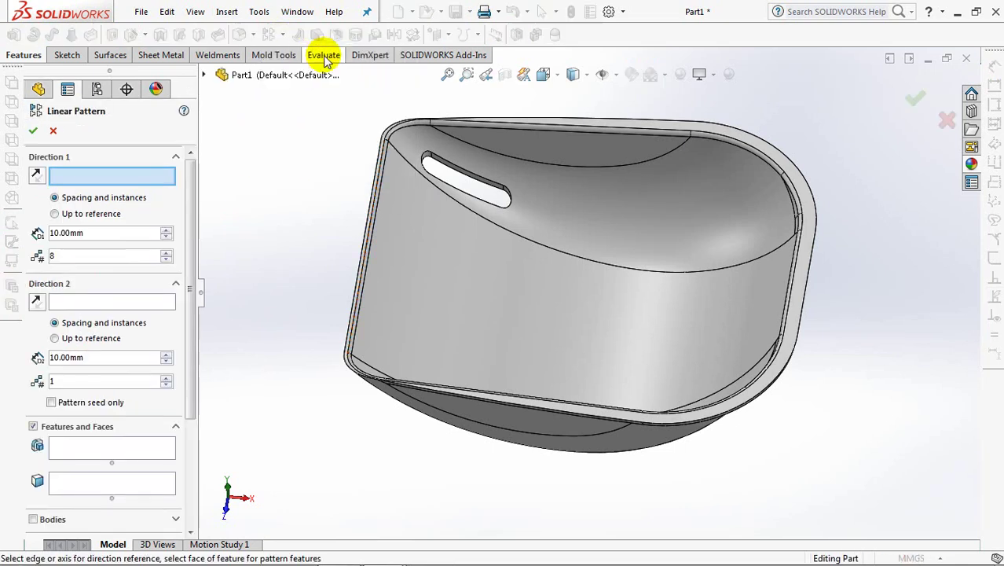
left_click(377, 167)
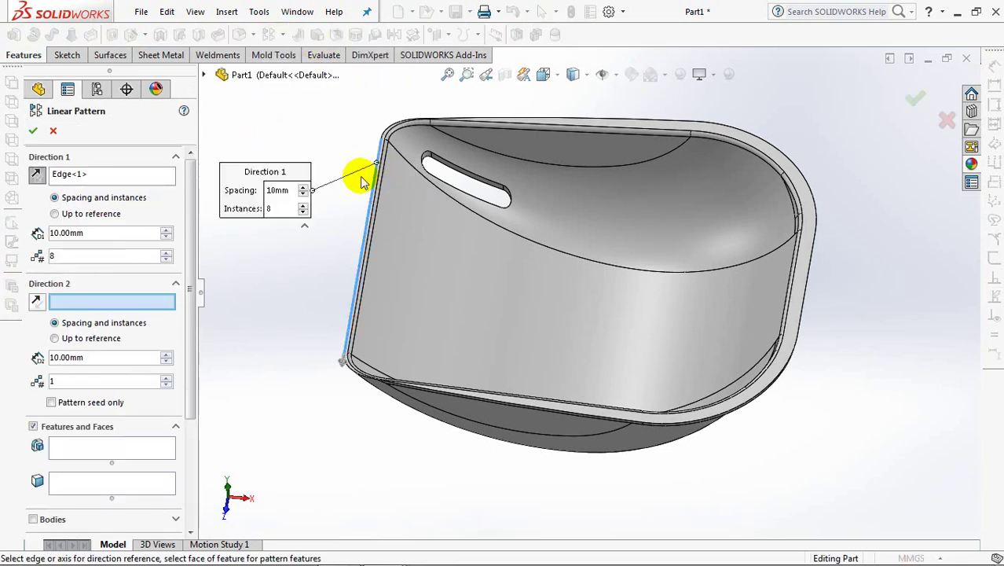
type("14")
left_click(130, 256)
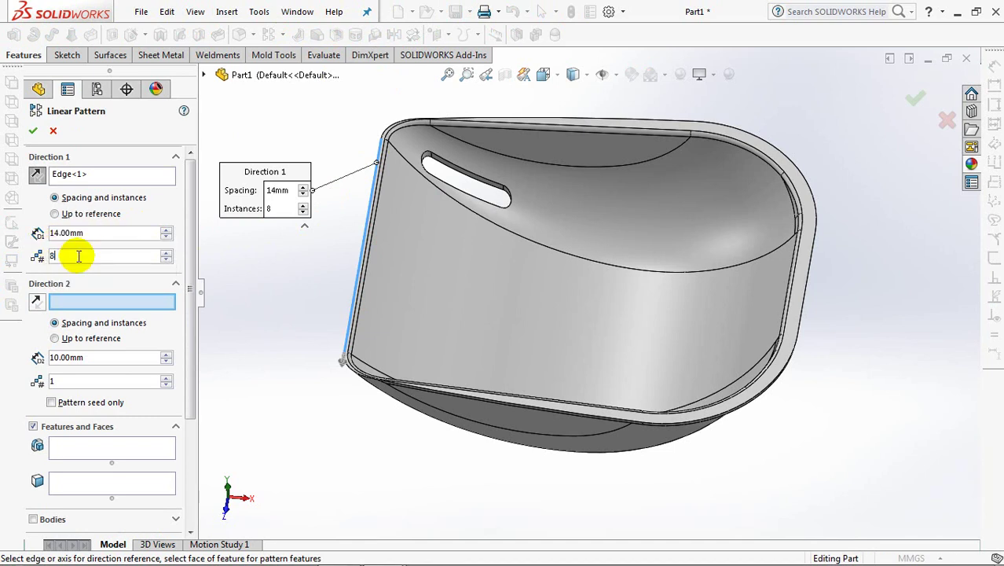
left_click(93, 451)
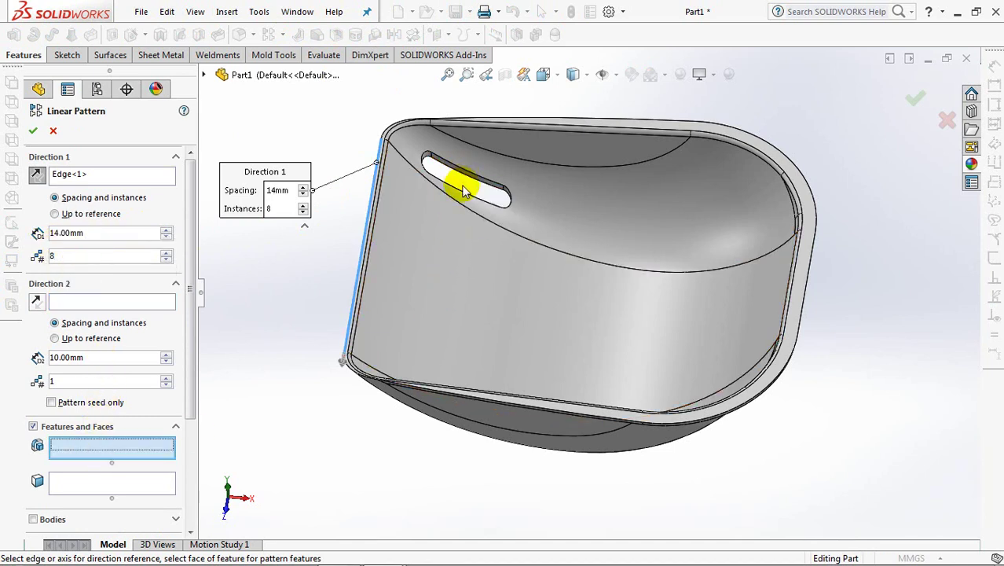
scroll(463, 187, "down", 2)
left_click(458, 145)
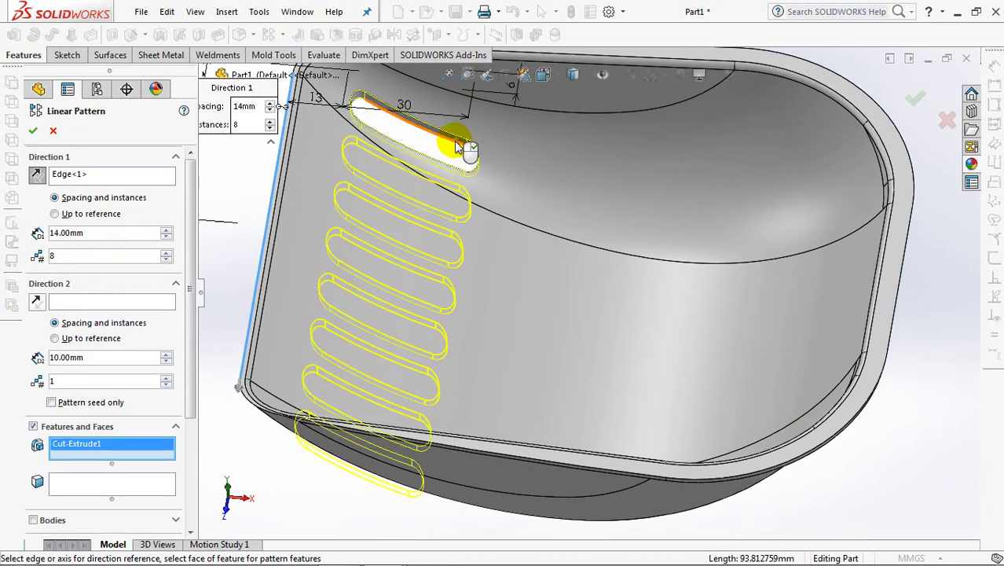
scroll(459, 150, "up", 3)
middle_click_drag(460, 197, 459, 302)
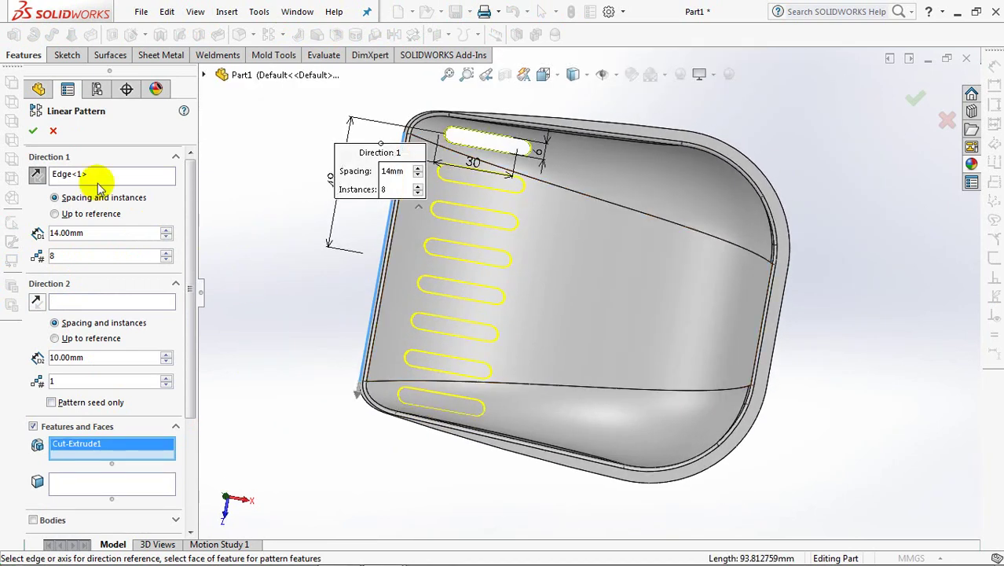
left_click(33, 132)
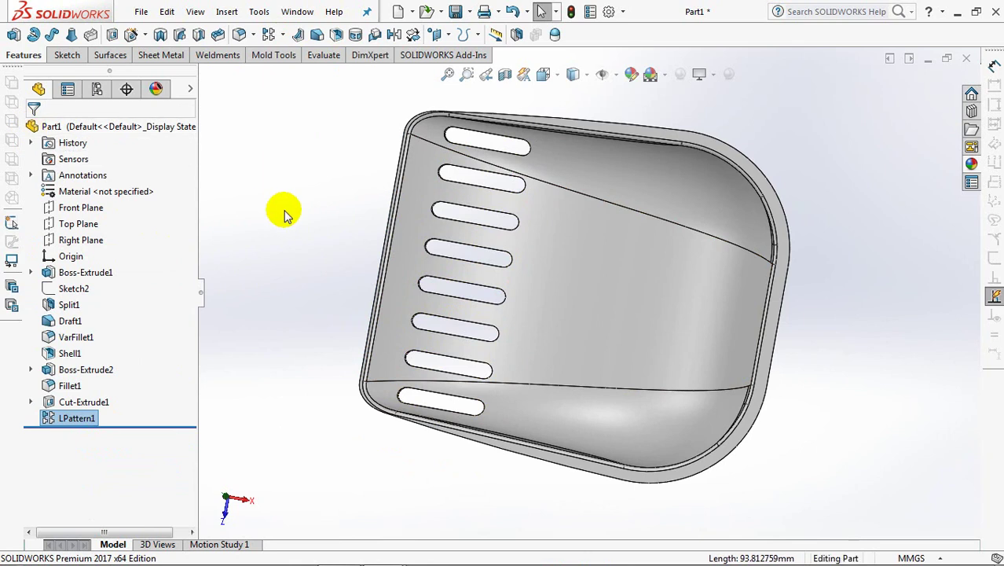
mouse_move(297, 341)
middle_mouse_down()
mouse_move(293, 310)
mouse_move(289, 317)
middle_mouse_up()
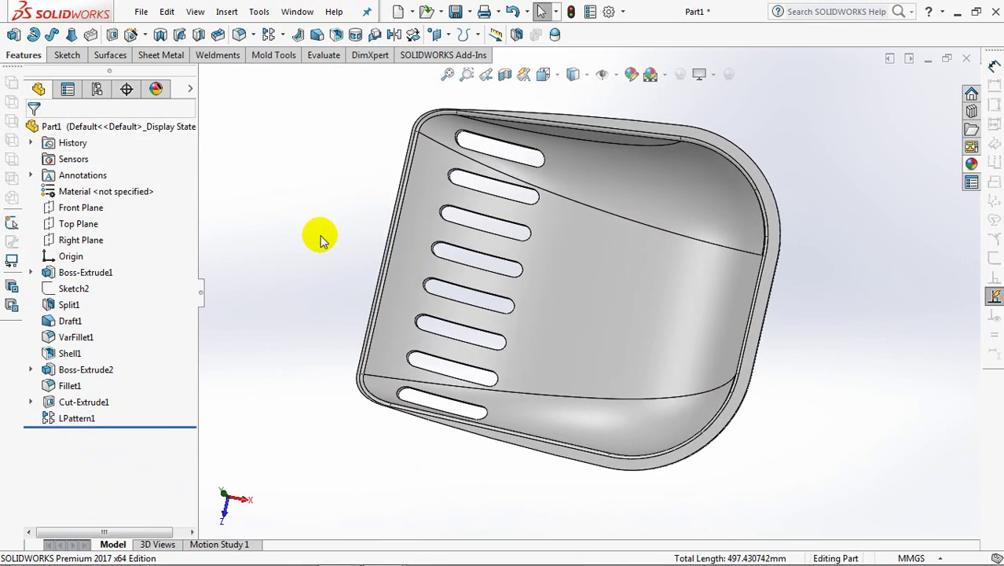
Step: Start a fillet with a 0.8 mm radius, tilting the part to expose the slots
left_click(238, 35)
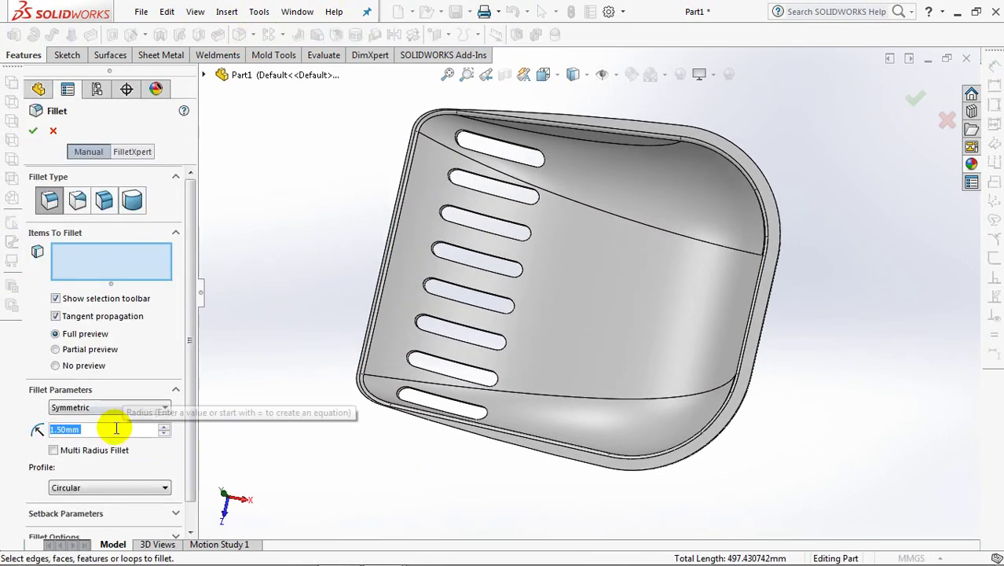
type("0.")
mouse_move(129, 281)
middle_mouse_down()
mouse_move(274, 386)
mouse_move(273, 399)
mouse_move(430, 318)
mouse_move(387, 371)
middle_mouse_up()
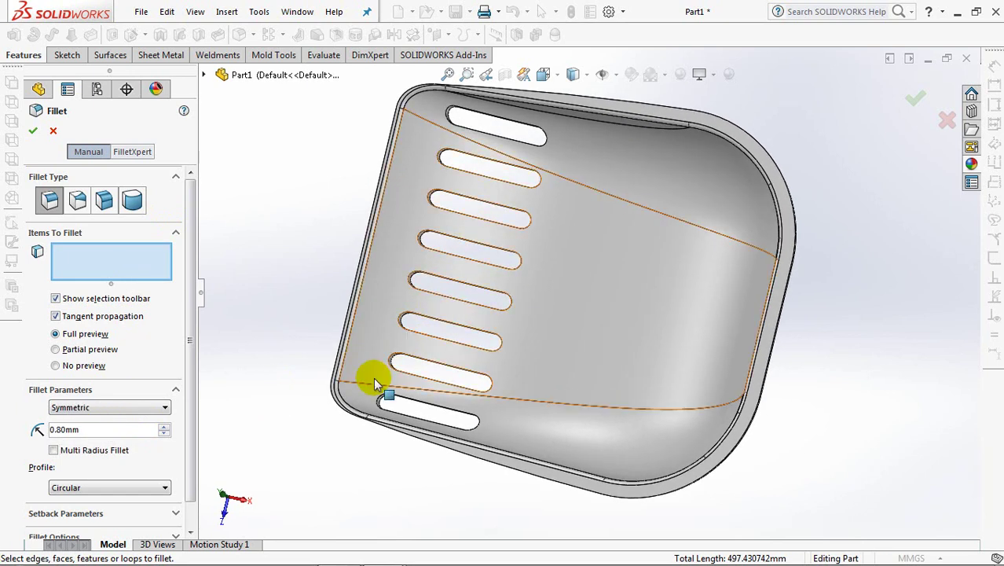
scroll(388, 372, "down", 2)
scroll(313, 441, "down", 2)
scroll(381, 419, "down", 3)
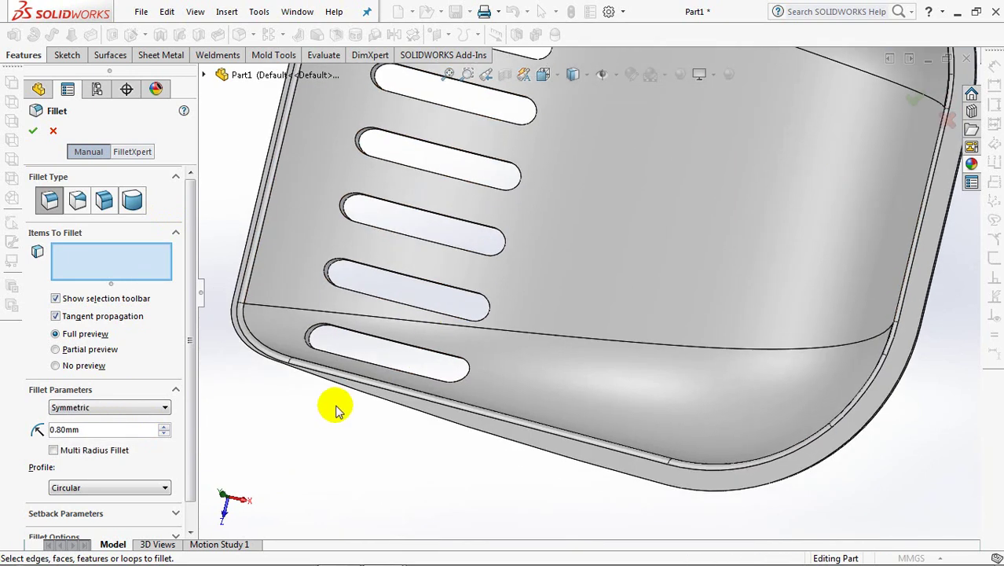
scroll(321, 419, "up", 2)
scroll(439, 302, "down", 1)
scroll(488, 336, "down", 1)
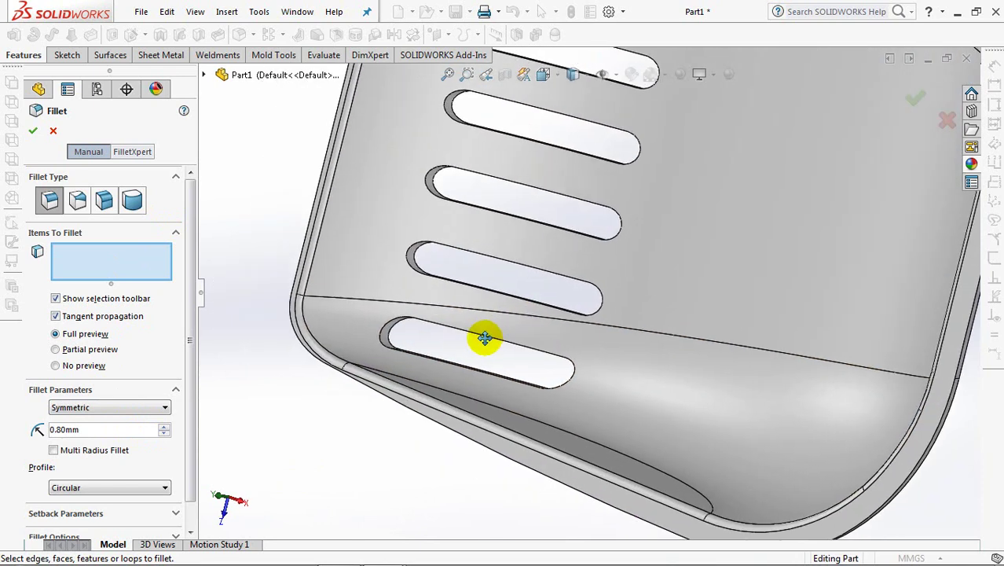
scroll(393, 334, "up", 1)
scroll(444, 322, "down", 1)
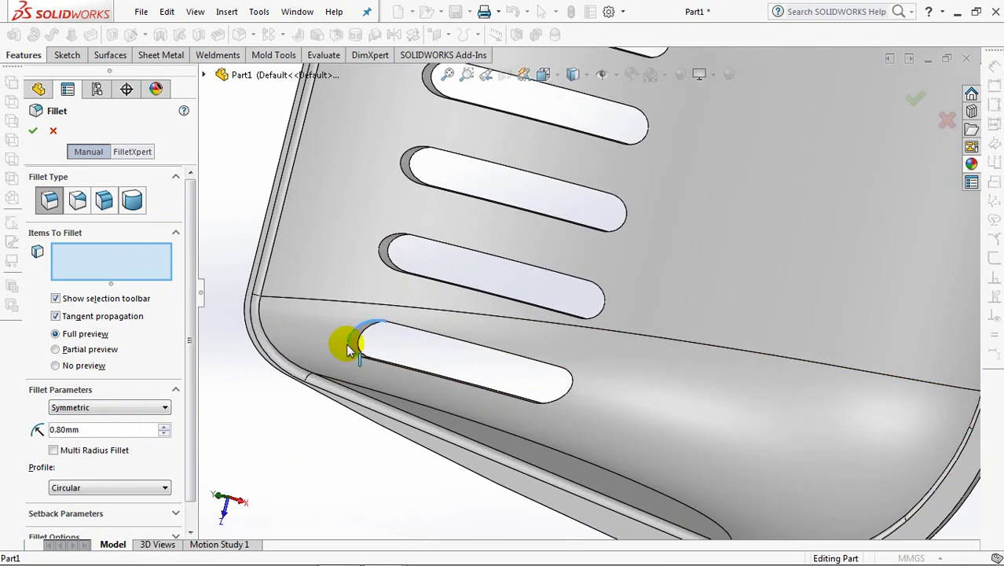
Step: Select the edges of all patterned slots plus the top slot and confirm the fillet
left_click(349, 351)
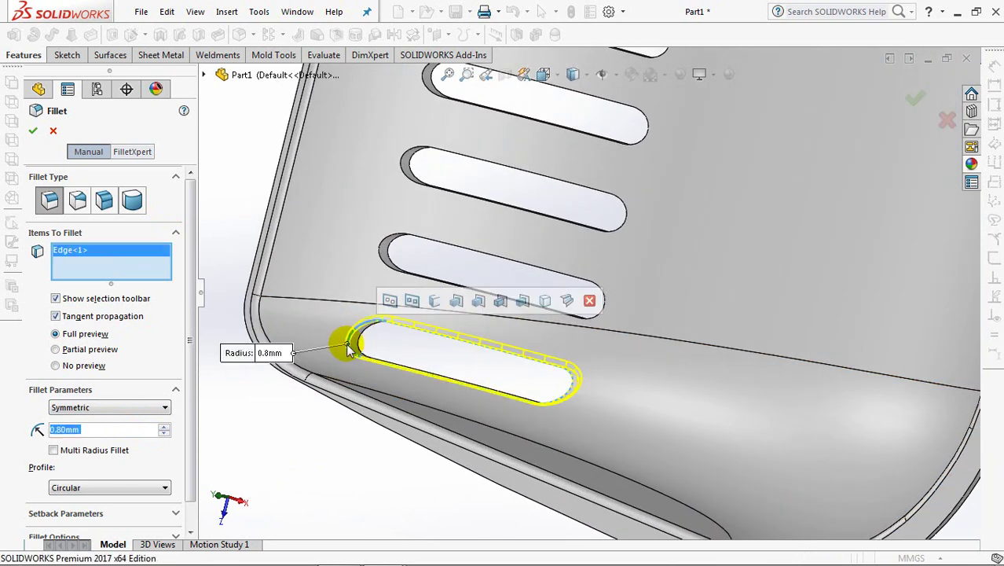
left_click(521, 301)
left_click(522, 301)
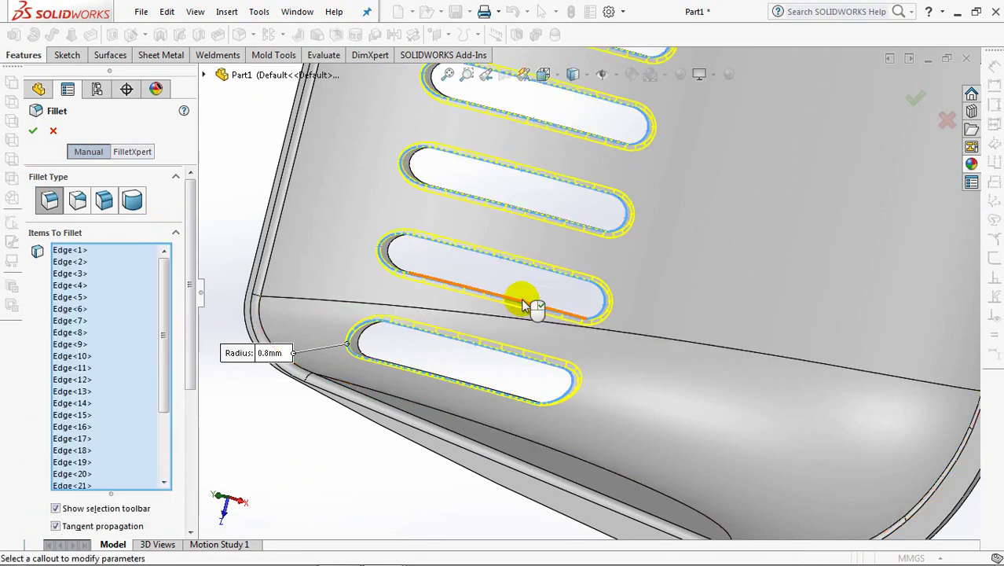
scroll(537, 282, "up", 2)
middle_click_drag(545, 274, 542, 336)
scroll(542, 335, "up", 2)
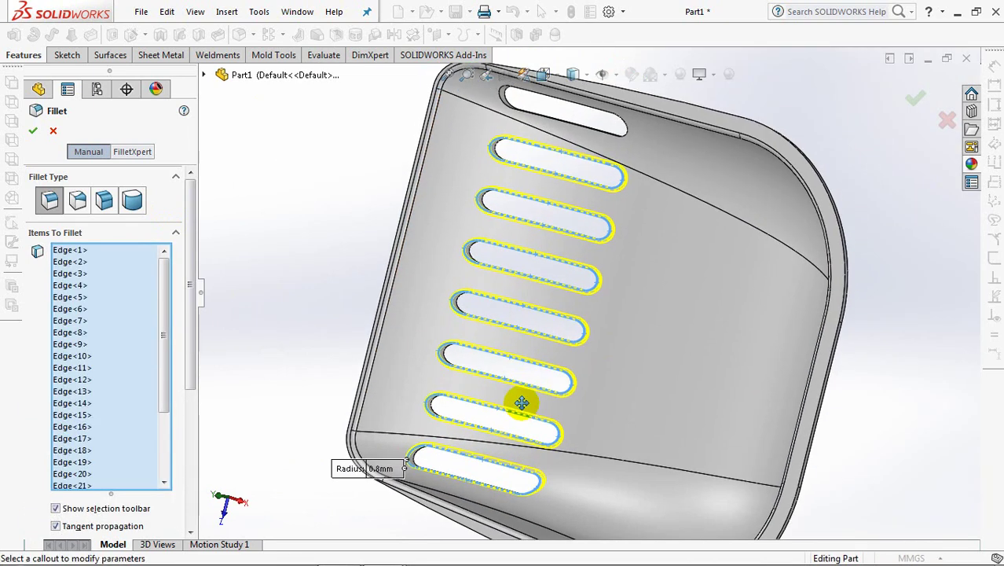
scroll(550, 338, "up", 3)
scroll(550, 346, "down", 5)
mouse_move(555, 231)
middle_mouse_down()
mouse_move(565, 360)
mouse_move(482, 268)
middle_mouse_up()
left_click(486, 269)
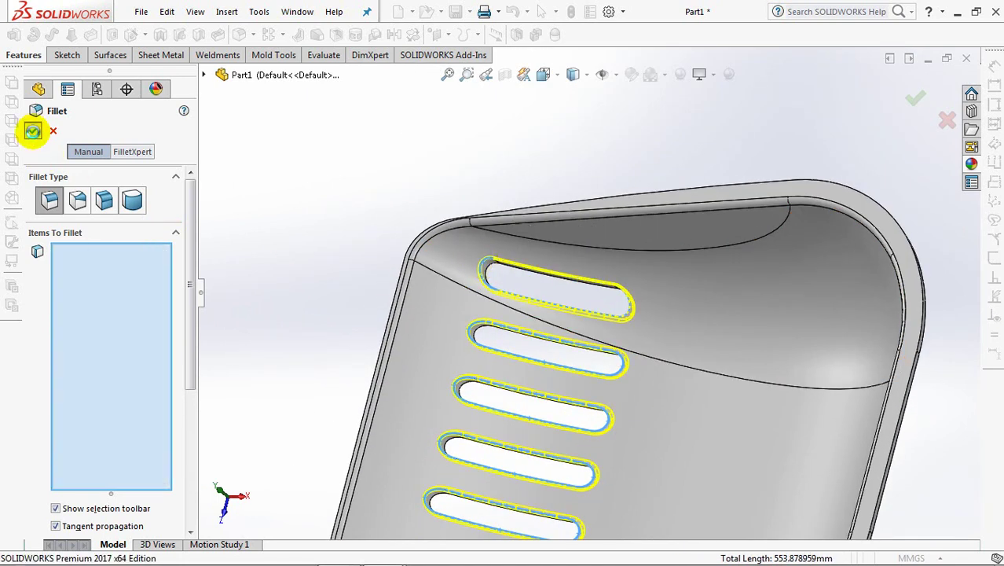
left_click(33, 132)
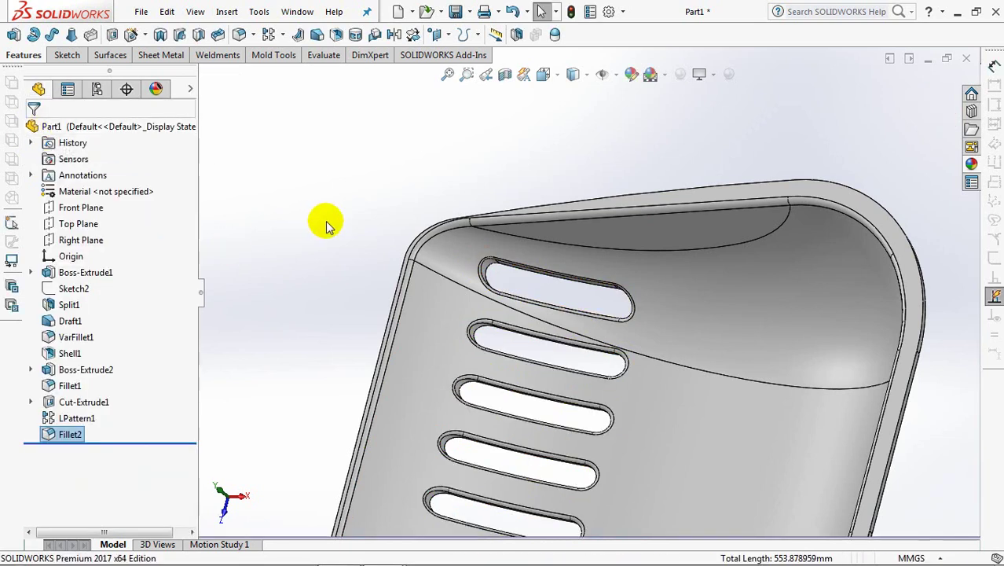
Step: Orbit the filleted part and switch to the Top view
scroll(318, 267, "up", 3)
mouse_move(353, 324)
middle_mouse_down()
mouse_move(373, 343)
mouse_move(354, 275)
middle_mouse_up()
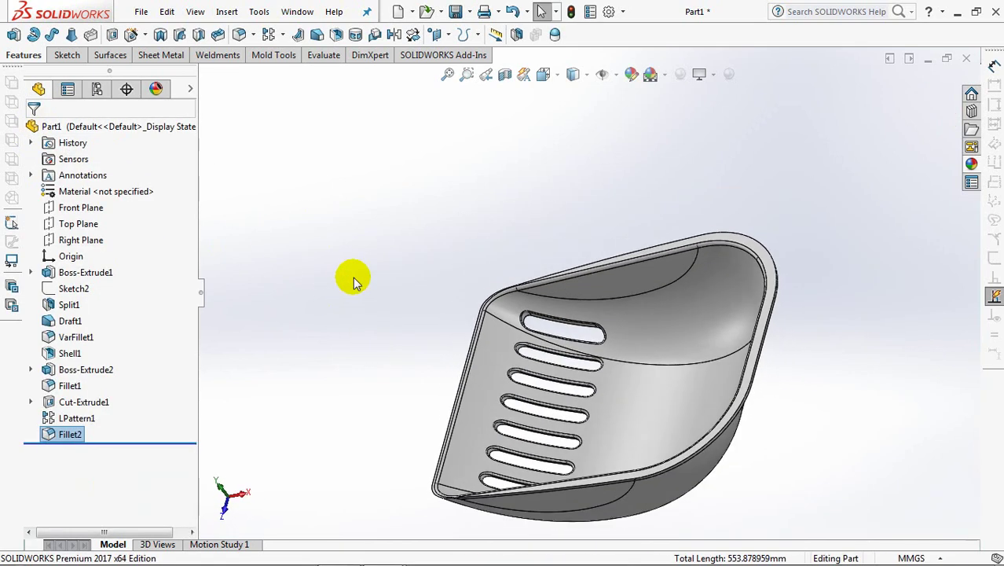
key("ctrl+5")
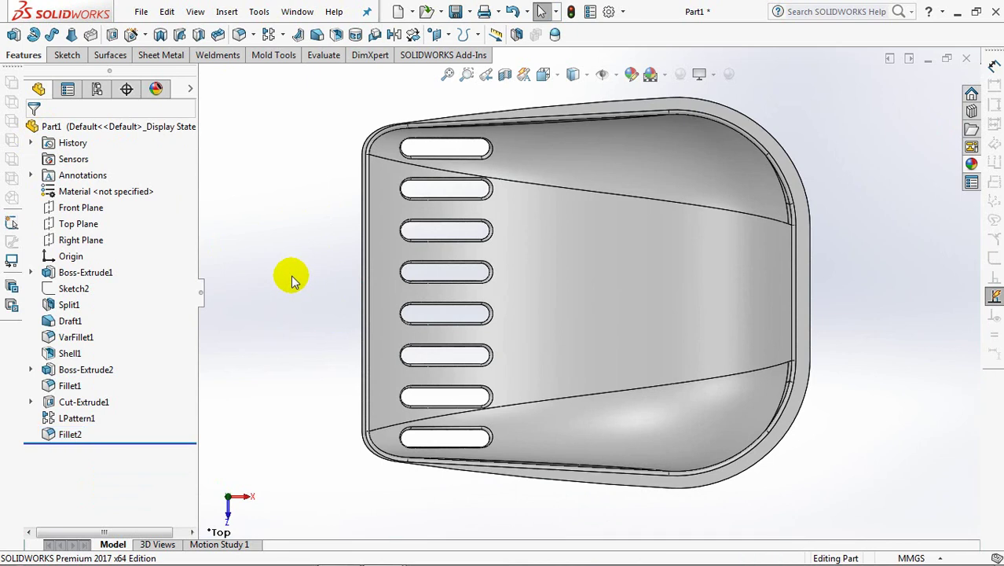
Step: Start a Top Plane sketch with horizontal and vertical centerlines through the origin
left_click(78, 224)
left_click(21, 57)
left_click(113, 37)
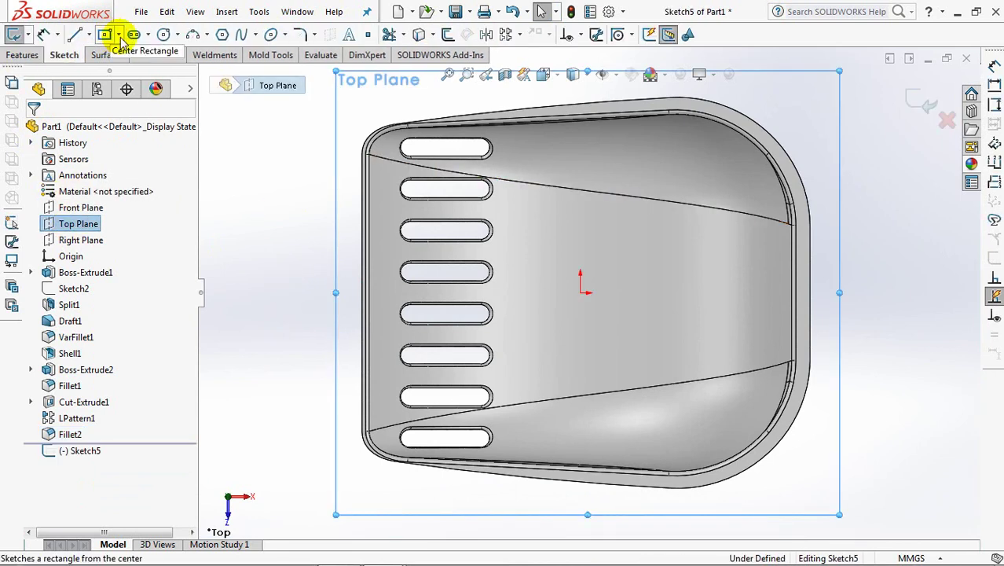
left_click(87, 35)
left_click(117, 73)
left_click(582, 292)
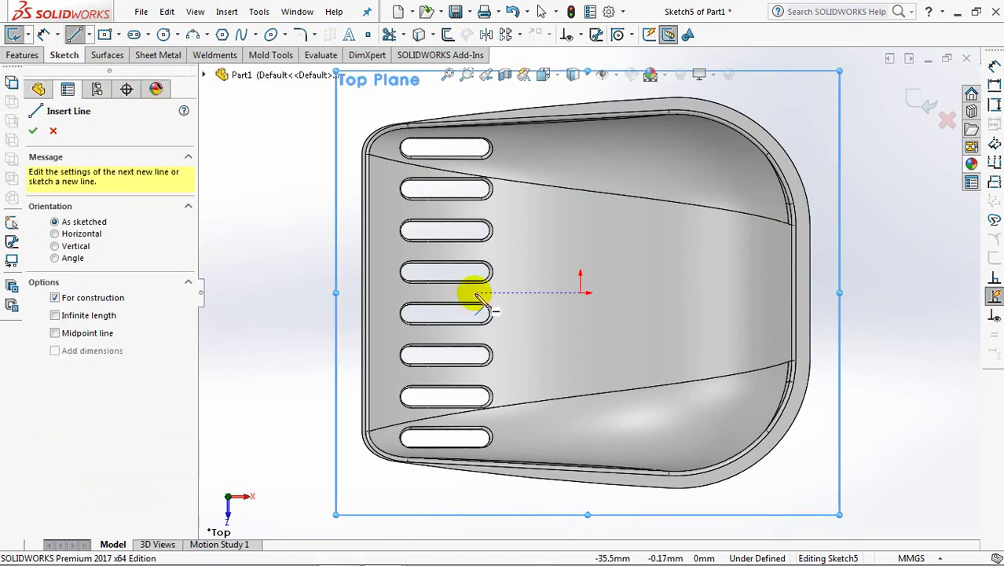
left_click(810, 293)
left_click(580, 292)
left_click(580, 506)
right_click(582, 506)
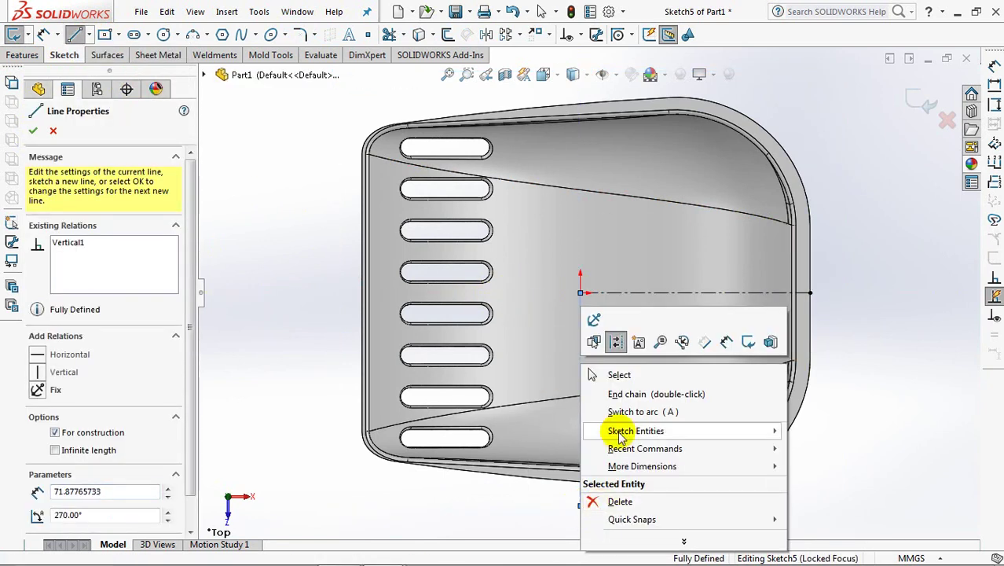
left_click(615, 375)
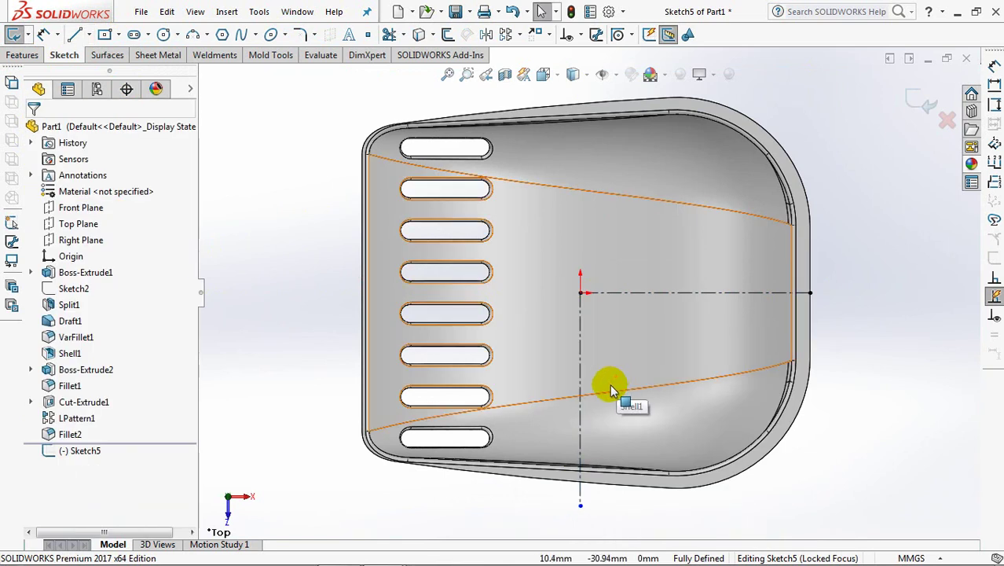
Step: Draw an 8 mm circle below the horizontal centerline
left_click(162, 35)
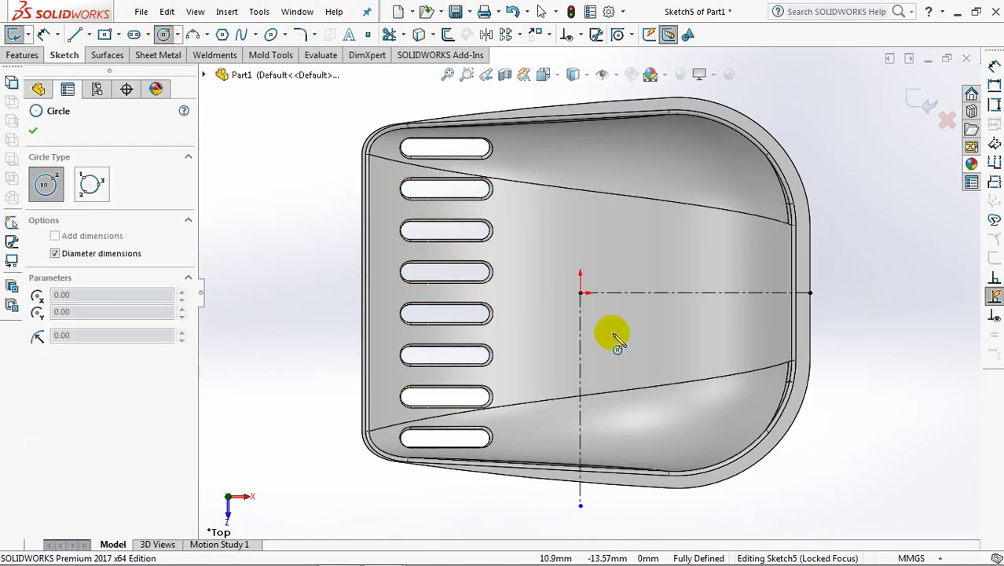
left_click(615, 347)
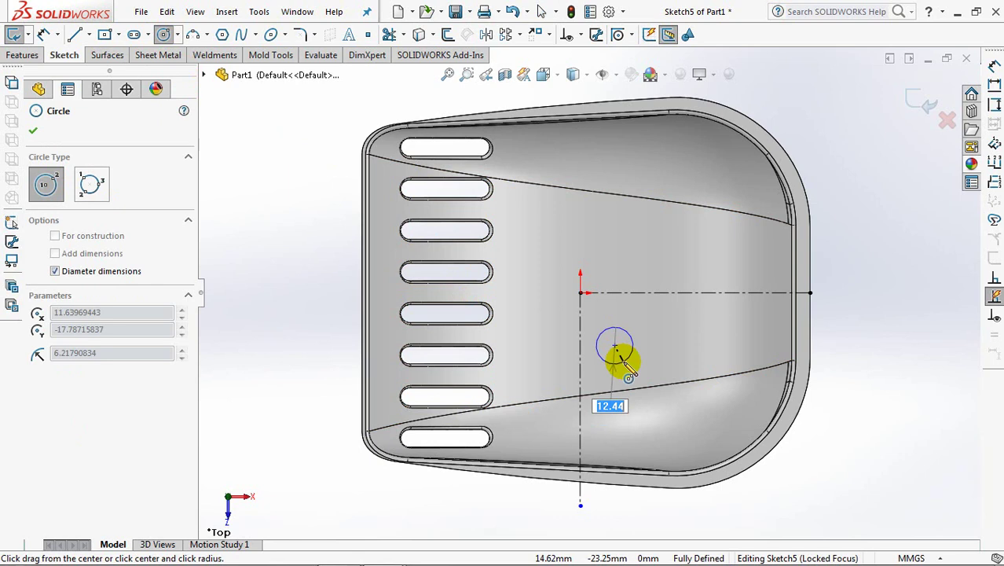
type("4")
key("Return")
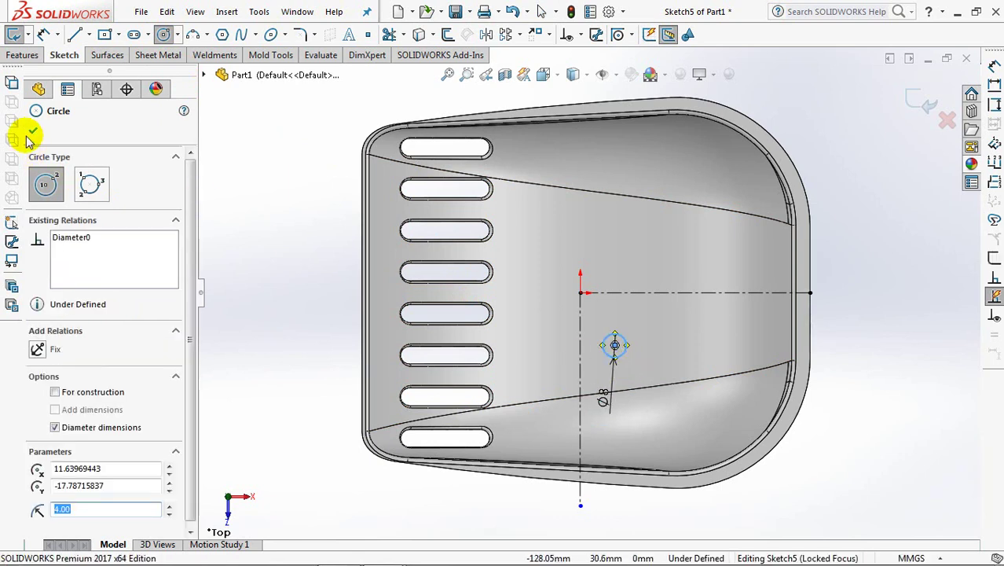
left_click(33, 130)
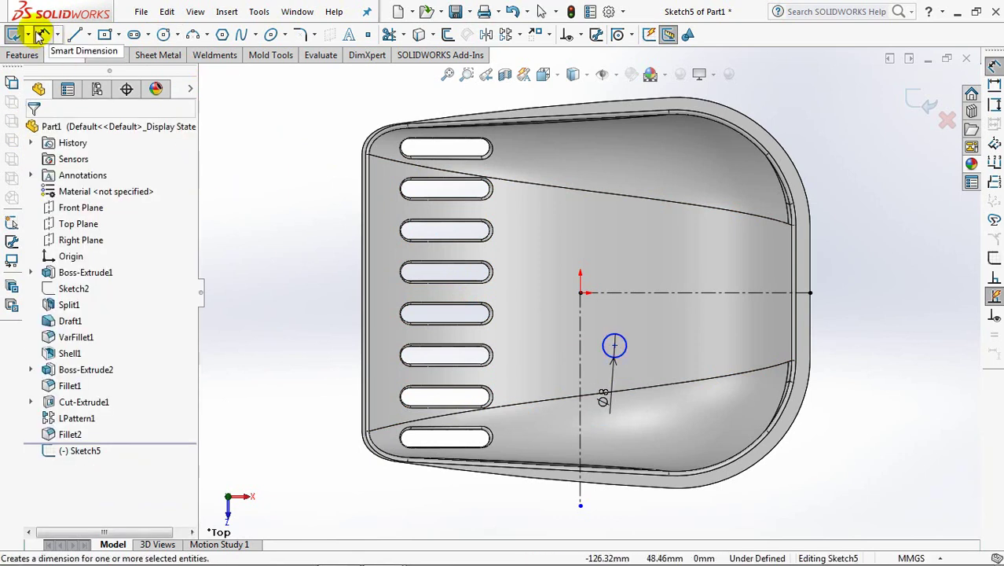
Step: Dimension the circle 37 from the horizontal centerline and 11 from the vertical centerline
left_click(616, 350)
left_click(644, 292)
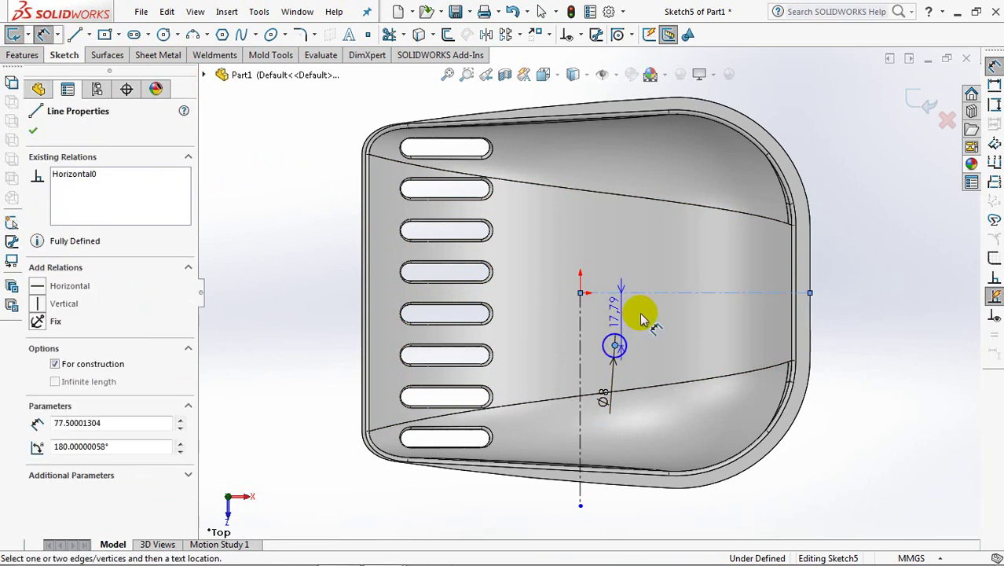
left_click(548, 290)
type("37")
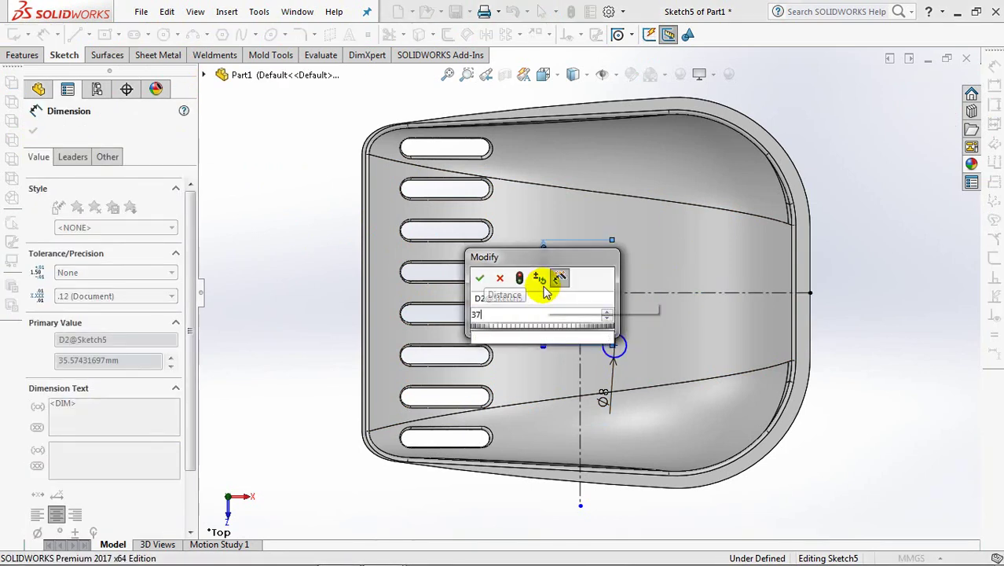
left_click(480, 278)
key("Escape")
left_click(602, 344)
left_click(583, 334)
left_click(594, 264)
type("11")
left_click(535, 257)
key("Escape")
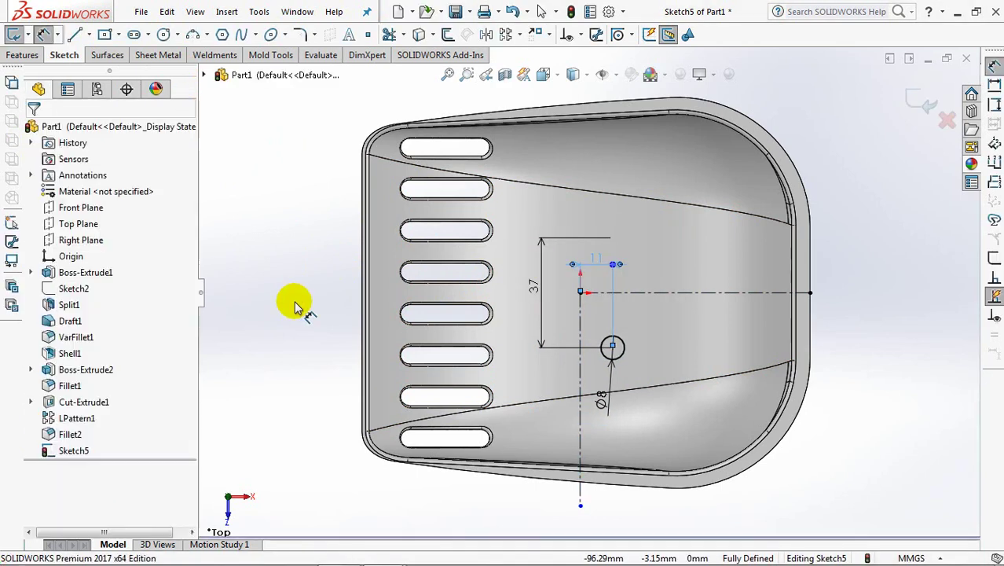
Step: Mirror the 8 mm circle about the horizontal centerline
left_click(487, 35)
left_click(622, 345)
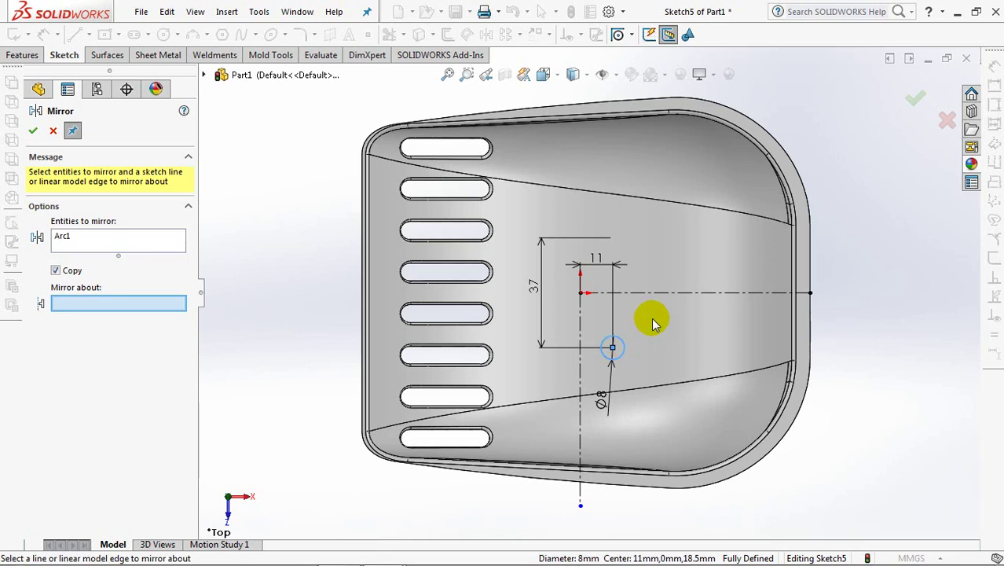
left_click(654, 291)
key("Return")
left_click(32, 130)
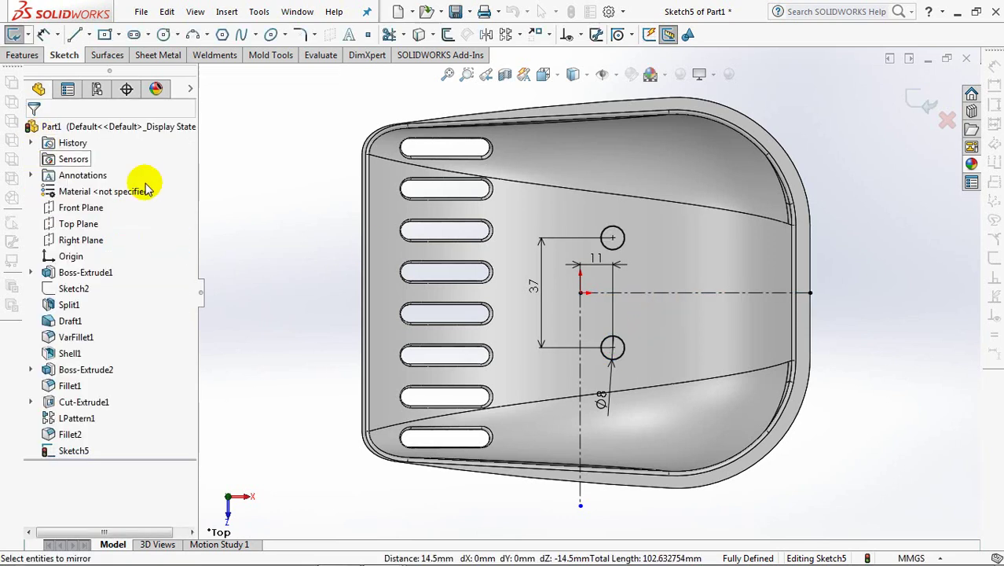
left_click(163, 33)
Step: Draw a 102 mm diameter construction circle centred near the origin
left_click(595, 292)
left_click(580, 292)
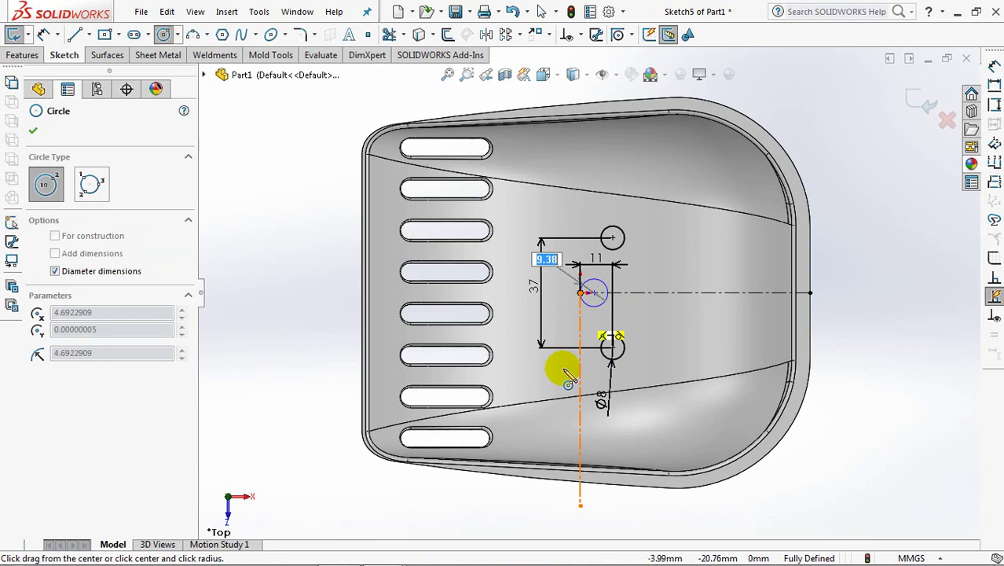
type("0")
left_click(534, 429)
type("102")
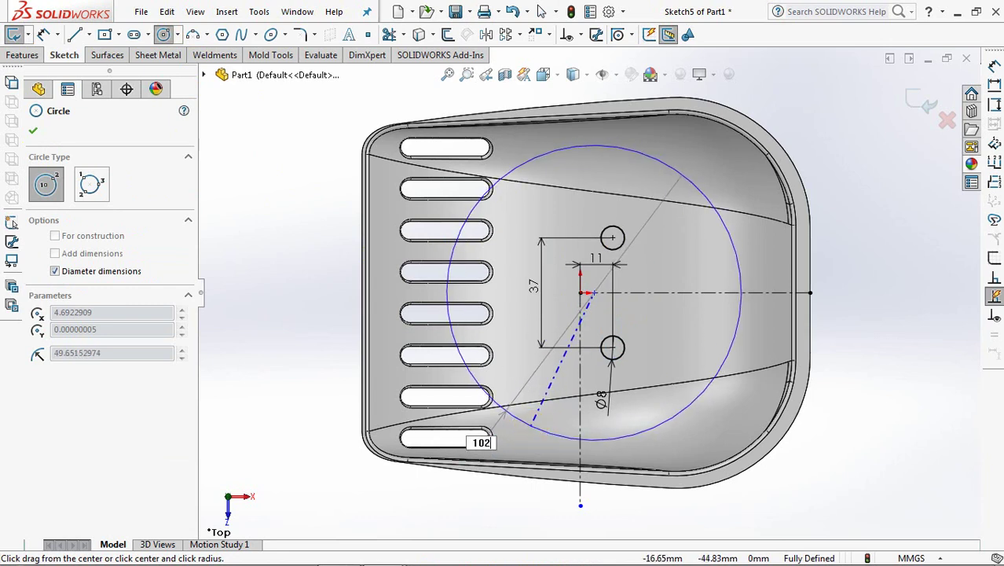
key("Return")
left_click(54, 389)
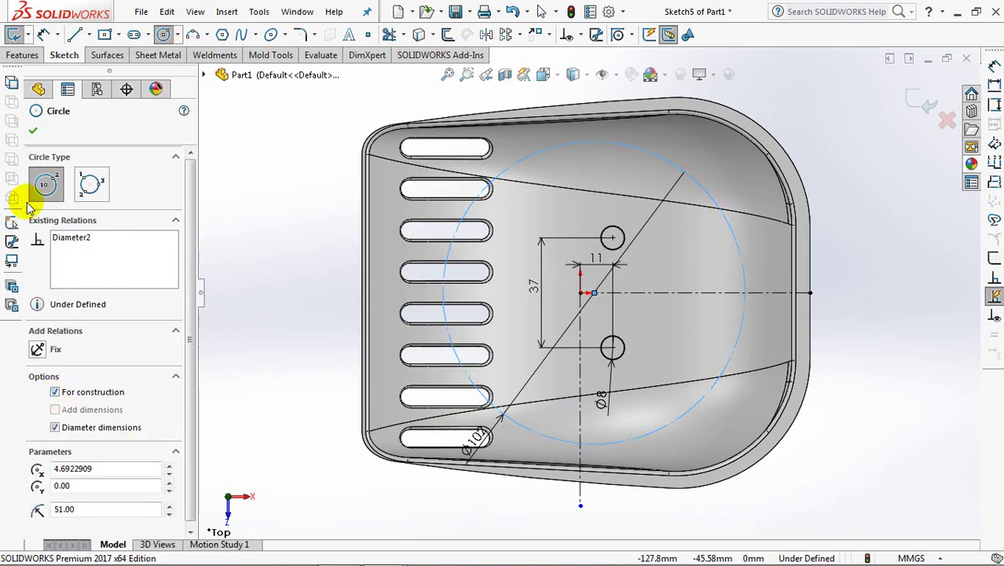
left_click(32, 130)
key("Escape")
Step: Dimension the circle's centre point 3 mm from the vertical centreline
left_click(598, 296)
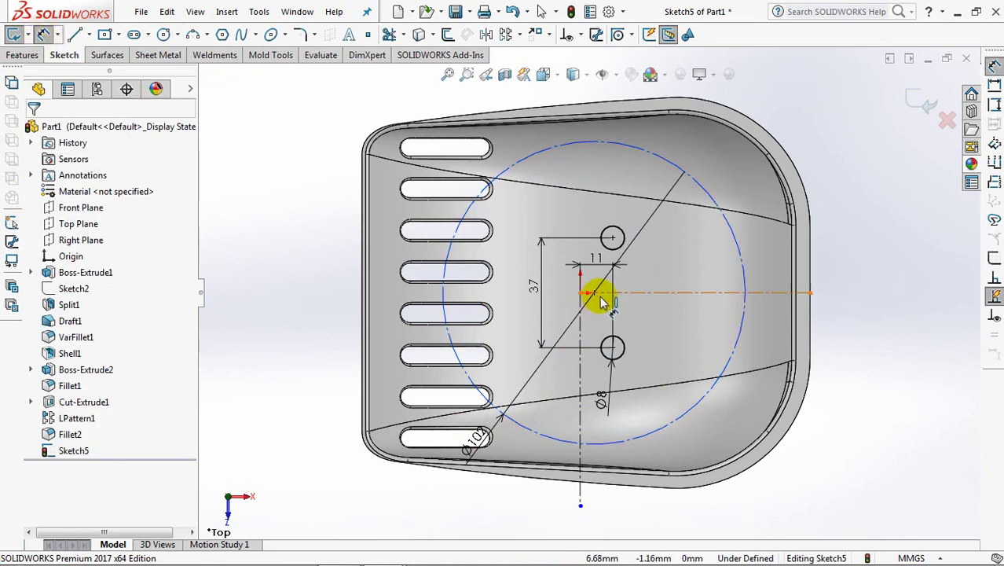
left_click(594, 293)
left_click(580, 328)
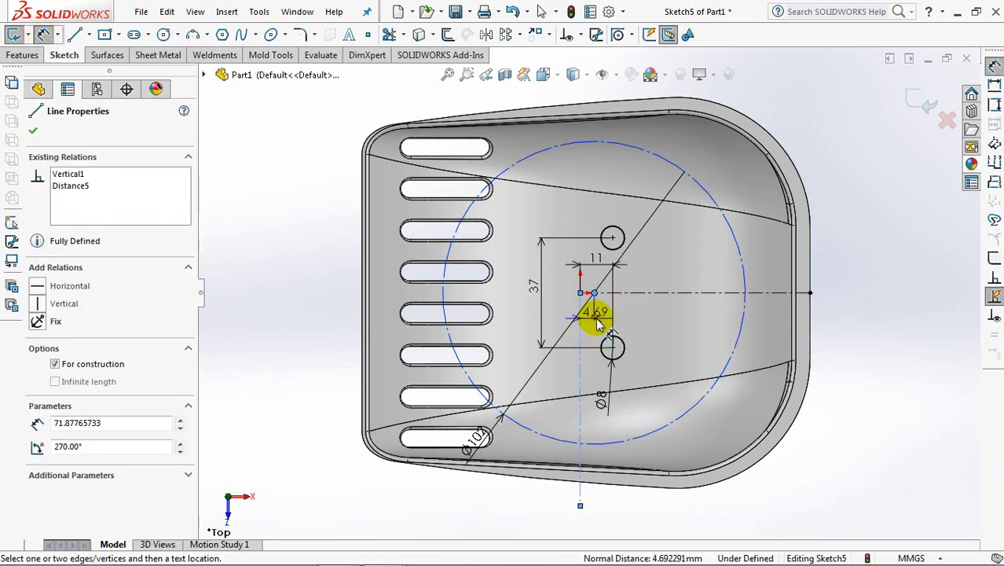
left_click(597, 326)
type("0")
left_click(563, 314)
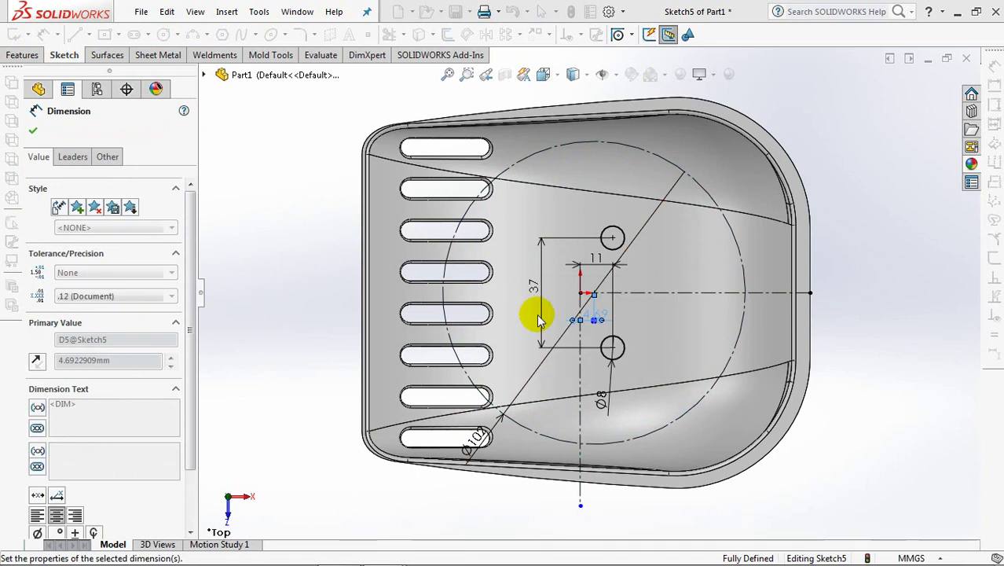
left_click(299, 326)
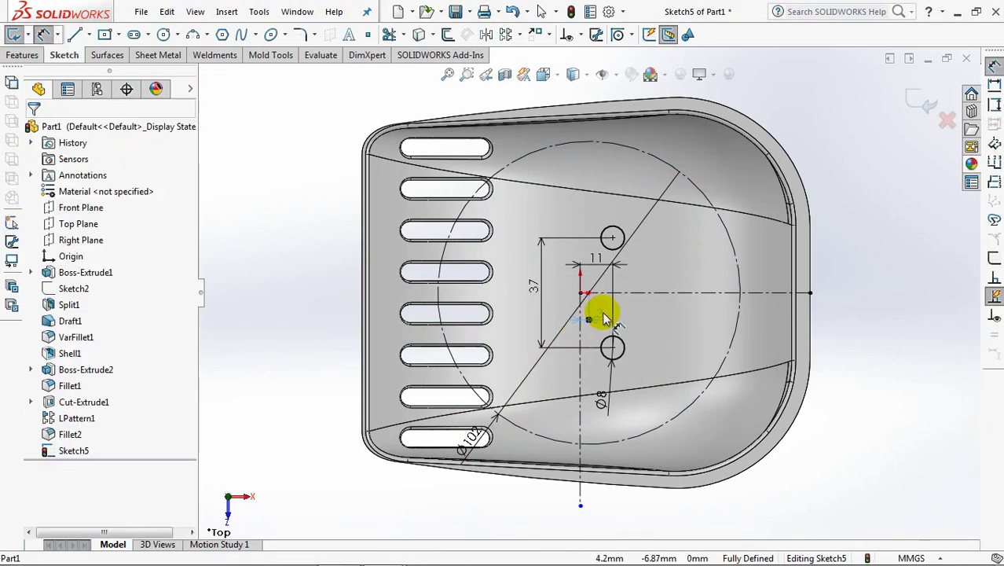
left_click(268, 308)
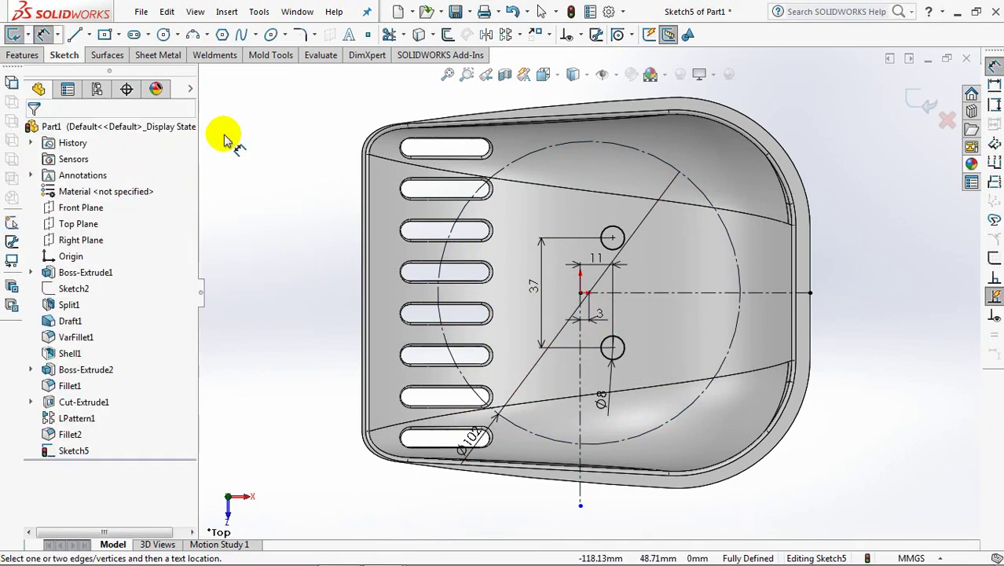
left_click(148, 35)
left_click(181, 56)
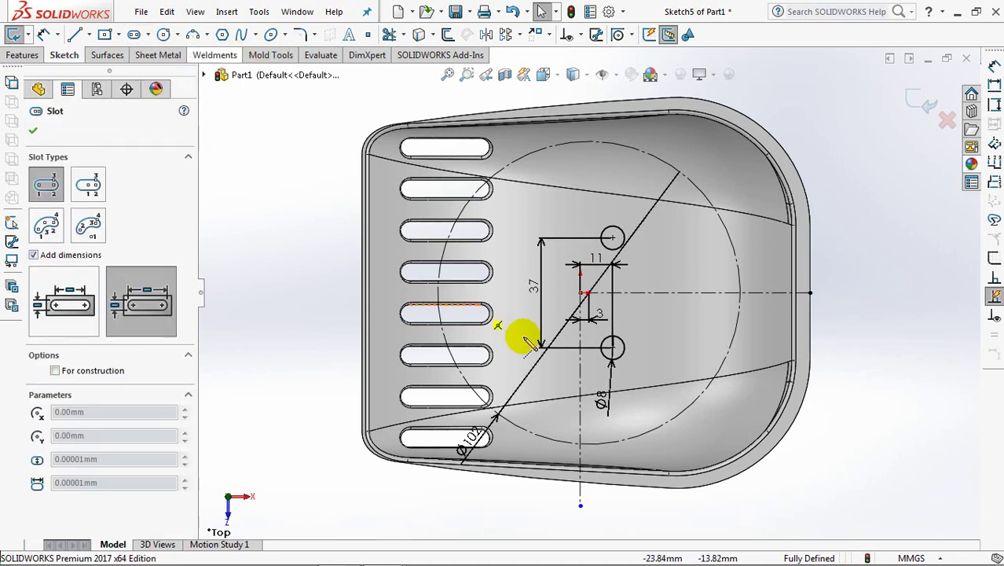
Step: Draw a 24 × 6 straight slot starting on the construction circle
left_click(519, 429)
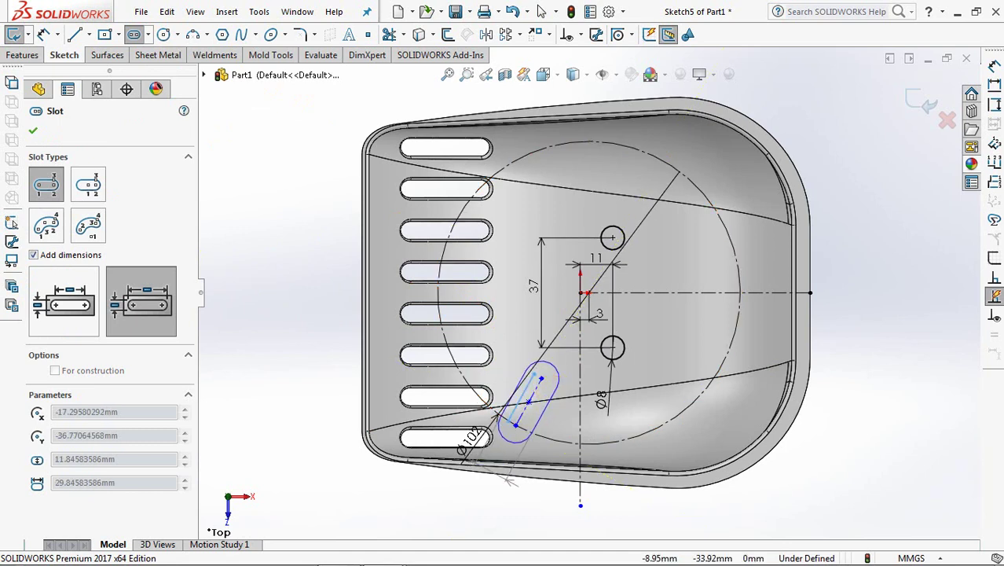
left_click(550, 389)
left_click(33, 131)
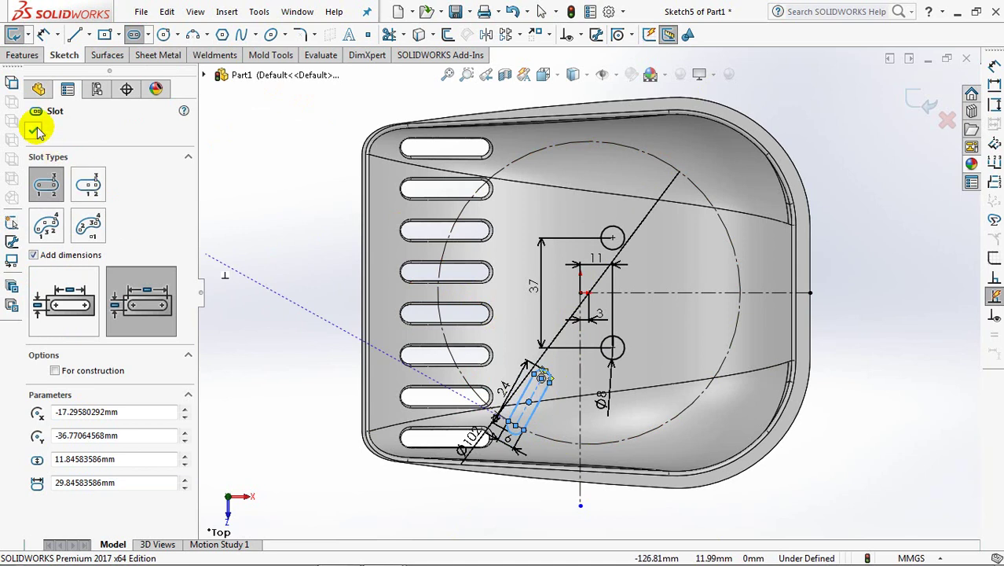
Step: Dimension the slot's centreline at 26° from the vertical centreline
left_click(44, 35)
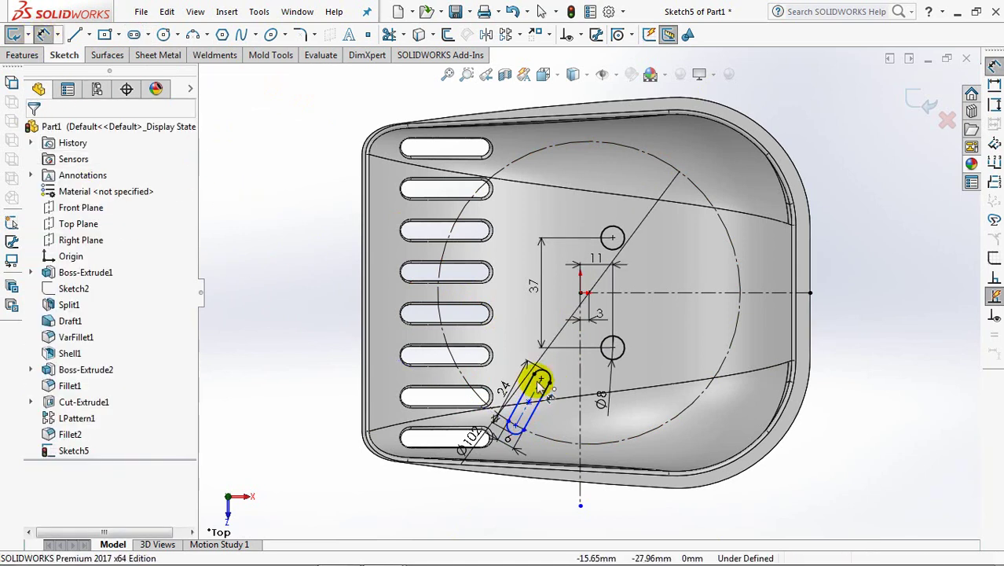
left_click(548, 400)
left_click(580, 371)
left_click(542, 475)
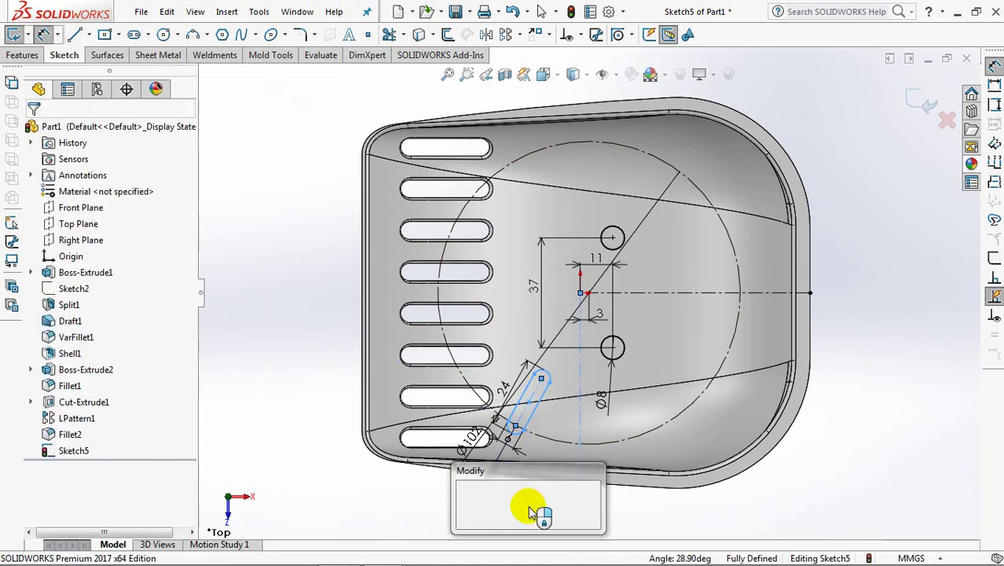
type("26")
left_click(466, 500)
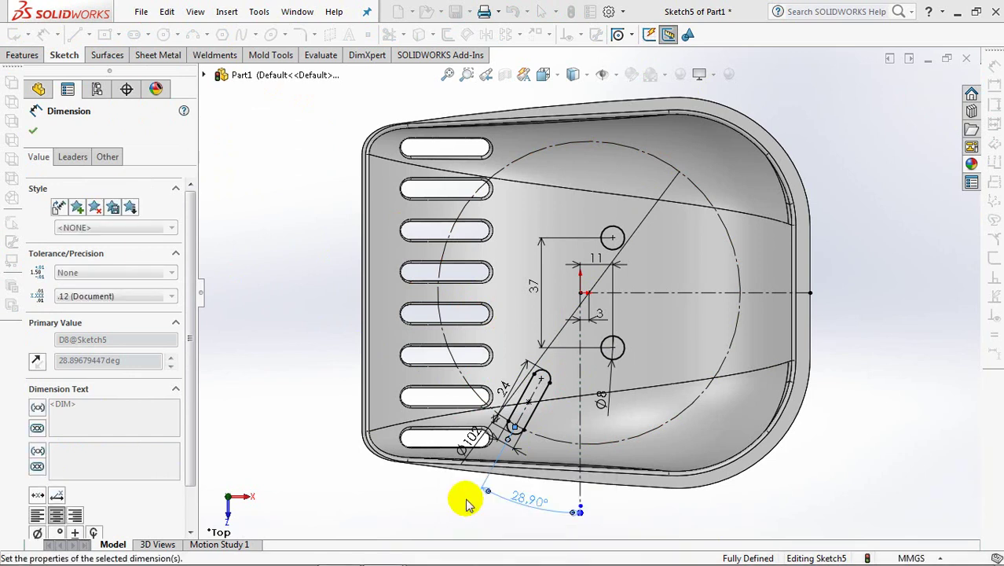
key("Escape")
Step: Circular-pattern the slot around the circle's centre point: 3 instances, 18° apart
left_click(519, 35)
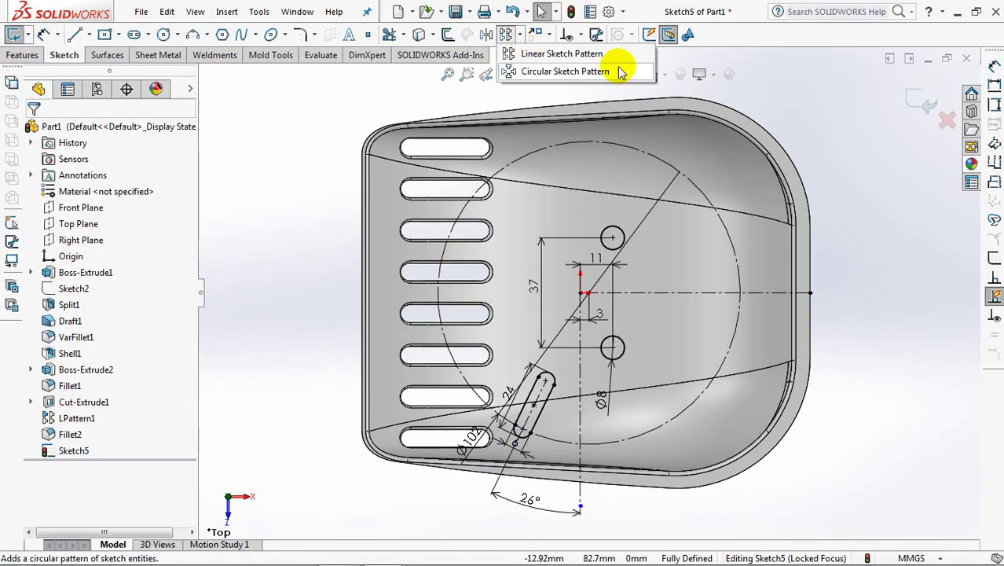
left_click(605, 68)
left_click(126, 174)
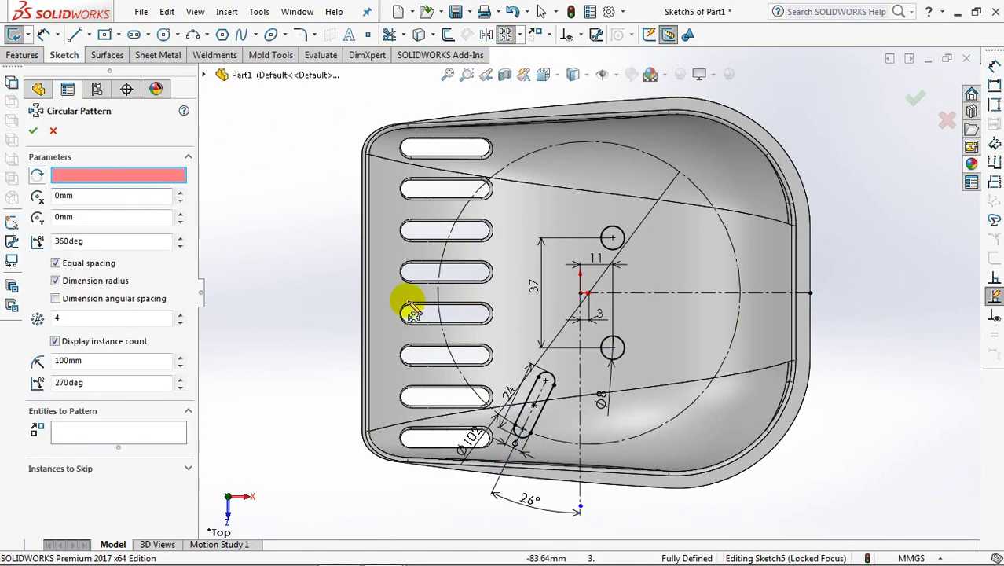
left_click(589, 294)
left_click(57, 264)
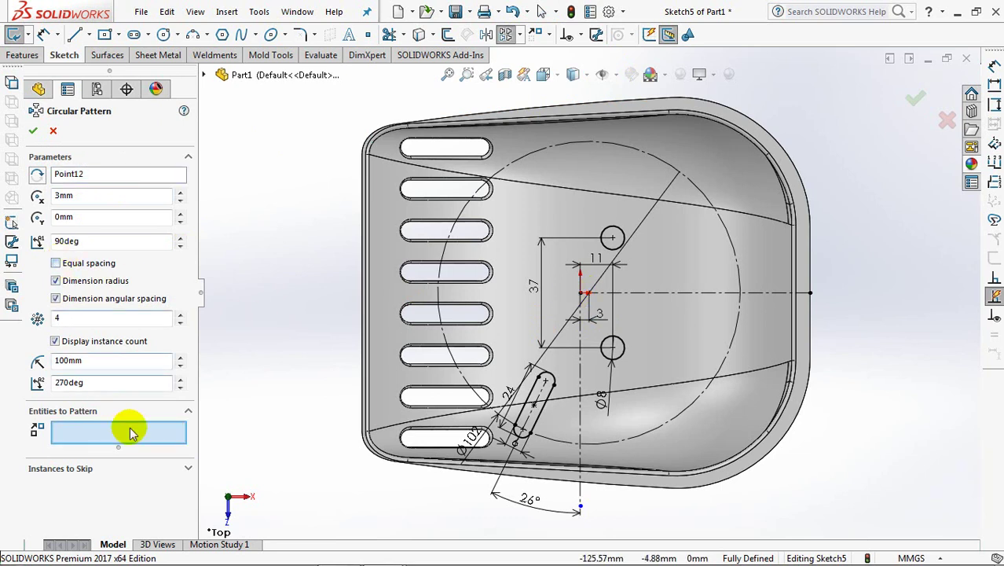
left_click(540, 423)
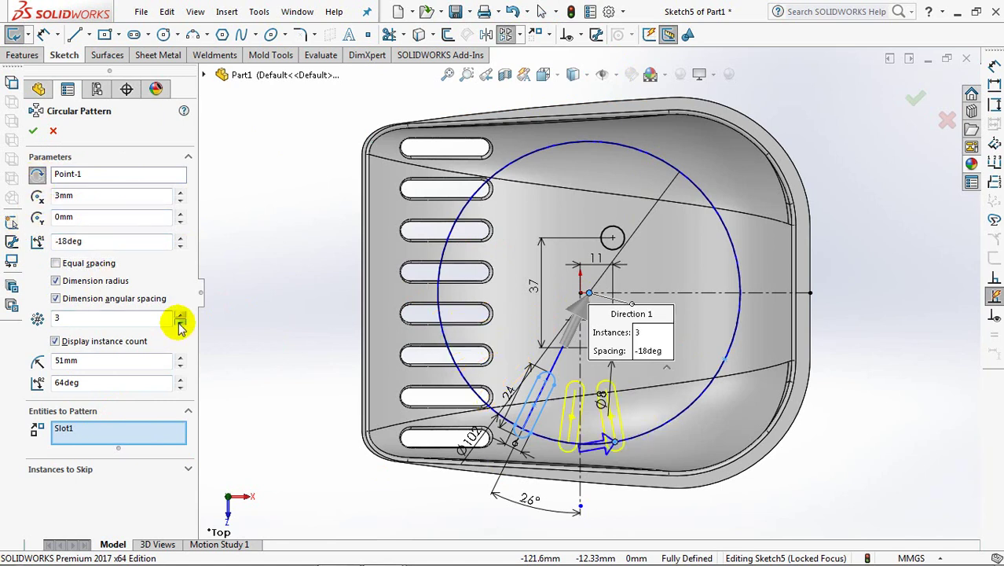
left_click(32, 133)
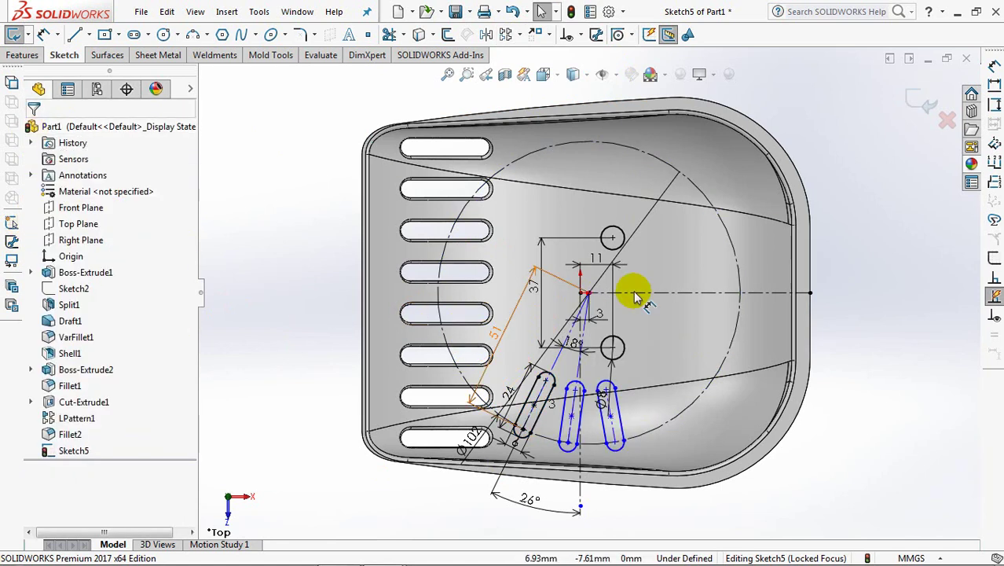
left_click(620, 227)
key("Escape")
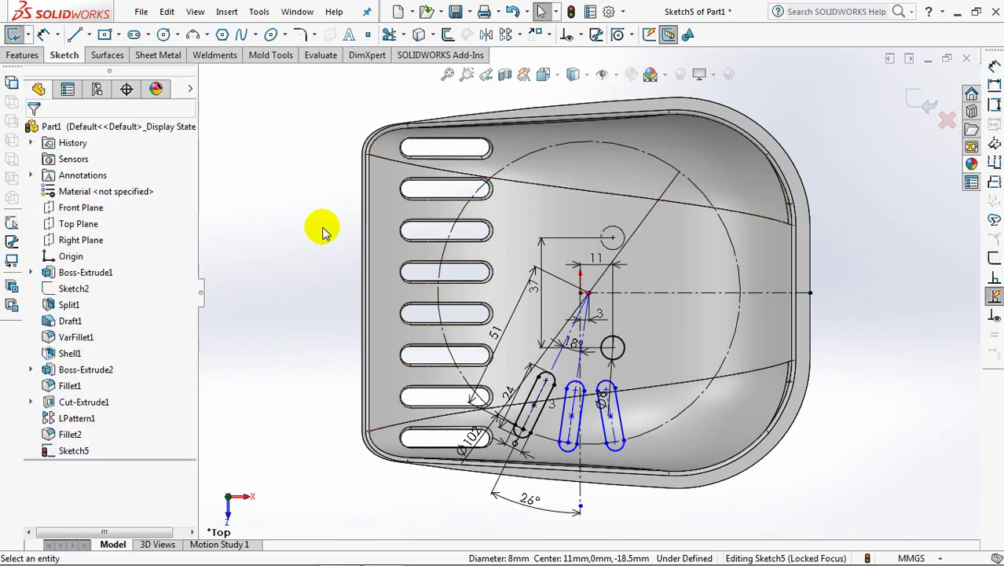
key("Escape")
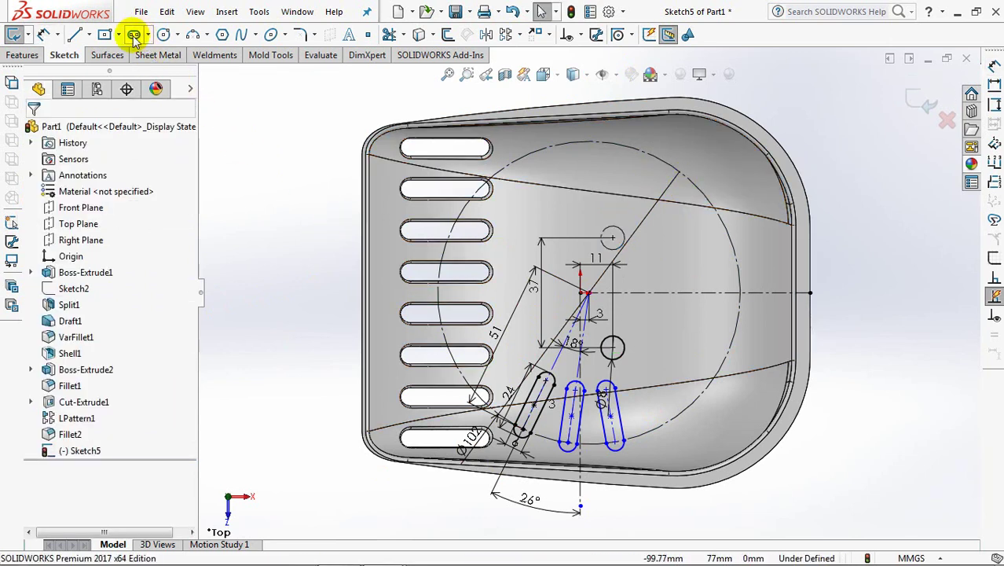
Step: Draw a 32 × 6 straight slot near the scoop's right side
left_click(135, 35)
left_click_drag(709, 340, 764, 391)
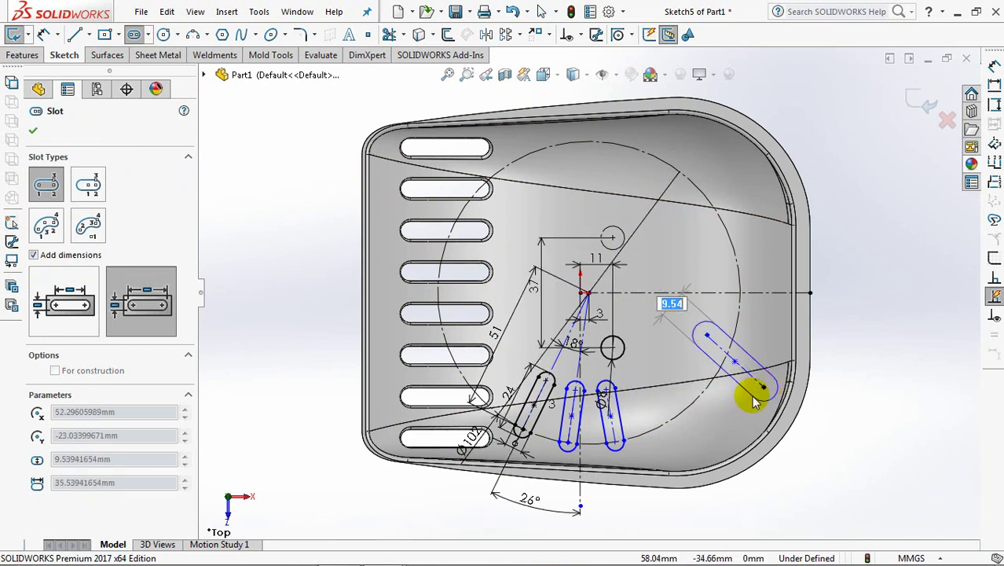
left_click(748, 392)
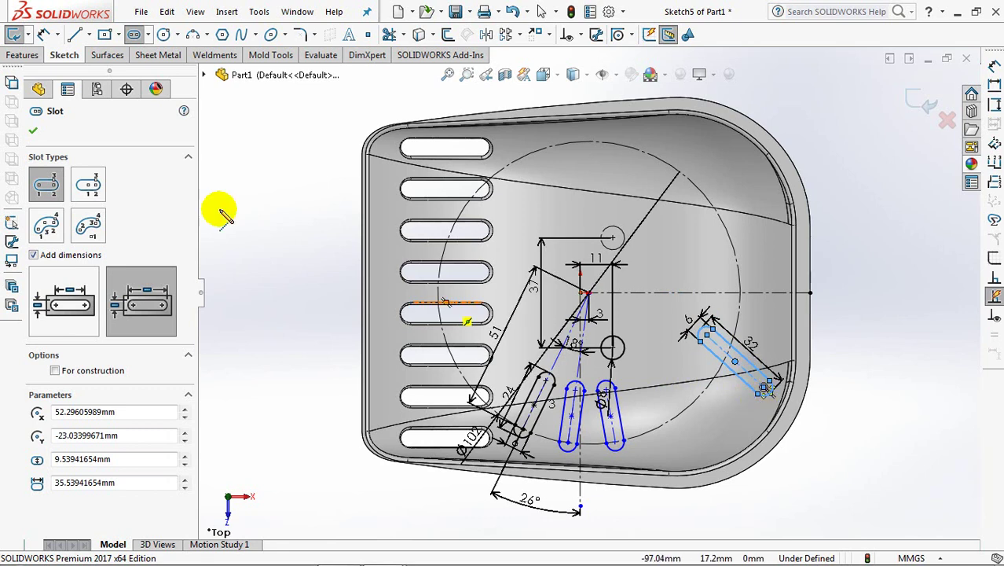
left_click(33, 130)
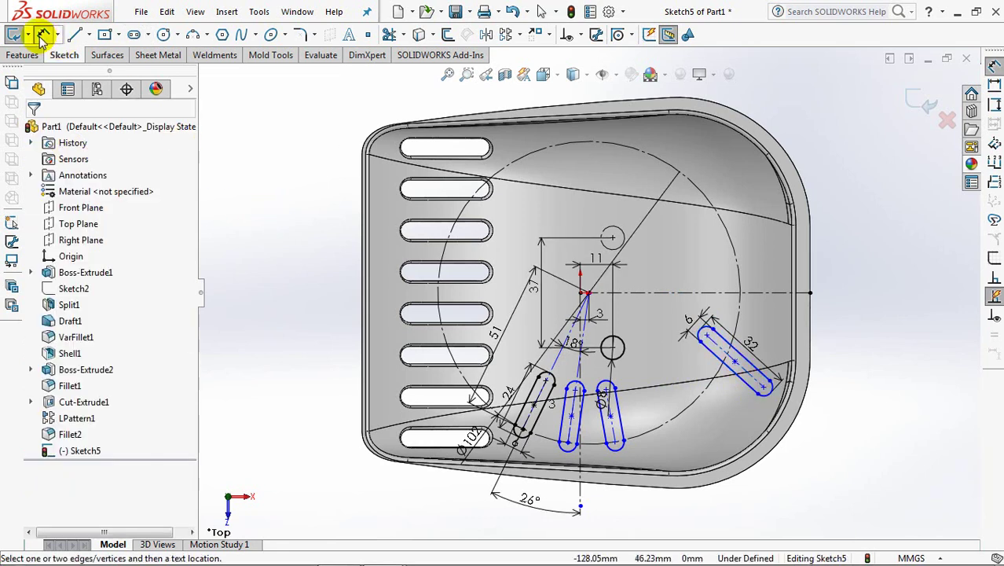
Step: Locate the new slot with a 21 vertical offset and a 29 horizontal distance
left_click(707, 338)
left_click(797, 316)
left_click(862, 289)
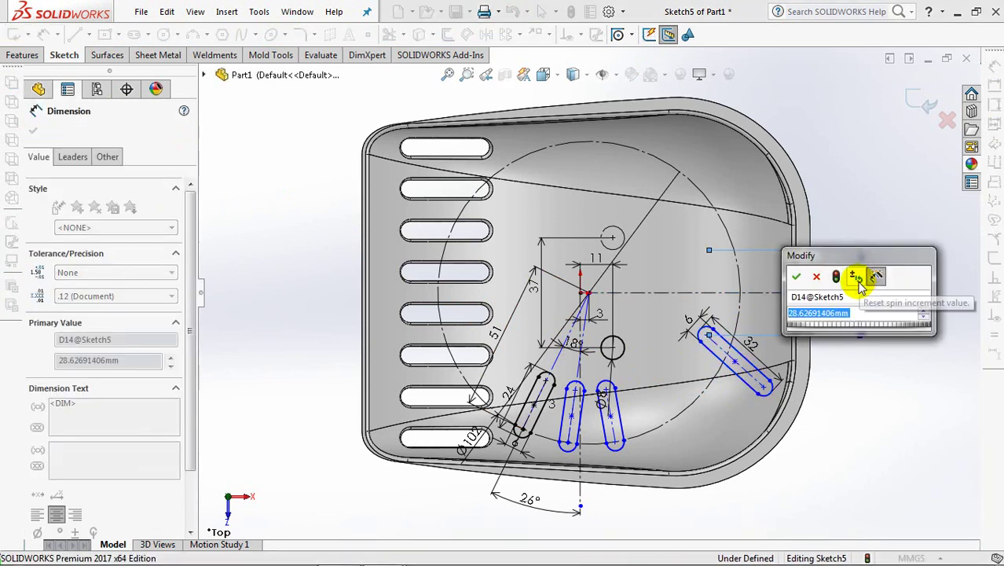
left_click(799, 279)
key("Escape")
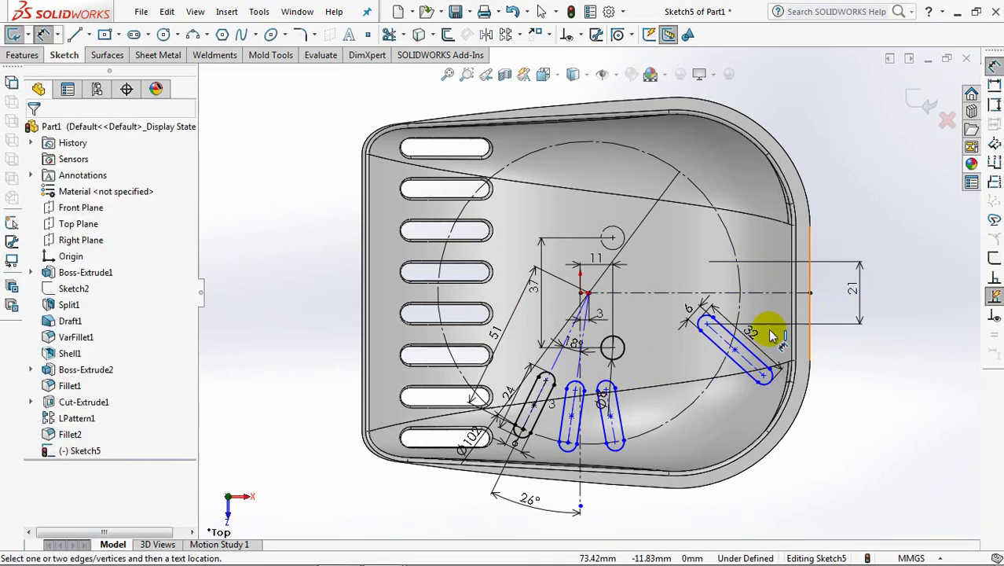
left_click(711, 328)
left_click(582, 294)
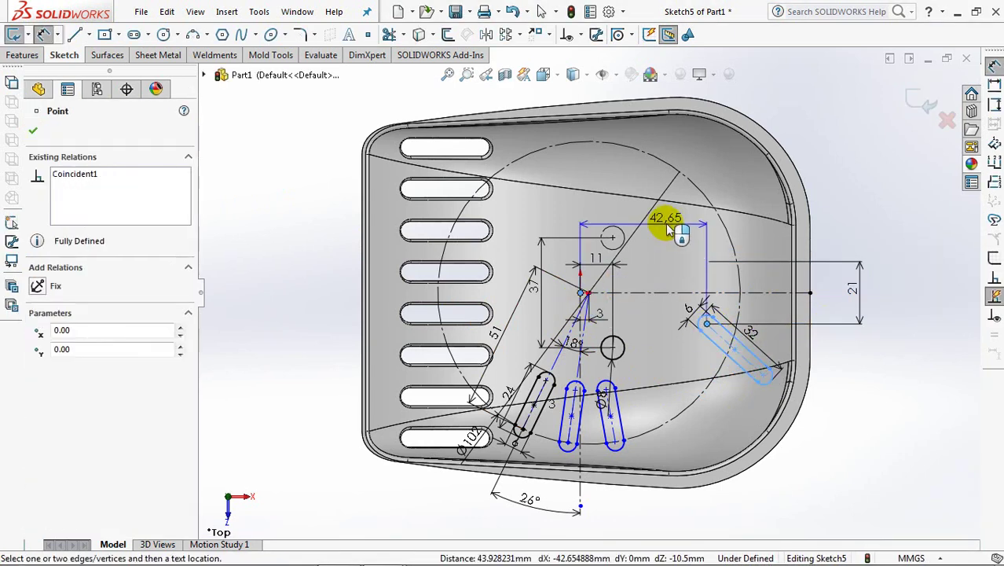
left_click(667, 226)
type("29")
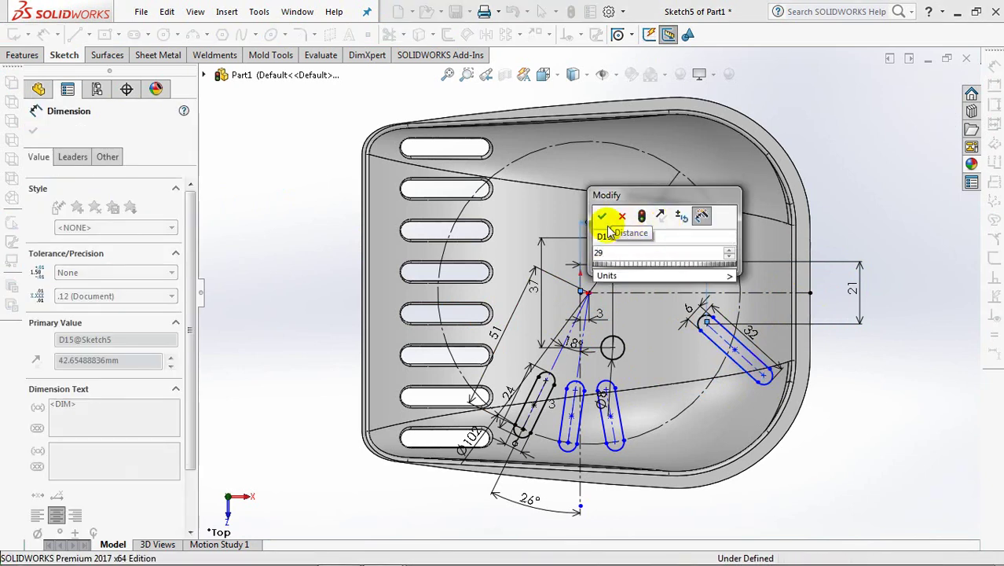
left_click(604, 223)
key("Escape")
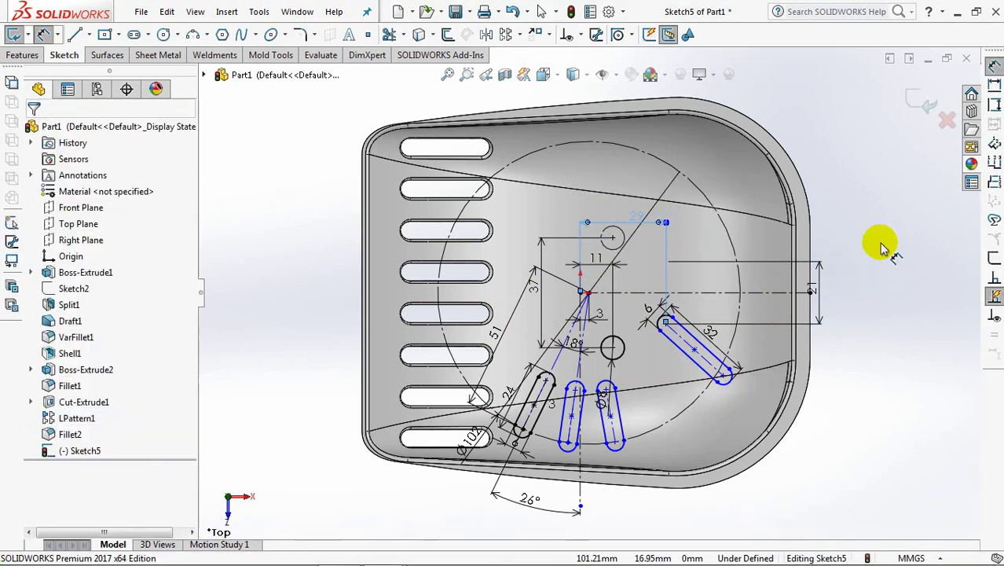
Step: Angle the new slot 40° from the horizontal centreline
left_click(688, 351)
left_click(713, 295)
left_click(789, 352)
type("40")
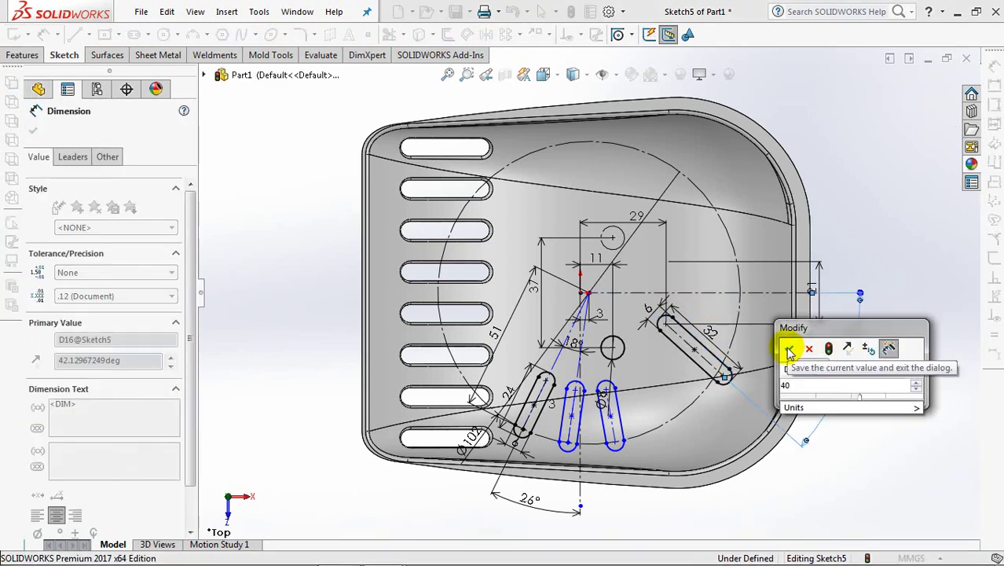
left_click(789, 348)
left_click(907, 388)
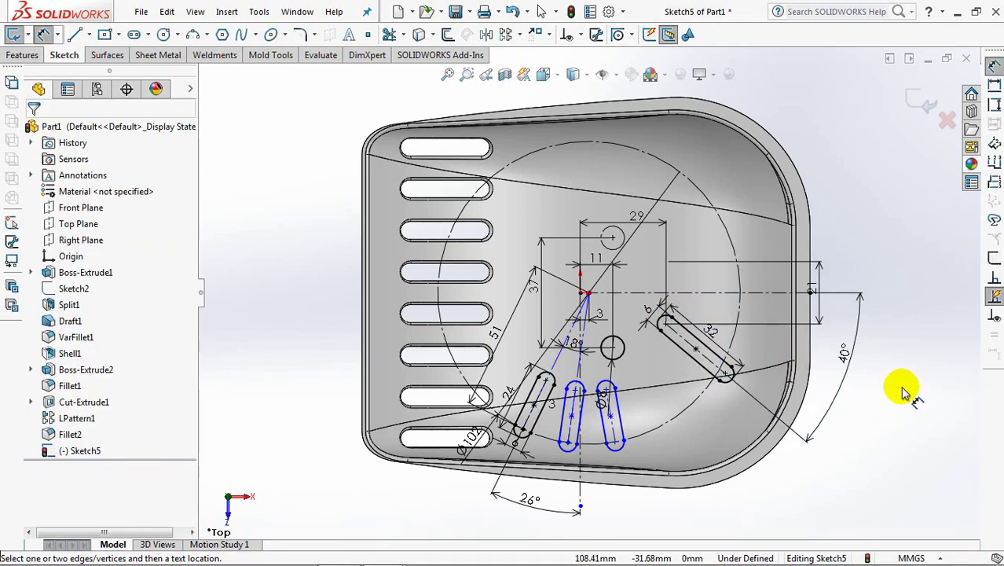
key("Escape")
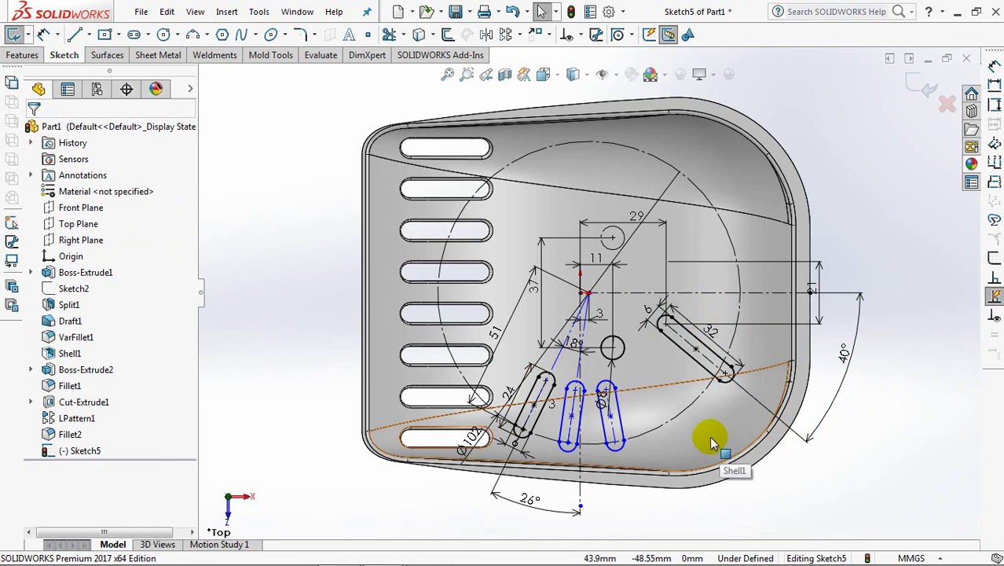
scroll(709, 436, "down", 3)
scroll(706, 406, "up", 2)
scroll(708, 417, "up", 1)
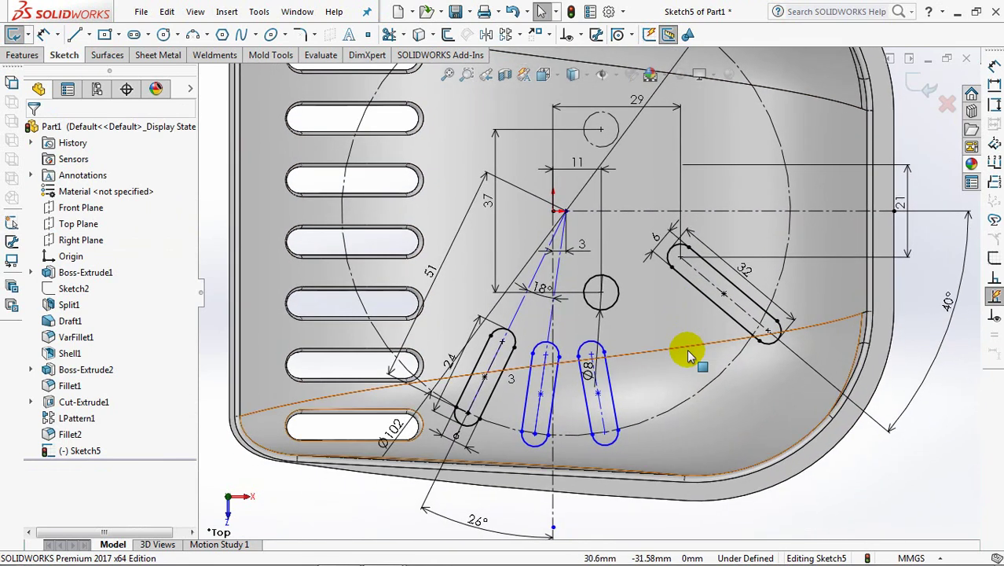
Step: Draw a 25 × 6 straight slot near the scoop's lower right
left_click(144, 35)
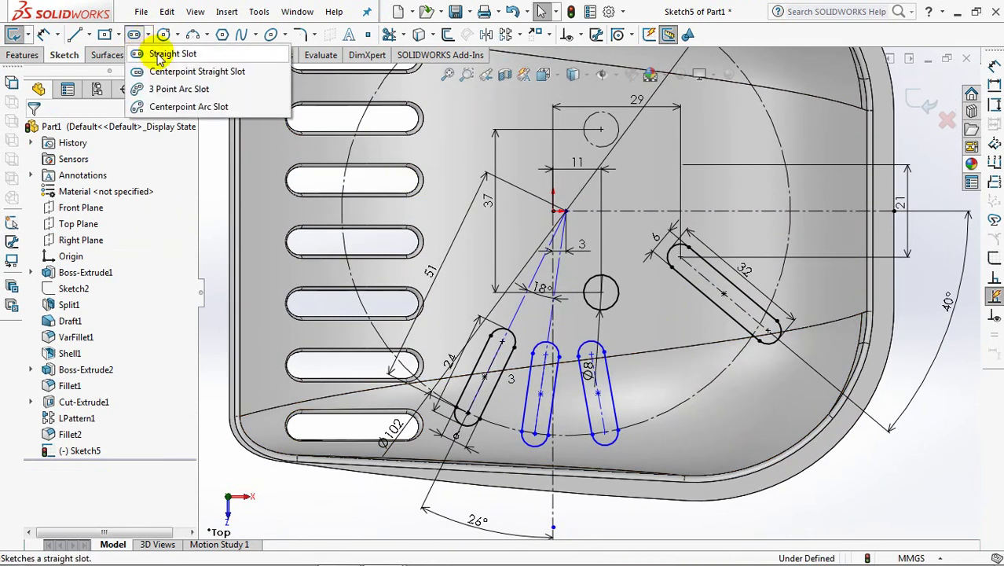
left_click(165, 54)
left_click(680, 429)
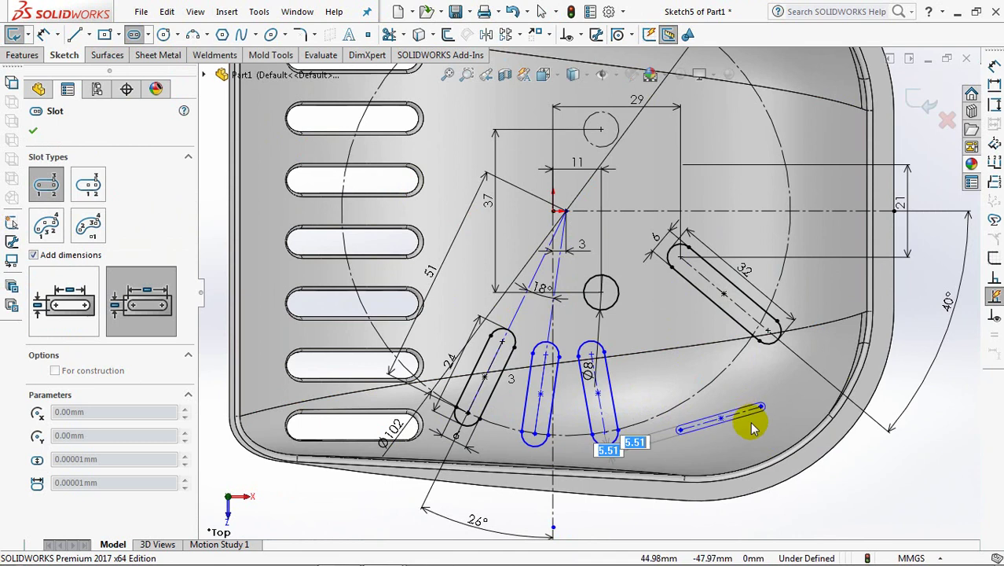
key("Return")
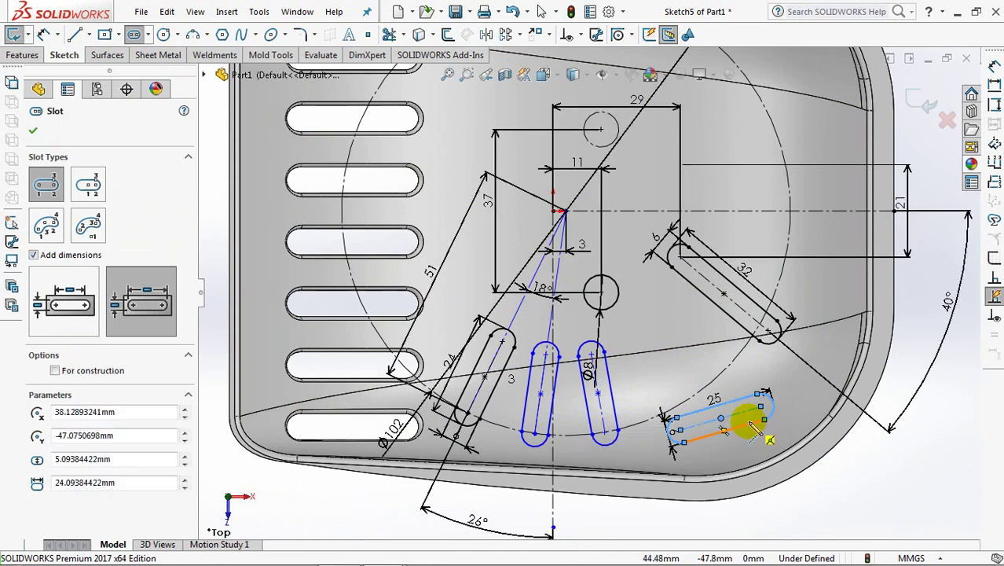
left_click(33, 131)
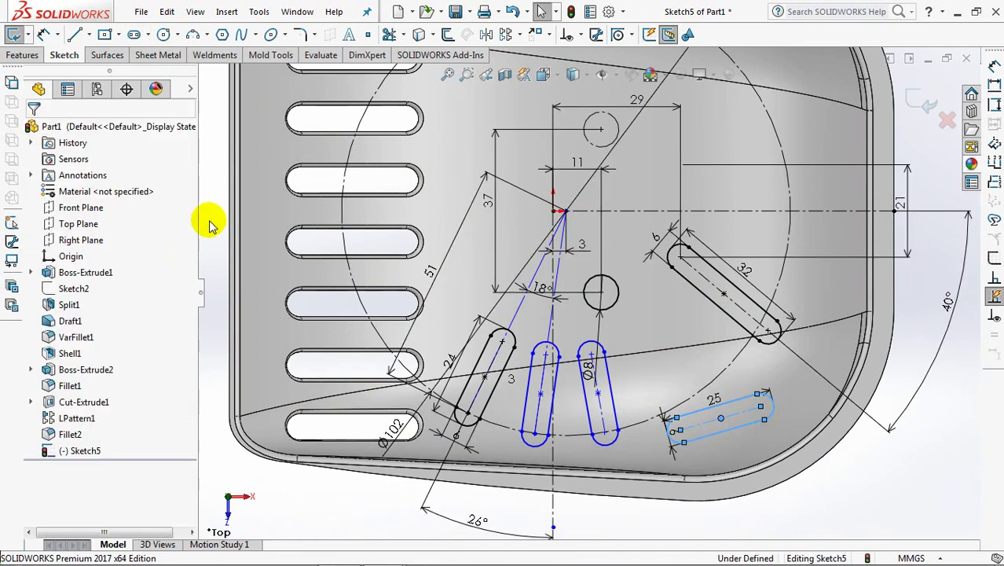
Step: Position the new slot 75 from the horizontal centreline and 34 from the centre point
left_click(689, 419)
left_click(666, 214)
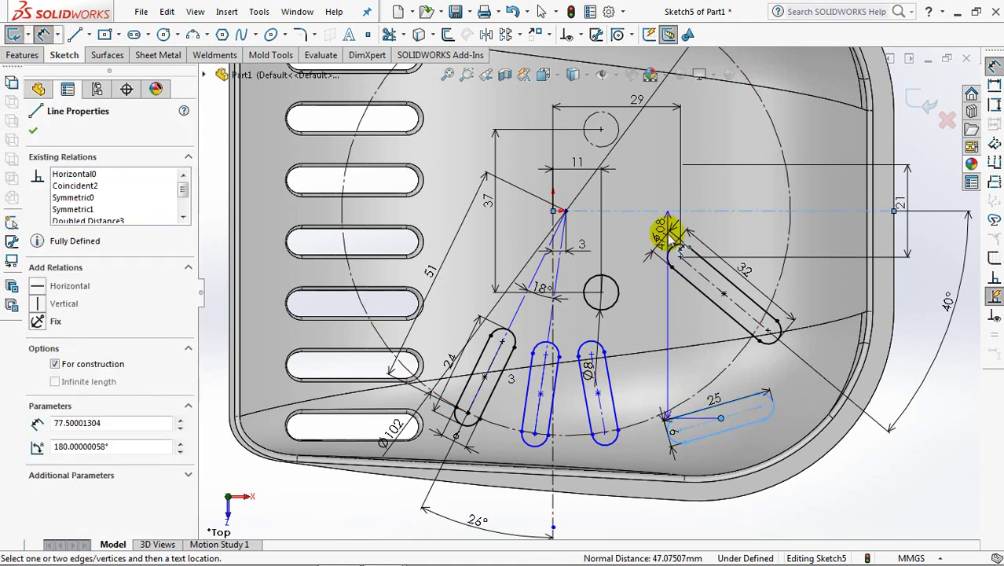
scroll(667, 234, "up", 3)
left_click(894, 228)
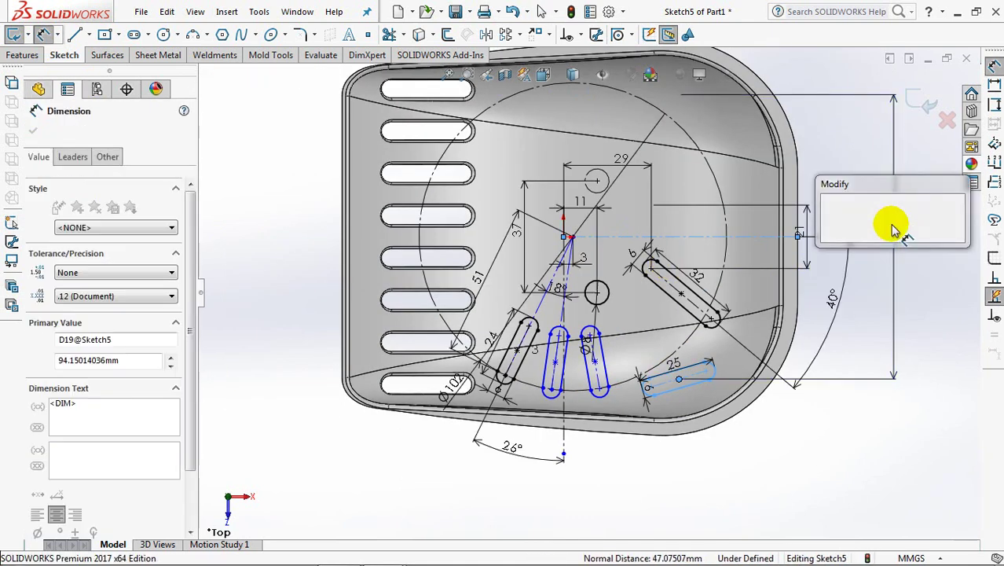
type("75")
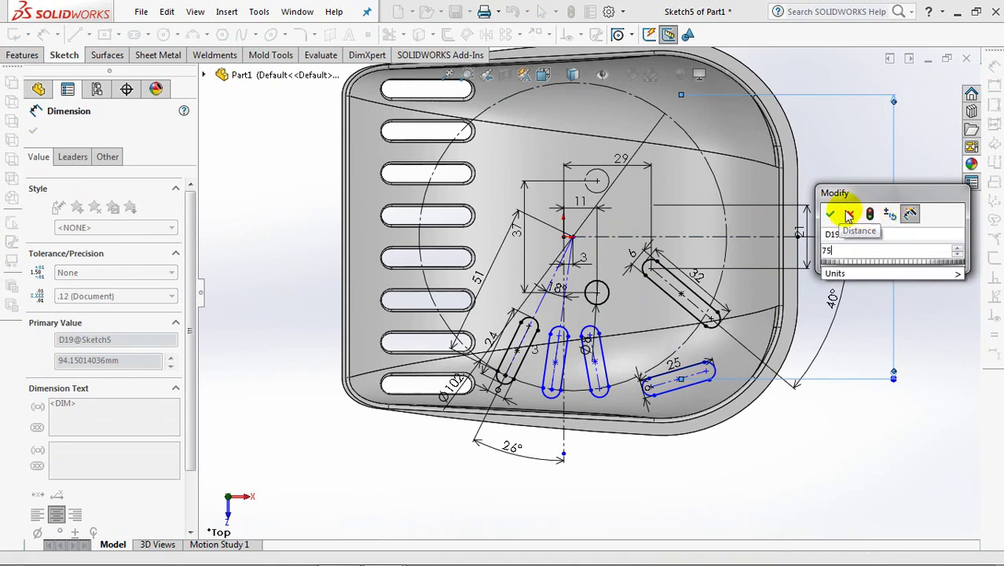
left_click(829, 214)
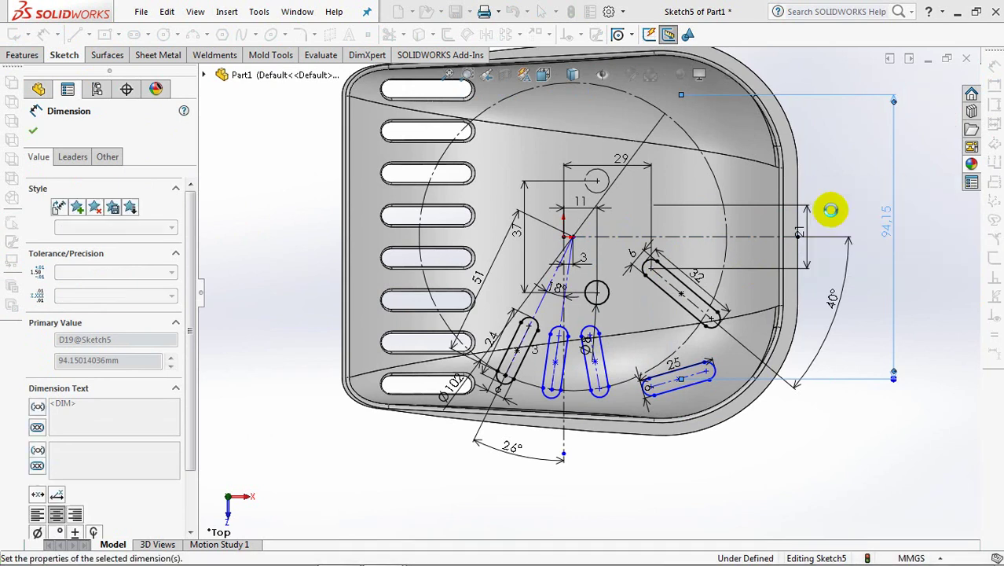
left_click(564, 238)
left_click(679, 350)
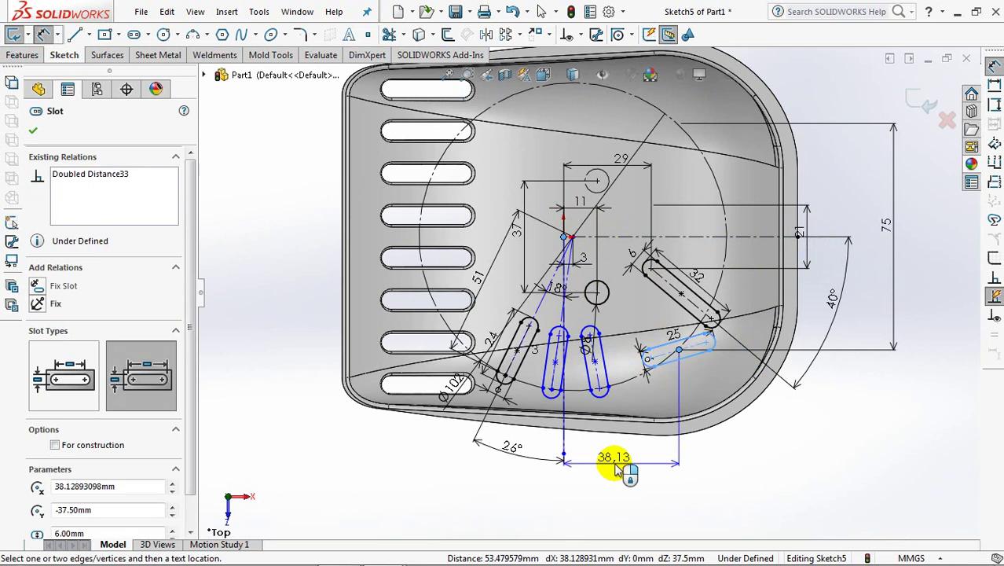
left_click(617, 470)
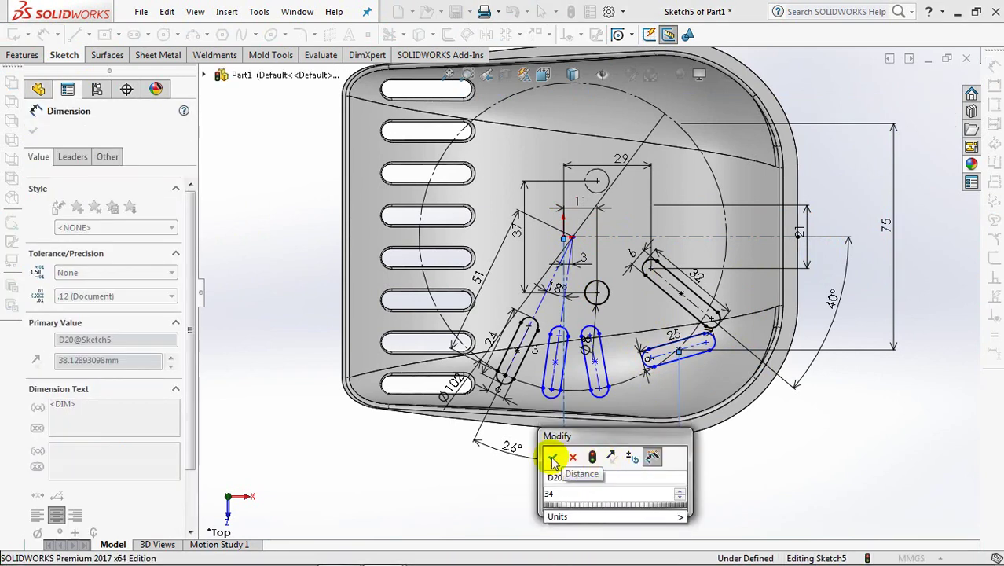
key("Return")
Step: Angle the new slot 12° from the horizontal centreline
left_click(662, 354)
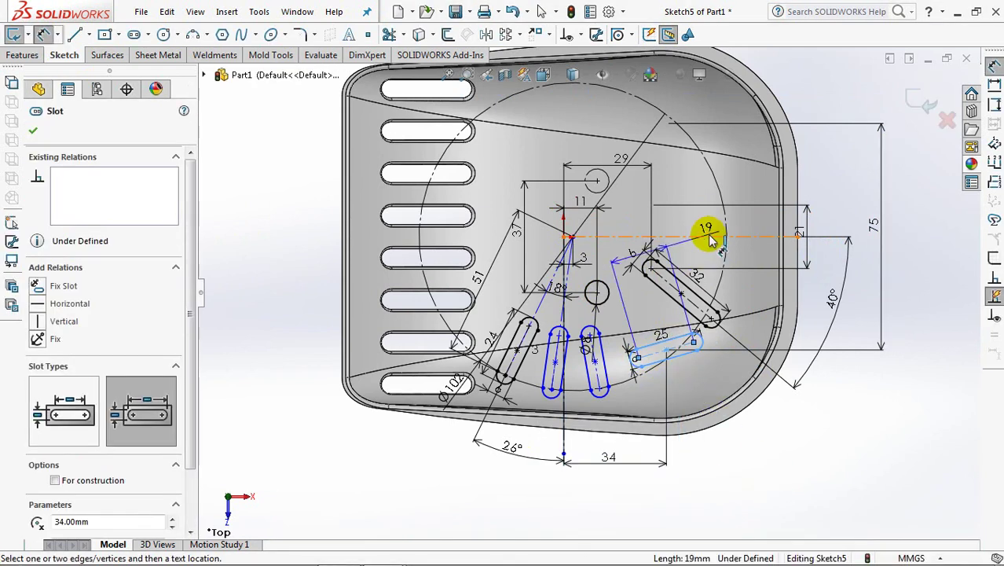
left_click(709, 236)
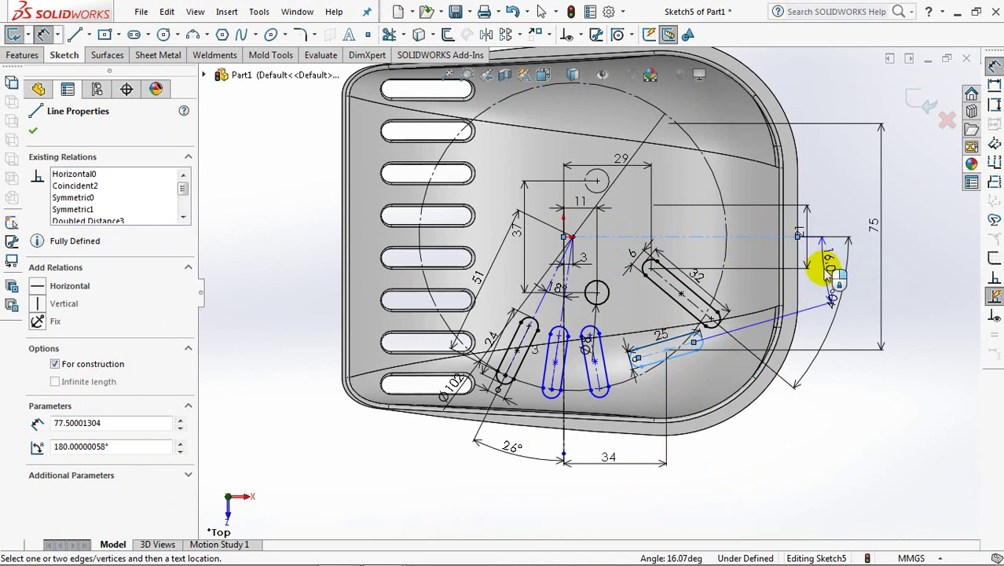
left_click(752, 289)
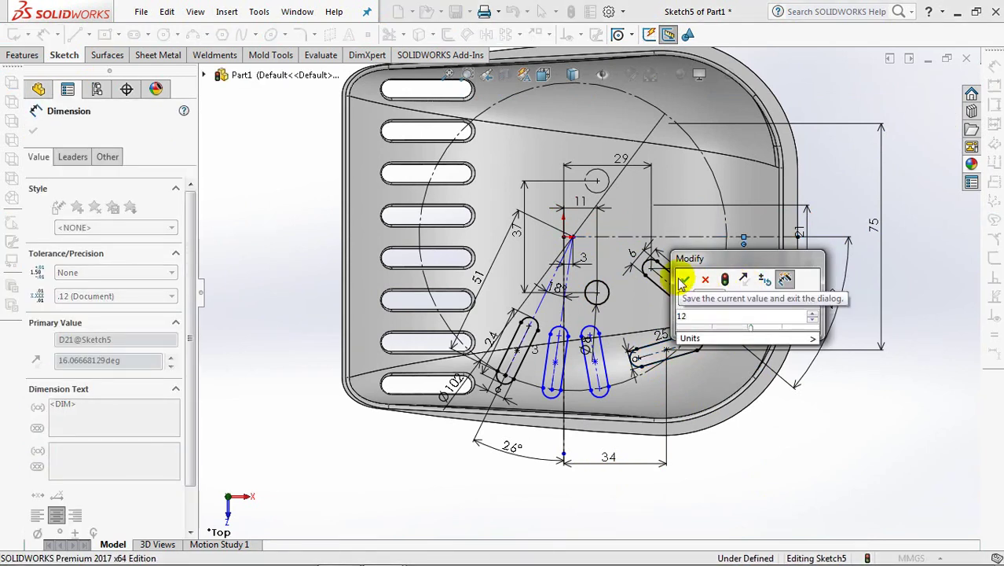
left_click(688, 275)
left_click(803, 477)
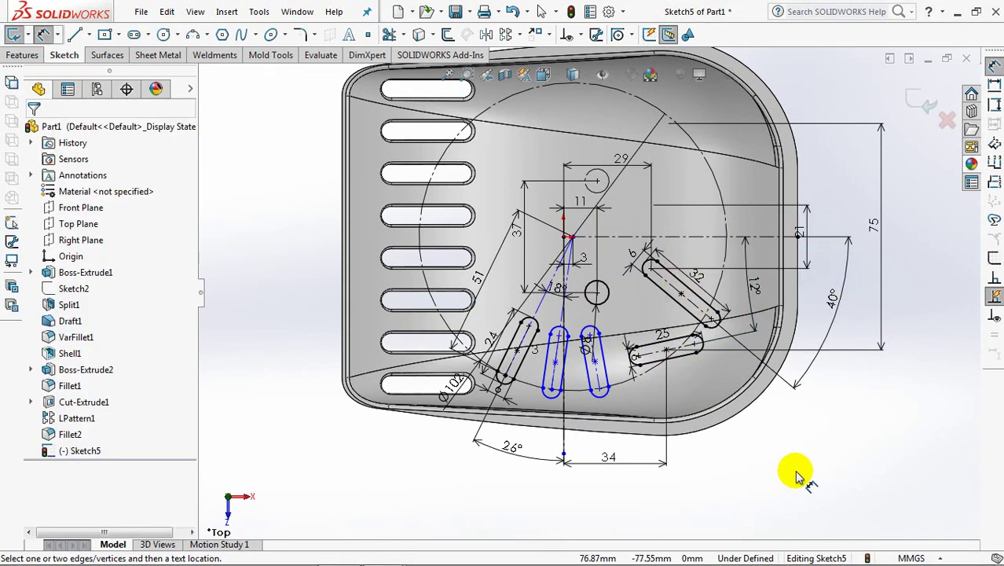
Step: Cut Sketch5's five slots and round hole Through All into the scoop floor
left_click(921, 102)
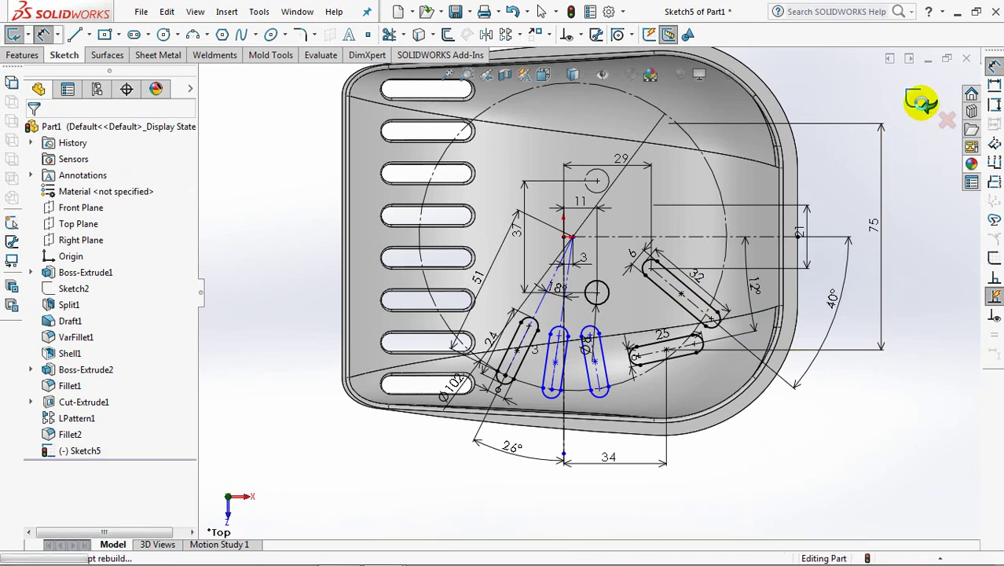
middle_click_drag(828, 408, 715, 306)
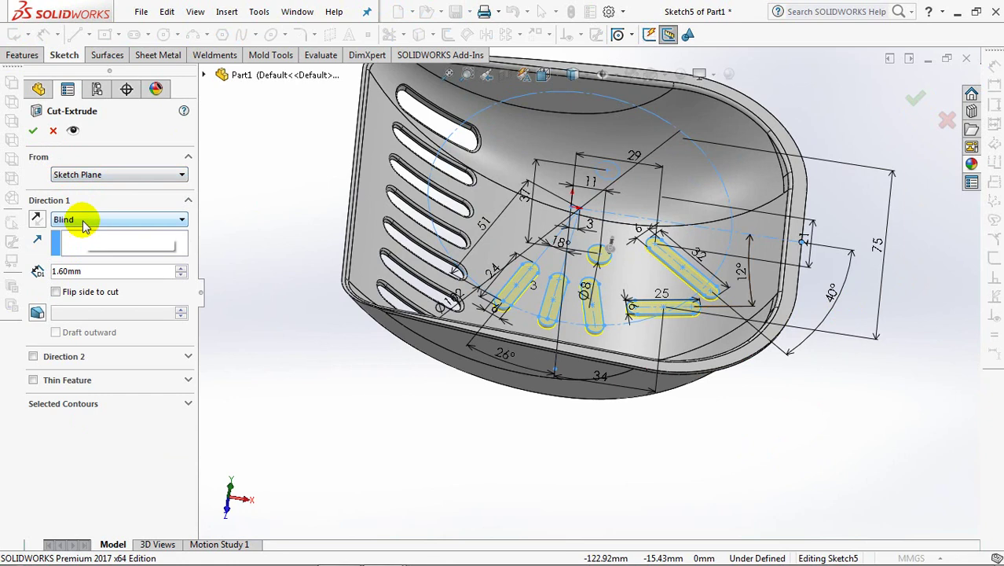
left_click(89, 246)
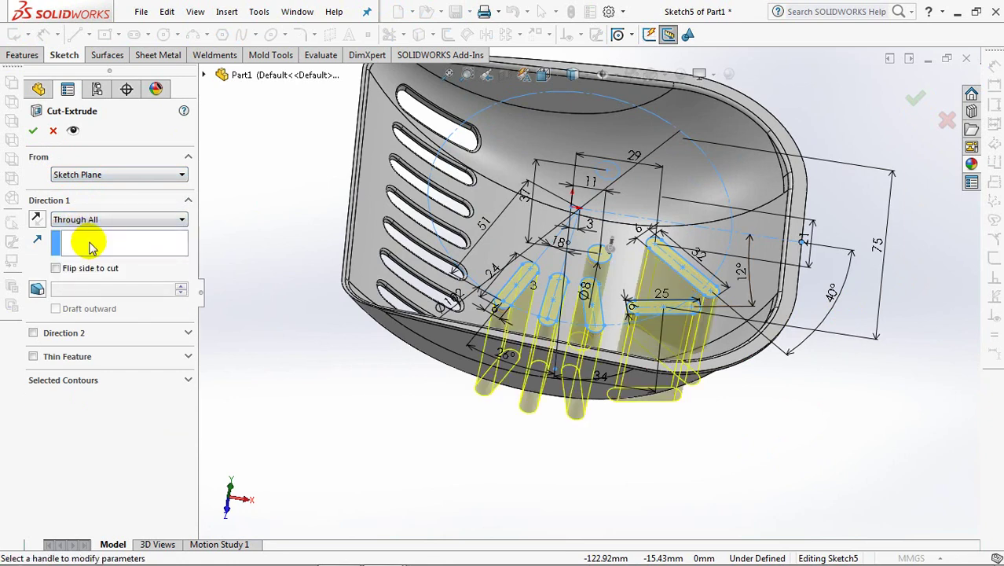
left_click(33, 134)
middle_click_drag(284, 410, 291, 466)
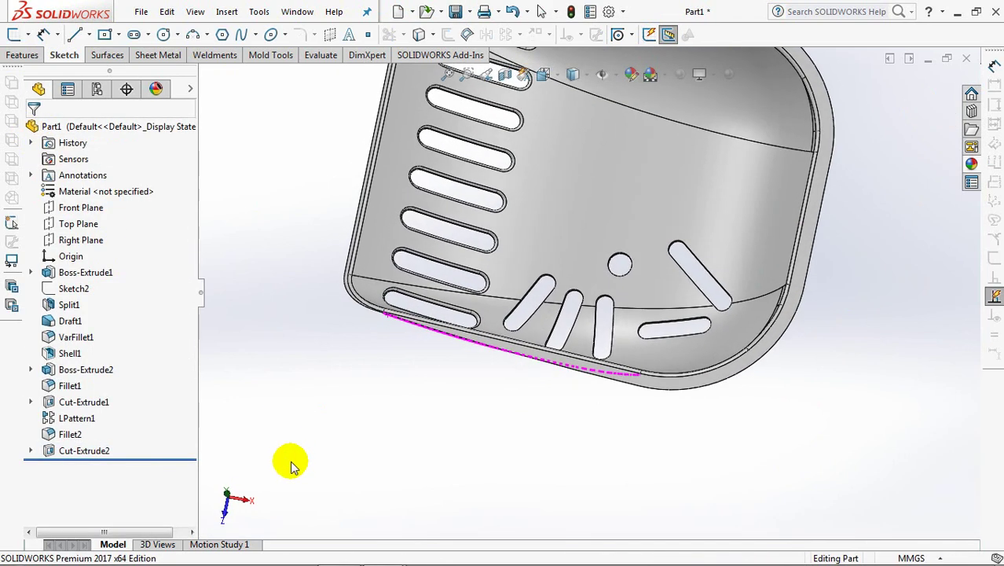
key("ctrl+5")
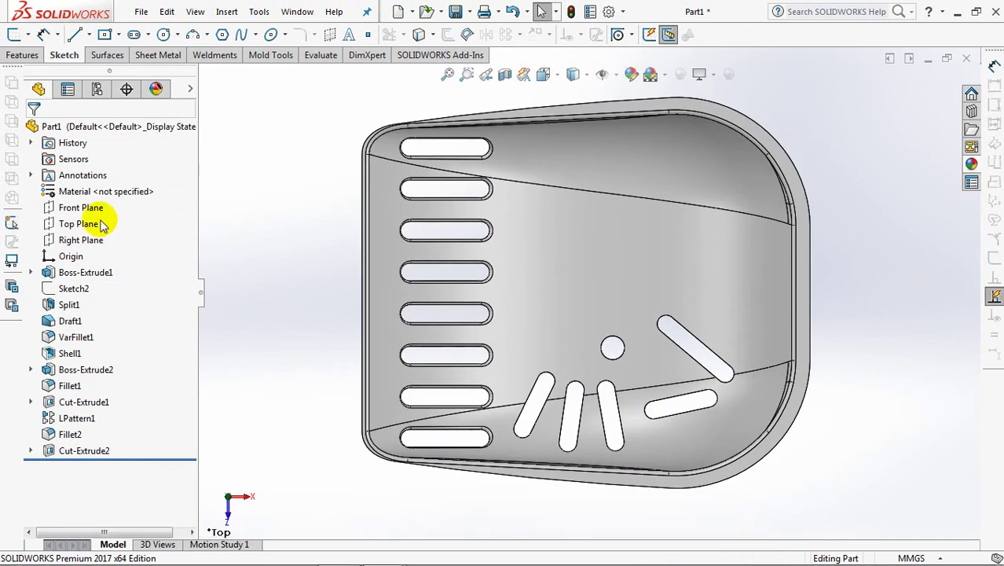
Step: Start a Top Plane sketch with a horizontal centreline running left from the origin
left_click(79, 224)
left_click(104, 34)
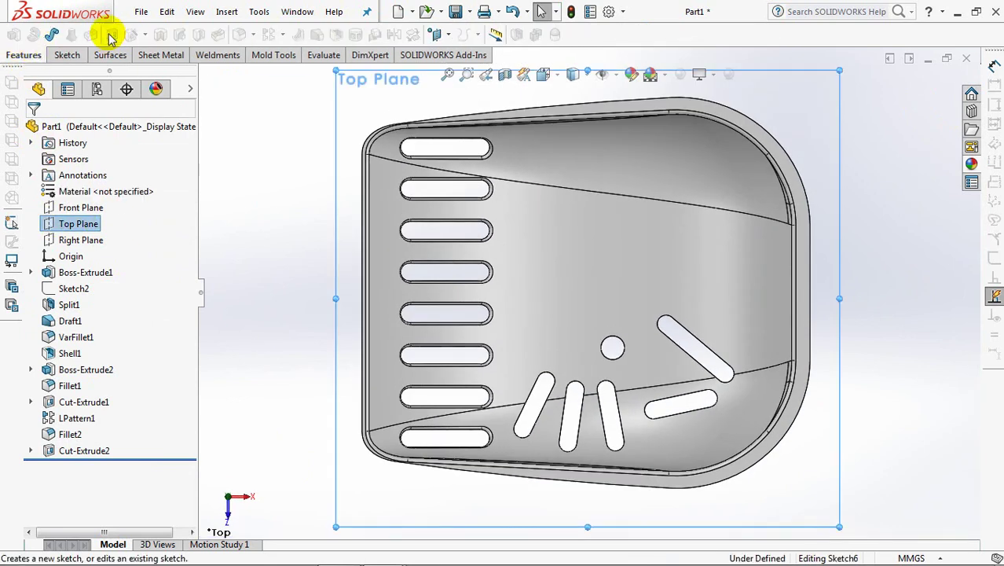
left_click(88, 35)
left_click(110, 66)
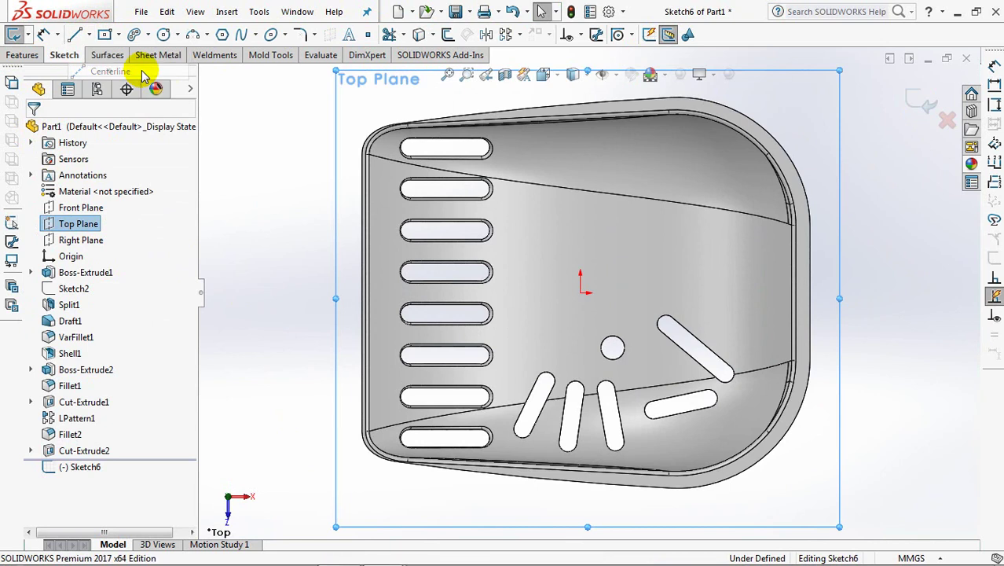
left_click(580, 292)
left_click(343, 293)
right_click(346, 297)
left_click(377, 308)
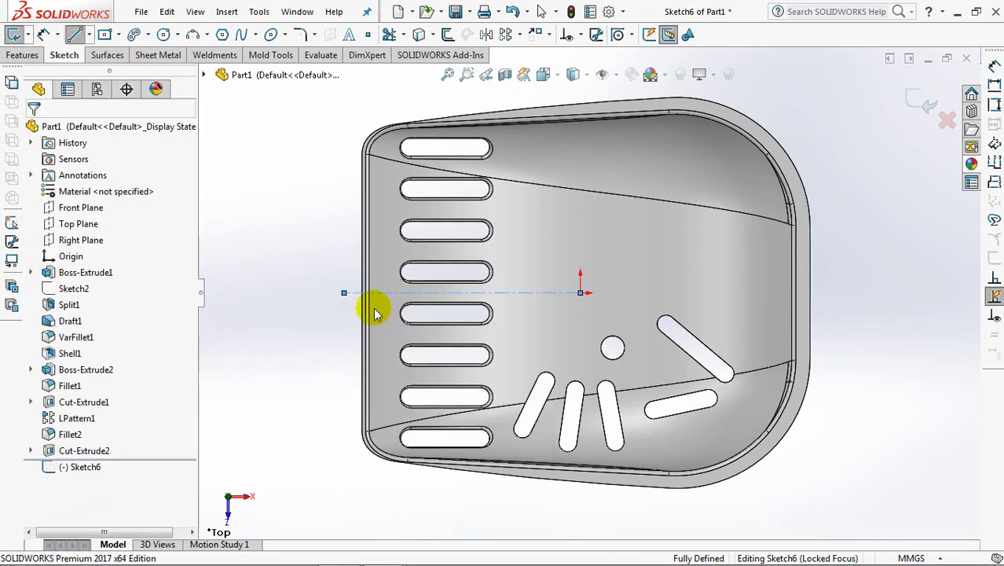
Step: Draw a three-point arc slot near the origin
left_click(148, 34)
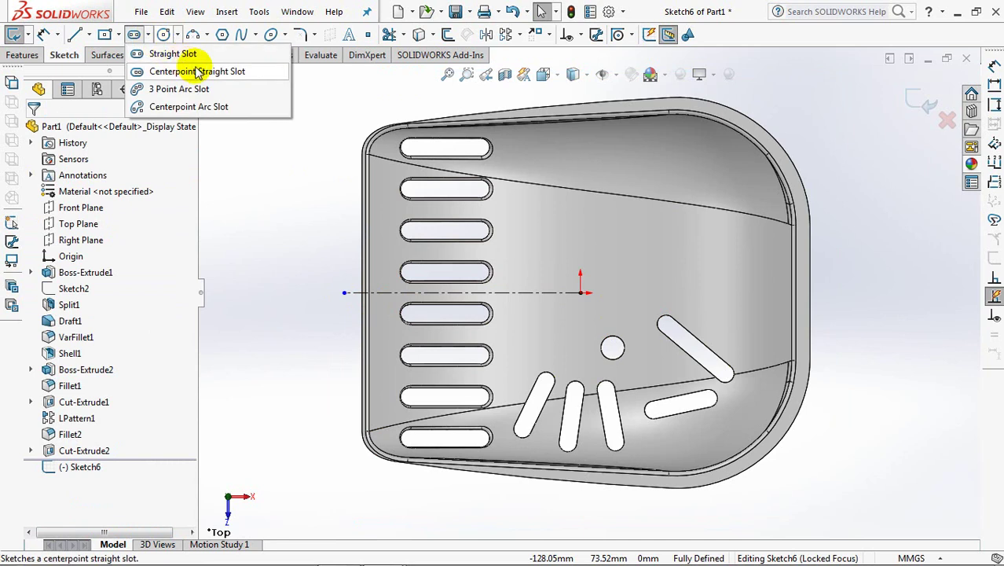
left_click(239, 89)
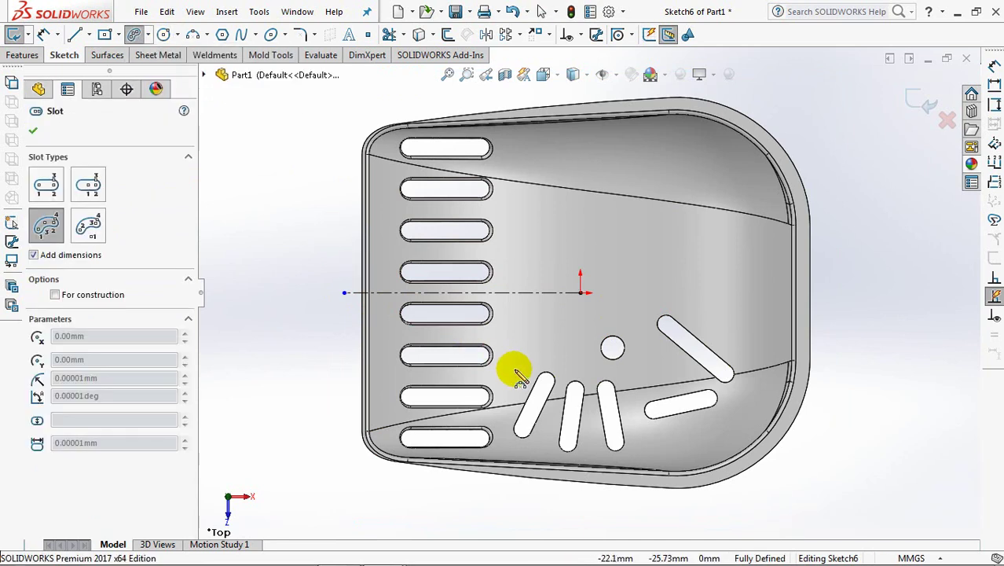
scroll(504, 321, "down", 3)
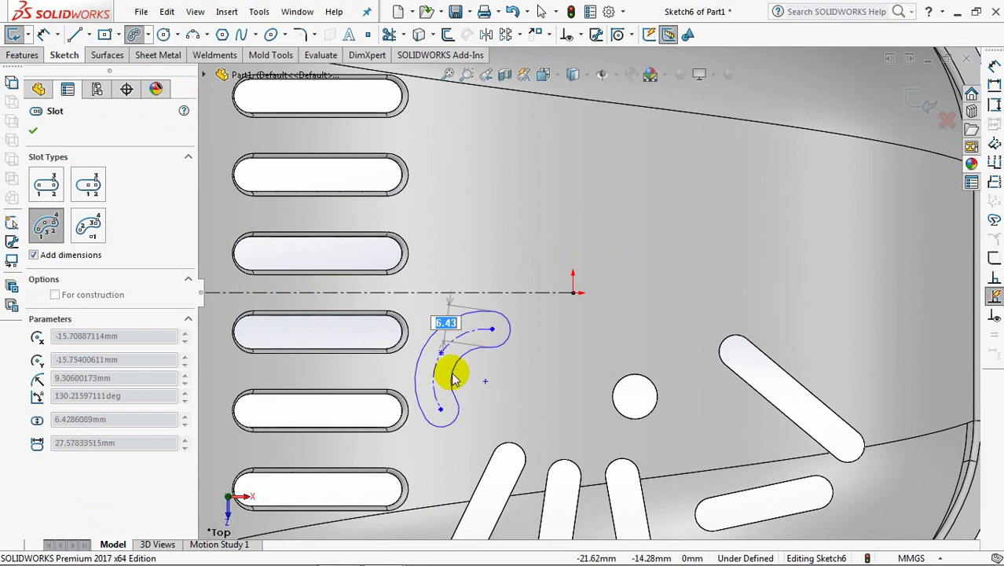
left_click(485, 381)
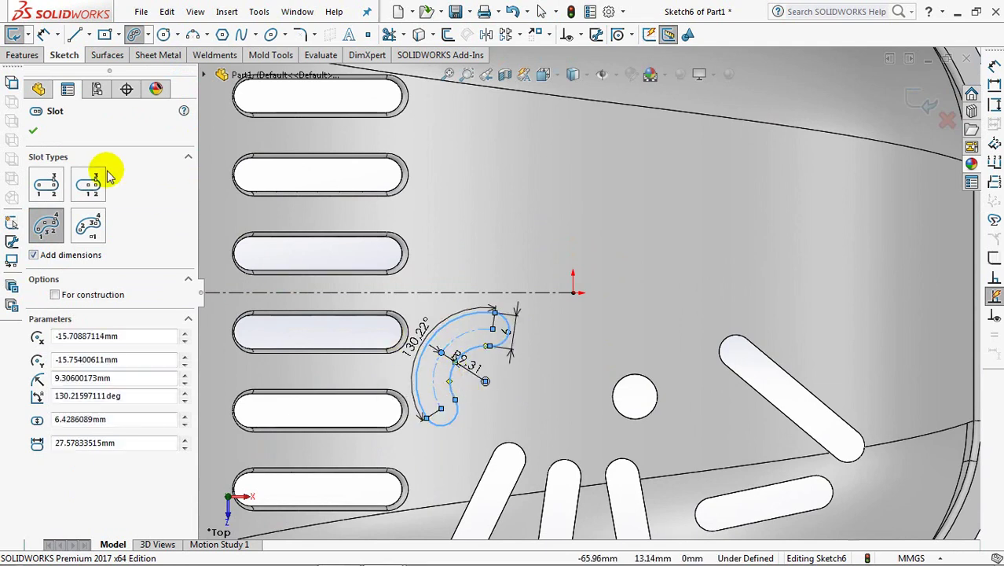
left_click(33, 130)
Step: Dimension the arc slot to radius 6.5 and a 180° sweep
left_click_drag(470, 370, 484, 383)
double_click(508, 393)
type("6.5")
left_click(444, 380)
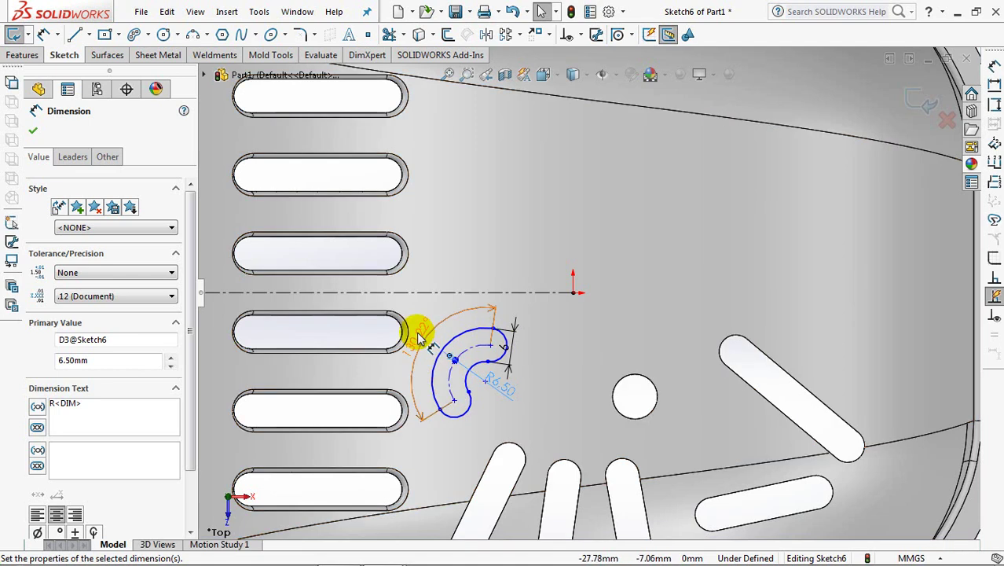
double_click(417, 337)
type("180")
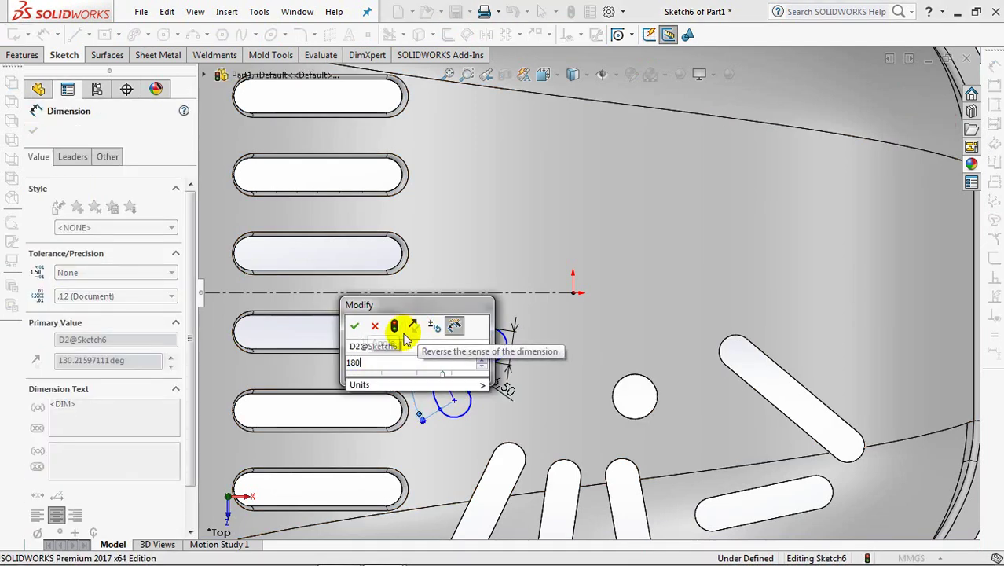
left_click(354, 326)
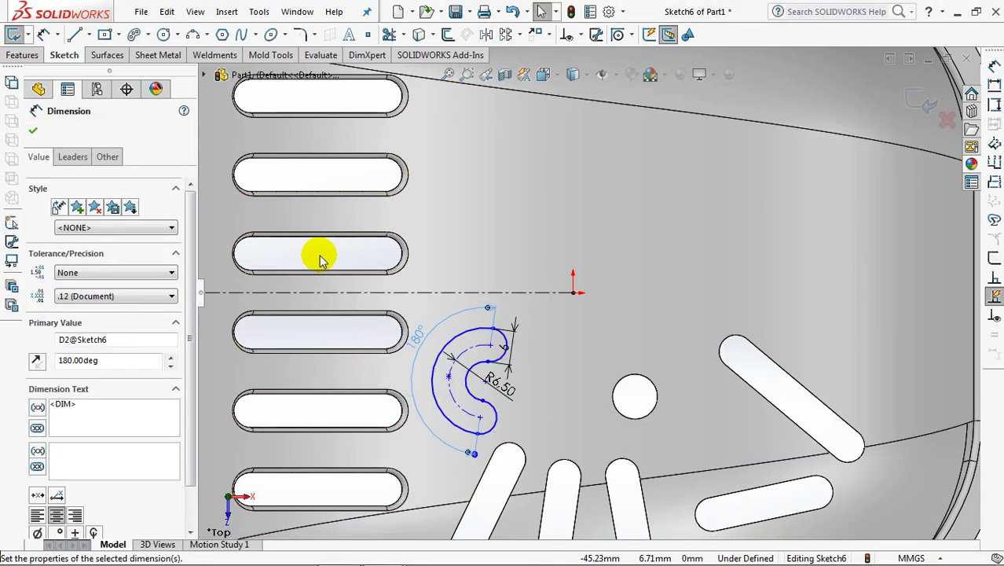
key("Escape")
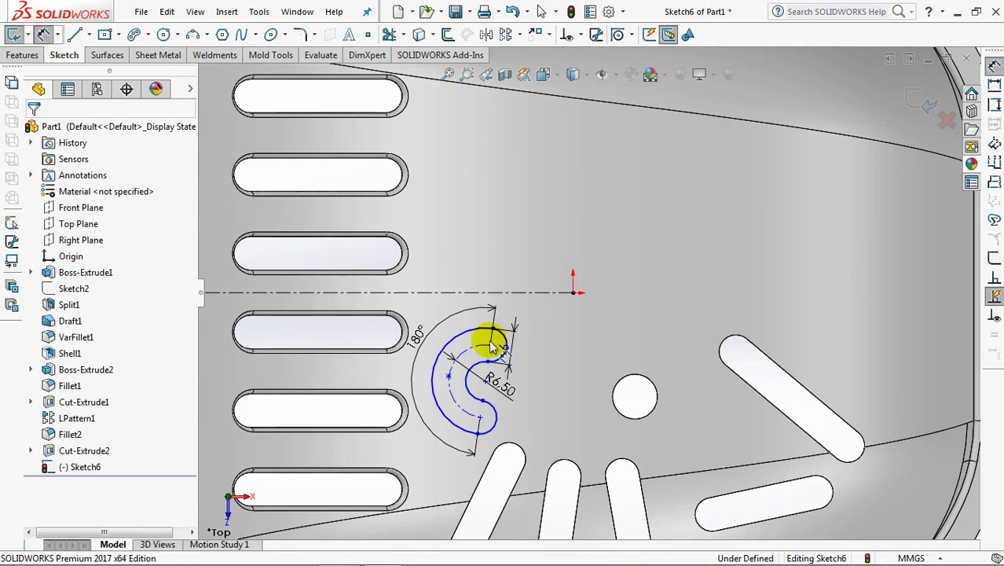
Step: Dimension the slot 4 mm horizontally from the origin and 9 mm from the centerline
left_click(491, 344)
left_click(572, 291)
left_click(546, 245)
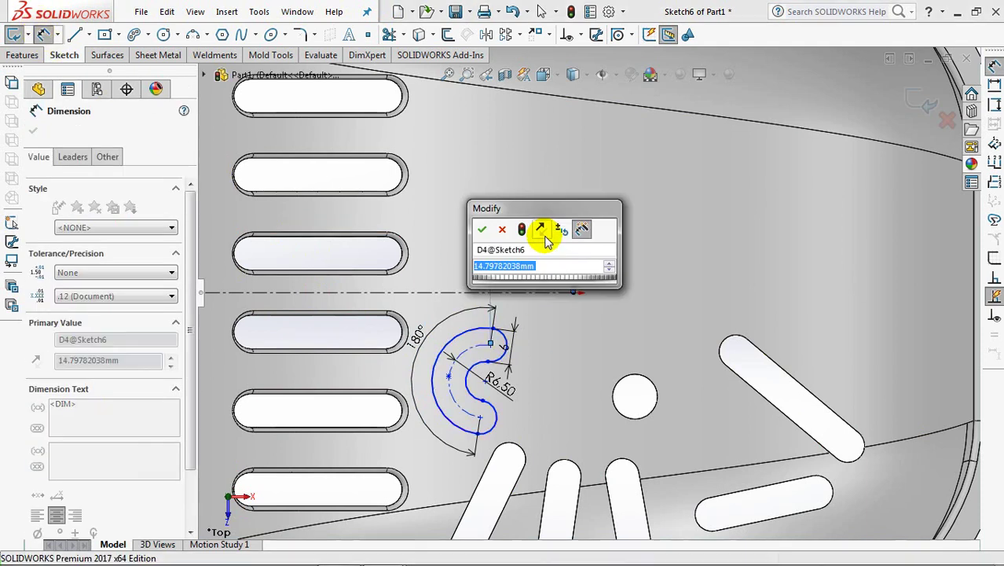
type("4")
left_click(482, 229)
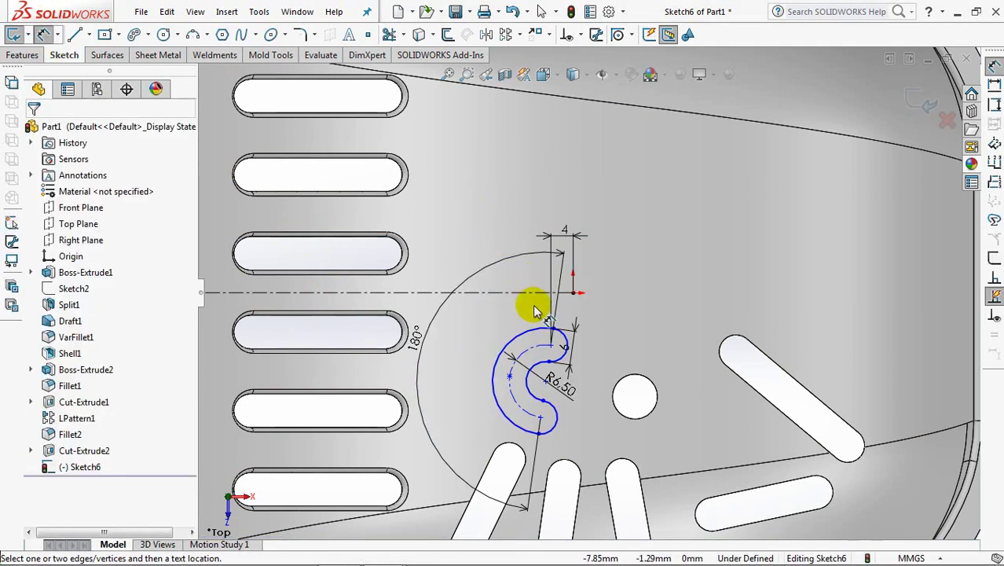
left_click(550, 343)
left_click(602, 293)
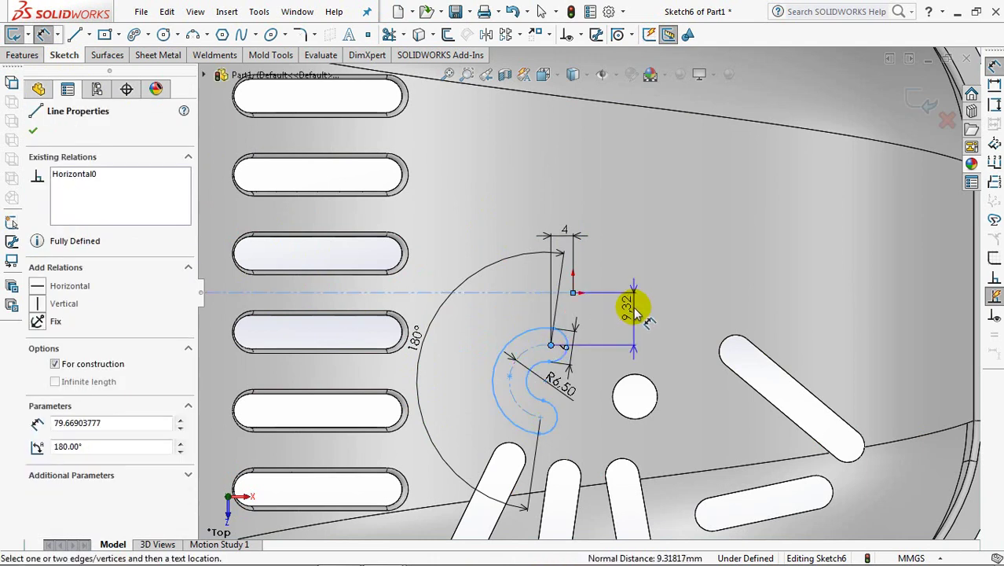
left_click(629, 287)
type("9")
left_click(565, 277)
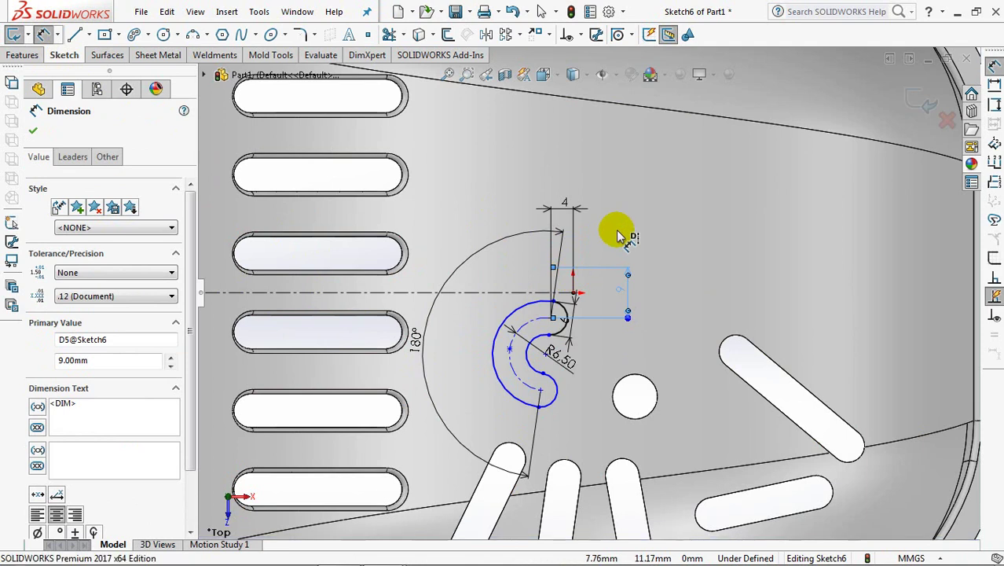
key("Escape")
Step: Draw a vertical centerline down from the origin and a slanted centerline to the slot
left_click(66, 57)
left_click(88, 35)
left_click(100, 68)
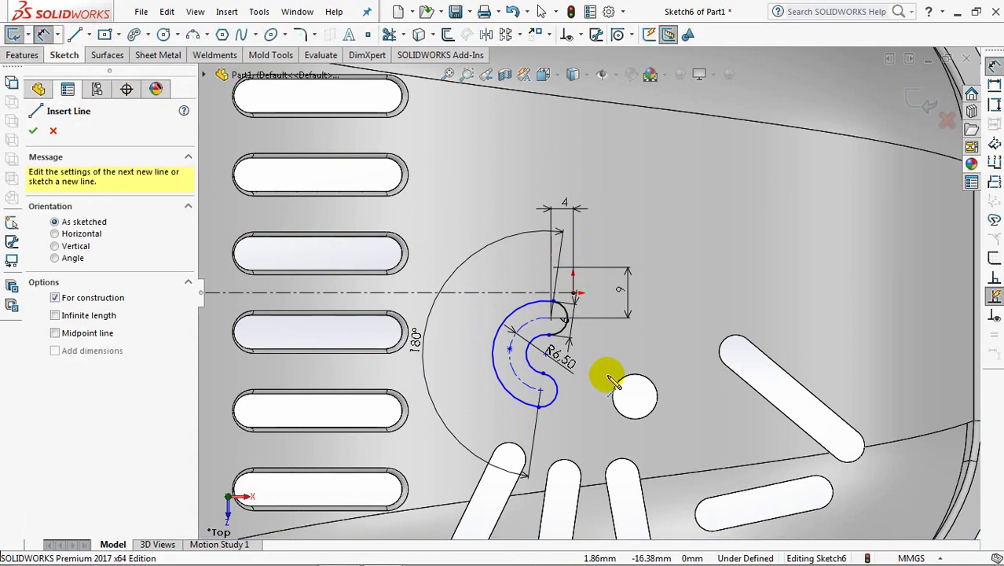
left_click(574, 293)
left_click(573, 407)
right_click(572, 404)
left_click(602, 392)
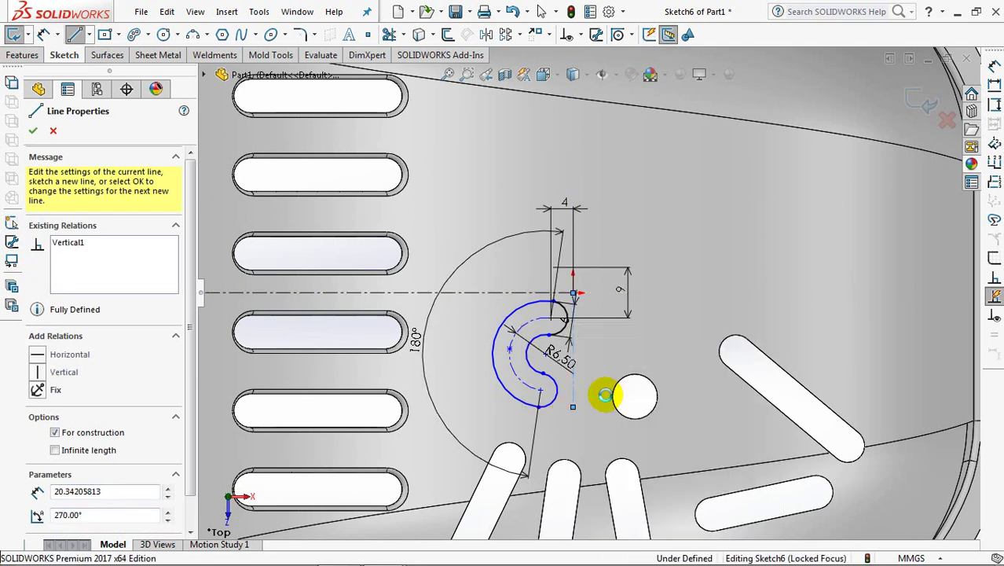
key("Escape")
left_click(88, 35)
left_click(101, 68)
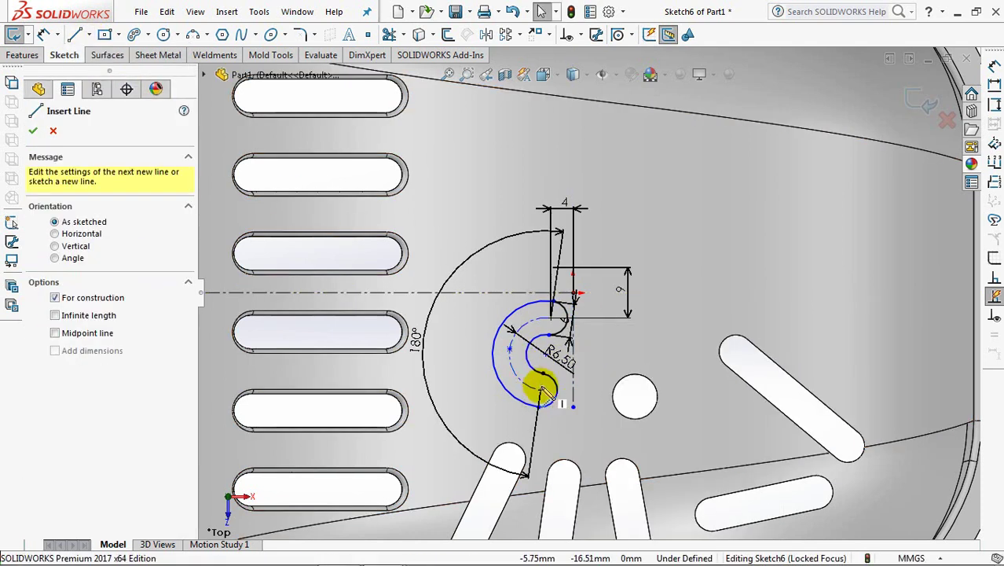
left_click(540, 390)
right_click(553, 319)
left_click(528, 329)
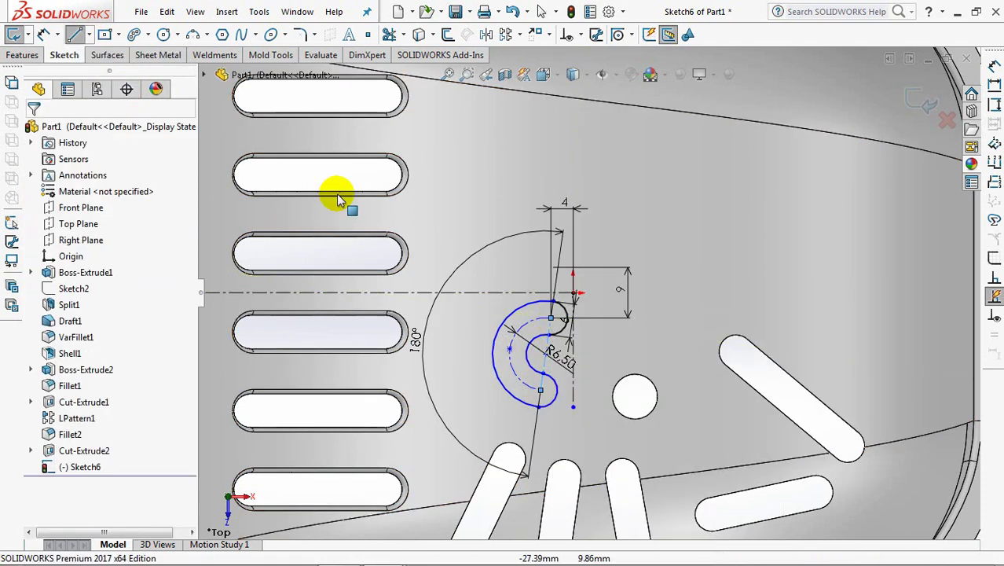
Step: Set the angle between the slanted and vertical centerlines to 18°
left_click(548, 371)
left_click(572, 386)
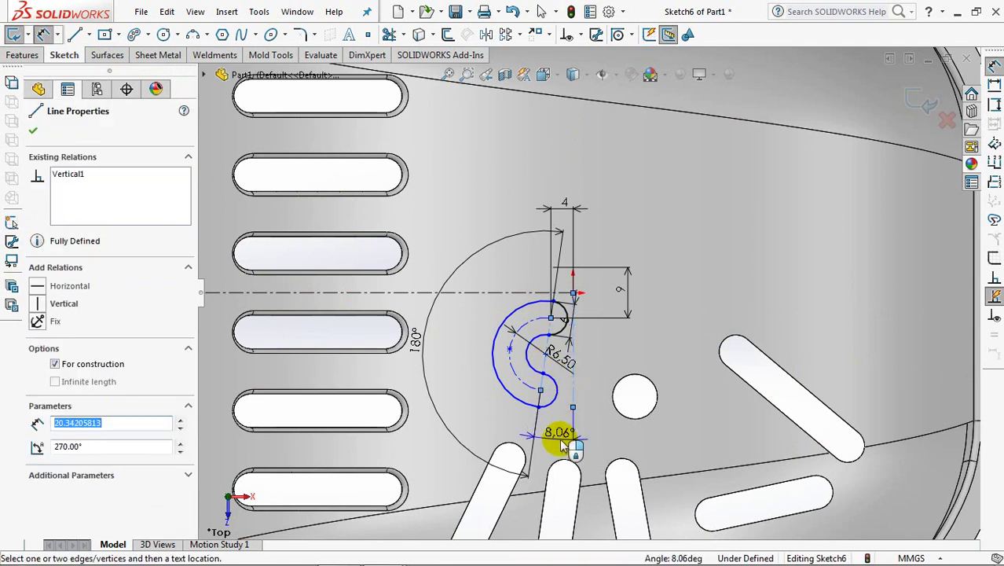
left_click(558, 437)
type("18")
left_click(497, 433)
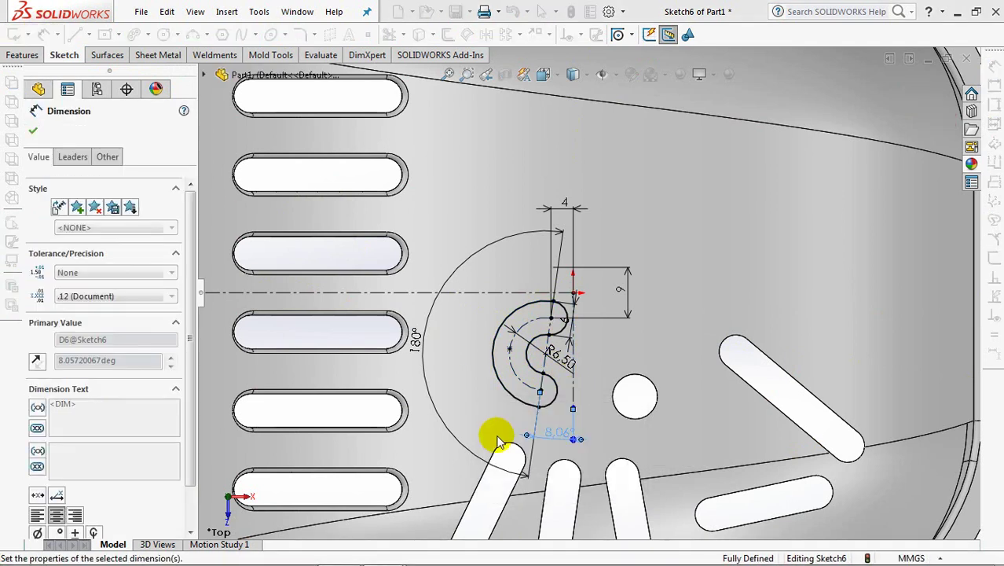
key("f")
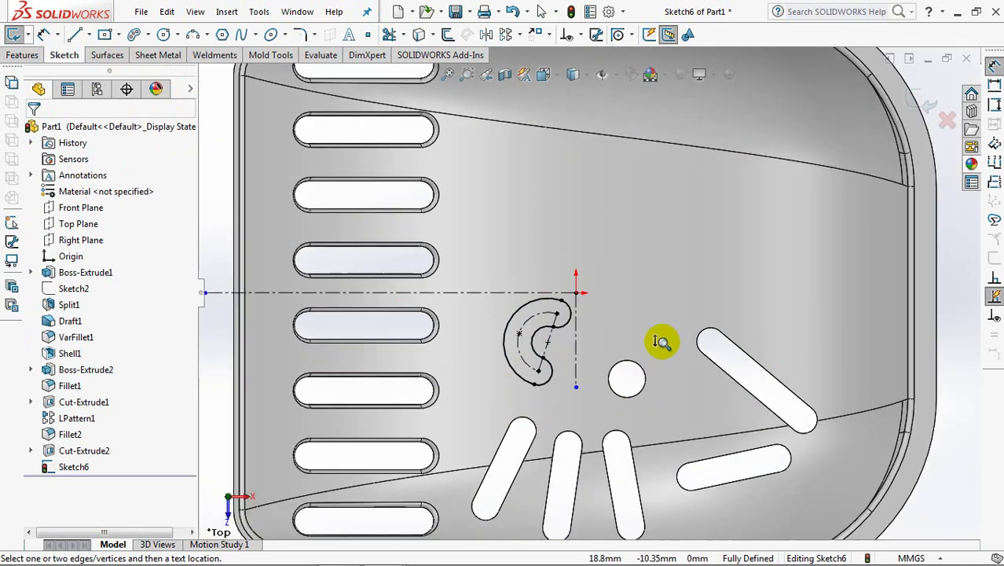
Step: Cut the C-shaped arc slot Through All as Cut-Extrude3
left_click(919, 99)
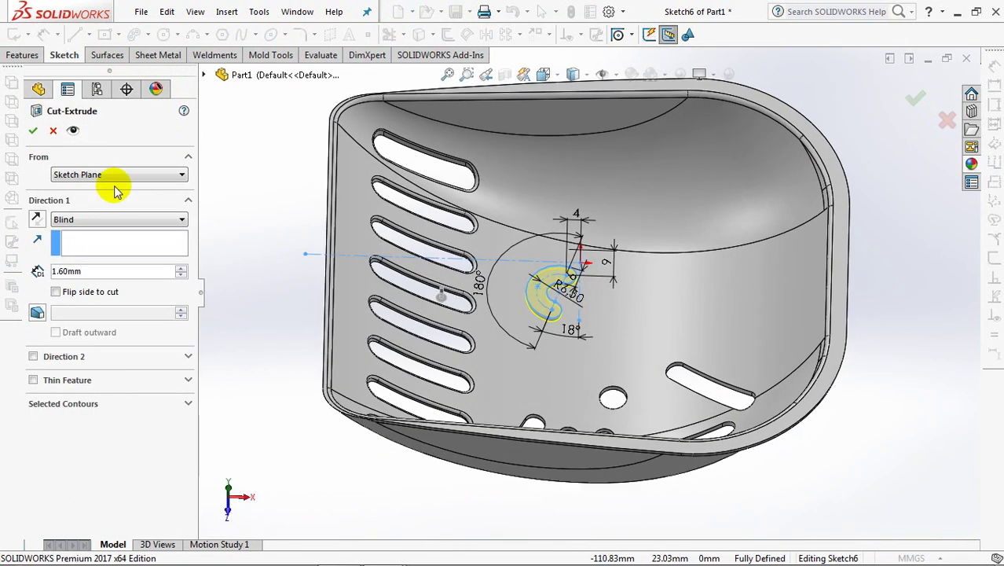
left_click(118, 219)
left_click(87, 245)
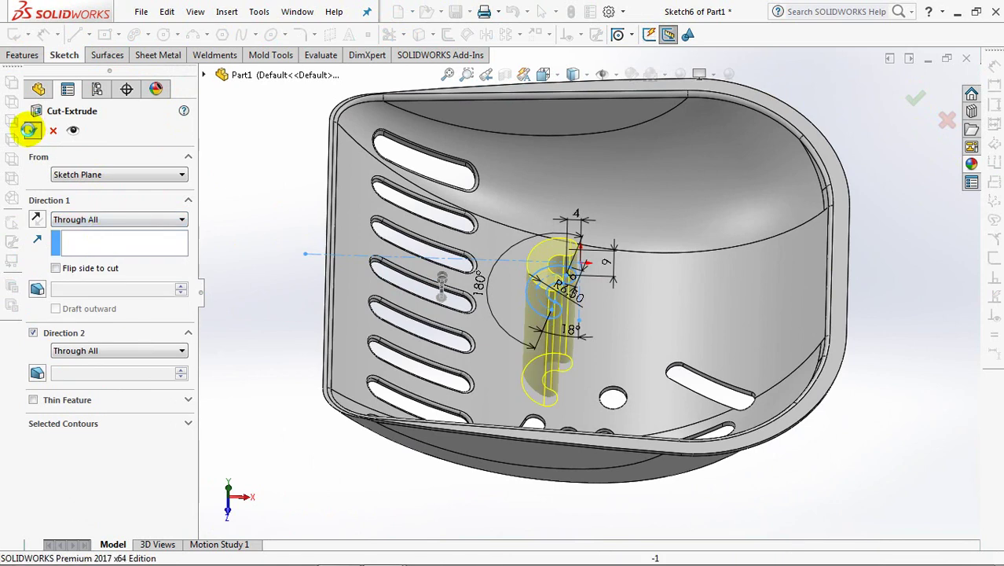
left_click(29, 130)
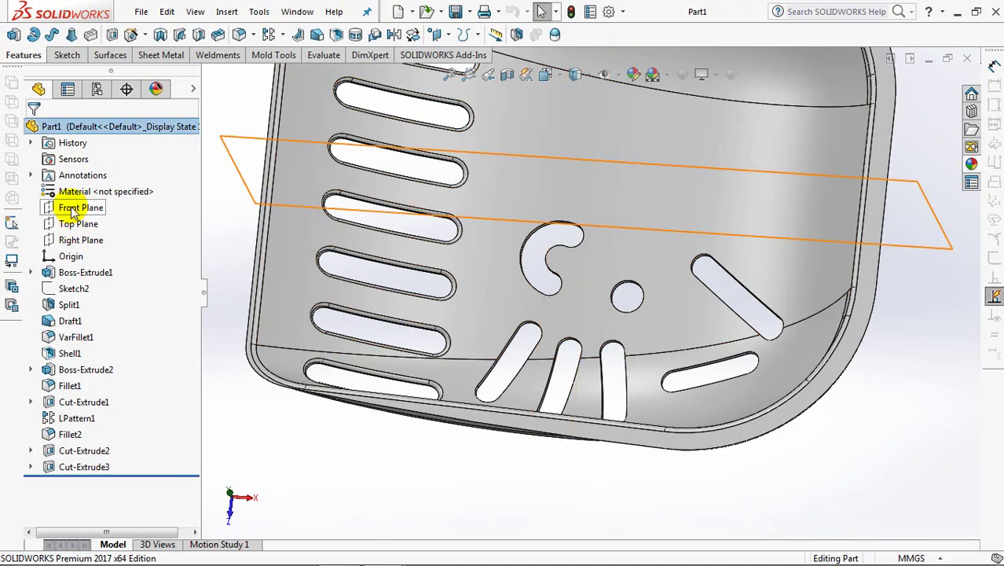
left_click(71, 209)
Step: Mirror Cut-Extrude2 and Cut-Extrude3 across the Front Plane
left_click(393, 35)
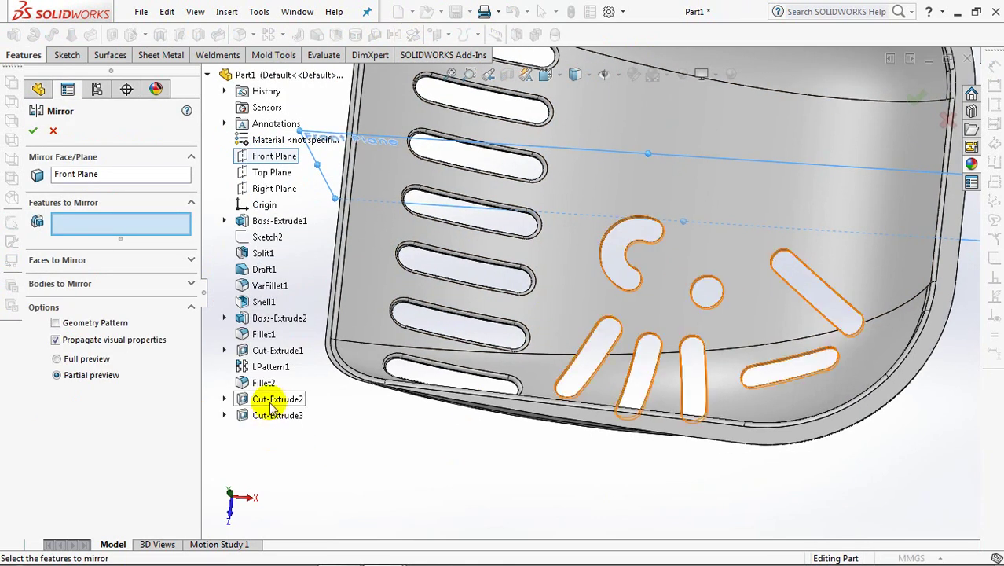
left_click(275, 399)
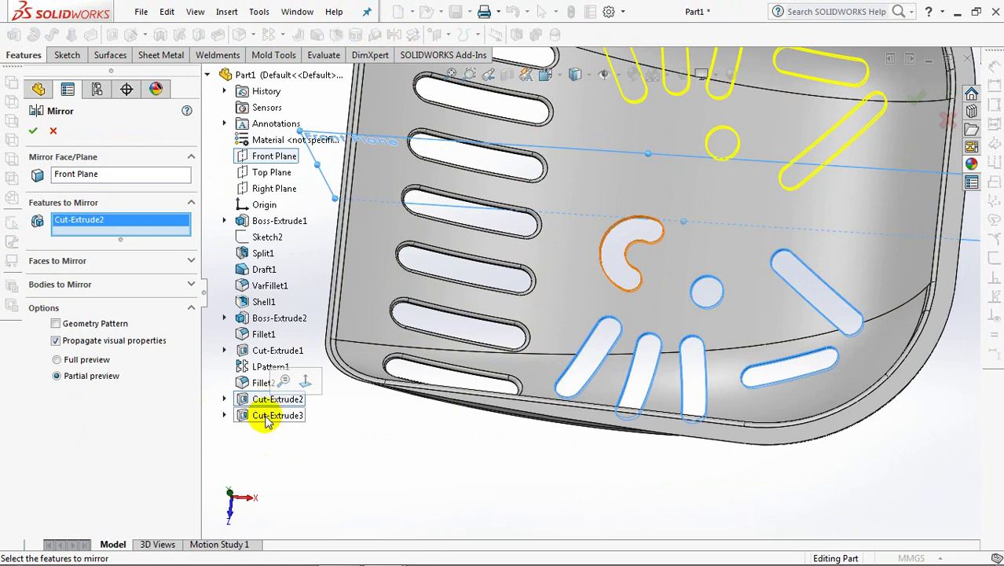
left_click(267, 416)
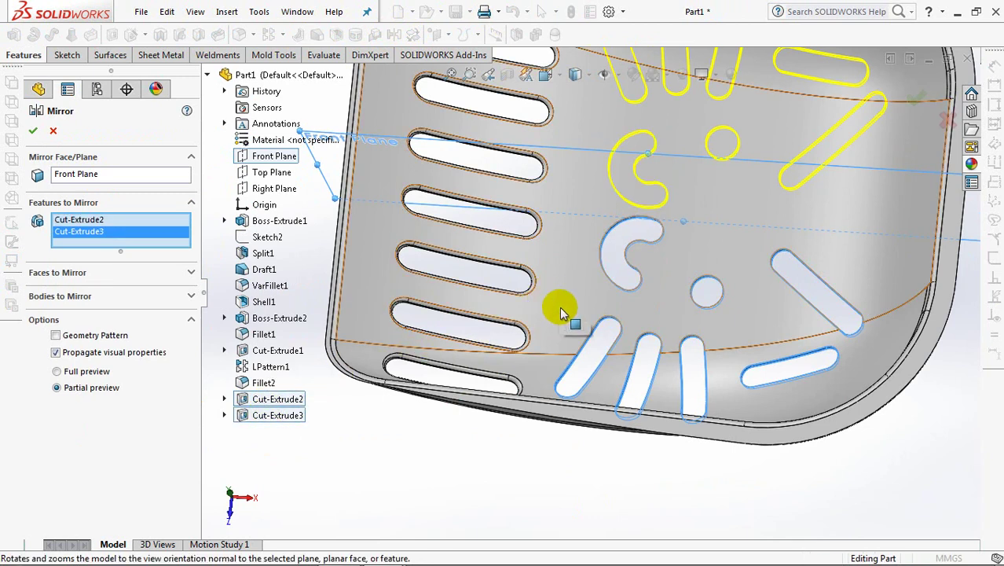
middle_click_drag(561, 306, 420, 350)
left_click(34, 133)
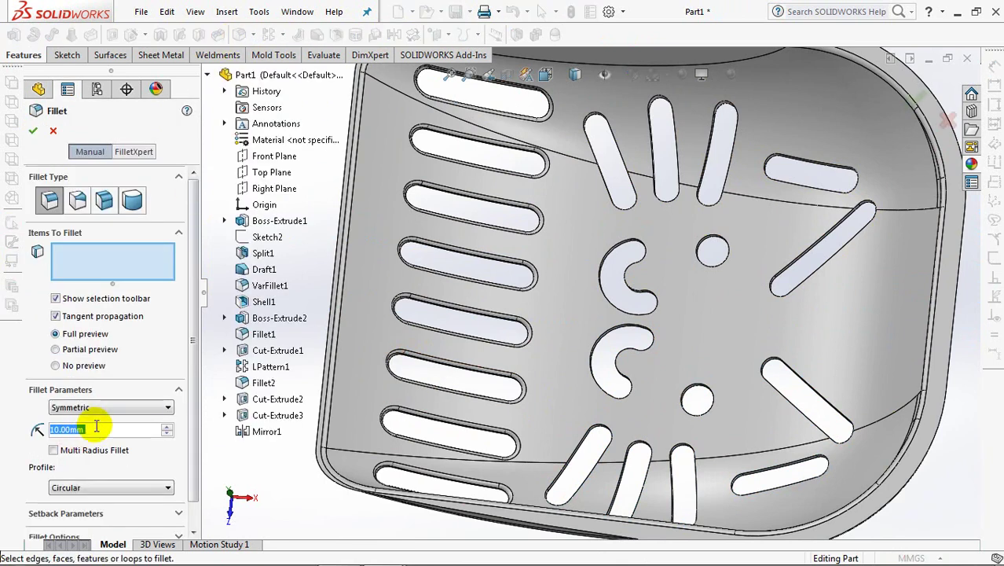
type("0.8")
Step: Fillet the edges of both slot groups and the C-slot at 0.8 mm
left_click(103, 428)
left_click(554, 479)
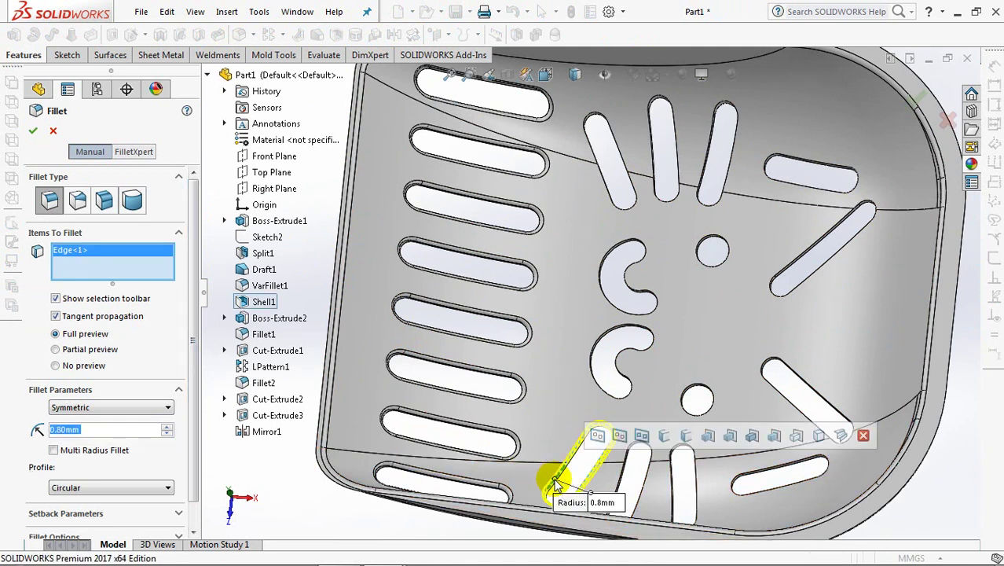
left_click(773, 438)
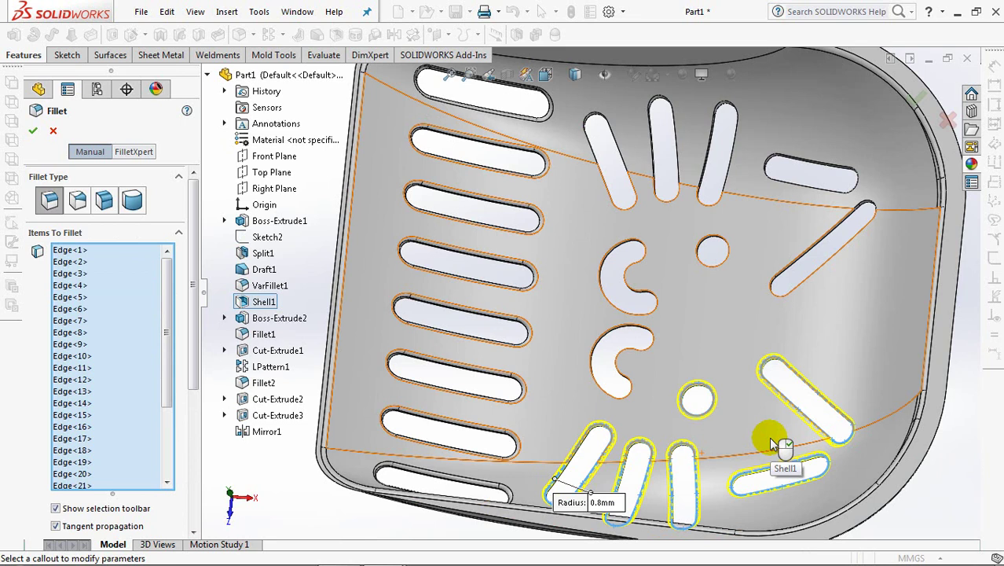
middle_click_drag(650, 162, 652, 116)
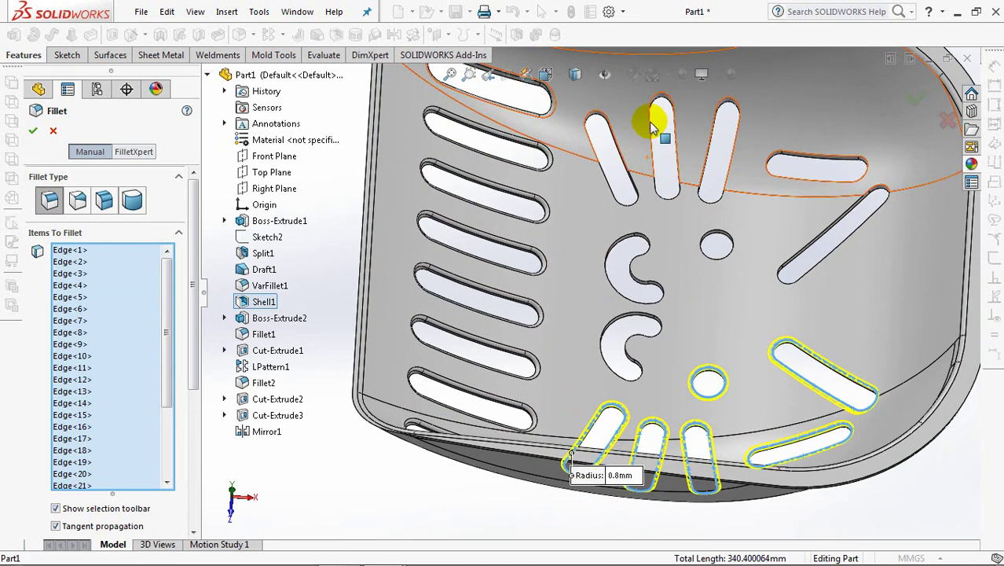
left_click(613, 138)
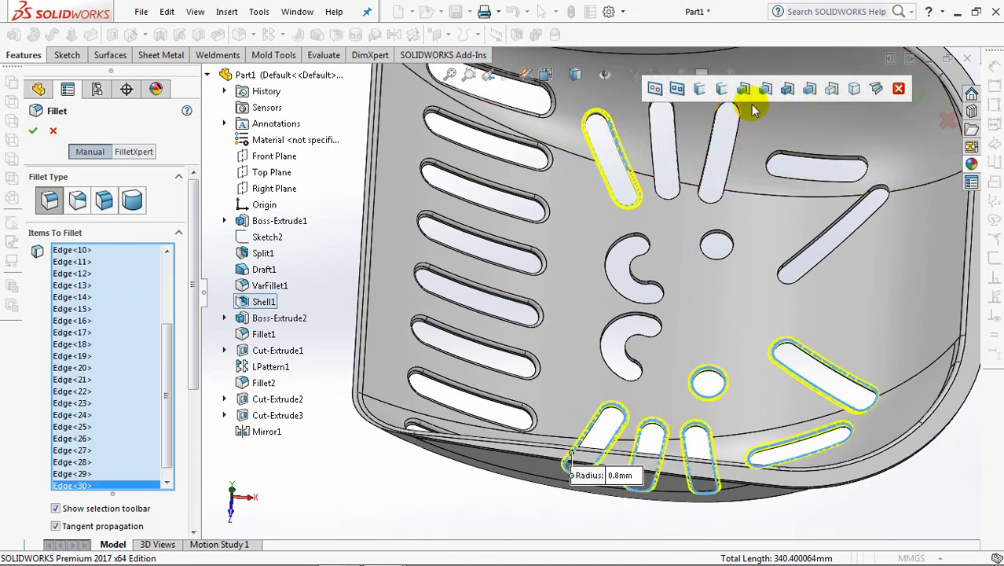
left_click(810, 91)
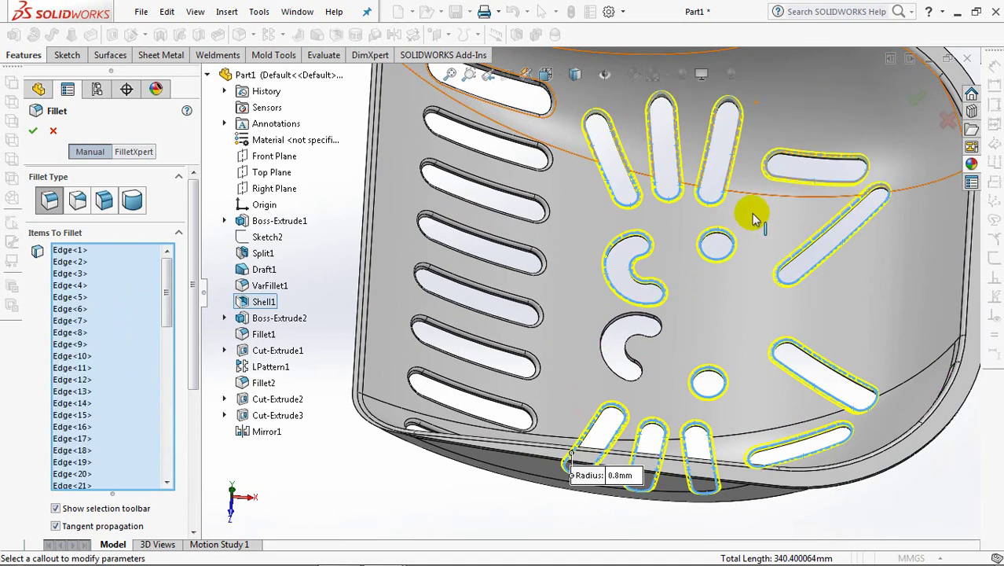
left_click(622, 326)
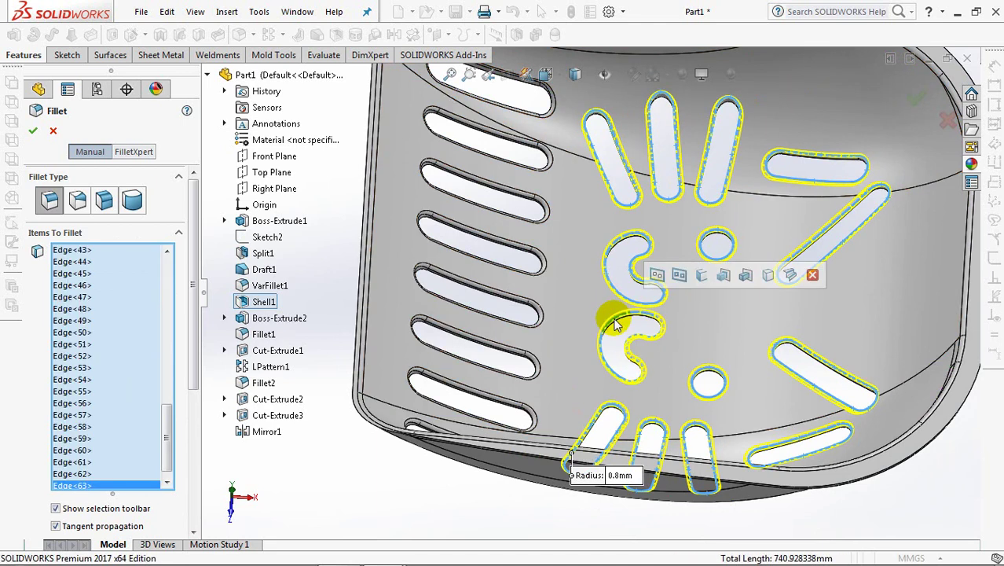
left_click(32, 130)
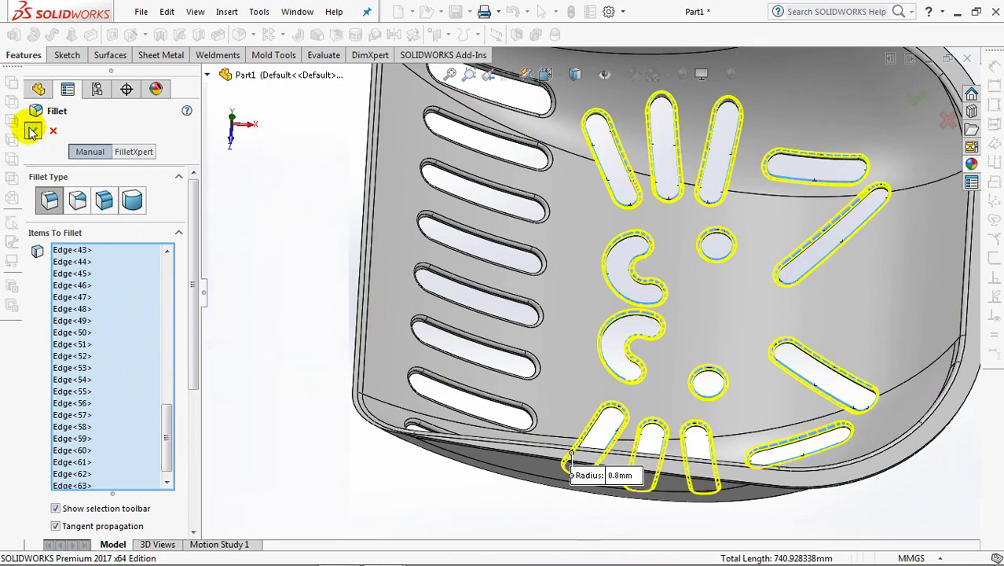
key("ctrl+7")
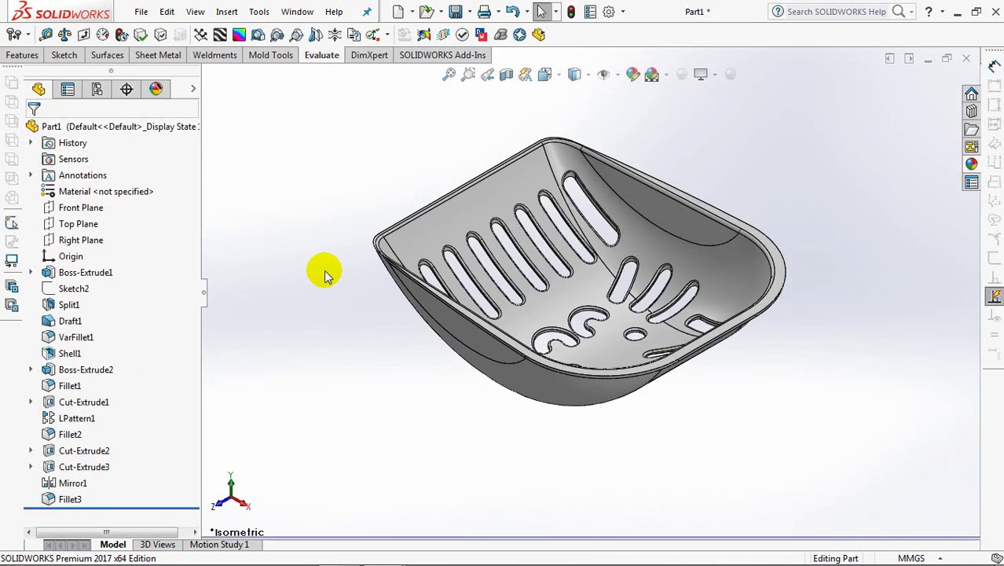
Step: Face the Front Plane, show the model as wireframe, and frame the lip end
left_click(93, 210)
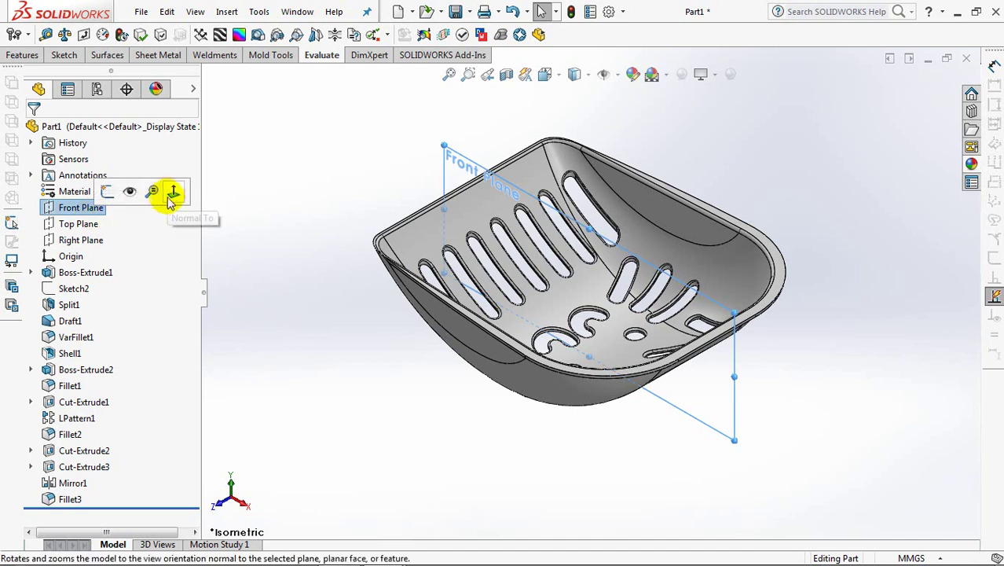
left_click(171, 197)
left_click(65, 209)
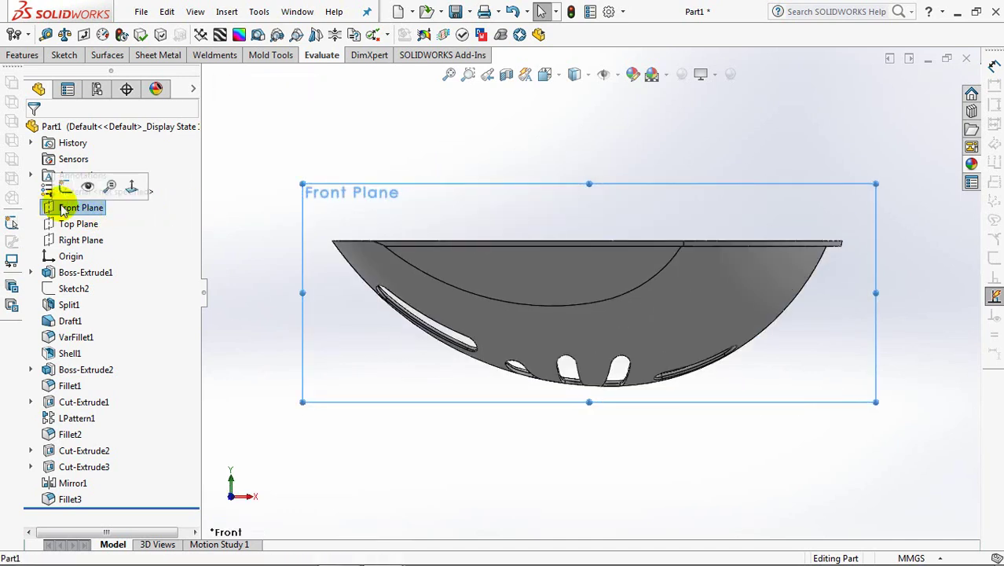
middle_click_drag(855, 312, 601, 300, "ctrl")
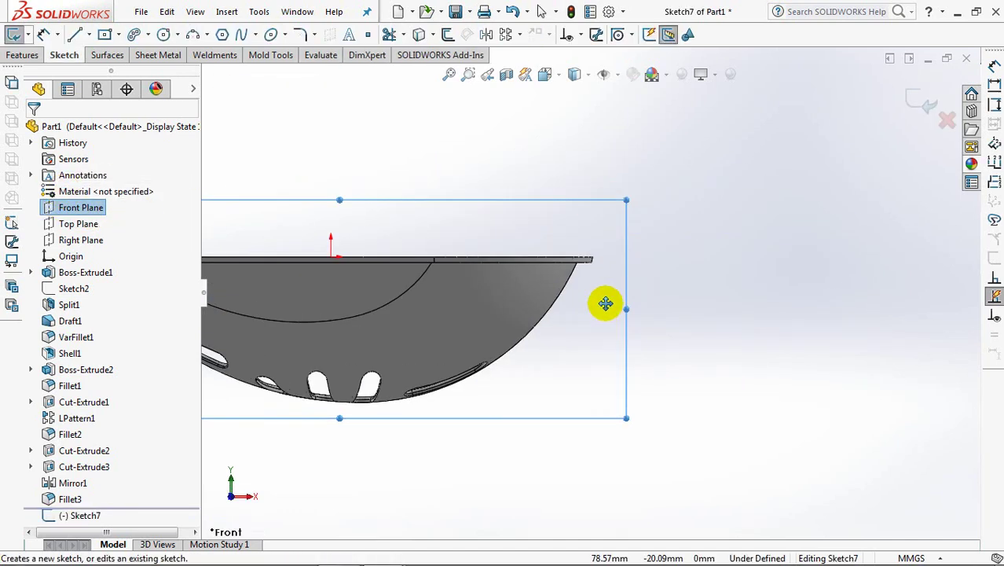
scroll(625, 251, "down", 2)
scroll(637, 213, "down", 3)
middle_click_drag(641, 186, 617, 310, "ctrl")
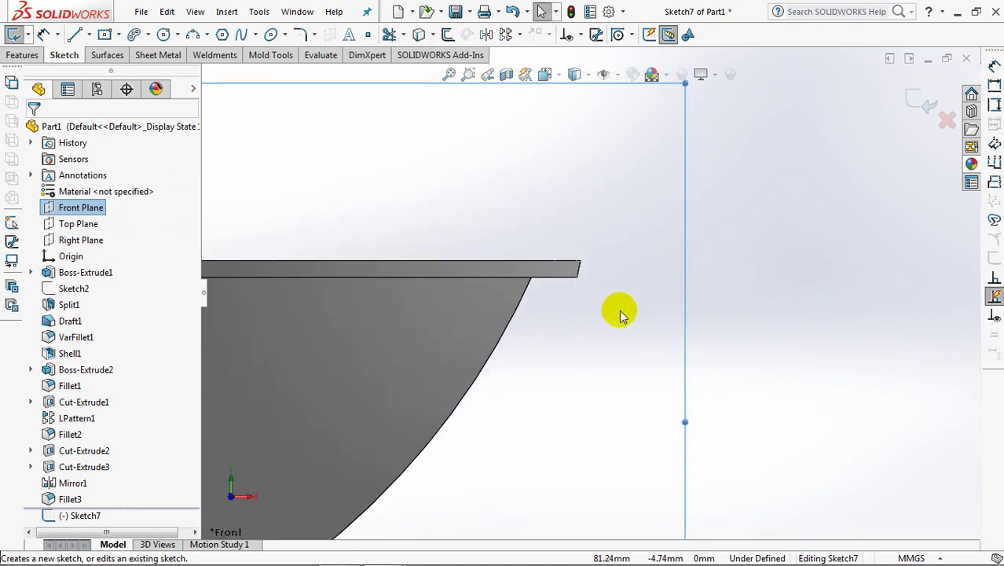
left_click(574, 73)
left_click(573, 181)
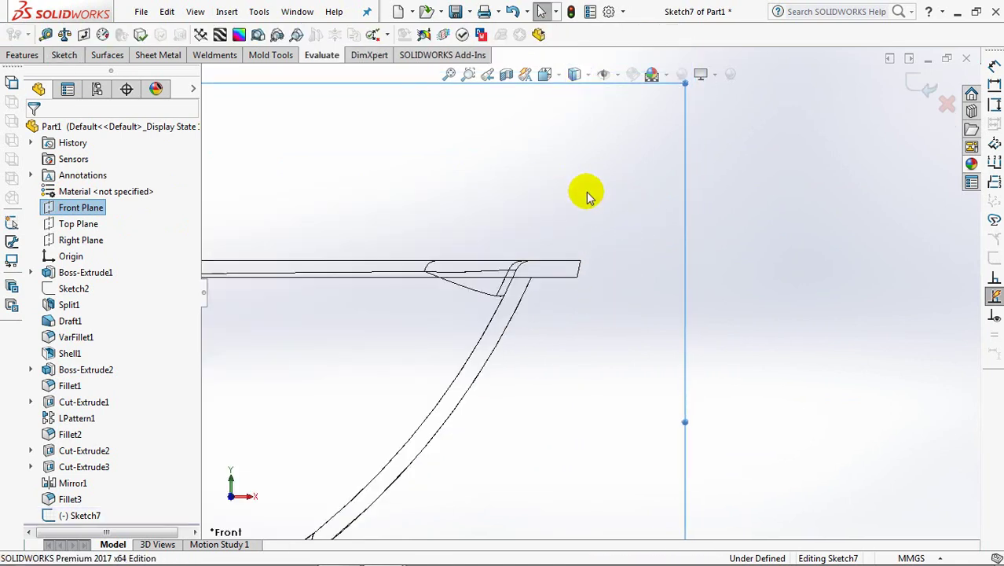
middle_click_drag(715, 232, 547, 266, "ctrl")
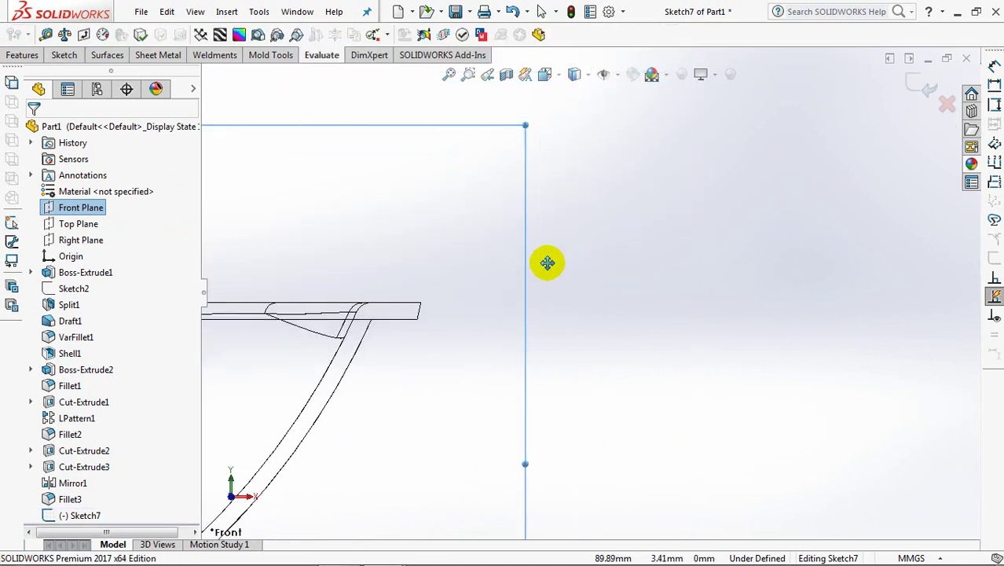
Step: Sketch two joined three-point arcs extending right from the lip, then select both for a relation
left_click(65, 57)
left_click(193, 35)
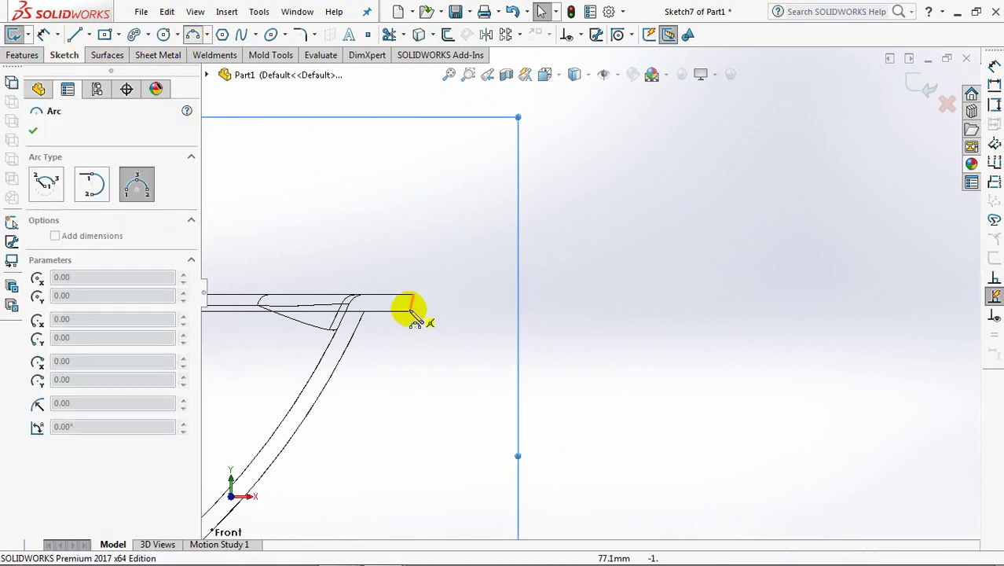
left_click(483, 300)
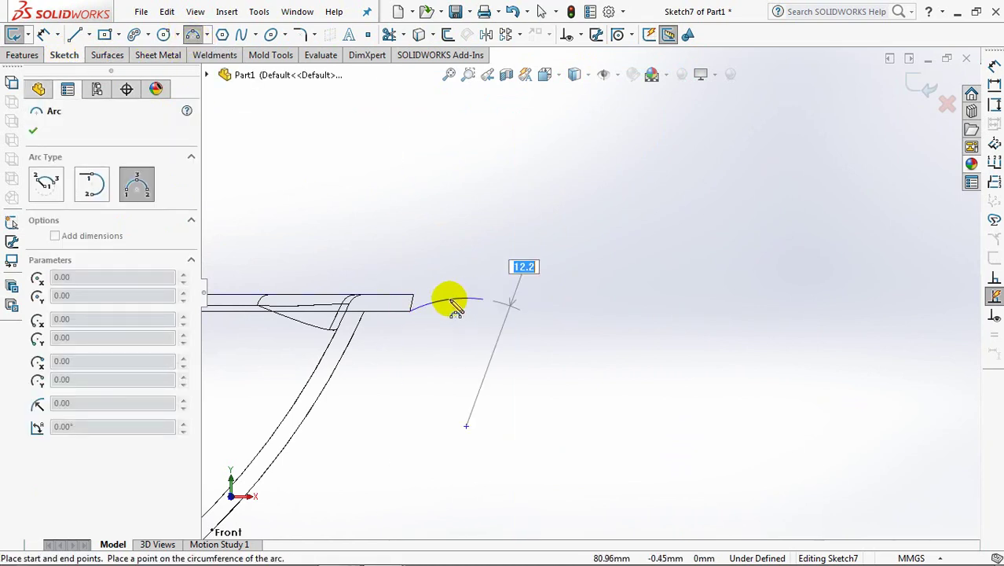
left_click(483, 299)
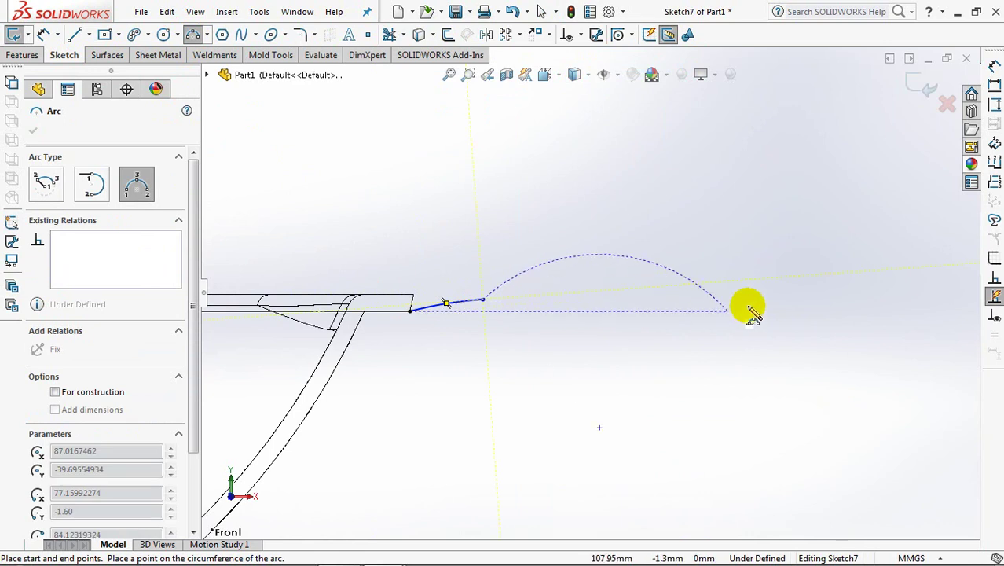
left_click(770, 293)
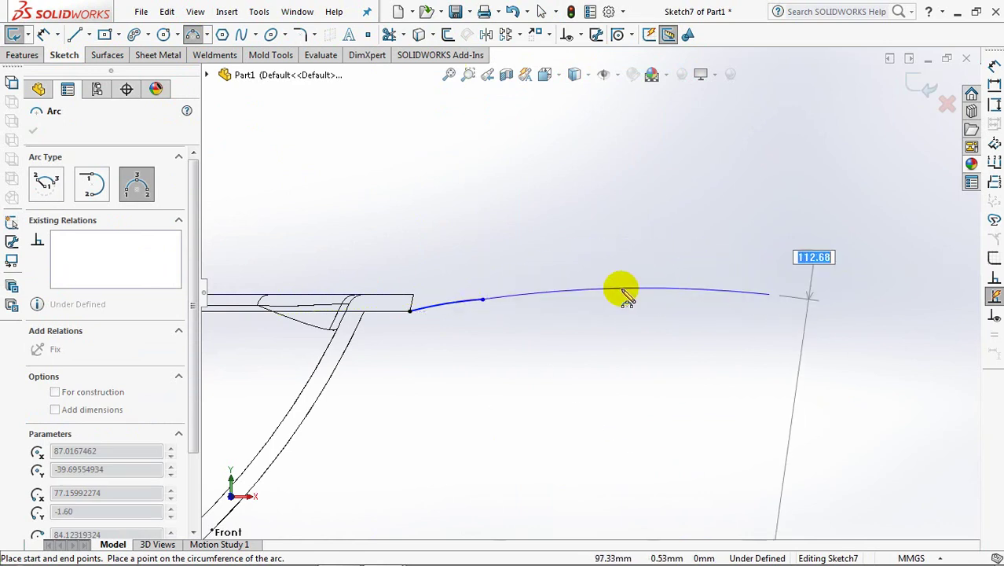
left_click(623, 293)
right_click(629, 293)
left_click(654, 299)
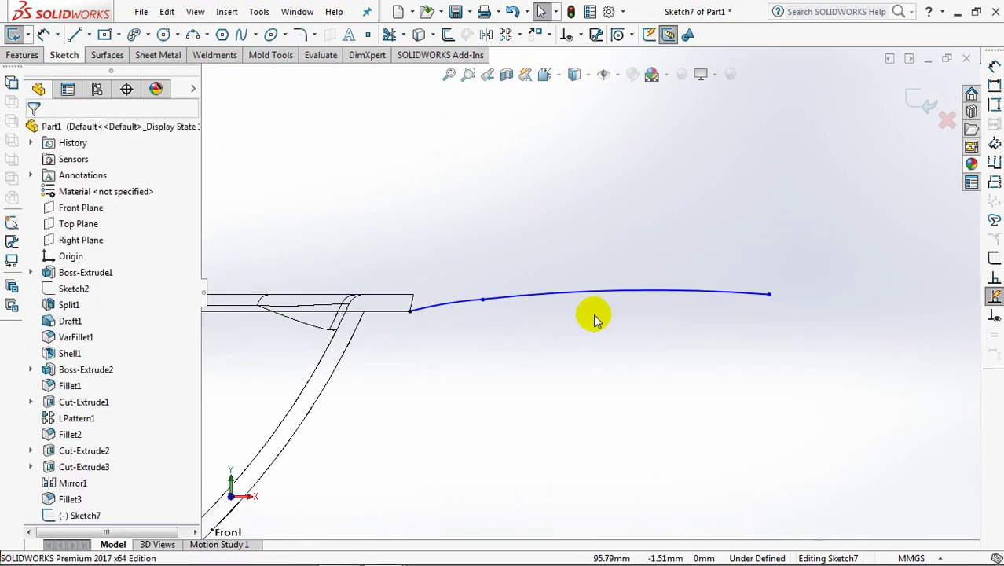
left_click(579, 34)
left_click(607, 69)
left_click(497, 297)
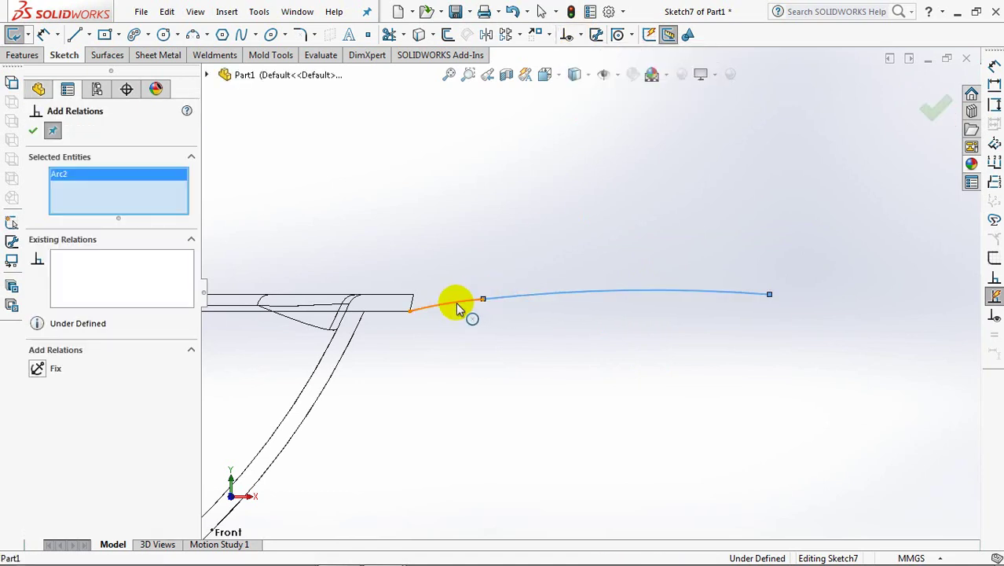
left_click(456, 304)
Step: Make the arcs tangent and draw a centerline extending right from the arc end
left_click(32, 135)
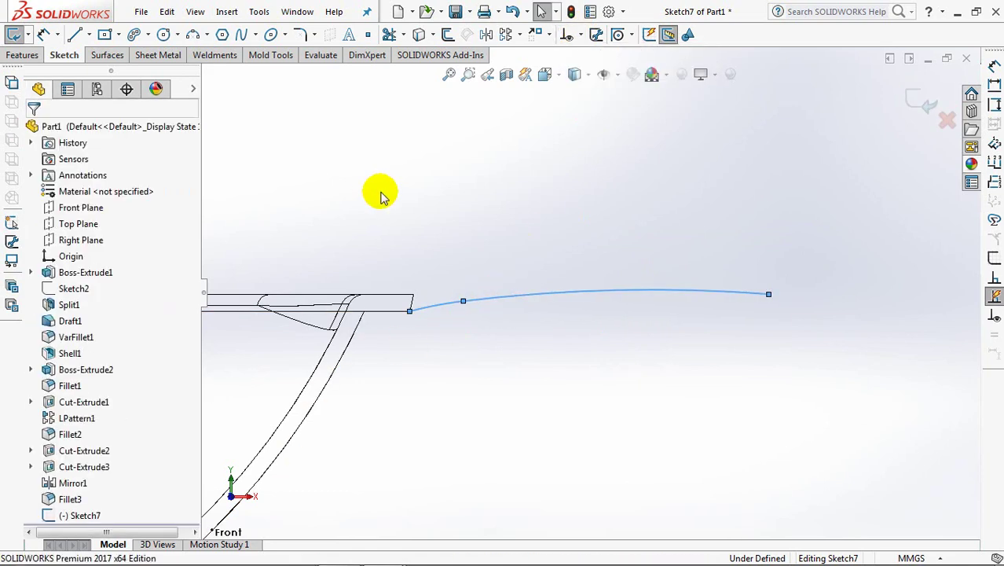
left_click(89, 35)
left_click(106, 67)
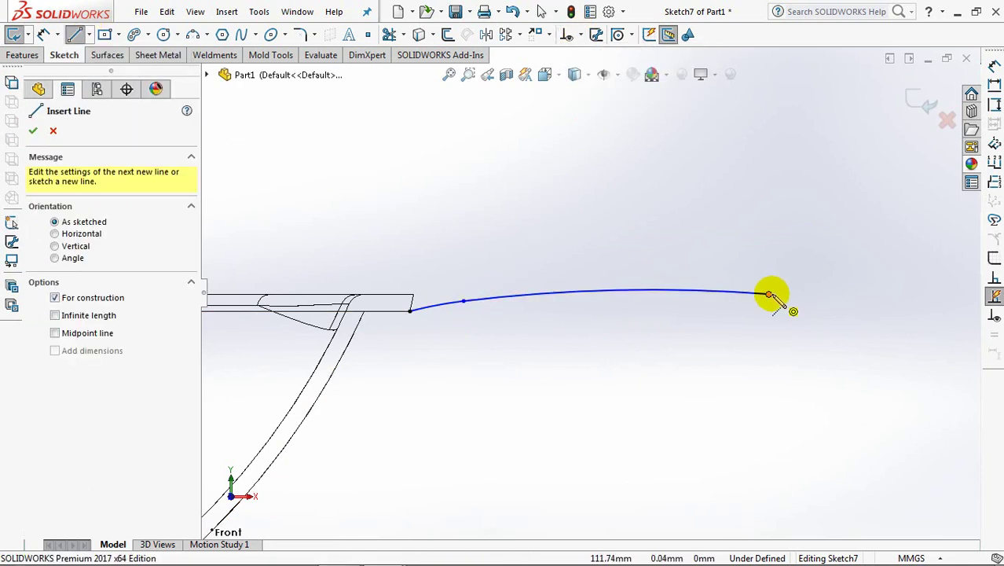
left_click(768, 294)
left_click(900, 294)
right_click(902, 297)
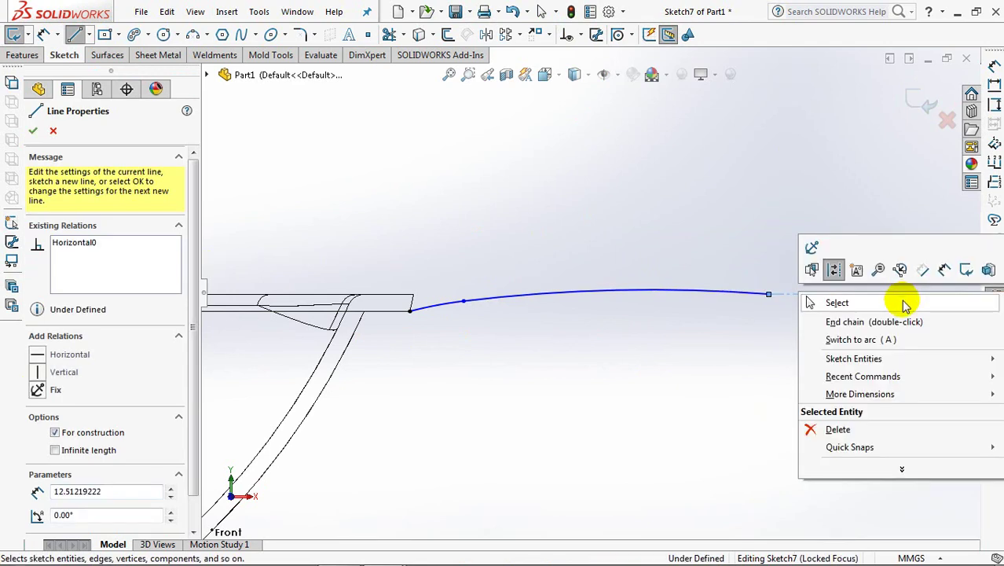
left_click(904, 301)
Step: Align the centerline with the lip's top edge
left_click(755, 292)
left_click(825, 294, "ctrl")
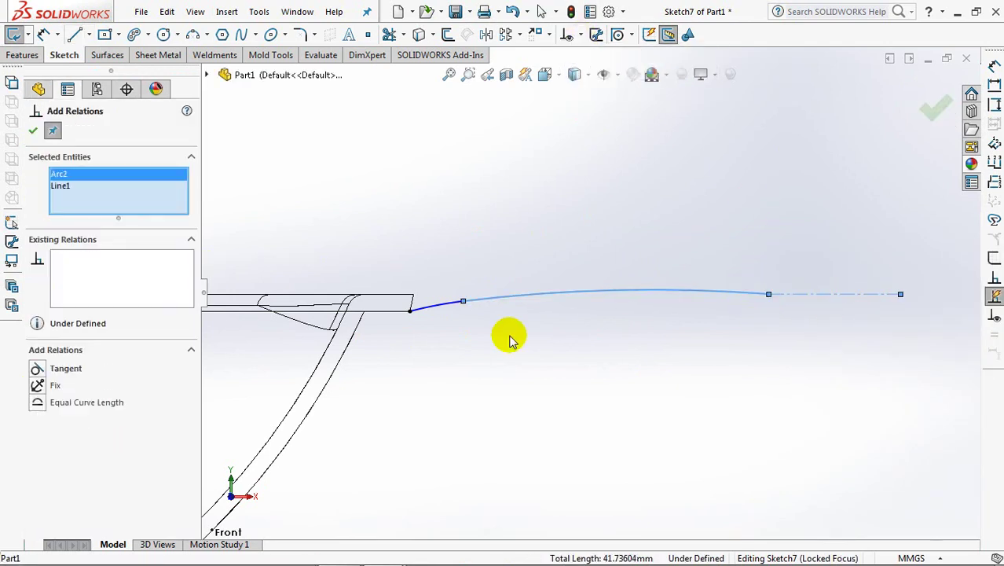
left_click(392, 296)
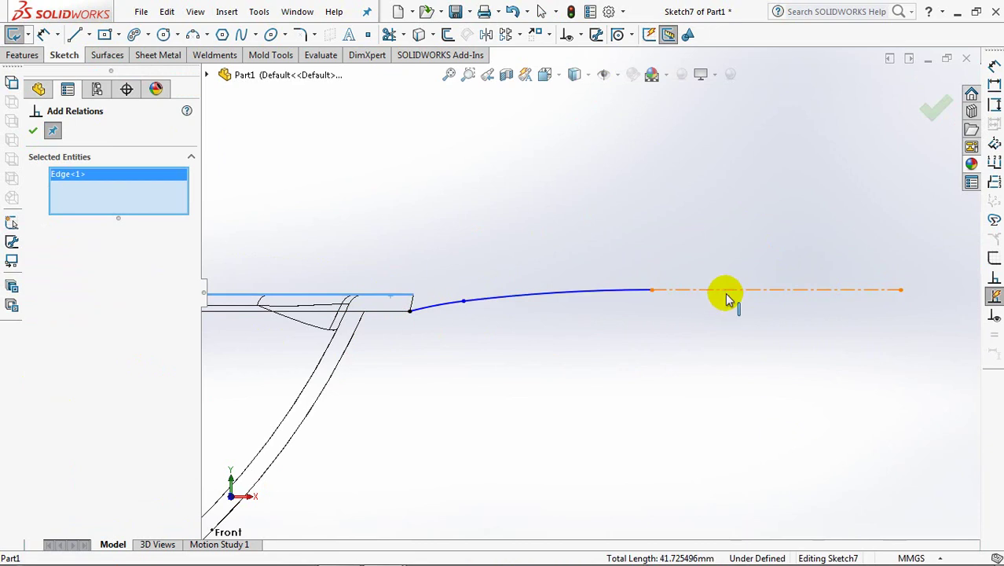
left_click(729, 291, "ctrl")
left_click(33, 130)
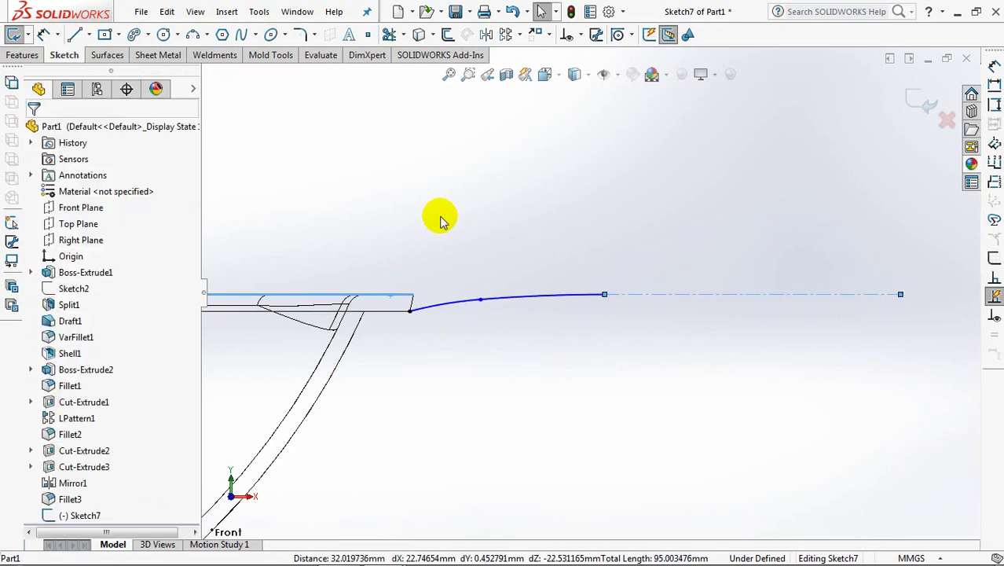
Step: Add a 5 mm horizontal dimension at the arc junction and stretch the second arc
left_click(480, 300)
left_click(410, 311)
left_click(445, 362)
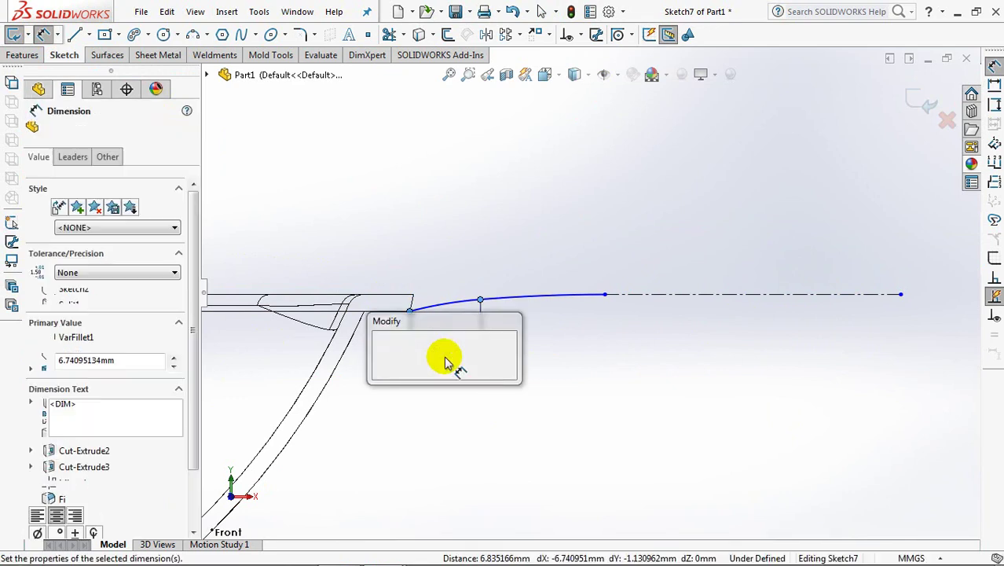
type("5")
key("Return")
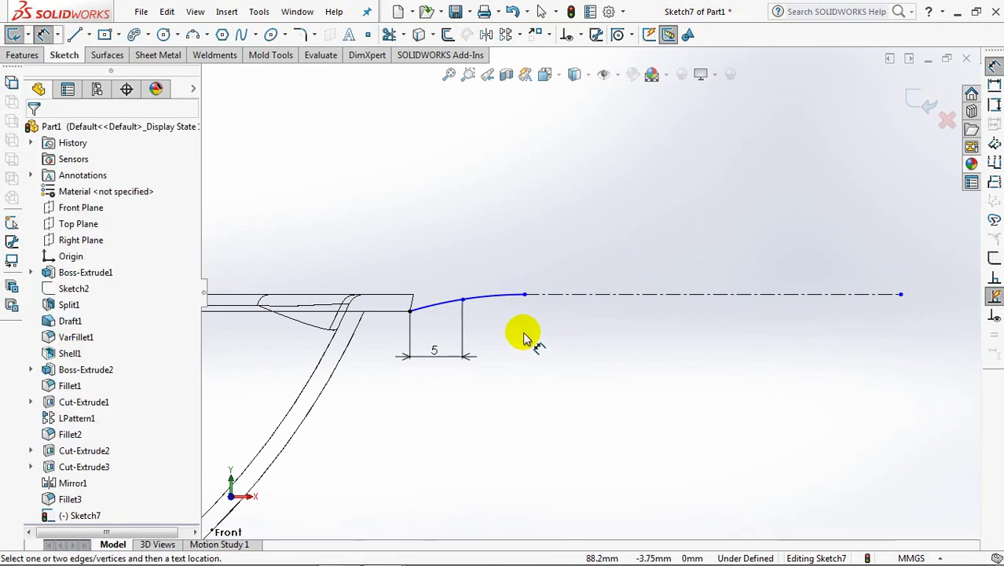
left_click(44, 34)
left_click_drag(525, 294, 649, 299)
left_click(462, 295)
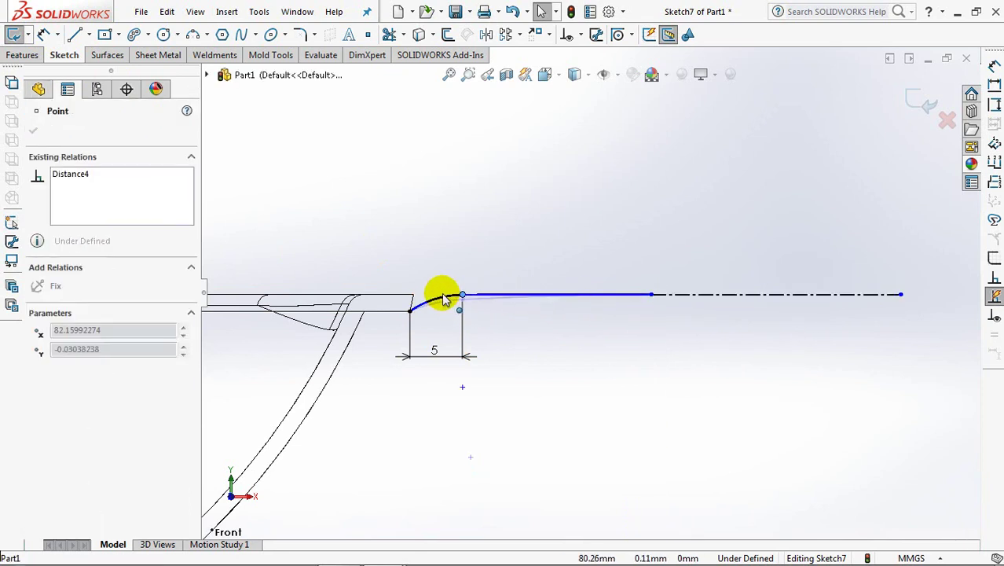
left_click(540, 363)
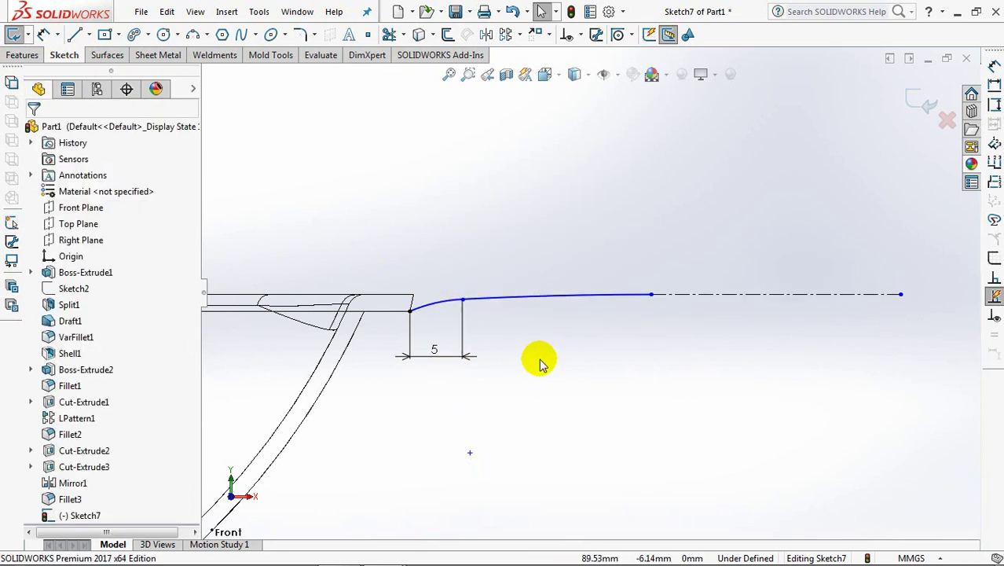
Step: Dimension the arc chain's overall length to 30 mm and the first arc to R10
left_click(48, 39)
left_click(650, 297)
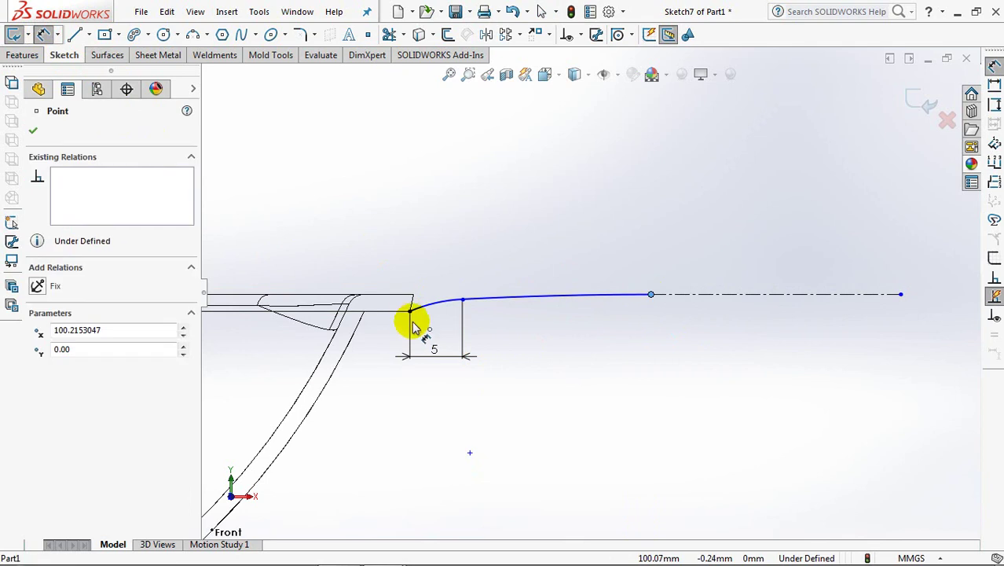
left_click(409, 311)
left_click(529, 397)
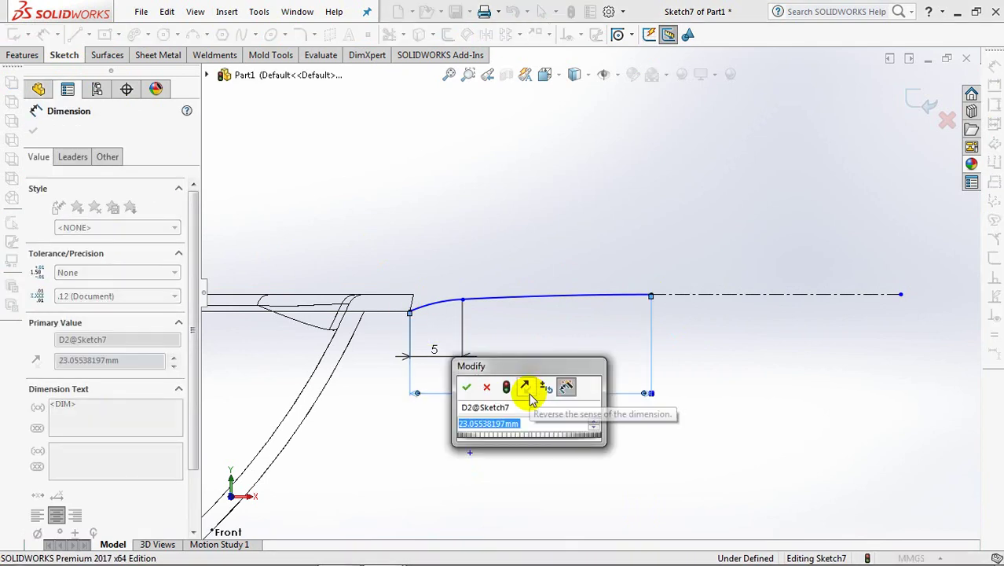
type("30")
left_click(464, 386)
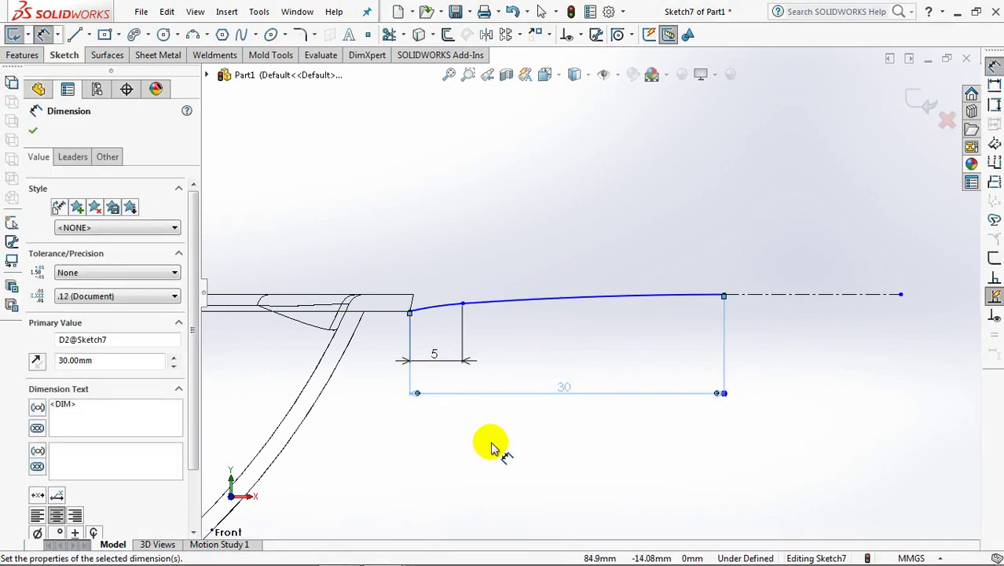
left_click(448, 306)
left_click(428, 250)
type("10")
left_click(362, 238)
left_click(346, 236)
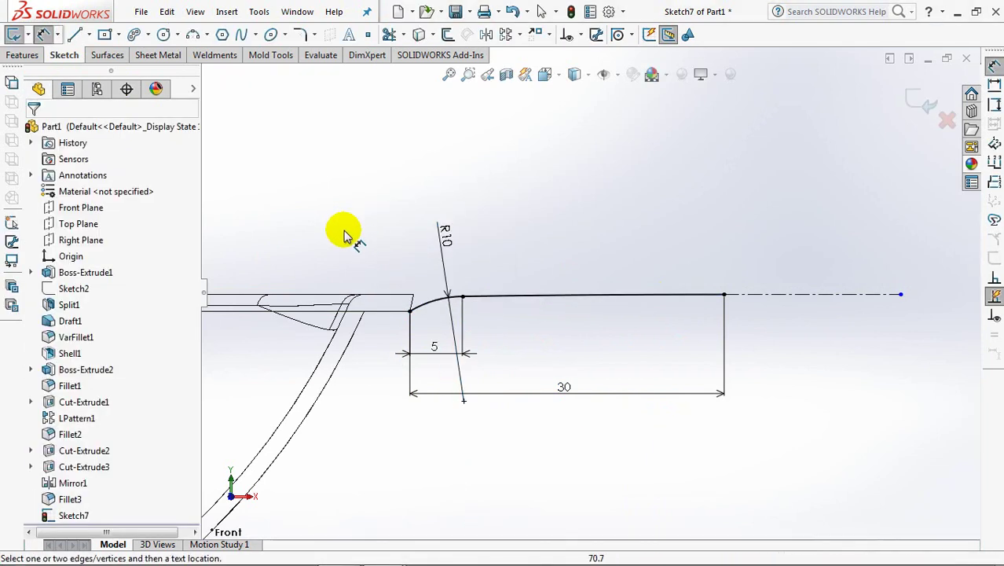
left_click(44, 34)
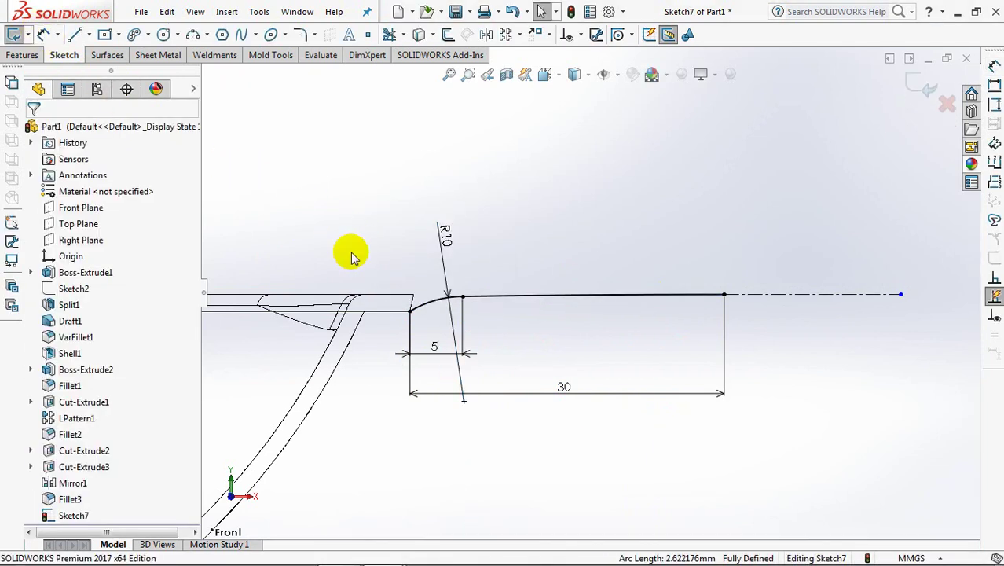
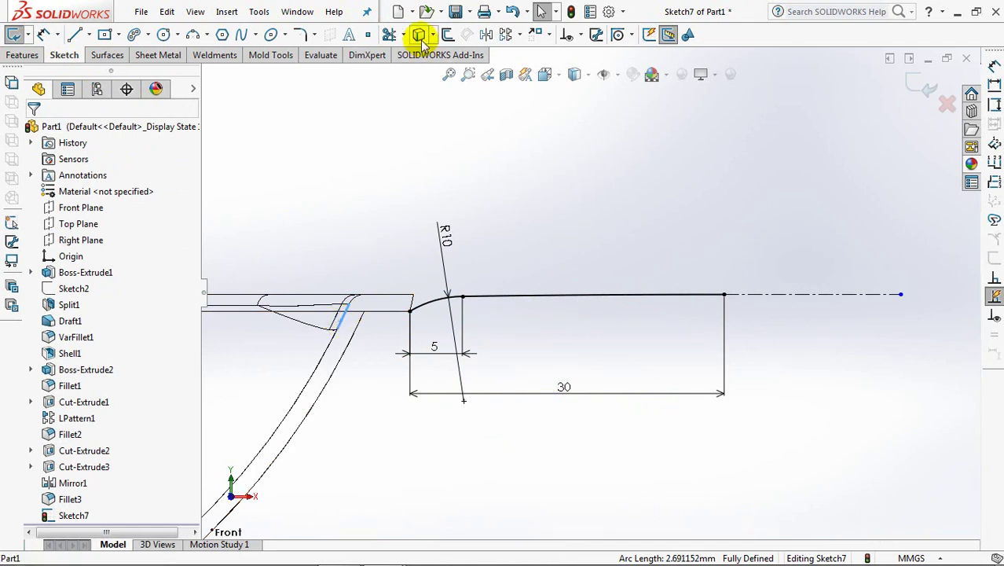
Step: Drag the slanted line's top endpoint up so it extends above the scoop rim
left_click(384, 306)
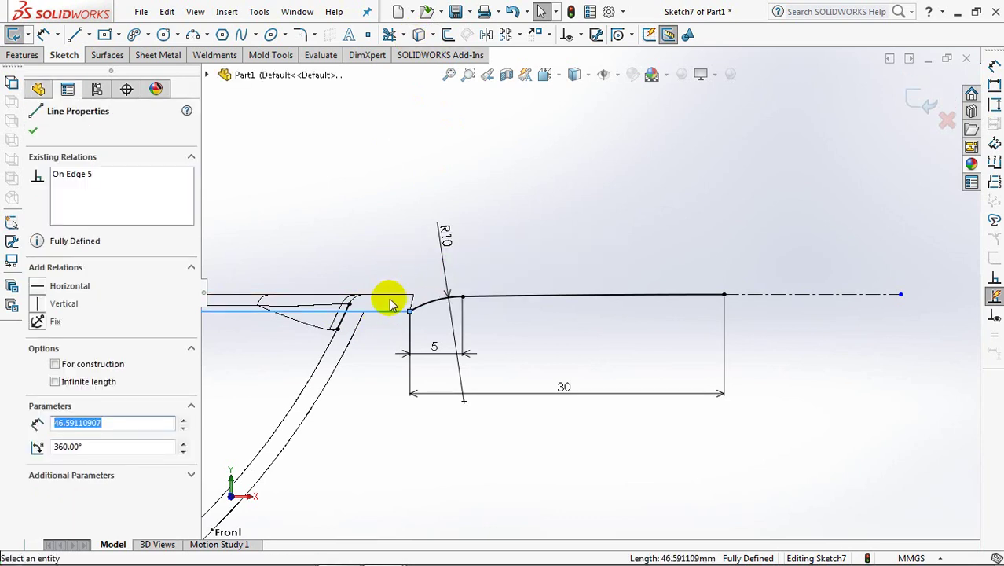
key("Escape")
left_click(388, 35)
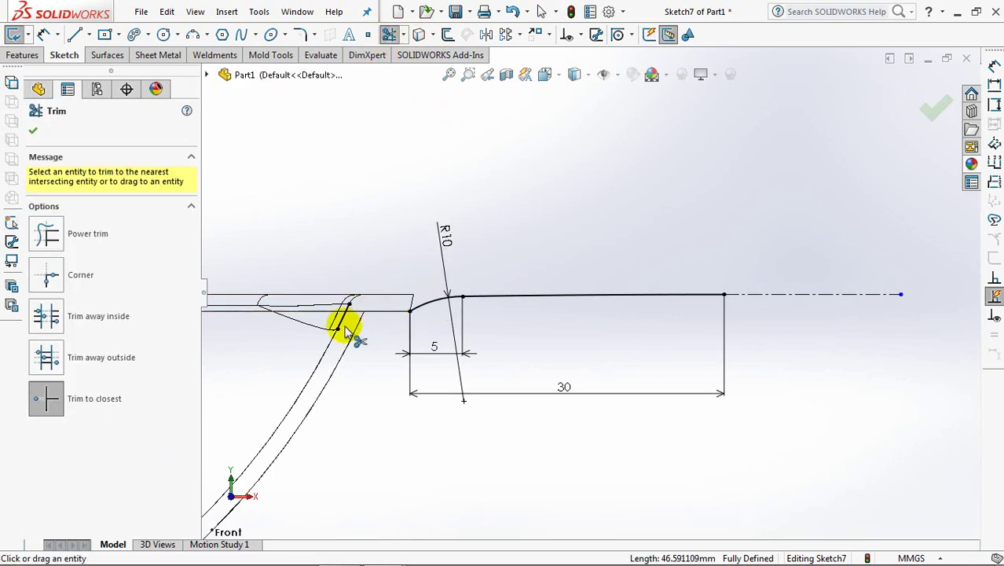
key("Escape")
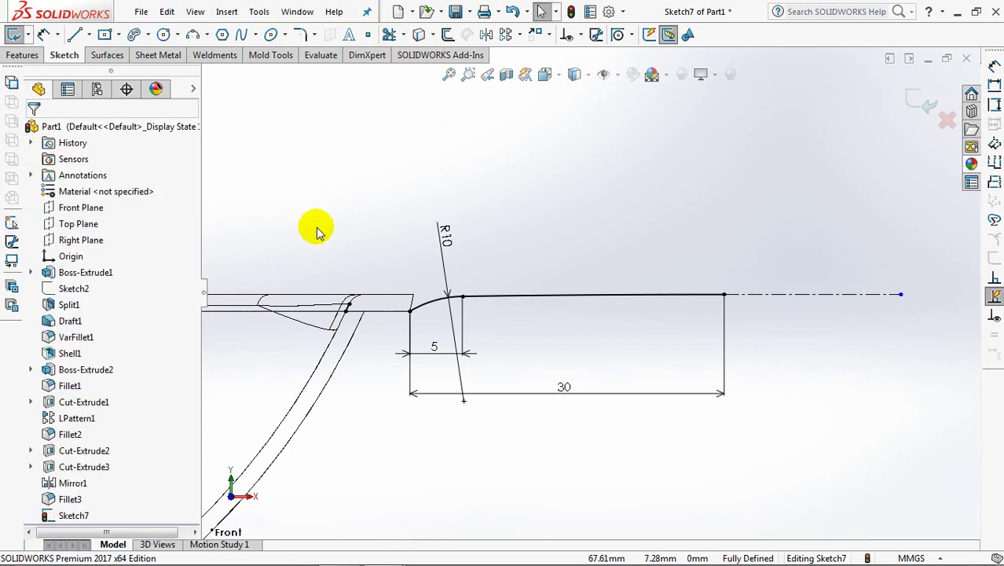
left_click_drag(357, 294, 365, 264)
left_click(336, 206)
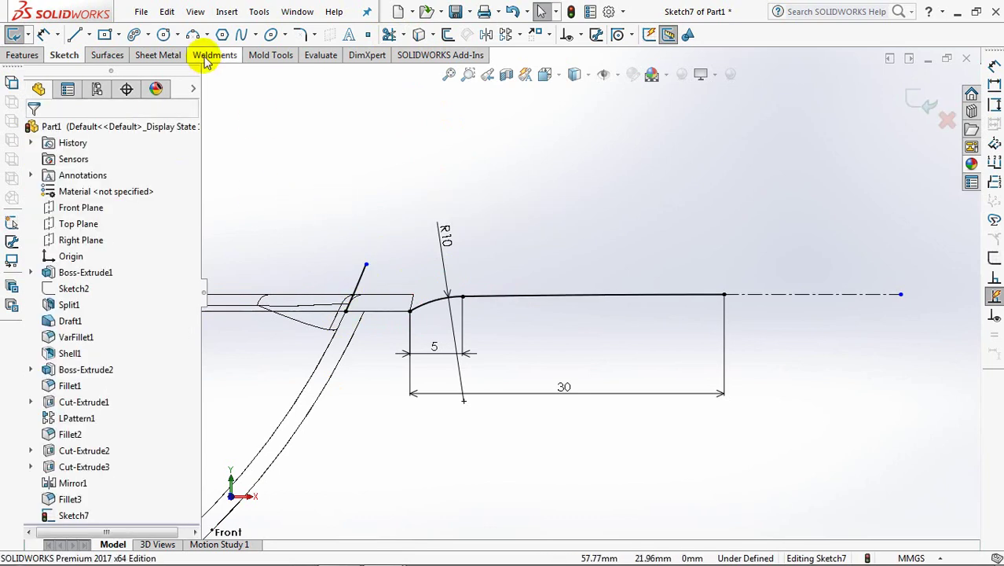
Step: Draw a 3-point arc starting from the slanted line's top end
left_click(193, 35)
left_click(365, 265)
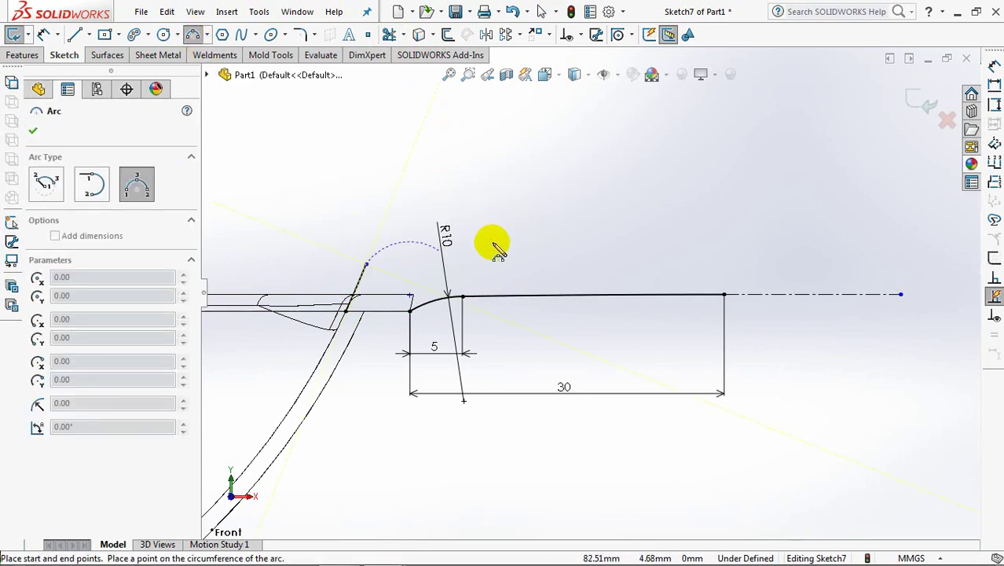
left_click(724, 197)
left_click(609, 200)
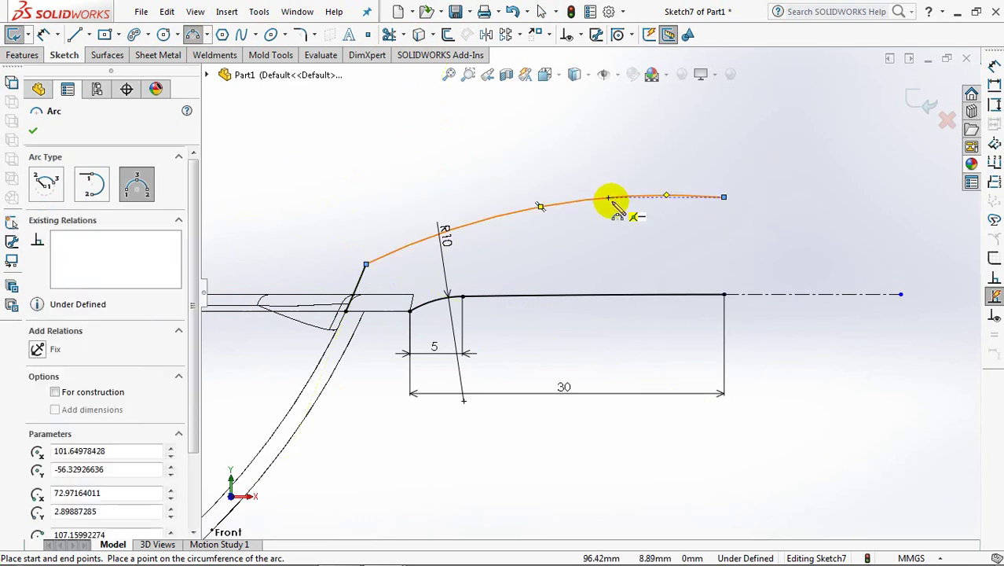
right_click(609, 203)
left_click(637, 219)
Step: Align the arc's end point vertically with the centerline's end point
left_click(580, 39)
left_click(605, 69)
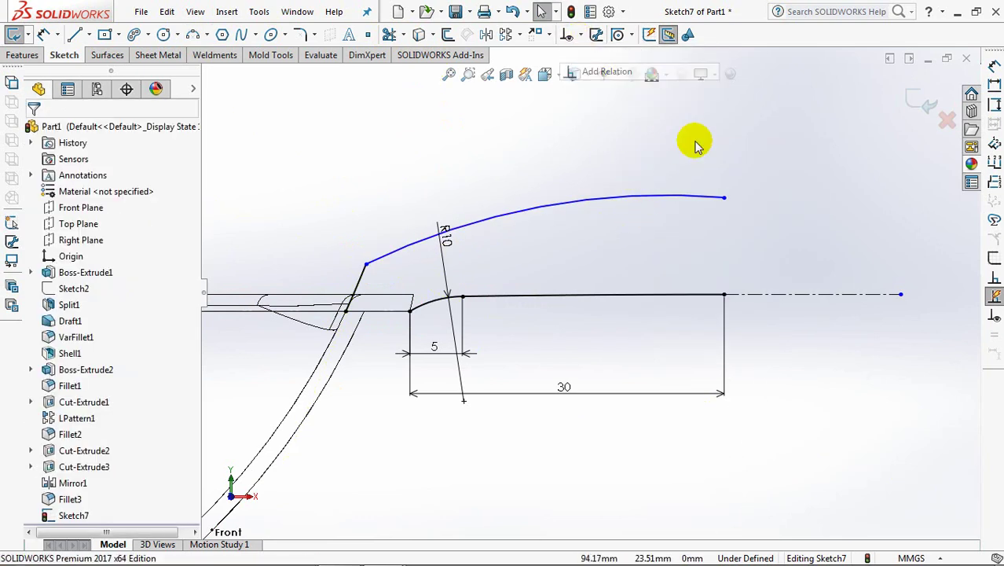
left_click(723, 197)
left_click(724, 294)
left_click(32, 130)
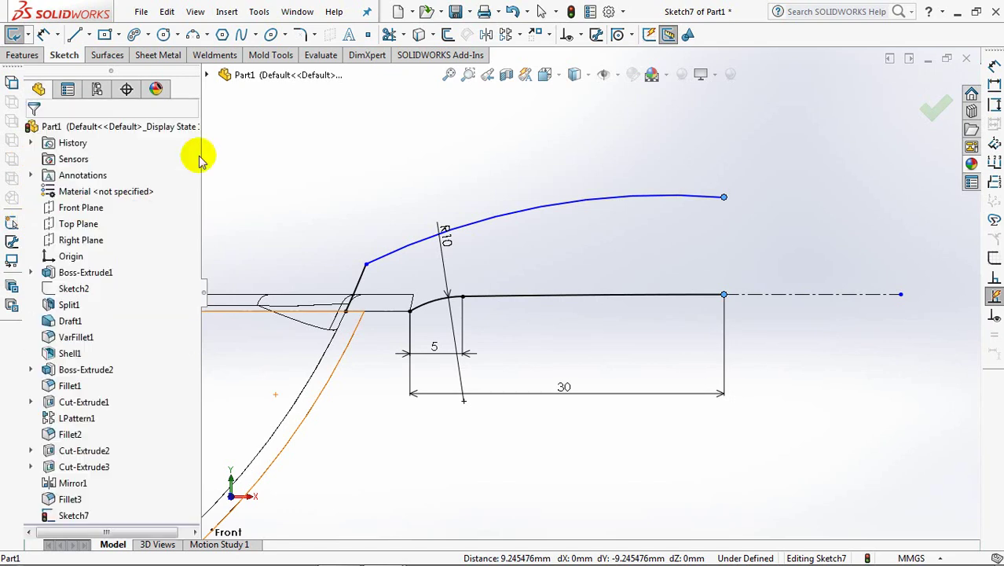
Step: Dimension the arc's end point 15 mm above the lower centerline
left_click(43, 35)
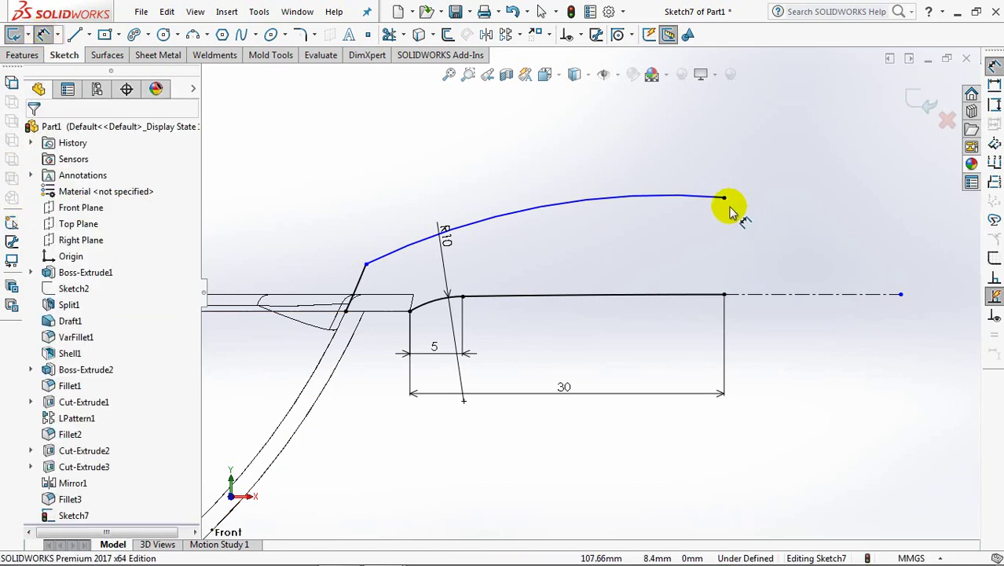
left_click(724, 197)
left_click(751, 294)
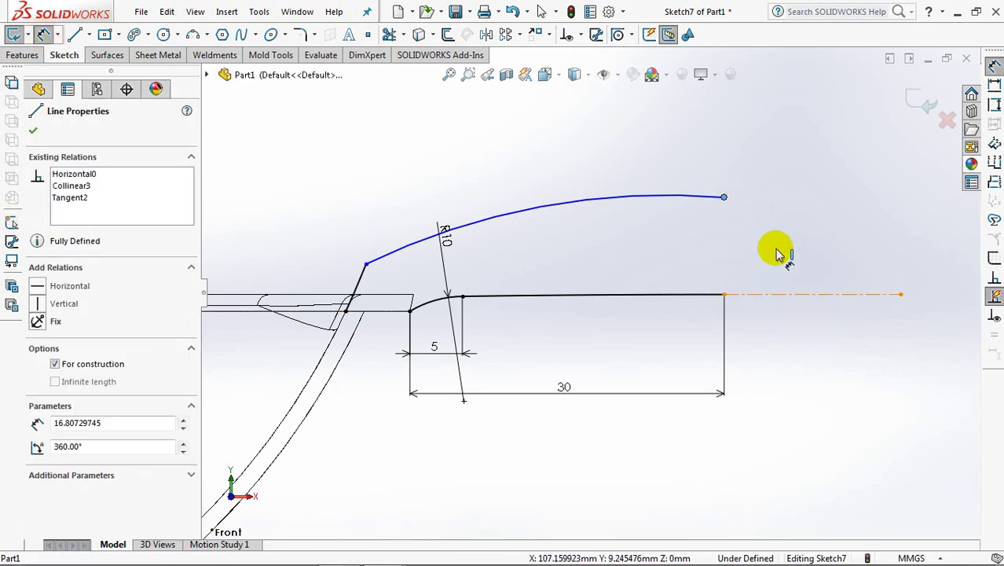
left_click(777, 253)
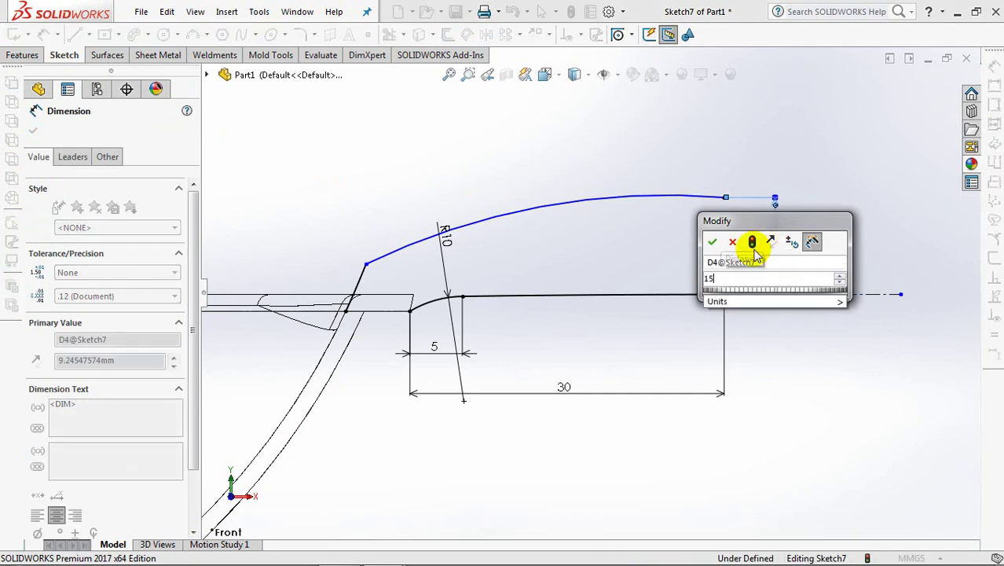
left_click(711, 246)
key("Escape")
Step: Draw a horizontal centerline from the arc's end point, extending it to the right
left_click(88, 35)
left_click(110, 71)
left_click(724, 138)
left_click(819, 139)
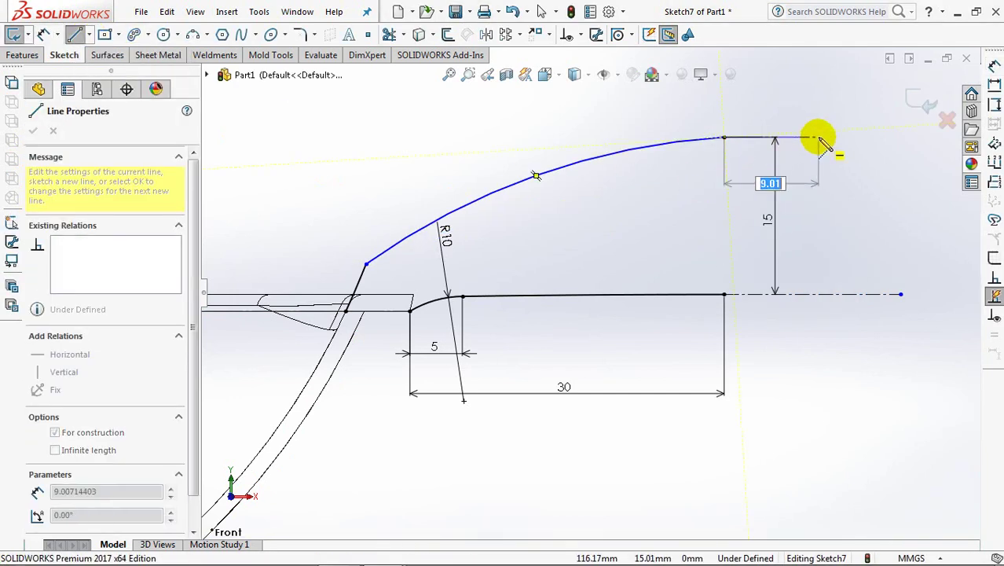
key("Escape")
left_click_drag(820, 138, 899, 145)
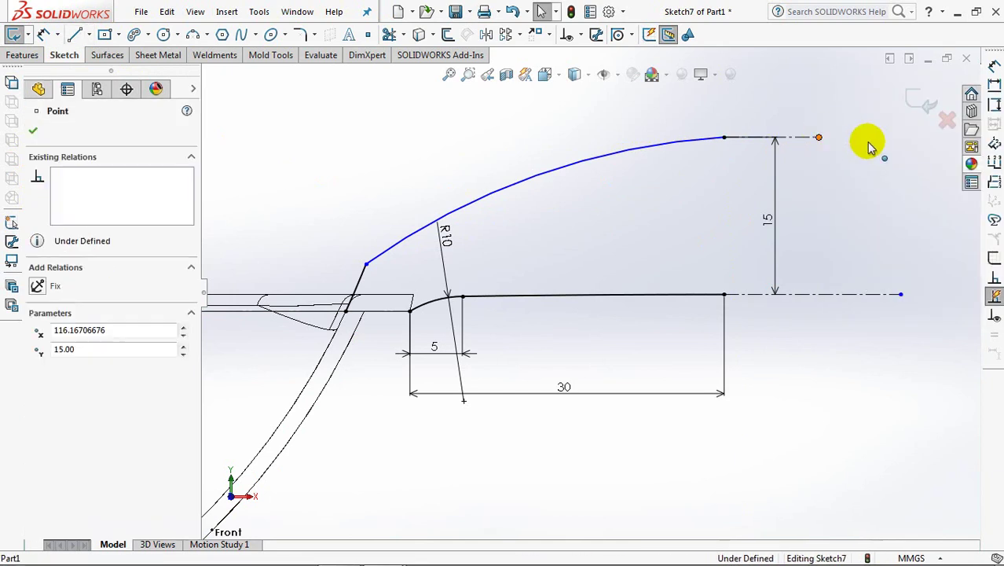
left_click(861, 177)
Step: Make the upper arc tangent to the new centerline
left_click(581, 36)
left_click(605, 69)
left_click(800, 138)
left_click(688, 141)
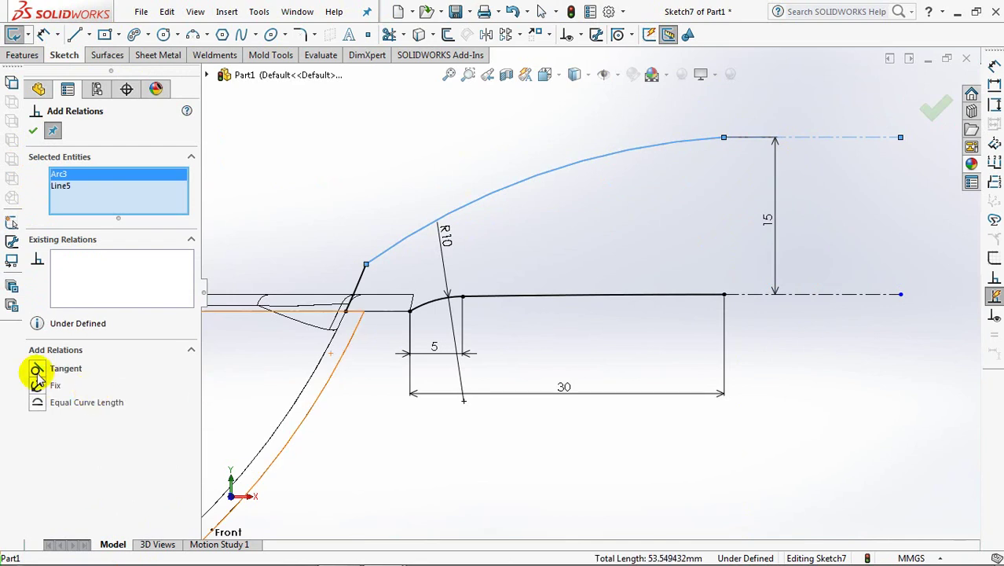
left_click(37, 371)
left_click(32, 130)
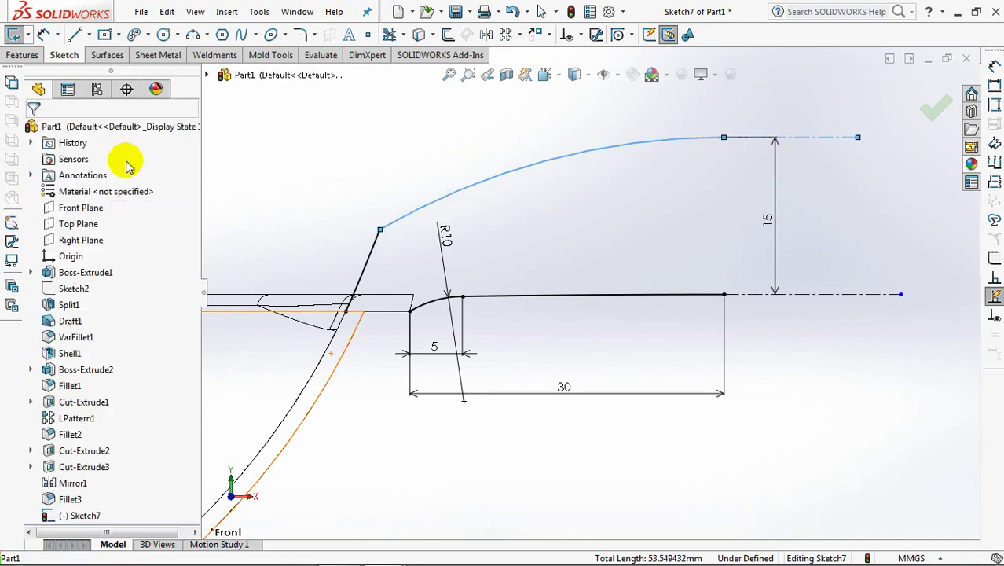
Step: Round the corner between the slanted line and the arc with an R15 sketch fillet
left_click(302, 37)
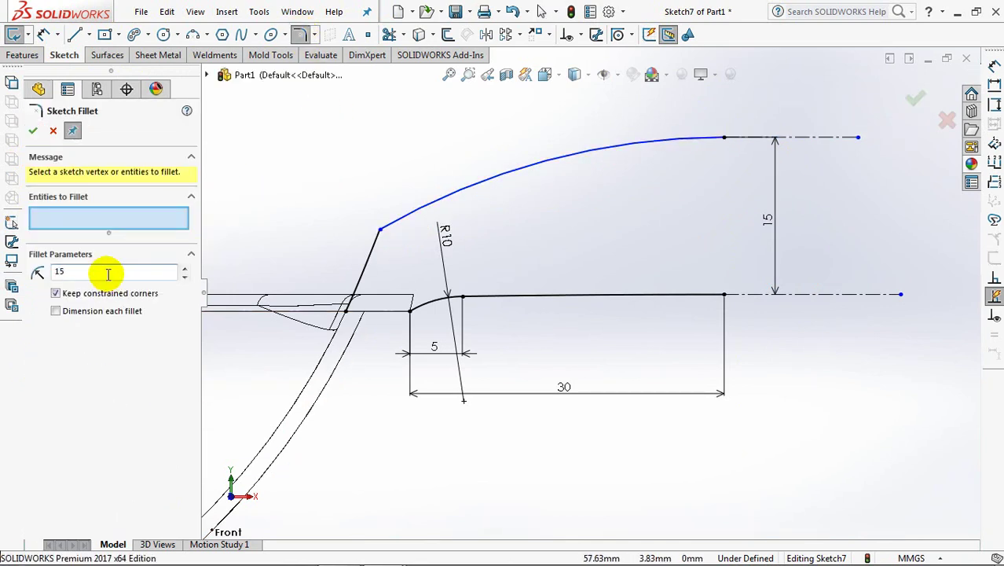
left_click(365, 258)
left_click(414, 217)
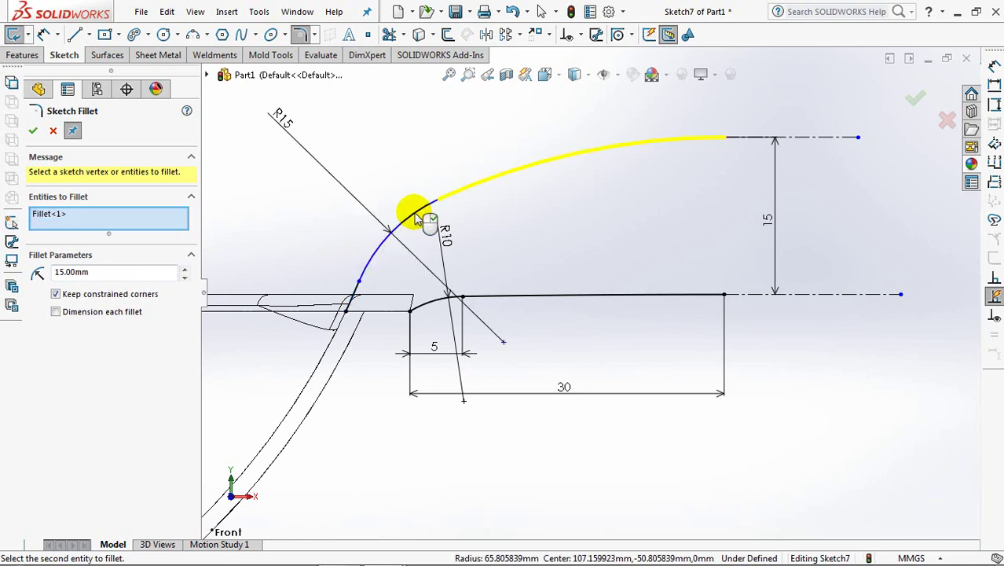
left_click(34, 131)
Step: Dimension the upper arc's radius to R60 and exit Sketch7
left_click(43, 33)
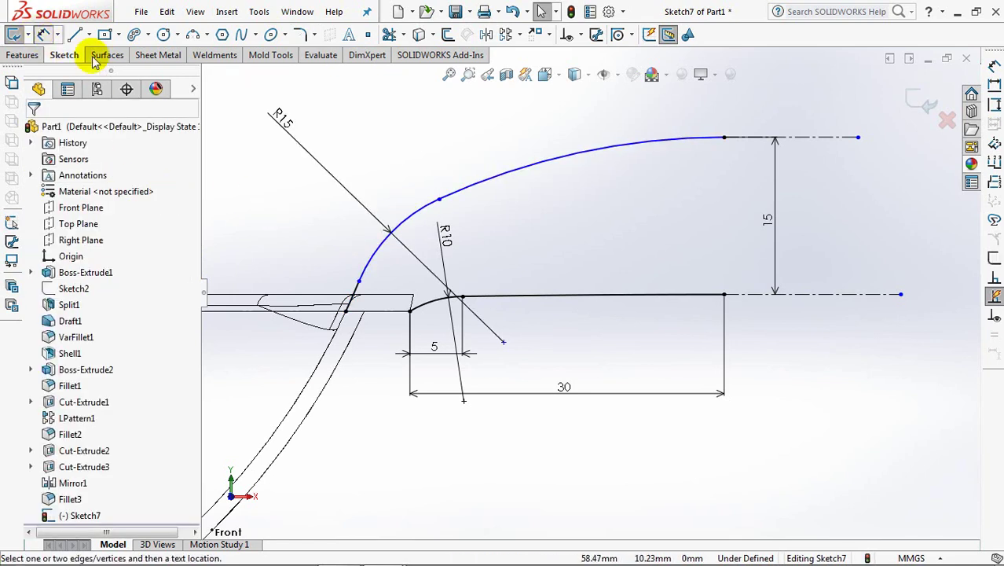
left_click(523, 166)
left_click(564, 208)
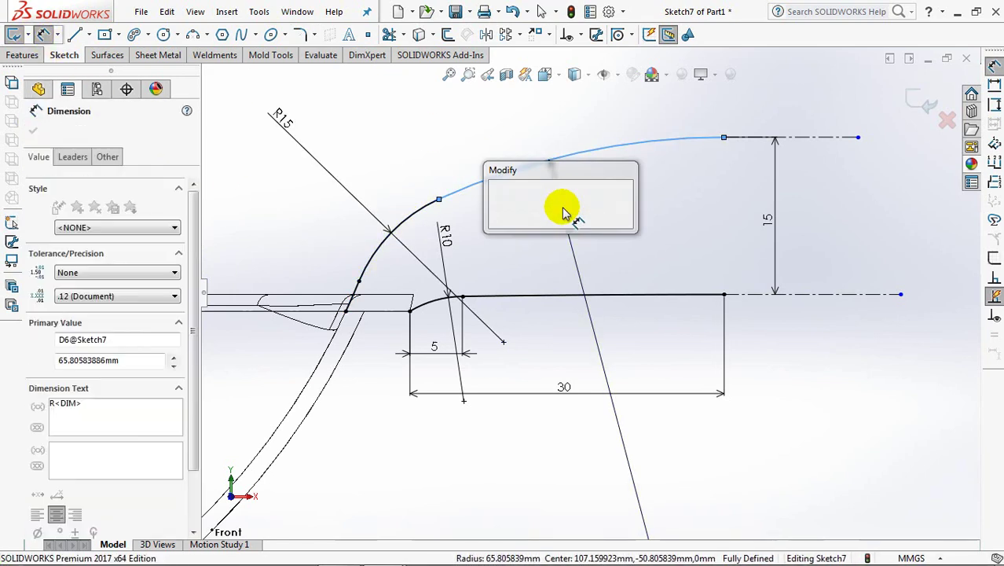
type("60")
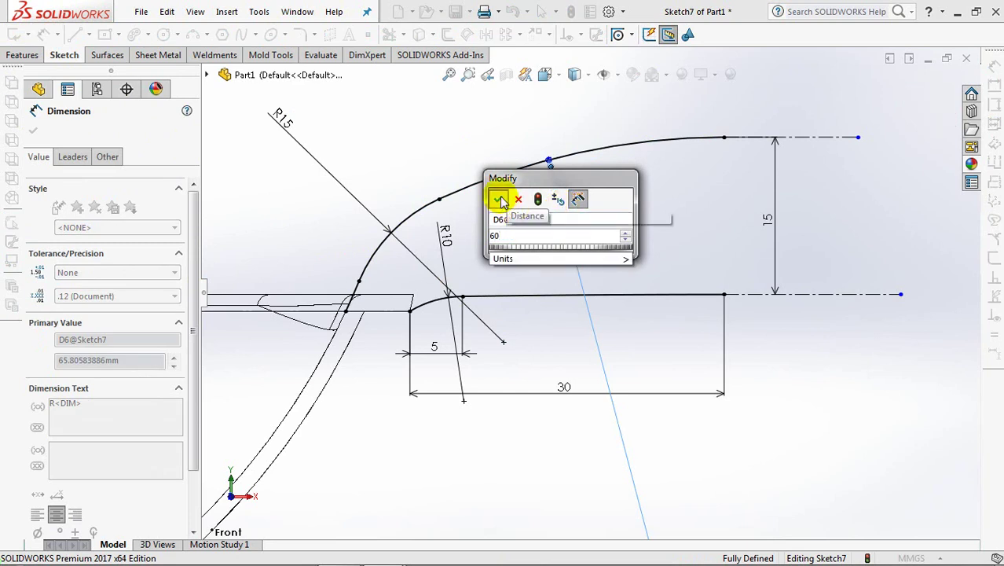
left_click(498, 199)
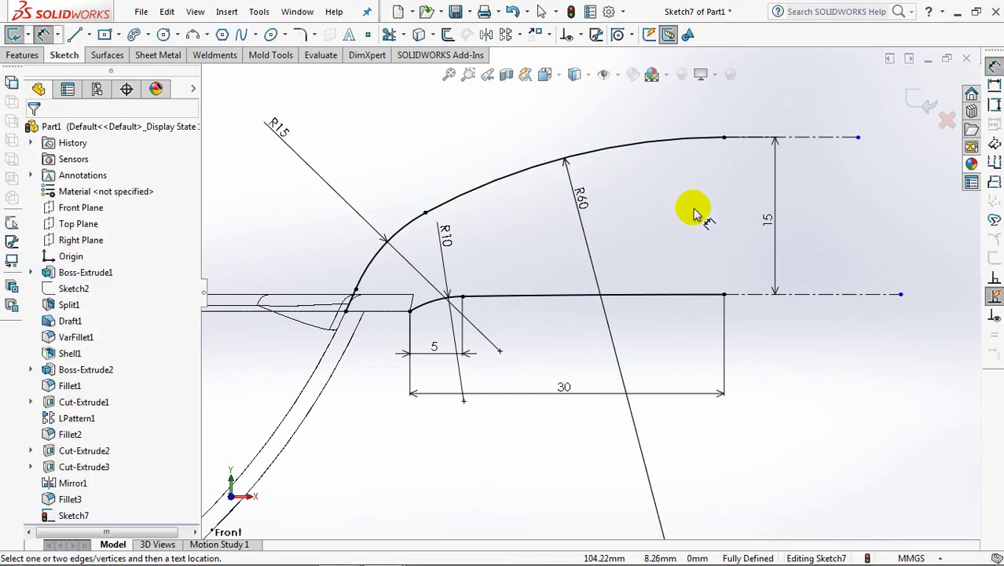
scroll(691, 216, "up", 2)
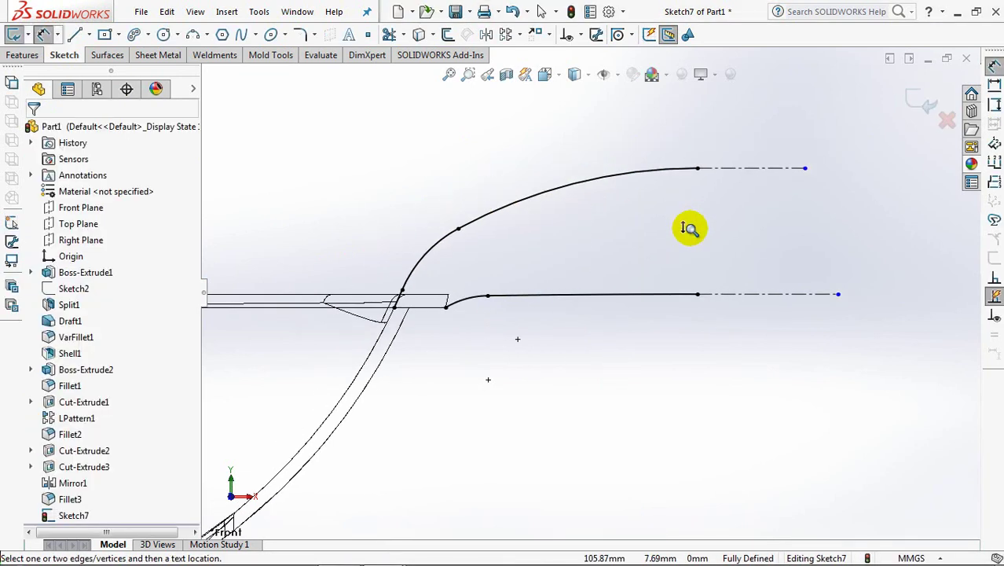
left_click(916, 100)
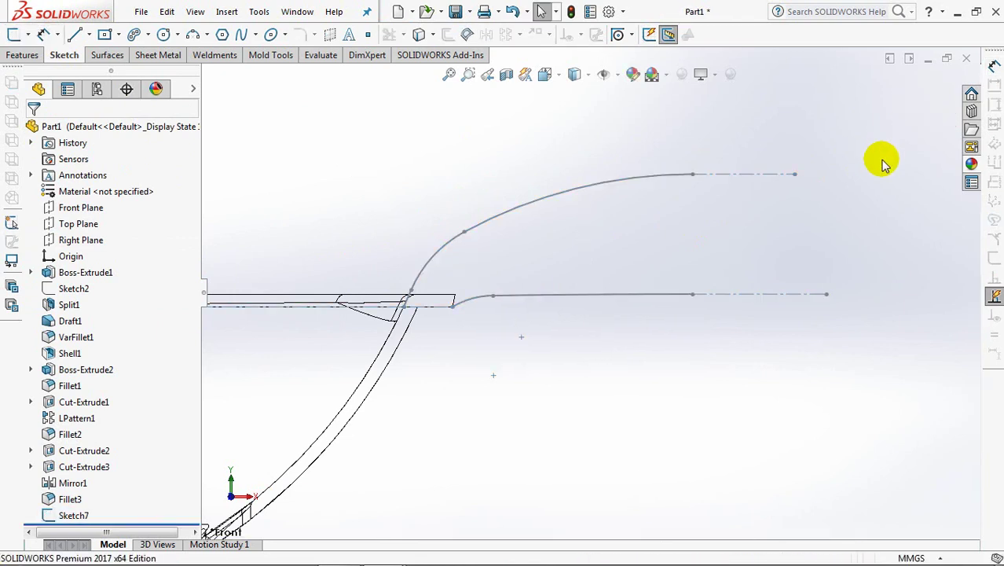
Step: Orbit to see the whole scoop and display it shaded with edges
scroll(862, 264, "up", 3)
mouse_move(821, 302)
middle_mouse_down()
mouse_move(759, 341)
mouse_move(719, 393)
mouse_move(712, 386)
middle_mouse_up()
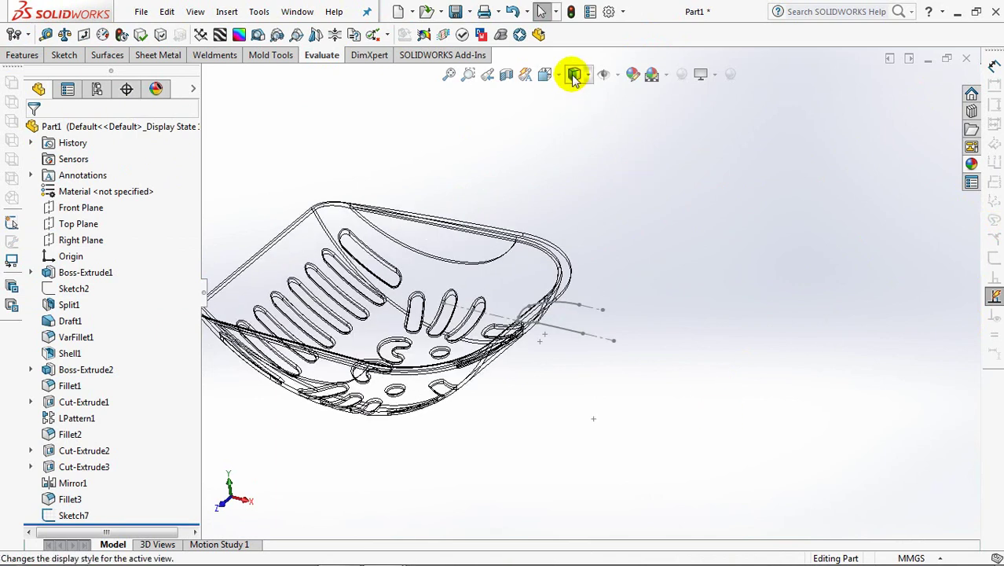
left_click(575, 74)
left_click(575, 92)
Step: Create Plane1 from Right Plane through the centerline's end point
left_click(24, 61)
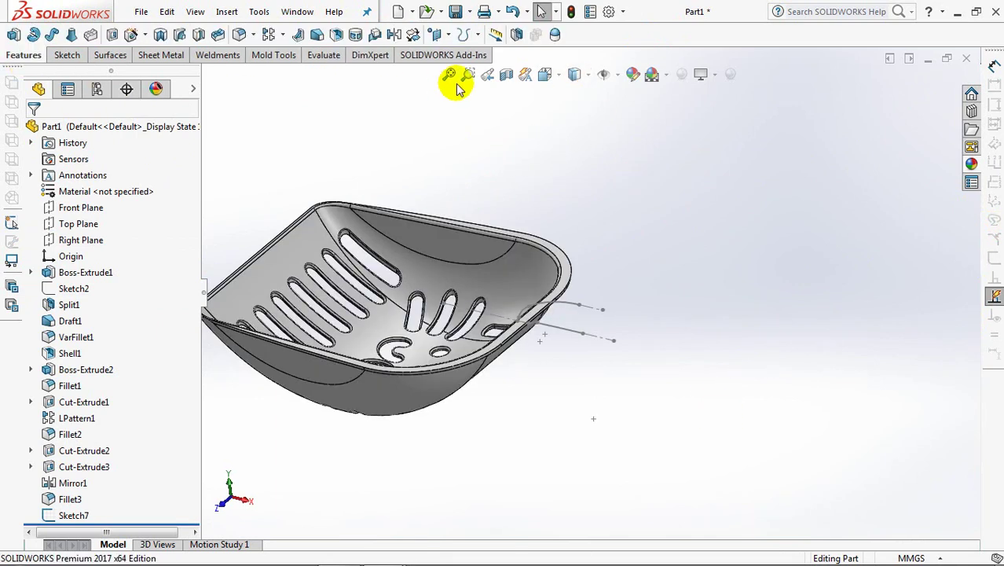
left_click(515, 35)
left_click(510, 56)
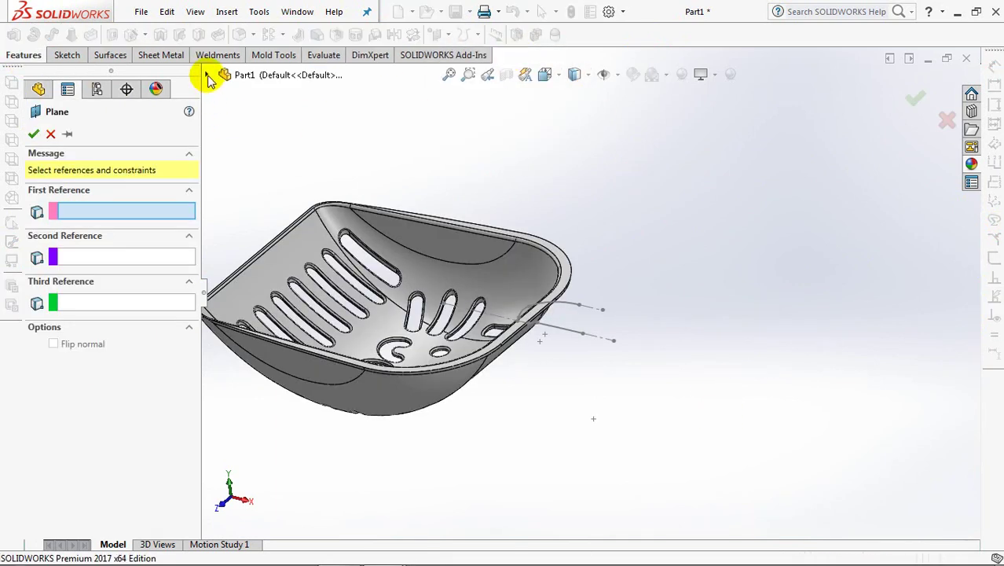
left_click(207, 74)
left_click(271, 189)
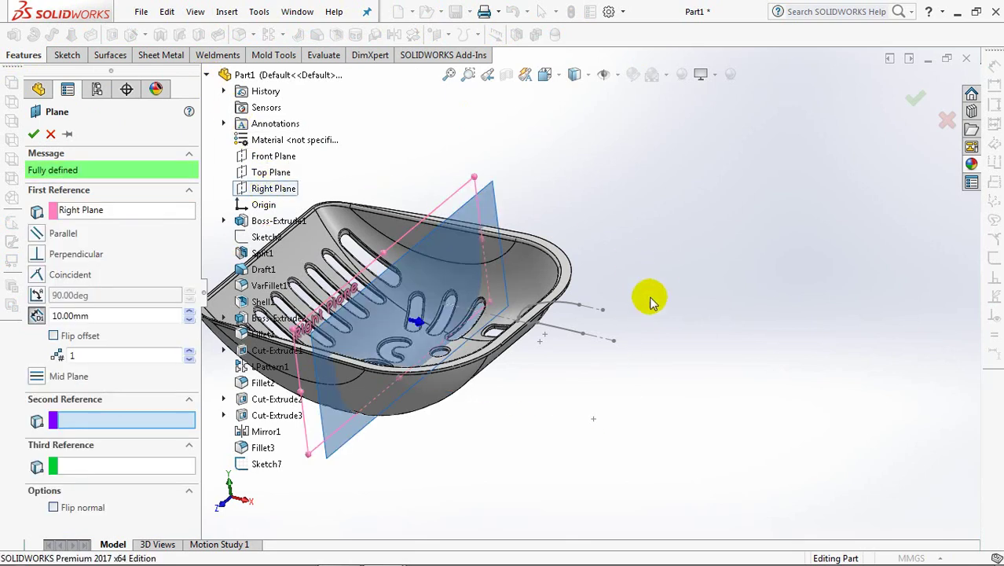
left_click(583, 336)
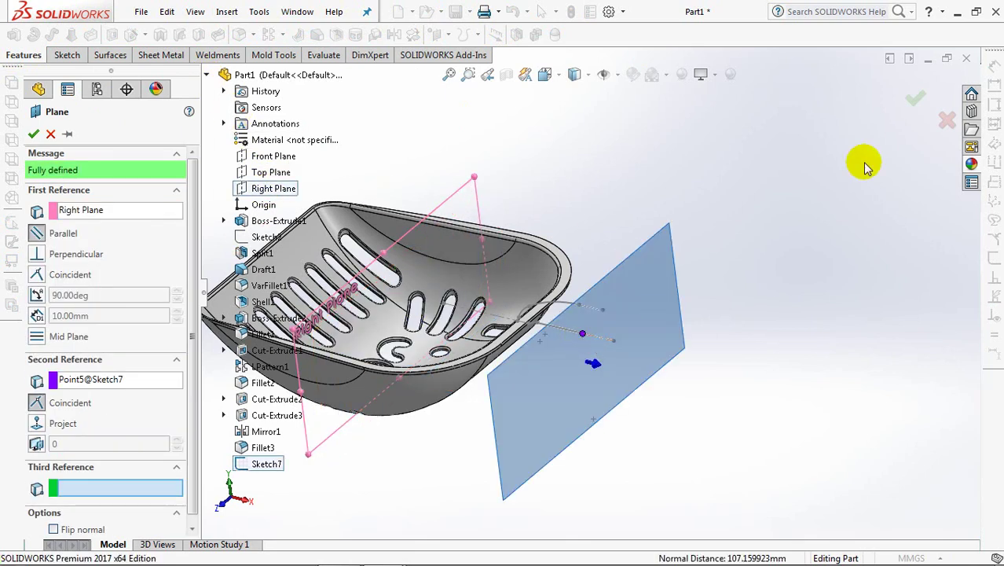
left_click(915, 98)
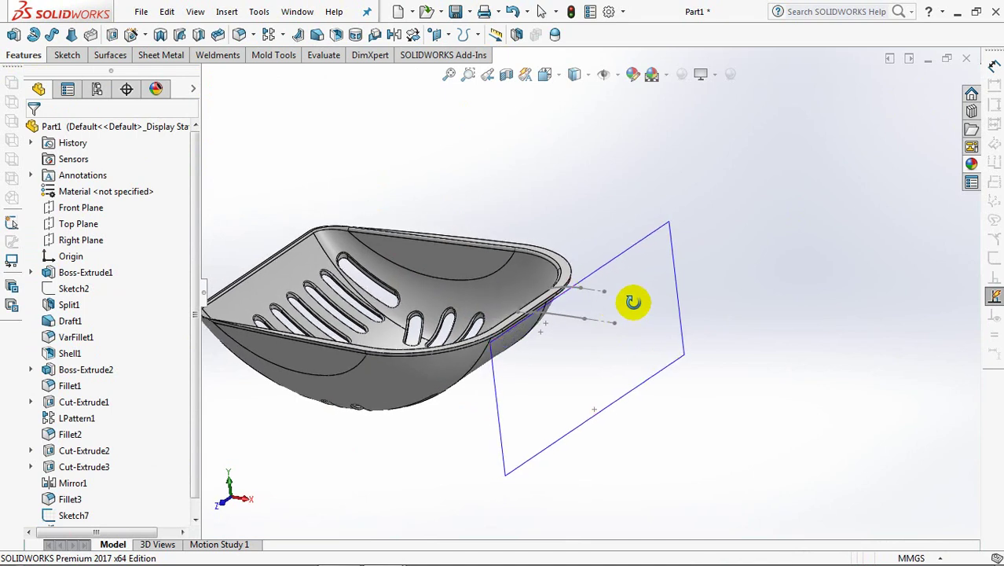
Step: Start a sketch on Plane1 and draw a vertical 15 mm construction line
scroll(632, 301, "down", 3)
scroll(619, 262, "down", 3)
left_click(632, 221)
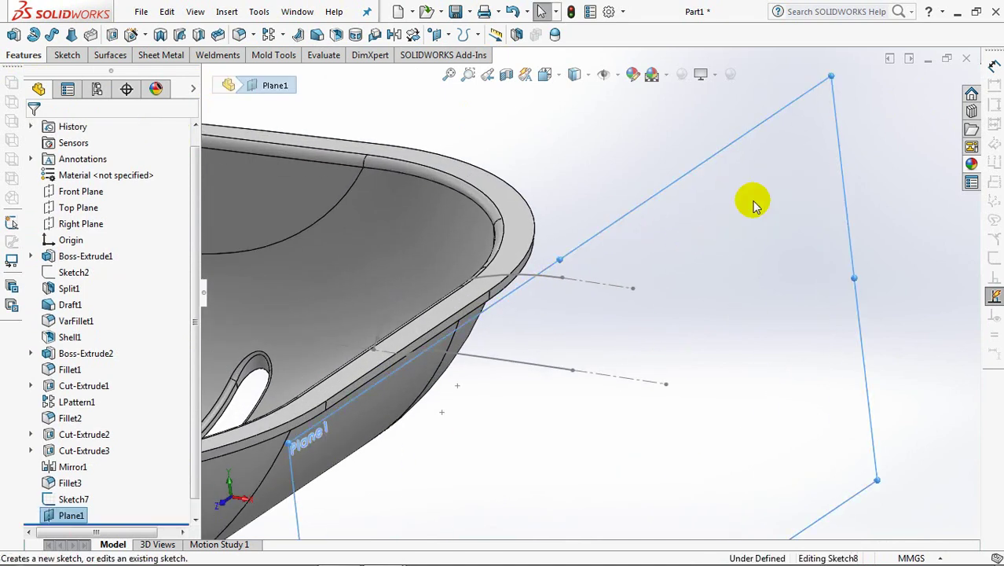
left_click(86, 34)
left_click(146, 68)
left_click(574, 355)
left_click(559, 278)
right_click(558, 278)
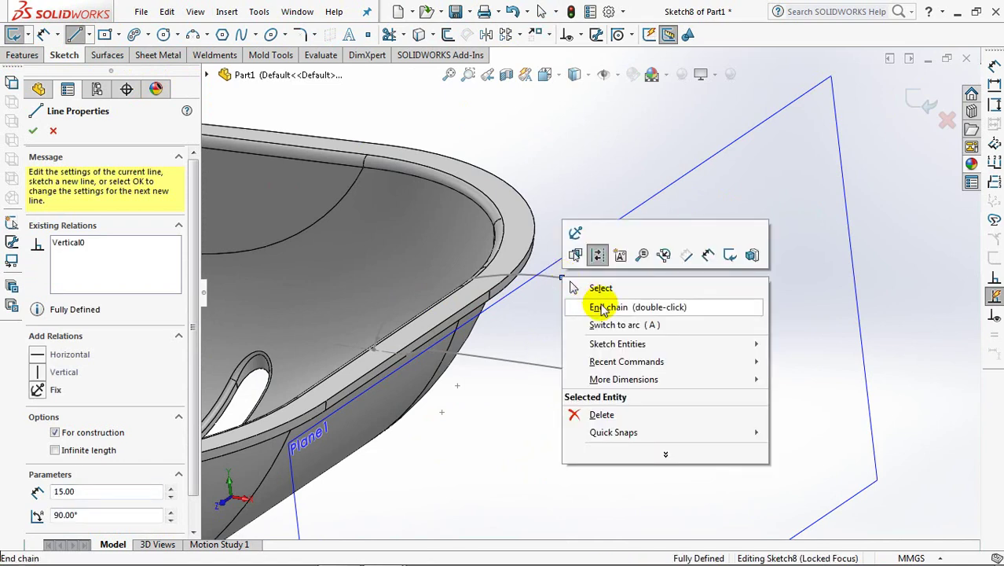
left_click(602, 308)
Step: Draw a full ellipse centred on the vertical construction line
left_click(284, 35)
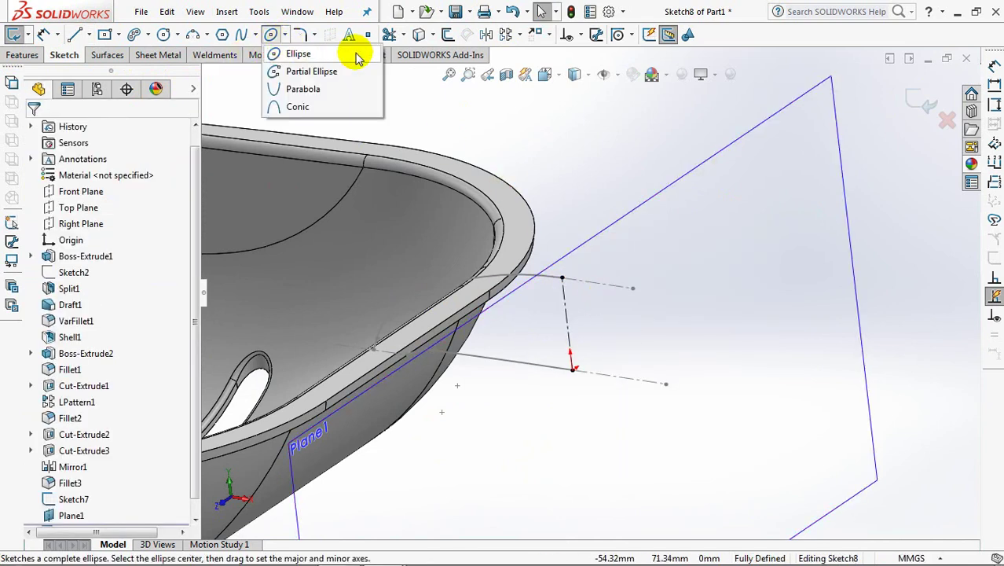
left_click(358, 55)
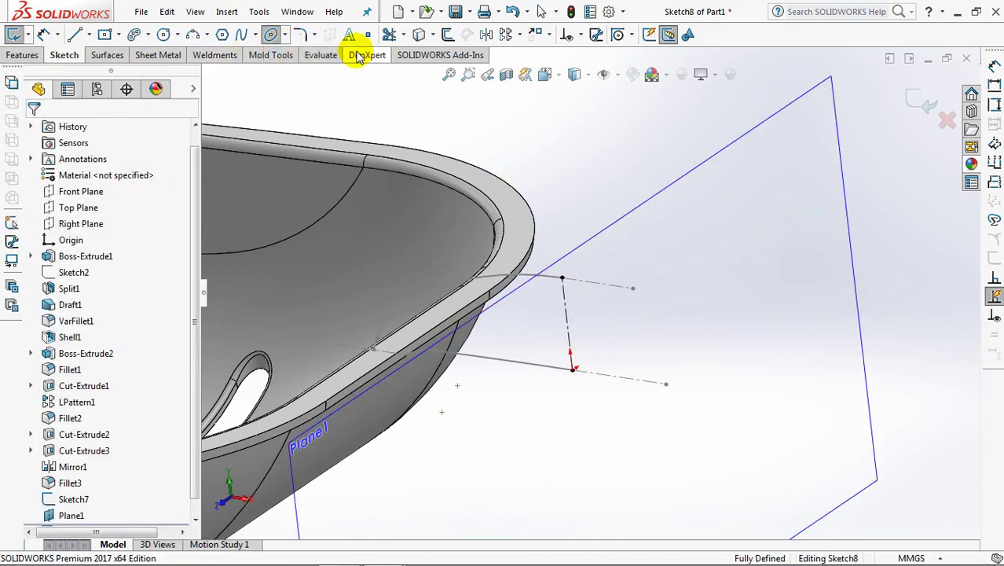
left_click(567, 324)
left_click(562, 279)
left_click(610, 296)
right_click(607, 301)
left_click(638, 314)
Step: Dimension the ellipse width to 18 mm and close the sketch
left_click(43, 34)
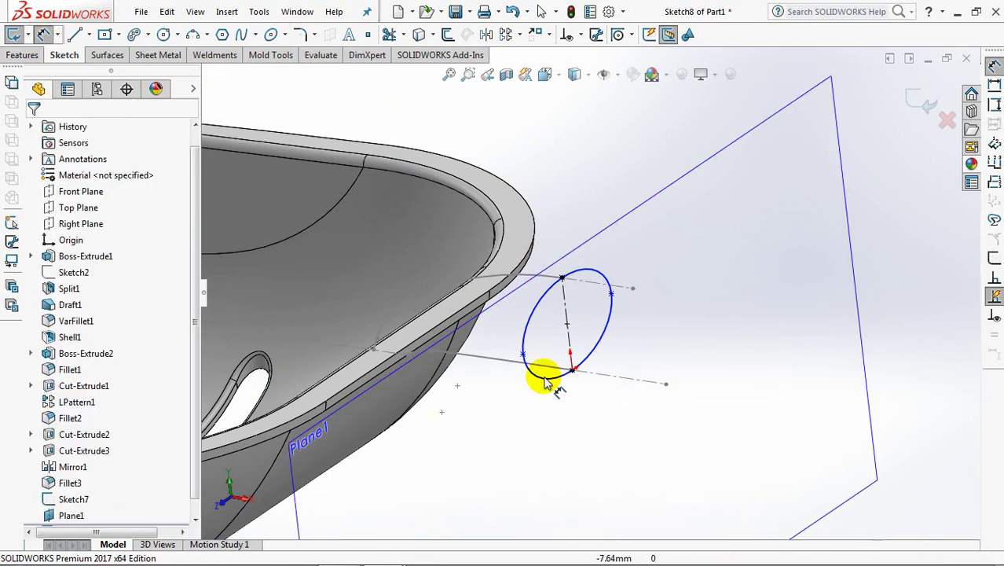
left_click(611, 294)
left_click(621, 375)
left_click(590, 402)
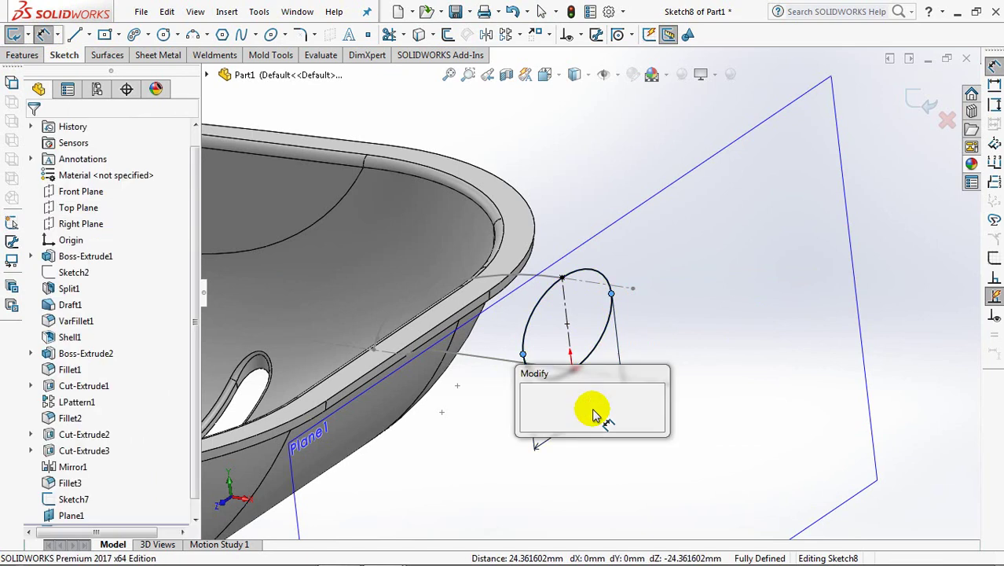
type("18")
left_click(529, 401)
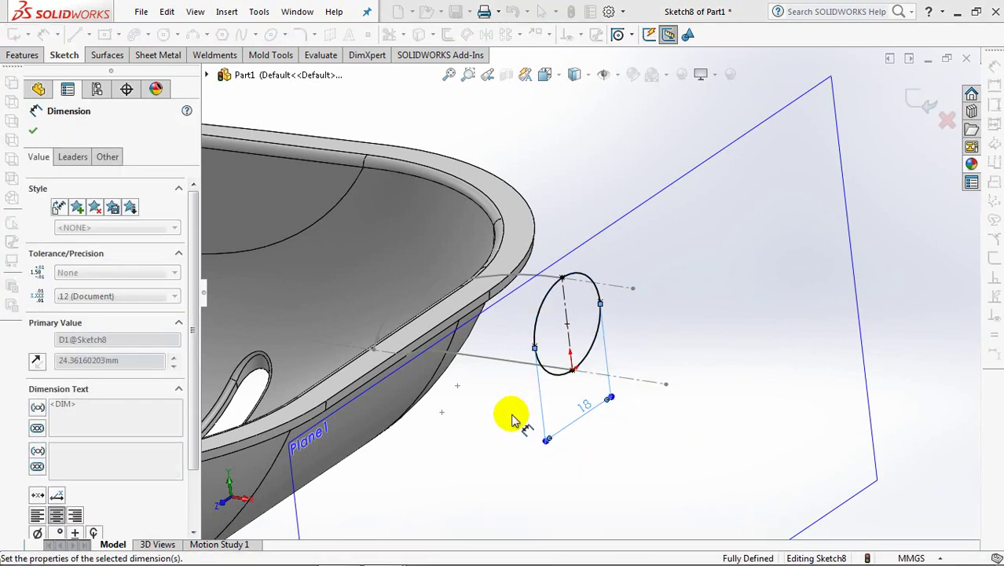
mouse_move(520, 422)
middle_mouse_down()
mouse_move(499, 424)
mouse_move(506, 437)
mouse_move(522, 425)
middle_mouse_up()
left_click(921, 99)
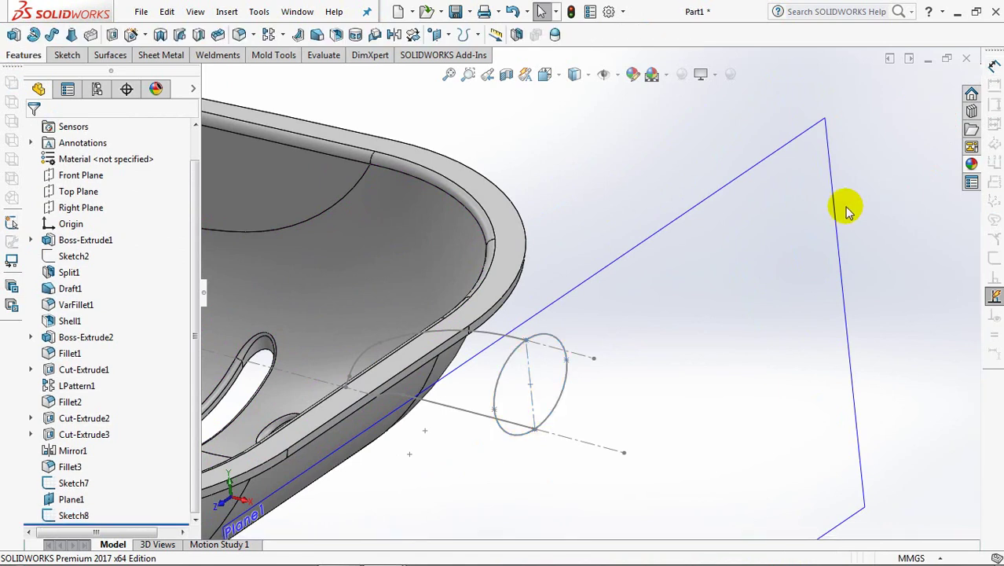
Step: Create Plane2 offset 12 mm from Plane1, with the direction flipped
mouse_move(655, 189)
middle_mouse_down("shift")
mouse_move(650, 213)
mouse_move(810, 182)
mouse_move(796, 173)
middle_mouse_up("shift")
left_click(439, 33)
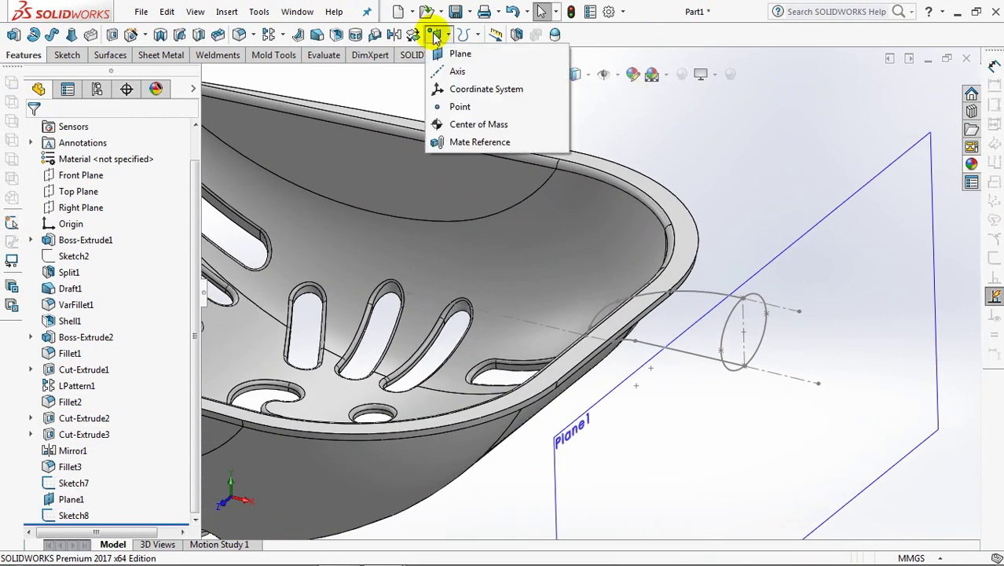
left_click(830, 247)
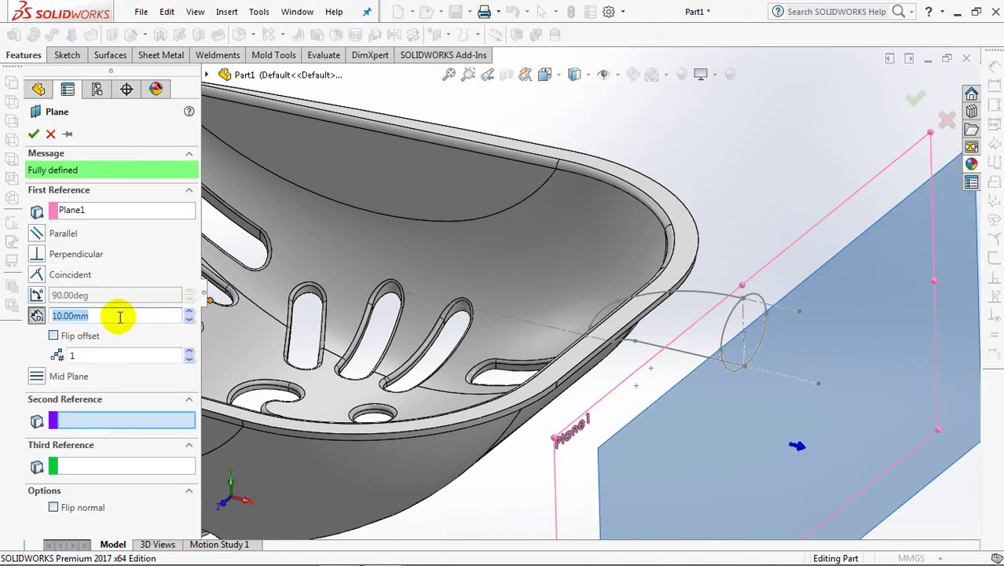
left_click(54, 337)
left_click(32, 134)
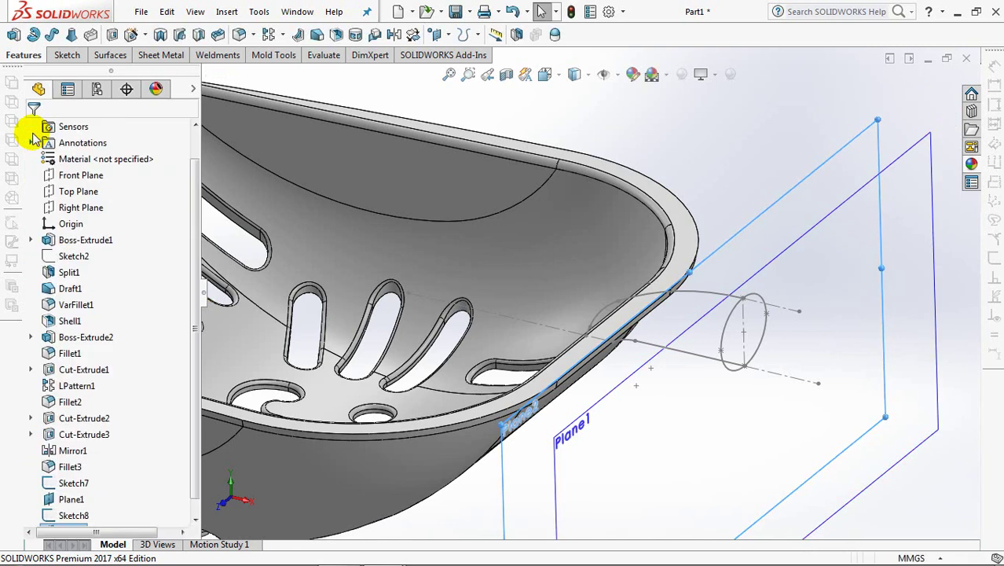
Step: Hide Plane1 and start a new sketch on Plane2
left_click(919, 234)
left_click(943, 197)
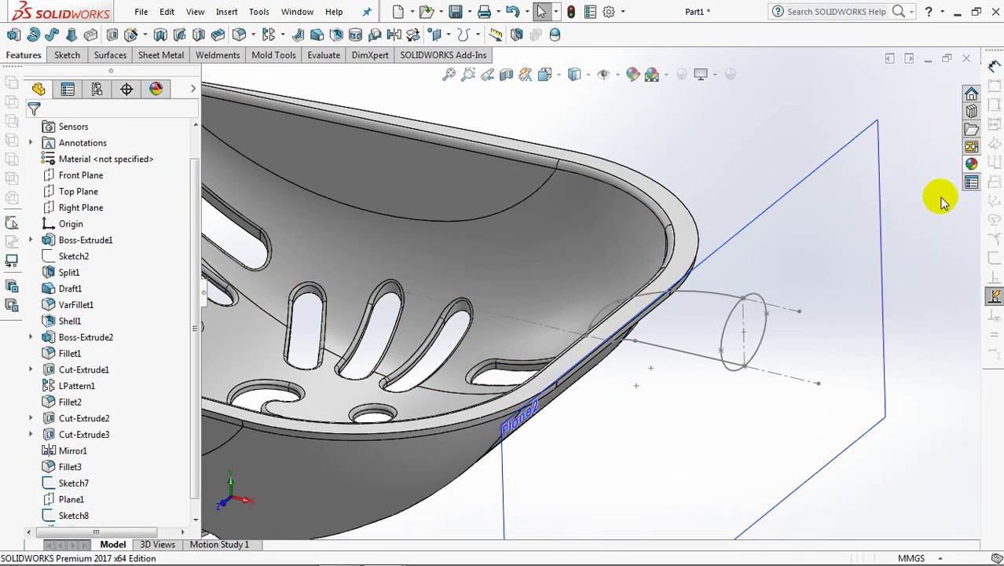
left_click(792, 246)
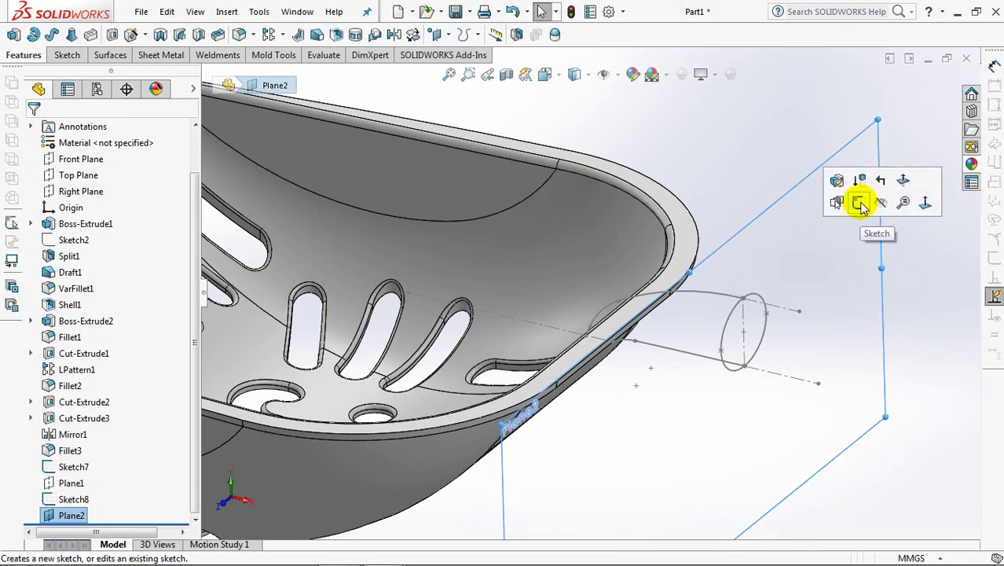
left_click(861, 208)
Step: Draw a vertical line whose top endpoint is pierced onto the path arc
mouse_move(752, 354)
middle_mouse_down()
mouse_move(672, 321)
mouse_move(698, 305)
middle_mouse_up()
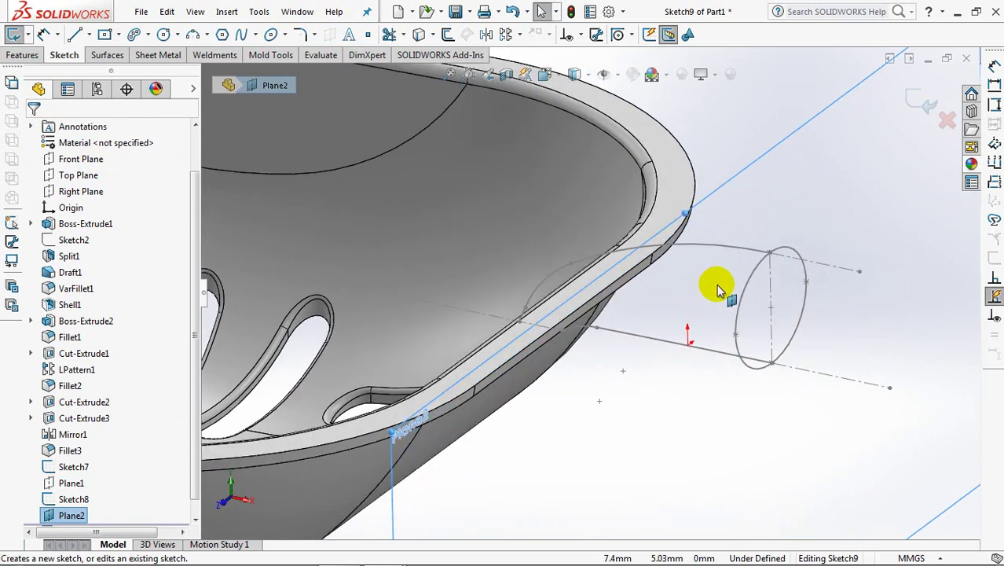
left_click(723, 248)
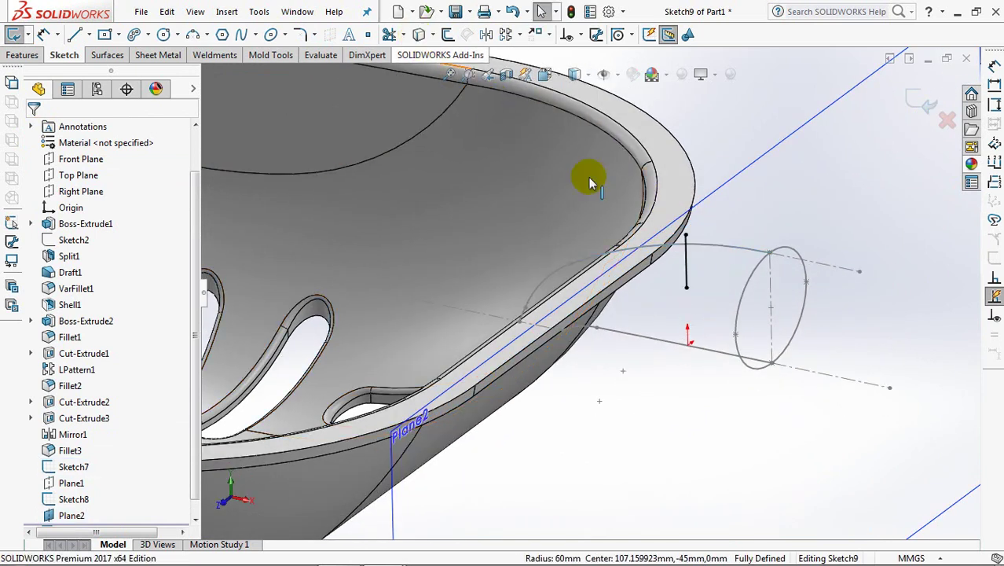
left_click(690, 278)
left_click_drag(687, 286, 690, 348)
left_click(688, 231)
mouse_move(689, 231)
left_mouse_down()
mouse_move(689, 279)
mouse_move(687, 261)
left_mouse_up()
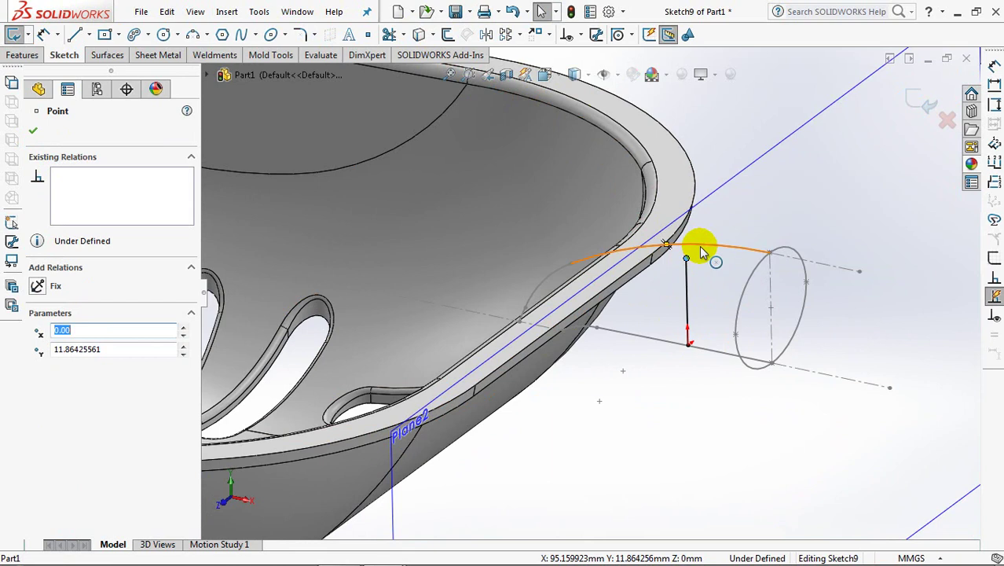
left_click(702, 251, "ctrl")
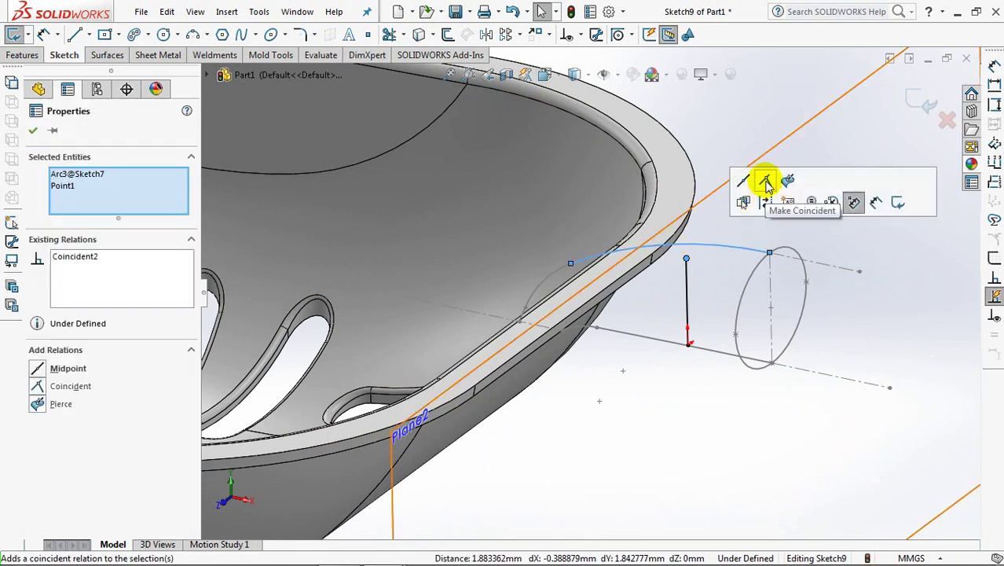
left_click(788, 182)
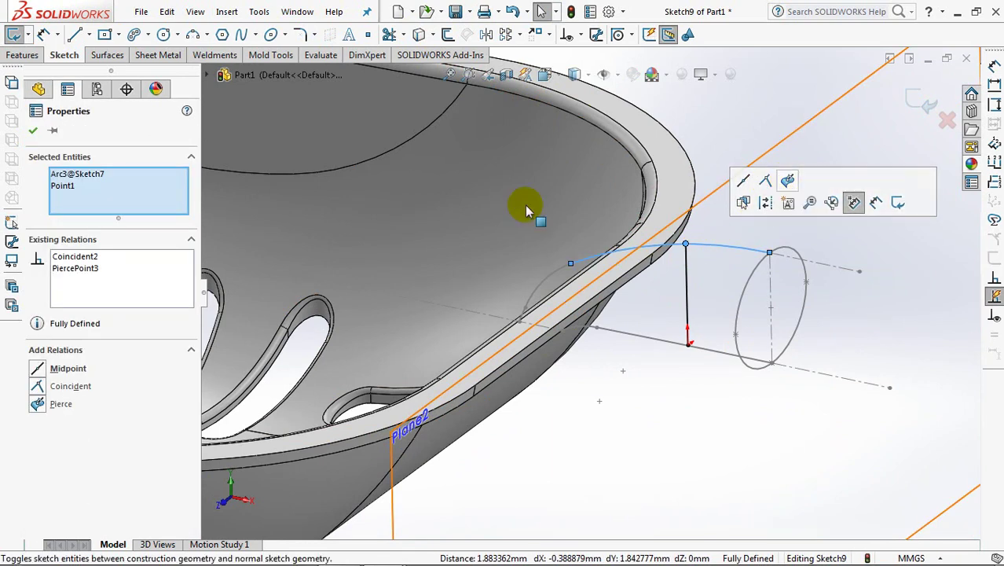
left_click(33, 130)
left_click(685, 279)
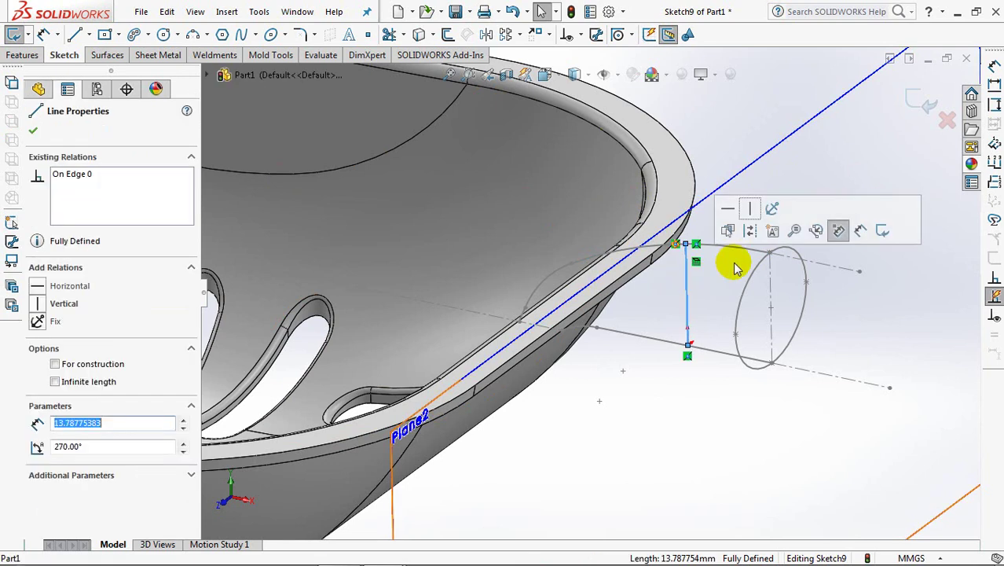
left_click(752, 231)
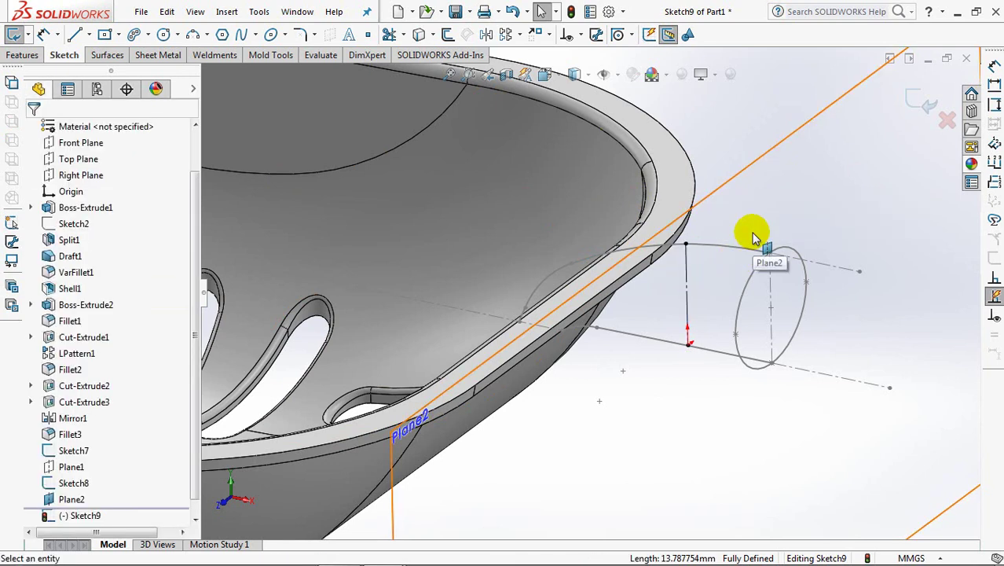
Step: Draw a full ellipse centred on the vertical line
left_click(64, 55)
left_click(284, 37)
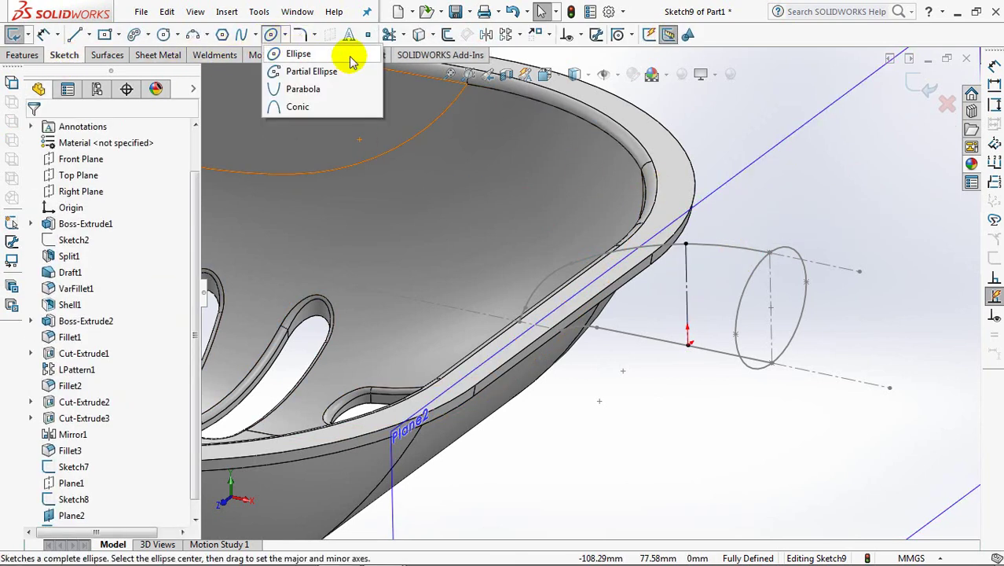
left_click(290, 45)
left_click(686, 294)
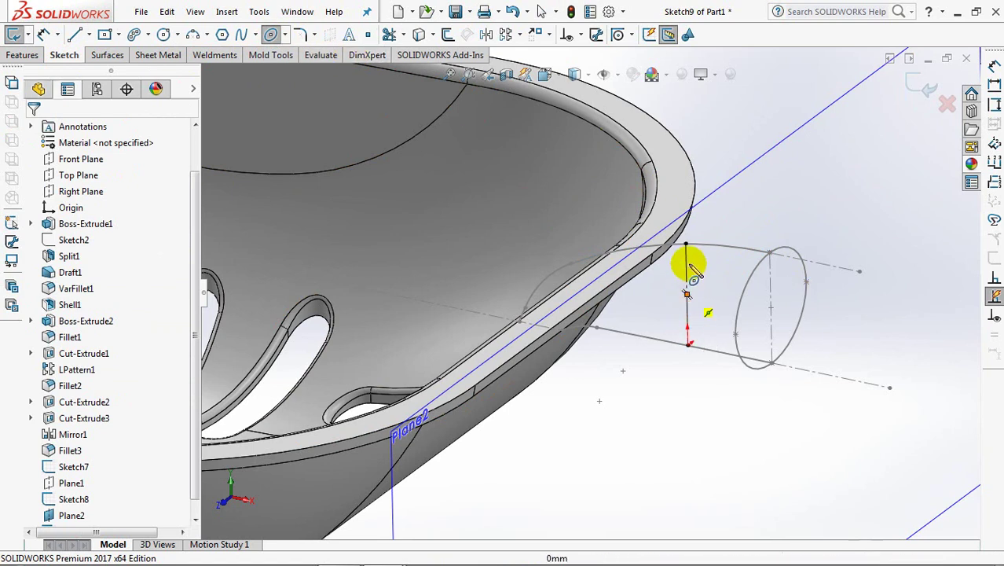
left_click(688, 244)
left_click(723, 271)
right_click(723, 271)
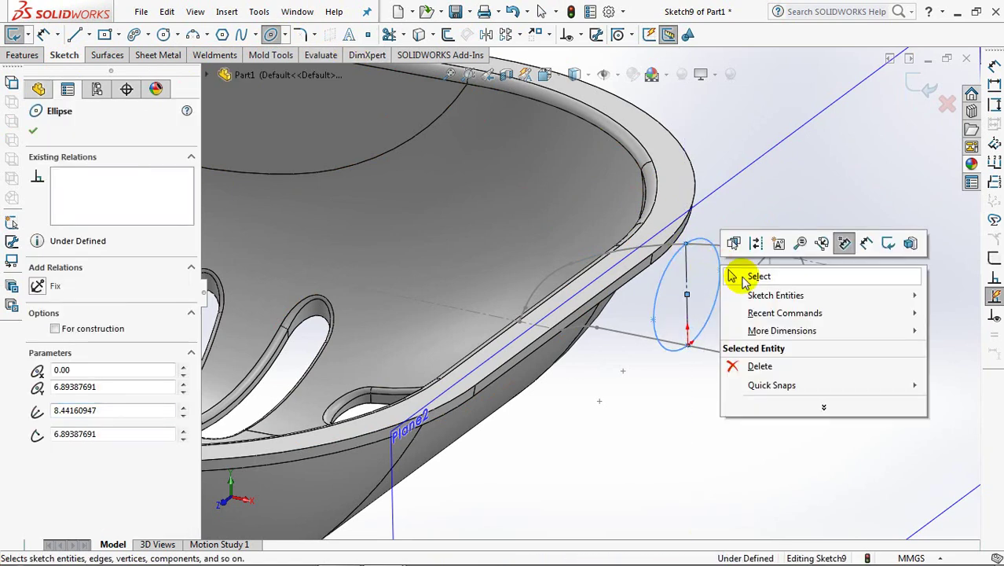
left_click(743, 275)
Step: Dimension the ellipse width to 17 mm and close Sketch9
middle_click_drag(573, 397, 627, 363)
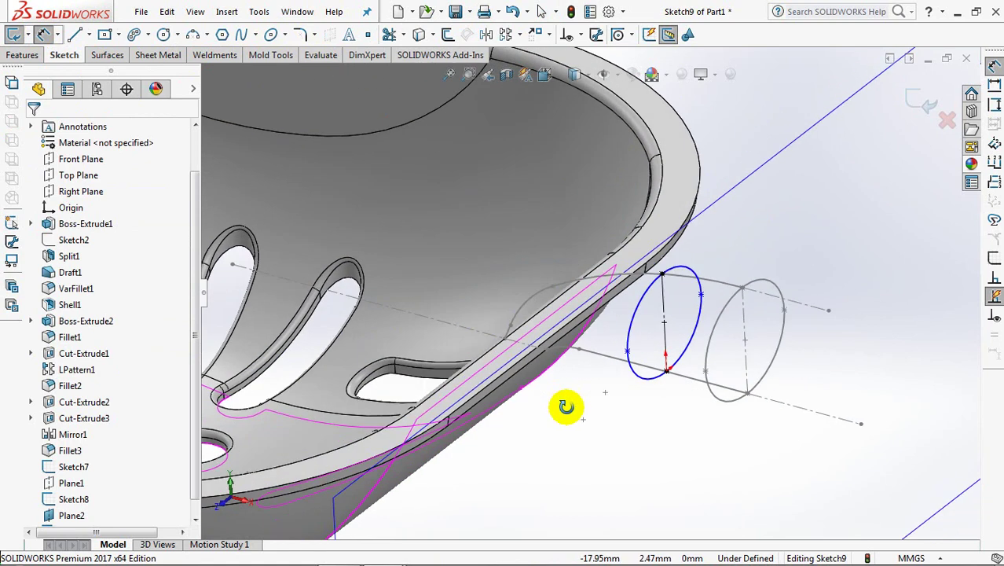
left_click(704, 297)
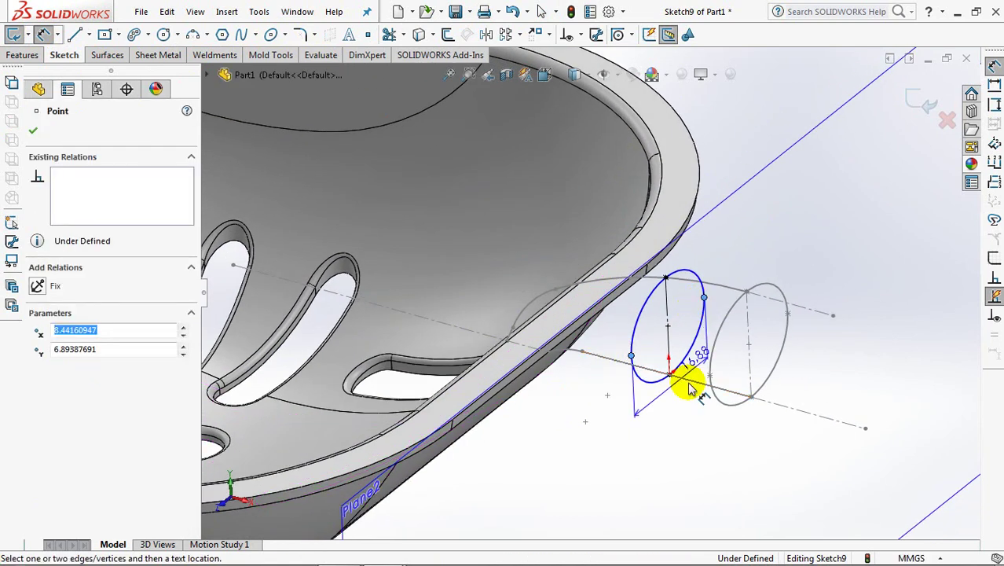
left_click(670, 409)
type("17")
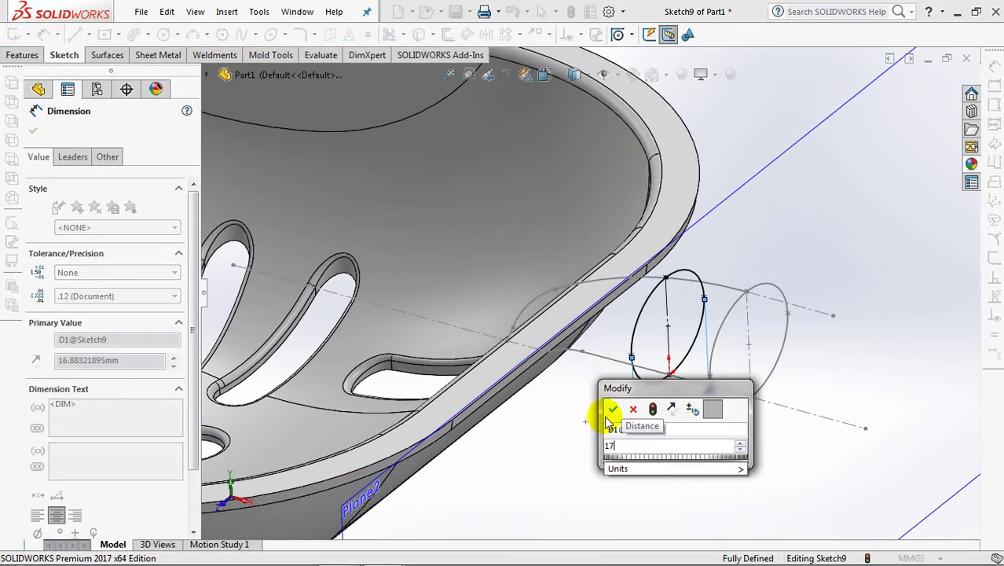
left_click(613, 409)
middle_click_drag(613, 412, 623, 400)
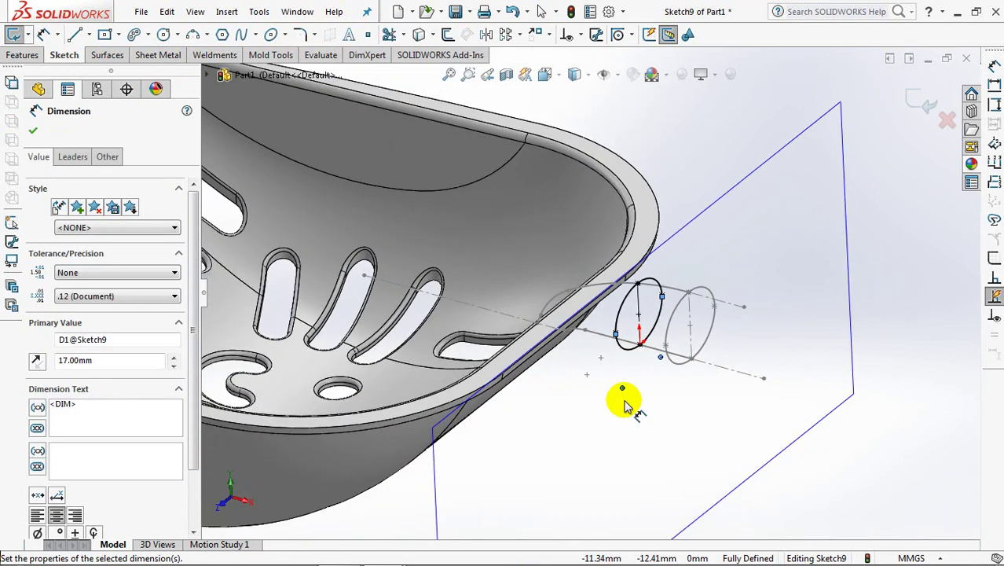
left_click(924, 104)
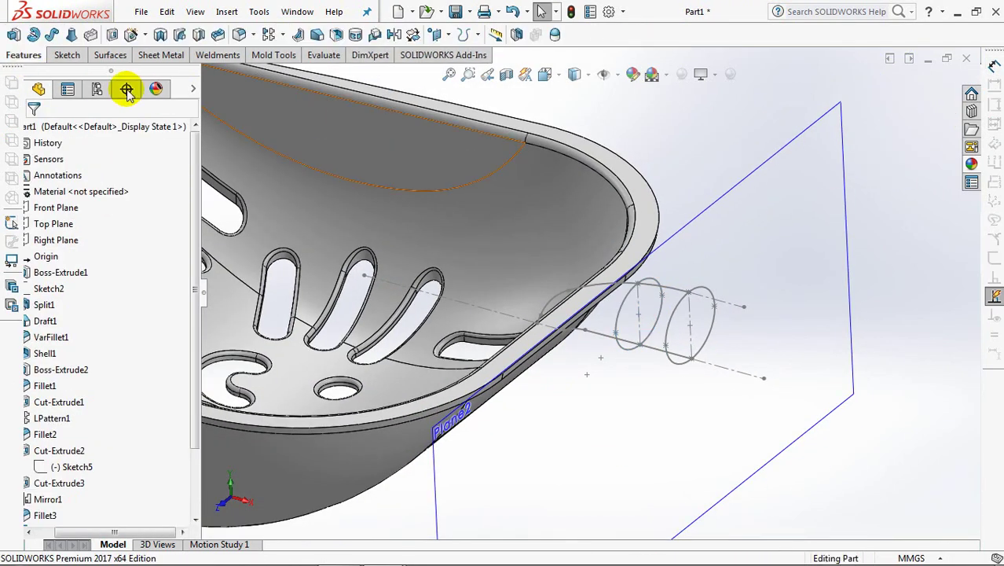
Step: Create Plane3 offset 12 mm from Plane2, with the direction flipped
left_click(442, 34)
left_click(498, 56)
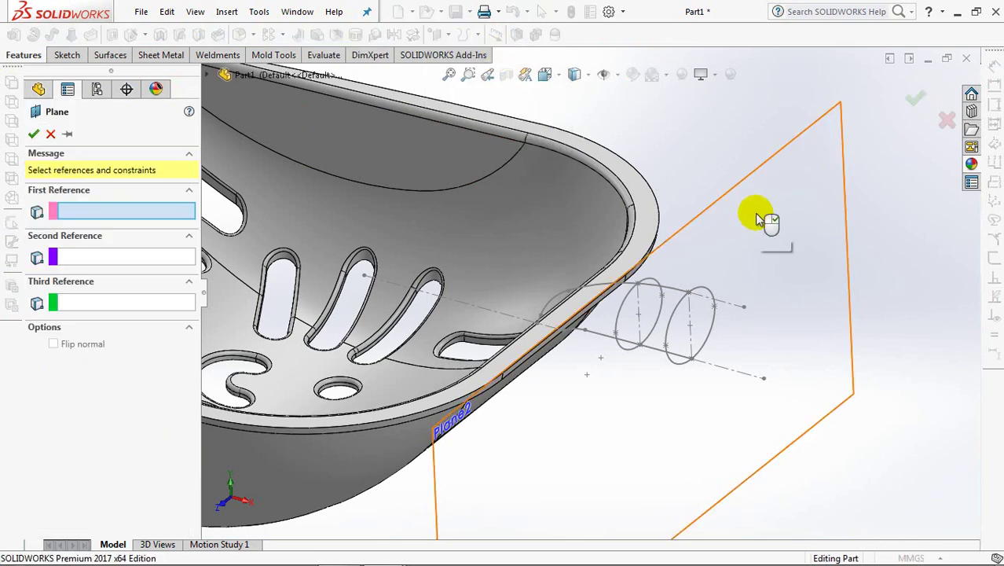
left_click(756, 216)
left_click(53, 335)
left_click(33, 136)
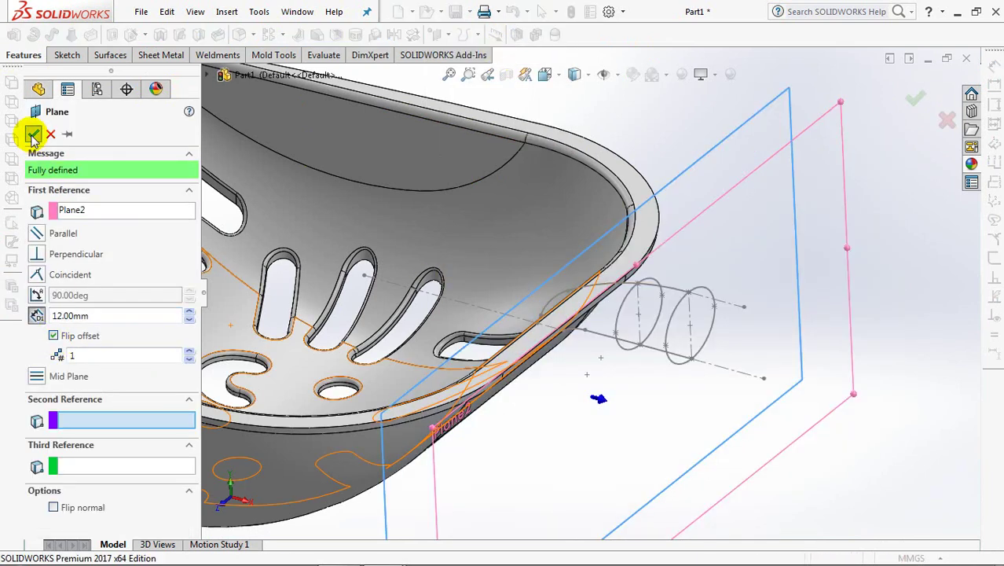
Step: Hide the scoop body so only the planes and sketches show
middle_click_drag(661, 134, 686, 137)
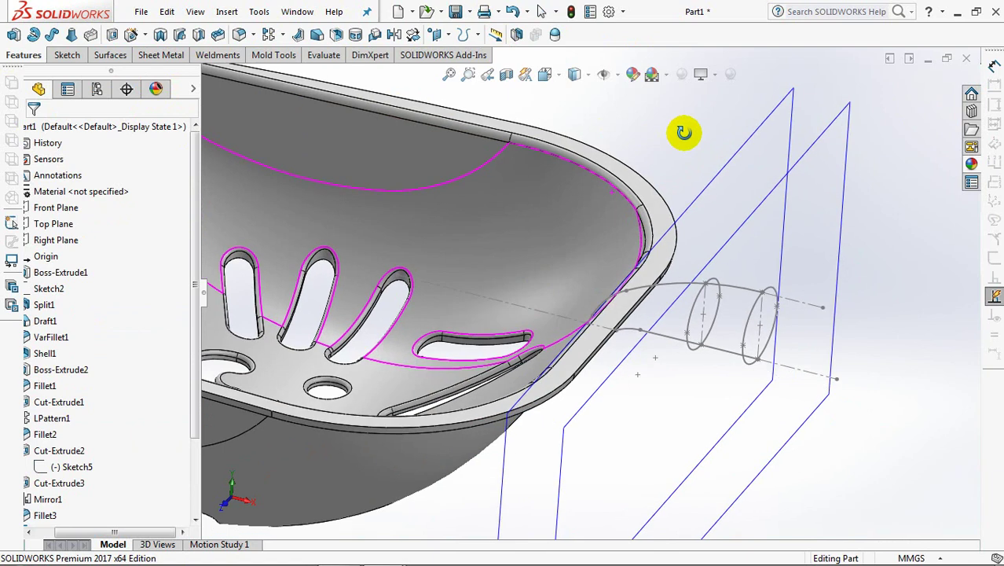
right_click(550, 201)
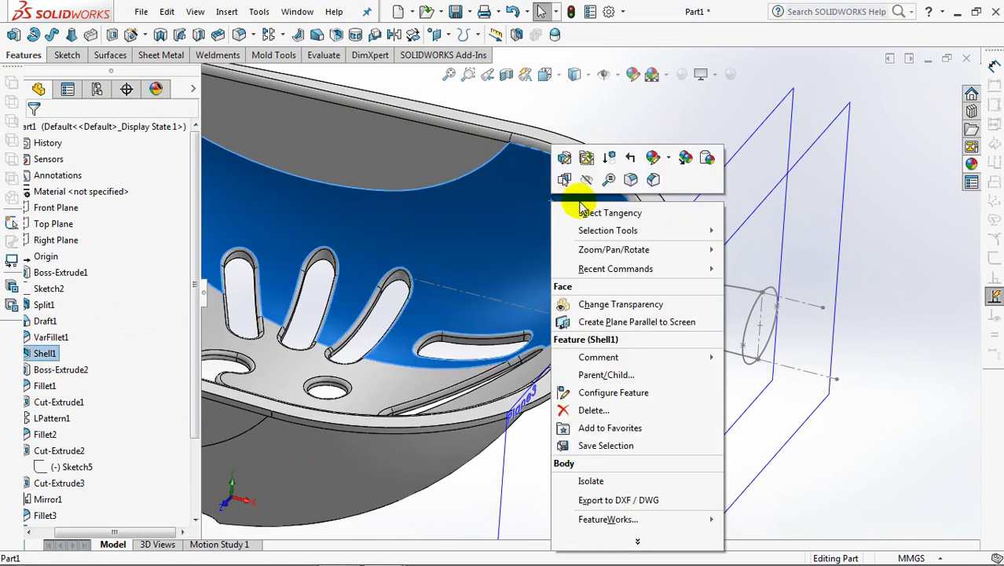
left_click(645, 132)
Step: Zoom in on the path sketches and hide Plane2
middle_click_drag(581, 204, 583, 203)
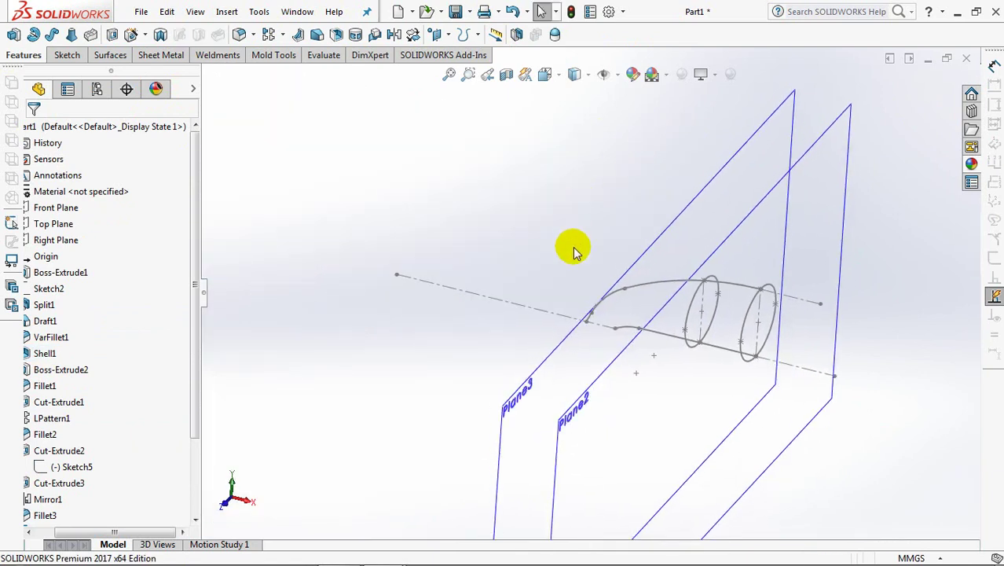
middle_click_drag(582, 322, 599, 294)
scroll(555, 237, "down", 3)
middle_click_drag(555, 237, 453, 170)
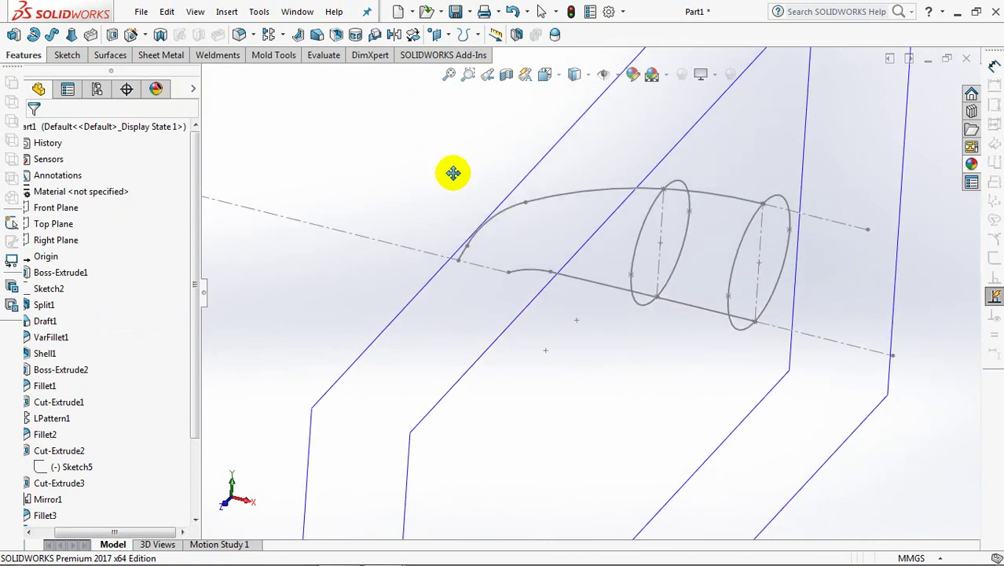
left_click(835, 419)
left_click(924, 377)
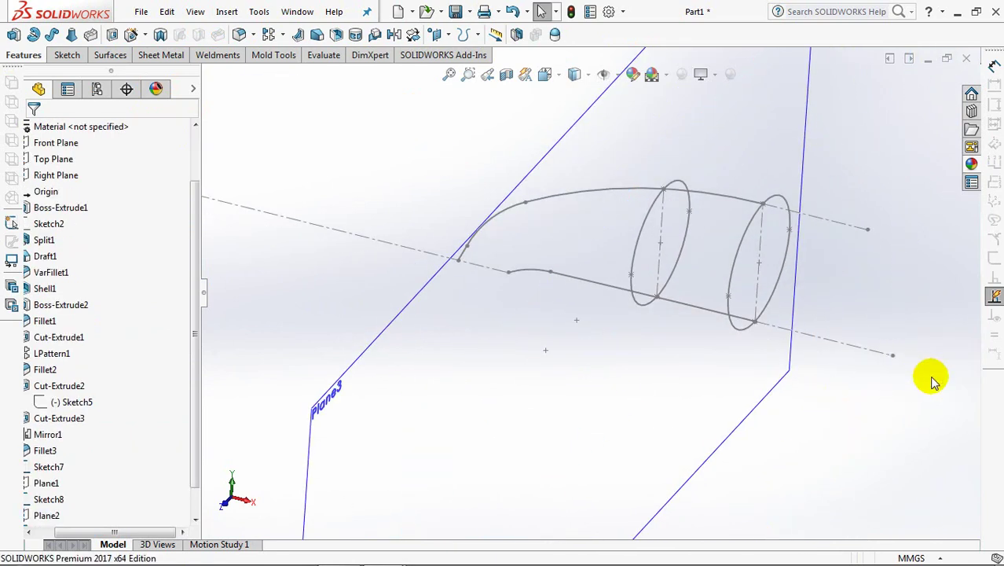
Step: Start a sketch on Plane3 and draw a vertical line between the upper and lower path curves
left_click(467, 394)
left_click(532, 349)
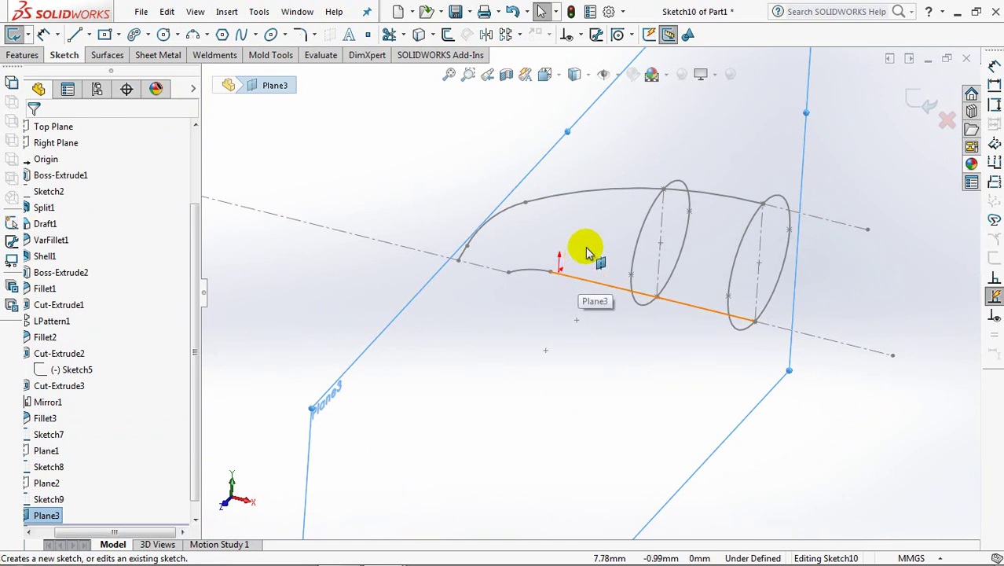
left_click(600, 190)
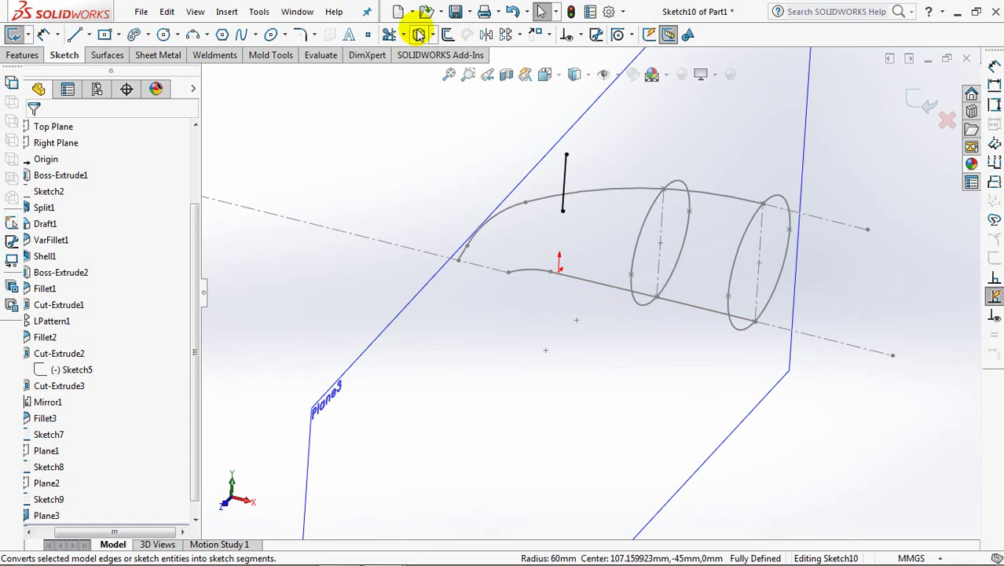
left_click(564, 184)
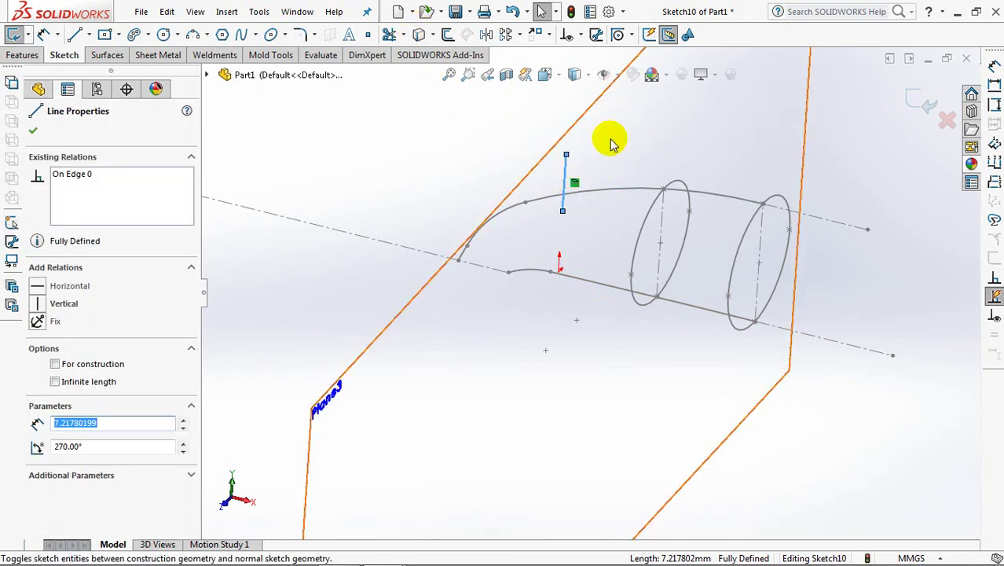
left_click_drag(563, 210, 568, 277)
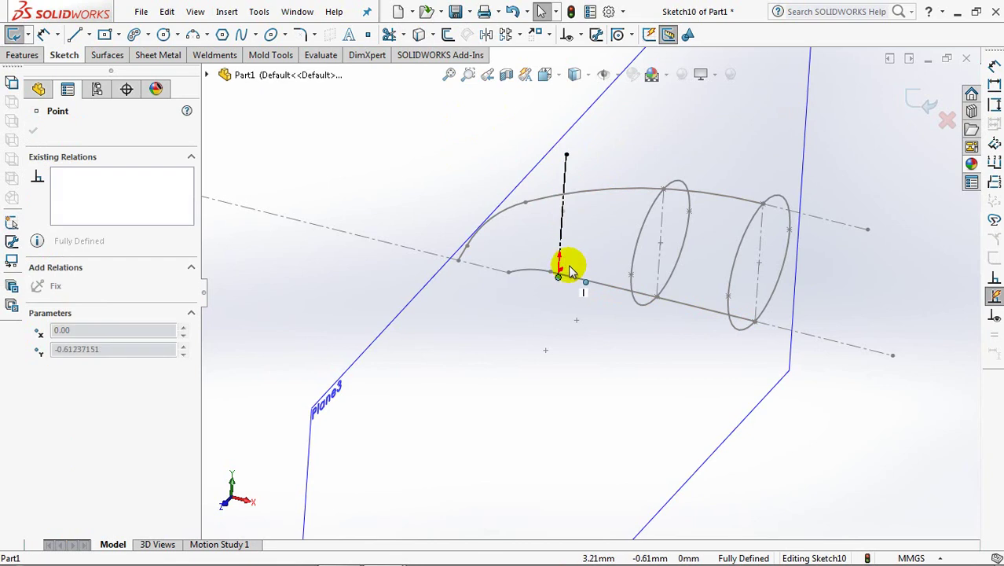
left_click(567, 161)
left_click(566, 165)
left_click(491, 157)
left_click_drag(566, 154, 561, 214)
Step: Tie the line's top and bottom endpoints to the upper and lower Sketch7 arcs with Pierce/Coincident relations
left_click(539, 205)
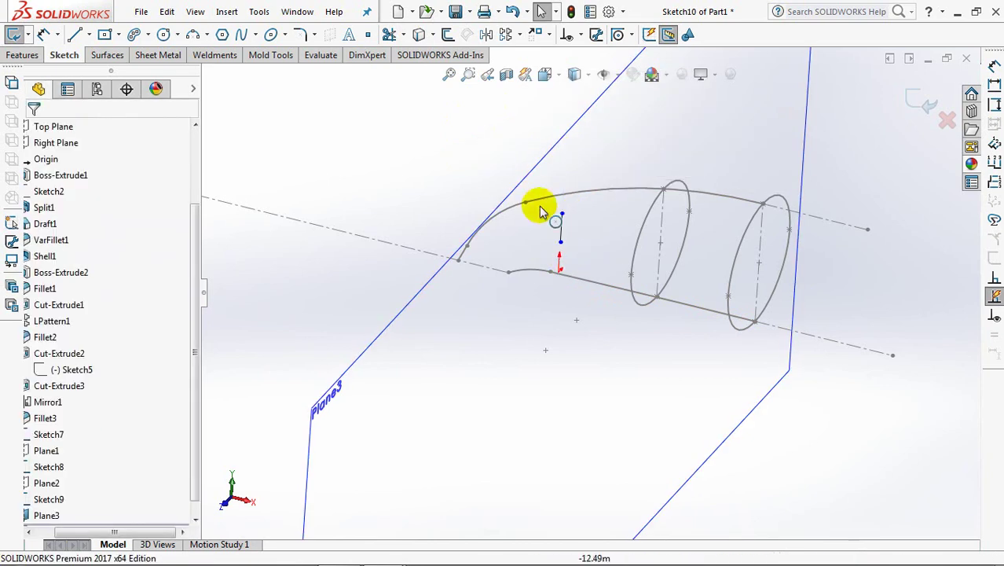
left_click(562, 214)
left_click(591, 190, "ctrl")
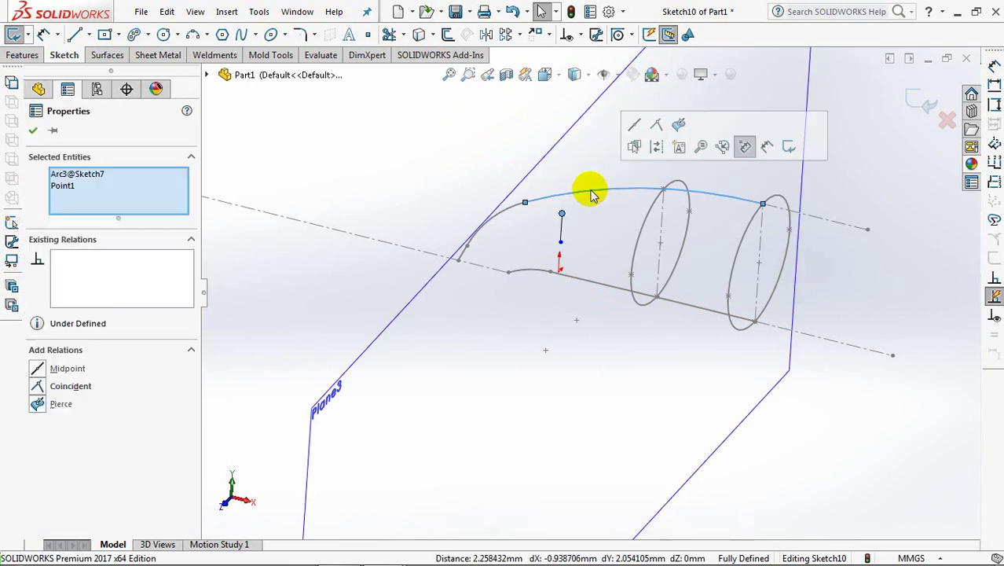
left_click(680, 128)
left_click(550, 271)
left_click(579, 283, "ctrl")
left_click(636, 214)
left_click(659, 211)
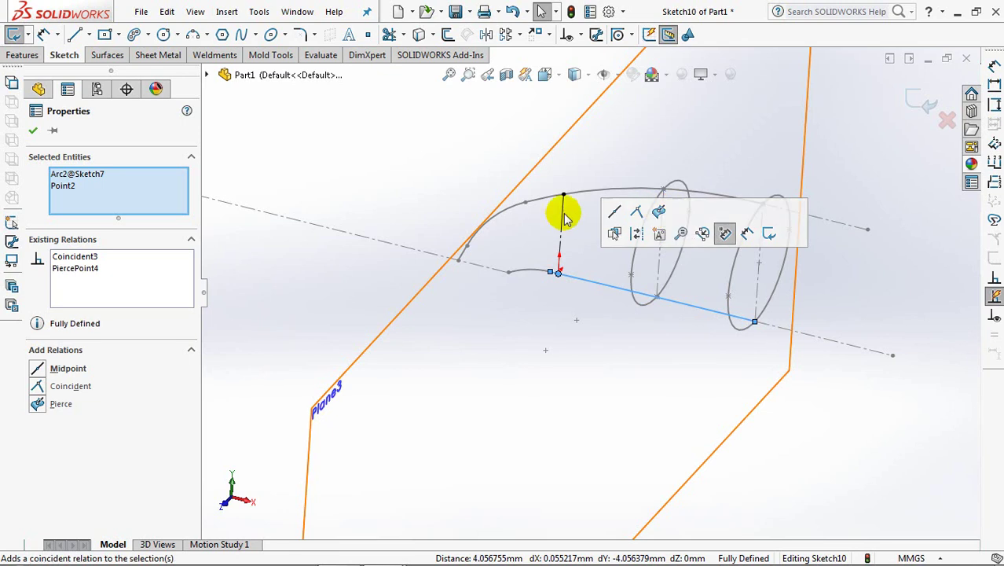
left_click(453, 165)
Step: Draw a full ellipse centred on the vertical line between the path curves
left_click(286, 35)
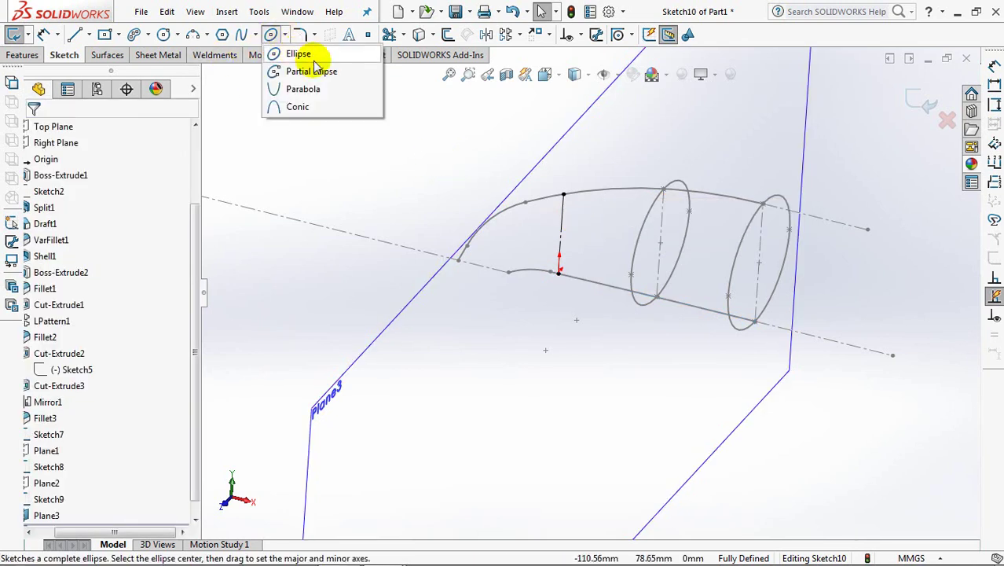
left_click(308, 49)
left_click(560, 234)
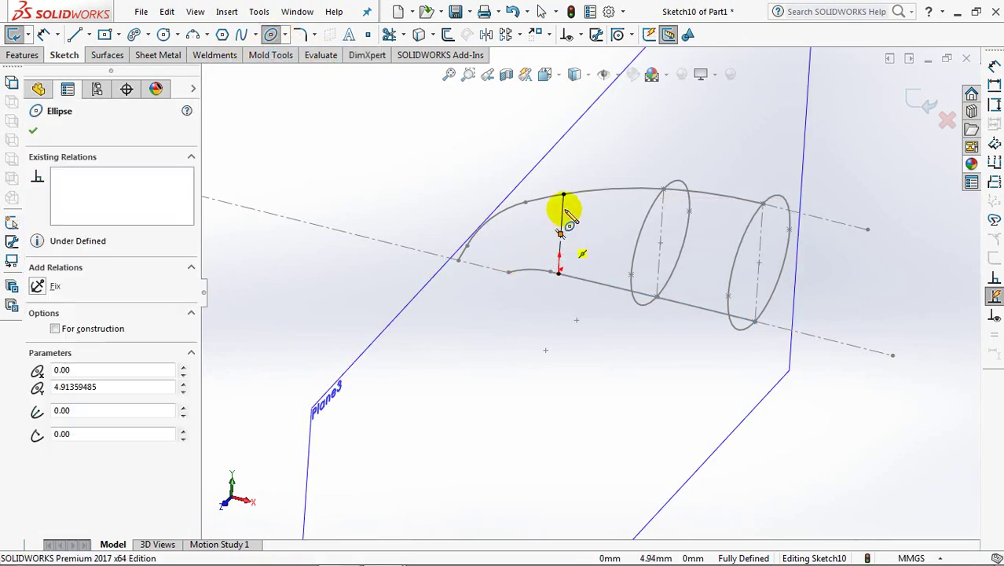
left_click(582, 226)
mouse_move(576, 253)
middle_mouse_down()
mouse_move(557, 231)
mouse_move(425, 234)
middle_mouse_up()
left_click(35, 132)
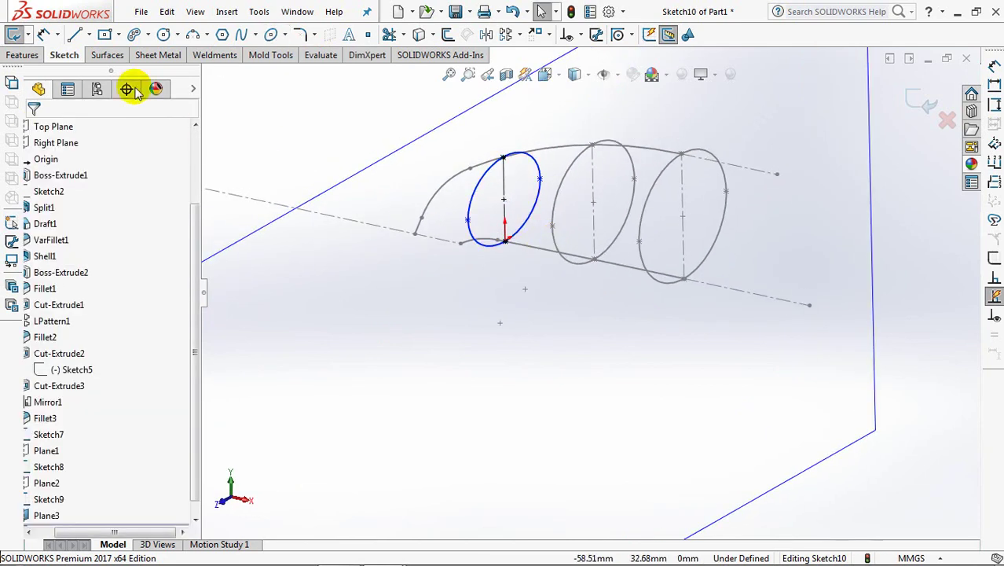
Step: Dimension the ellipse width to 18 mm and exit Sketch10
left_click(44, 35)
left_click(469, 219)
left_click(539, 180)
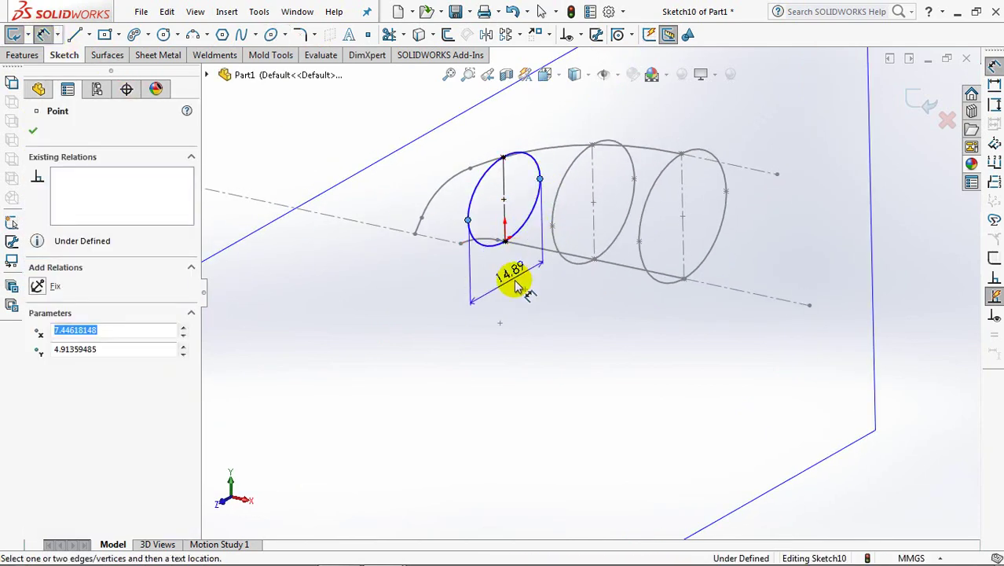
left_click(517, 286)
type("18")
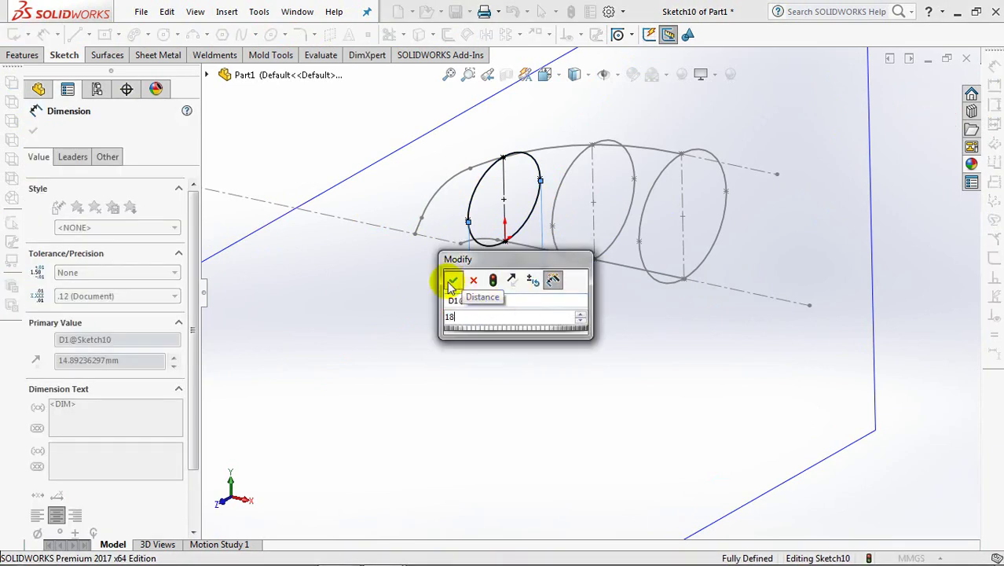
left_click(453, 280)
left_click(410, 331)
key("Escape")
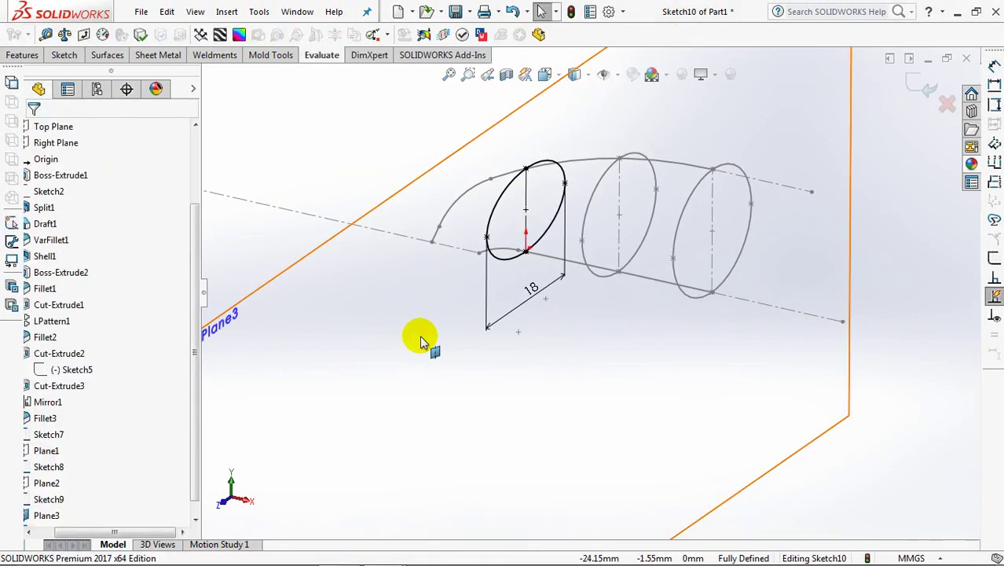
left_click(919, 85)
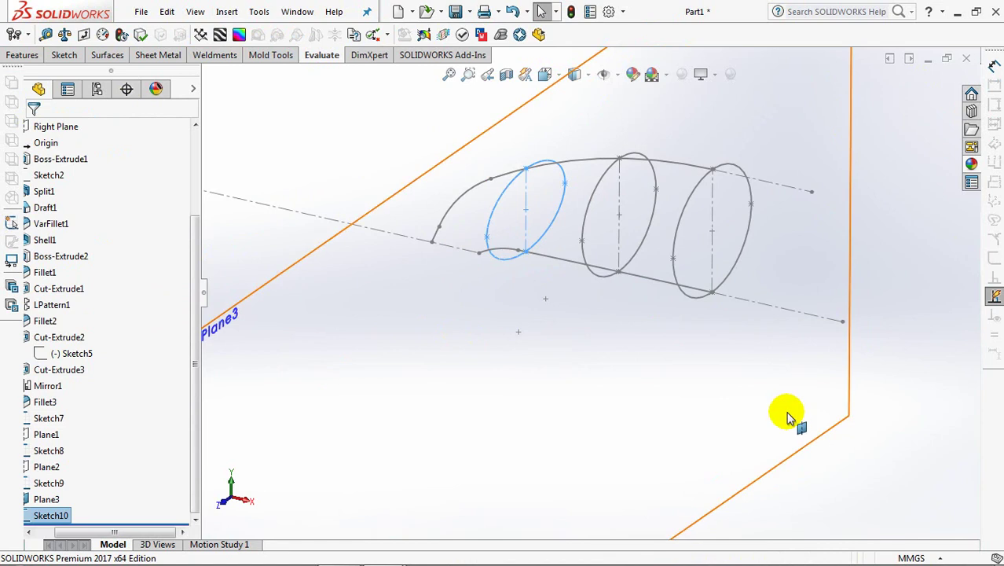
left_click(852, 369)
Step: Hide Plane3, show the Fillet3 scoop body again, and start a new sketch
left_click(886, 371)
scroll(196, 303, "up", 3)
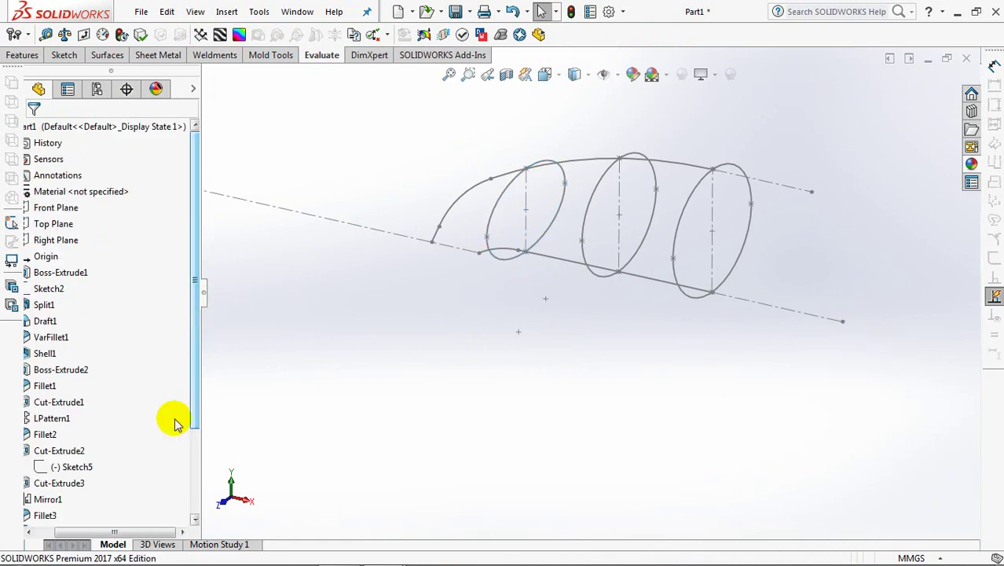
left_click_drag(126, 532, 74, 522)
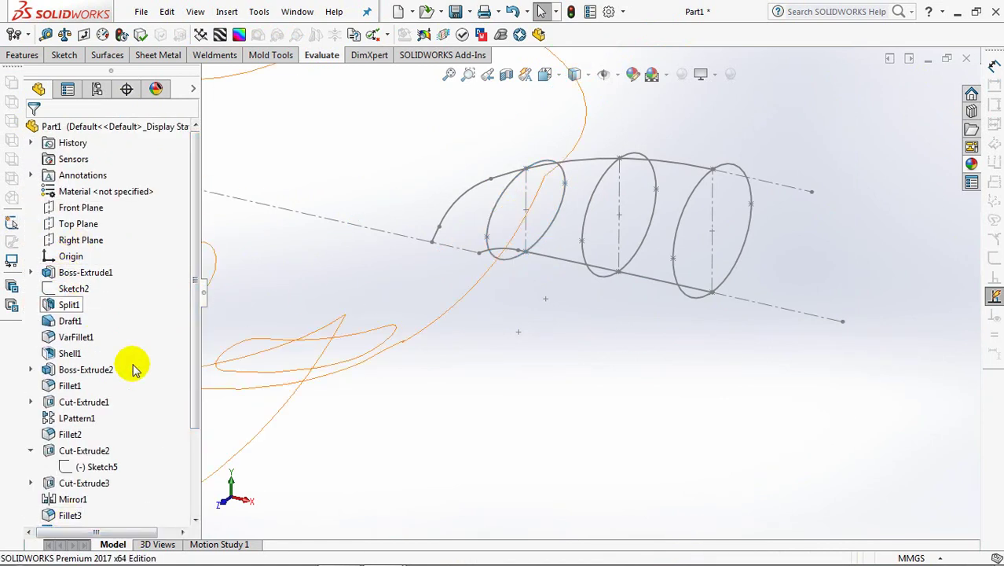
left_click_drag(195, 398, 191, 487)
left_click(69, 401)
left_click(84, 385)
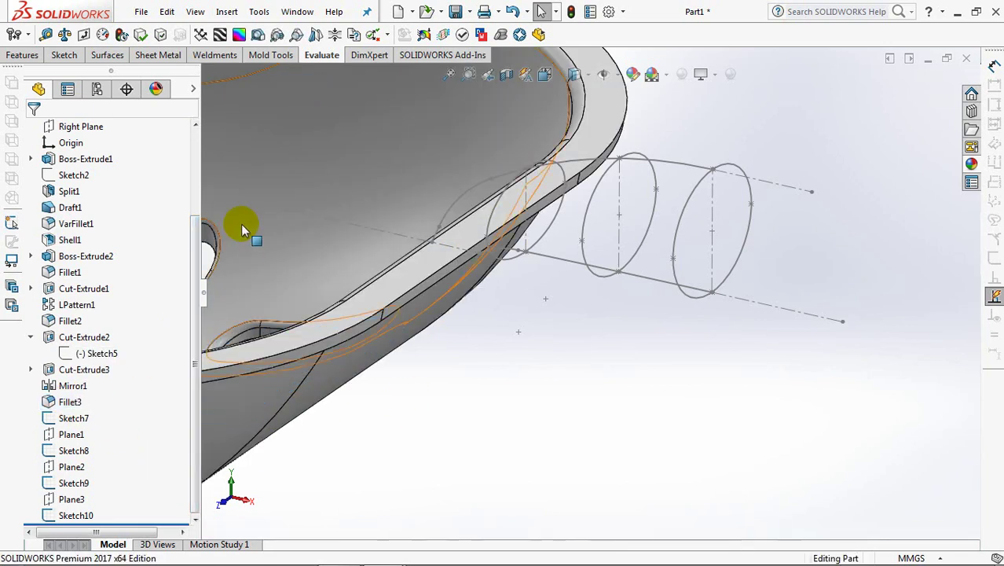
left_click(74, 59)
mouse_move(492, 313)
middle_mouse_down()
mouse_move(493, 195)
mouse_move(504, 288)
mouse_move(521, 293)
middle_mouse_up()
scroll(493, 189, "up", 2)
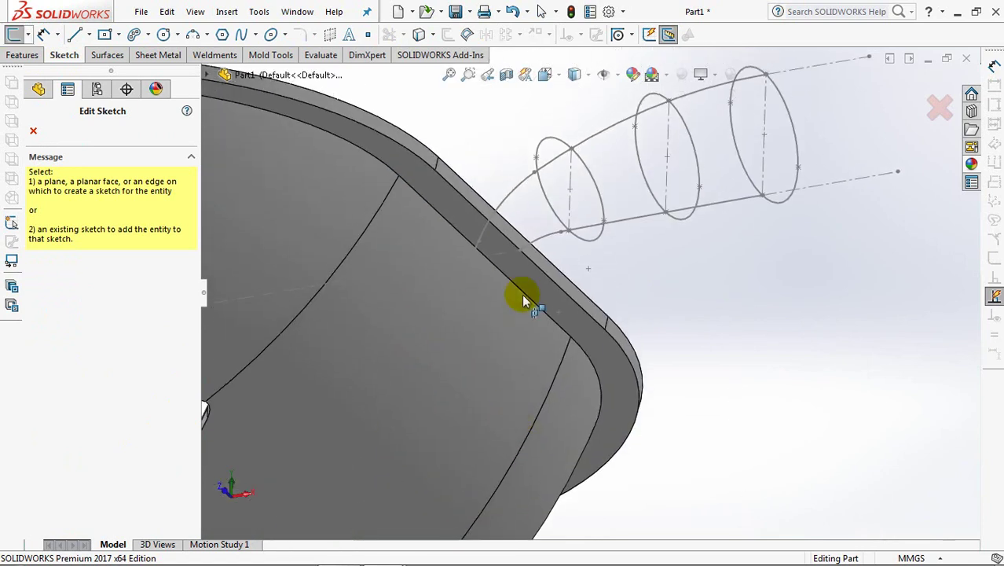
Step: Place the sketch on the scoop's rim face and switch to Wireframe display
left_click(527, 274)
scroll(516, 204, "down", 2)
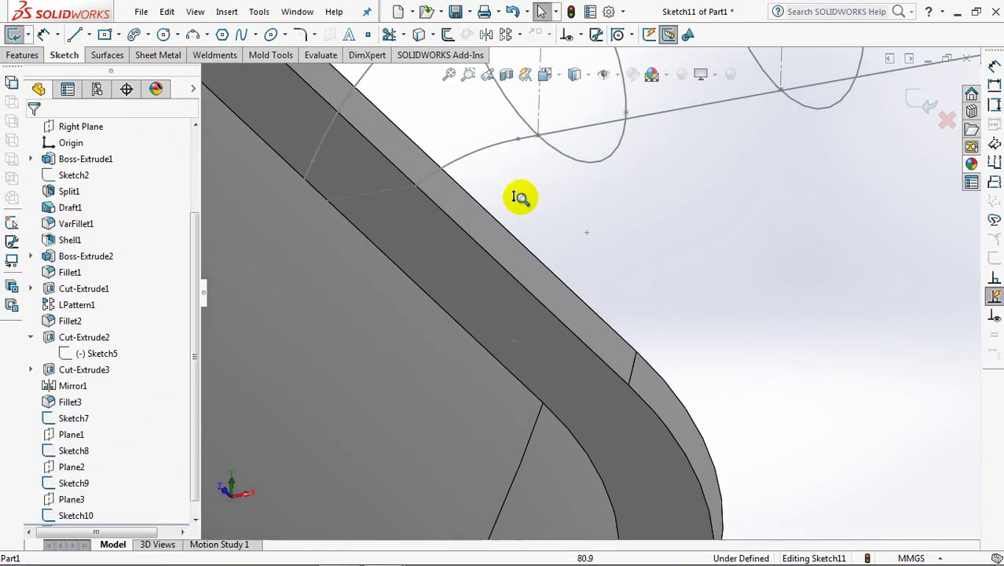
scroll(706, 294, "down", 2)
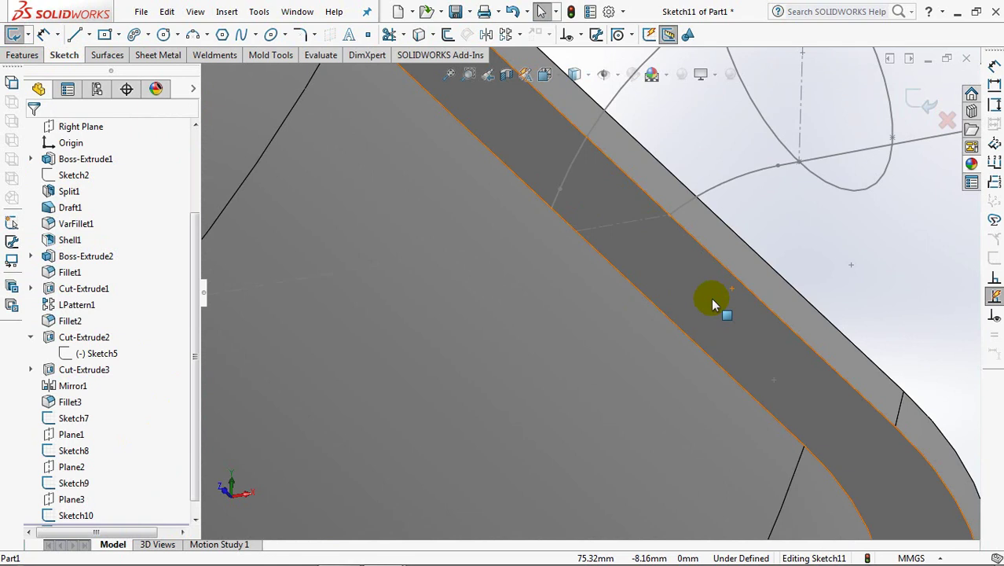
left_click(574, 74)
left_click(576, 180)
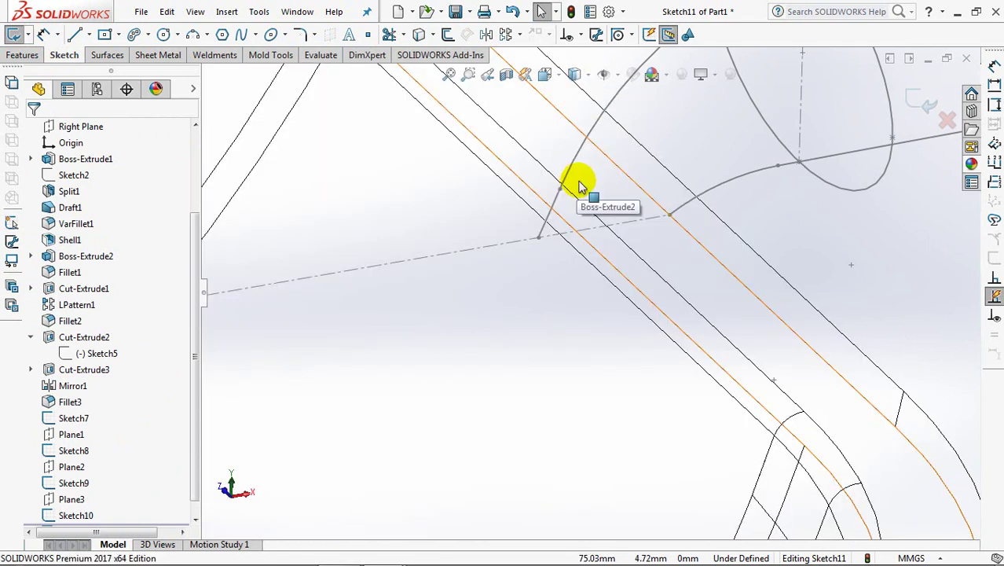
Step: Draw a short centerline from the rim to the path line
left_click(538, 237)
left_click(670, 214)
right_click(669, 214)
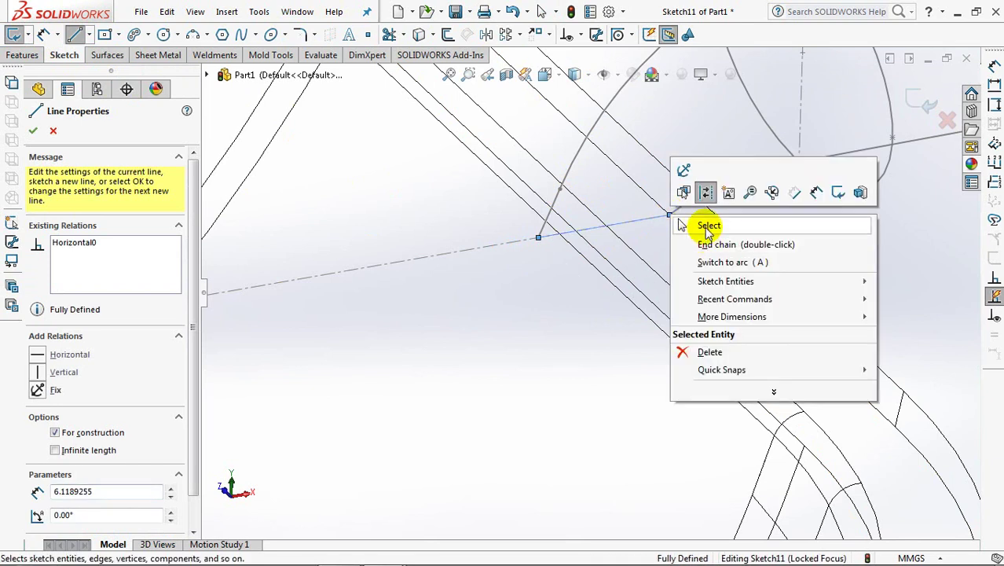
left_click(691, 225)
scroll(590, 293, "up", 2)
Step: Draw a 38 × 6.12 centre rectangle at the centerline's midpoint
left_click(116, 35)
left_click(142, 69)
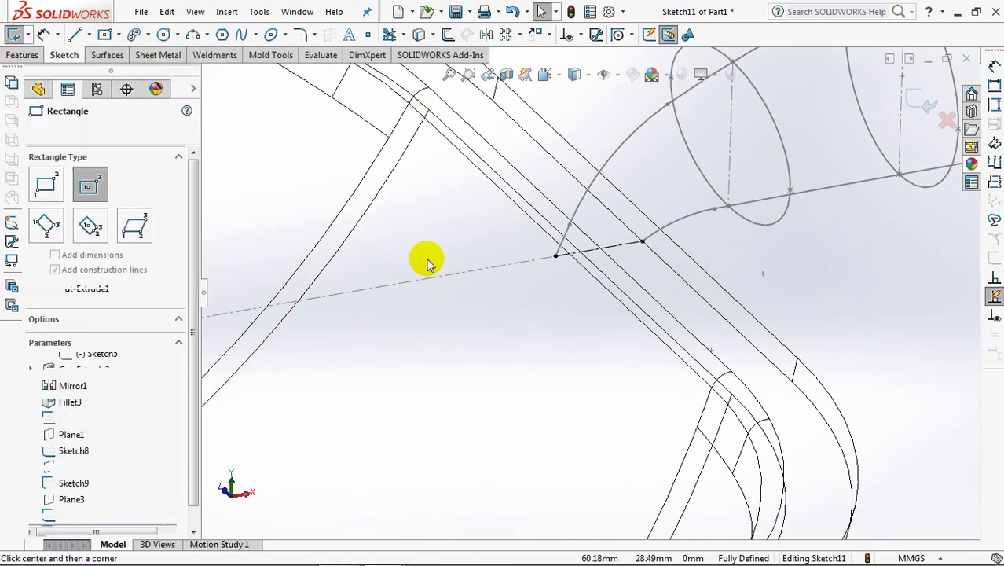
left_click(599, 250)
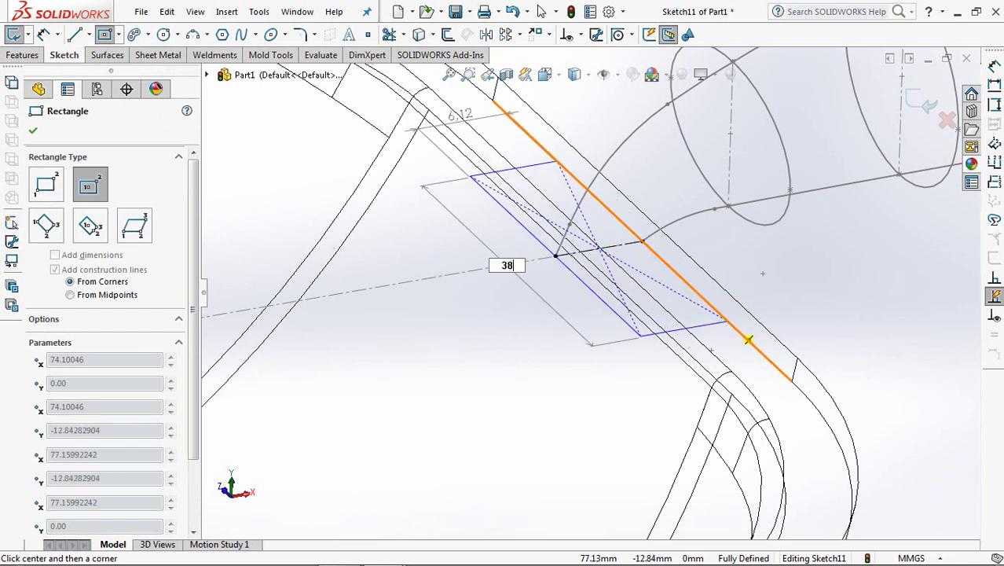
key("Tab")
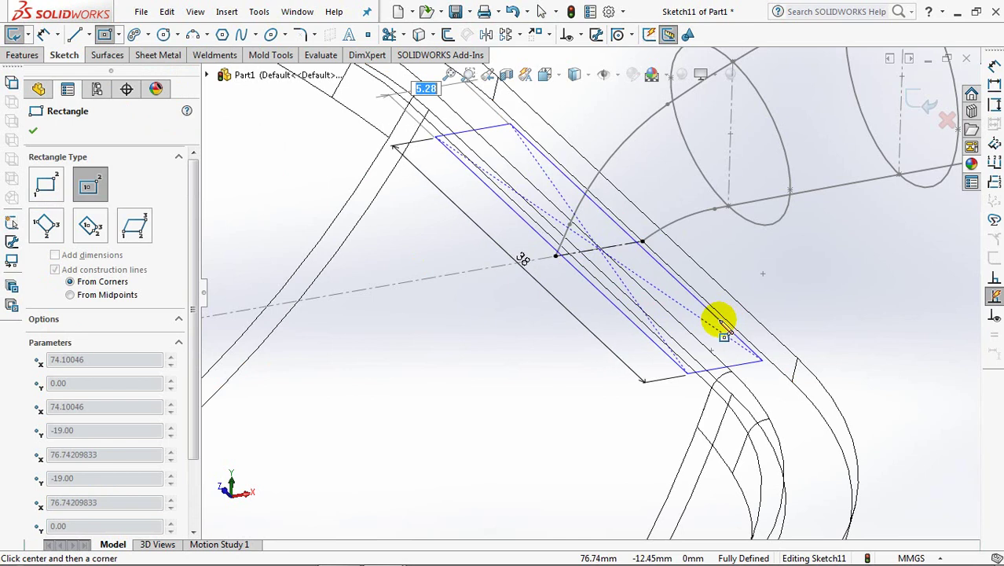
left_click(760, 351)
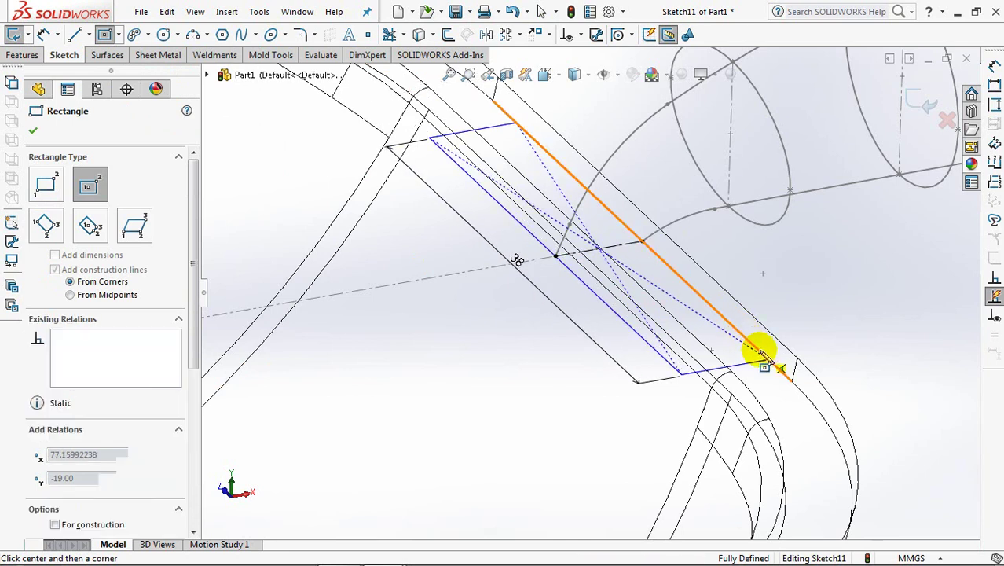
left_click(33, 132)
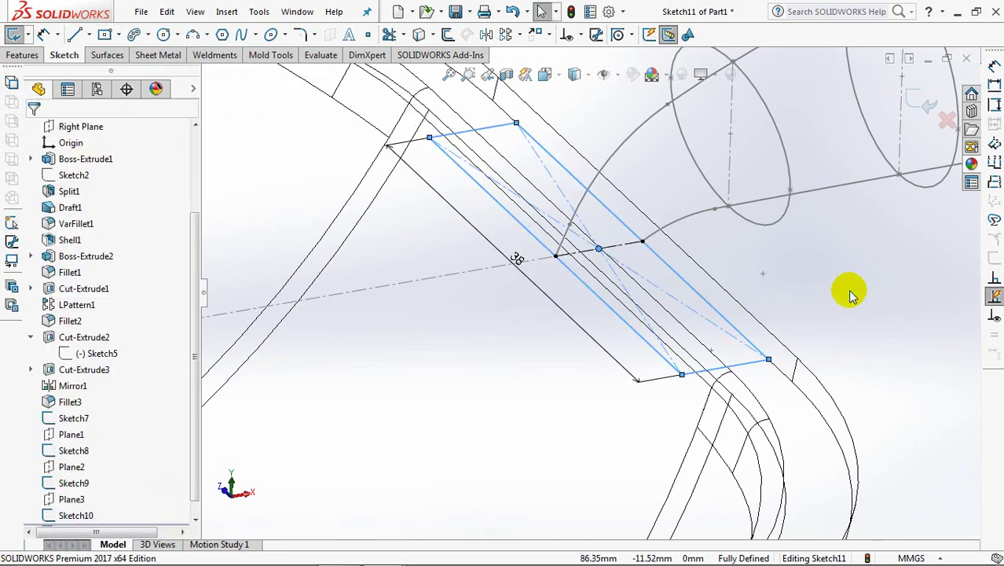
left_click(301, 36)
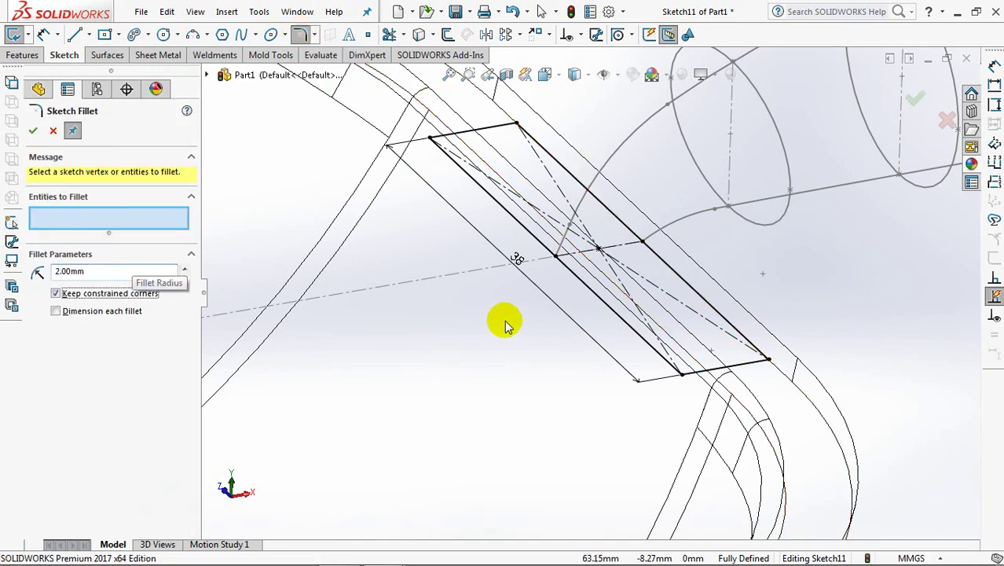
Step: Round all four rectangle corners with 2 mm sketch fillets and finish Sketch11
middle_click_drag(505, 324, 595, 455)
left_click(615, 449)
left_click(706, 428)
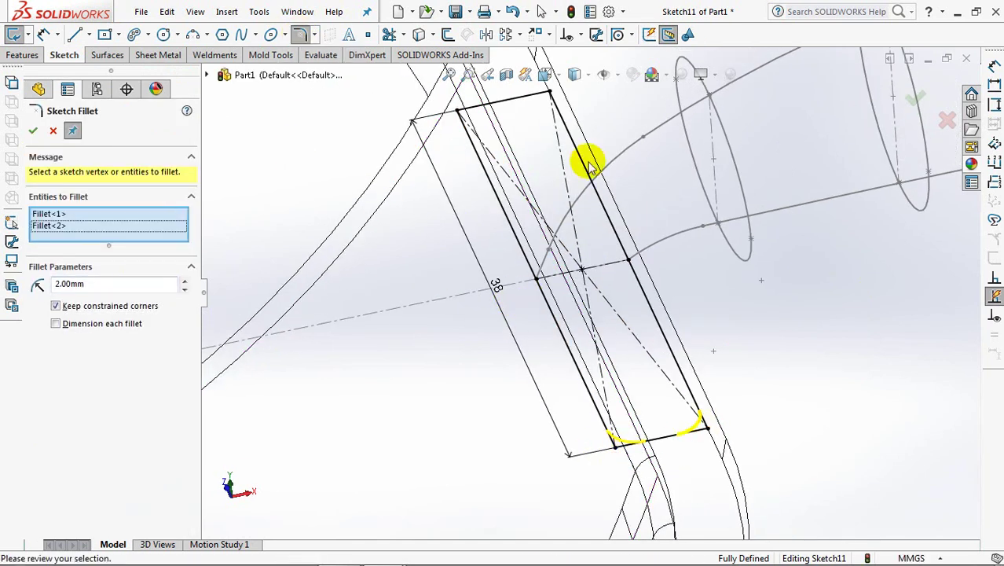
left_click(549, 92)
left_click(458, 110)
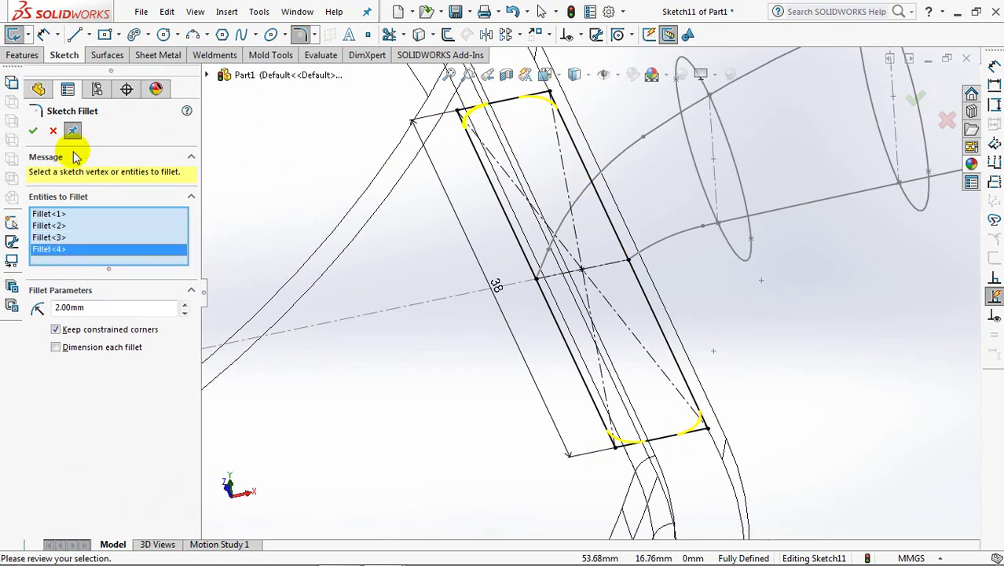
left_click(32, 132)
middle_click_drag(802, 331, 777, 441)
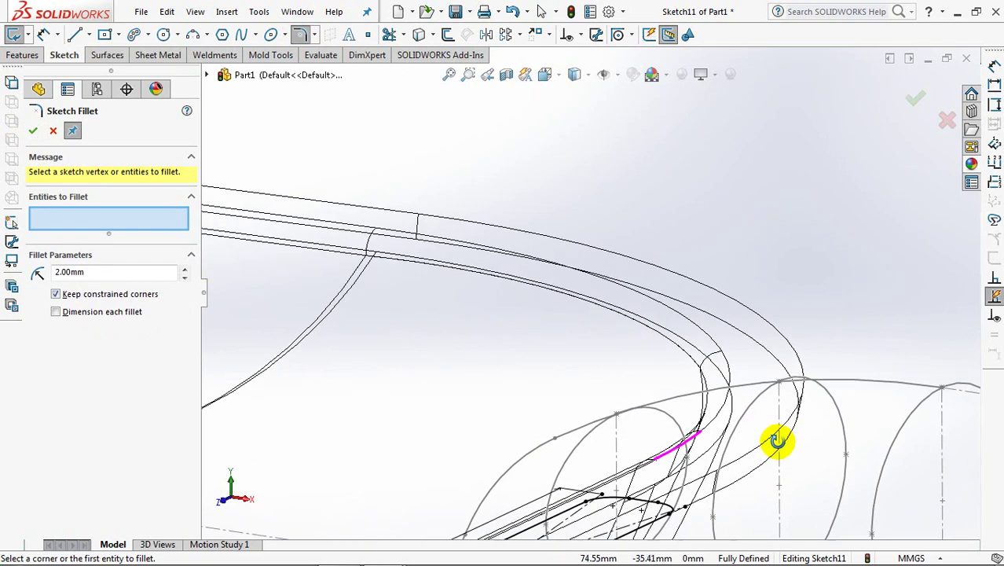
key("ctrl+5")
scroll(766, 333, "down", 5)
mouse_move(781, 278)
middle_mouse_down()
mouse_move(509, 285)
mouse_move(542, 270)
mouse_move(520, 195)
mouse_move(502, 173)
mouse_move(493, 223)
middle_mouse_up()
left_click(32, 130)
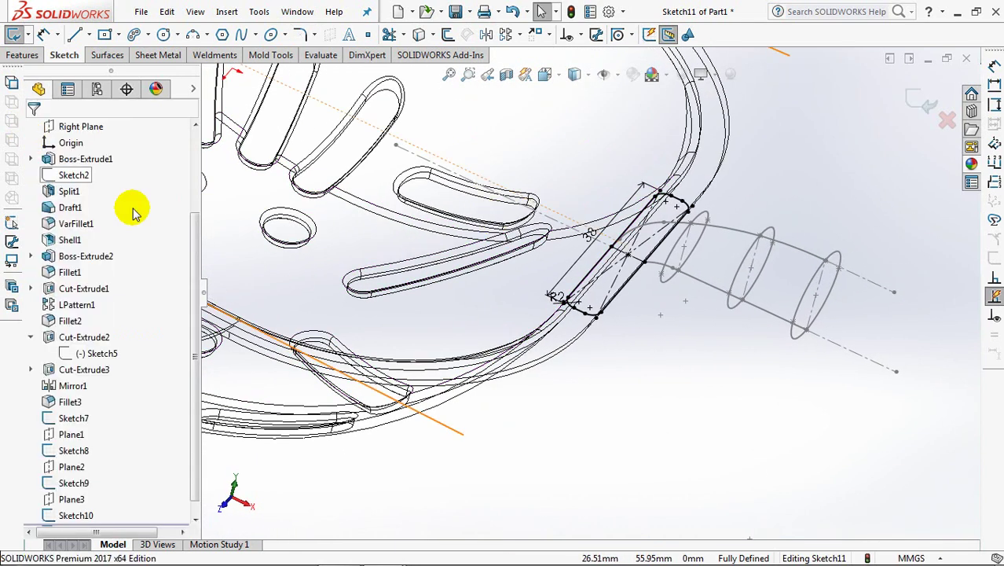
left_click(915, 108)
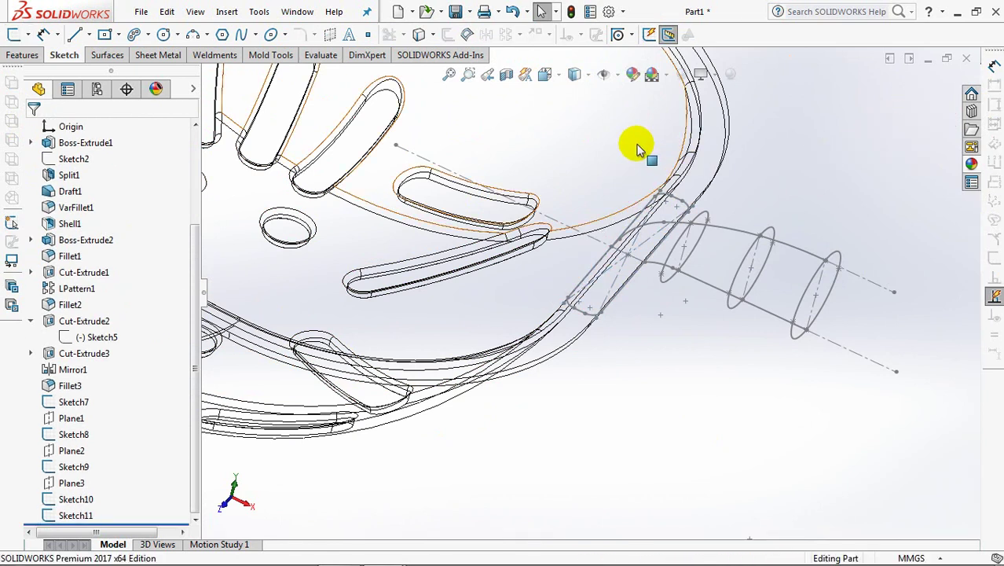
Step: Switch to Shaded With Edges, hide the scoop body, and show the sketches in isometric view
left_click(582, 78)
left_click(578, 97)
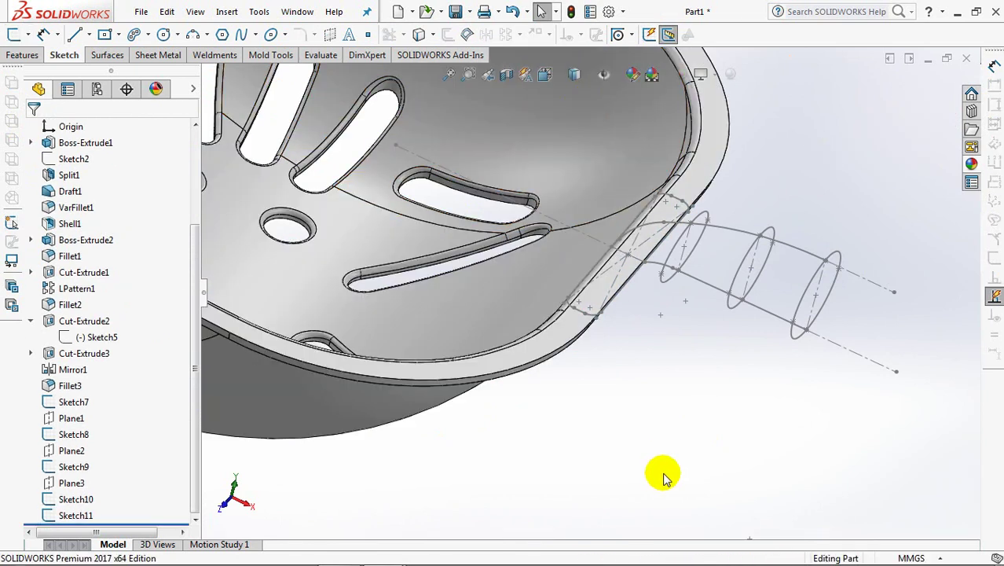
left_click(553, 338)
left_click(639, 291)
mouse_move(645, 359)
middle_mouse_down()
mouse_move(668, 352)
mouse_move(622, 372)
mouse_move(635, 375)
middle_mouse_up()
key("ctrl+7")
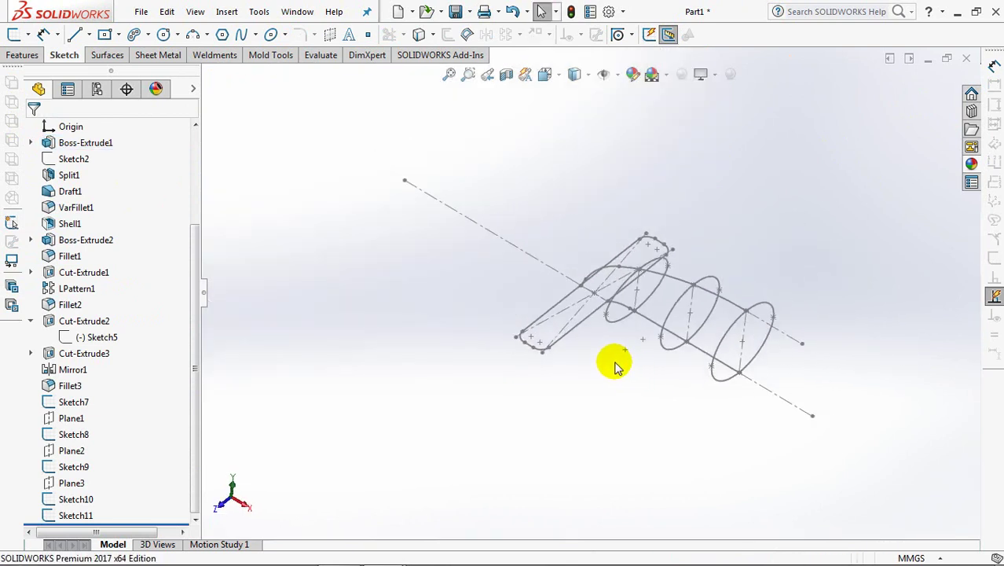
scroll(713, 374, "up", 5)
scroll(740, 281, "down", 4)
middle_click_drag(739, 280, 474, 266, "ctrl")
mouse_move(594, 388)
middle_mouse_down()
mouse_move(672, 400)
mouse_move(702, 437)
mouse_move(680, 448)
mouse_move(535, 448)
mouse_move(349, 349)
middle_mouse_up()
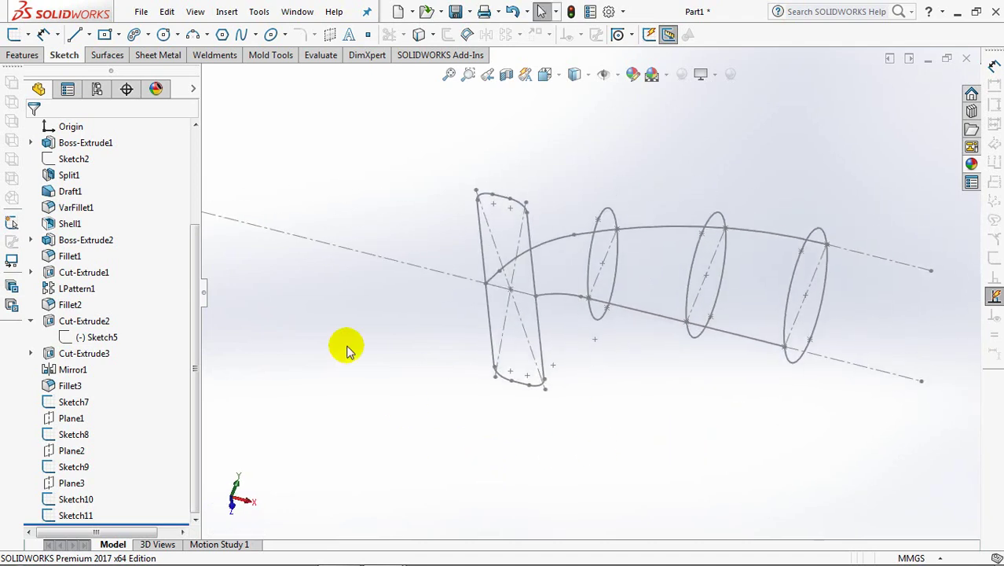
Step: Start a Lofted Boss/Base with the three ellipses and the slot sketch as profiles
left_click(21, 57)
left_click(72, 36)
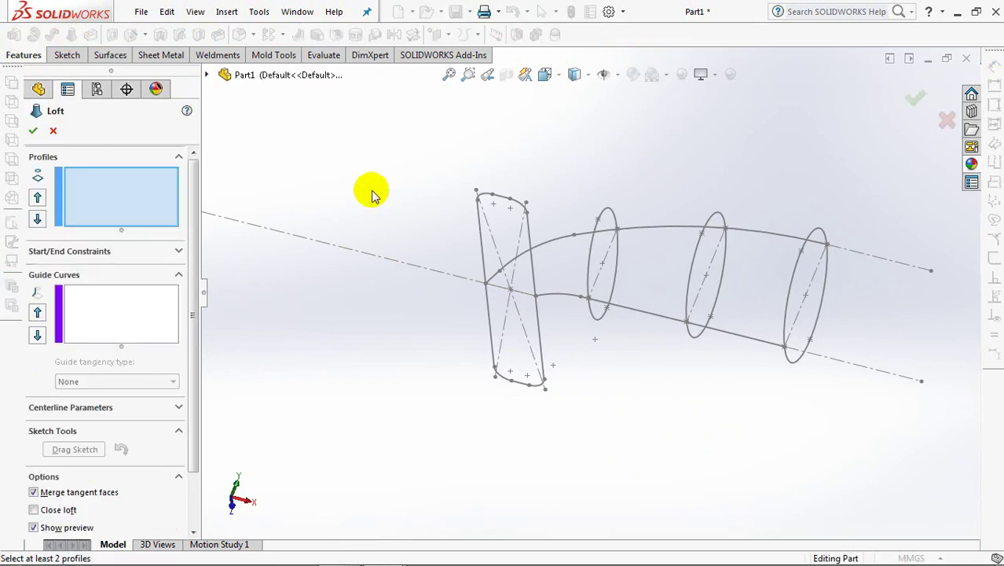
left_click(820, 306)
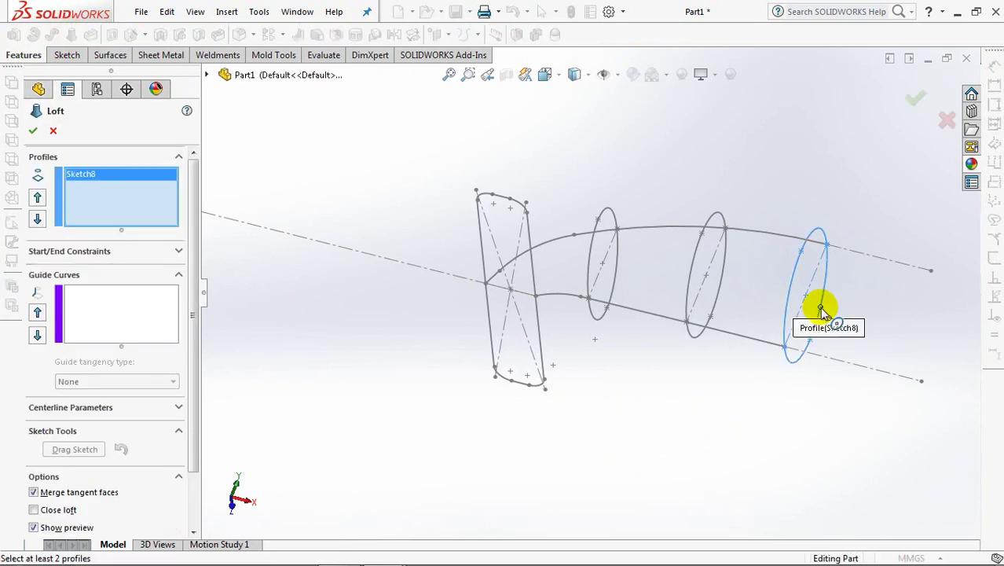
left_click(715, 285)
left_click(606, 278)
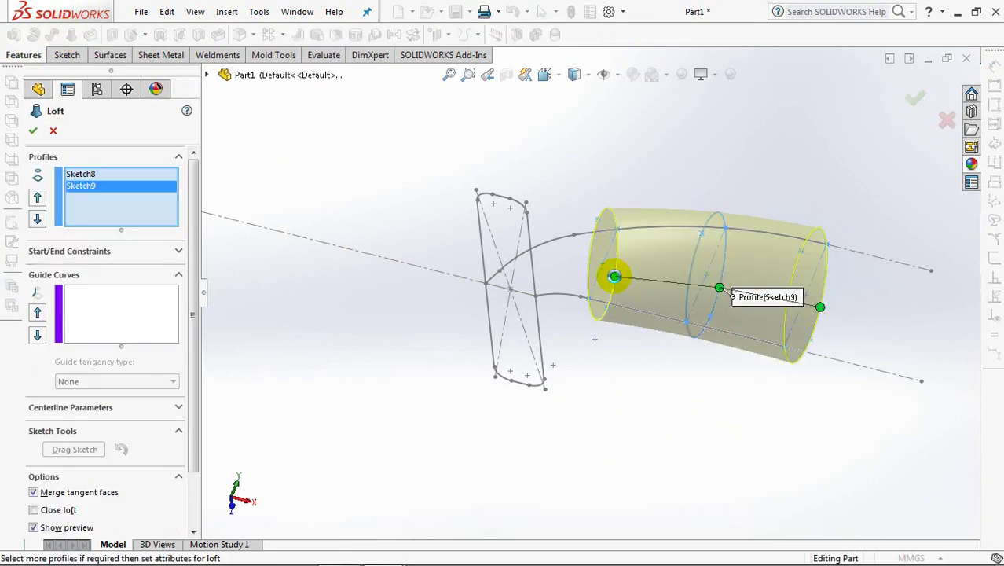
left_click(489, 307)
Step: Add the upper and lower path curves as loft guide curves via SelectionManager
left_click(106, 316)
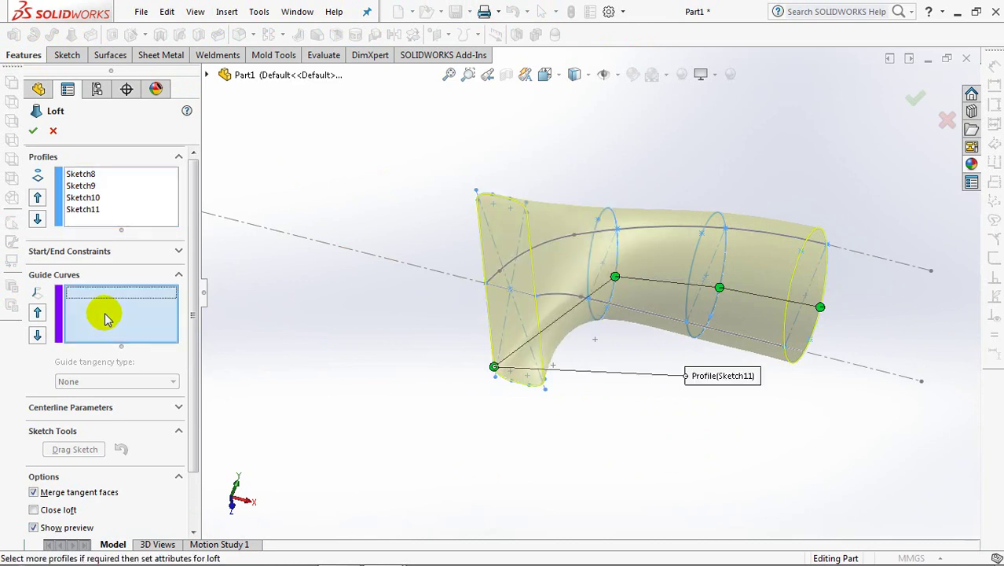
right_click(692, 149)
left_click(742, 190)
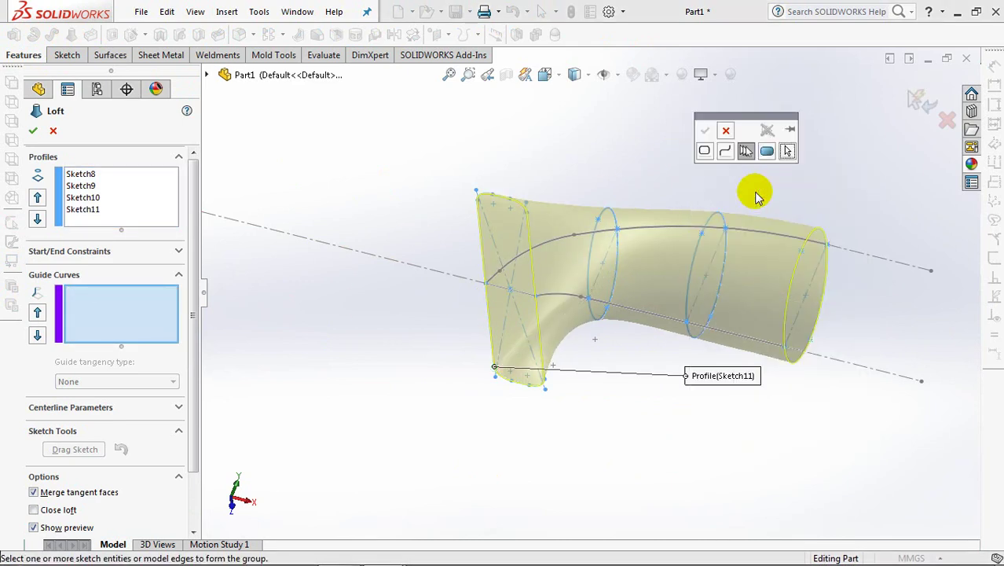
left_click(768, 238)
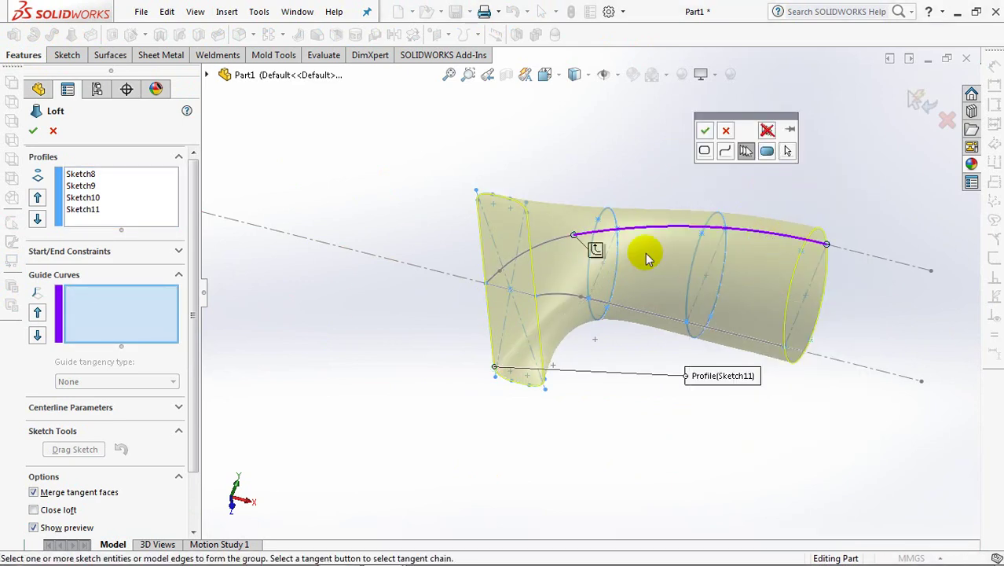
left_click(704, 130)
right_click(657, 135)
left_click(698, 181)
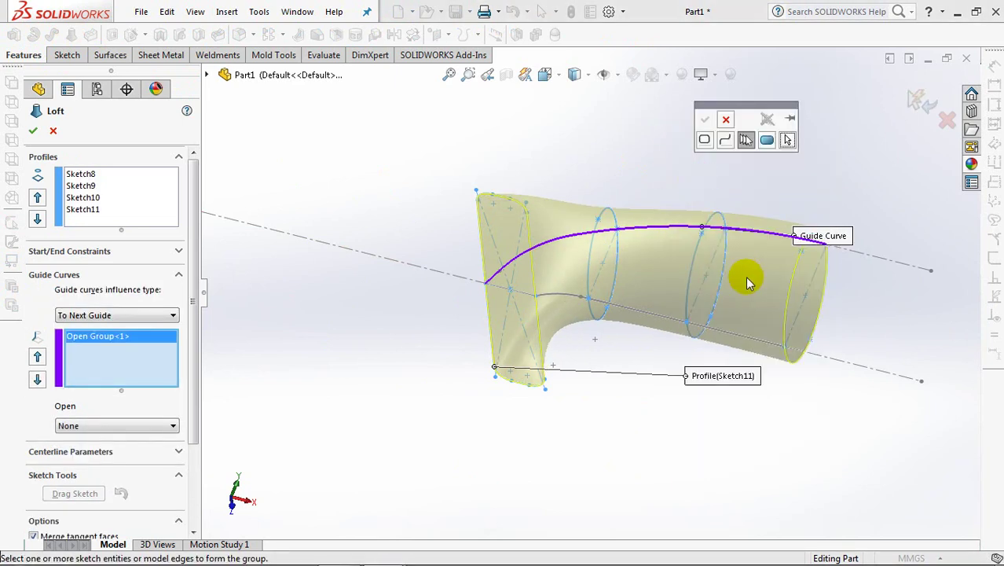
left_click(602, 311)
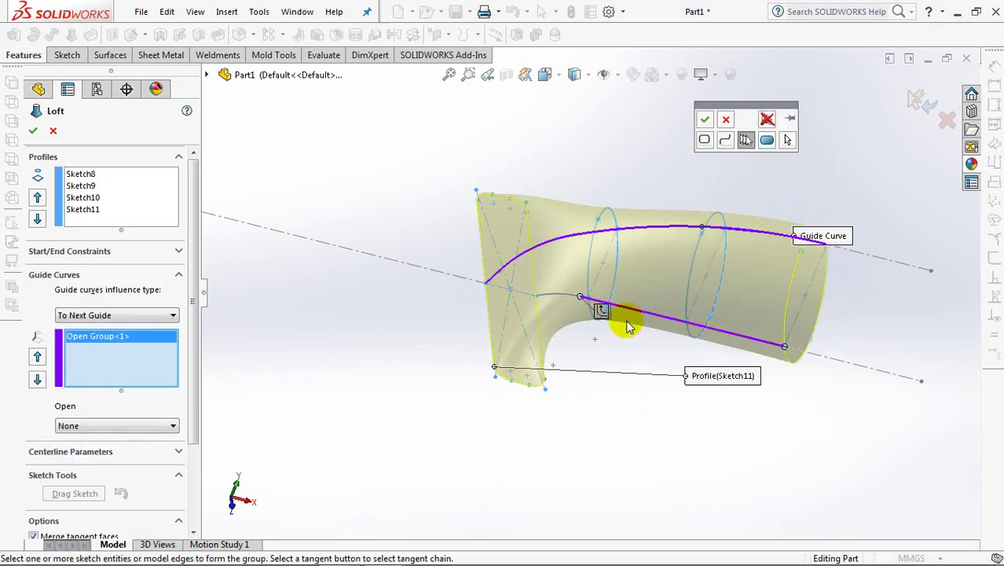
left_click(704, 119)
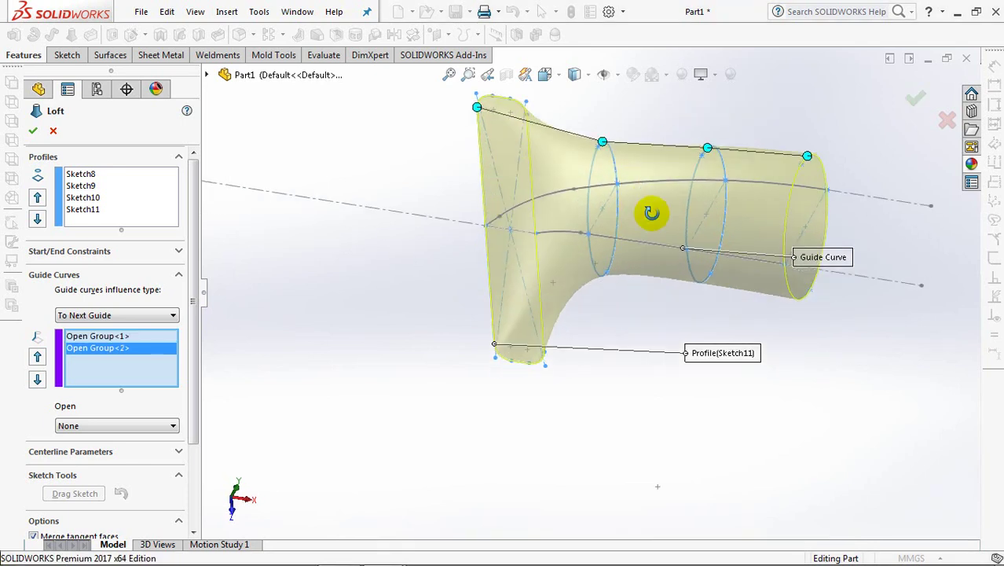
Step: Confirm Loft1 and review the flared handle from an angled view
middle_click_drag(652, 226, 639, 299)
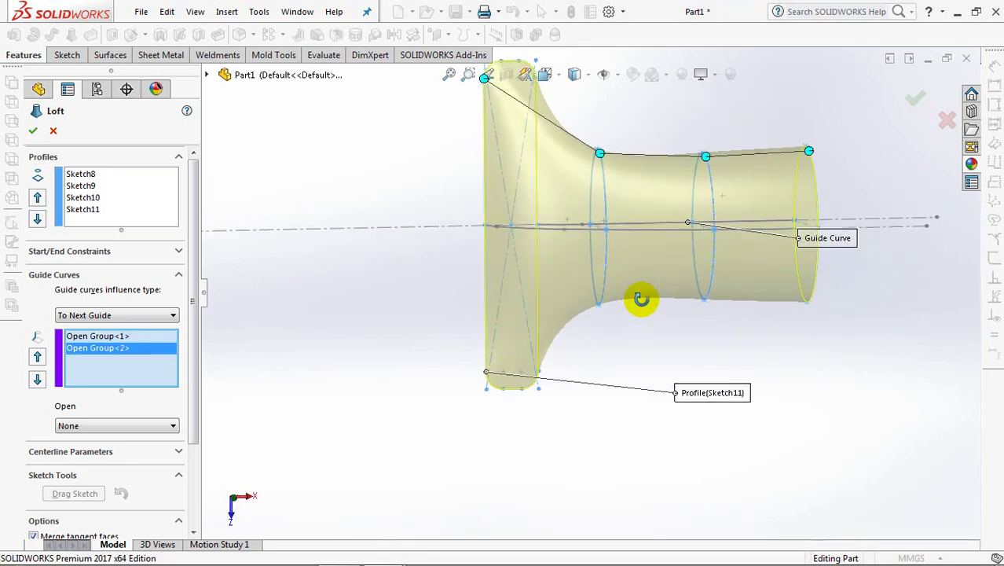
left_click_drag(194, 369, 198, 427)
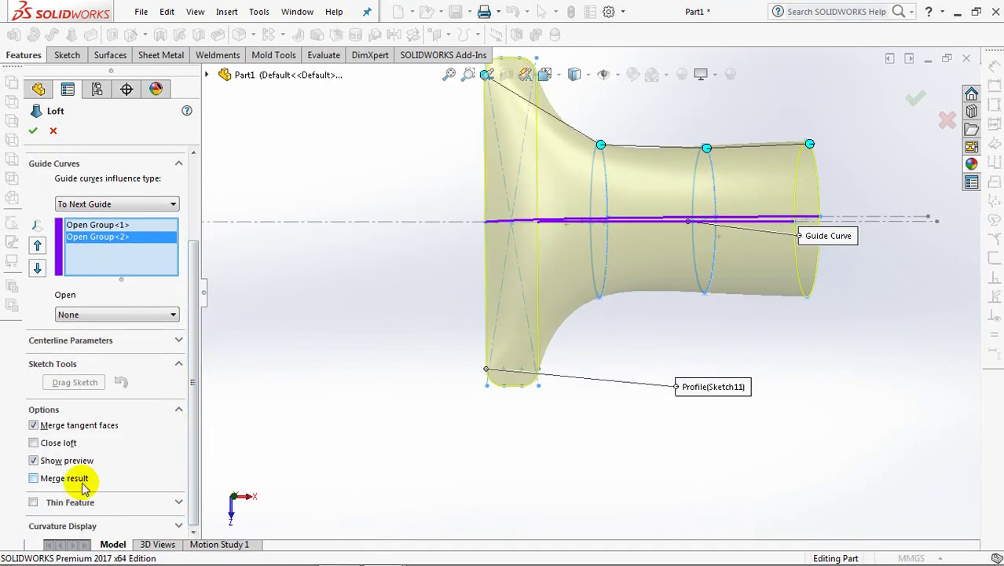
left_click(33, 131)
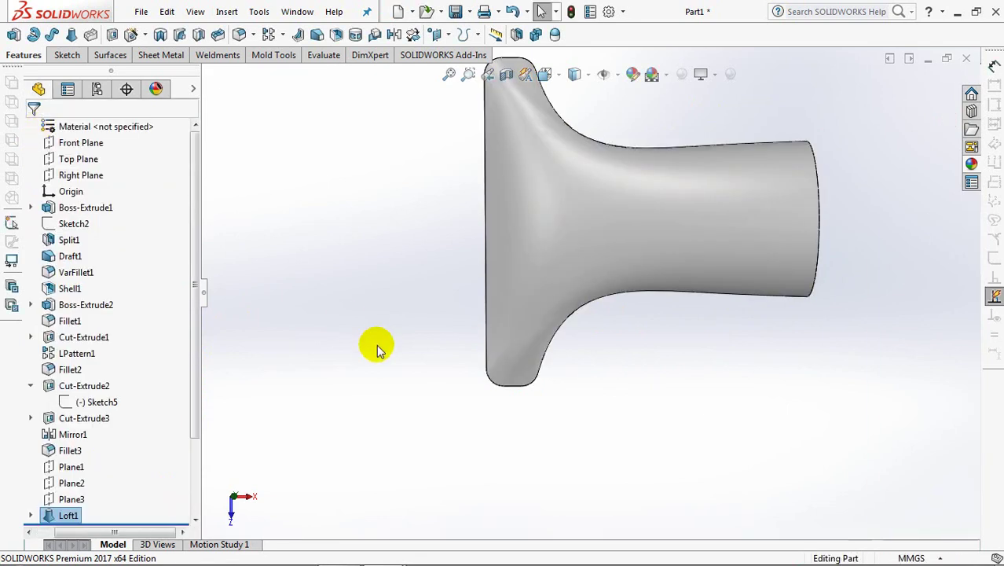
middle_click_drag(377, 348, 386, 276)
left_click_drag(194, 429, 190, 489)
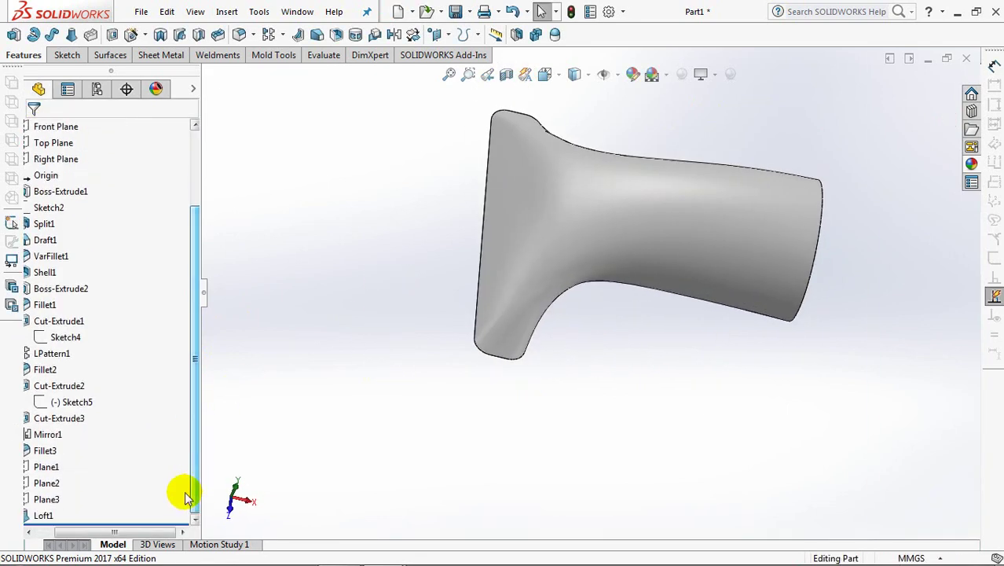
left_click_drag(118, 532, 103, 532)
Step: Show the scoop body and create Plane4 from the rim face through the rim vertex
left_click(64, 450)
mouse_move(381, 437)
middle_mouse_down()
mouse_move(645, 386)
mouse_move(657, 403)
mouse_move(639, 343)
mouse_move(656, 289)
mouse_move(662, 396)
middle_mouse_up()
left_click(442, 33)
left_click(448, 57)
left_click(515, 346)
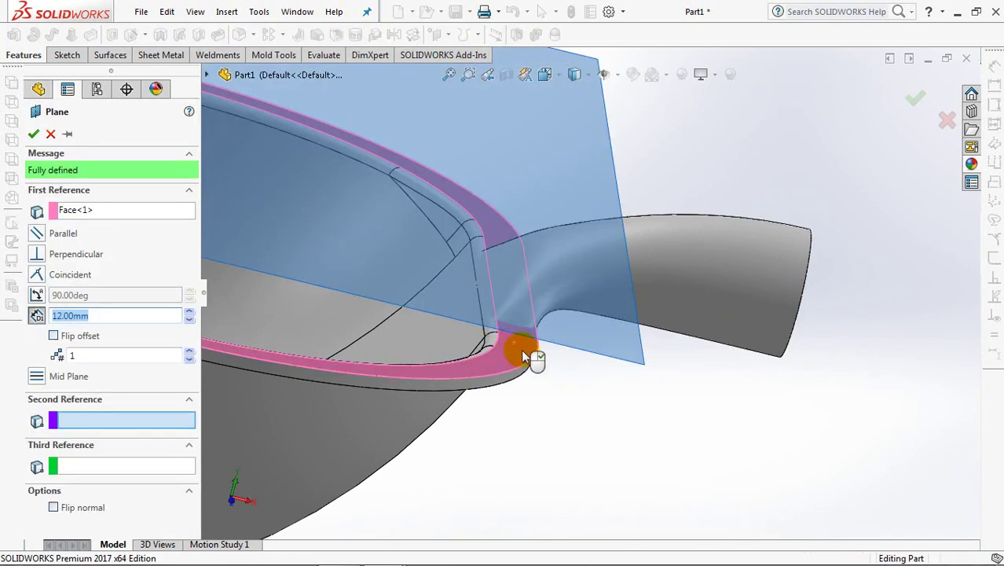
middle_click_drag(521, 349, 467, 348)
left_click(468, 330)
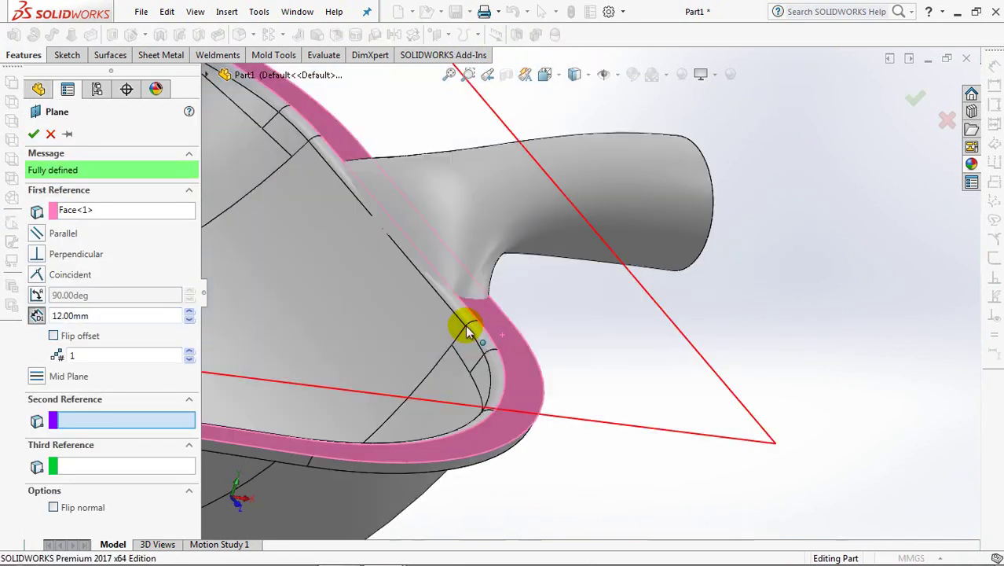
left_click(916, 100)
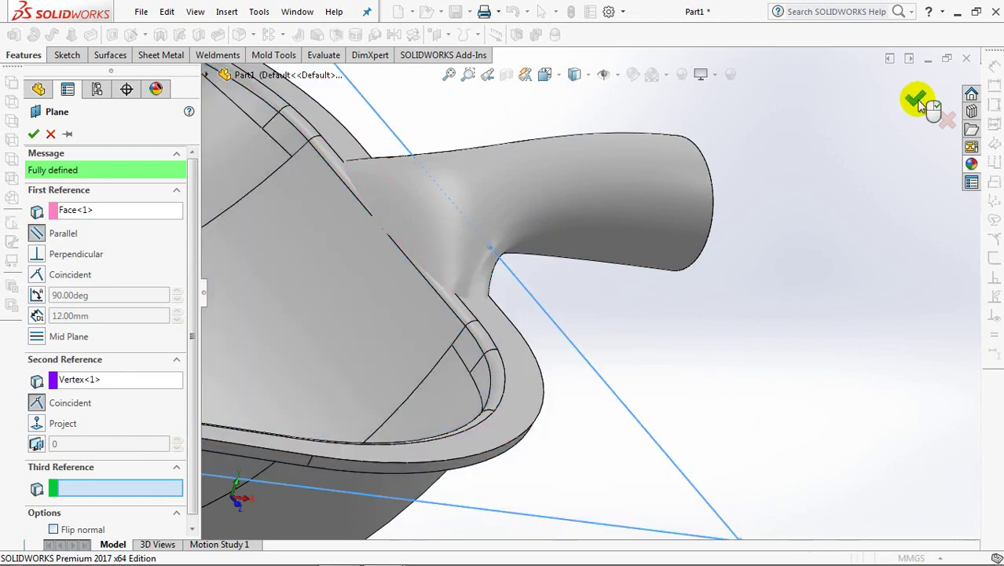
mouse_move(818, 264)
middle_mouse_down()
mouse_move(762, 207)
mouse_move(760, 220)
middle_mouse_up()
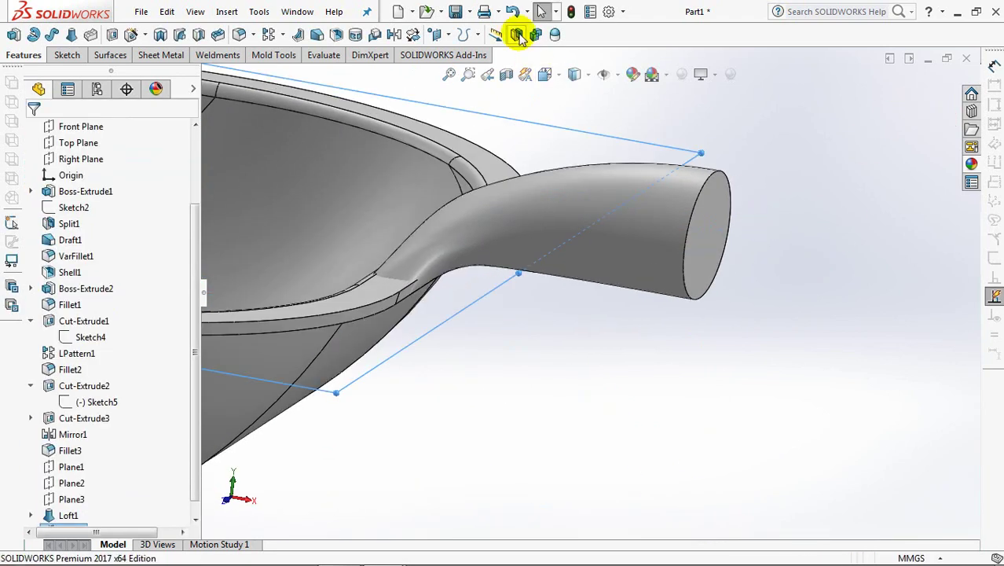
Step: Split Loft1 at the rim face to remove the piece poking into the scoop
left_click(517, 34)
middle_click_drag(466, 233, 463, 231)
mouse_move(459, 277)
middle_mouse_down()
mouse_move(473, 233)
mouse_move(455, 264)
mouse_move(452, 251)
mouse_move(375, 289)
middle_mouse_up()
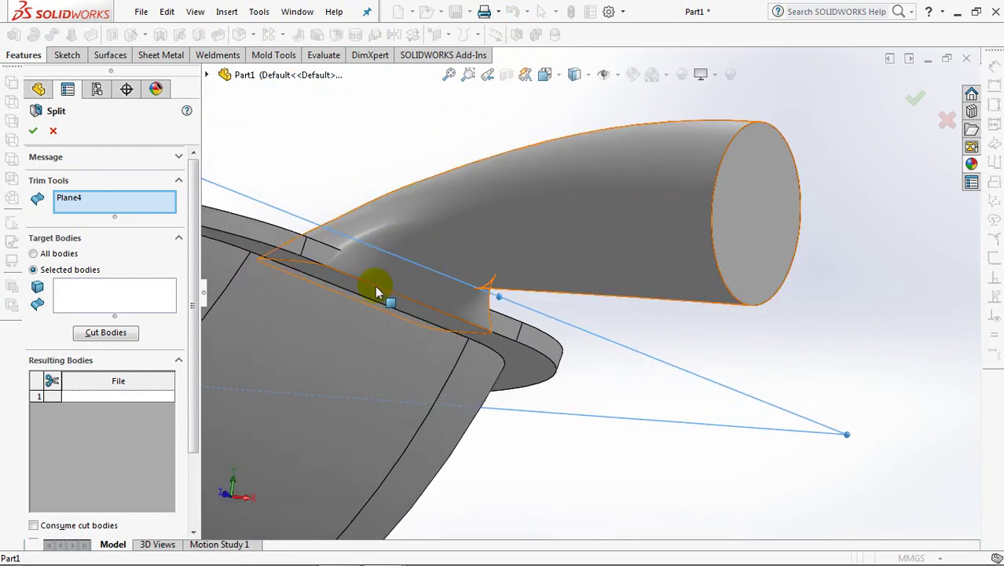
left_click(319, 257)
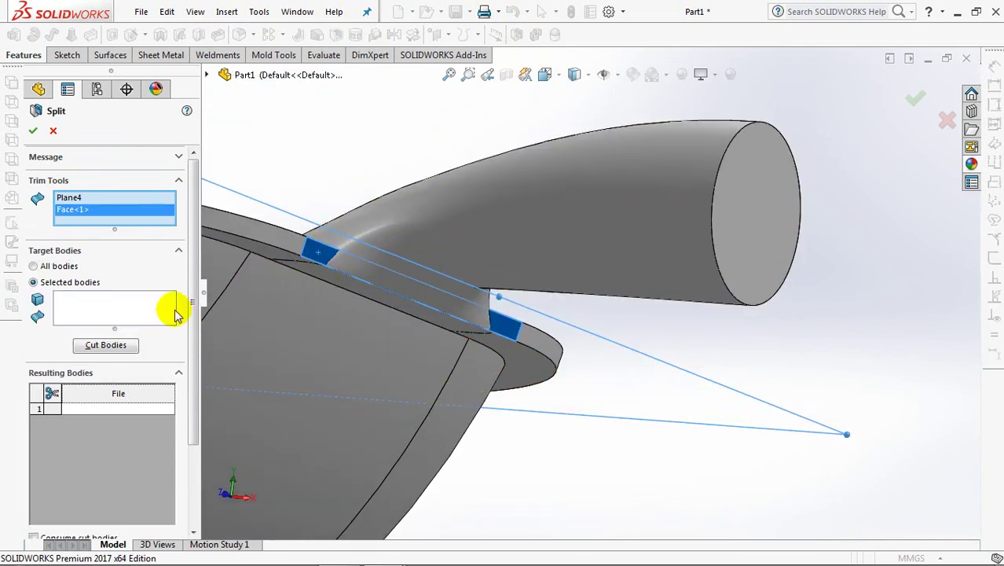
left_click(469, 224)
left_click(105, 344)
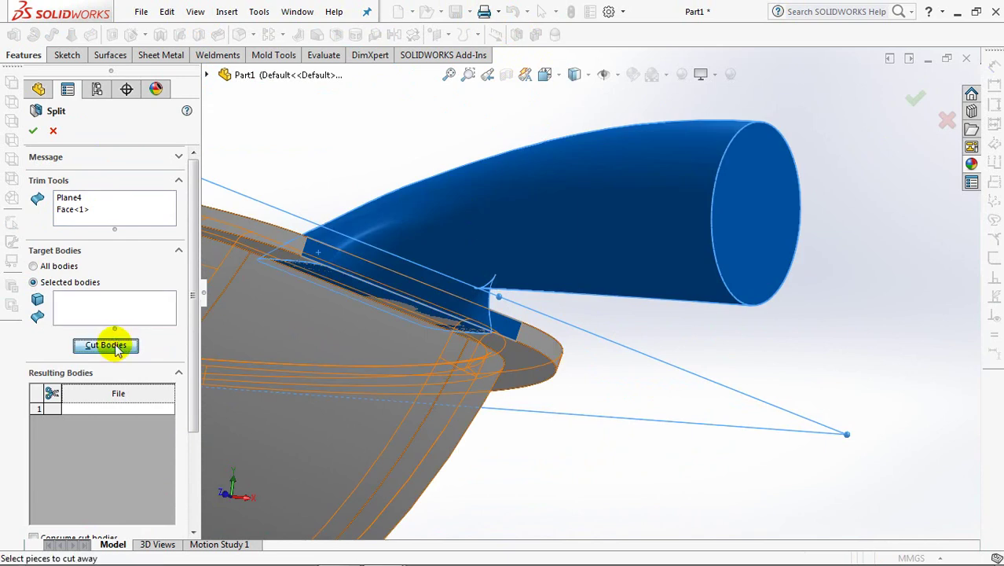
middle_click_drag(335, 299, 502, 327)
mouse_move(587, 363)
middle_mouse_down()
mouse_move(593, 385)
mouse_move(471, 336)
middle_mouse_up()
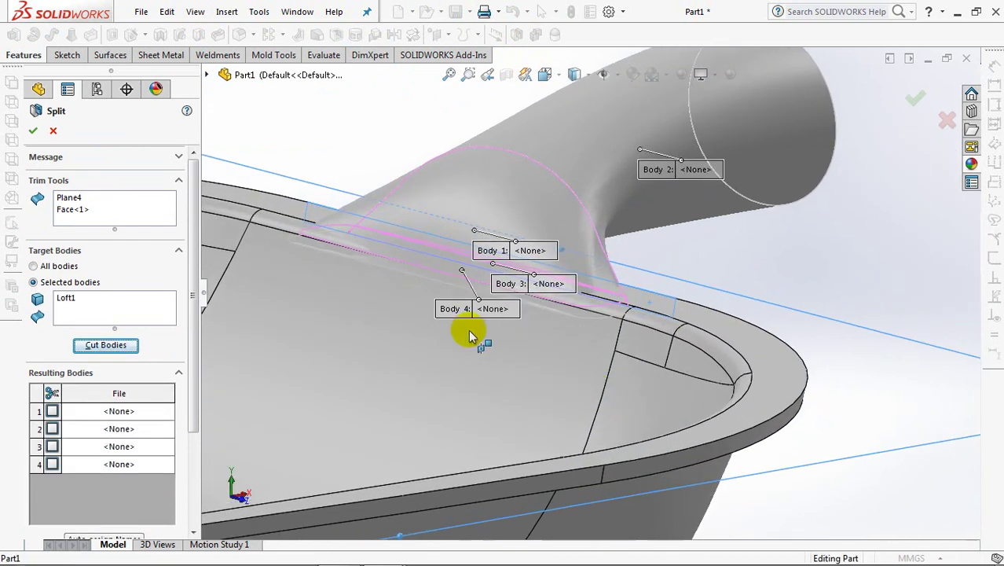
left_click(52, 464)
mouse_move(321, 454)
middle_mouse_down()
mouse_move(336, 417)
mouse_move(294, 390)
mouse_move(307, 426)
mouse_move(202, 437)
middle_mouse_up()
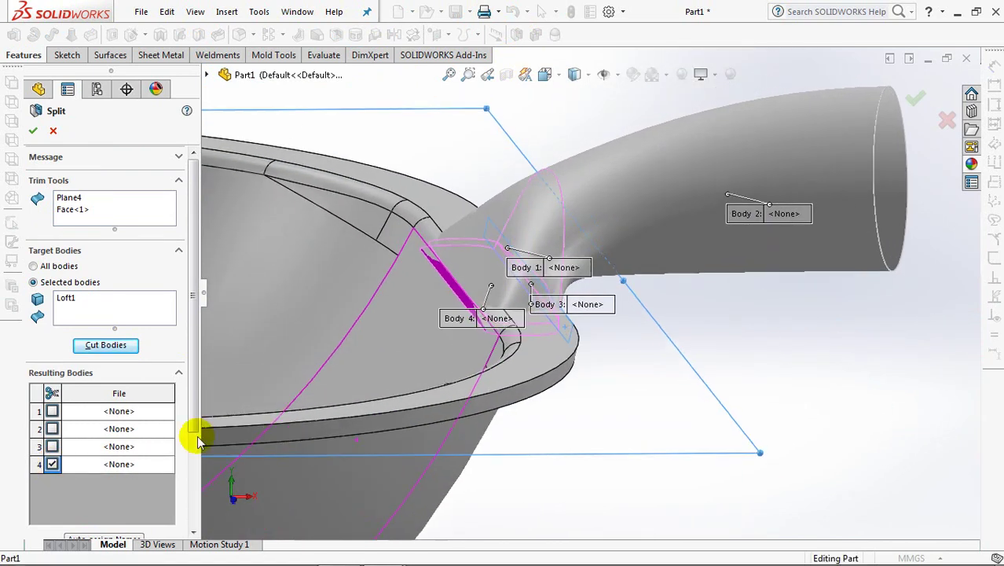
scroll(195, 481, "down", 3)
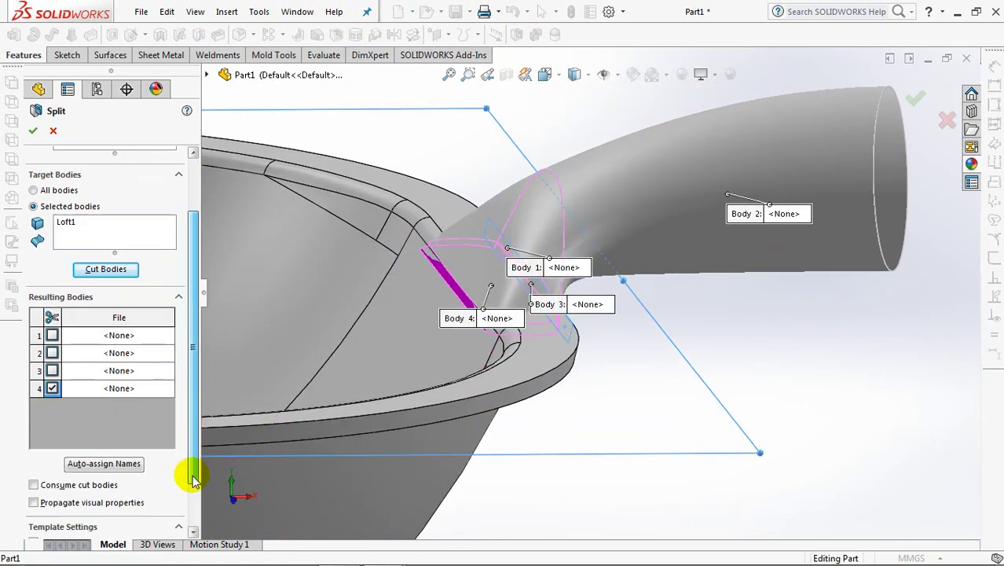
left_click(32, 131)
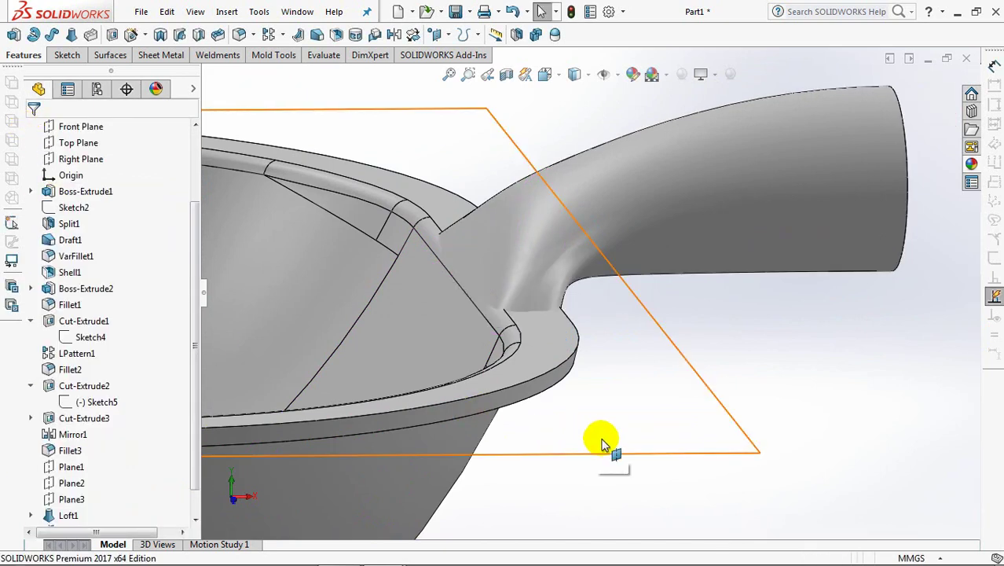
Step: Zoom out and orbit to bring the handle's flat cut end into view
scroll(588, 455, "up", 1)
scroll(556, 463, "up", 2)
scroll(566, 471, "up", 1)
mouse_move(605, 479)
middle_mouse_down()
mouse_move(576, 466)
mouse_move(578, 352)
mouse_move(656, 373)
middle_mouse_up()
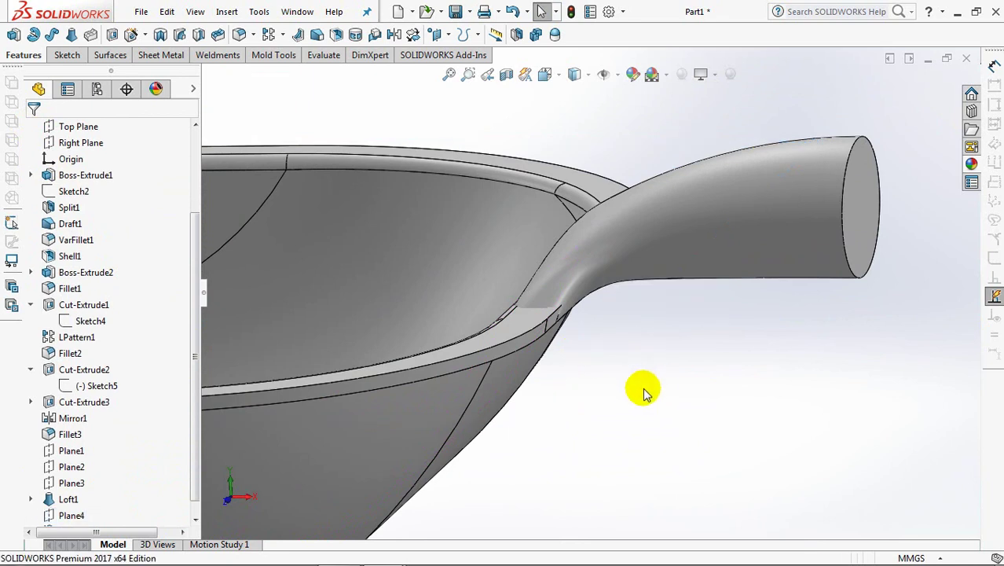
Step: Extrude a 0.50 mm inward offset of the handle's end face 39 mm as Boss-Extrude3
left_click(13, 34)
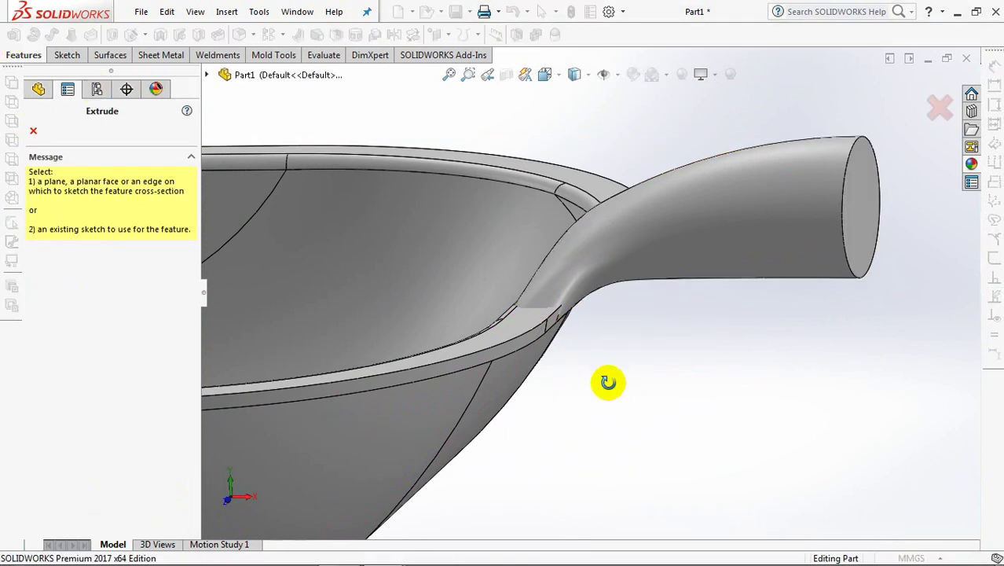
middle_click_drag(608, 382, 711, 311)
left_click(740, 289)
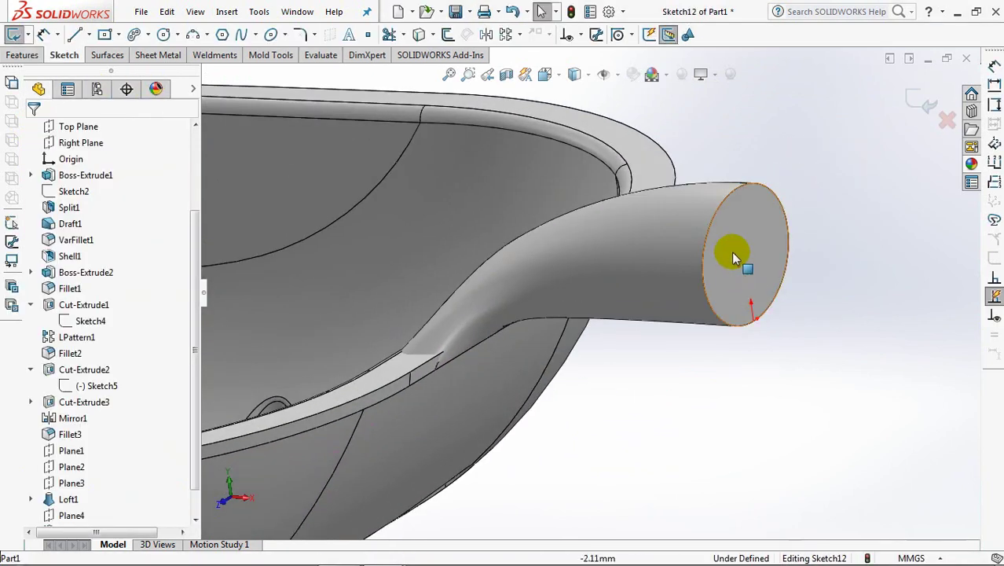
left_click(448, 34)
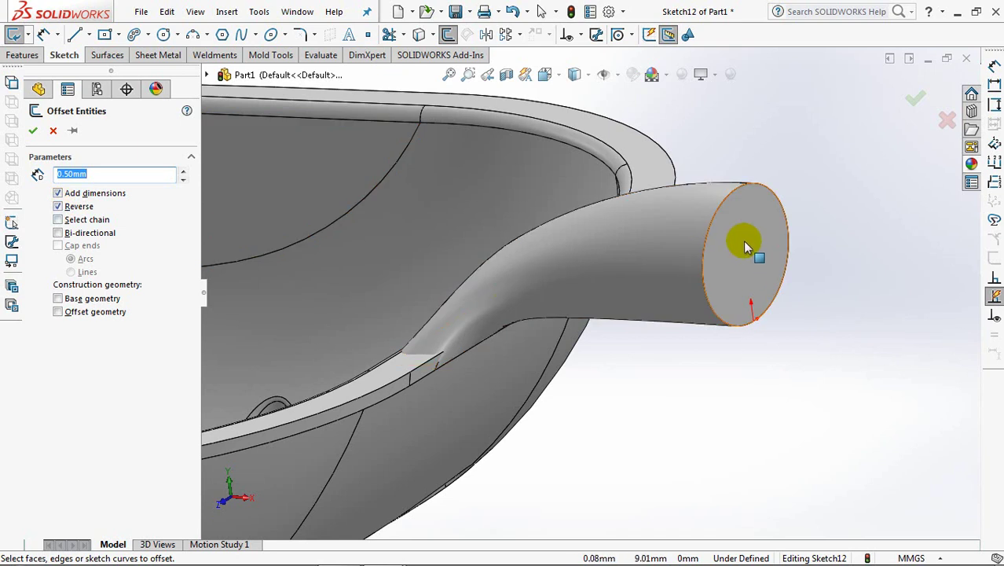
left_click(743, 240)
left_click(915, 97)
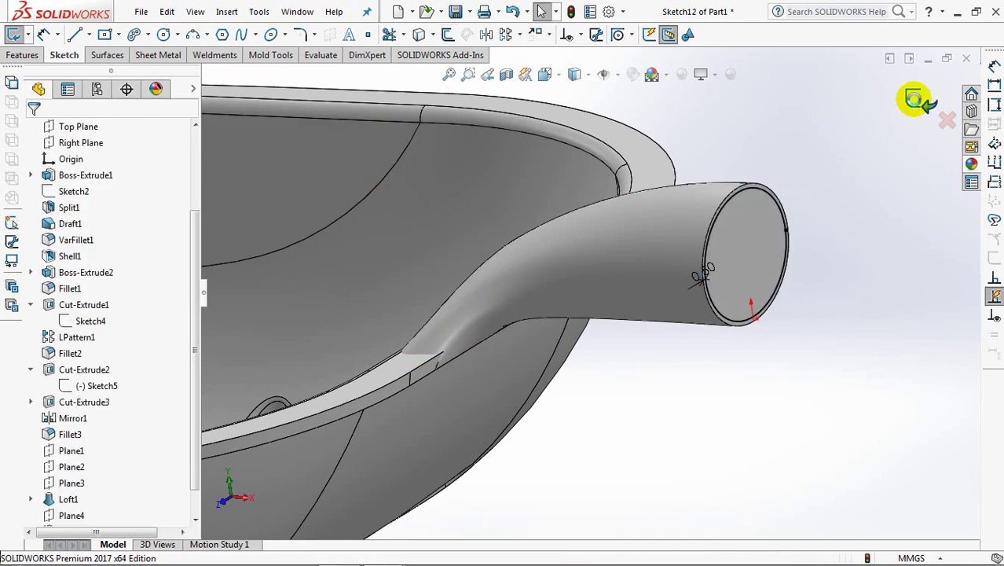
left_click(915, 97)
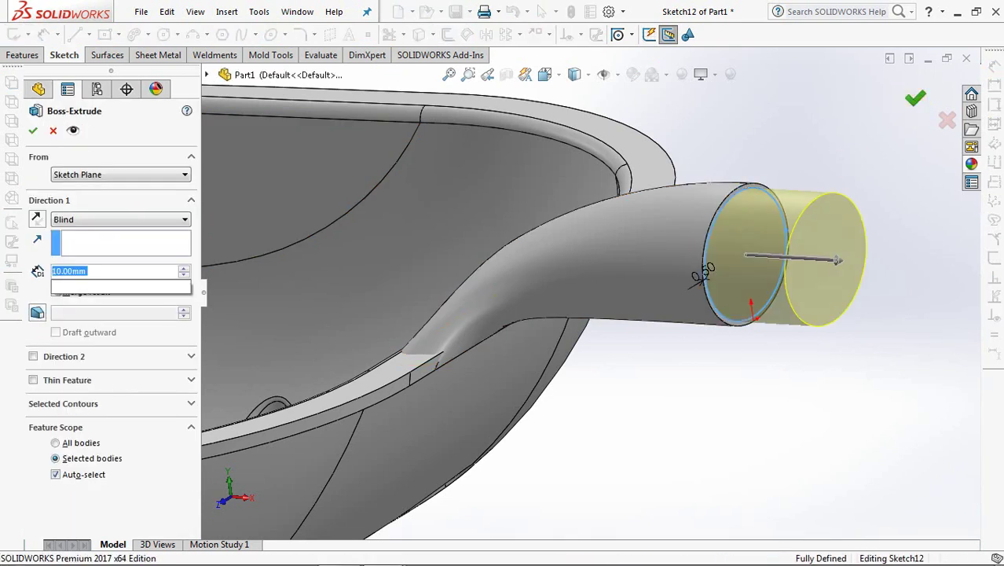
key("Return")
scroll(836, 236, "up", 2)
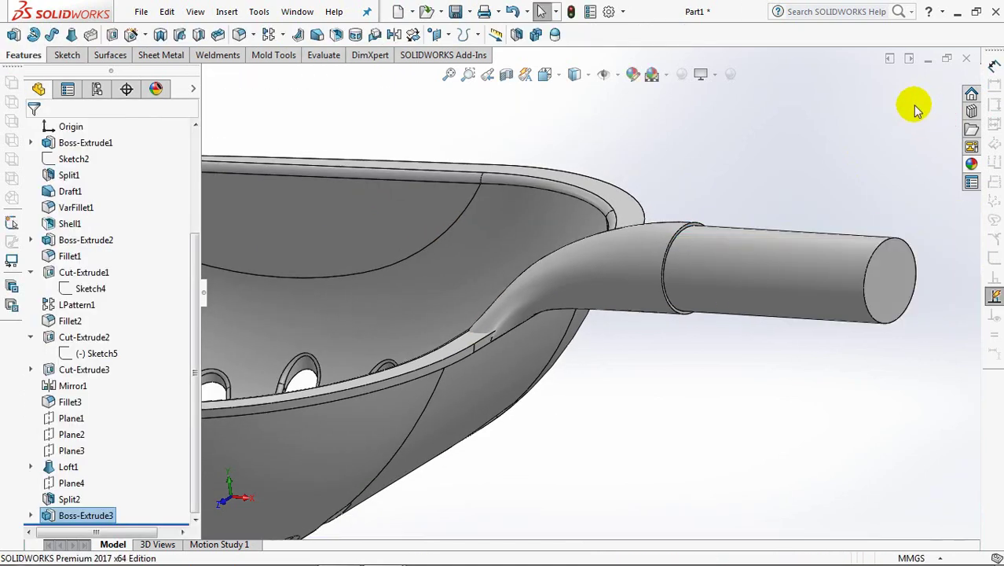
left_click(894, 271)
Step: Start a sketch on the end face with a 12×8 construction center rectangle at the origin
left_click(847, 224)
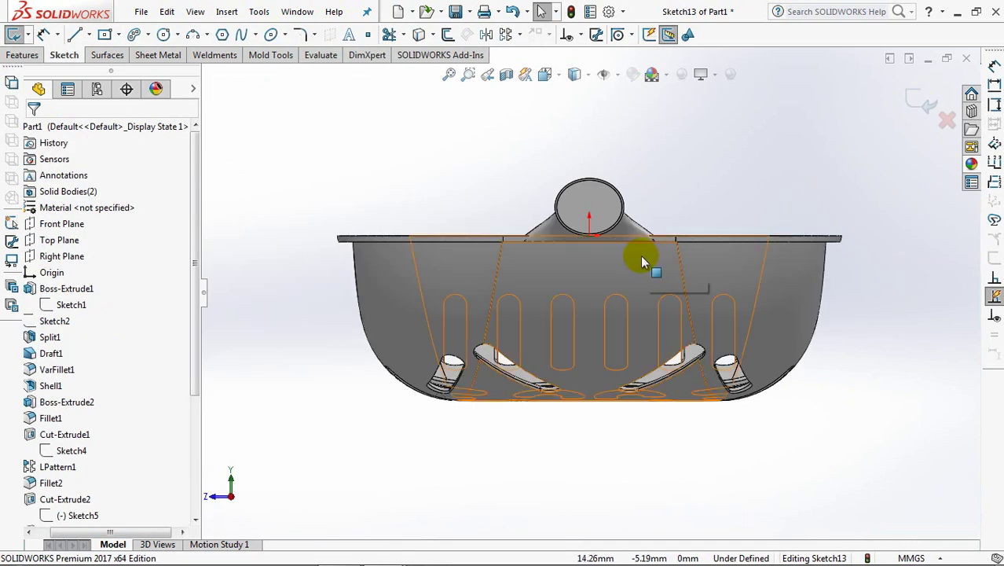
scroll(624, 191, "down", 3)
left_click(117, 34)
left_click(152, 71)
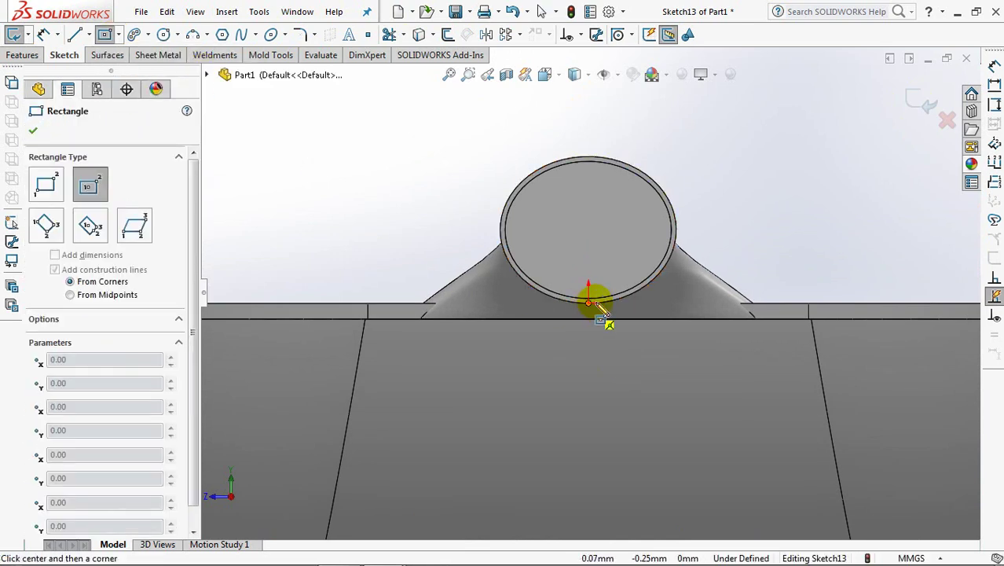
left_click(588, 303)
key("Tab")
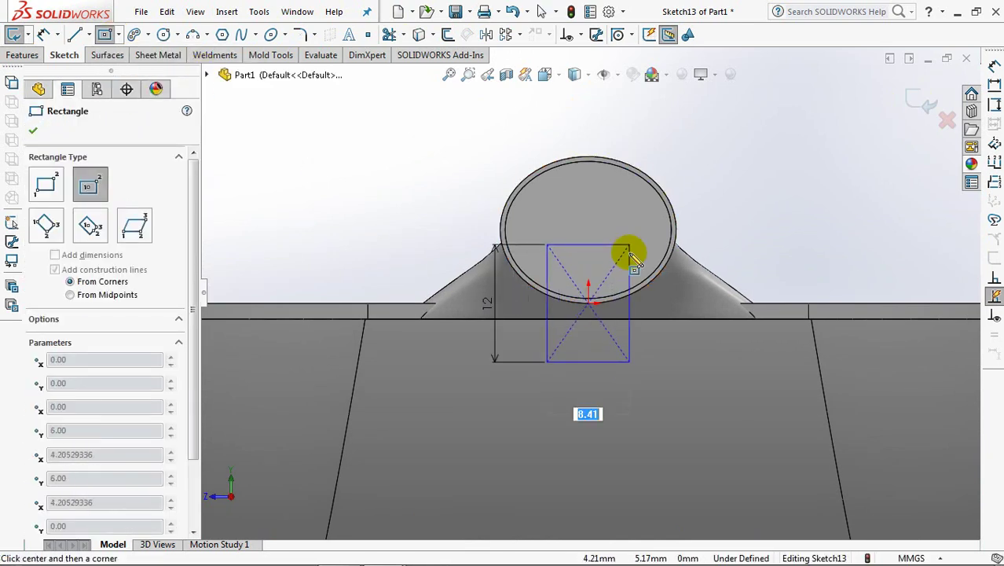
type("8")
key("Return")
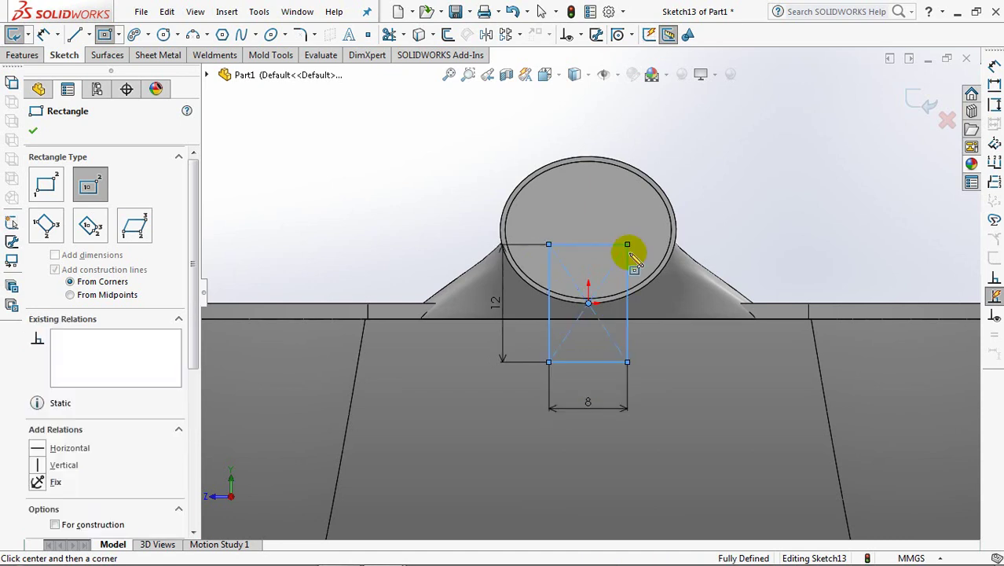
scroll(197, 381, "down", 1)
left_click(55, 452)
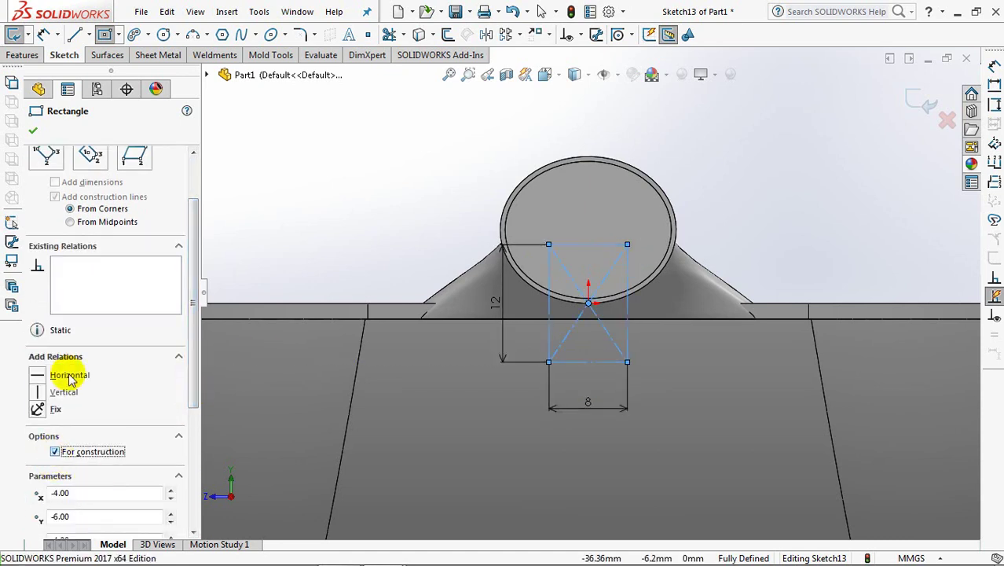
left_click(32, 131)
Step: Draw a vertical centerline from the rectangle centre to its top edge
left_click(85, 35)
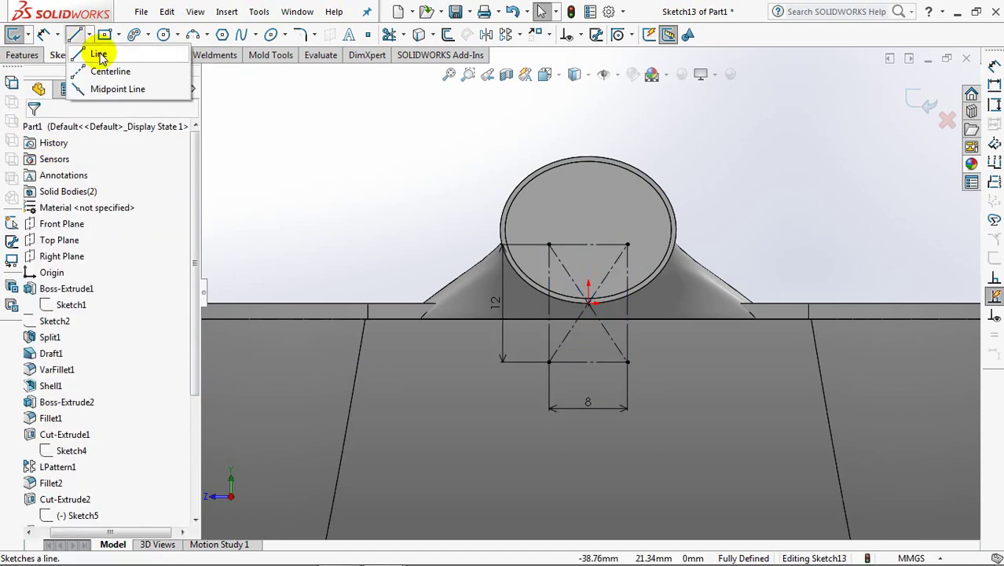
left_click(86, 68)
left_click(589, 302)
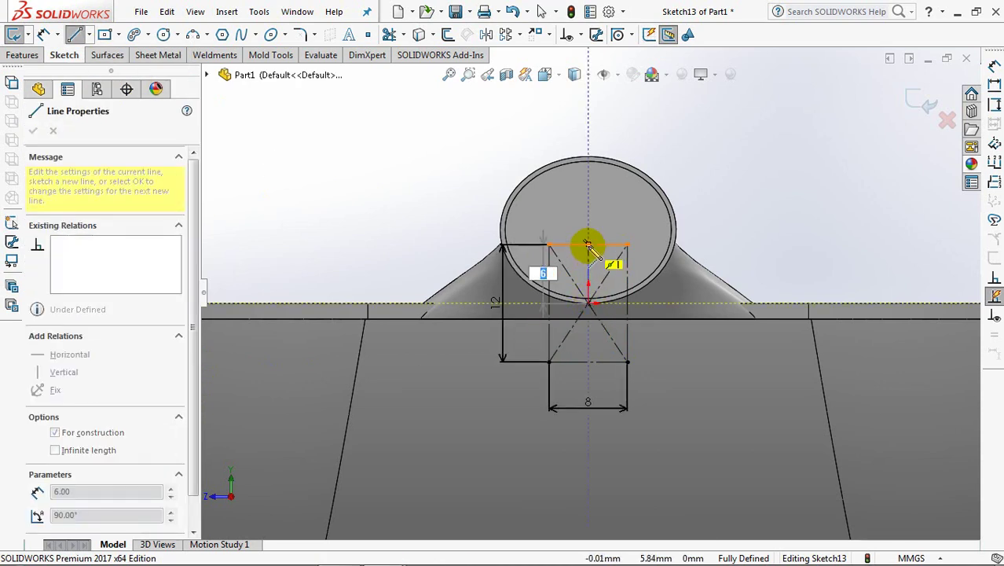
left_click(589, 245)
right_click(591, 246)
left_click(627, 258)
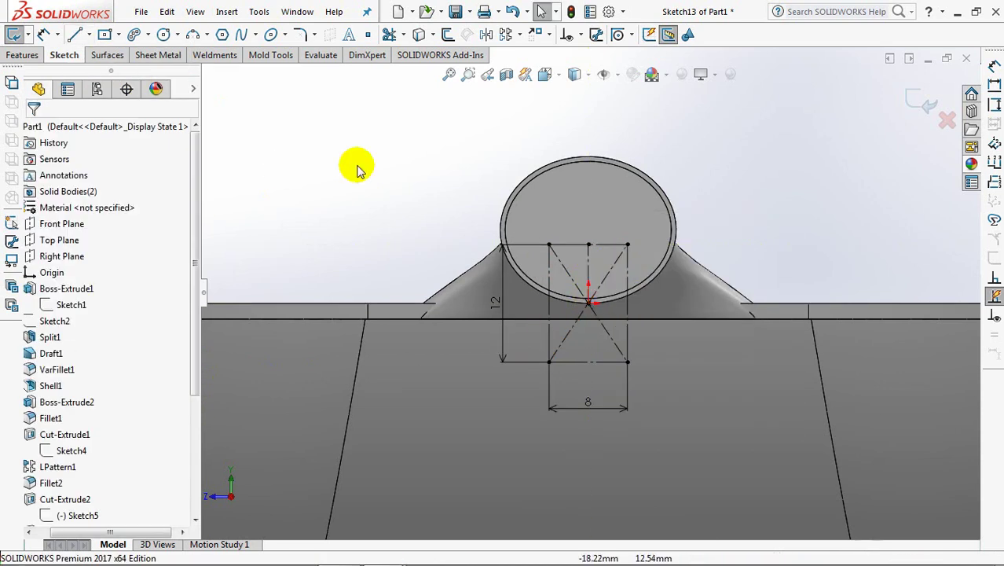
Step: Draw a top line and slanted side line, dimensioning the side at 7° to the centerline
left_click(75, 35)
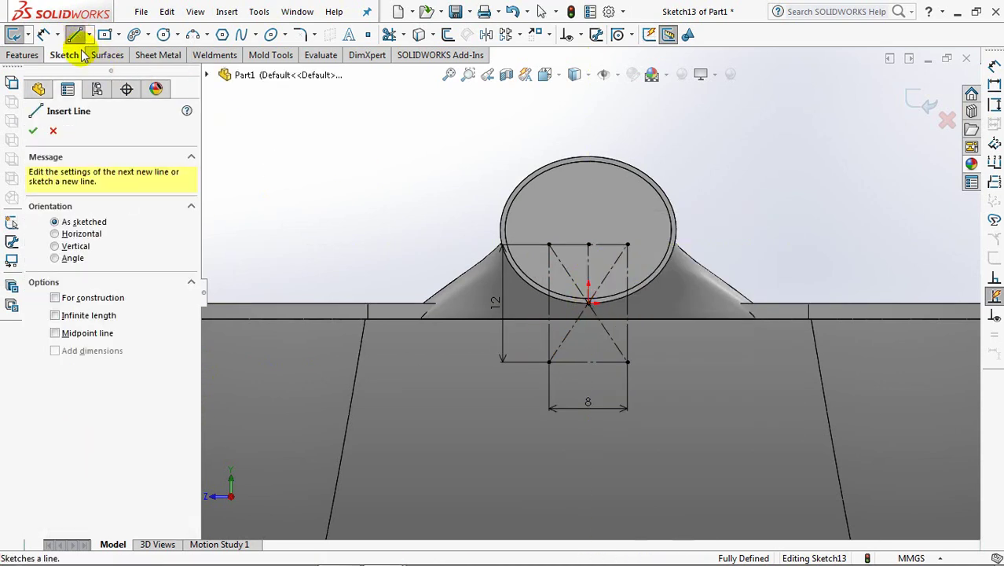
left_click(588, 245)
left_click(560, 244)
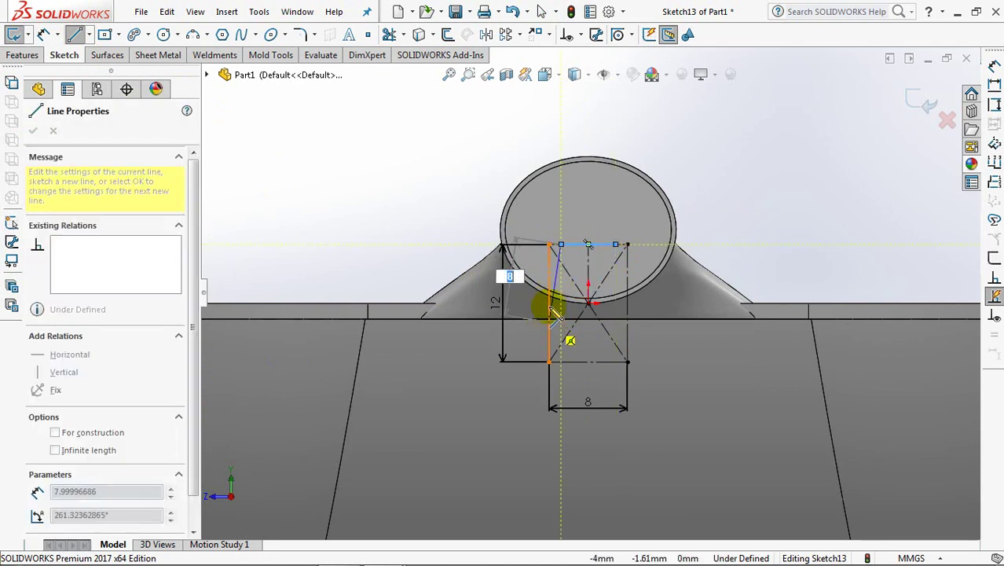
left_click(551, 308)
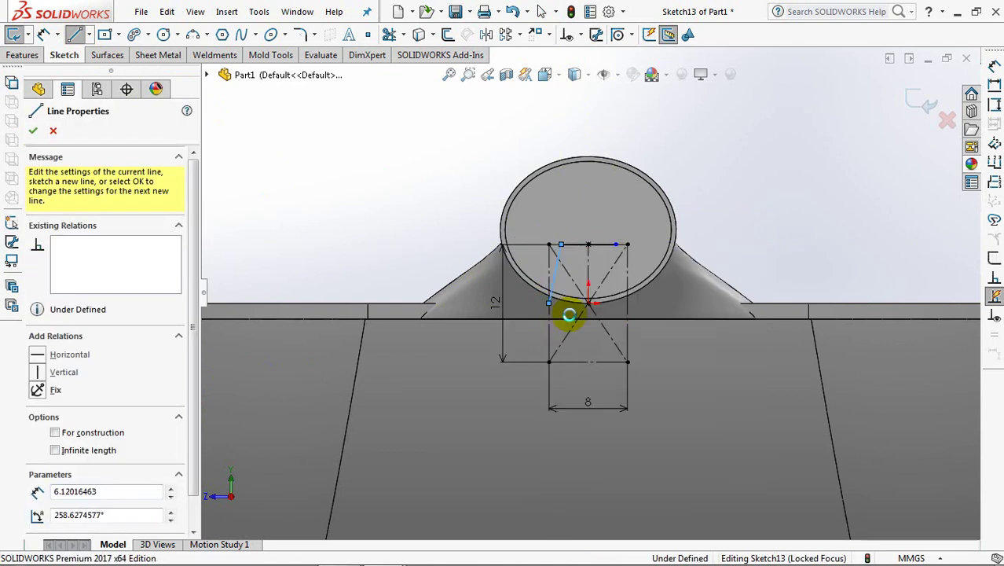
key("Escape")
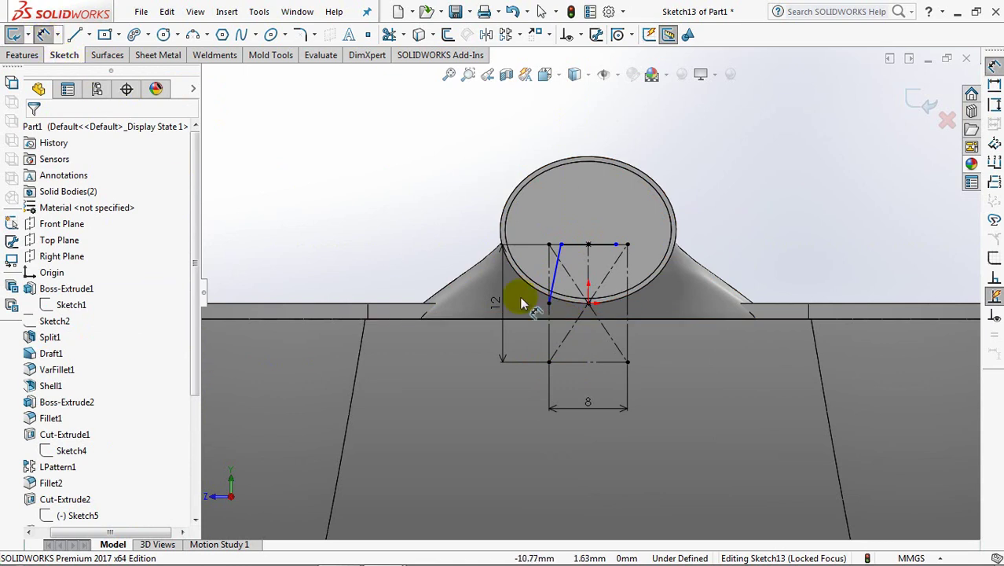
left_click(574, 282)
left_click(587, 265)
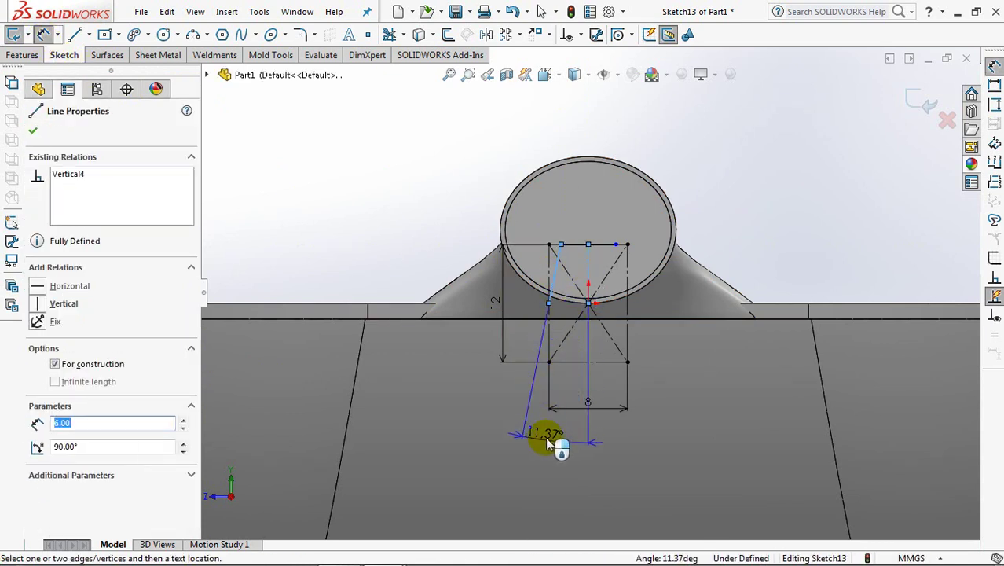
left_click(548, 440)
left_click(484, 425)
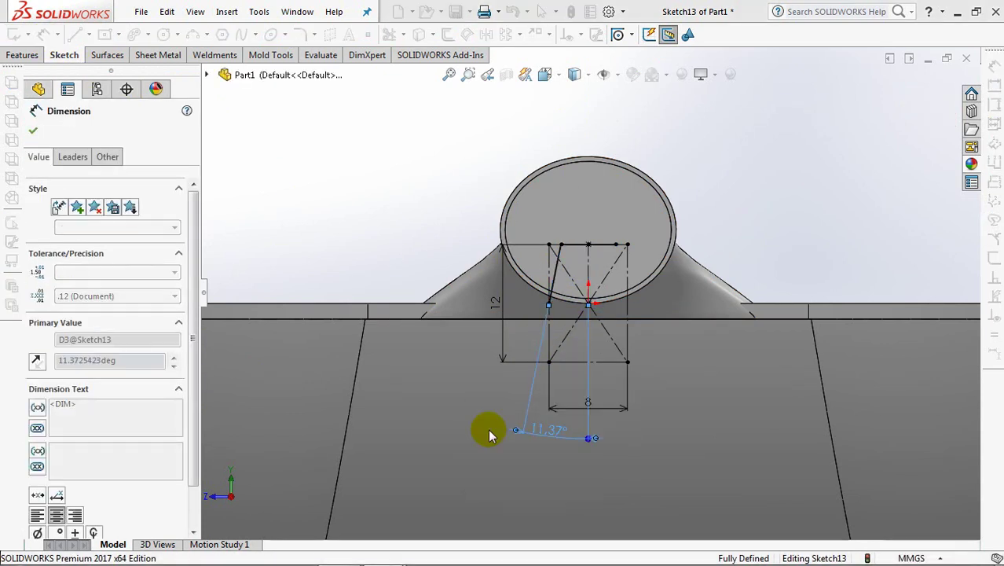
key("Escape")
Step: Mirror the slanted side line about the centerline
scroll(633, 234, "down", 3)
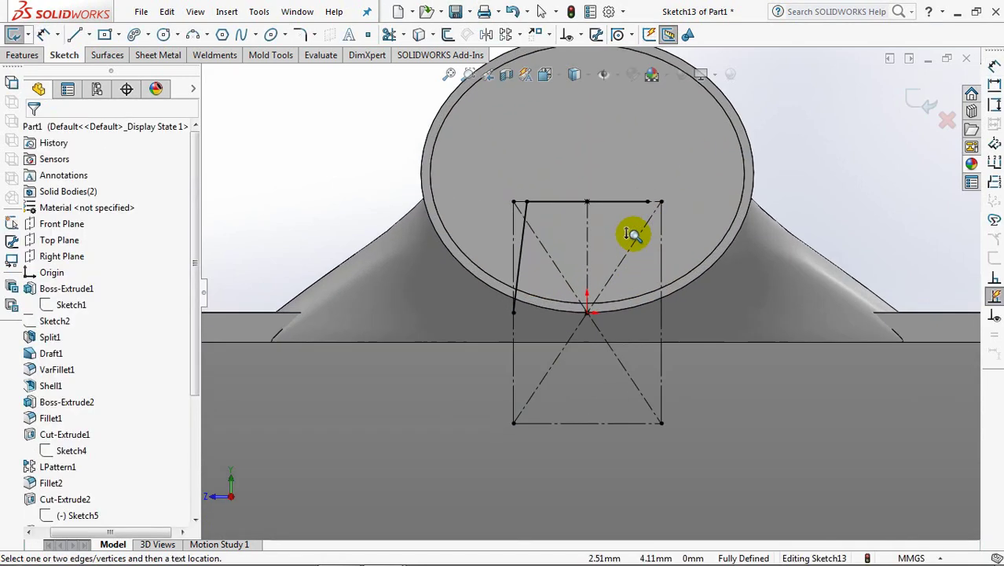
scroll(633, 234, "down", 2)
left_click(484, 34)
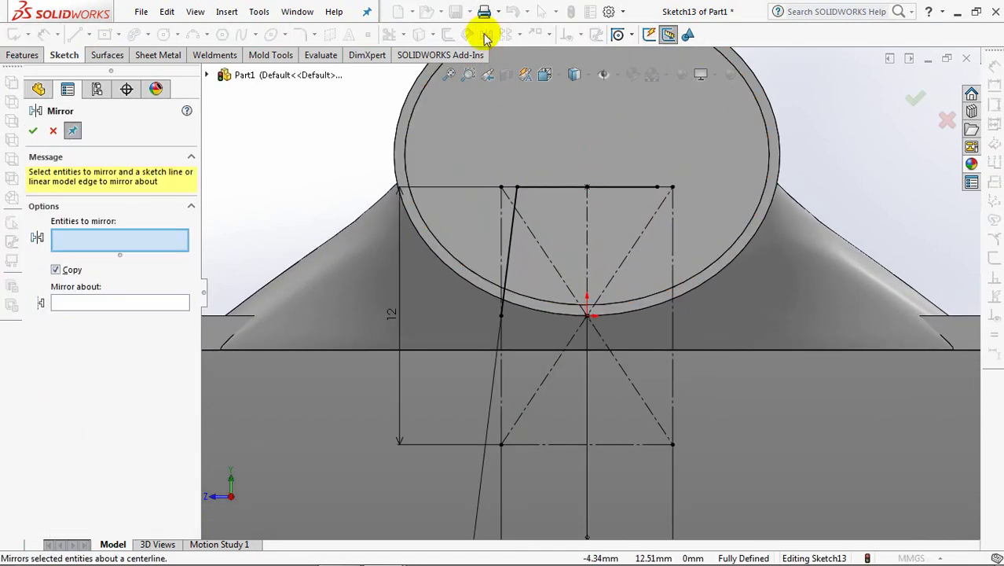
left_click(514, 253)
left_click(586, 264)
right_click(586, 264)
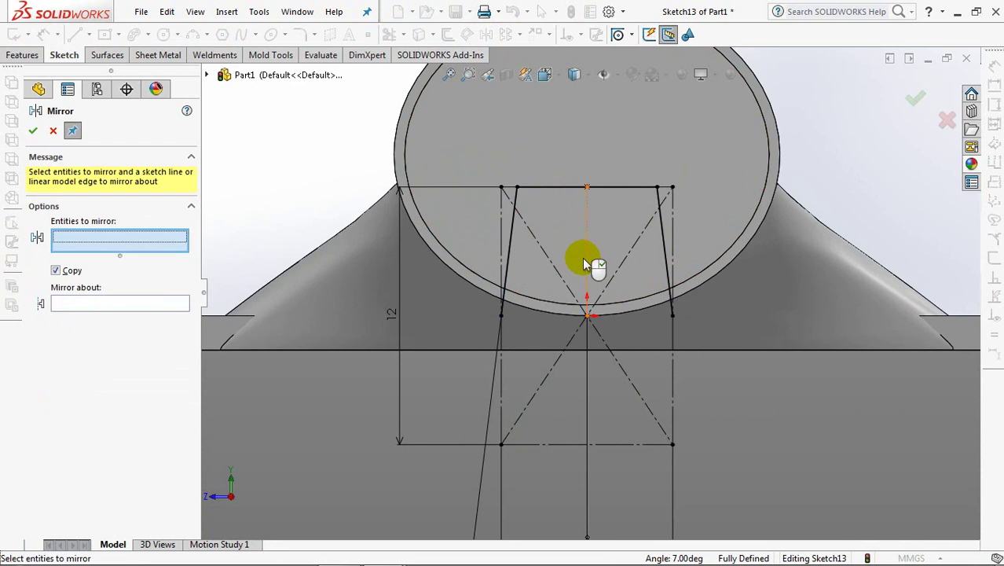
left_click(42, 132)
Step: Round both top corners with 2 mm sketch fillets
left_click(299, 33)
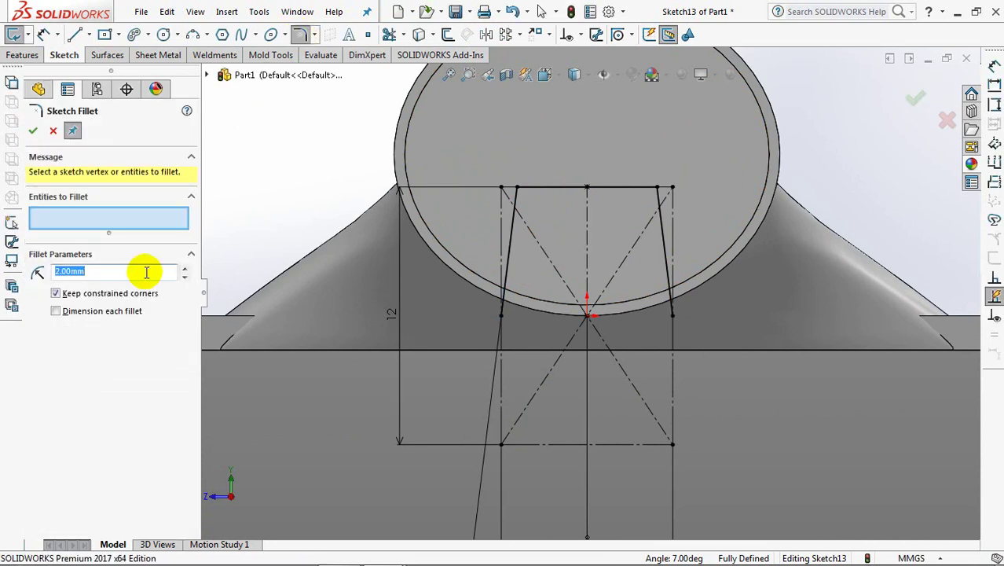
left_click(516, 189)
left_click(539, 299)
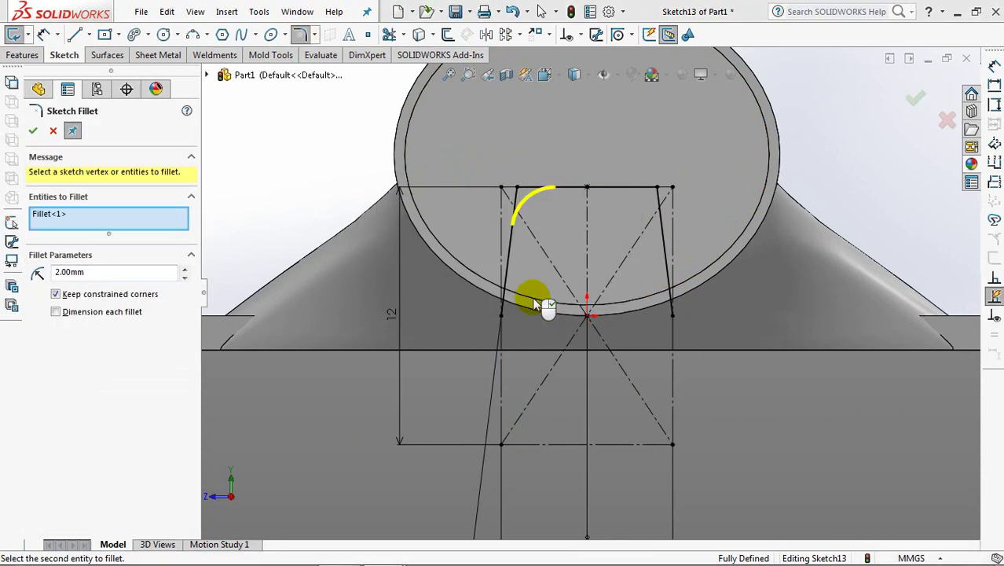
left_click(657, 188)
left_click(657, 189)
left_click(538, 299)
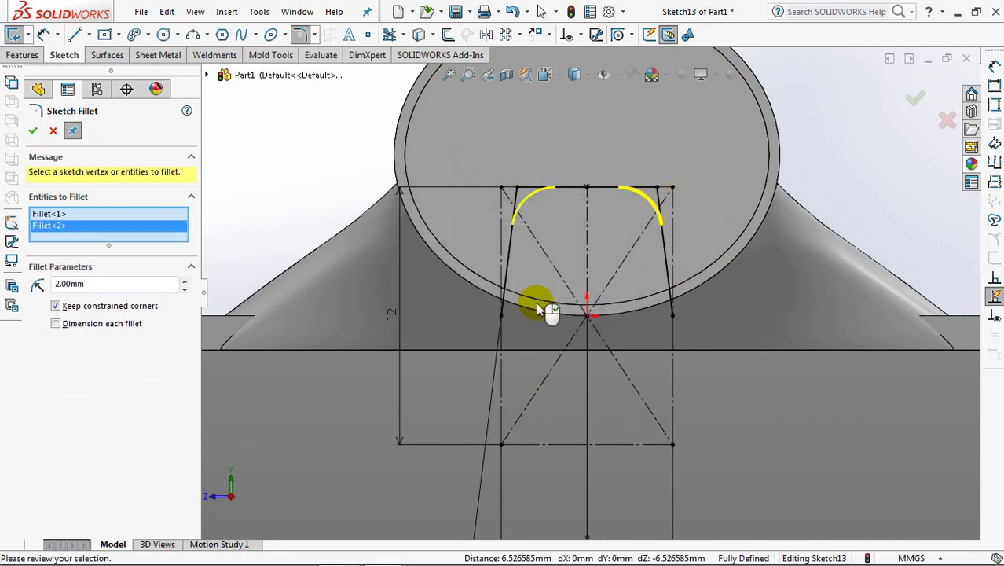
left_click(915, 99)
left_click(915, 100)
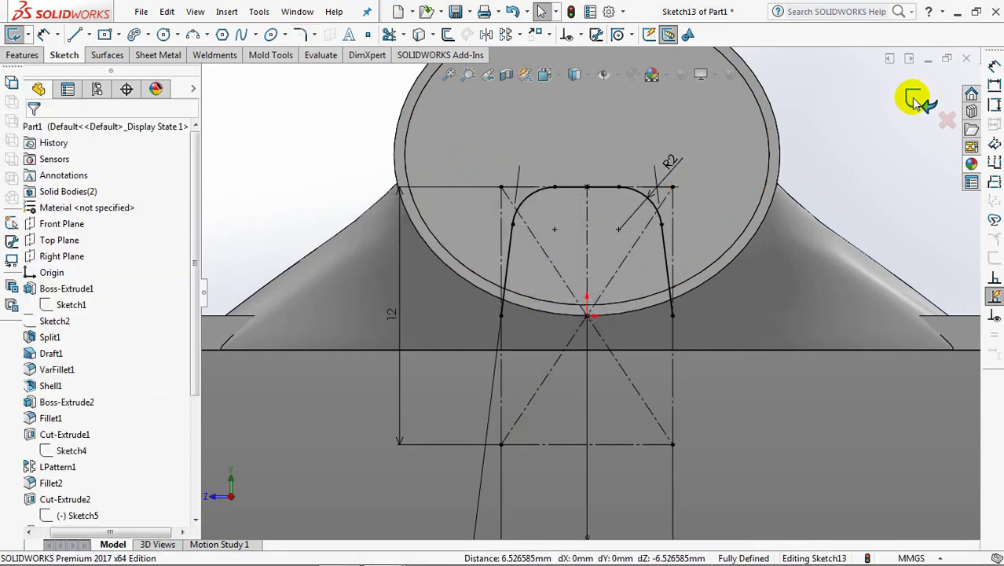
Step: Exit Sketch13 and return to an isometric view of the whole scoop
key("f")
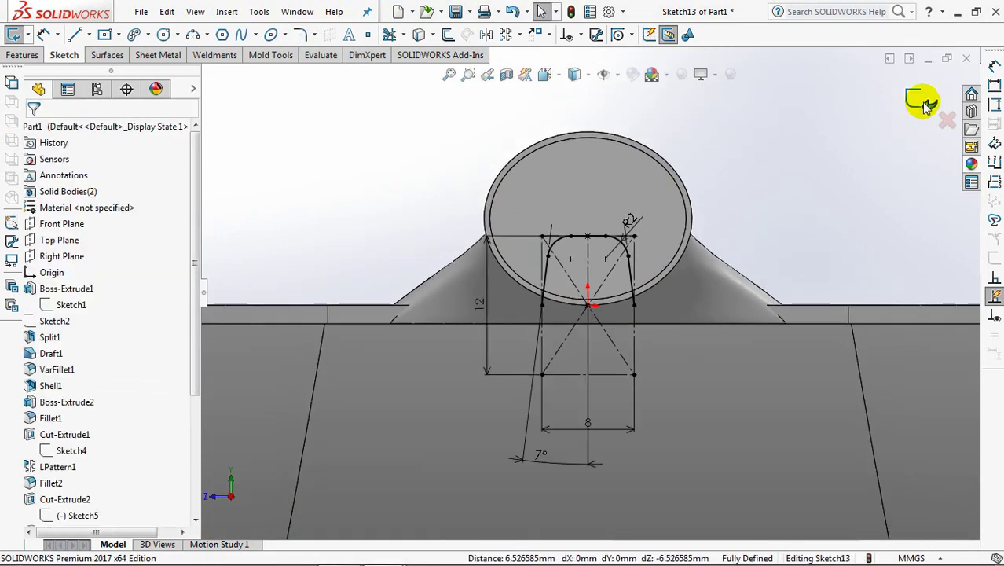
left_click(923, 102)
mouse_move(735, 217)
middle_mouse_down()
mouse_move(762, 223)
mouse_move(747, 206)
mouse_move(757, 251)
mouse_move(751, 382)
middle_mouse_up()
key("ctrl+7")
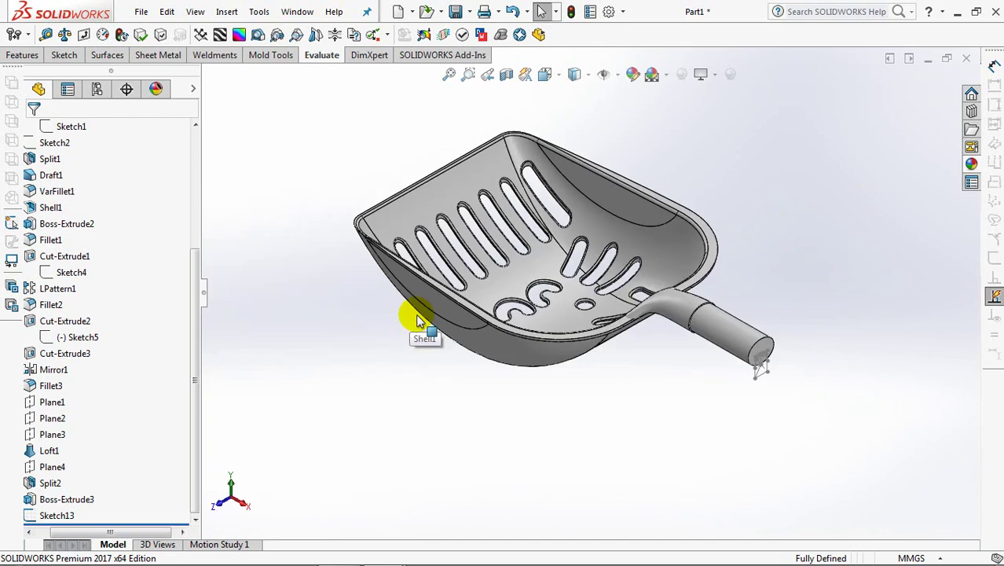
scroll(193, 306, "up", 5)
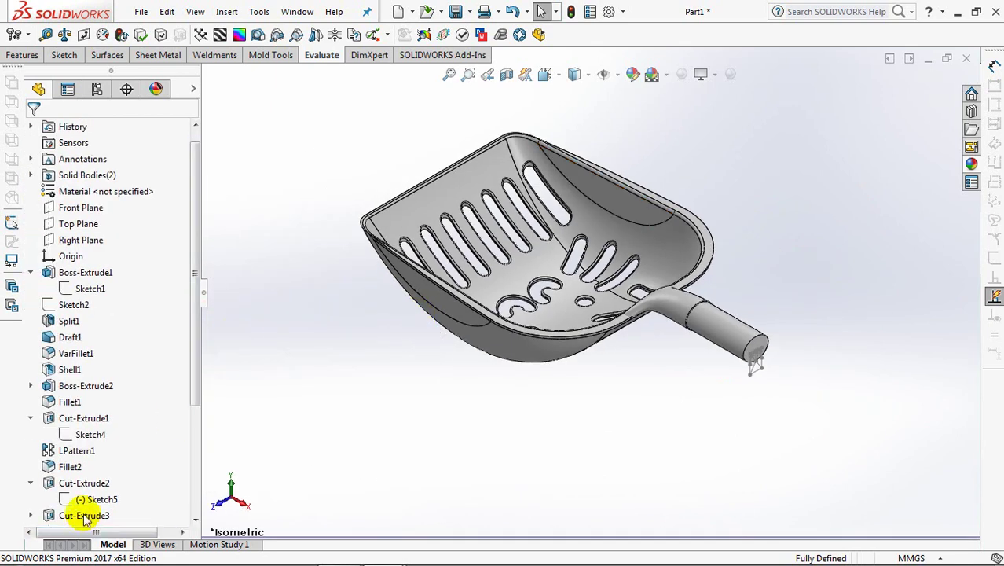
Step: Start a sketch on the Front Plane and zoom in on the handle area
left_click(73, 209)
left_click(85, 189)
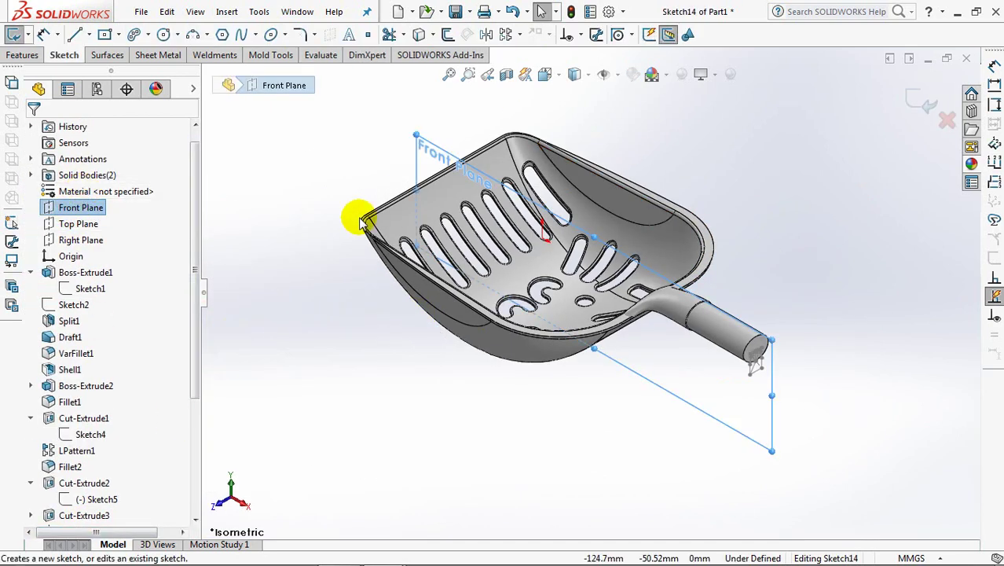
left_click(468, 74)
left_click_drag(714, 205, 862, 296)
mouse_move(610, 349)
middle_mouse_down("ctrl")
mouse_move(657, 367)
mouse_move(657, 388)
middle_mouse_up("ctrl")
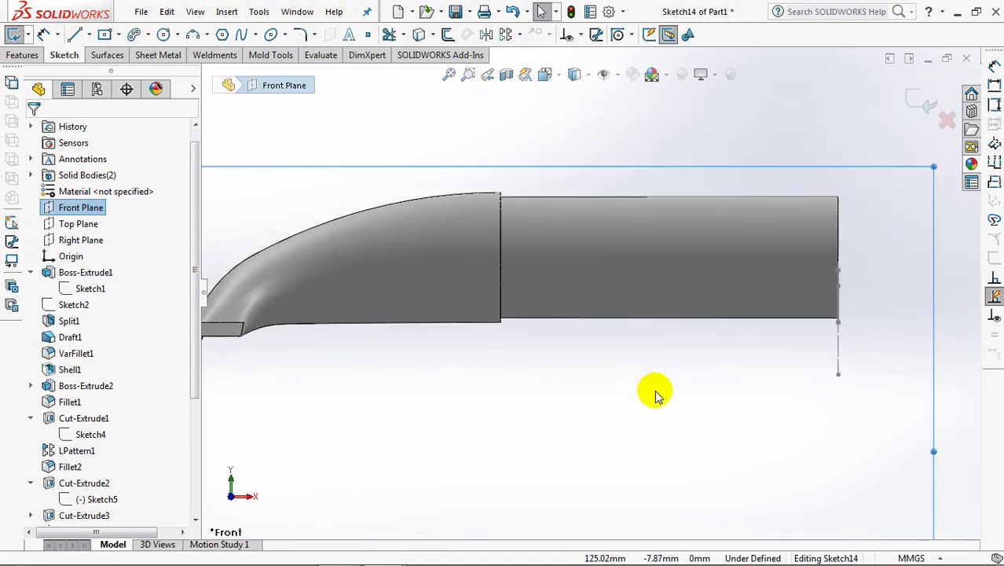
Step: Draw a horizontal line from the handle end flowing into a shallow arc and tight downward bend
left_click(74, 34)
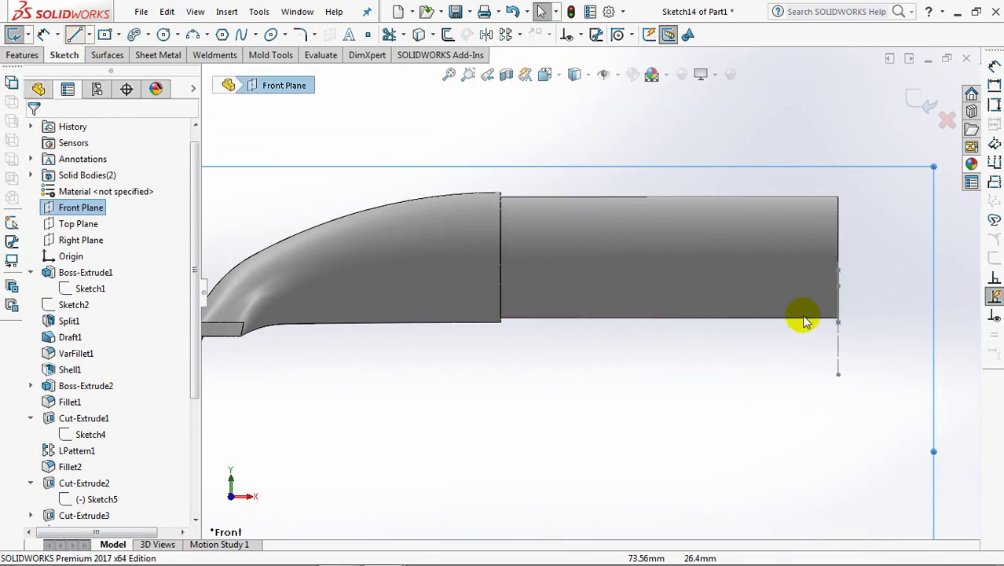
left_click(839, 272)
left_click(502, 272)
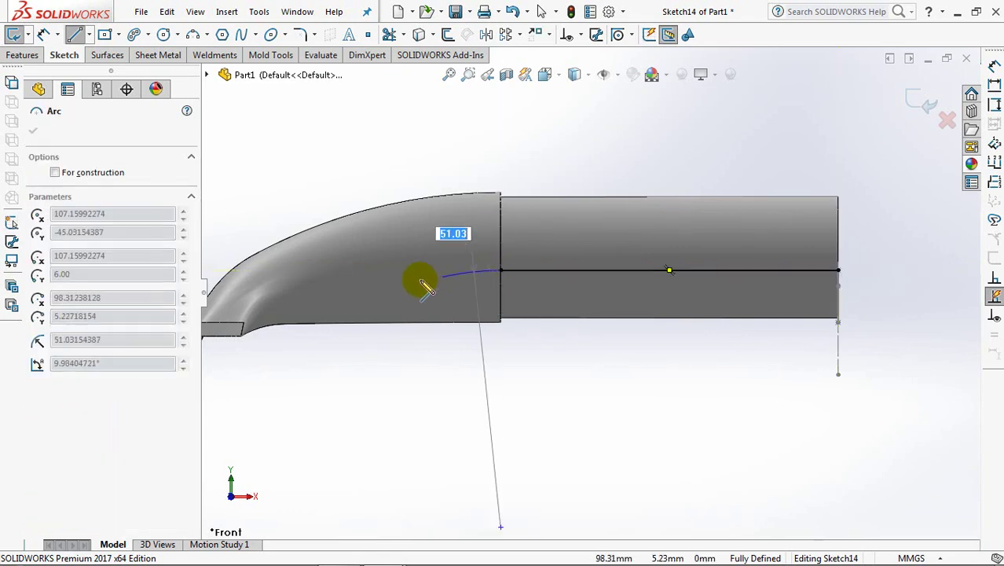
left_click(322, 298)
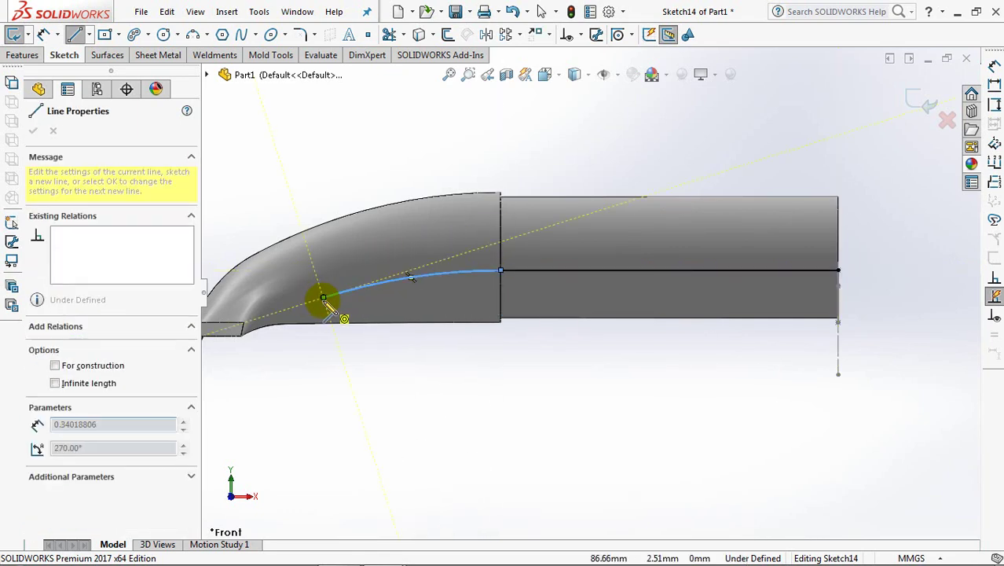
left_click(293, 337)
key("Escape")
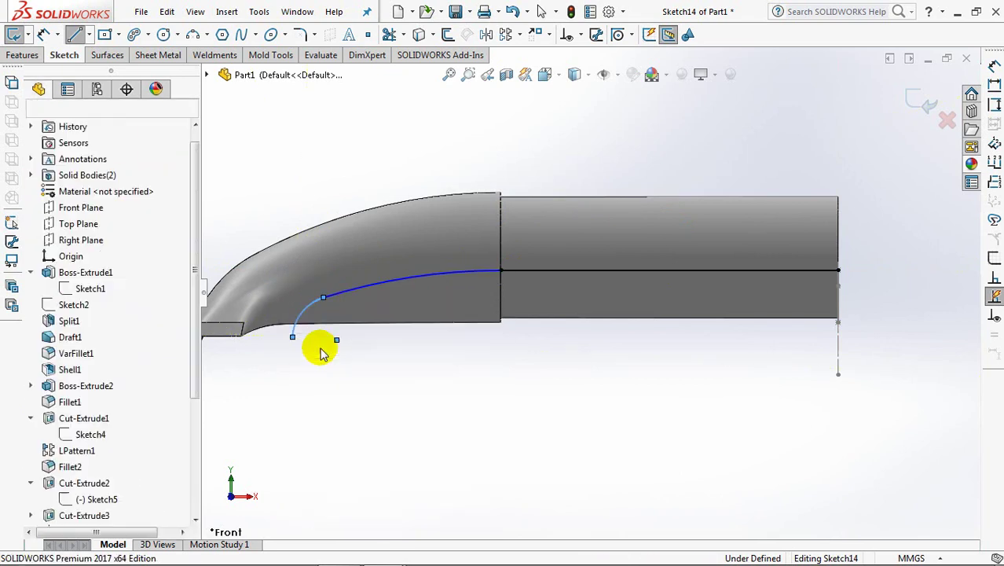
left_click(43, 33)
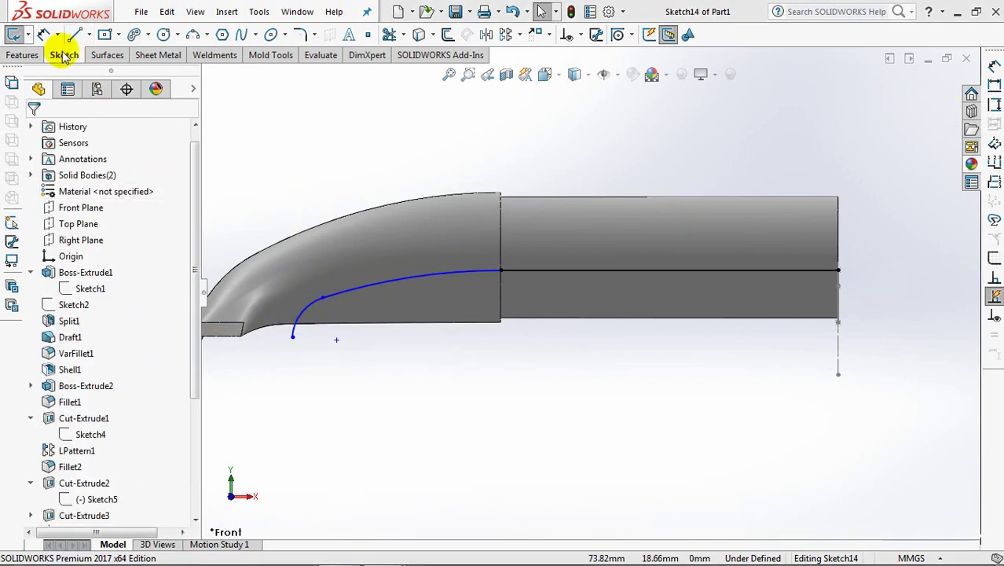
left_click(325, 300)
Step: Dimension the straight run to 16 mm and the small bend to R7
left_click(503, 273)
left_click(428, 381)
type("16")
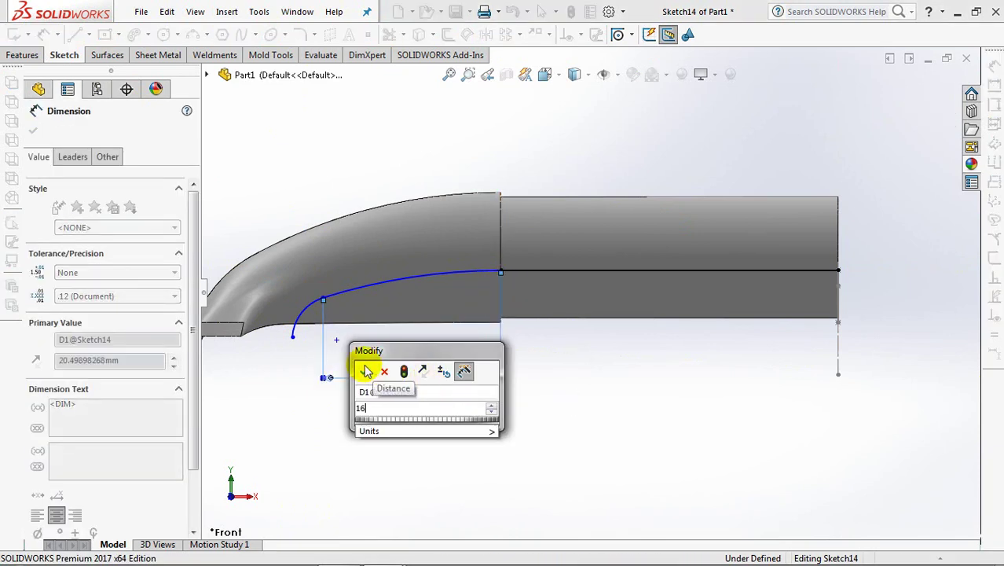
left_click(363, 371)
left_click(337, 298)
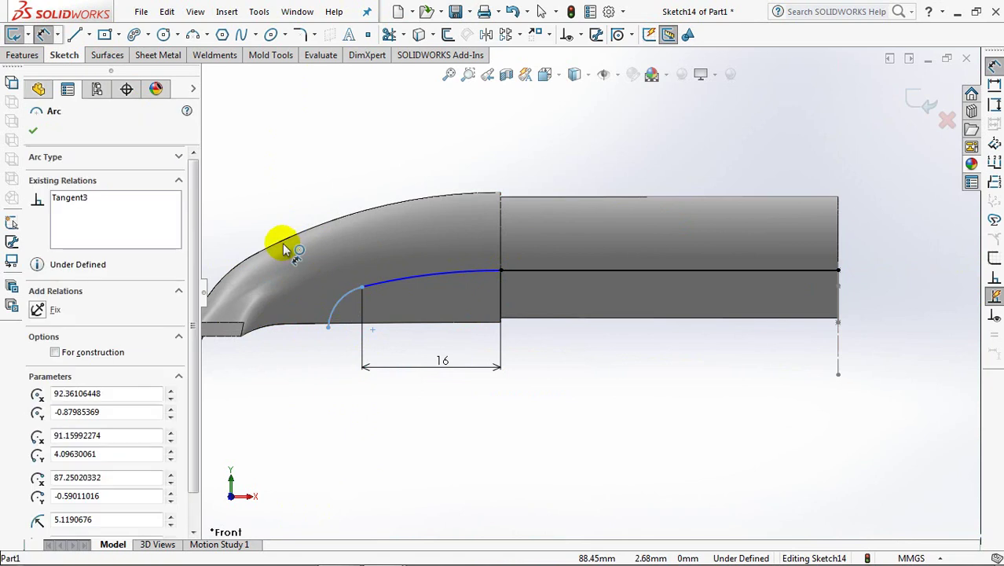
left_click(271, 228)
type("7")
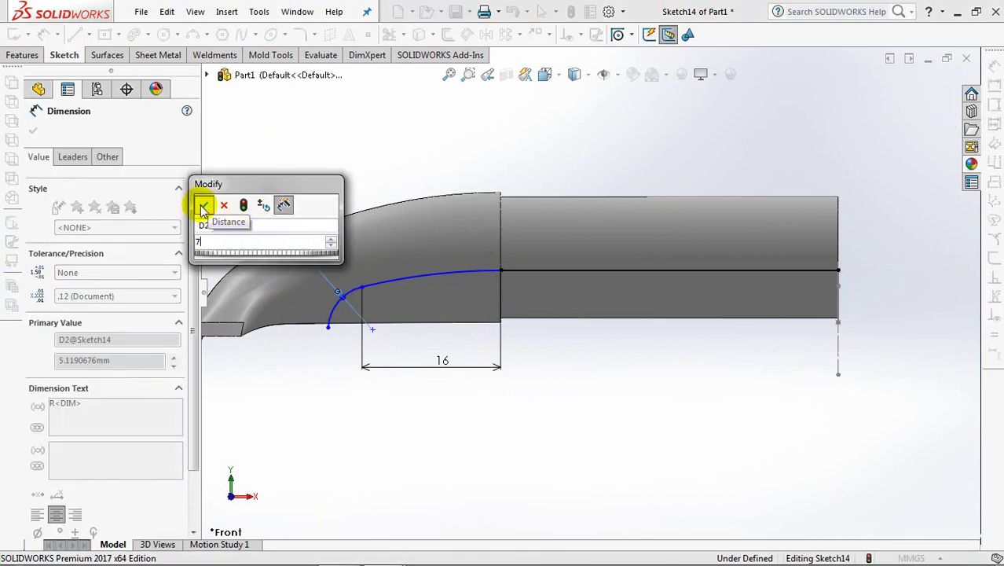
left_click(204, 205)
key("Escape")
Step: Set the long arc radius to R80 and exit the path sketch
left_click(64, 55)
left_click(43, 33)
left_click(416, 272)
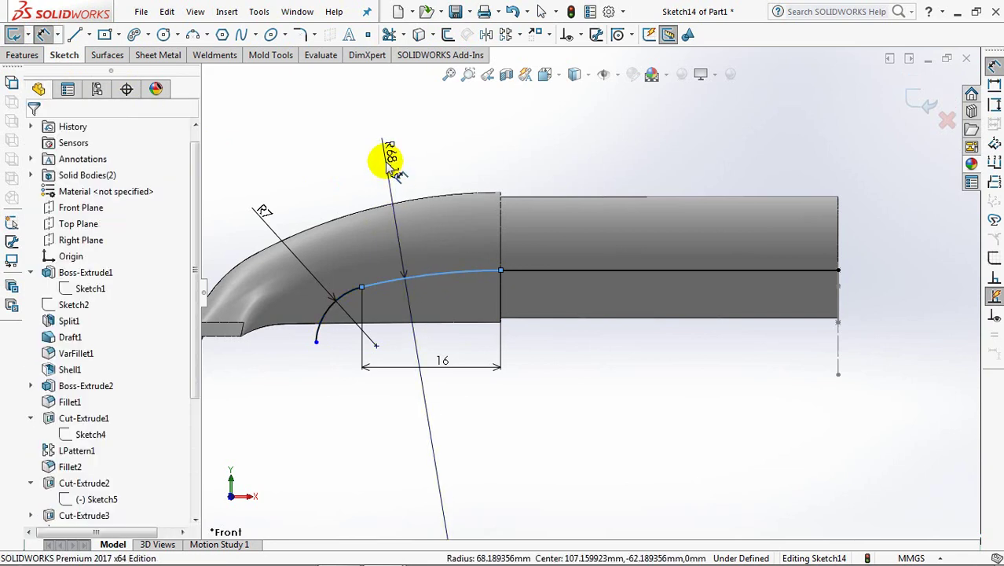
left_click(390, 165)
left_click(323, 150)
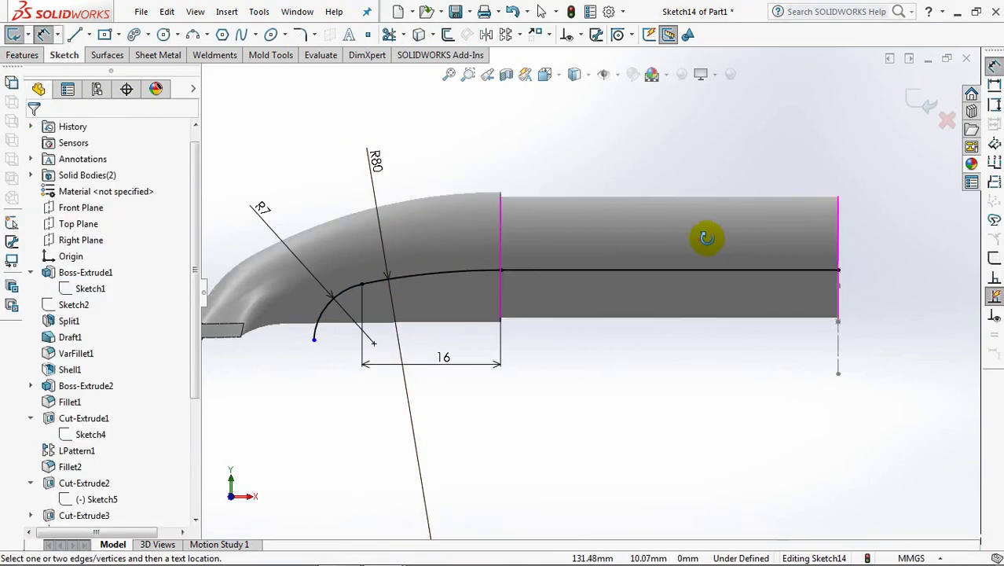
middle_click_drag(680, 221, 927, 103)
left_click(925, 101)
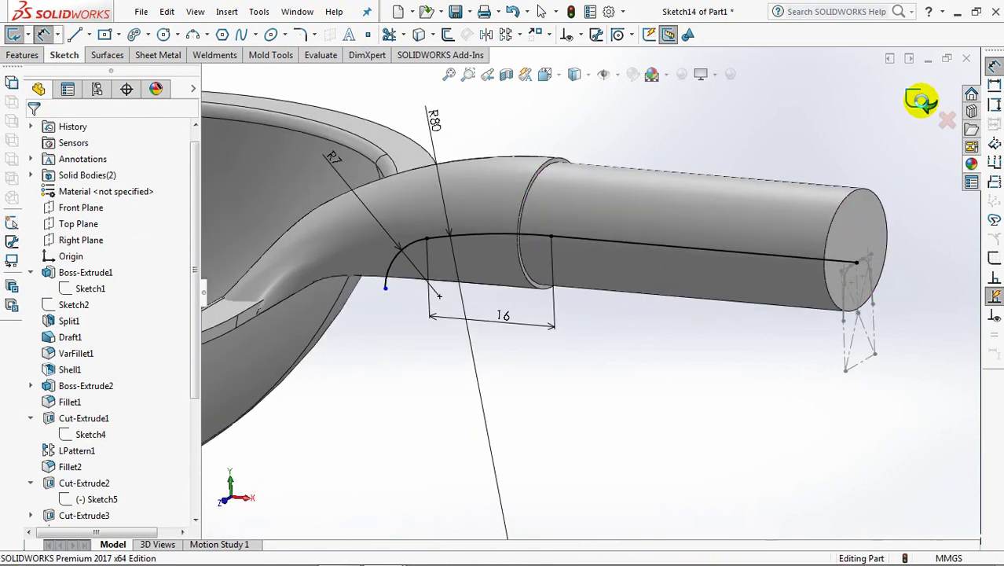
middle_click_drag(773, 134, 768, 173, "ctrl")
Step: Create a swept surface using Sketch13 as profile and Sketch14 as path
left_click(731, 159)
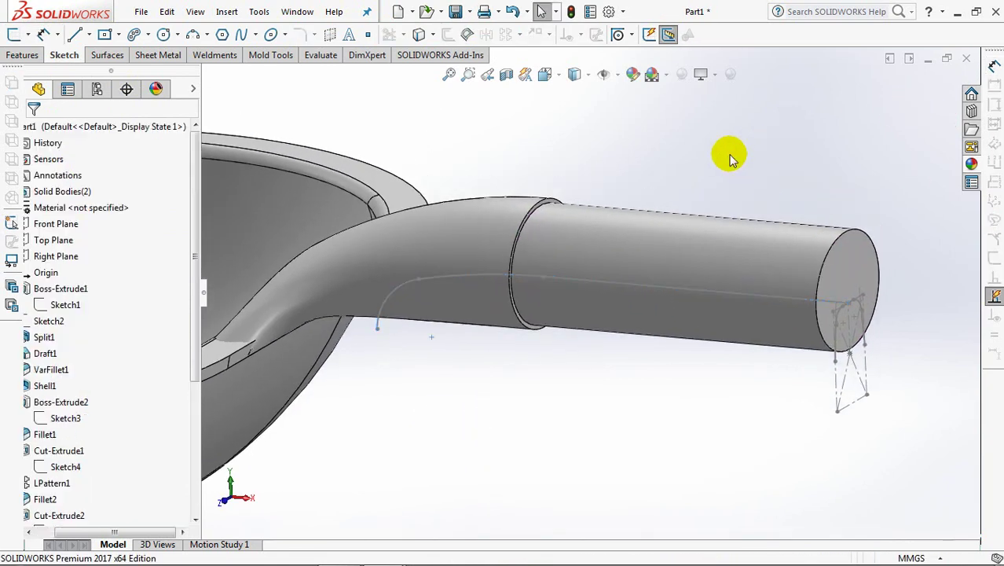
left_click(120, 59)
left_click(52, 34)
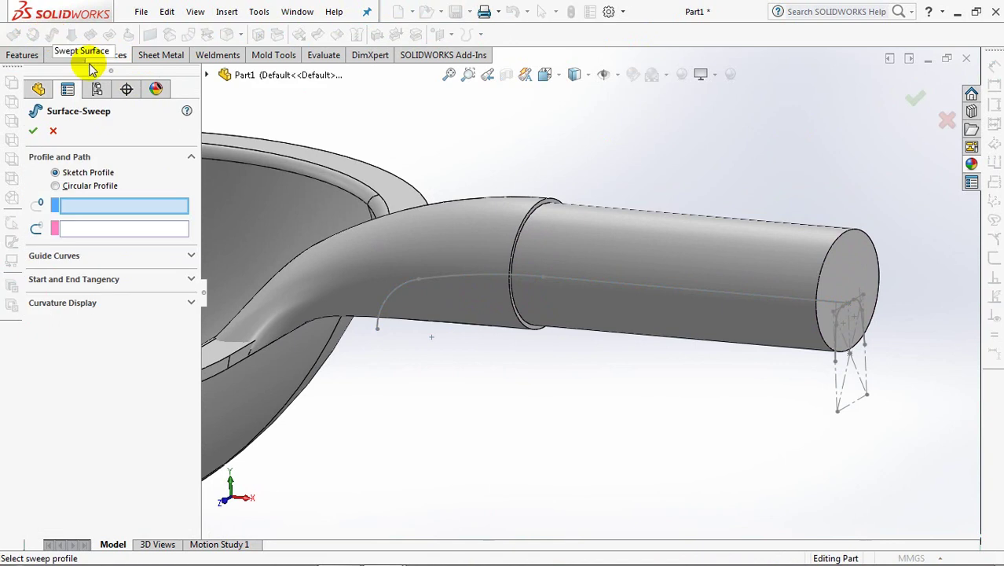
middle_click_drag(862, 334, 829, 352)
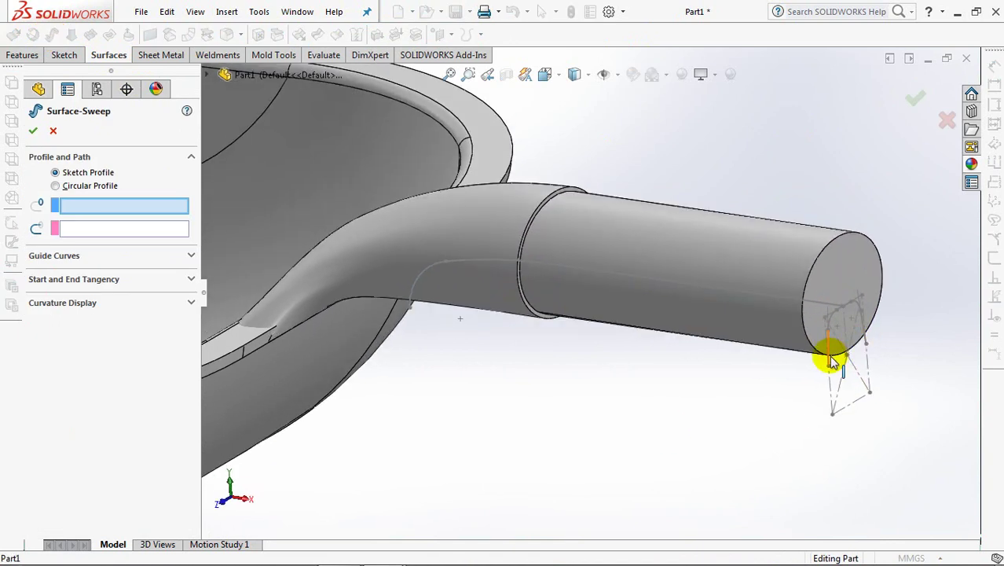
left_click(830, 361)
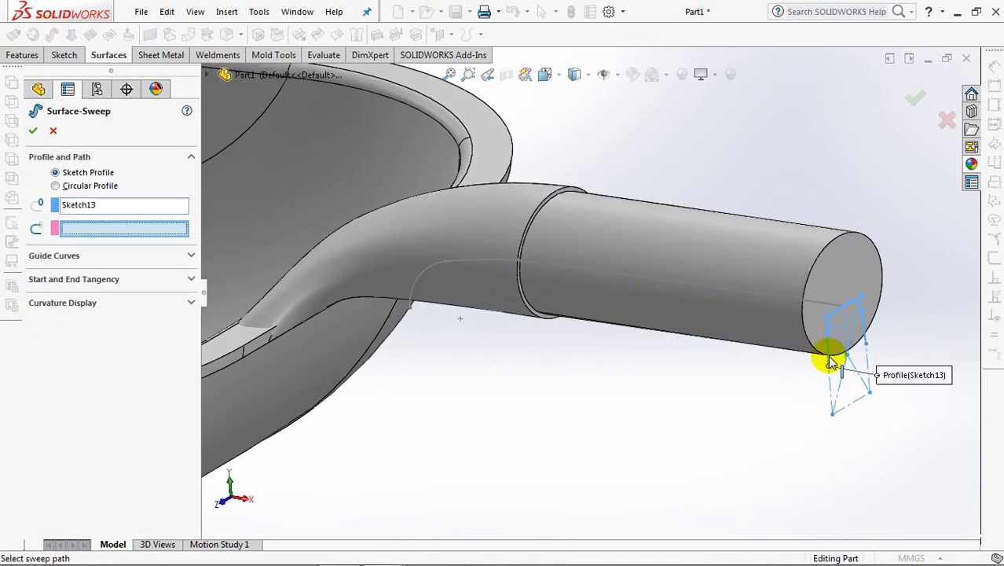
left_click(766, 299)
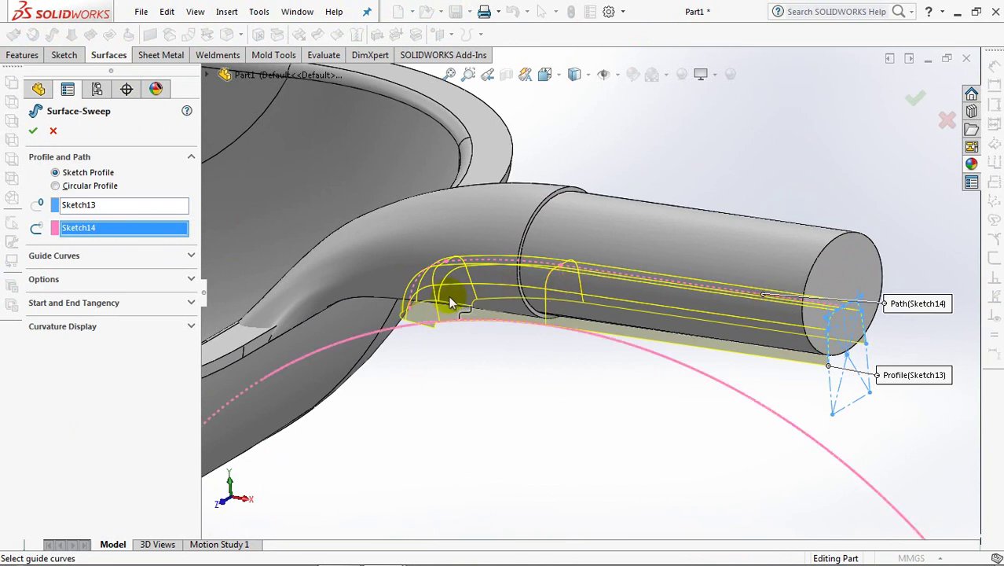
left_click(34, 134)
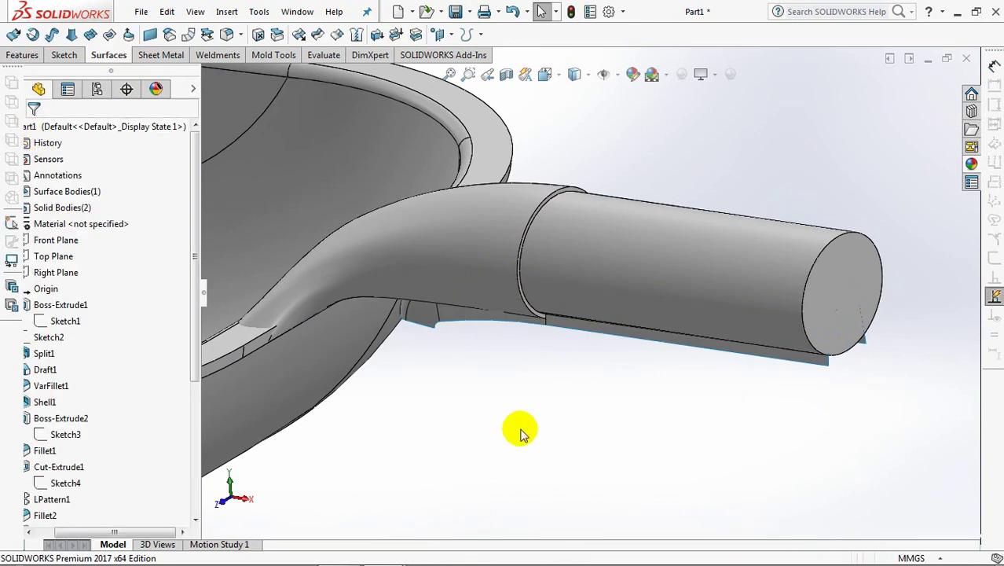
Step: Split Boss-Extrude3 with Surface-Sweep1, keeping Body 2
mouse_move(558, 395)
middle_mouse_down()
mouse_move(571, 376)
mouse_move(571, 269)
mouse_move(589, 459)
middle_mouse_up()
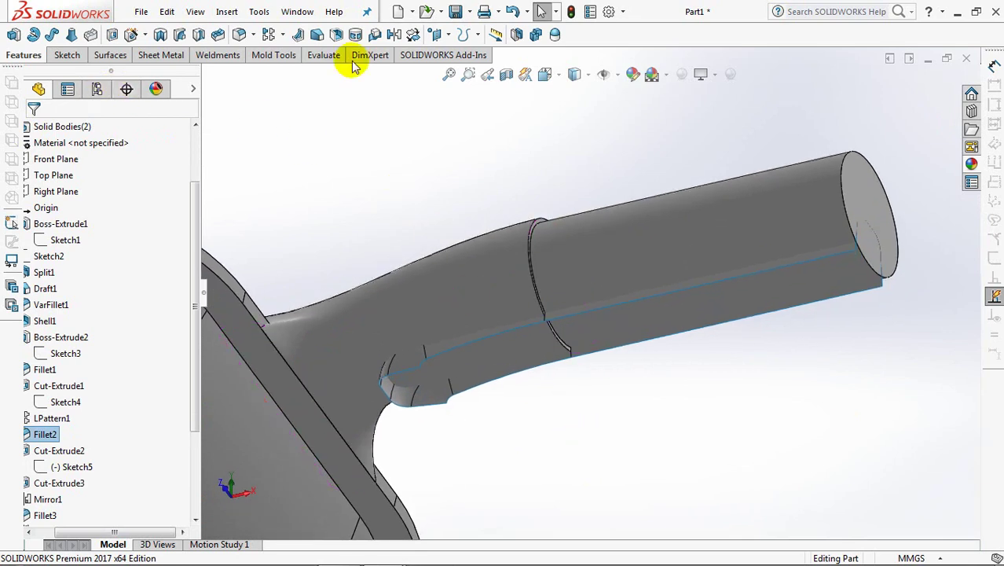
left_click(515, 35)
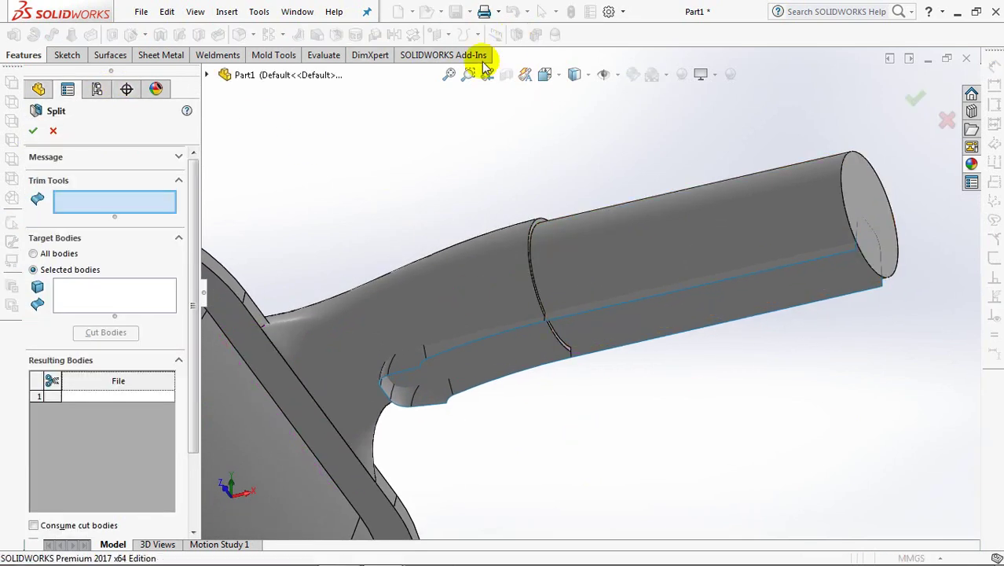
left_click(442, 403)
left_click(139, 308)
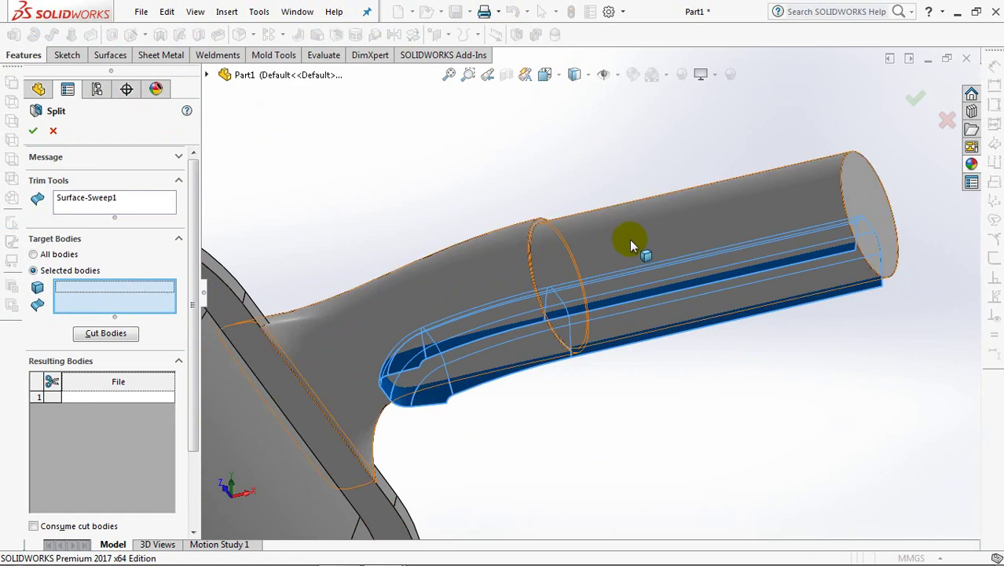
left_click(434, 290)
left_click(103, 336)
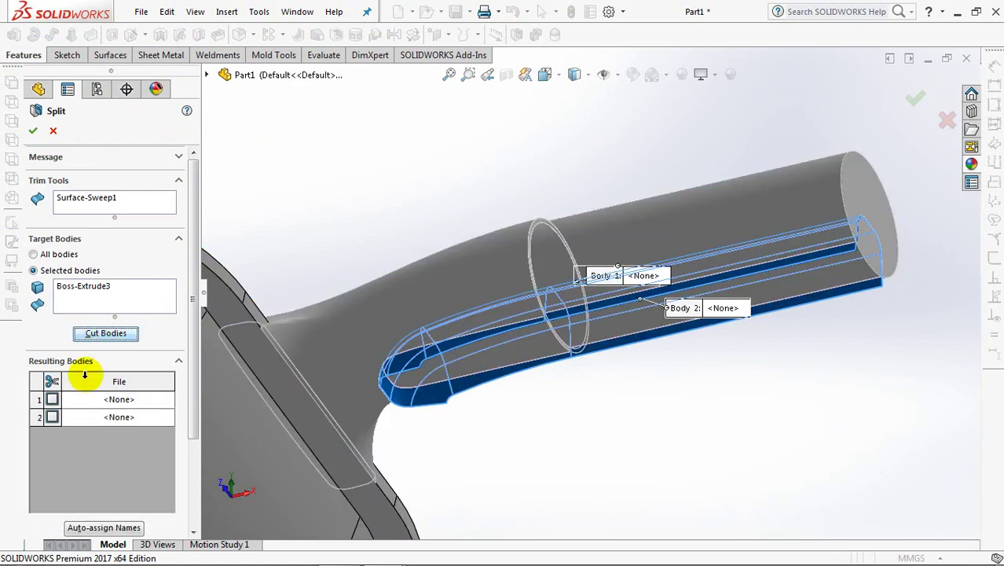
left_click(52, 418)
scroll(177, 385, "down", 2)
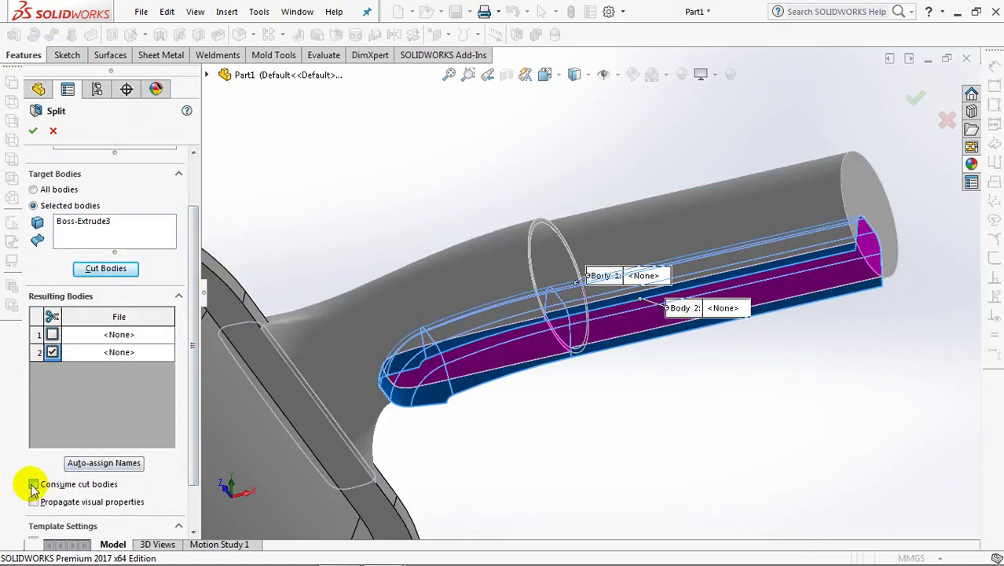
left_click(33, 132)
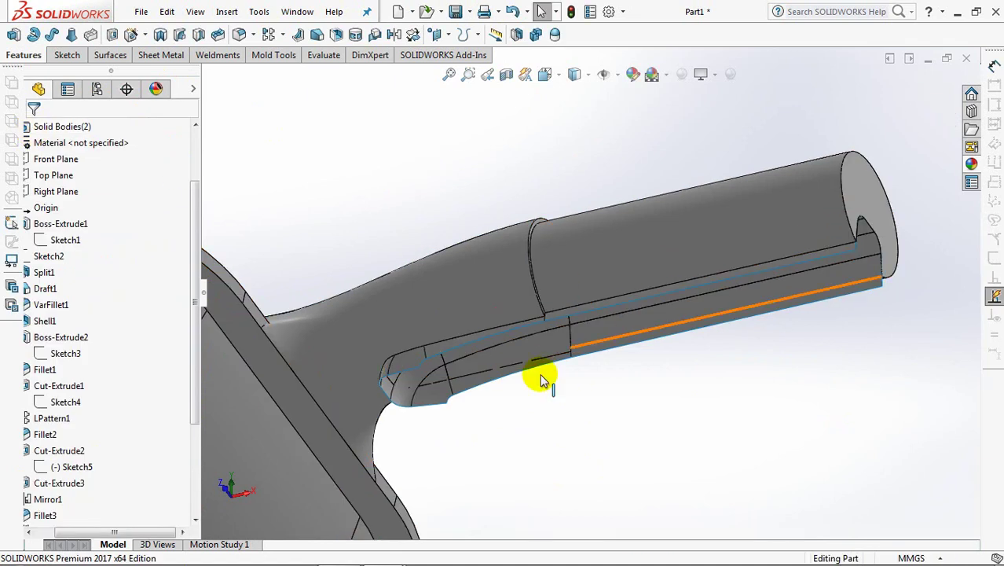
Step: Hide Surface-Sweep1 and split the Split3 body again at a handle face, keeping Body 1
left_click(438, 401)
left_click(504, 355)
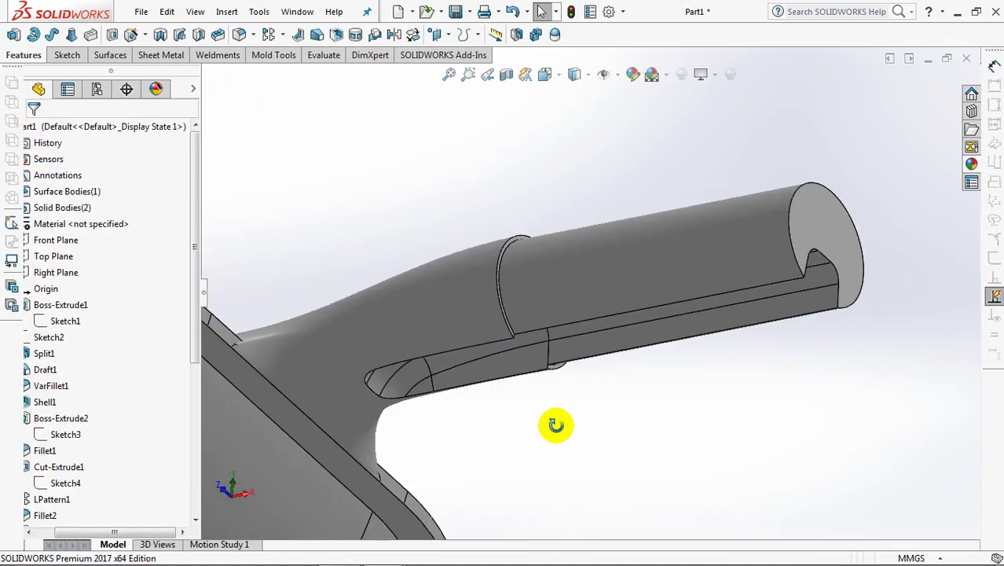
scroll(550, 422, "down", 3)
scroll(553, 359, "down", 5)
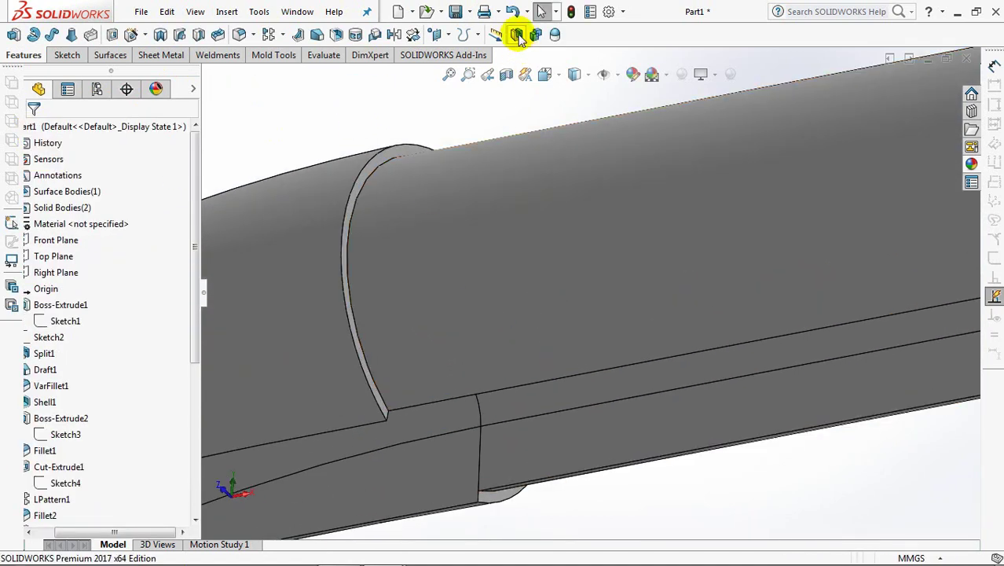
left_click(518, 35)
left_click(383, 161)
left_click(107, 300)
left_click(299, 351)
left_click(105, 333)
left_click(52, 400)
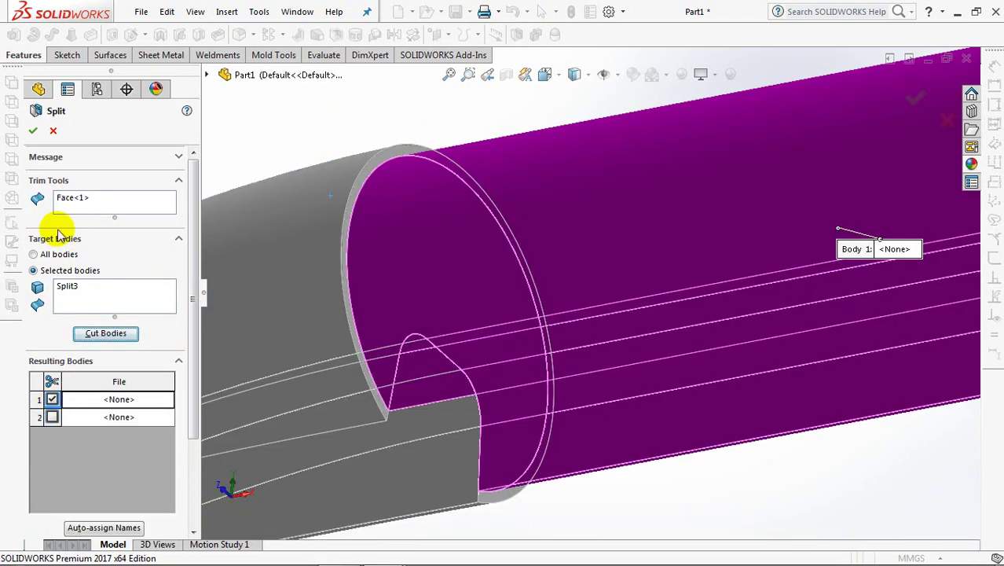
left_click(30, 132)
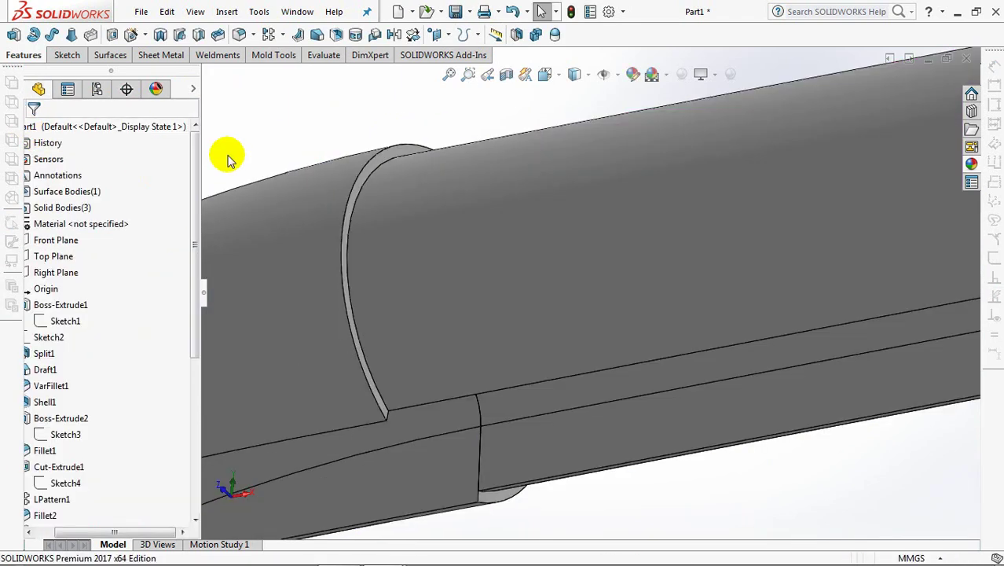
Step: Offset the handle sleeve face by 0.80 mm with Move Face
left_click(270, 57)
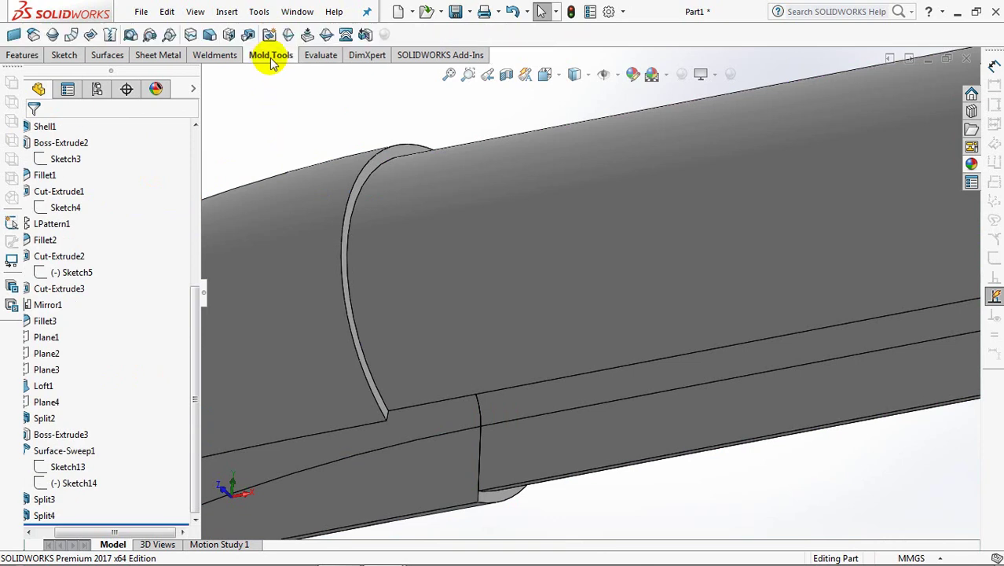
left_click(230, 36)
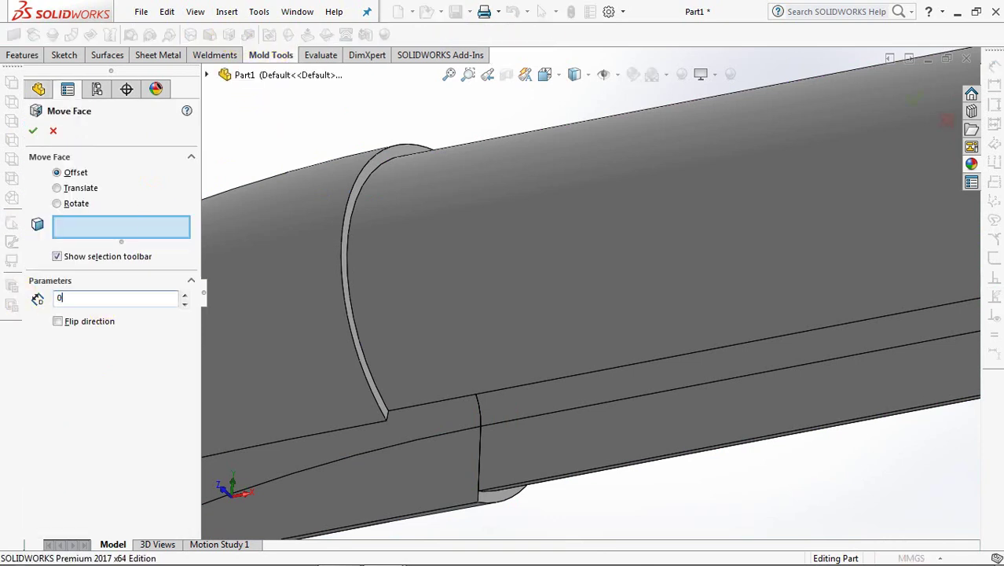
left_click(384, 410)
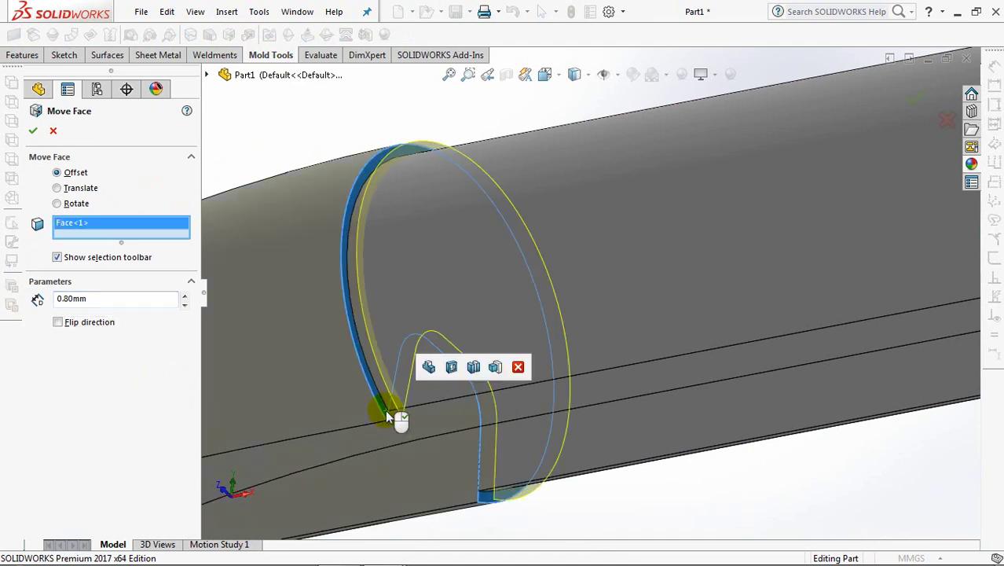
left_click(31, 131)
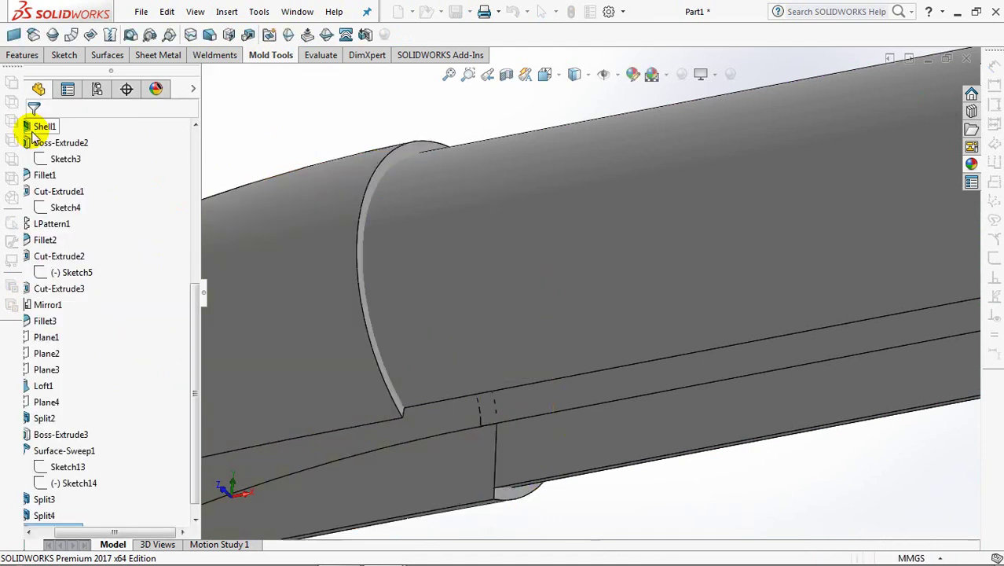
Step: Fillet both groove edges at 0.8 mm
mouse_move(341, 352)
middle_mouse_down()
mouse_move(409, 355)
mouse_move(626, 477)
middle_mouse_up()
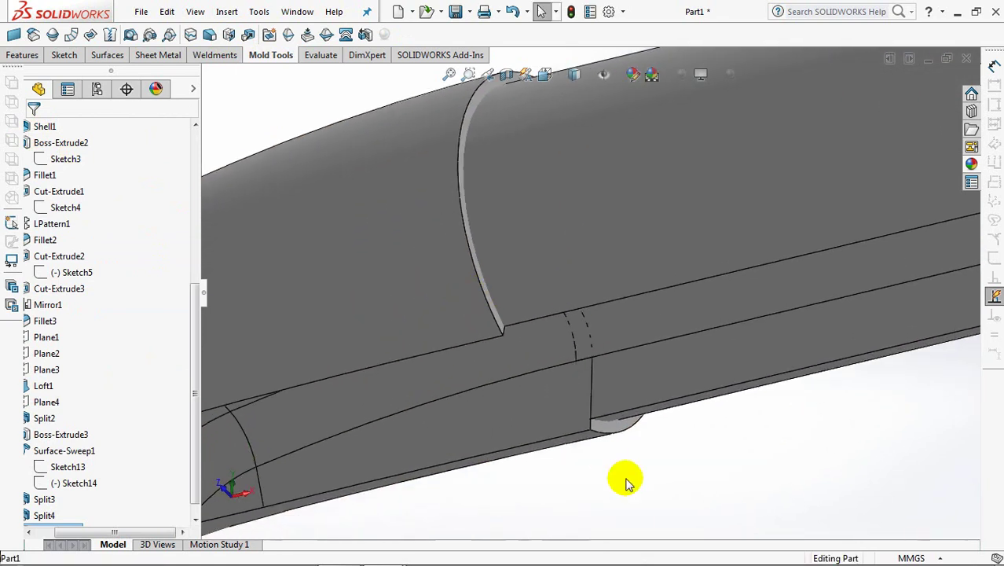
left_click(23, 55)
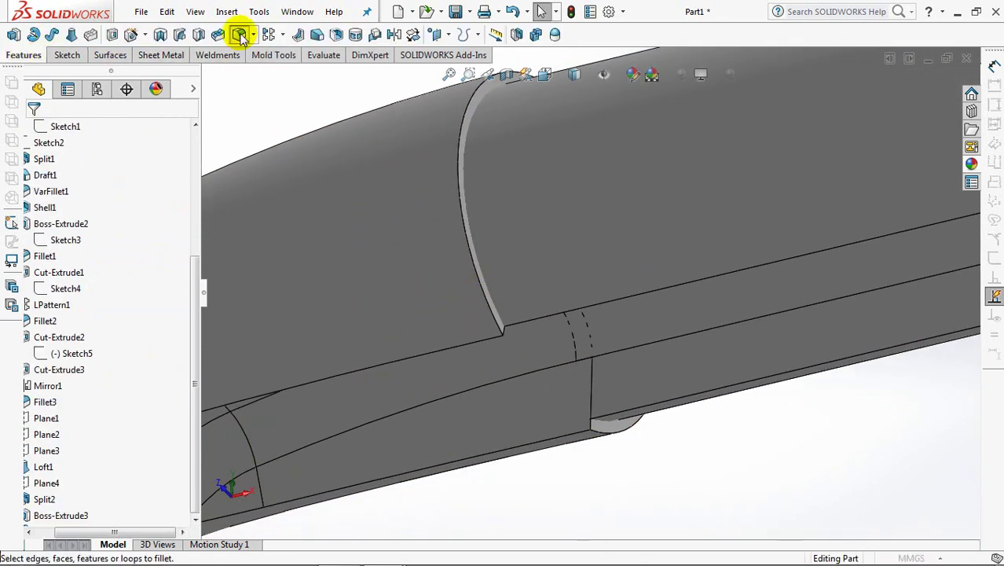
left_click(239, 35)
left_click(626, 294)
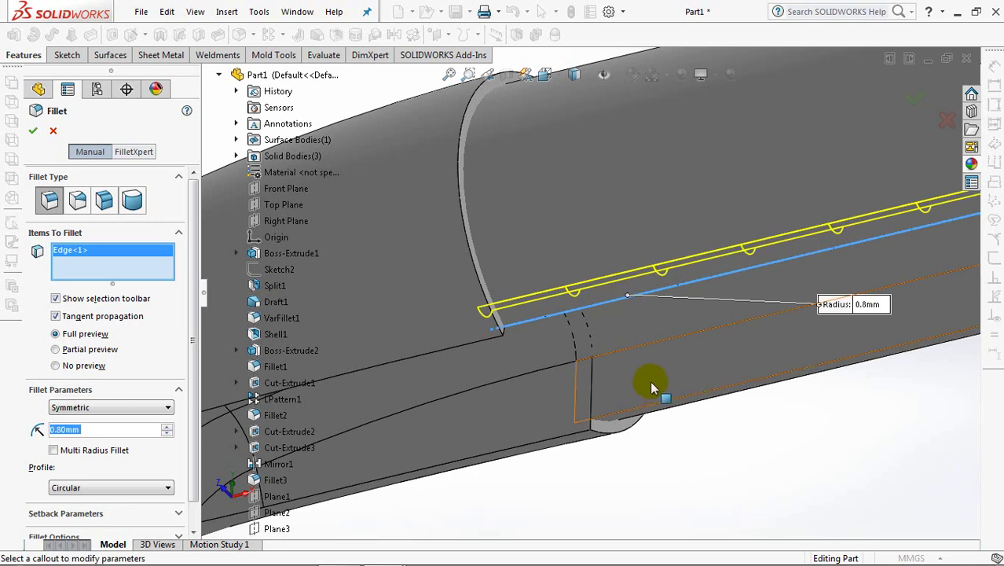
middle_click_drag(649, 380, 888, 283)
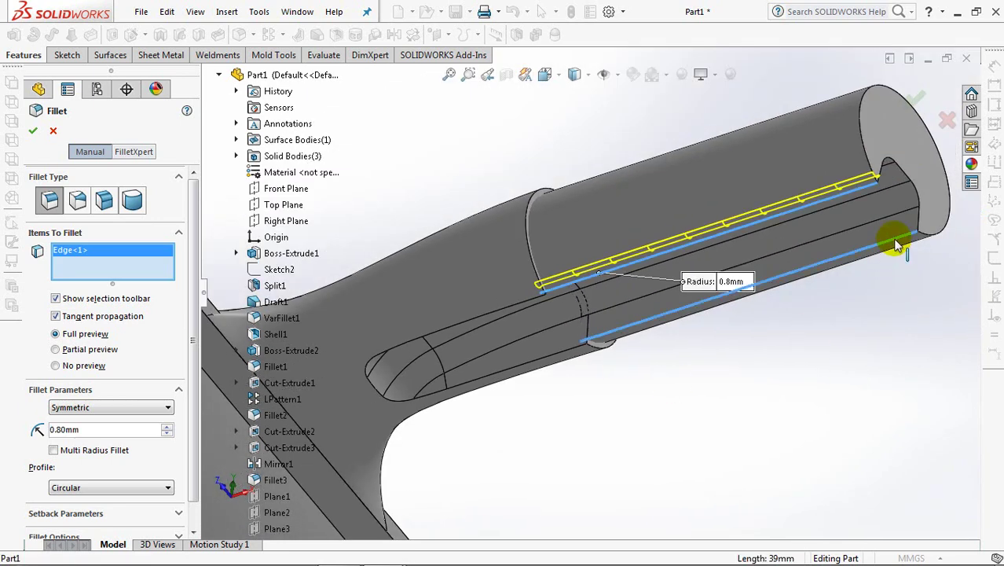
left_click(895, 245)
left_click(33, 131)
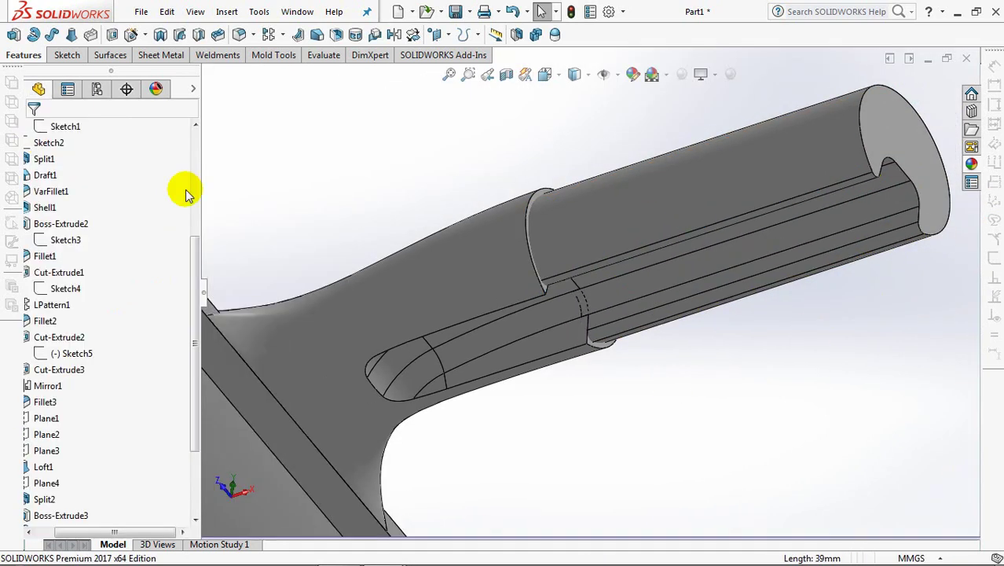
Step: Add 0.8 mm fillets to the curved rim edge and the groove outline loop
mouse_move(520, 322)
middle_mouse_down()
mouse_move(525, 362)
mouse_move(531, 320)
middle_mouse_up()
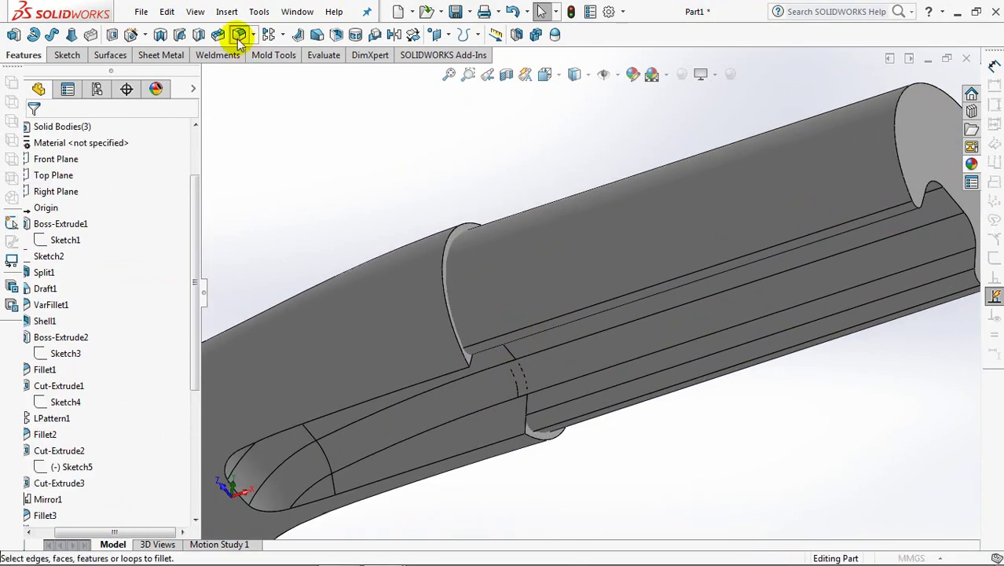
left_click(238, 36)
left_click(462, 347)
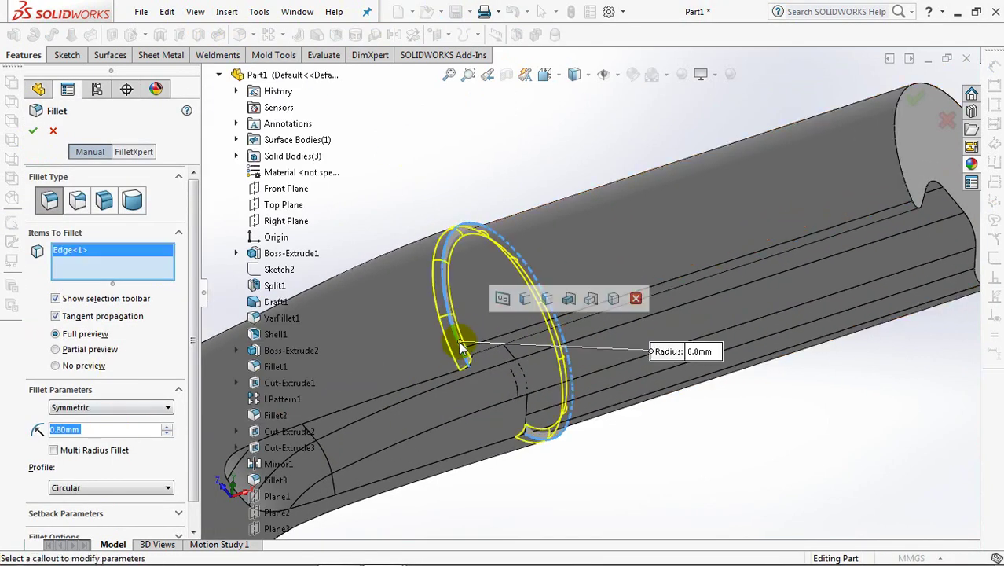
left_click(915, 98)
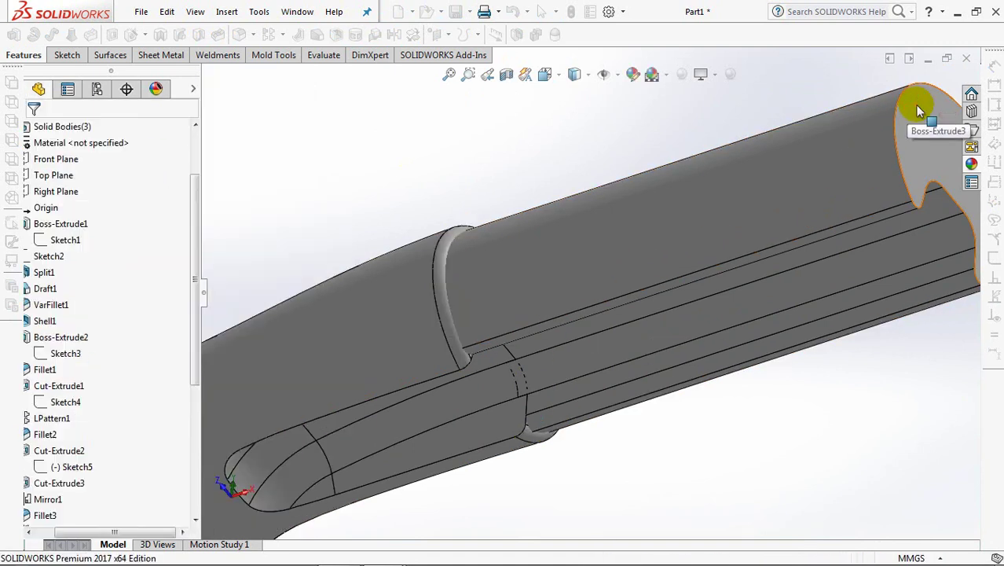
left_click(236, 36)
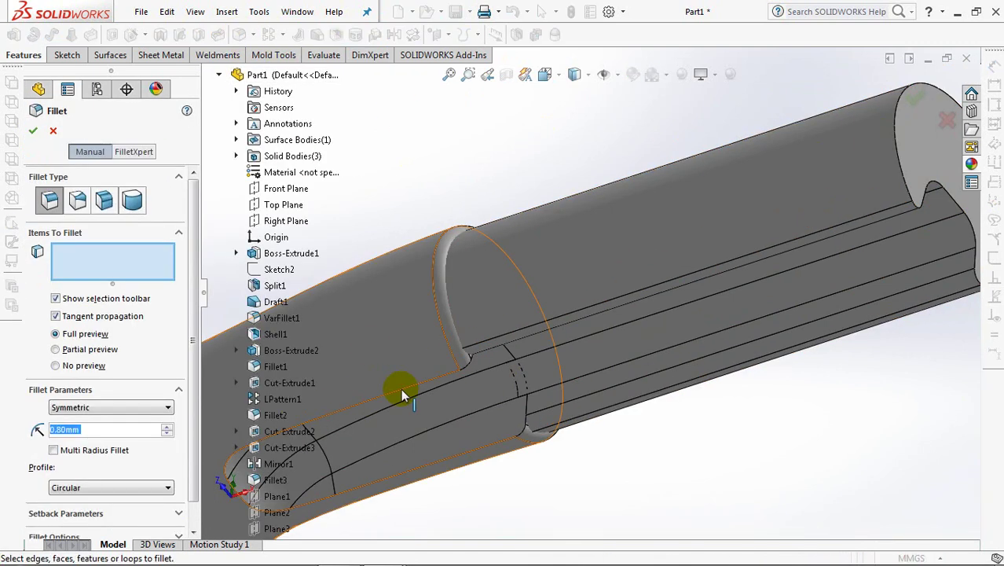
left_click(472, 451)
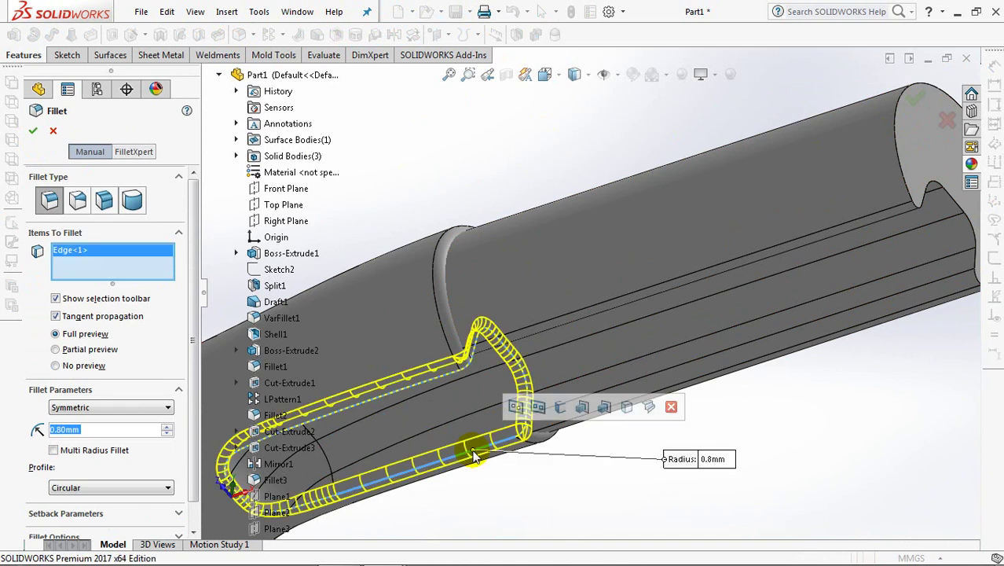
left_click(33, 131)
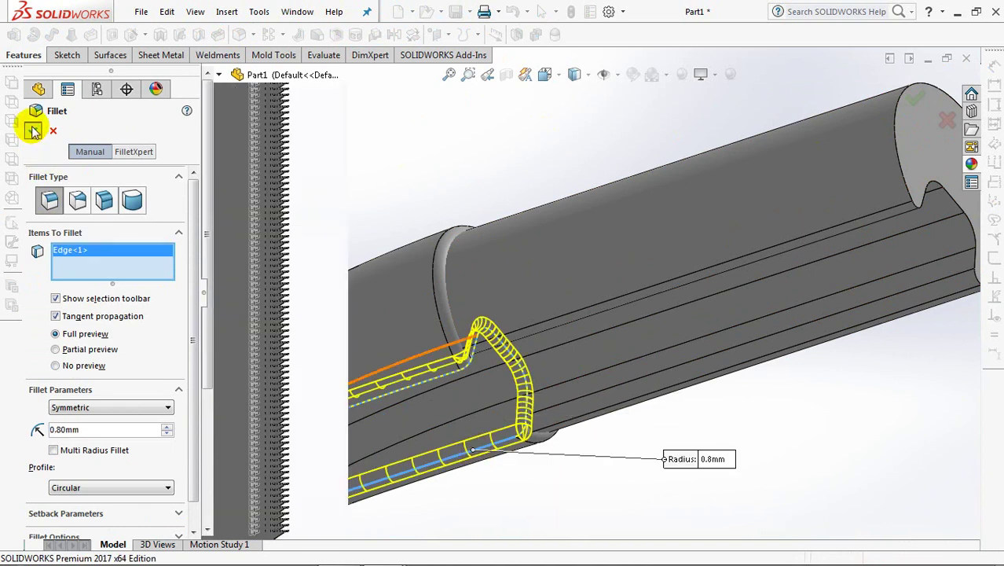
Step: Combine the Fillet4, Fillet6 and Fillet3 bodies with Add into one solid
left_click(536, 33)
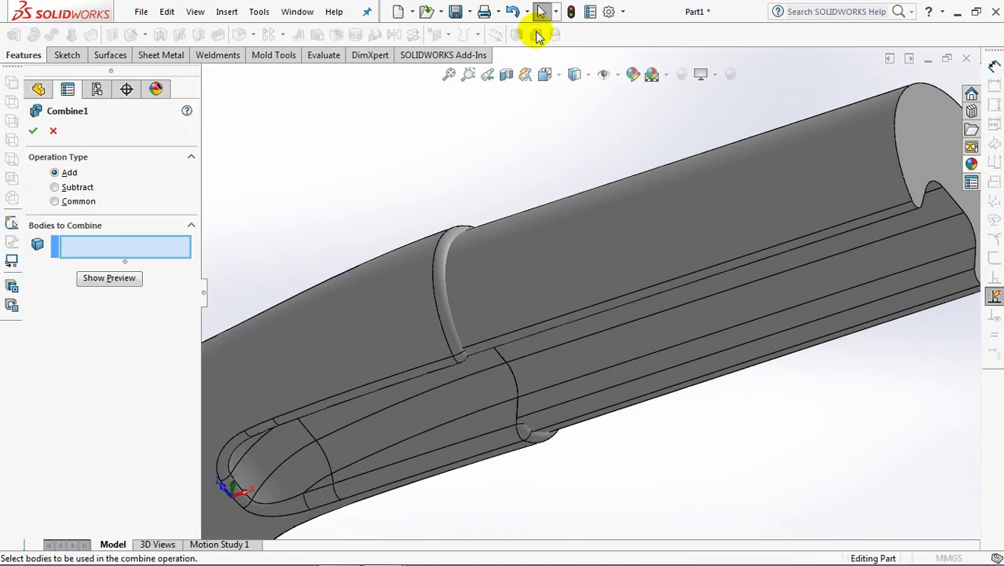
left_click(547, 253)
left_click(407, 299)
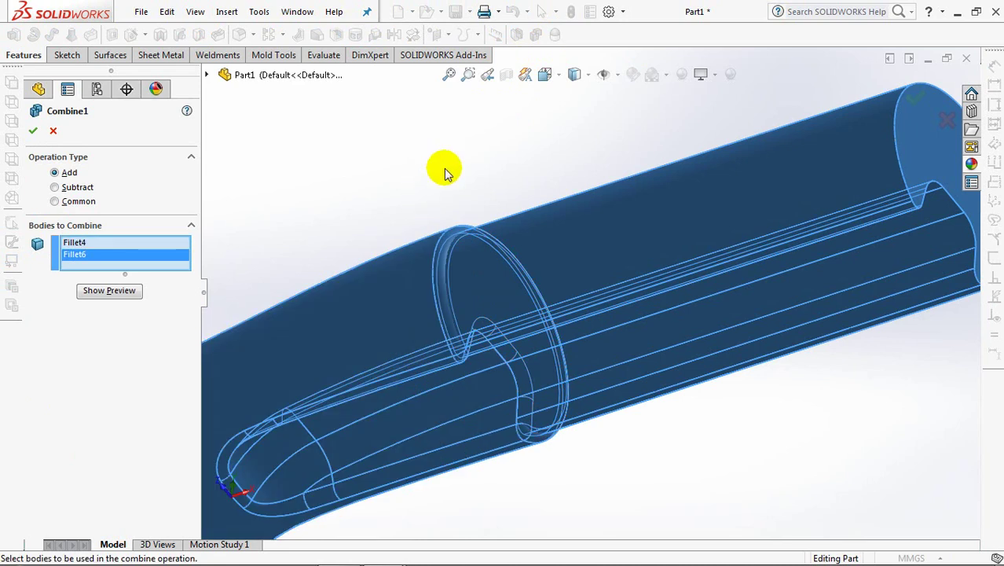
scroll(430, 247, "up", 5)
left_click(336, 292)
scroll(467, 275, "up", 3)
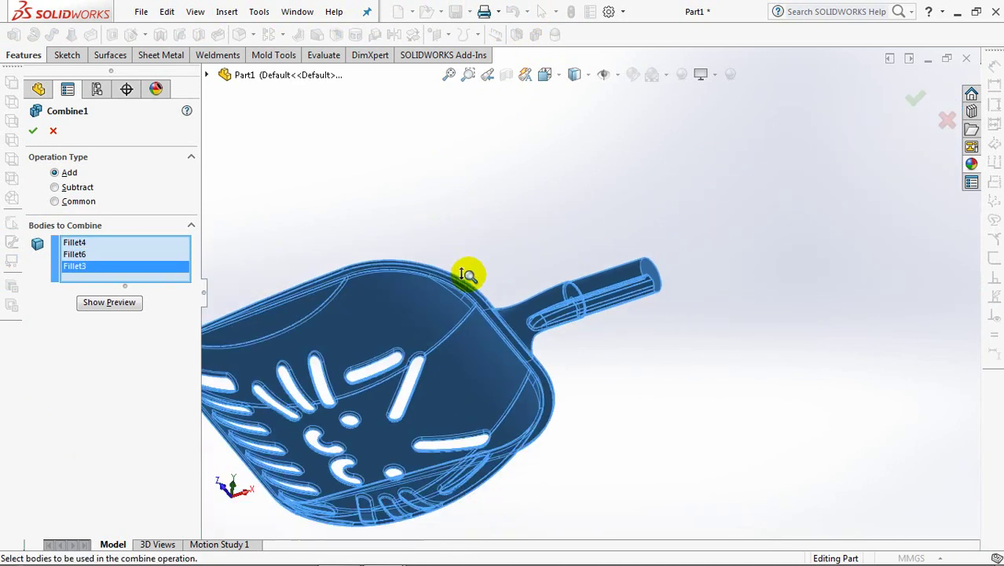
scroll(468, 275, "up", 2)
left_click(91, 303)
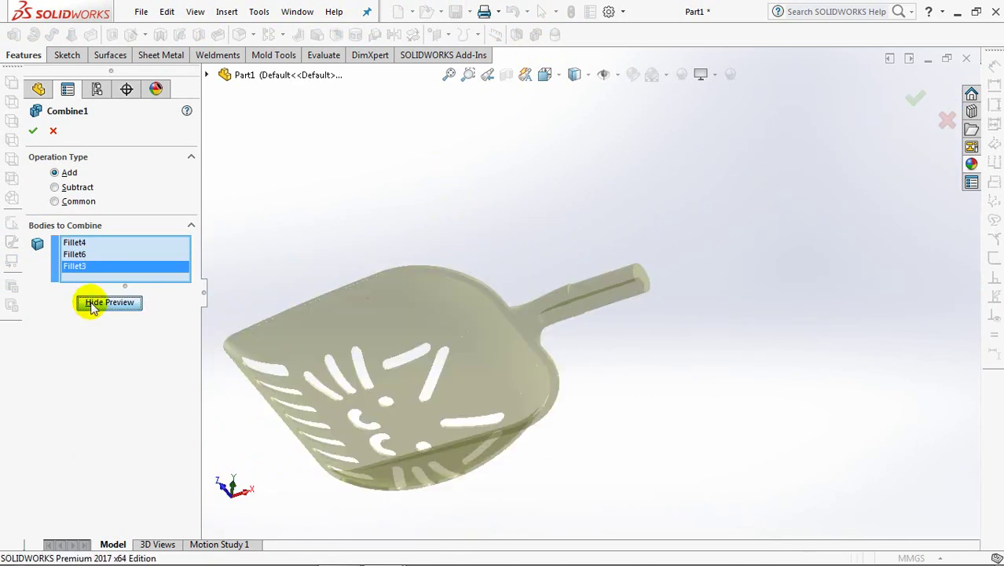
left_click(32, 131)
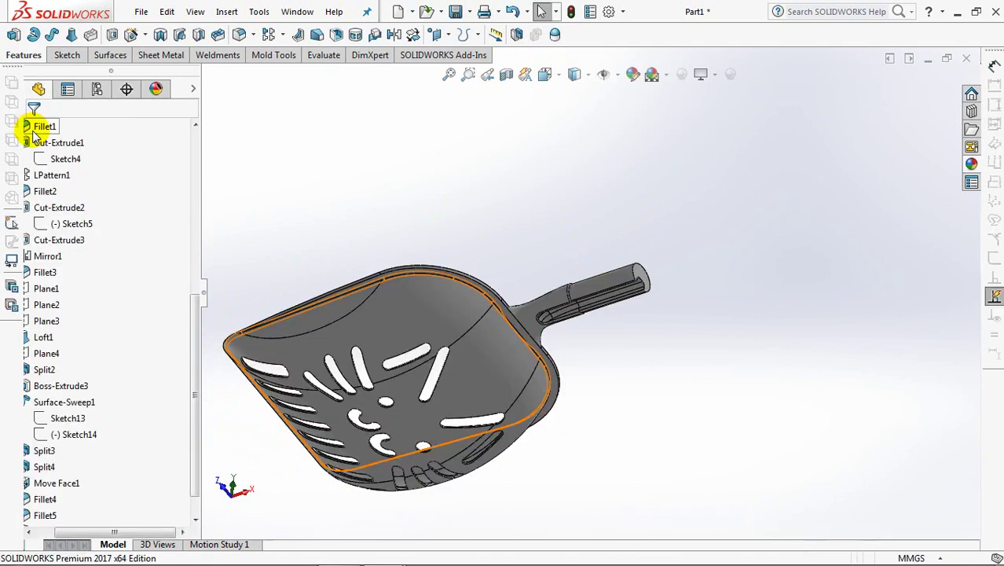
Step: Switch to the Front view and select the Front Plane
key("ctrl+1")
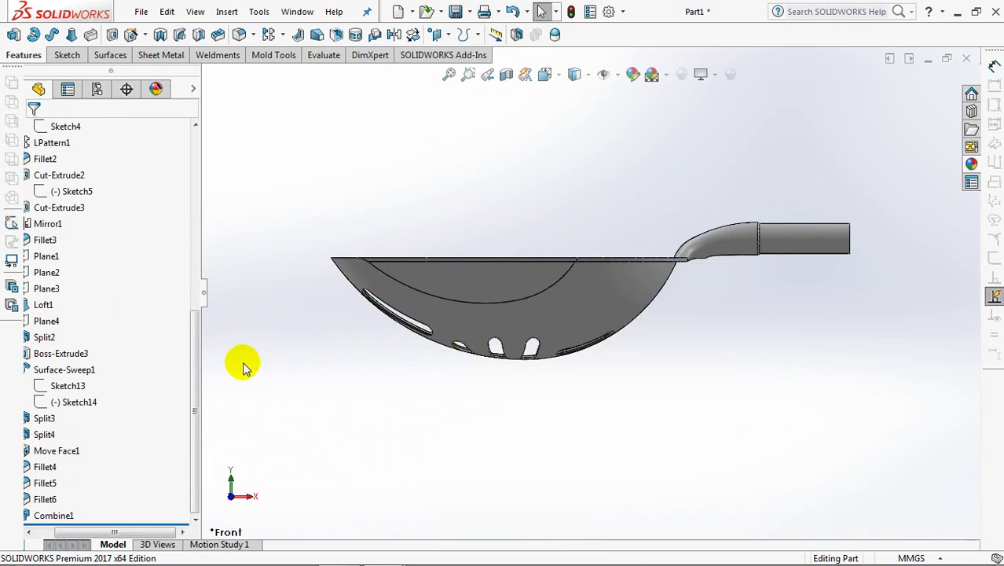
scroll(197, 292, "up", 2)
scroll(197, 292, "up", 5)
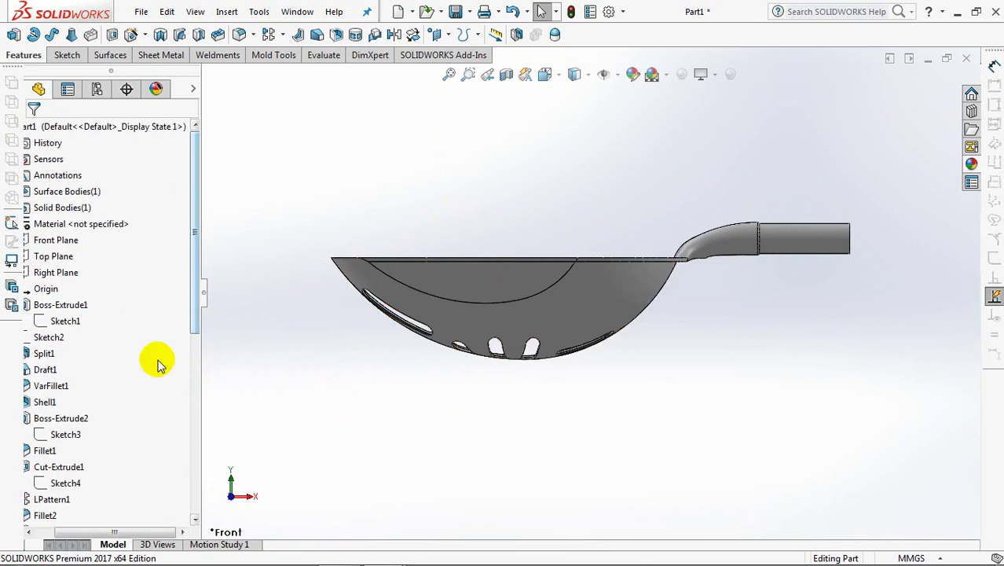
left_click(70, 240)
Step: Start a sketch on the Front Plane, locate Sketch12 and switch the model to wireframe
left_click(73, 218)
middle_click_drag(515, 458, 477, 480)
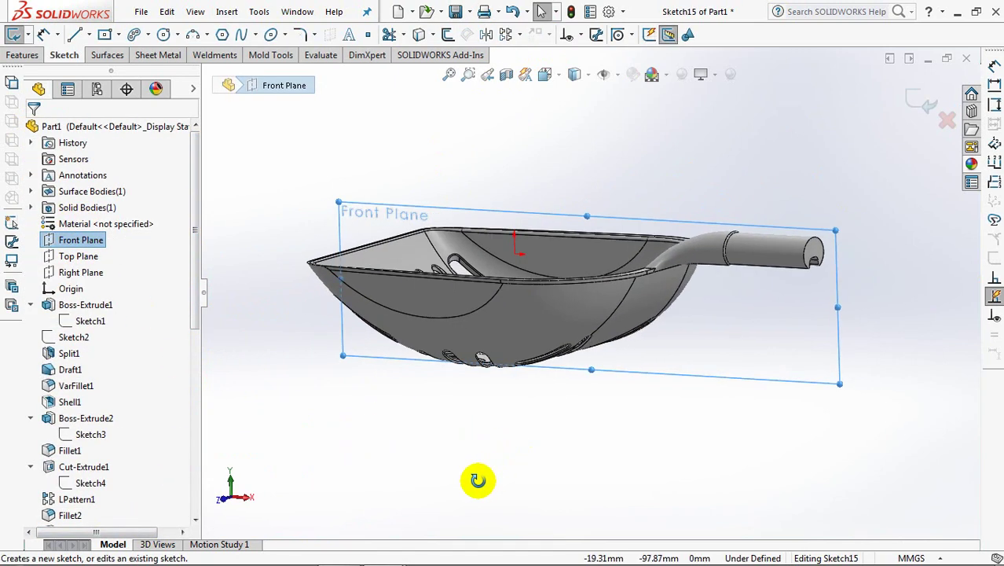
left_click_drag(202, 311, 206, 496)
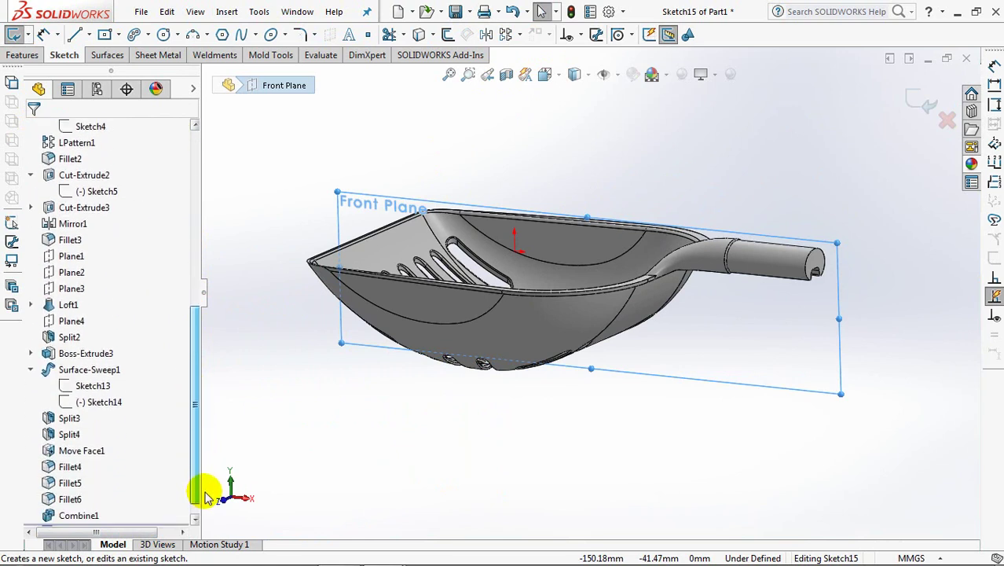
left_click(32, 354)
left_click(86, 369)
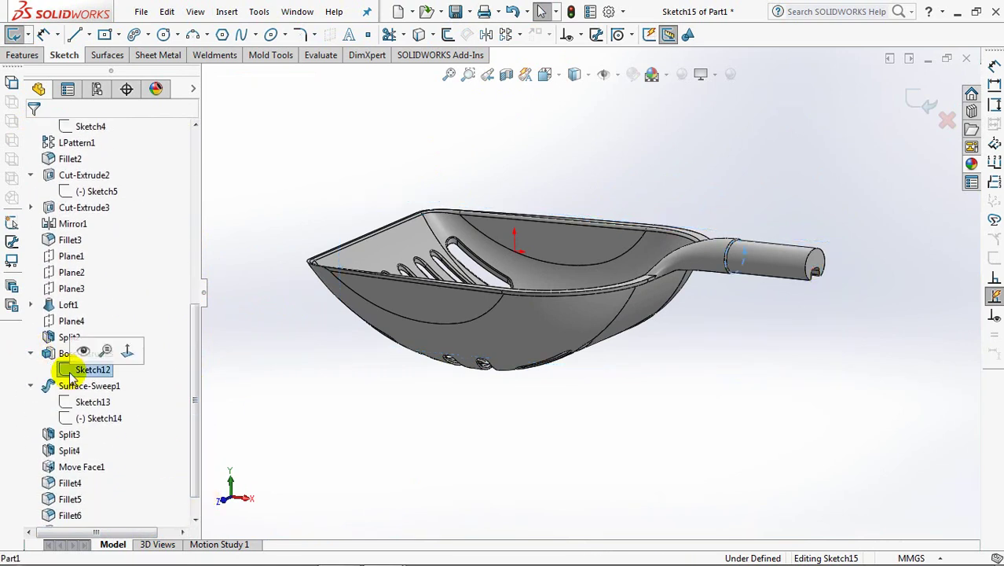
left_click(674, 440)
scroll(583, 467, "down", 2)
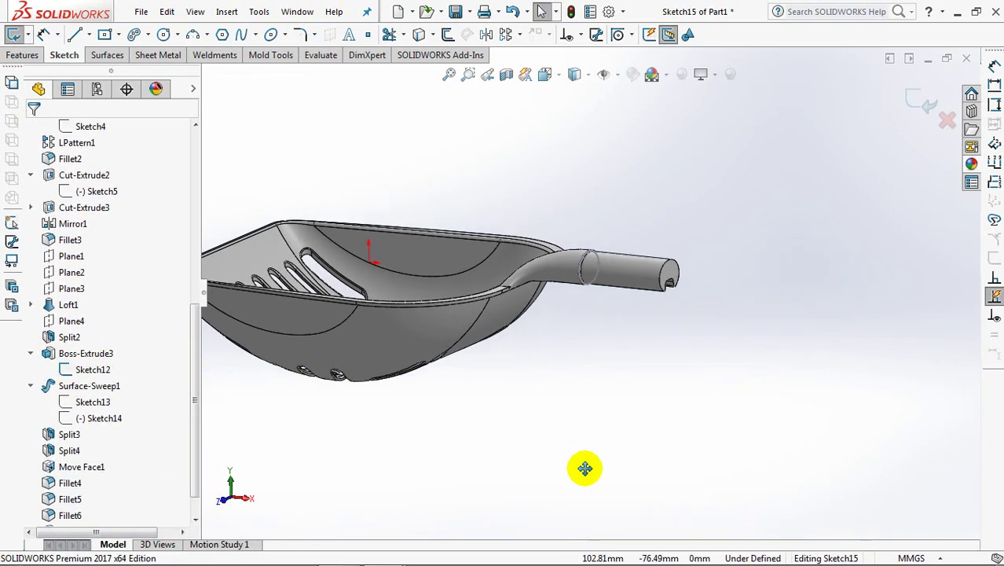
scroll(773, 381, "down", 1)
scroll(796, 291, "down", 2)
scroll(664, 305, "down", 2)
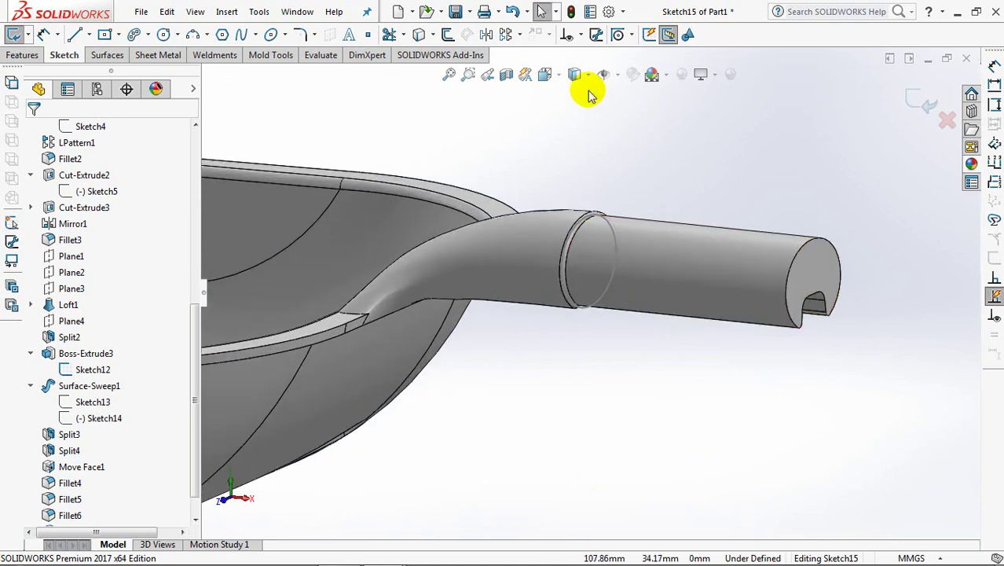
left_click(575, 178)
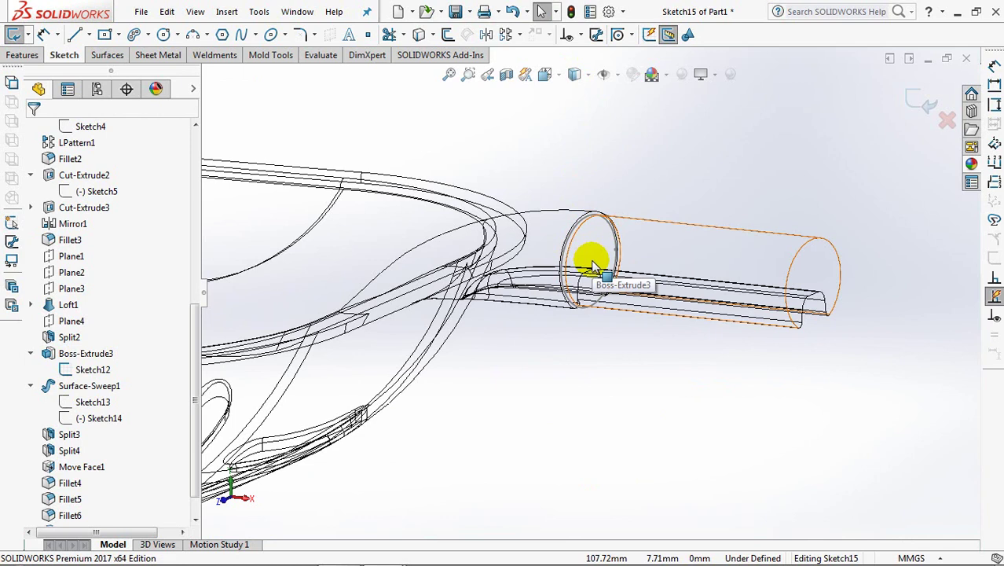
Step: Draw an 80 mm line from the handle's circular edge followed by a 40 mm line
left_click(74, 34)
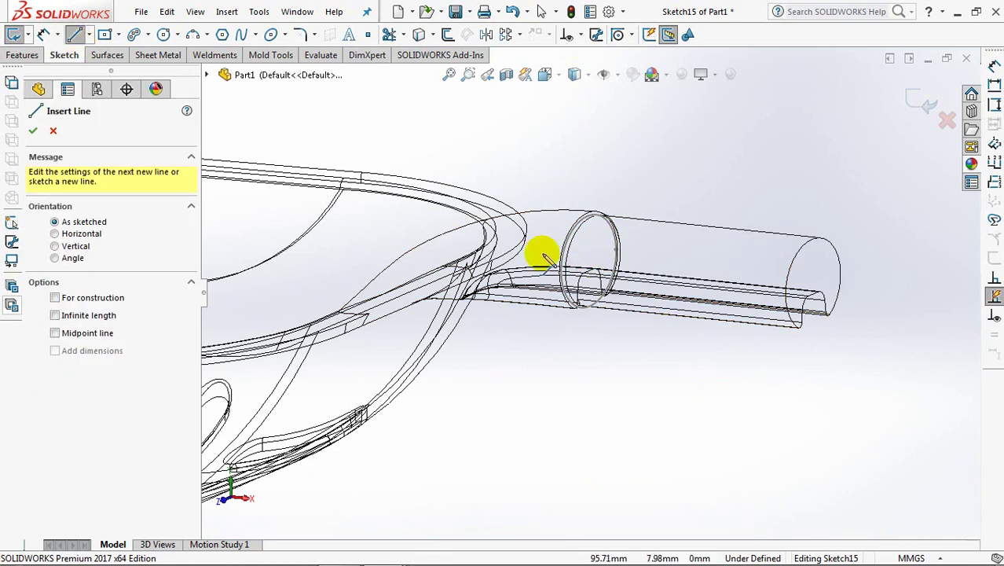
left_click(588, 261)
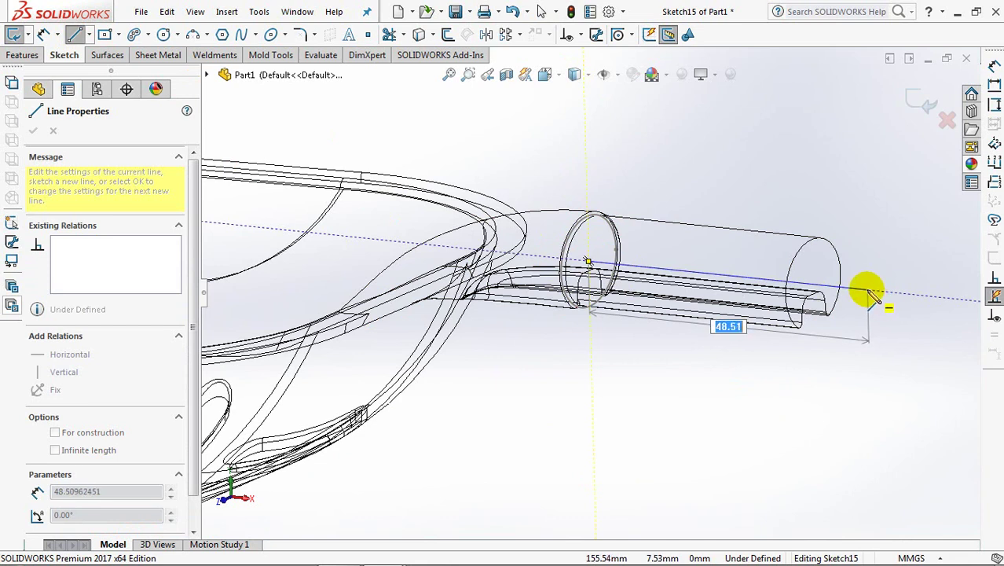
key("Return")
scroll(865, 311, "up", 3)
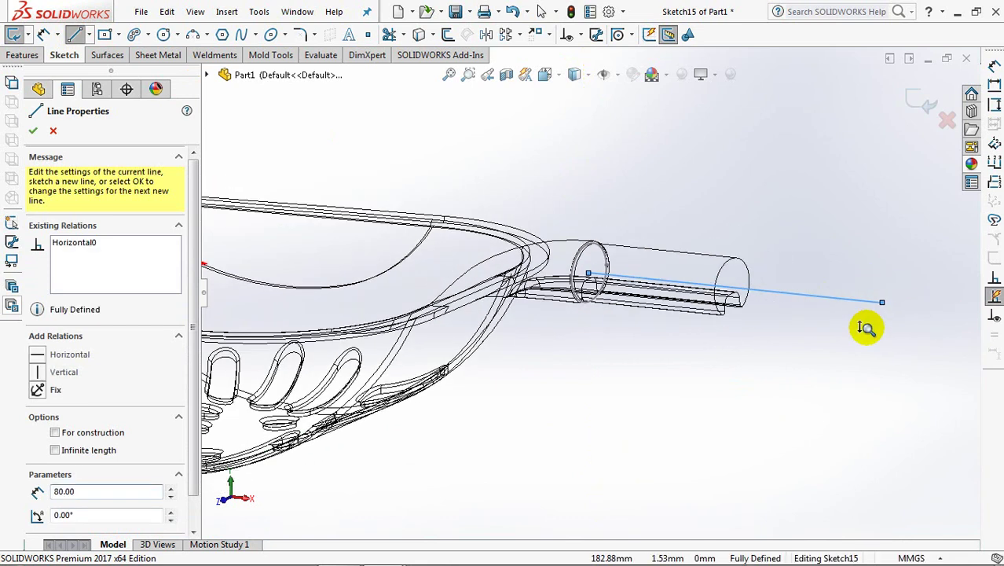
scroll(862, 326, "up", 2)
type("40")
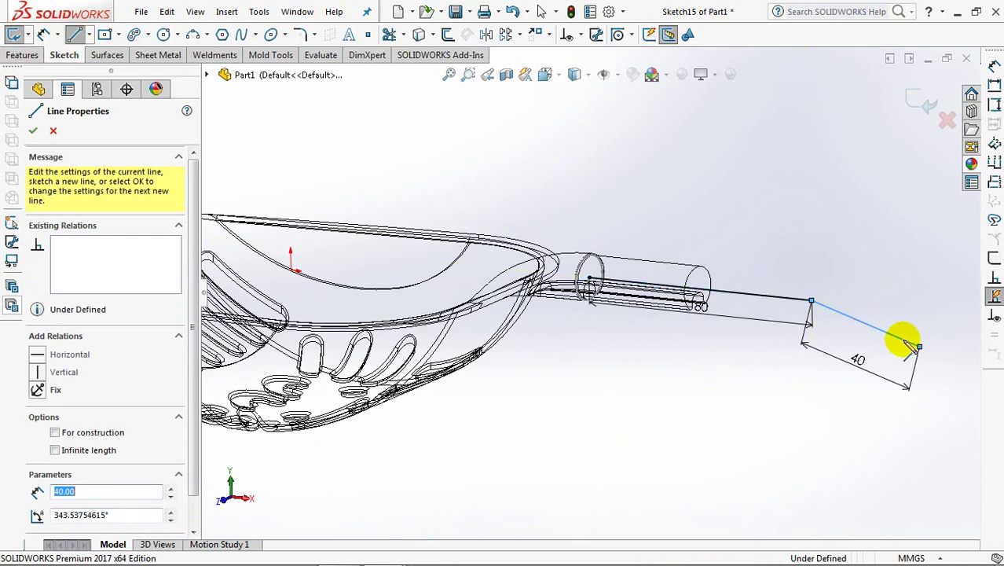
key("Return")
right_click(894, 340)
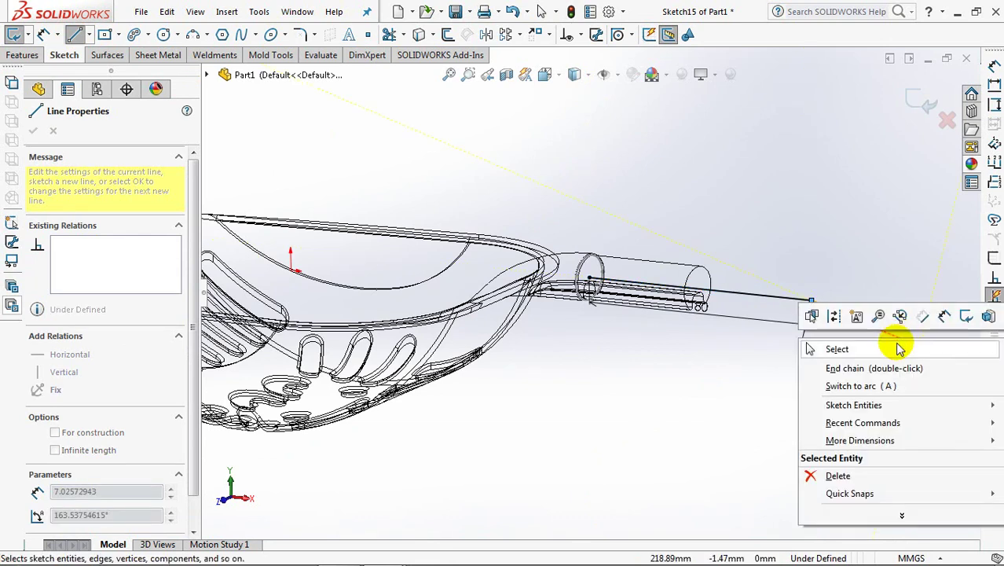
left_click(896, 347)
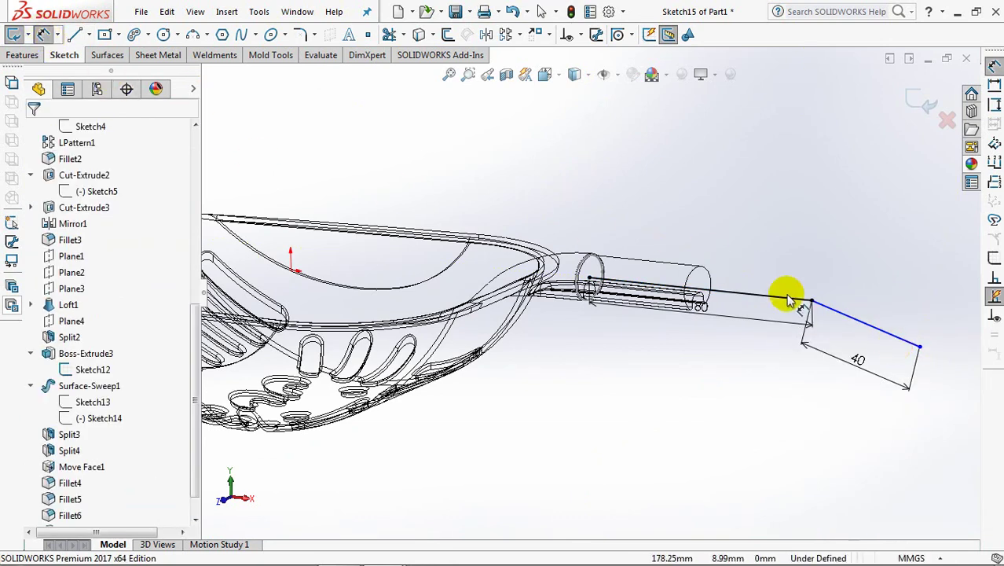
Step: Dimension the angle between the two lines to 10° and move the 80 dimension above the line
left_click(790, 299)
left_click(865, 320)
left_click(904, 326)
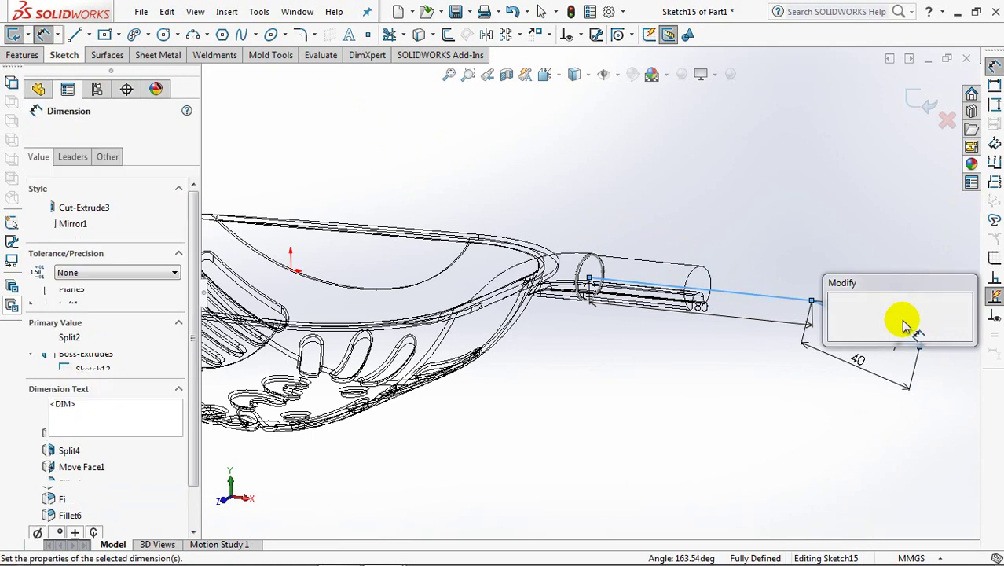
left_click(836, 314)
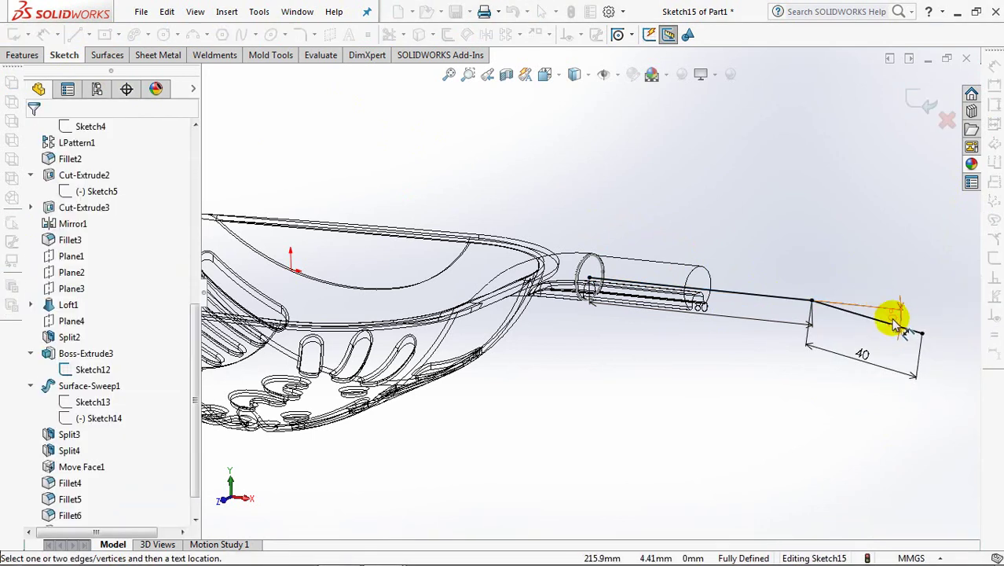
key("Escape")
left_click(926, 404)
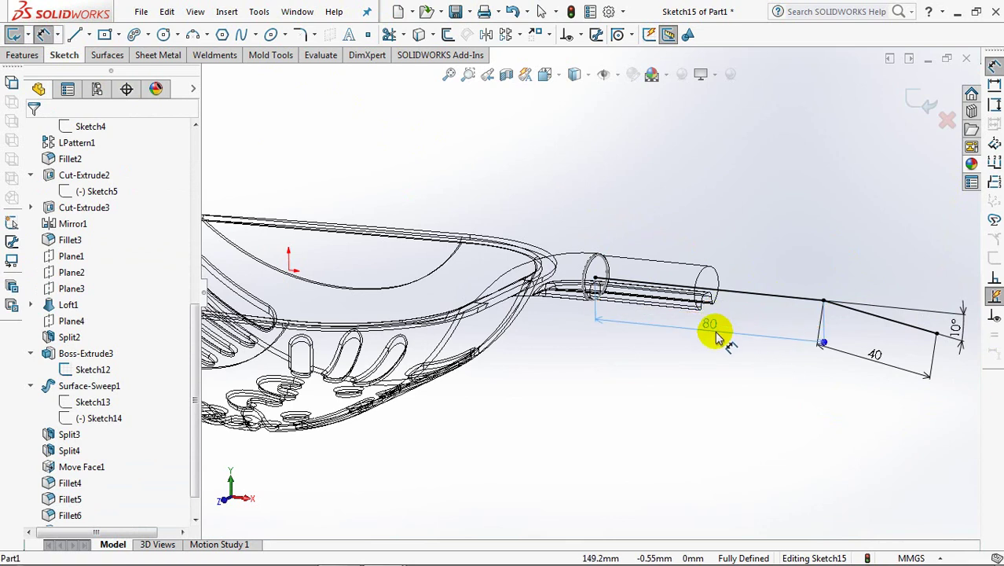
left_click_drag(716, 337, 721, 246)
left_click(756, 364)
left_click(424, 114)
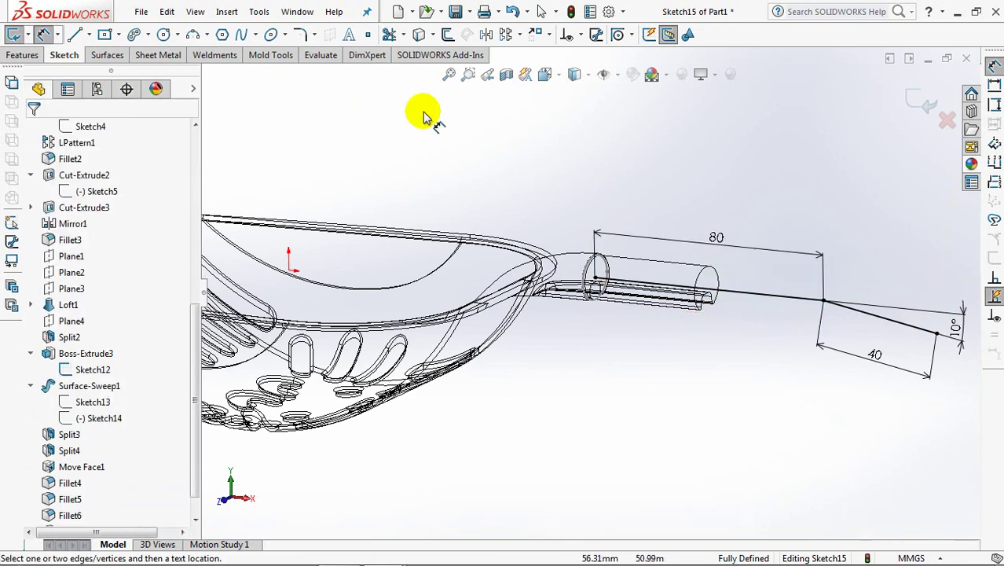
Step: Round the corner between the 80 and 40 mm lines with an R40 sketch fillet
left_click(299, 37)
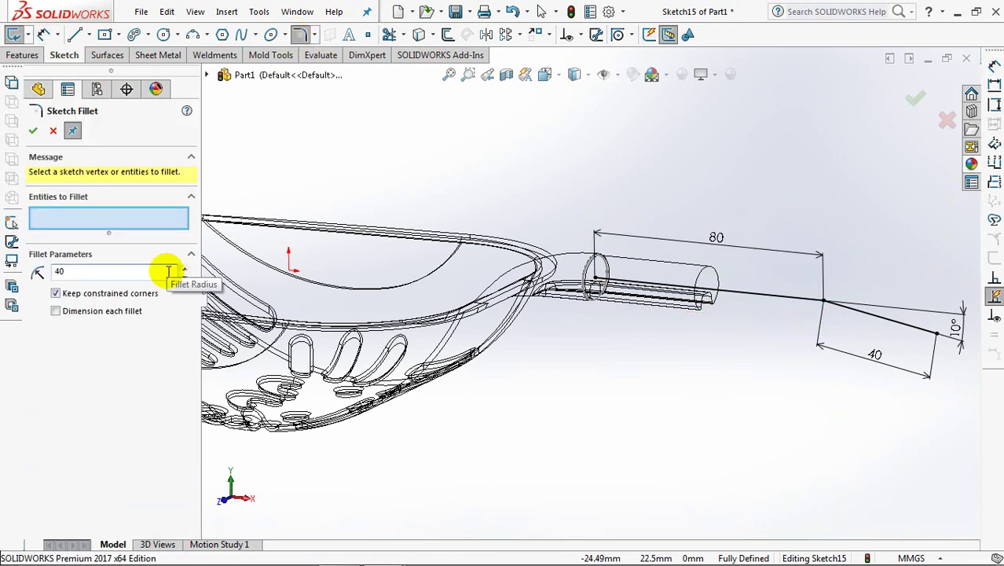
left_click(823, 300)
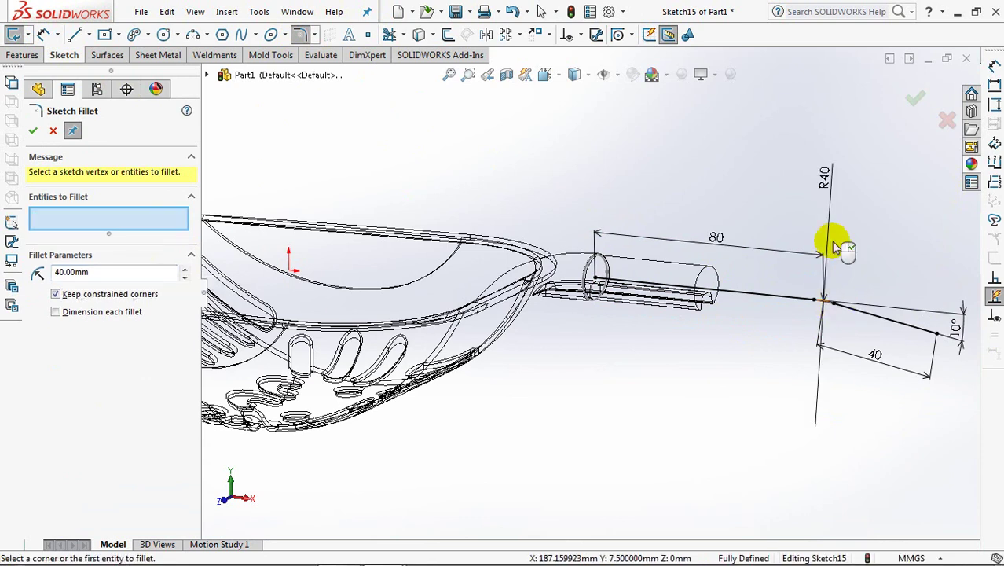
left_click(32, 135)
Step: Move the 40 dimension above the path, view it from the front, and exit the sketch
left_click(829, 191)
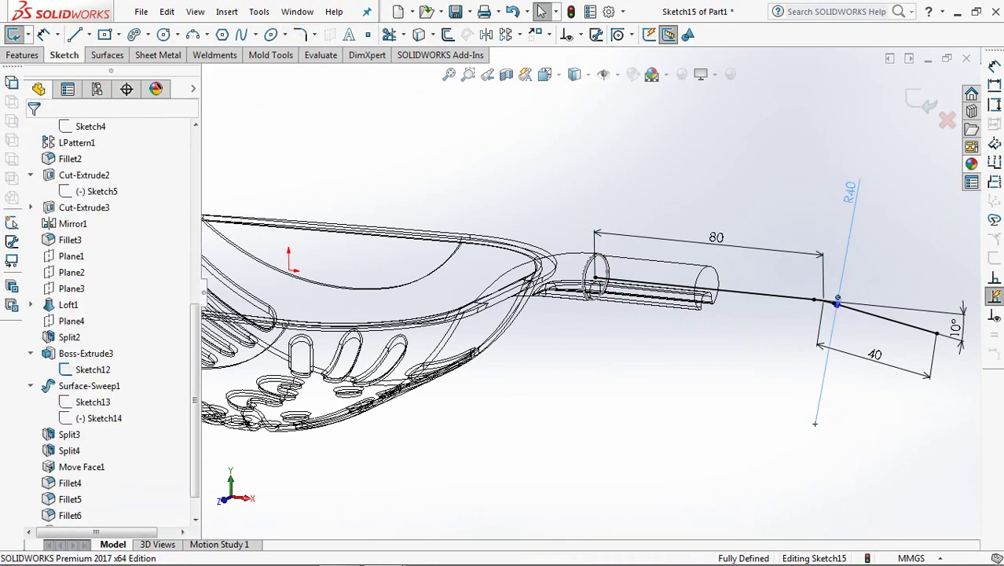
left_click_drag(864, 352, 912, 271)
left_click(748, 346)
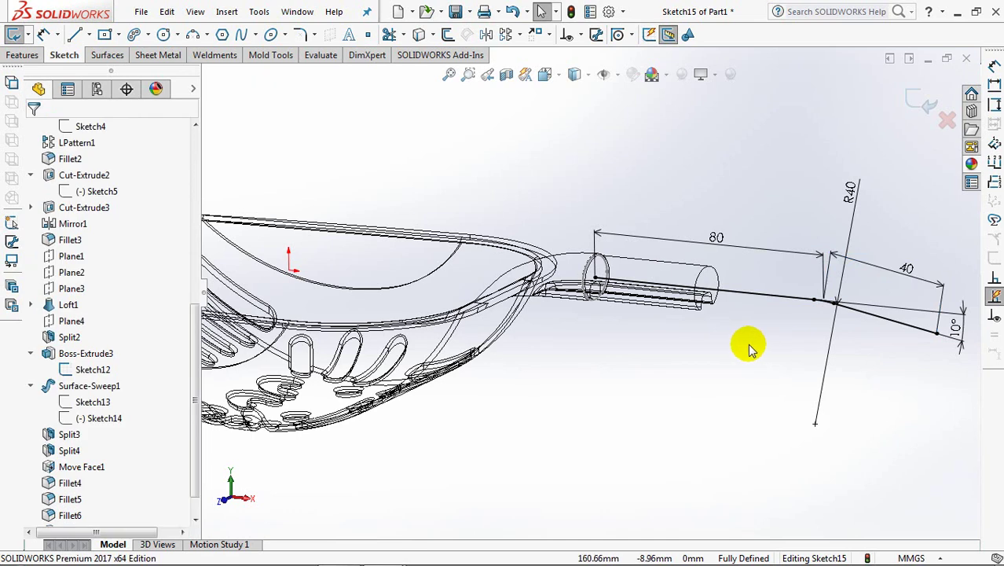
key("ctrl+1")
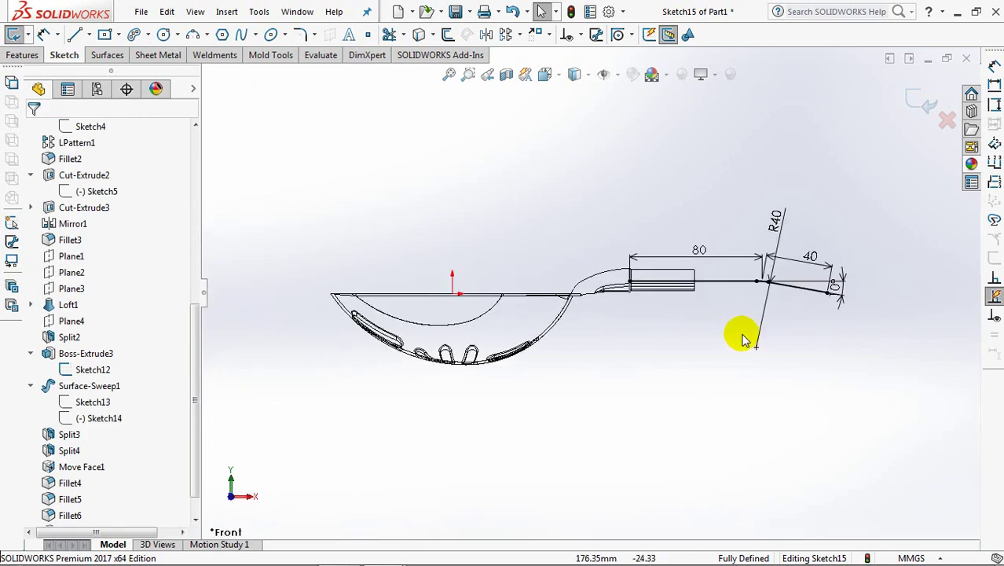
scroll(857, 279, "down", 3)
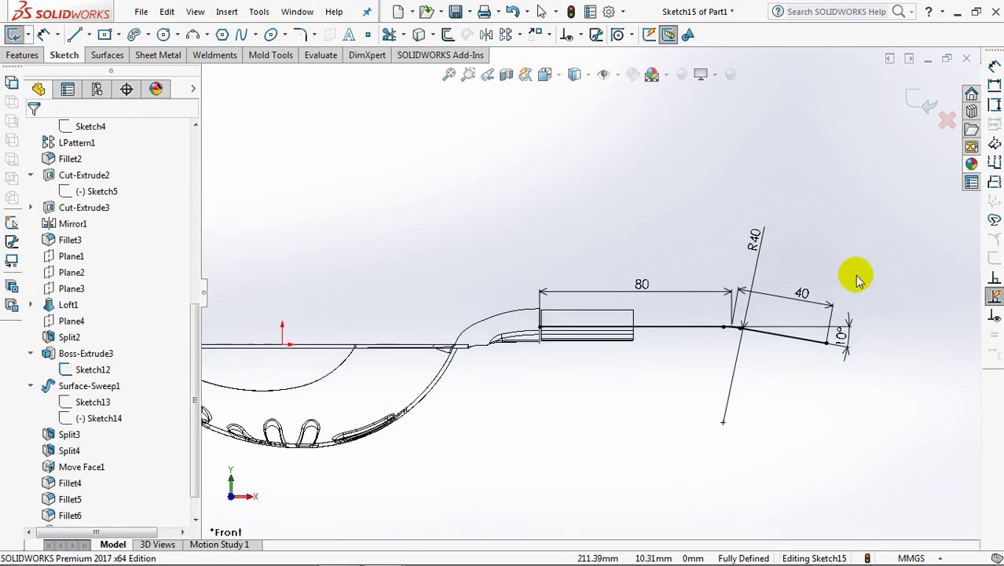
left_click(919, 102)
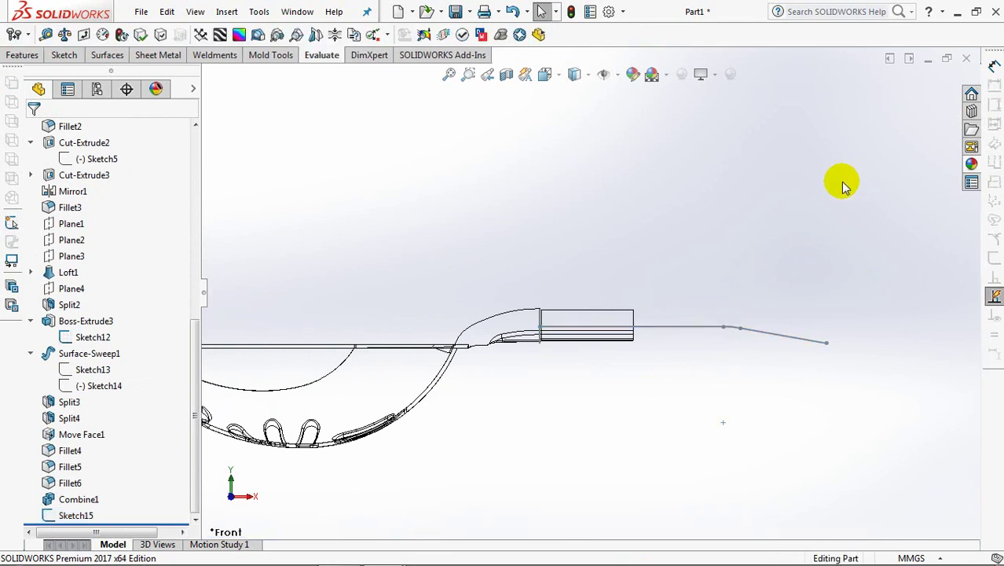
left_click(72, 226)
Step: Start a sketch on Plane1 and draw a vertical centerline up from the sketch point
middle_click_drag(522, 246, 504, 266)
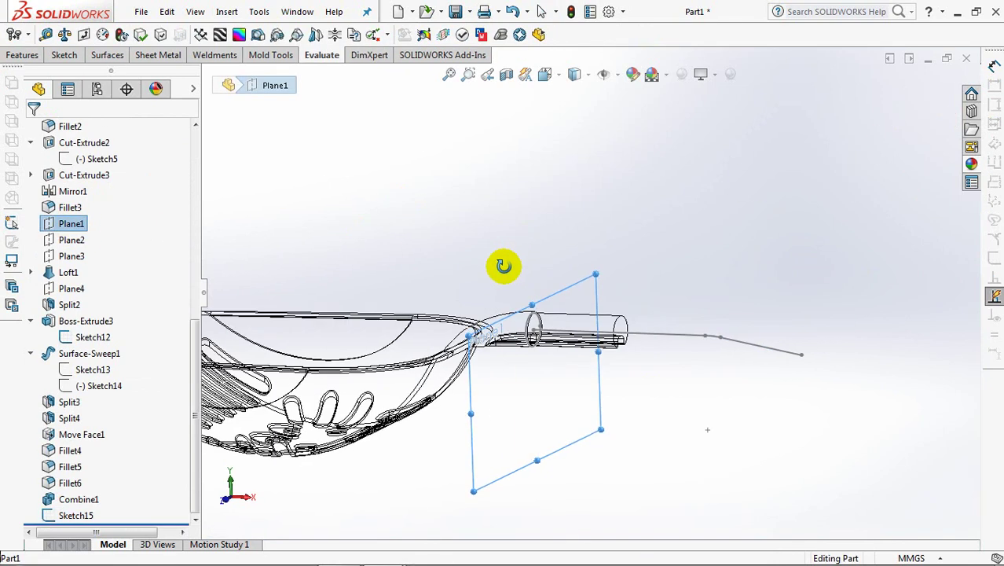
left_click(56, 229)
left_click(60, 200)
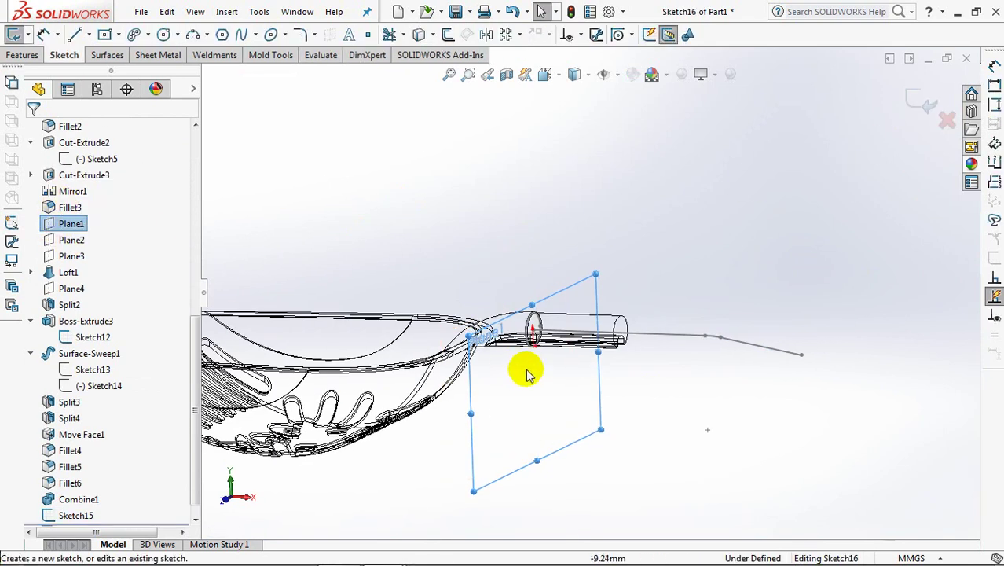
scroll(534, 360, "down", 5)
mouse_move(515, 341)
middle_mouse_down()
mouse_move(508, 316)
mouse_move(542, 343)
mouse_move(612, 275)
mouse_move(551, 409)
mouse_move(414, 230)
middle_mouse_up()
left_click(89, 33)
left_click(106, 69)
left_click(552, 320)
left_click(548, 385)
right_click(550, 386)
left_click(554, 387)
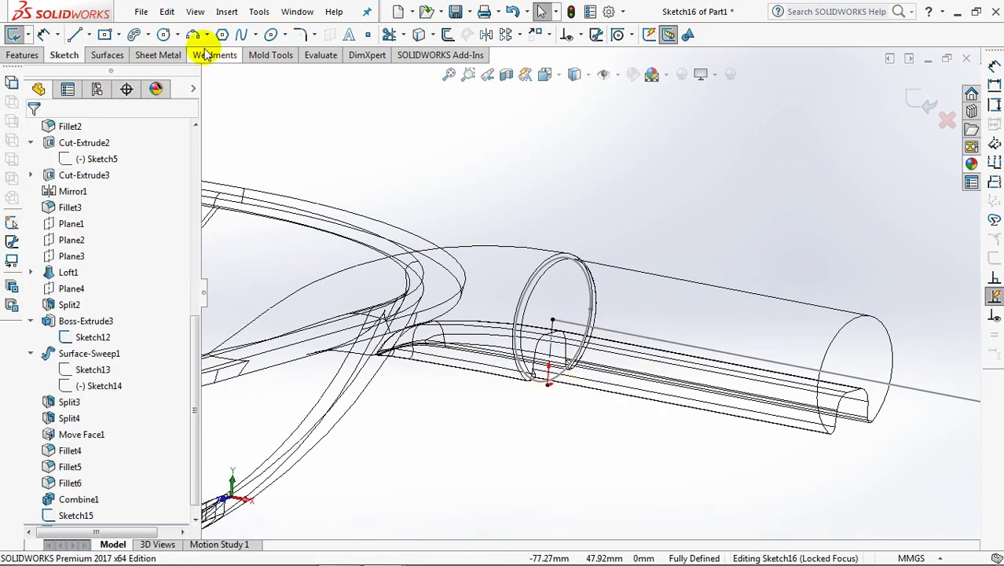
Step: Draw an ellipse centred on the sketch point around the handle end
left_click(281, 35)
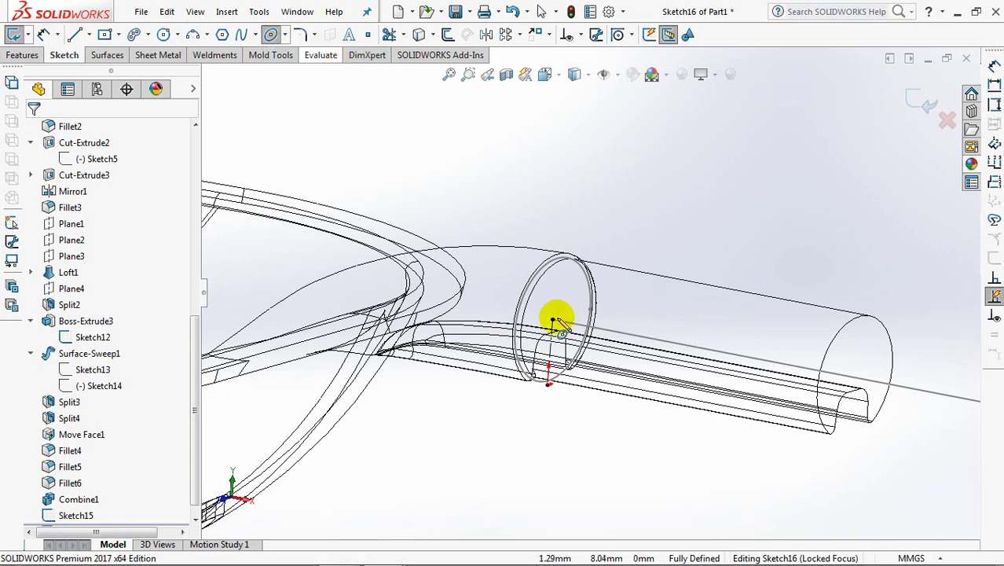
left_click(553, 321)
left_click(551, 410)
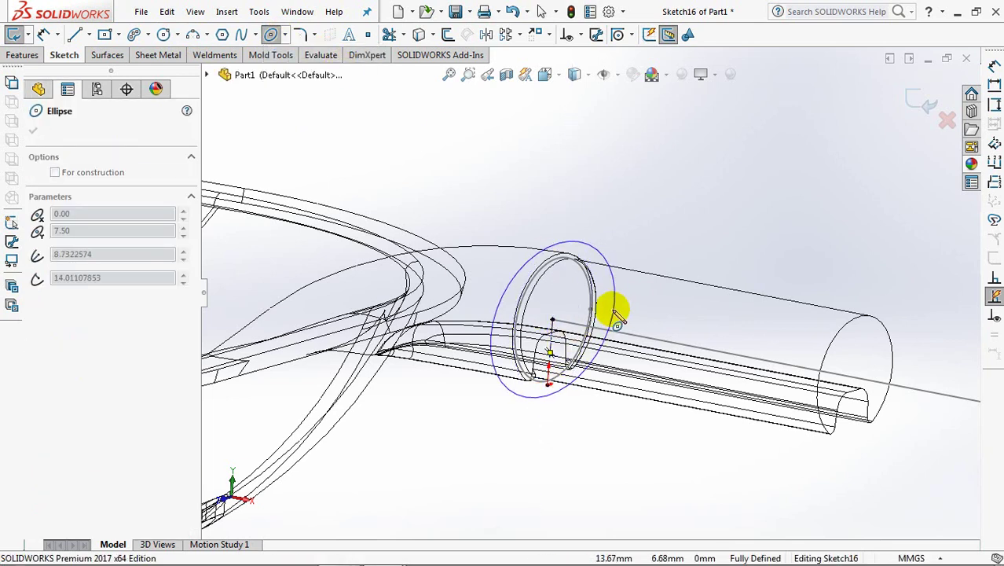
left_click(612, 314)
right_click(617, 316)
left_click(633, 323)
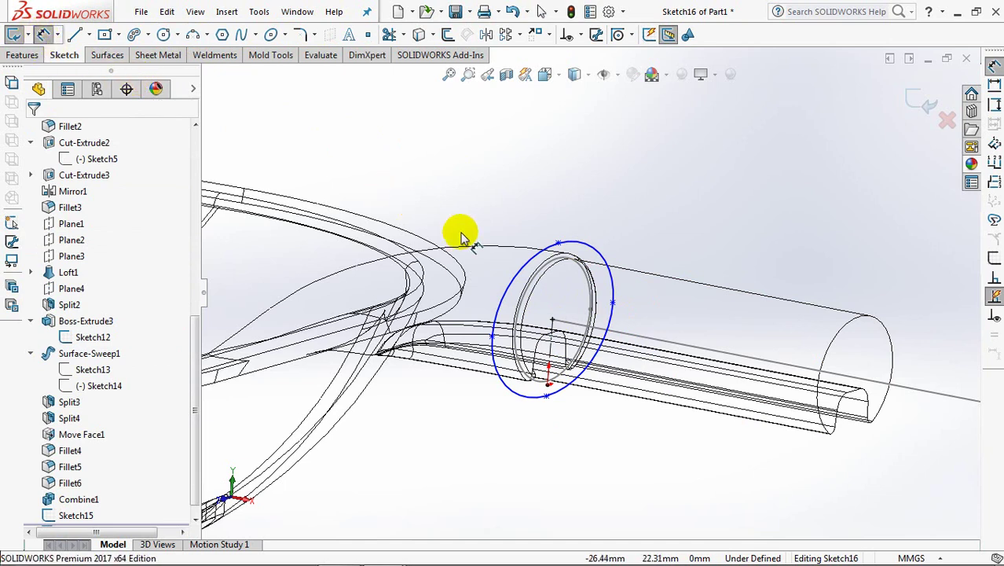
Step: Dimension the ellipse 25 mm wide and 21 mm tall
left_click(494, 337)
left_click(611, 301)
left_click(548, 206)
type("25")
left_click(481, 197)
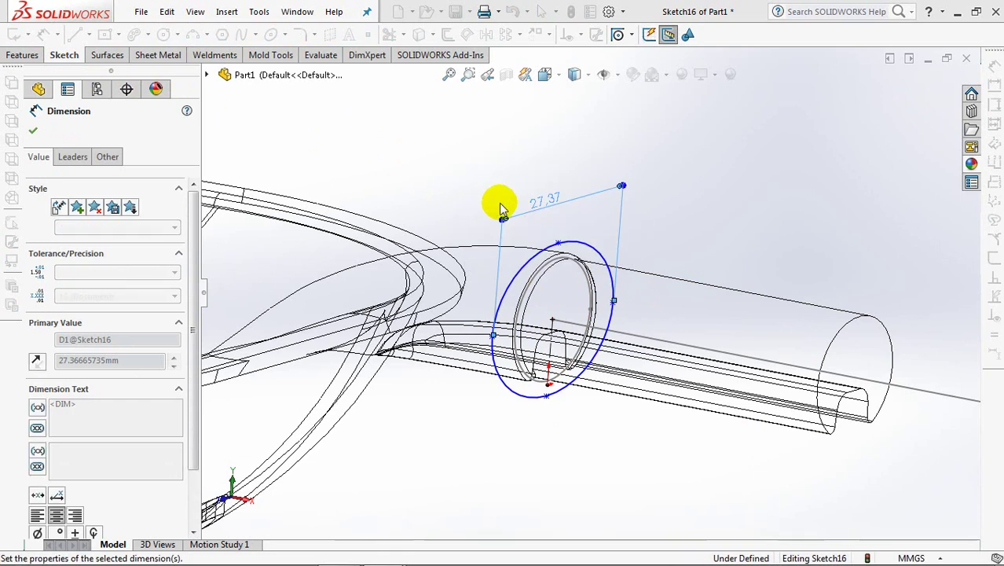
left_click(557, 251)
left_click(546, 384)
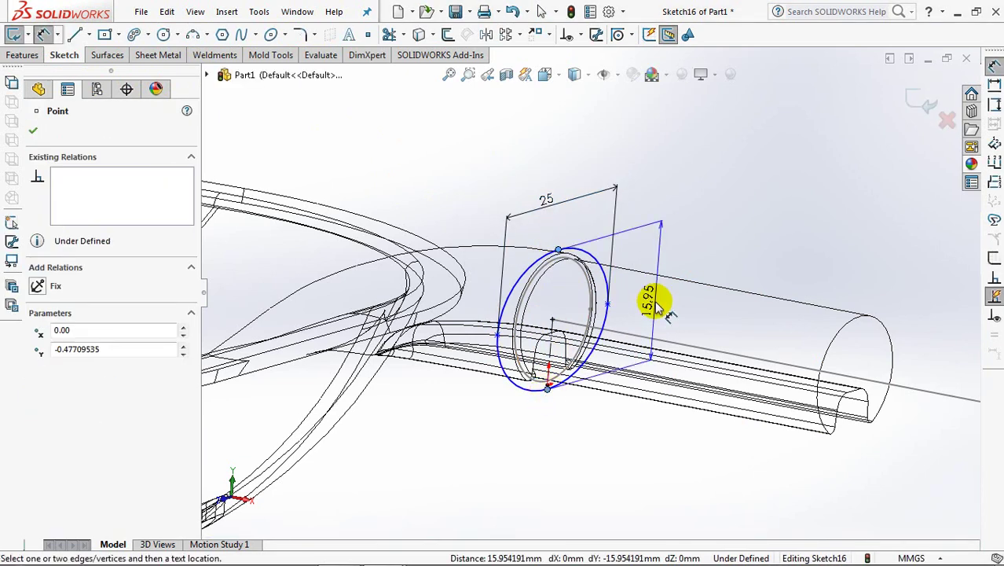
left_click(651, 297)
type("2")
left_click(592, 297)
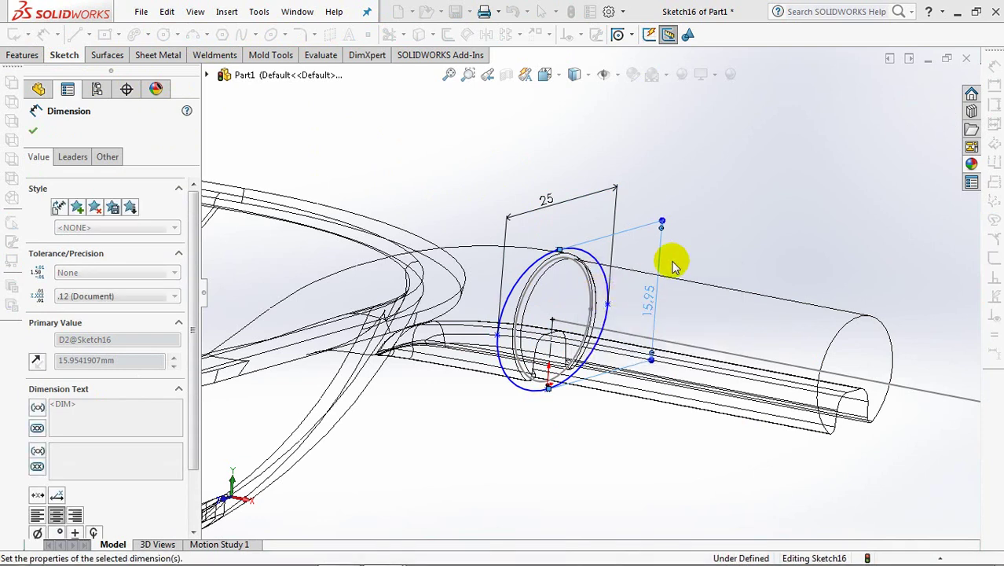
left_click(707, 240)
Step: Add a relation between Point9 and the ellipse centre, then exit the sketch
left_click(580, 35)
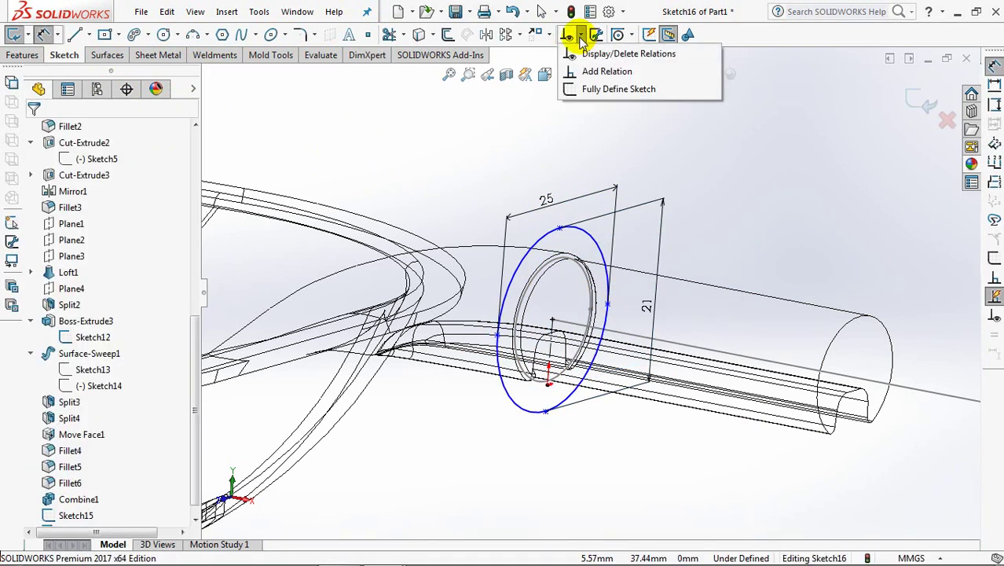
left_click(629, 70)
left_click(549, 368)
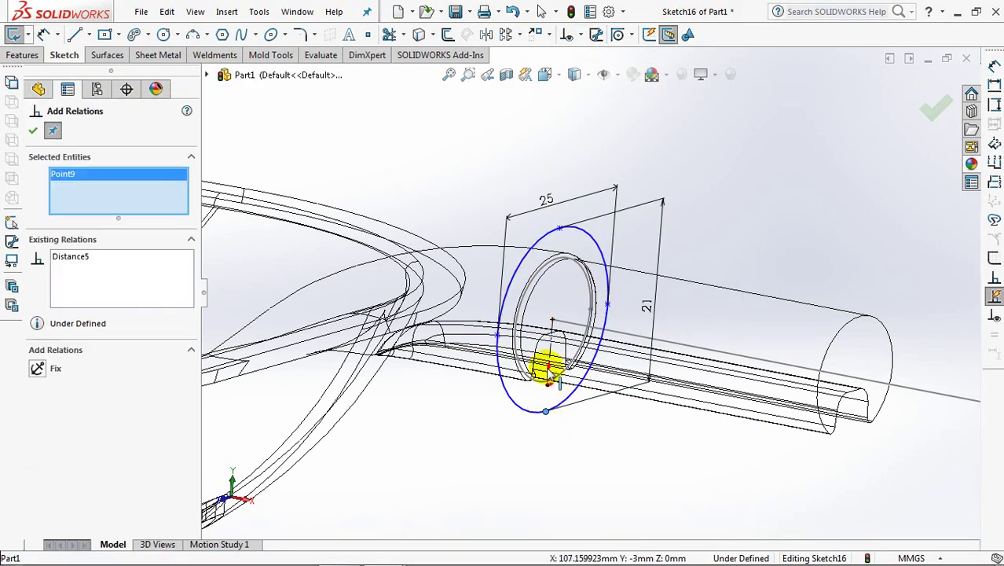
left_click(553, 322)
left_click(34, 132)
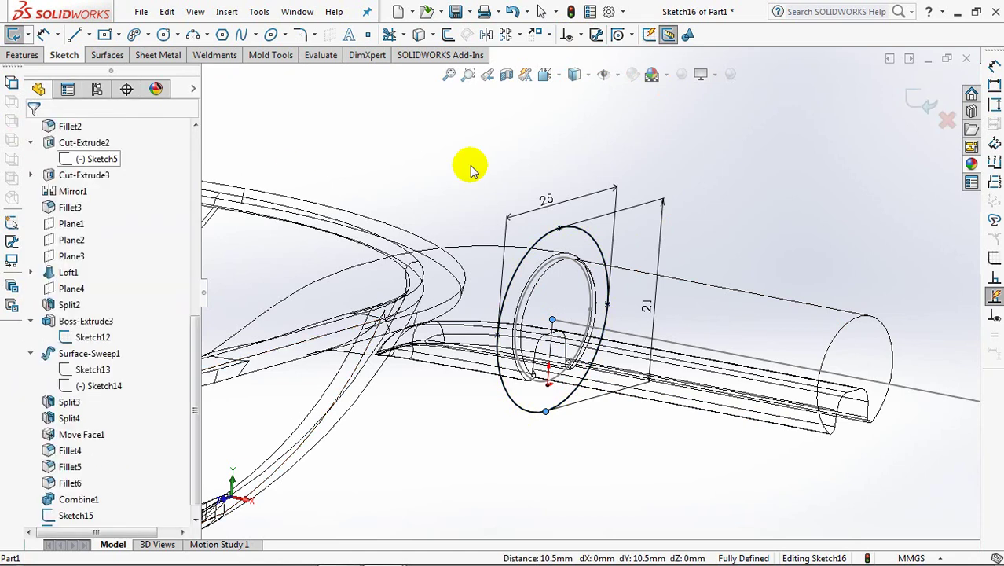
middle_click_drag(504, 191, 491, 188)
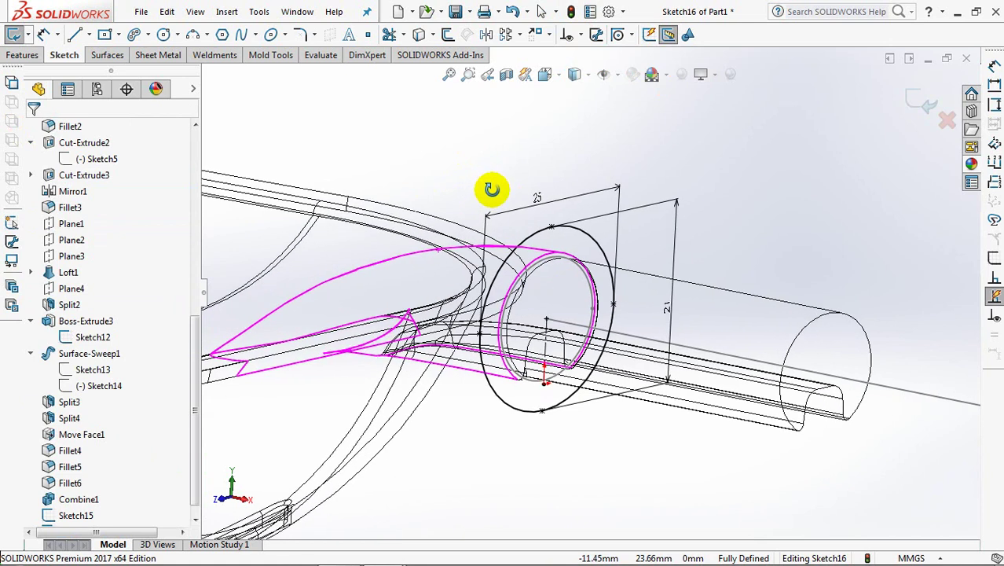
left_click(924, 109)
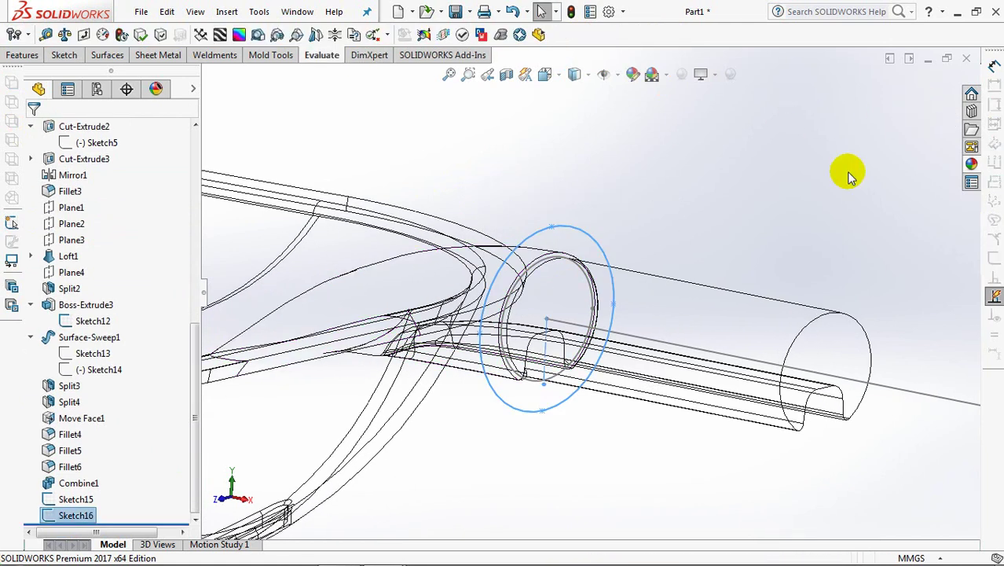
Step: Create Plane5 from the handle's end face and the path sketch point, then sketch on it
mouse_move(896, 260)
middle_mouse_down("shift")
mouse_move(852, 223)
mouse_move(852, 236)
mouse_move(675, 204)
middle_mouse_up("shift")
scroll(766, 283, "down", 2)
scroll(764, 279, "down", 1)
scroll(759, 271, "down", 2)
scroll(739, 266, "down", 1)
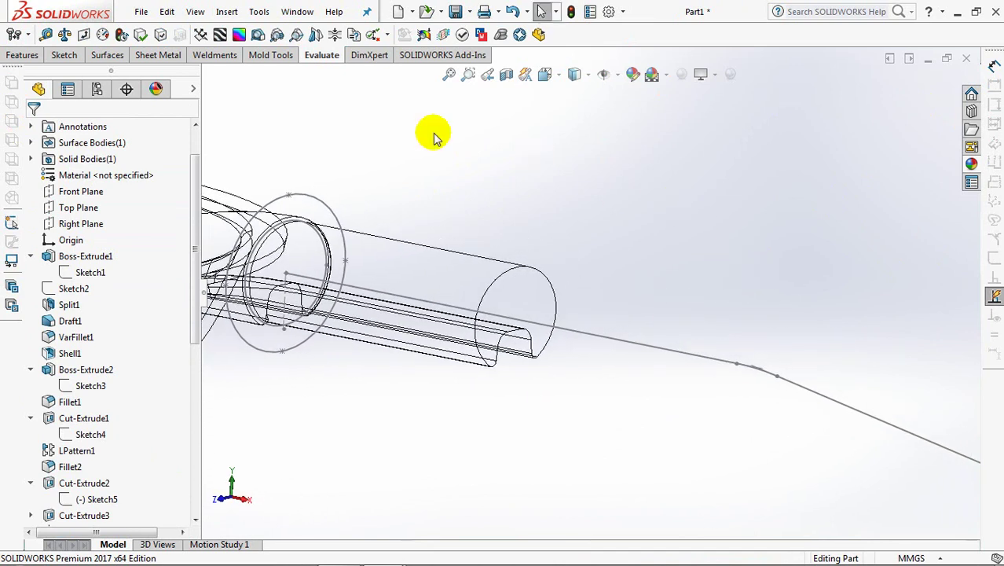
left_click(21, 55)
left_click(449, 34)
left_click(459, 51)
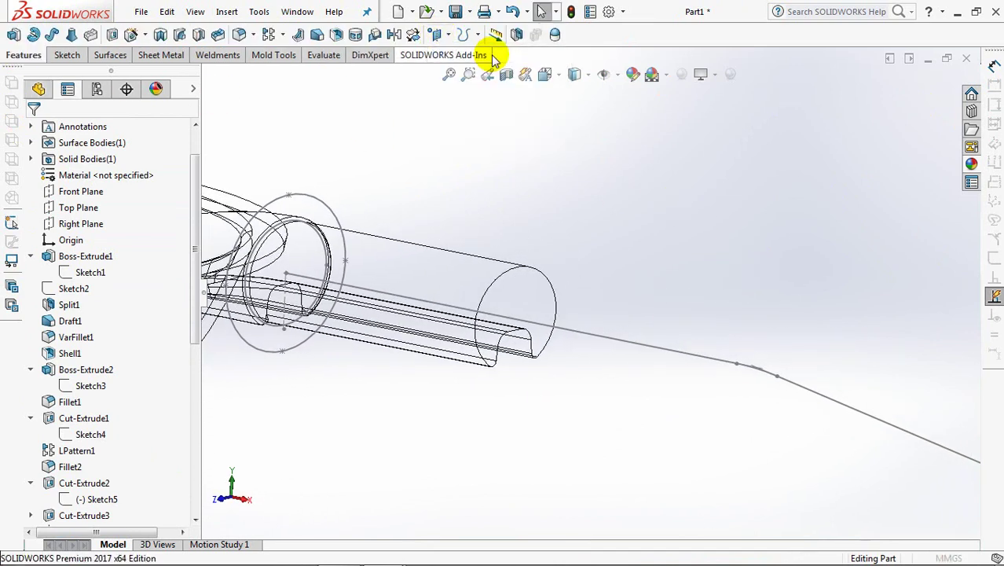
left_click(530, 305)
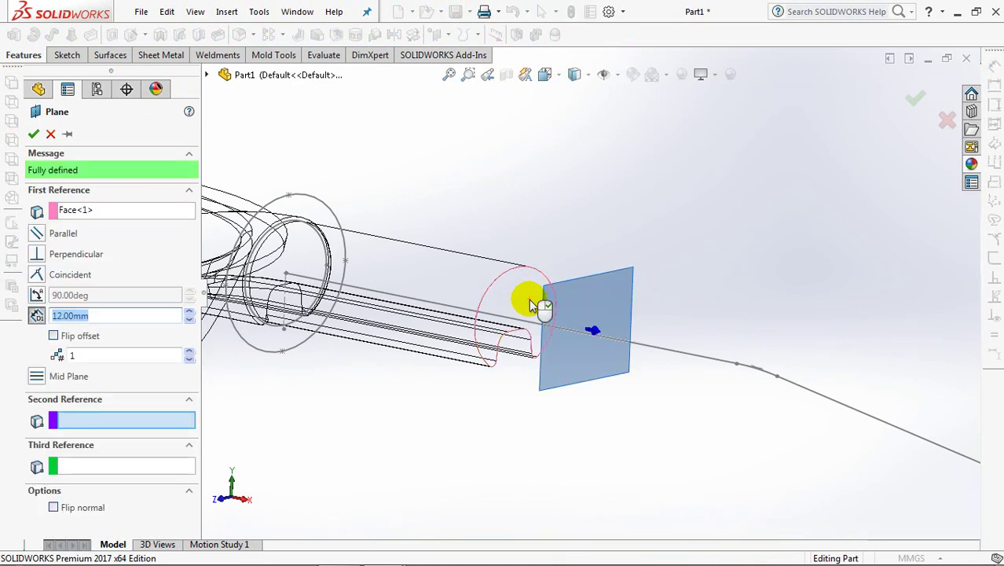
left_click(758, 371)
right_click(760, 372)
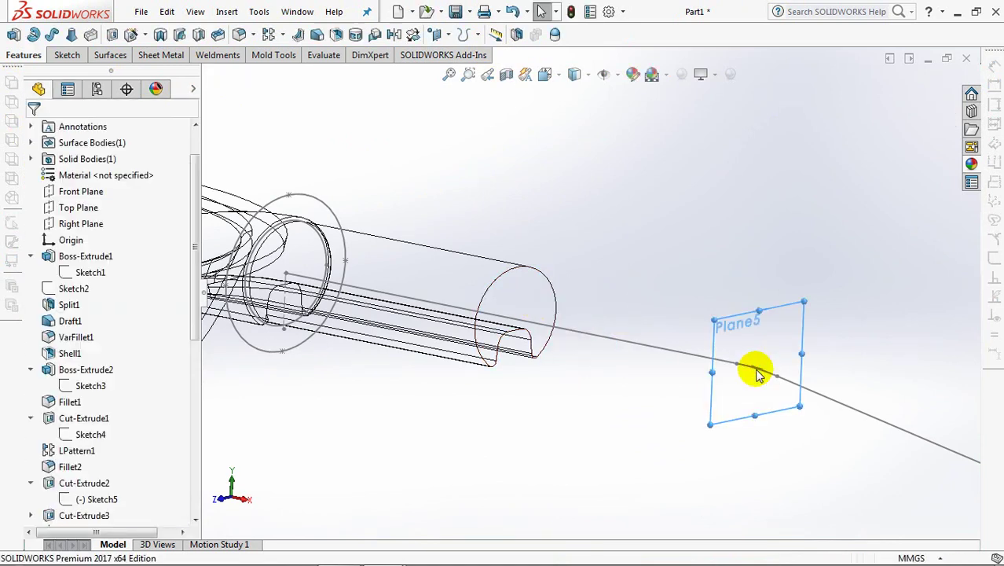
left_click(758, 343)
left_click(825, 291)
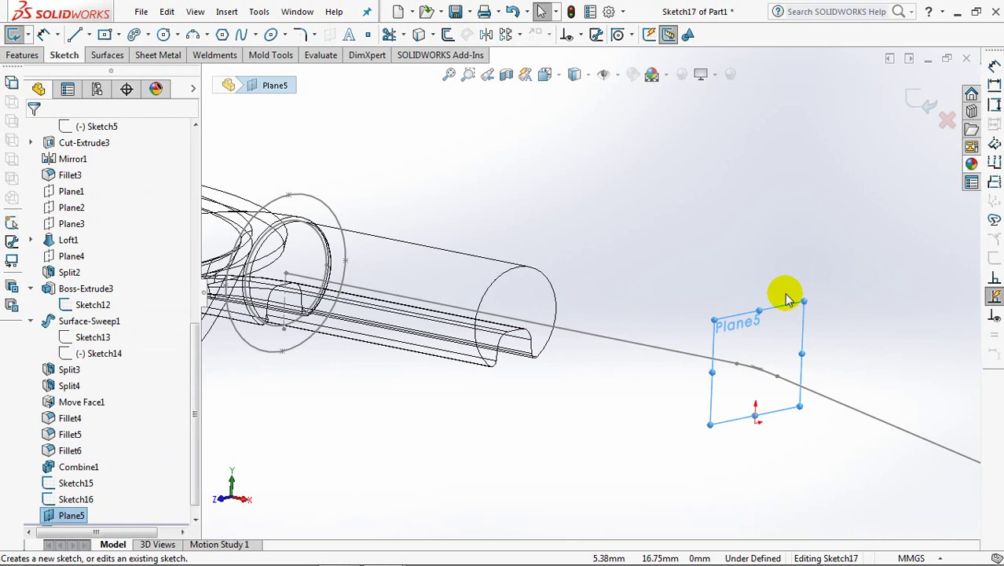
Step: Draw an ellipse on Plane5 centred on the path line
left_click(284, 35)
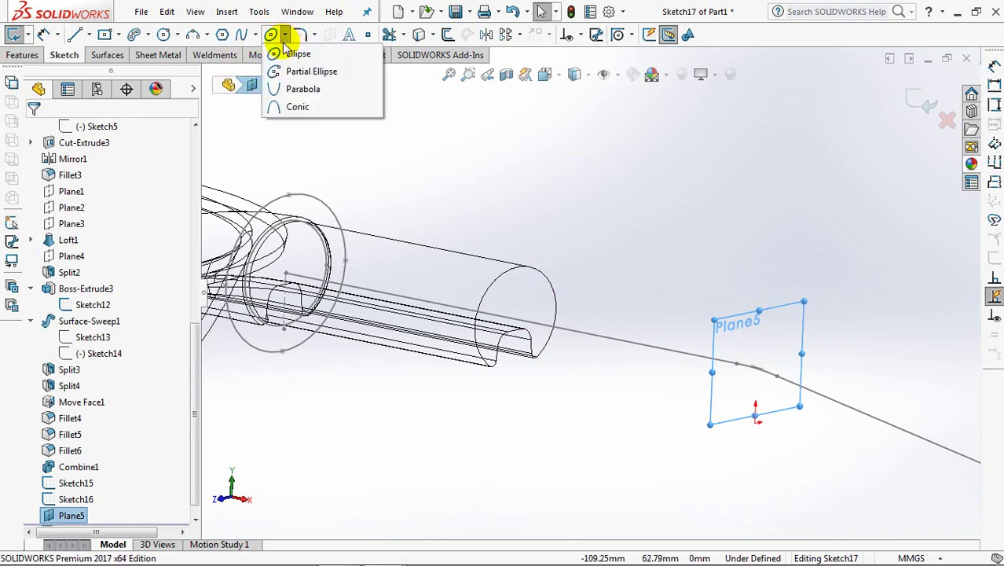
scroll(807, 376, "down", 3)
middle_click_drag(818, 381, 521, 298, "ctrl")
scroll(625, 306, "down", 1)
scroll(621, 297, "down", 3)
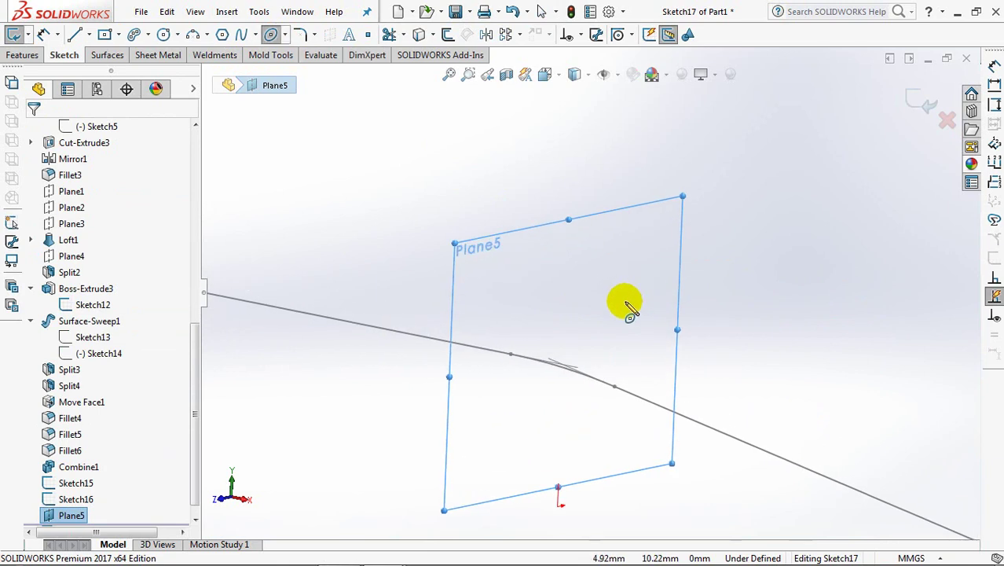
left_click(563, 364)
left_click(560, 514)
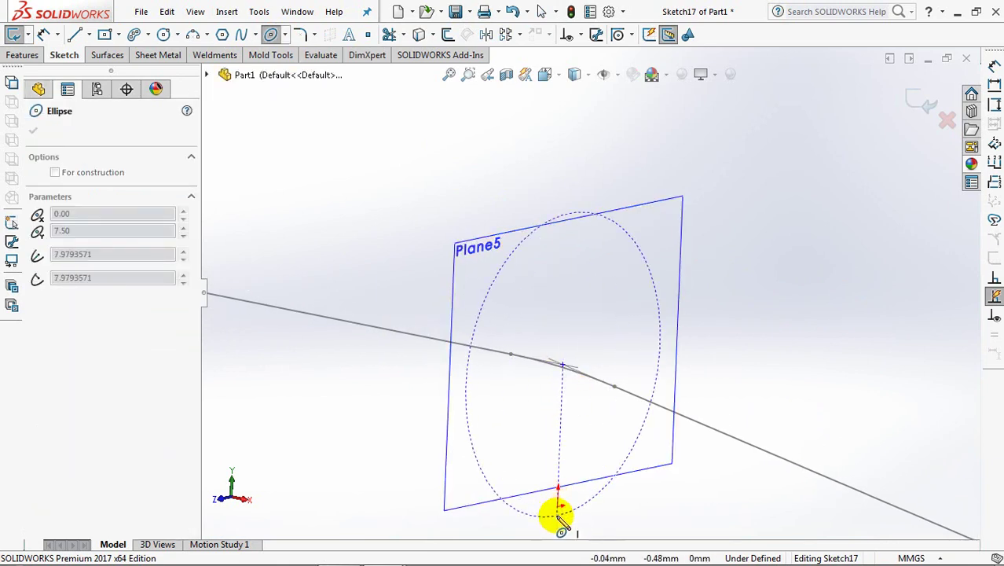
left_click(667, 361)
left_click(704, 340)
right_click(710, 345)
left_click(731, 357)
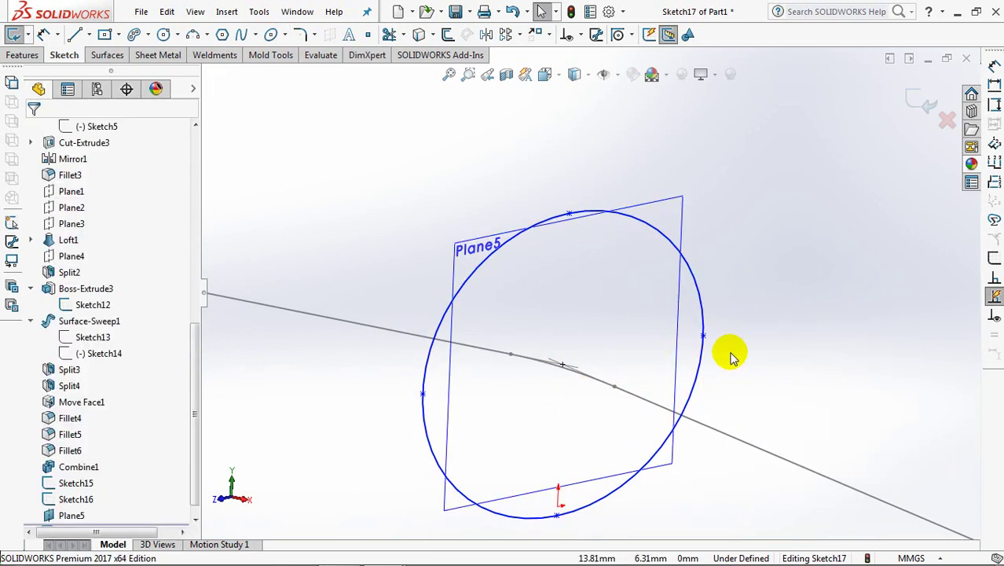
Step: Make the ellipse's bottom point and centre vertical
left_click(557, 516)
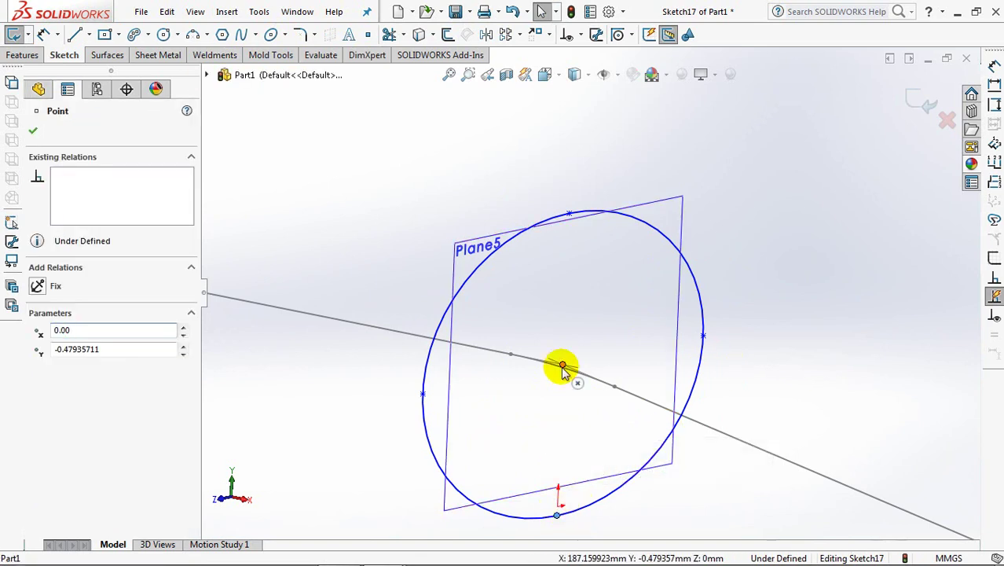
left_click(562, 366, "ctrl")
left_click(627, 301)
left_click(33, 130)
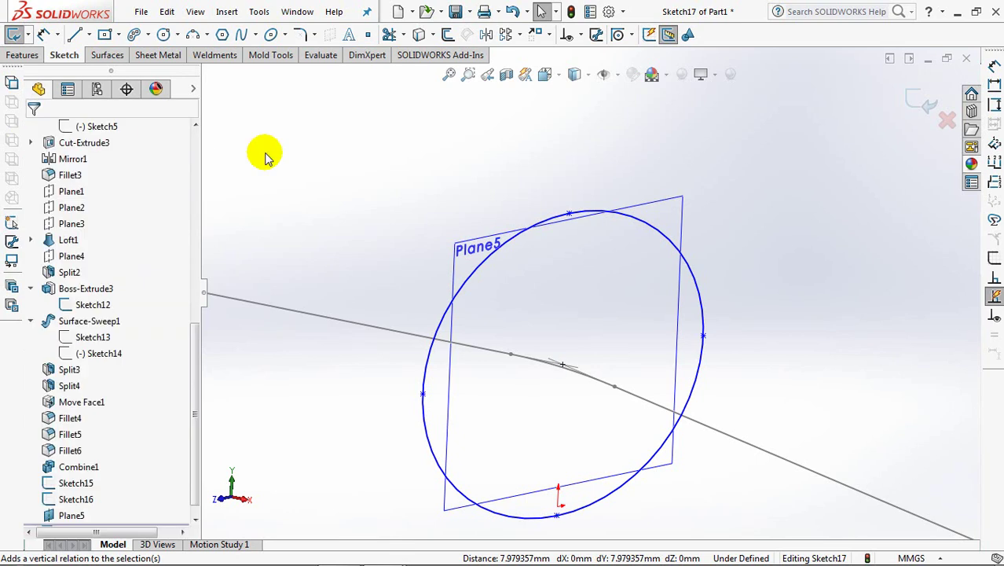
Step: Dimension the ellipse height to 22
left_click(44, 34)
left_click(558, 516)
left_click(569, 213)
left_click(773, 336)
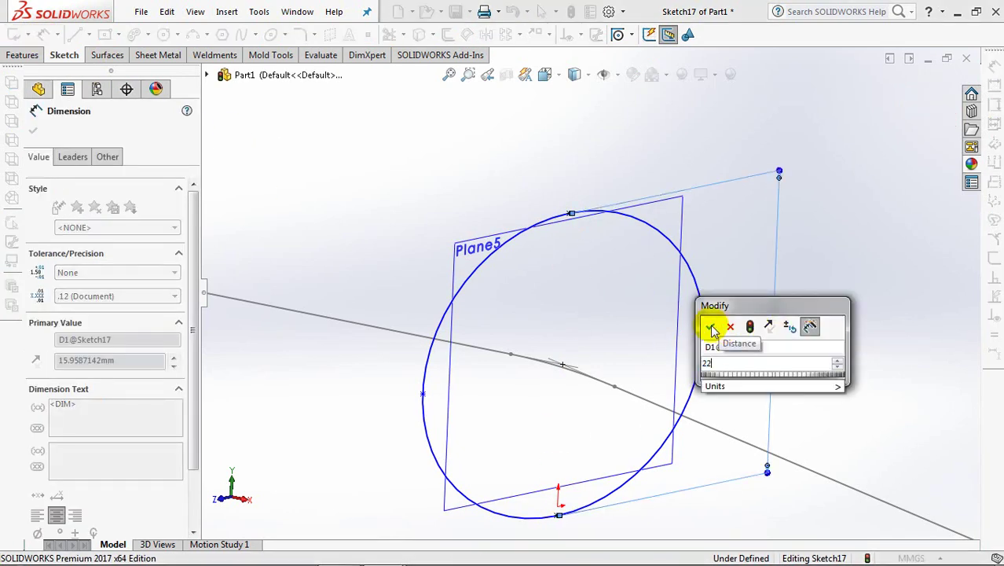
left_click(710, 328)
left_click(836, 321)
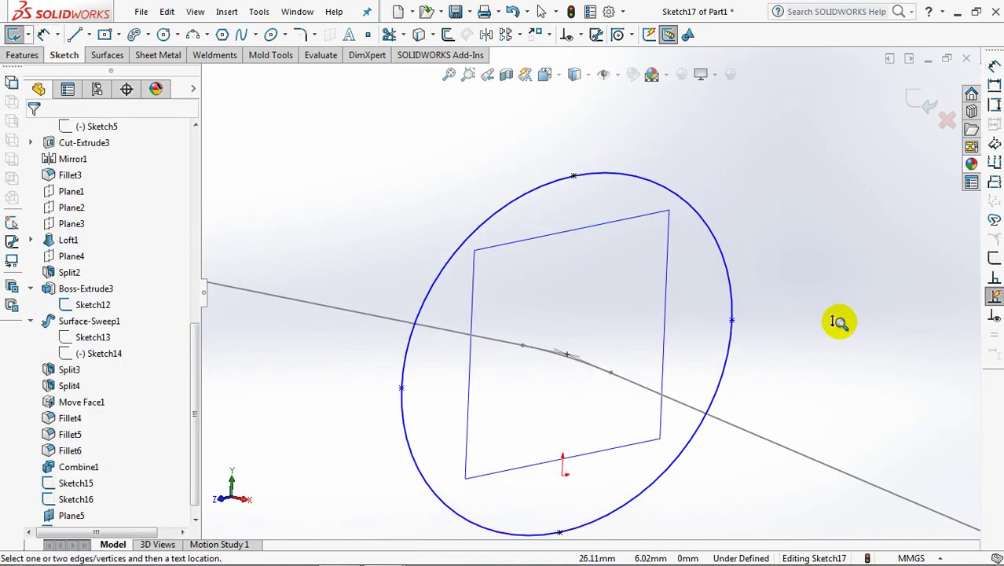
Step: Dimension the ellipse width to 33 and exit Sketch17
left_click(731, 321)
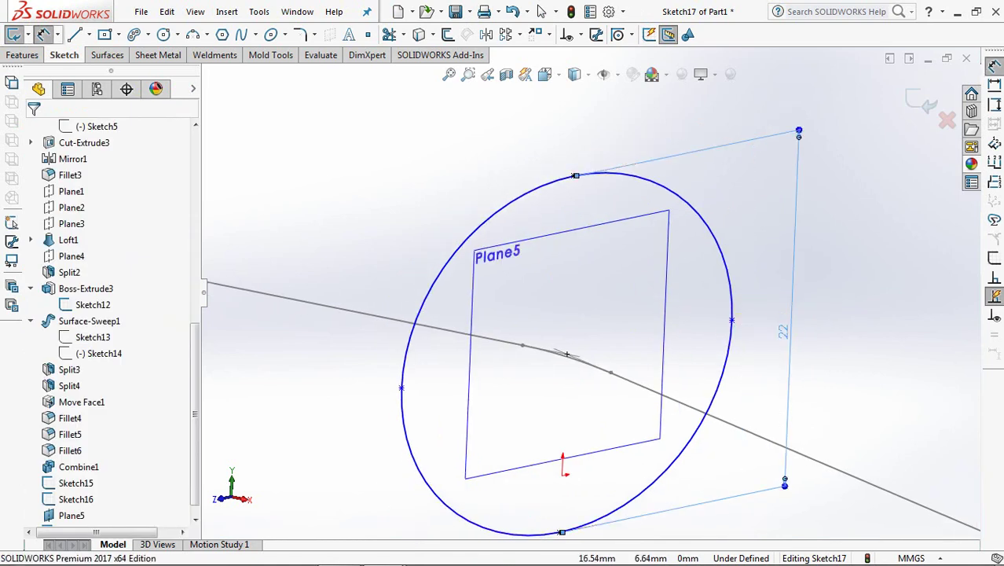
left_click(402, 387)
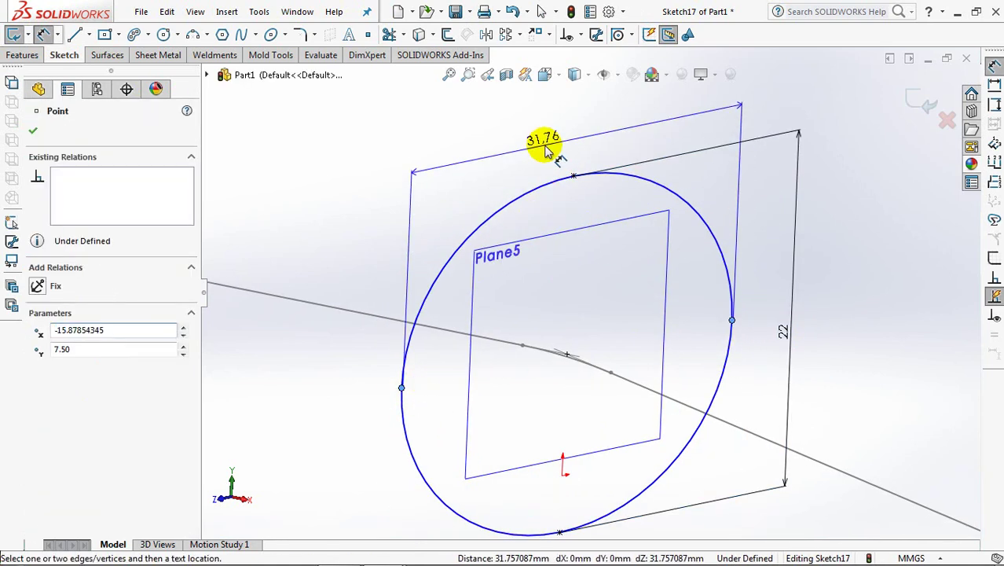
left_click(550, 151)
type("33")
left_click(483, 139)
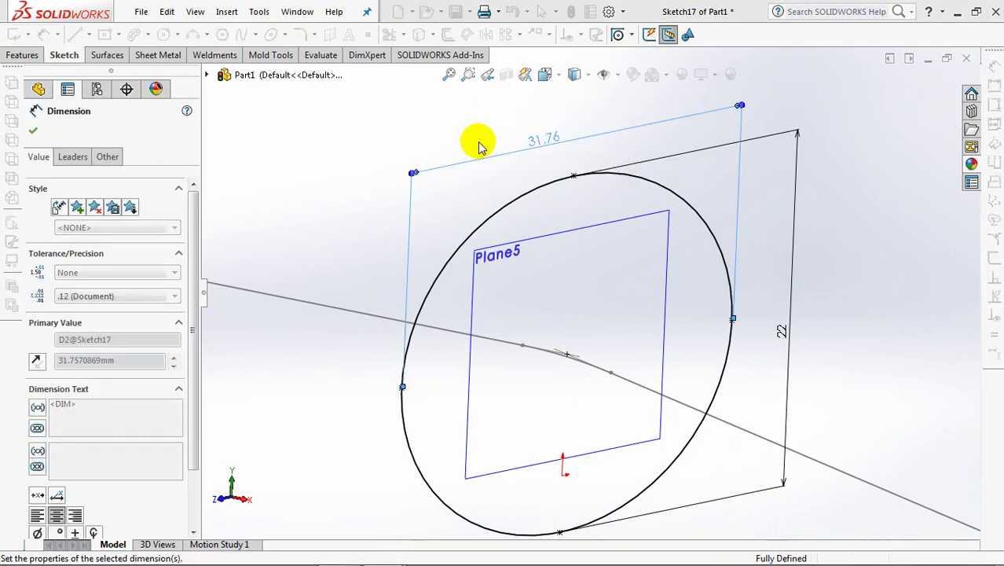
scroll(518, 196, "up", 3)
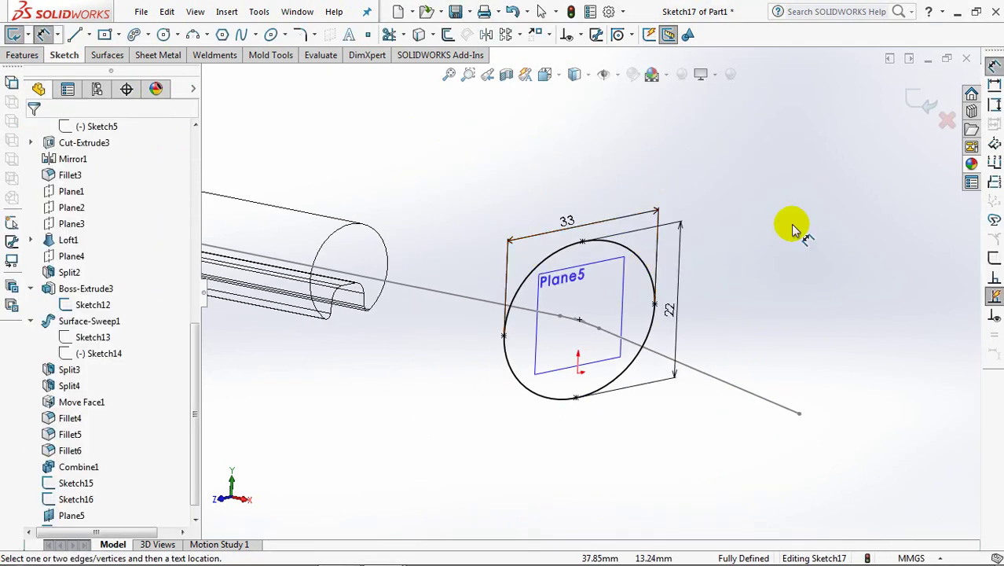
left_click(917, 102)
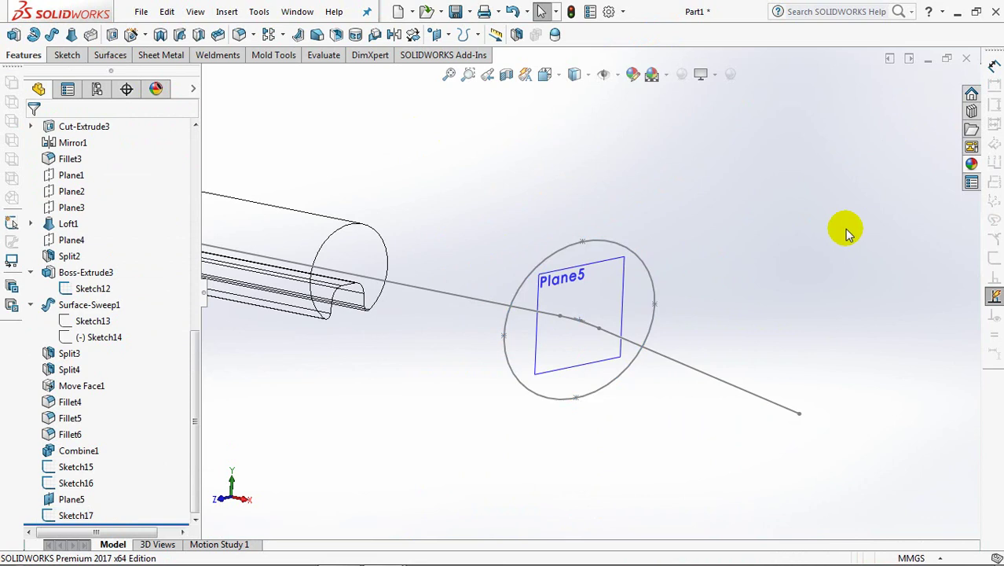
Step: Confirm Sketch17's width dimension stays at 33 and hide Plane5
left_click(51, 515)
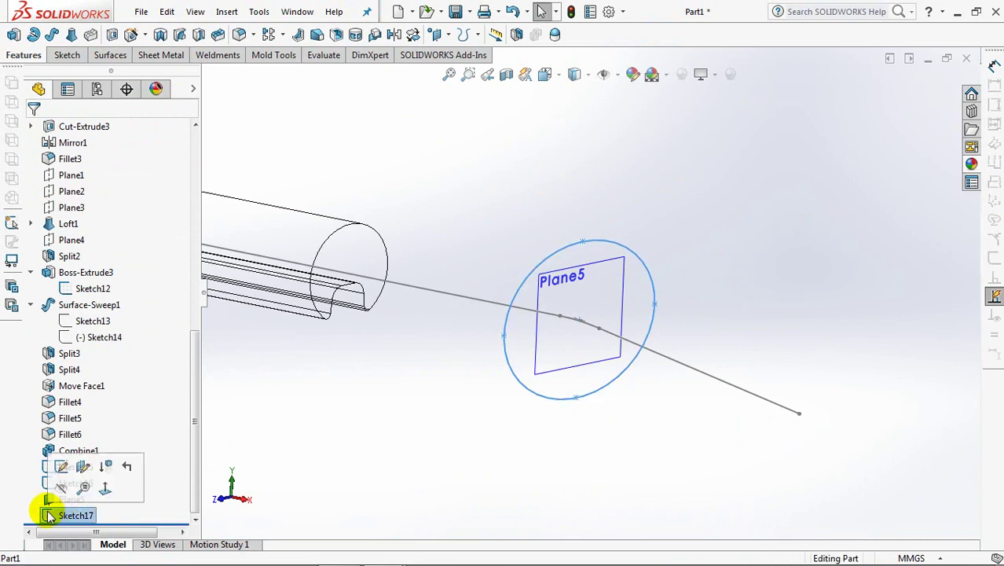
double_click(51, 515)
double_click(566, 221)
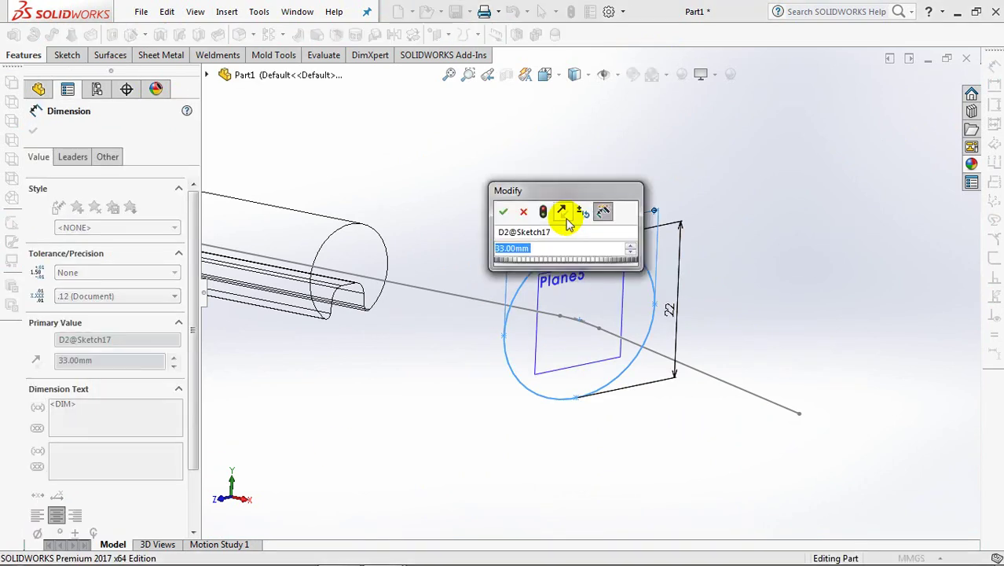
left_click(500, 209)
left_click(515, 189)
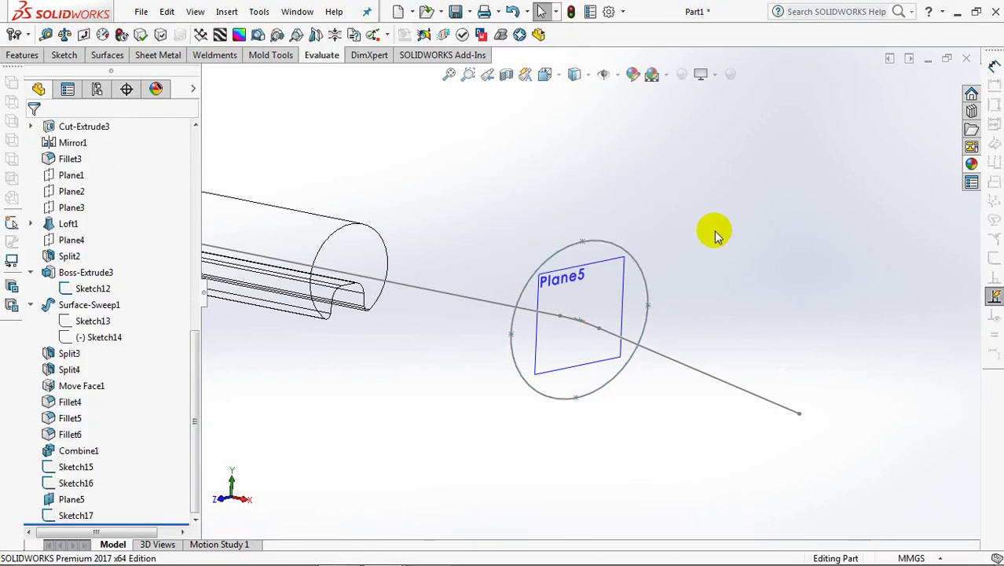
middle_click_drag(871, 384, 755, 303, "ctrl")
left_click(527, 242)
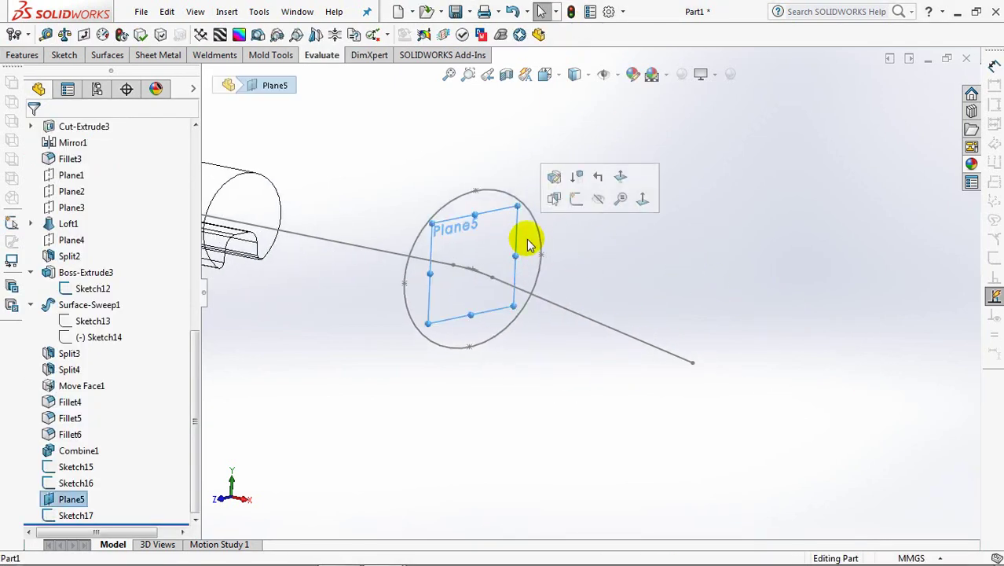
left_click(599, 206)
Step: Create Plane6 from the path's last segment and its endpoint
left_click(22, 55)
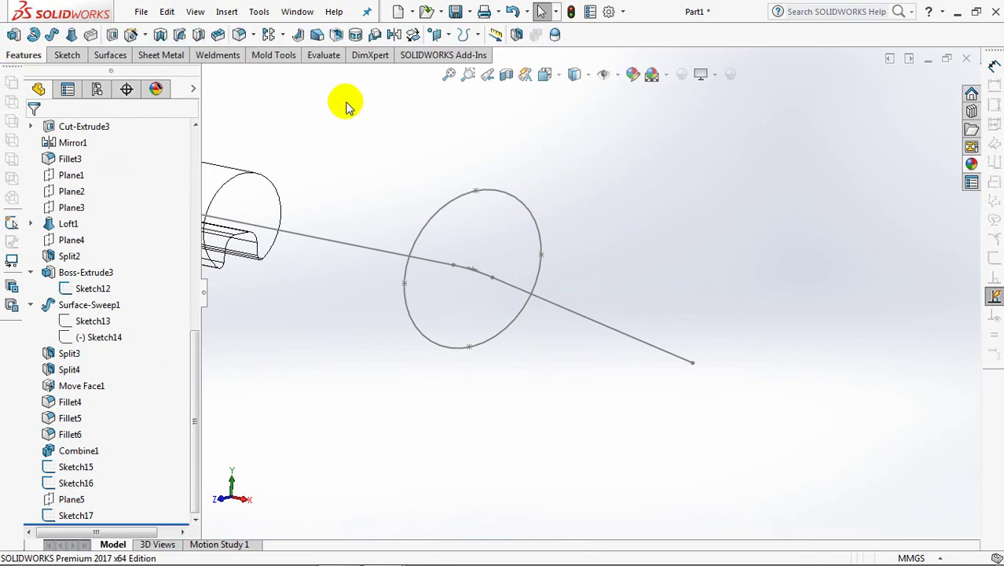
left_click(446, 36)
left_click(502, 56)
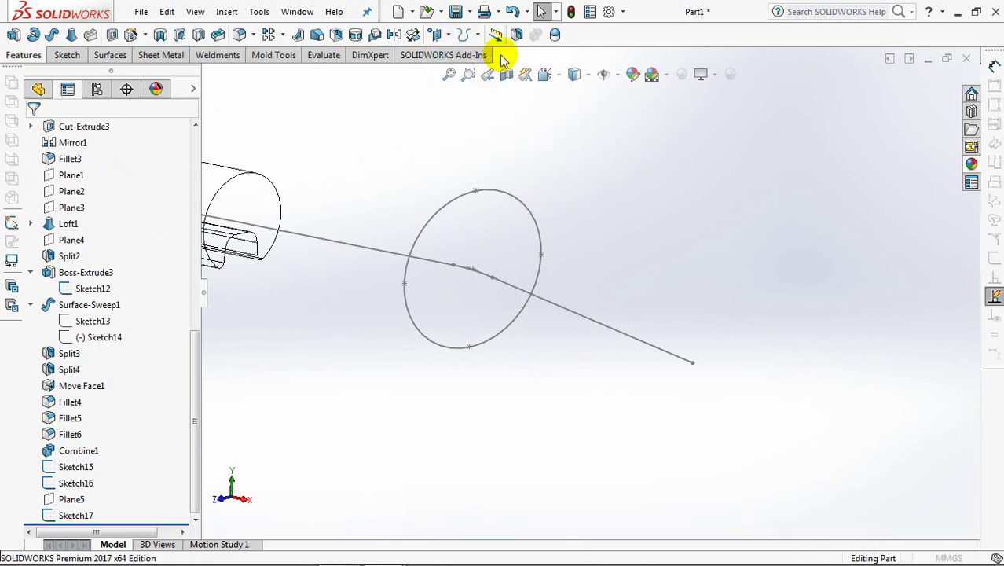
left_click(669, 339)
left_click(692, 363)
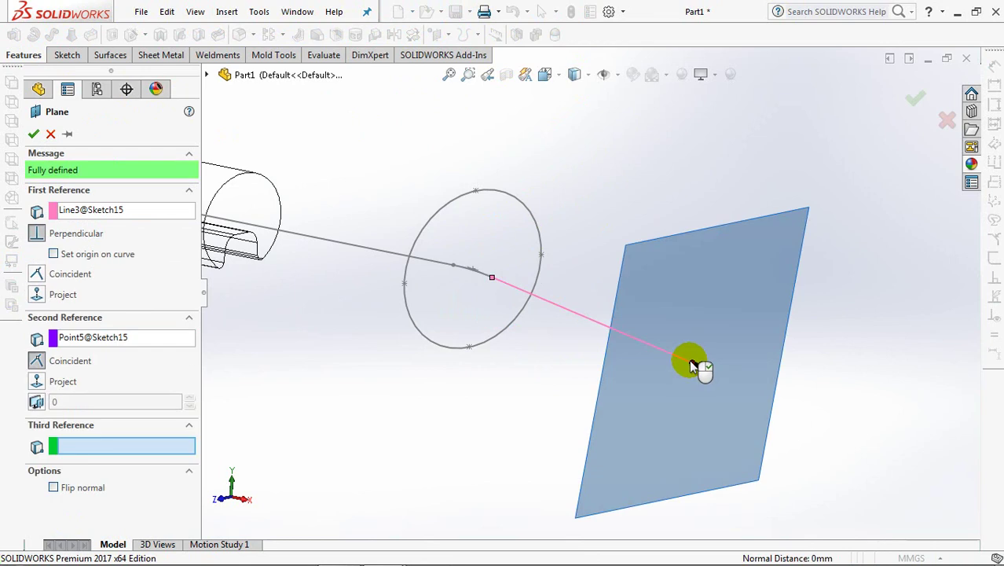
right_click(693, 360)
Step: Start a sketch on Plane6 and place a centerpoint straight slot at the path line's endpoint
left_click(768, 262)
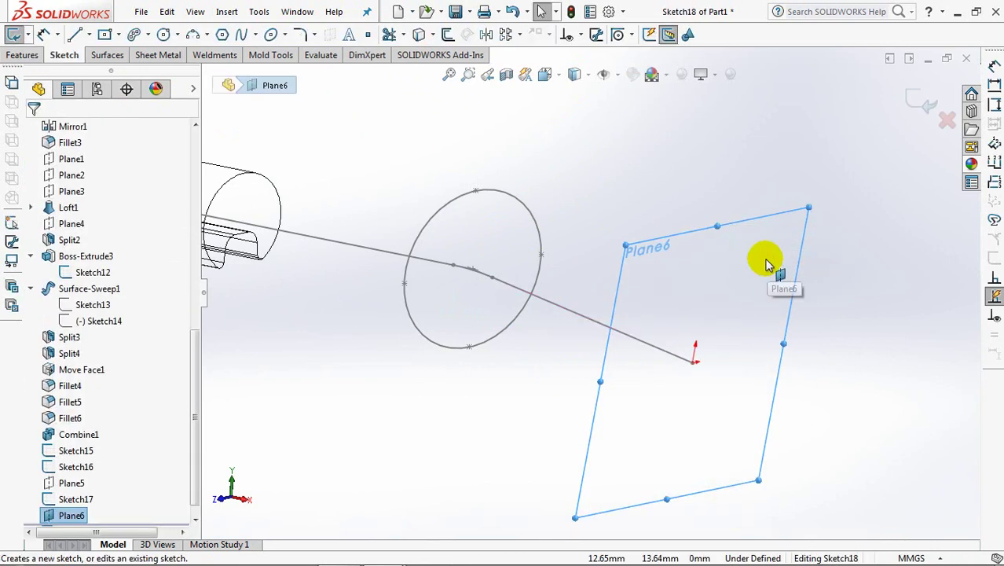
left_click(148, 36)
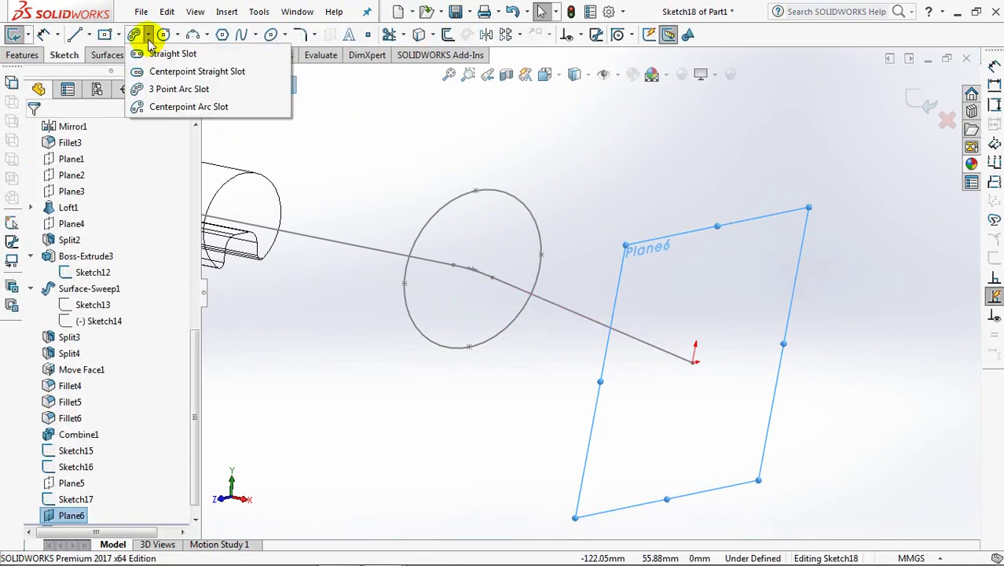
left_click(178, 71)
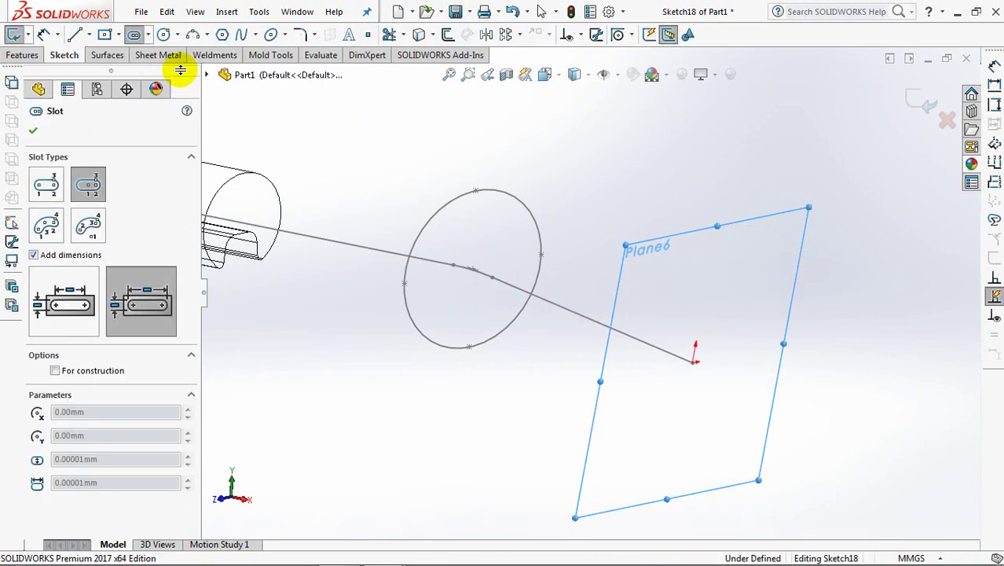
left_click(693, 363)
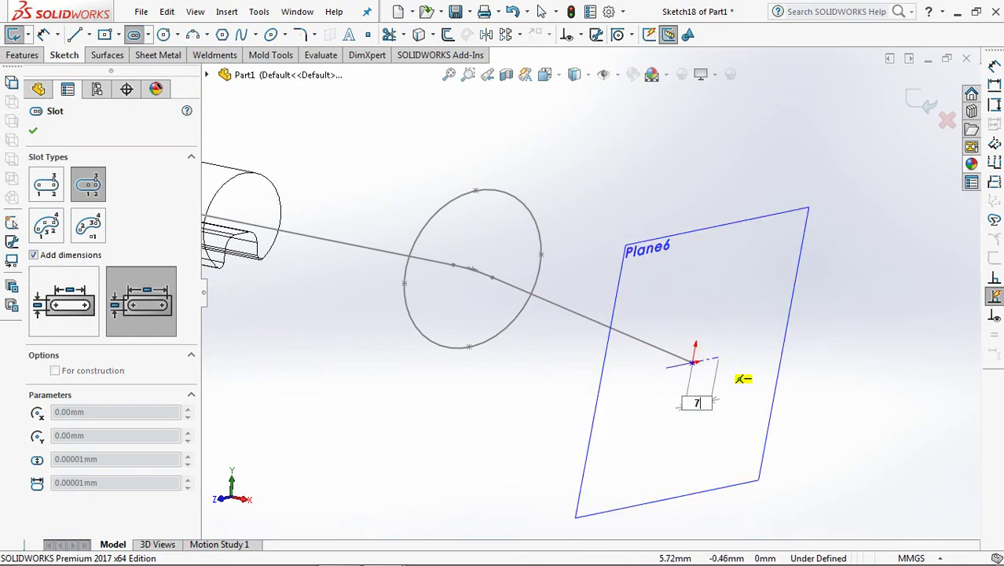
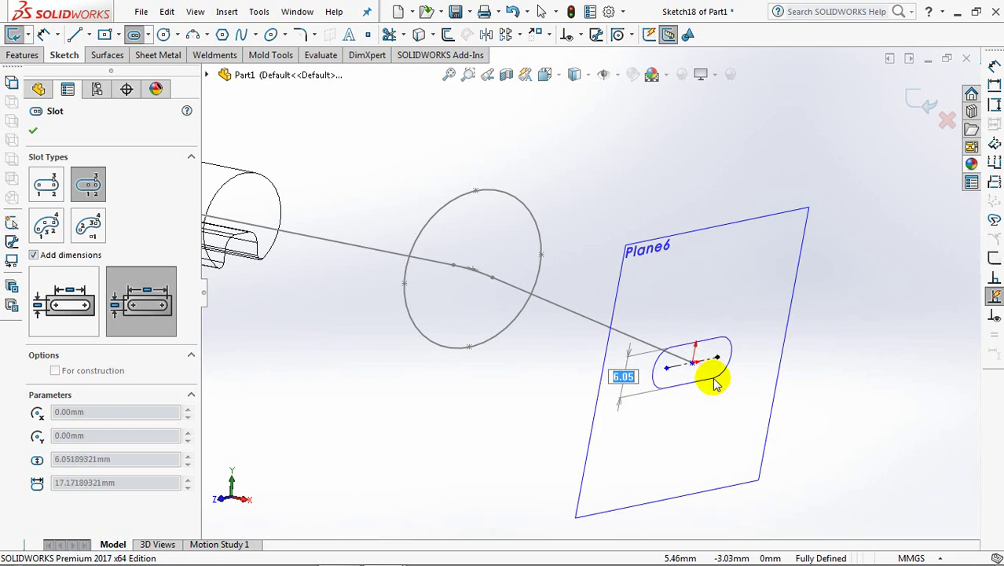
Step: Place a 19-wide slot on Plane6 and change its 30.12 length to 26
left_click(717, 383)
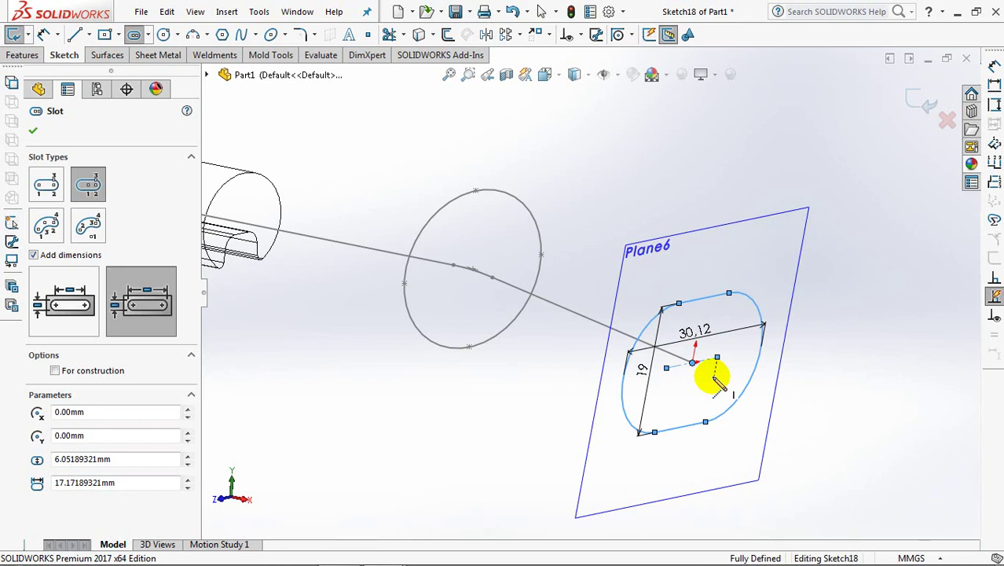
right_click(716, 383)
left_click(748, 386)
left_click_drag(698, 331, 698, 281)
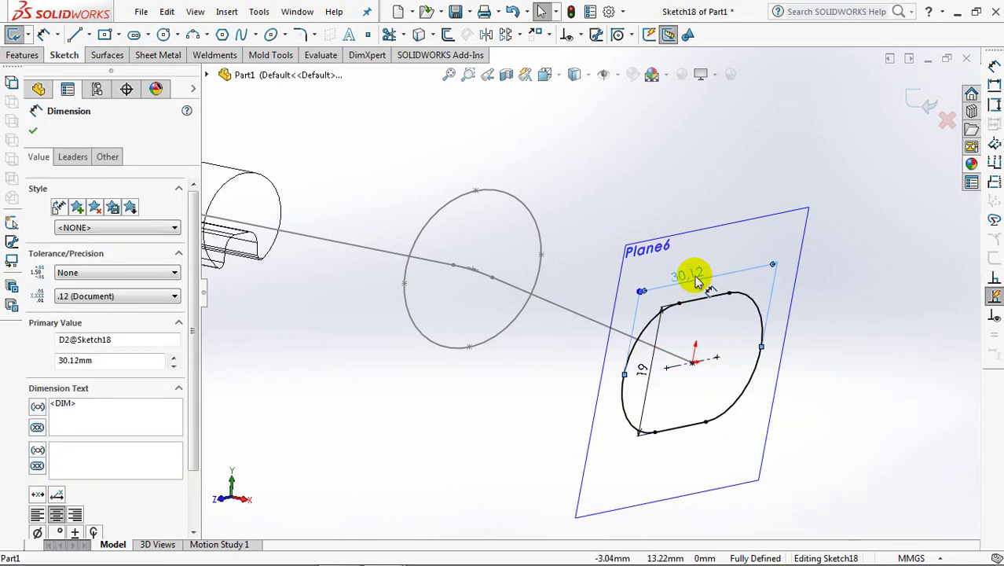
double_click(698, 281)
type("26")
left_click(632, 268)
Step: Finish dimensioning the slot, exit the sketch, and select Plane6
left_click(653, 373)
left_click(841, 412)
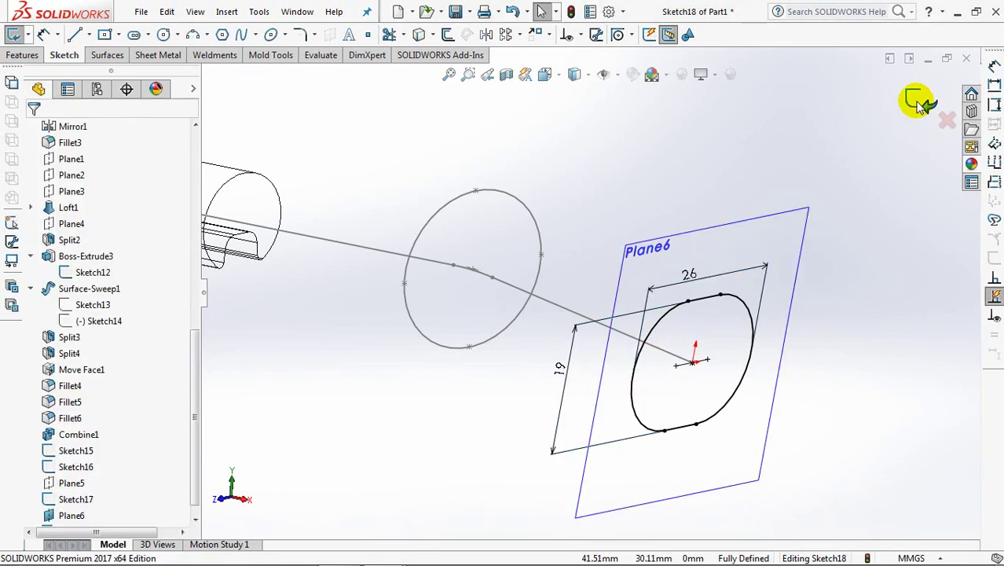
left_click(920, 102)
left_click(773, 215)
Step: Hide Plane6, the tube body and the Sketch12 circle
left_click(837, 197)
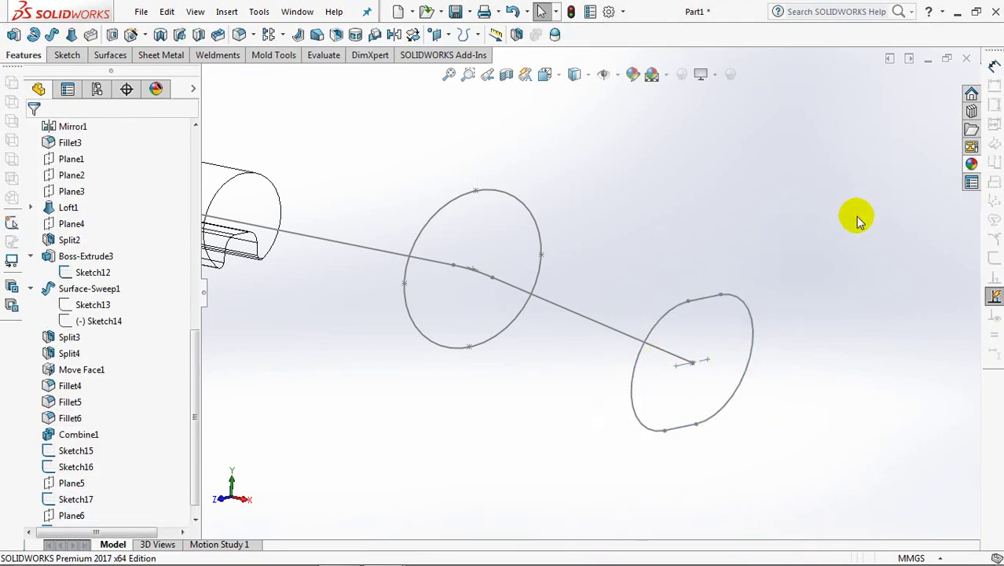
middle_click_drag(875, 216, 870, 246, "shift")
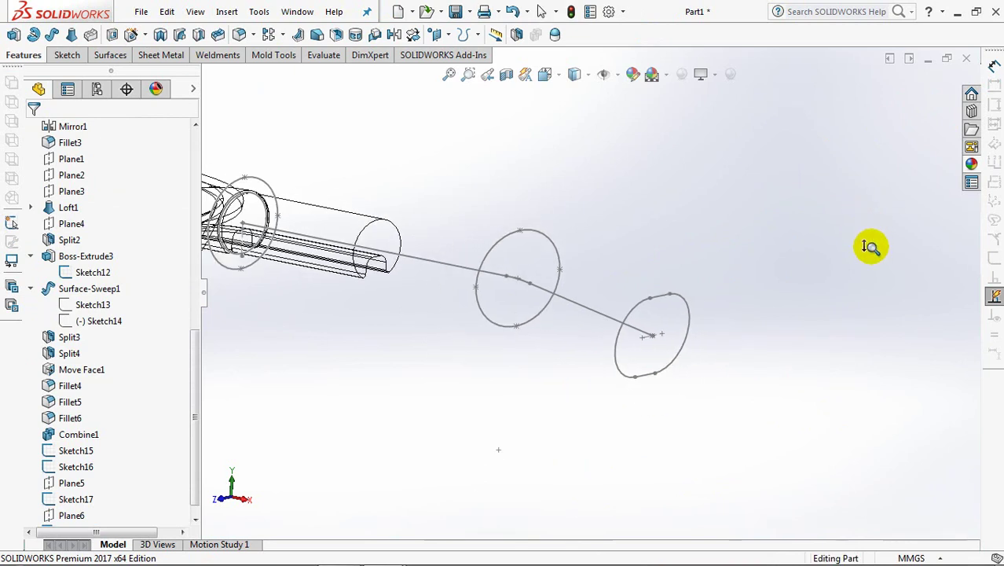
middle_click_drag(684, 214, 838, 251, "ctrl")
middle_click_drag(722, 228, 680, 228)
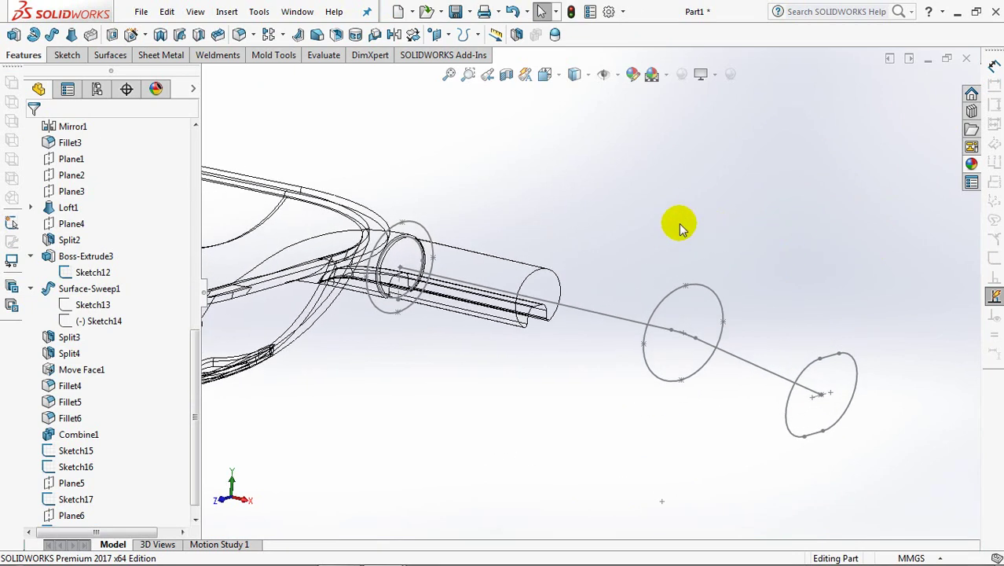
left_click(512, 267)
left_click(561, 207)
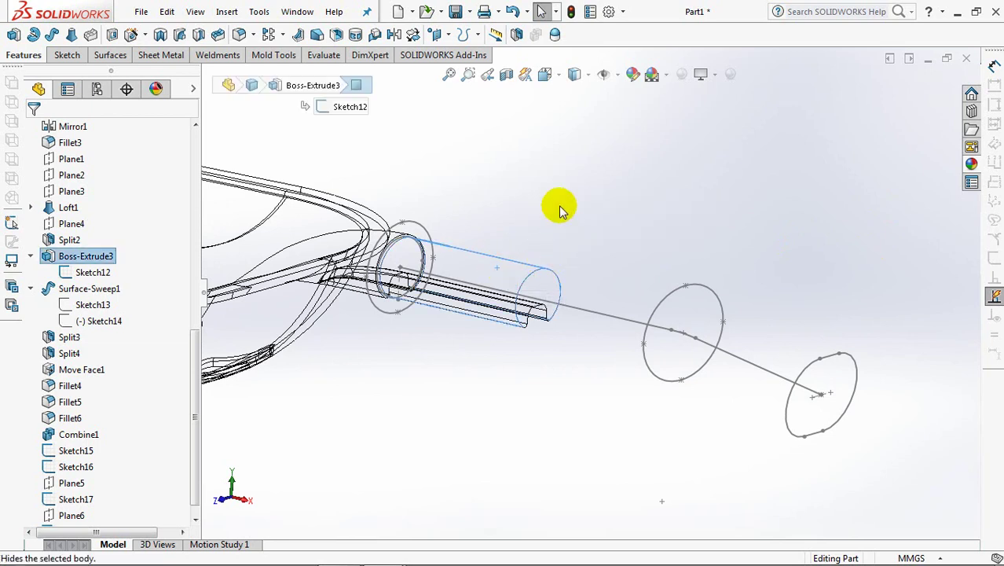
left_click(416, 246)
left_click(475, 200)
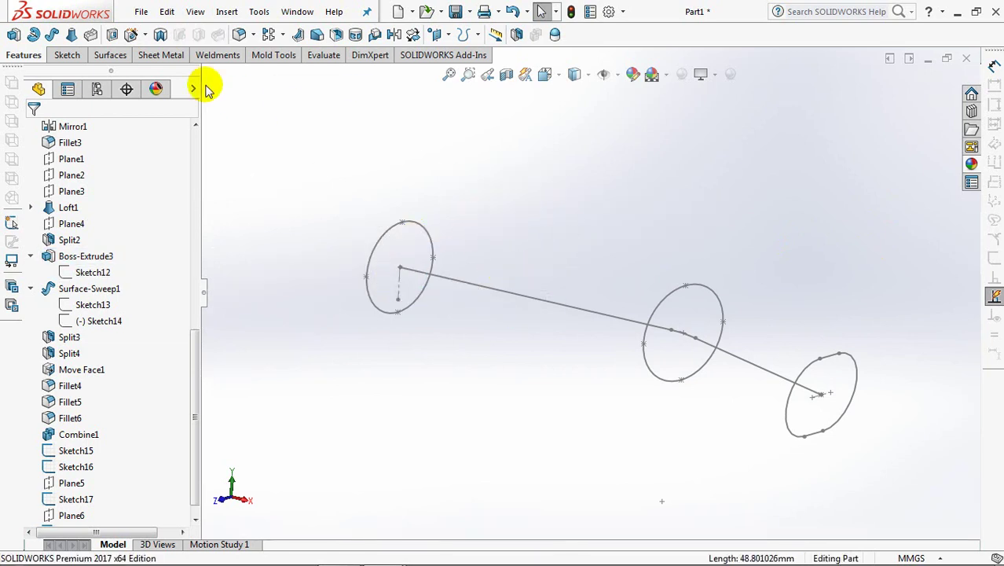
Step: Loft Sketch18, Sketch17 and Sketch16 along the Sketch15 centerline
left_click(71, 35)
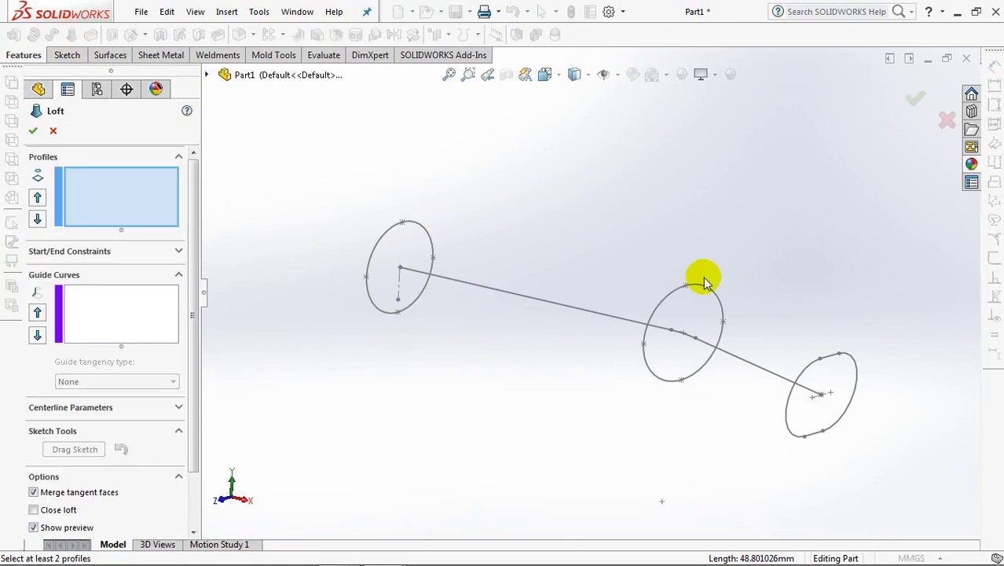
mouse_move(789, 332)
middle_mouse_down()
mouse_move(739, 330)
mouse_move(797, 297)
middle_mouse_up()
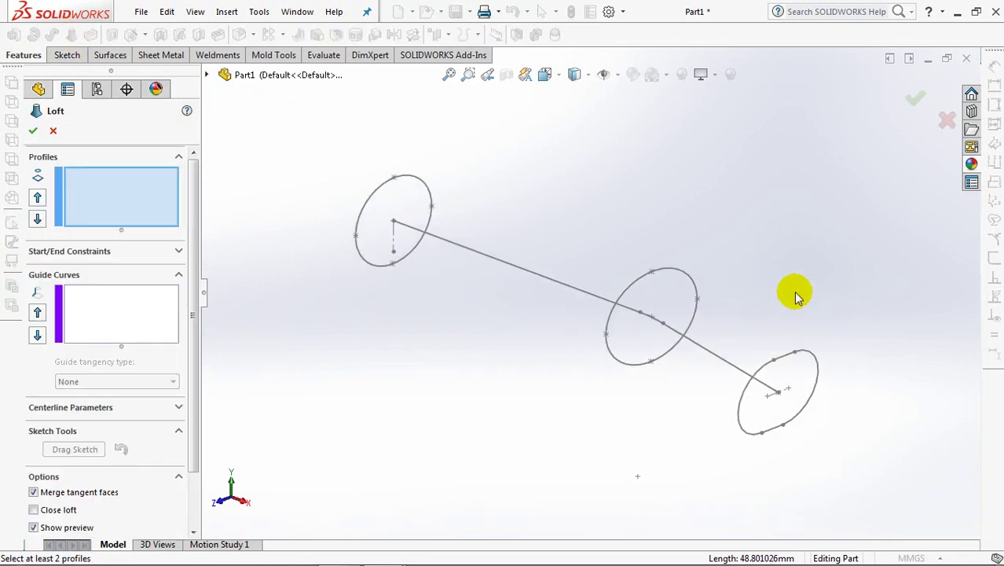
left_click(789, 359)
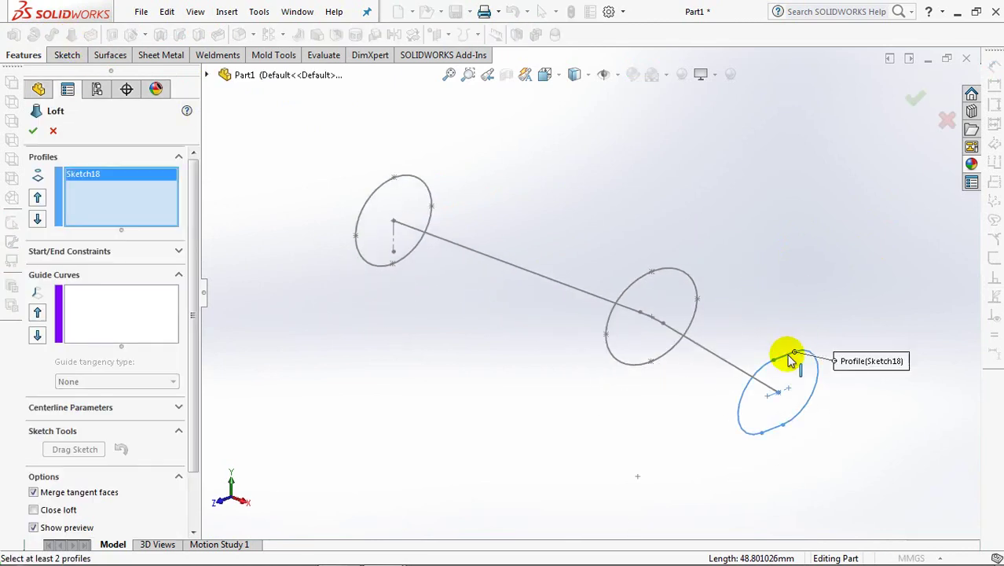
left_click(665, 268)
left_click(414, 184)
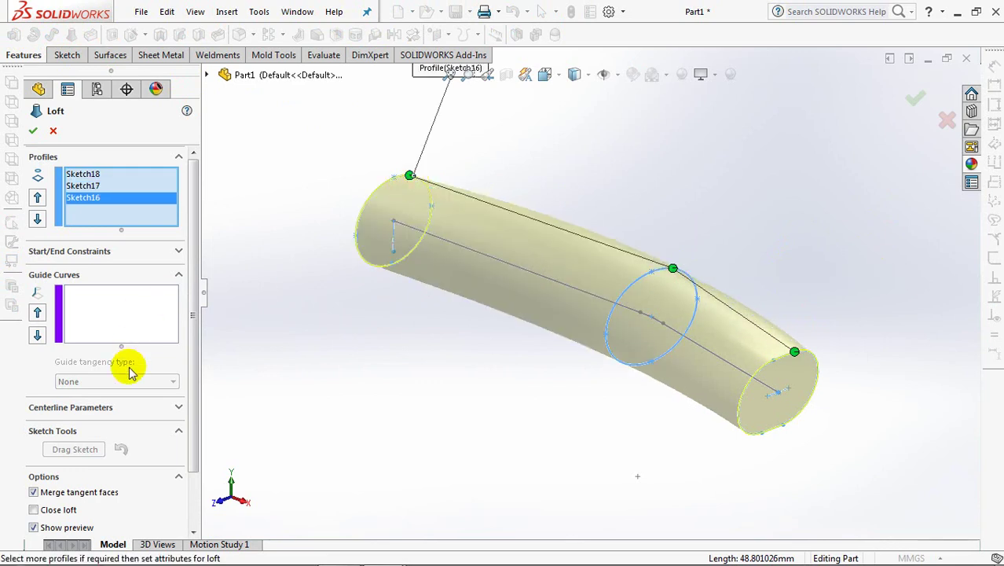
left_click(132, 409)
left_click(406, 228)
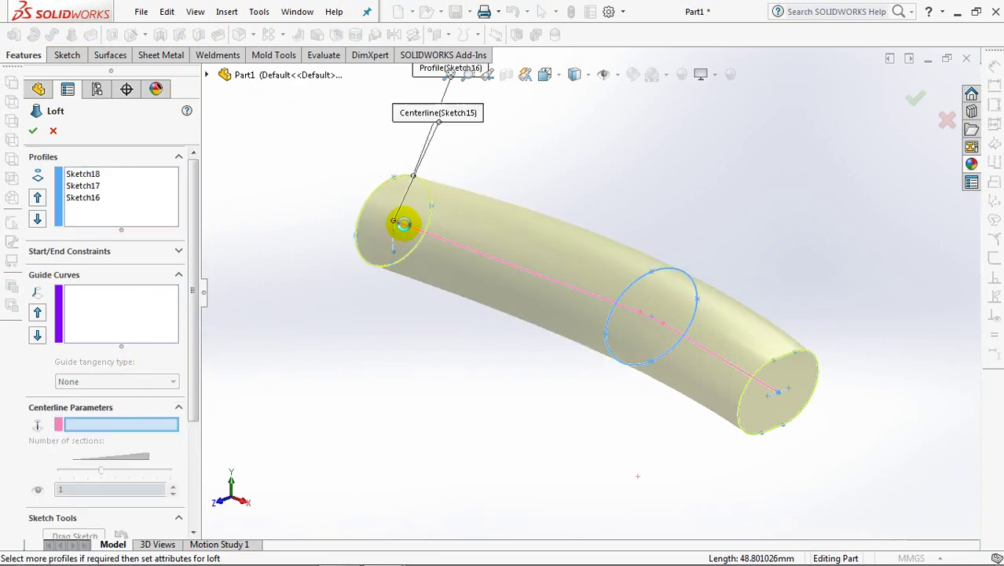
scroll(192, 409, "down", 3)
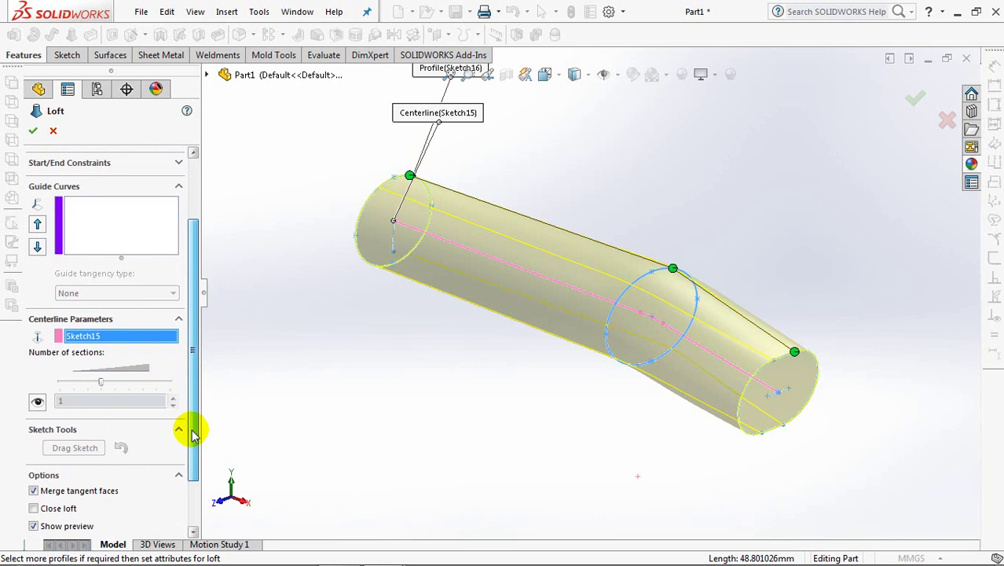
scroll(173, 452, "down", 1)
left_click(32, 131)
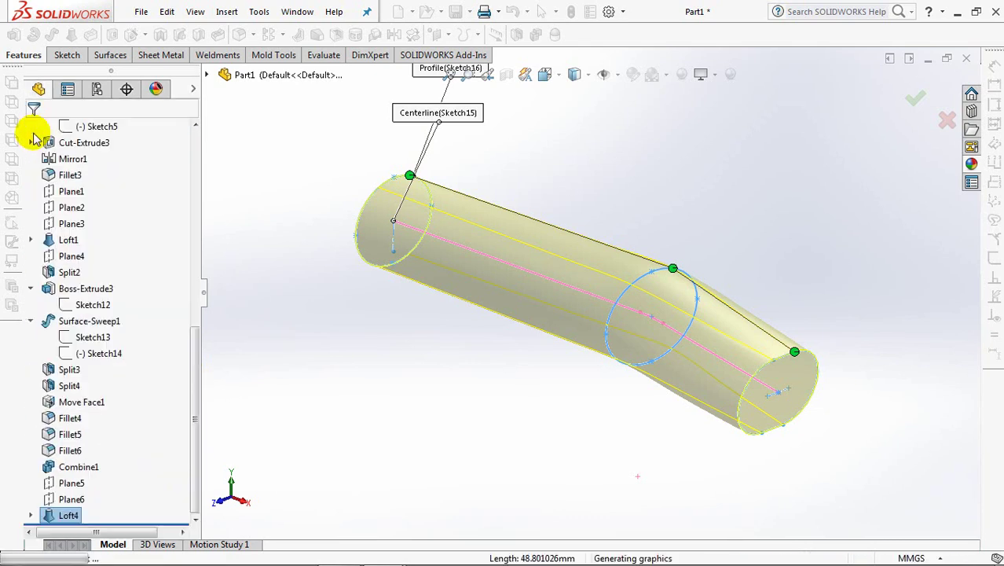
Step: Start a sketch on the Front Plane, zoomed in on the handle's end
left_click_drag(197, 341, 210, 146)
left_click(93, 242)
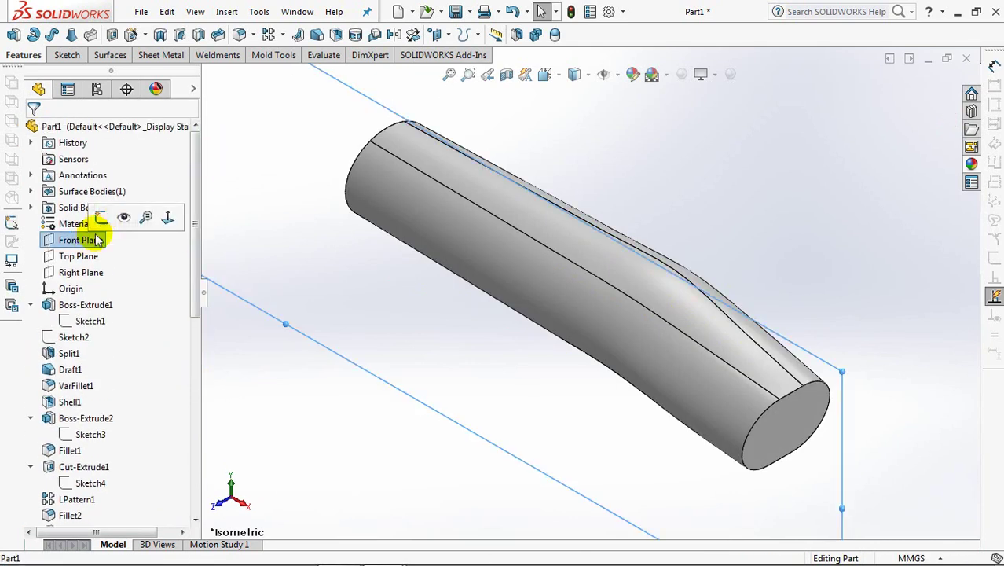
left_click(100, 216)
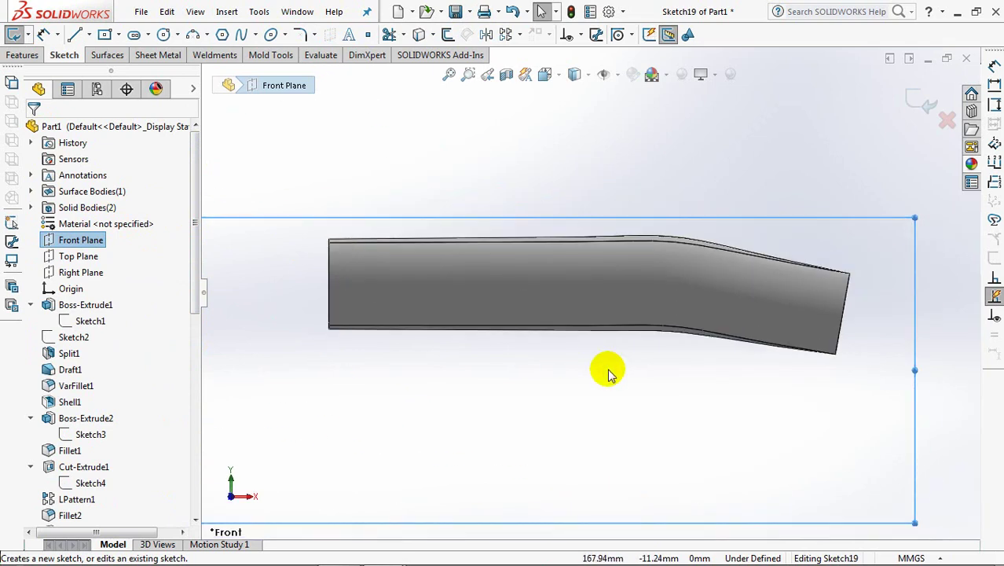
middle_click_drag(605, 369, 388, 380, "ctrl")
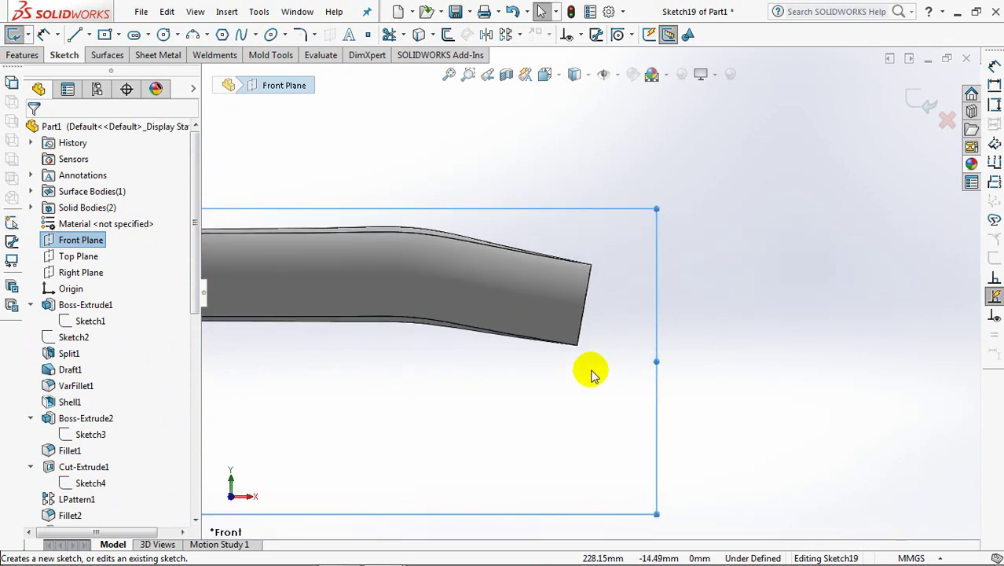
mouse_move(705, 371)
middle_mouse_down("shift")
mouse_move(751, 310)
mouse_move(747, 298)
middle_mouse_up("shift")
Step: Draw a centerline from the handle's end face outward to the right
left_click(87, 36)
left_click(110, 71)
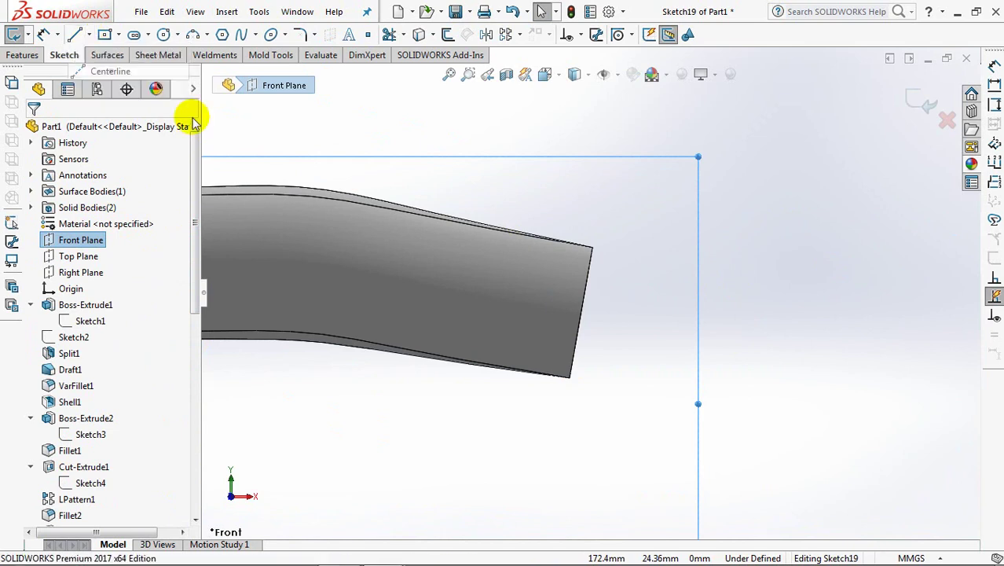
left_click(582, 313)
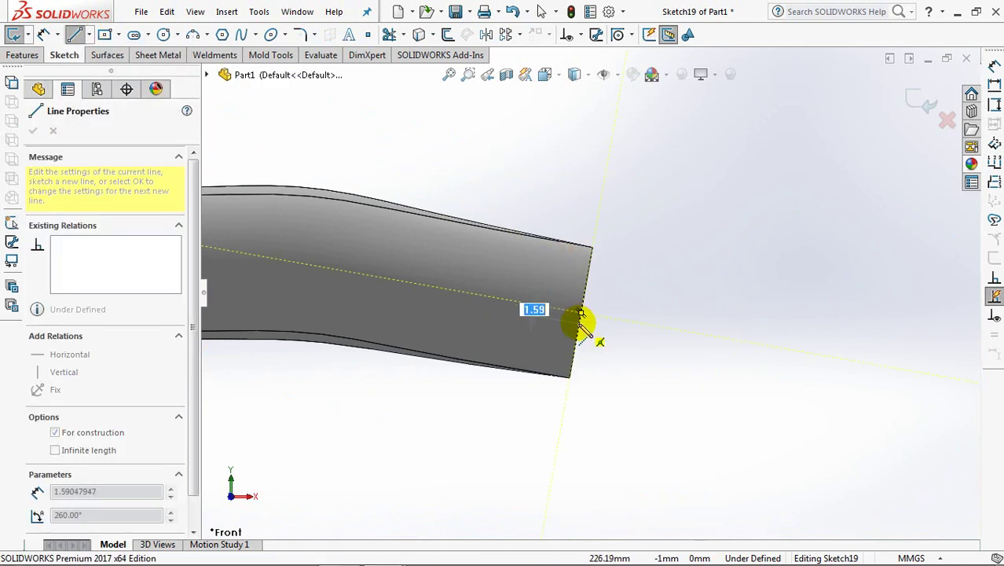
left_click(822, 355)
right_click(829, 325)
left_click(833, 335)
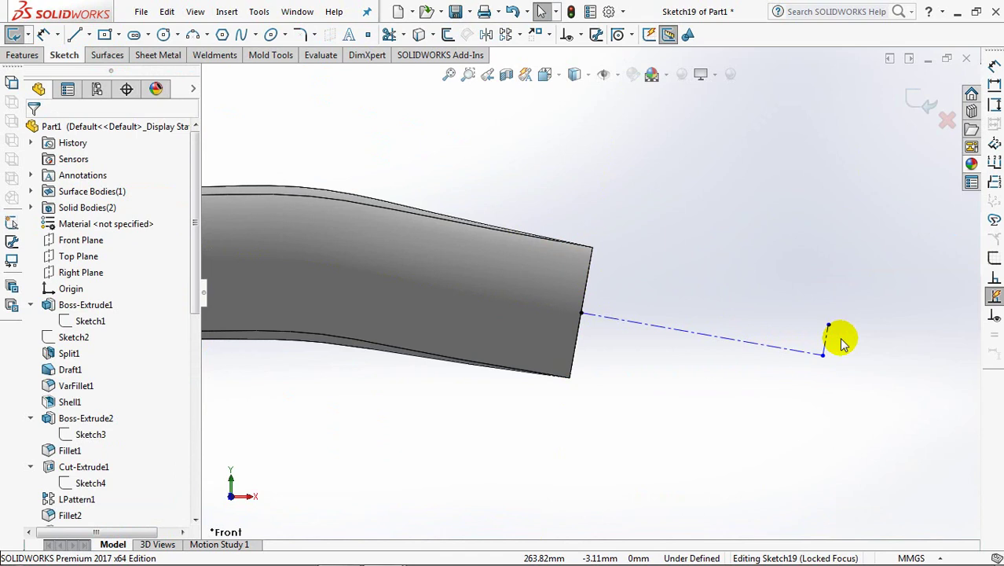
Step: Dimension the centerline to 34 and place the dimension below it
left_click(44, 35)
left_click(760, 345)
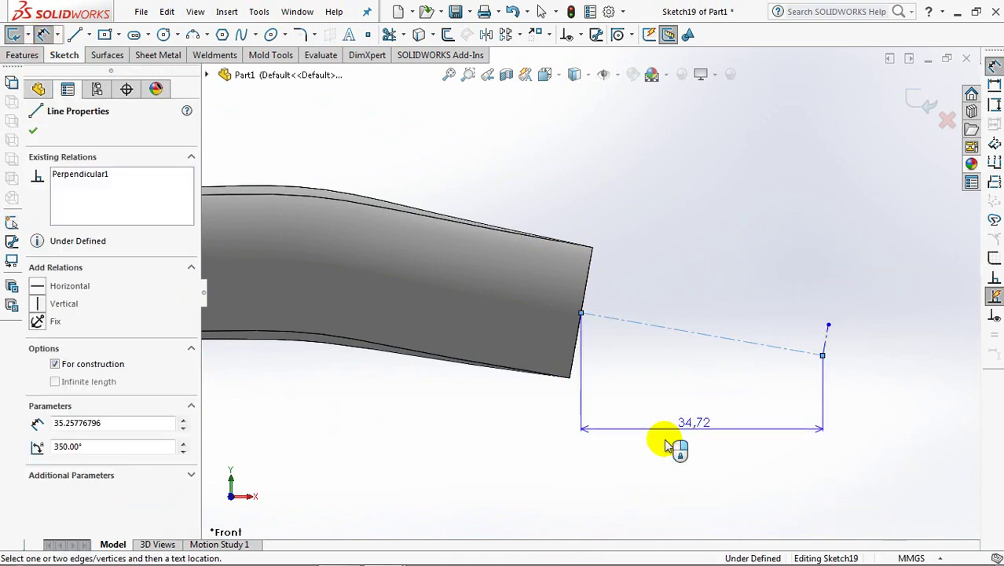
left_click(556, 463)
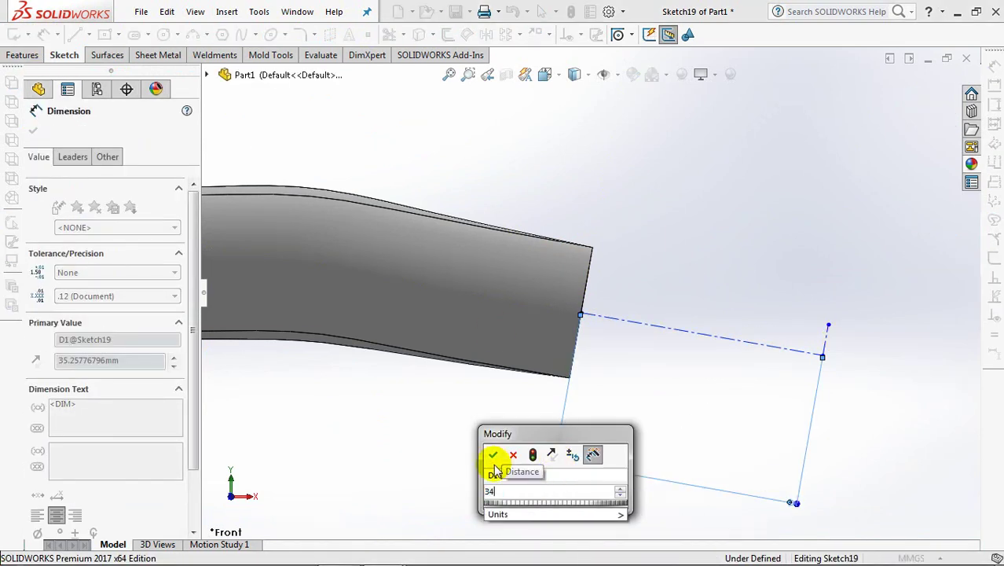
left_click(488, 454)
left_click(459, 433)
left_click_drag(557, 456, 645, 465)
Step: Make the centerline perpendicular to the handle's end edge
left_click(602, 140)
left_click(579, 34)
left_click(612, 70)
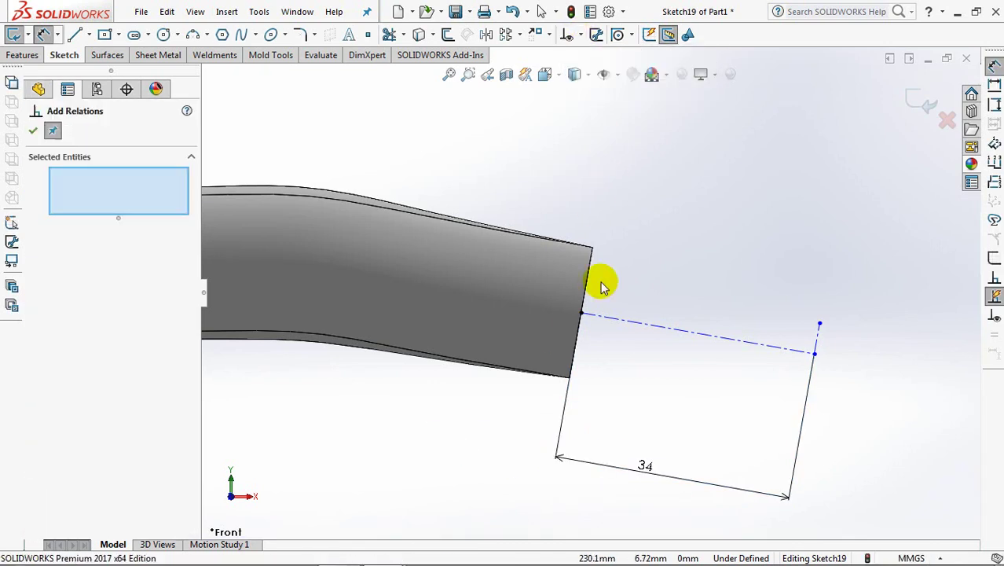
left_click(586, 295)
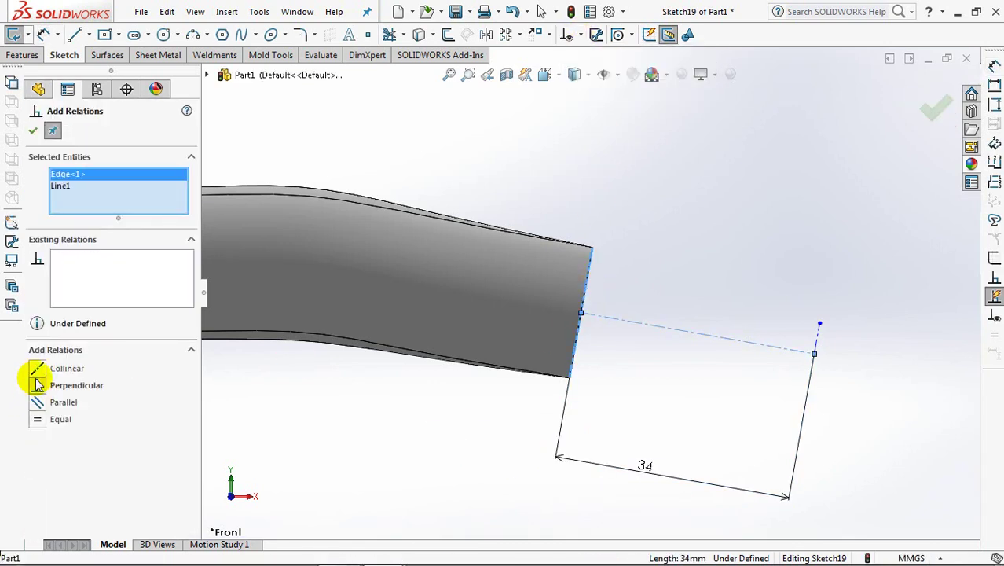
left_click(32, 131)
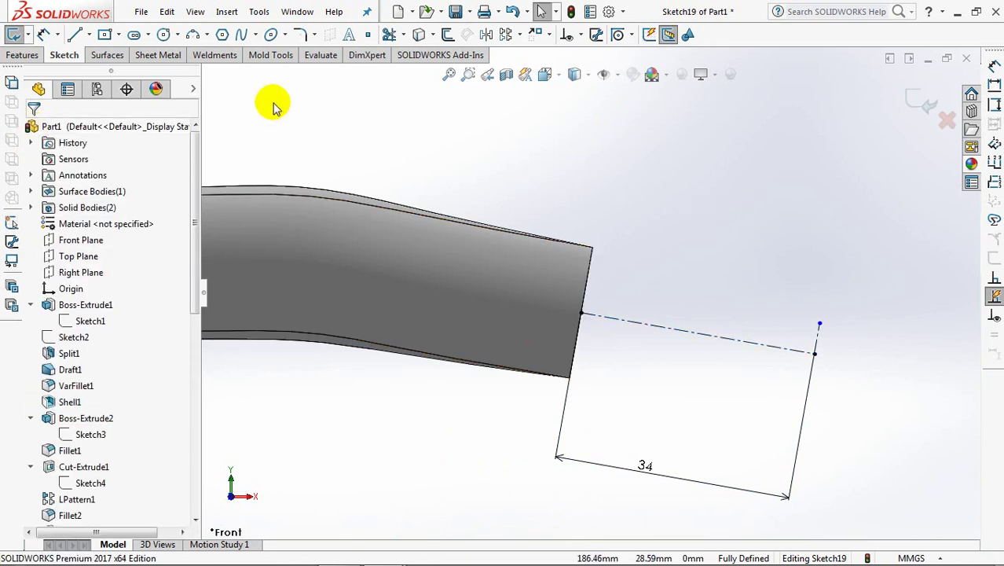
left_click(194, 38)
Step: Draw the upper tip arc and a small corner arc at the tip
left_click(592, 247)
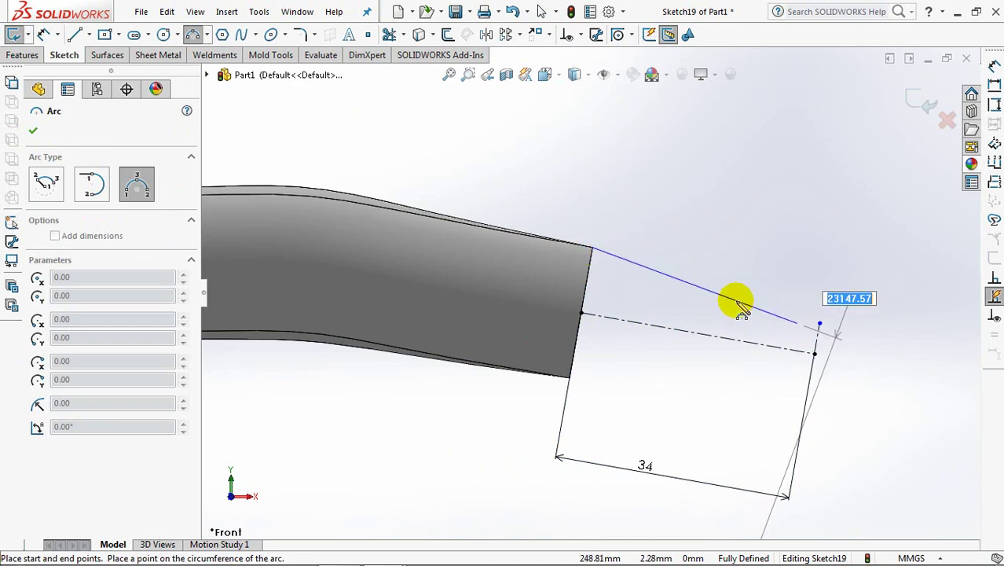
left_click(784, 322)
left_click(803, 330)
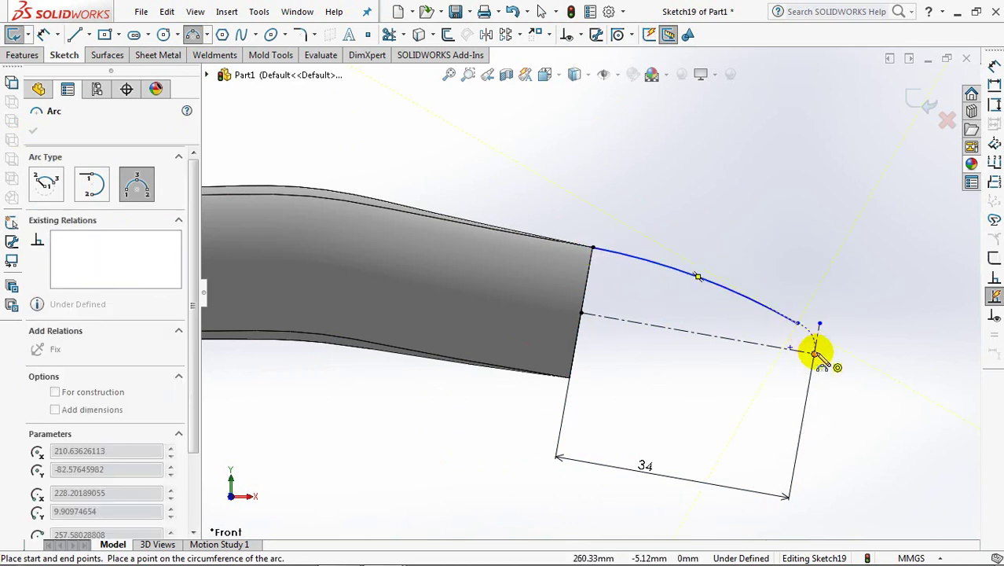
left_click(813, 350)
right_click(810, 347)
left_click(829, 351)
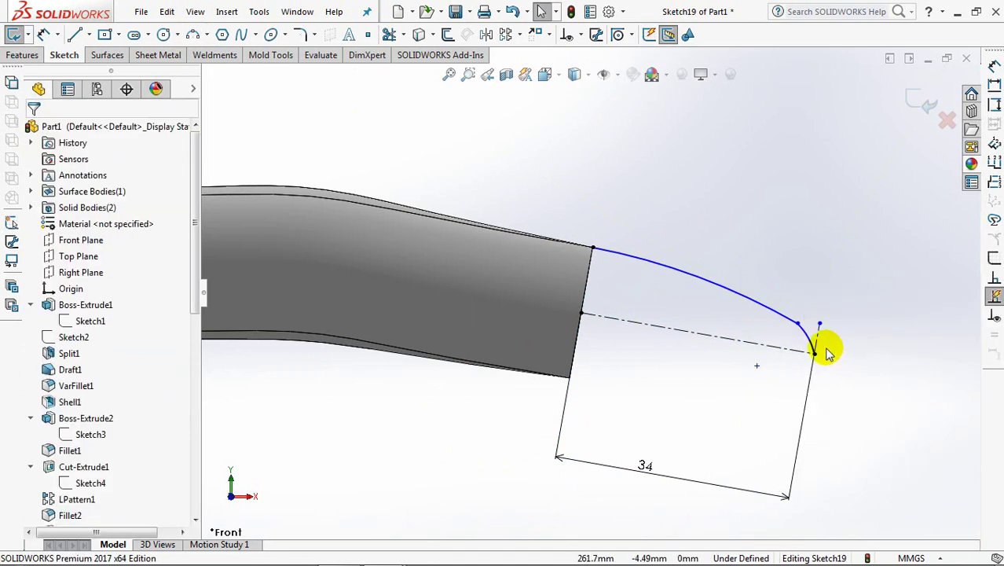
Step: Make the corner arc tangent to the line and the upper arc tangent to the body edge
left_click(582, 35)
left_click(599, 69)
left_click(786, 317)
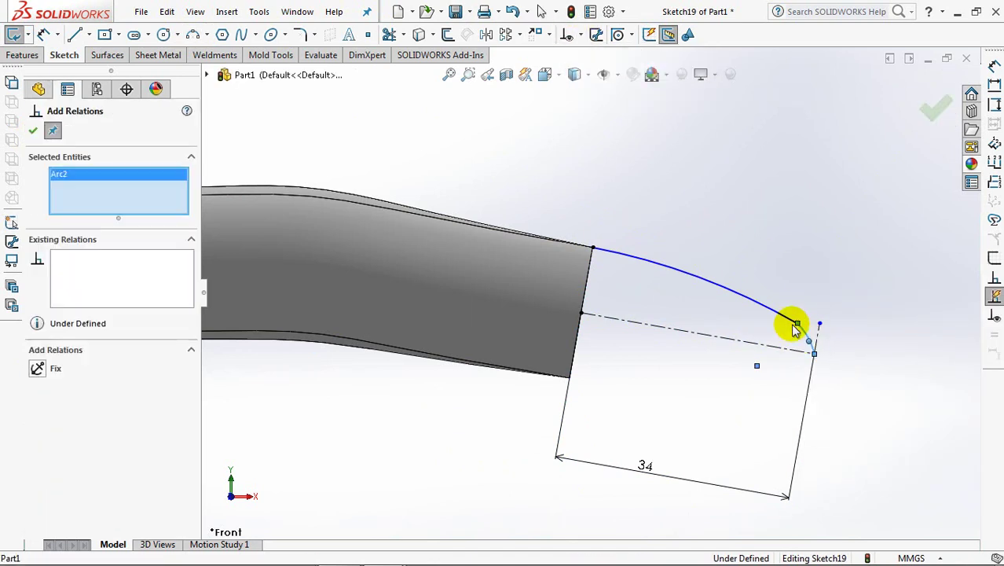
left_click(801, 329)
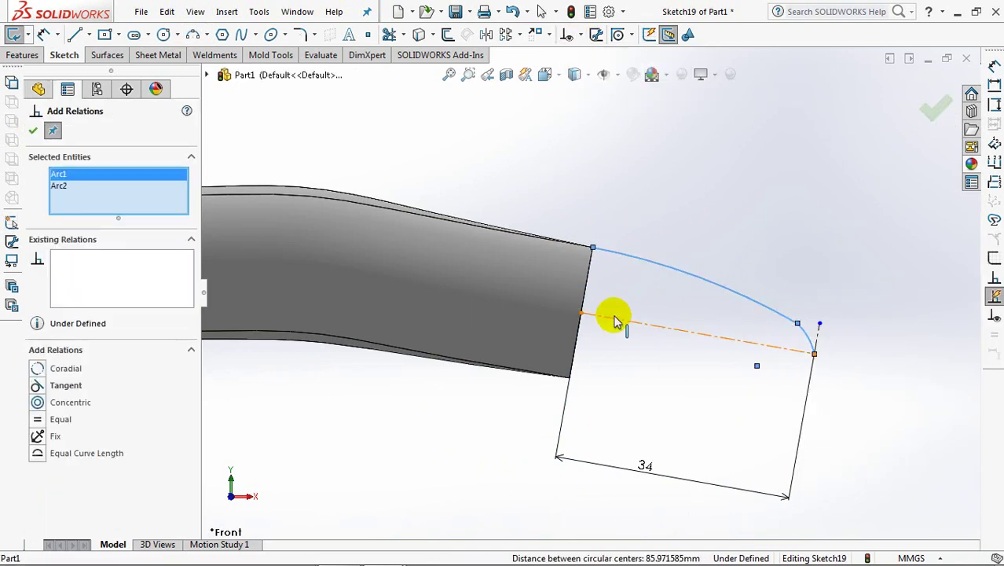
left_click(814, 334)
left_click(37, 371)
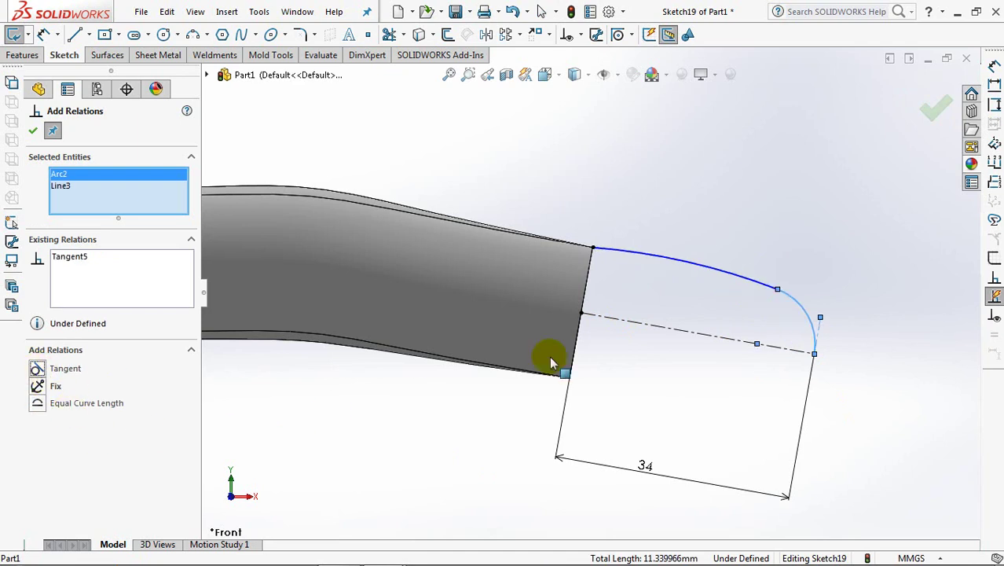
left_click(636, 255)
left_click(539, 239)
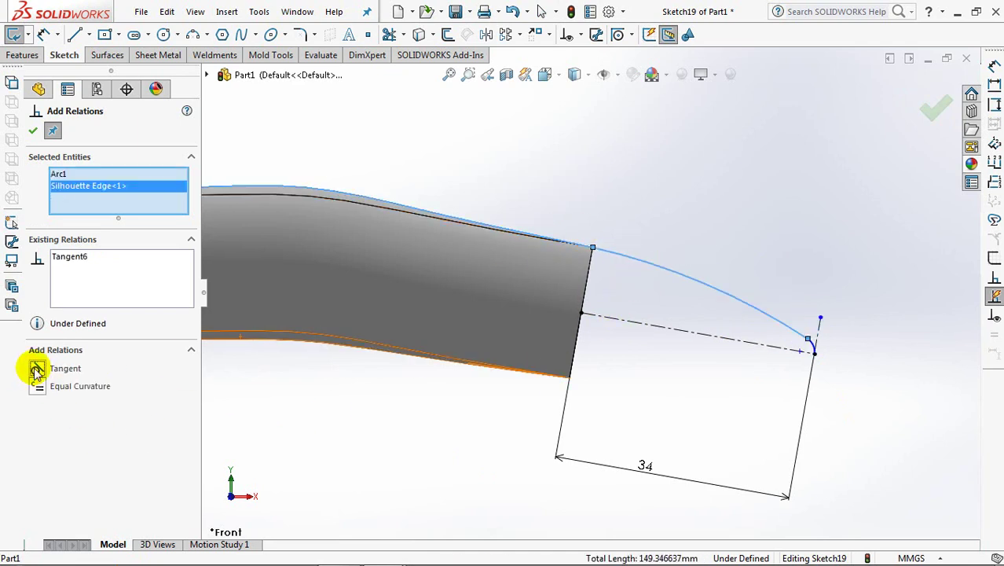
left_click(33, 131)
left_click_drag(809, 344, 789, 326)
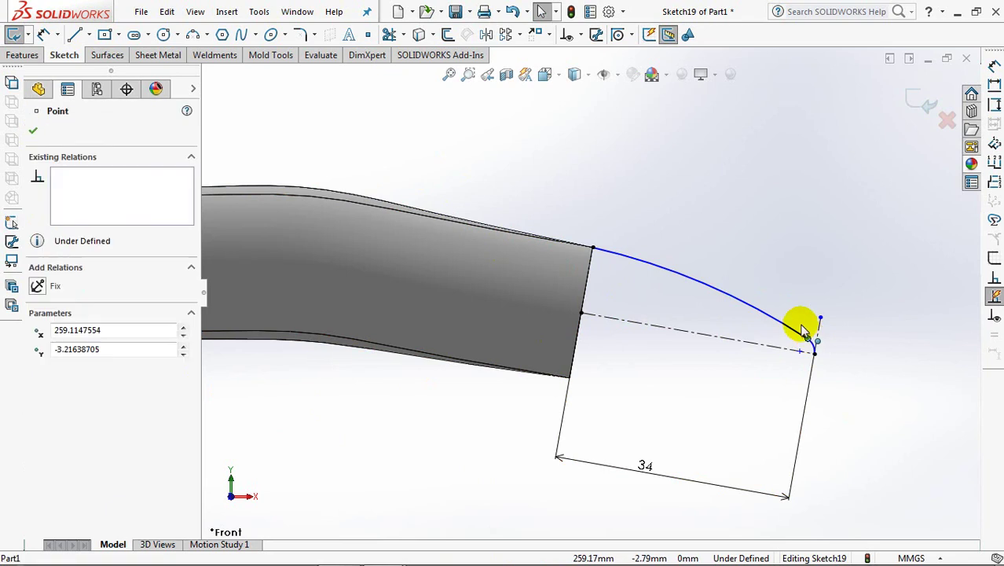
Step: Dimension the small corner arc to radius 4.5
left_click(43, 34)
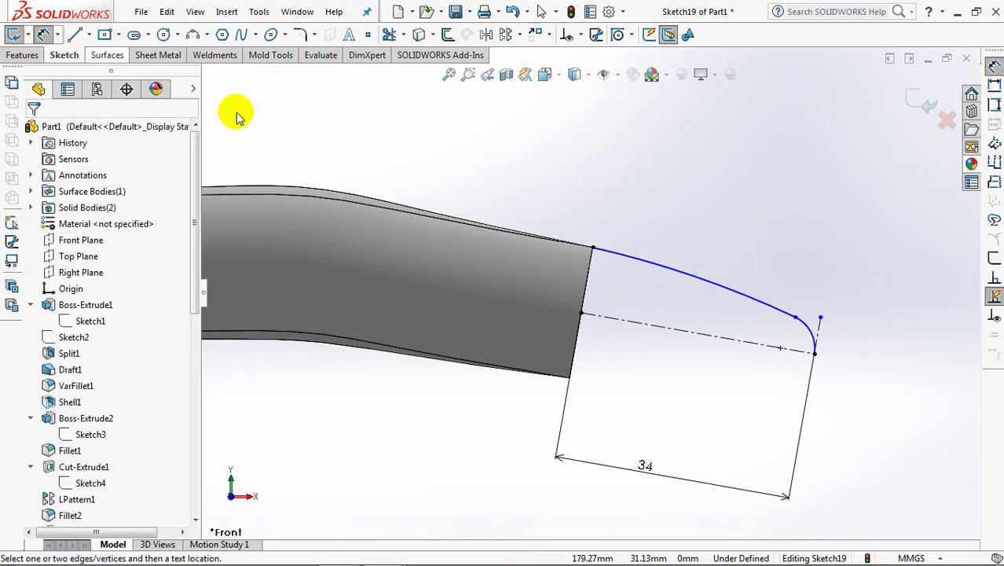
left_click(810, 329)
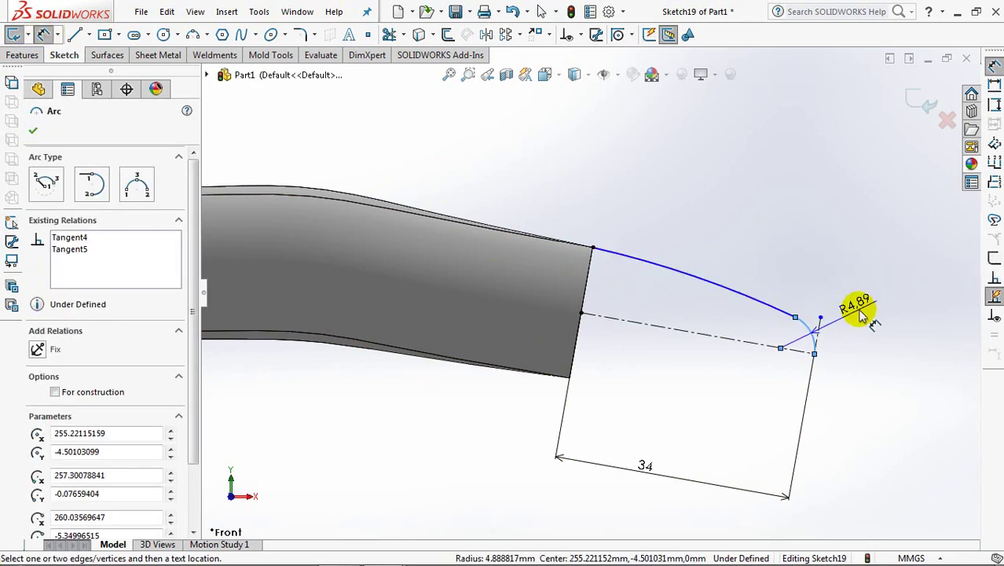
left_click(858, 312)
type("4.5")
left_click(795, 303)
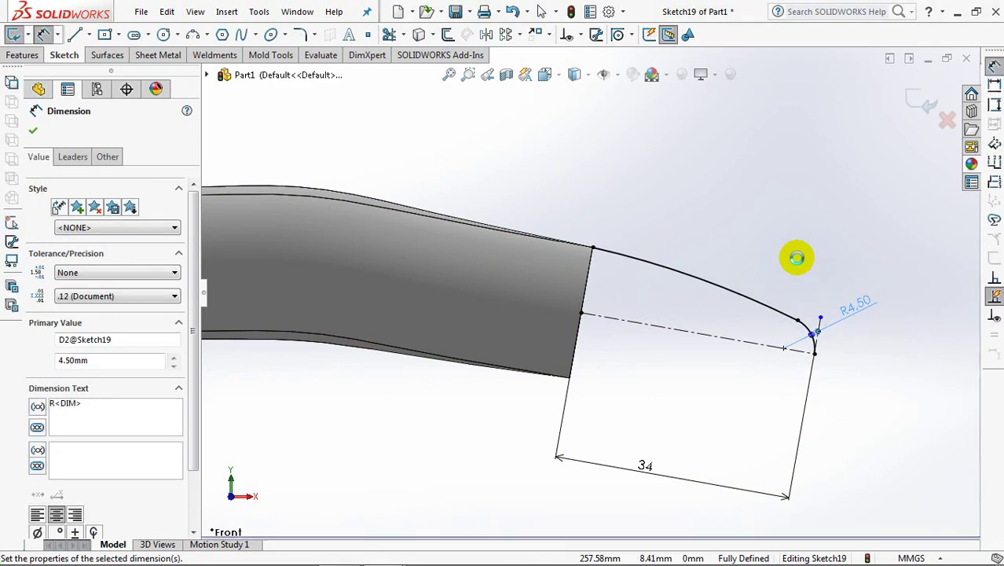
Step: Mirror the upper arc about the centerline to form the lower arc
left_click(486, 34)
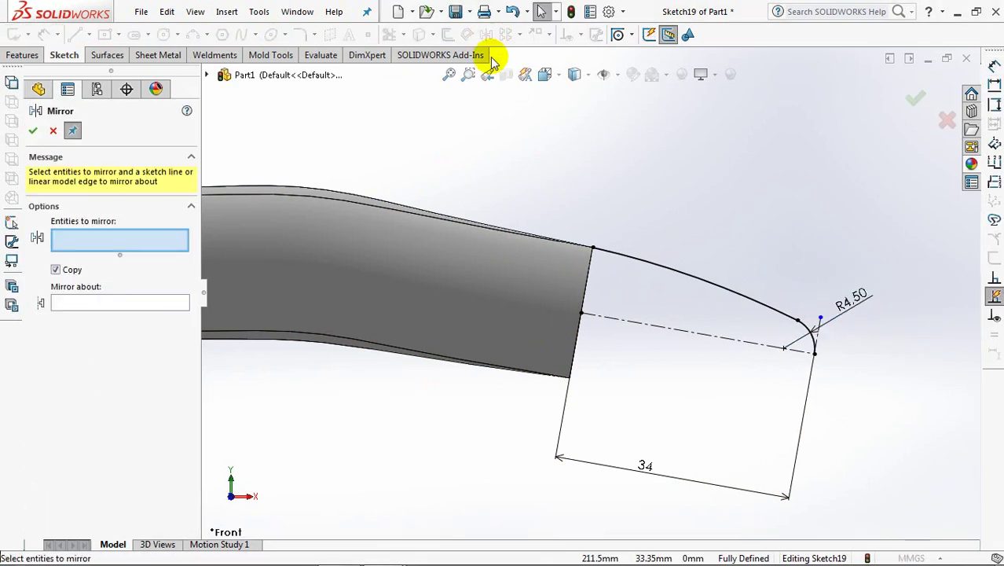
left_click(648, 267)
left_click(635, 329)
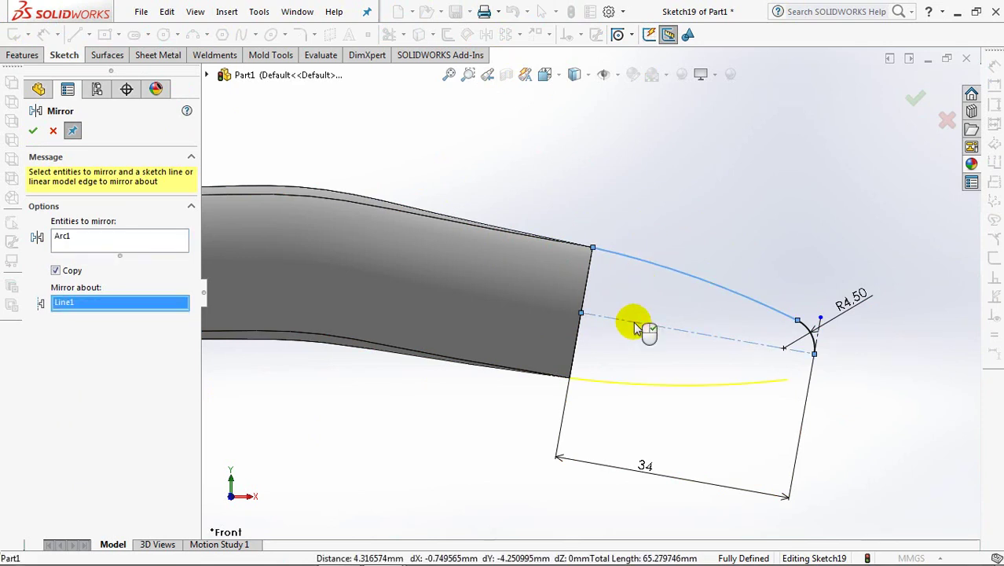
key("Return")
left_click(52, 132)
Step: Add the lower corner arc at the tip and exit the tip sketch
left_click(193, 34)
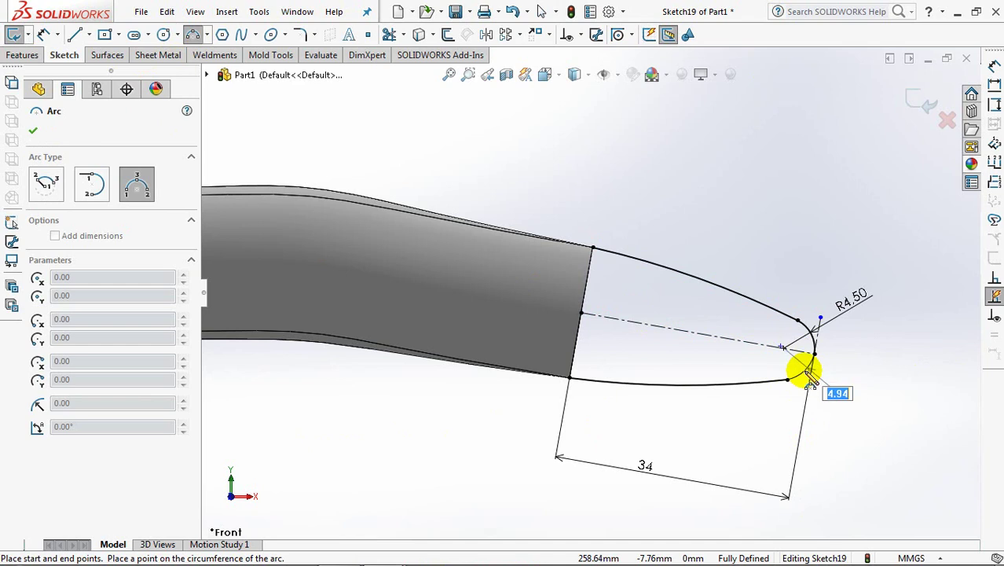
left_click(807, 370)
right_click(804, 372)
left_click(817, 380)
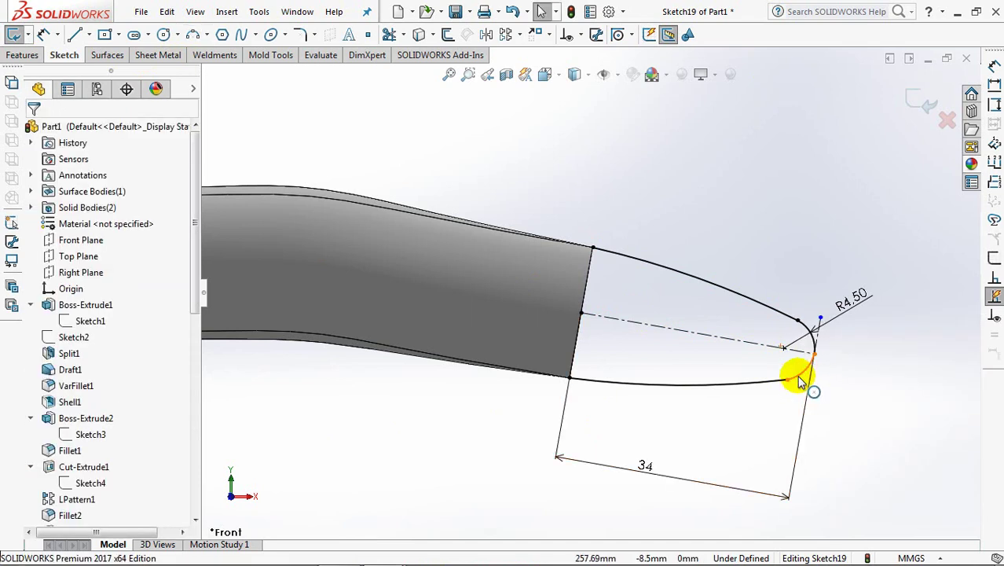
left_click(799, 382)
left_click(766, 386, "ctrl")
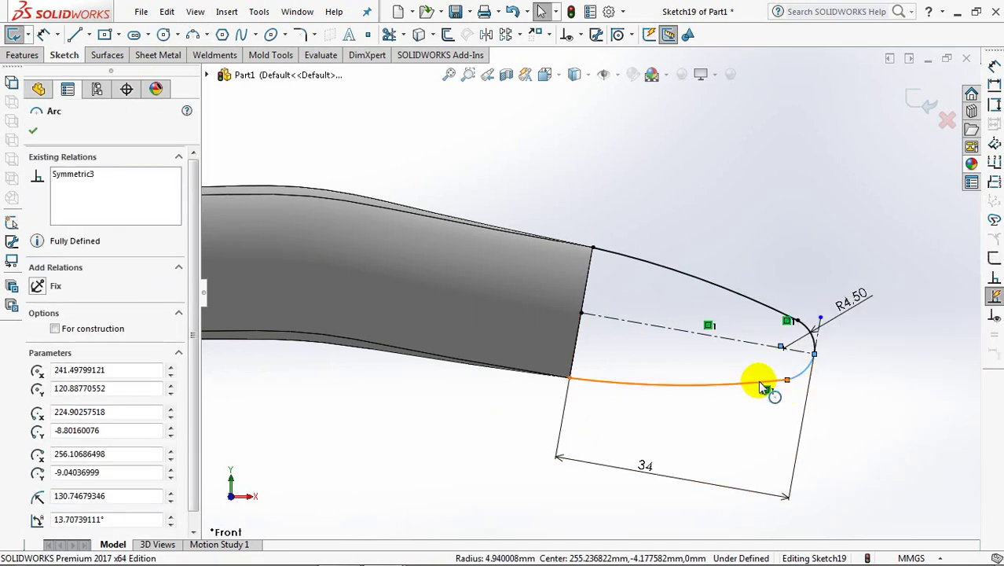
left_click(845, 368)
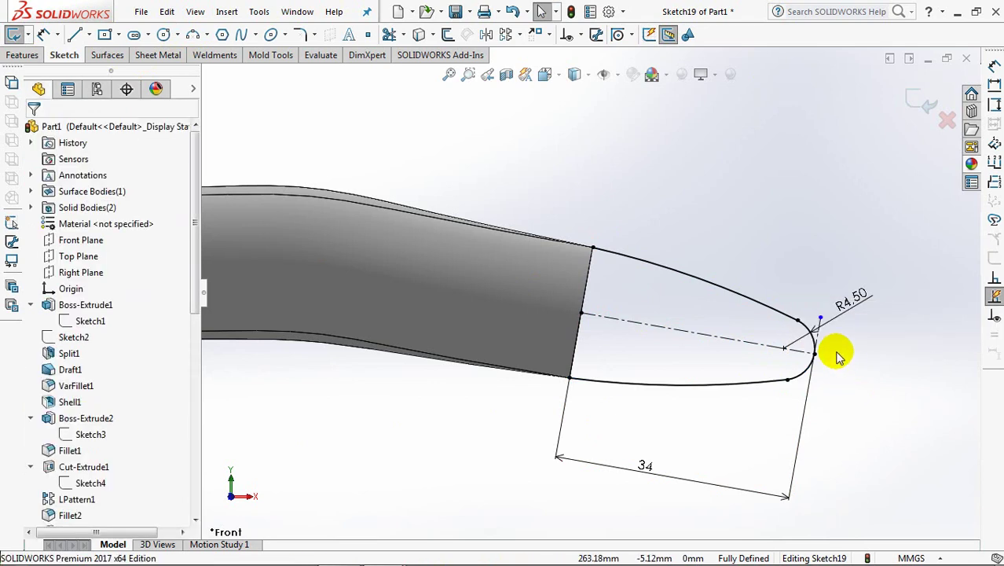
left_click(862, 311)
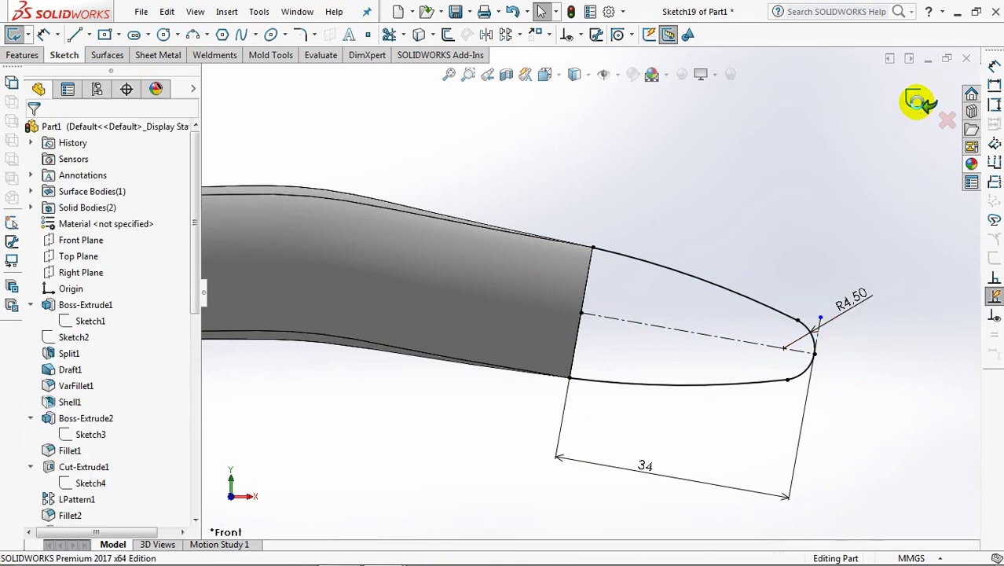
left_click(919, 102)
mouse_move(789, 188)
middle_mouse_down()
mouse_move(755, 283)
mouse_move(750, 267)
middle_mouse_up()
Step: Create Plane7 from the handle's end face and the tip centerline
left_click(30, 499)
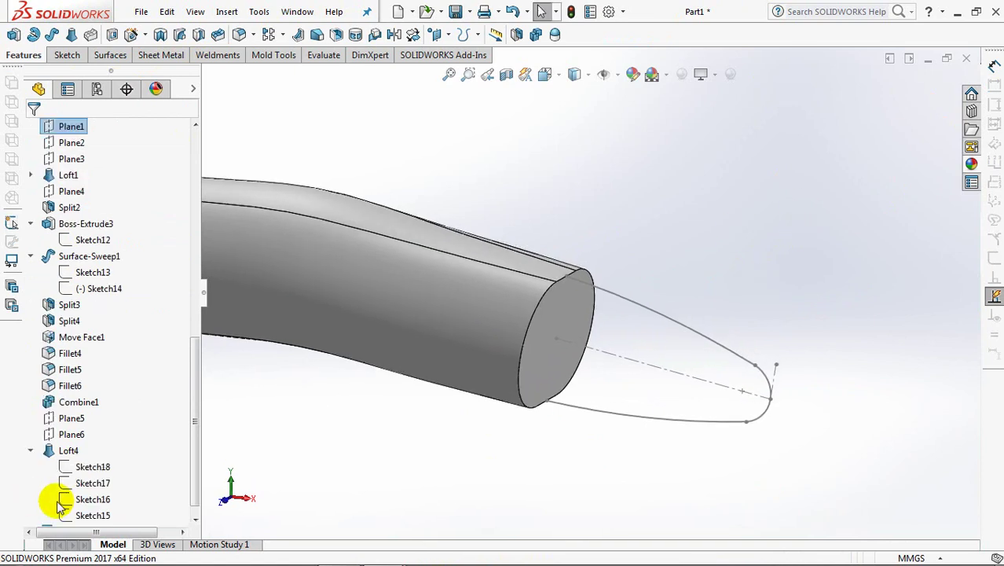
left_click(93, 467)
left_click(106, 452)
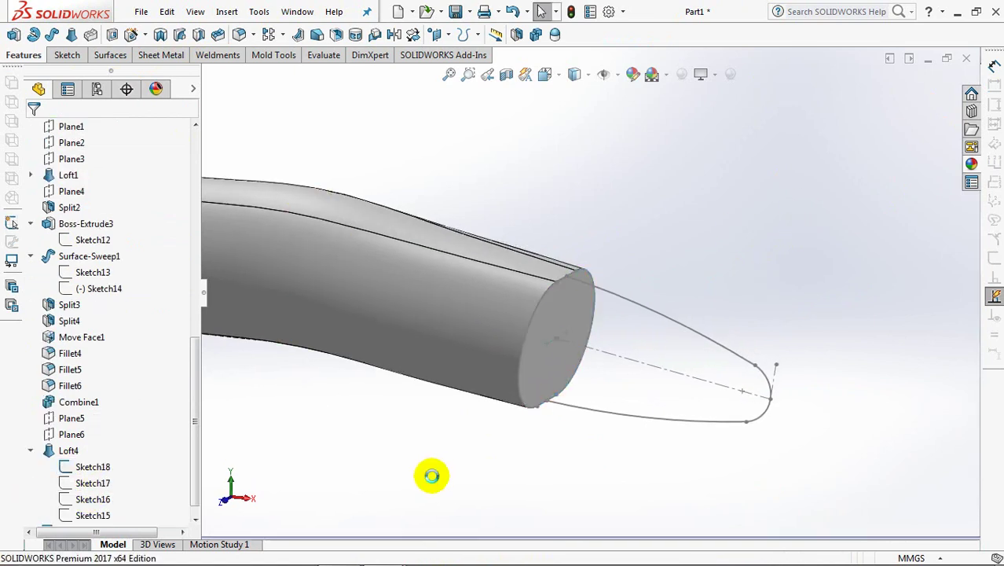
middle_click_drag(432, 476, 420, 477)
left_click(445, 35)
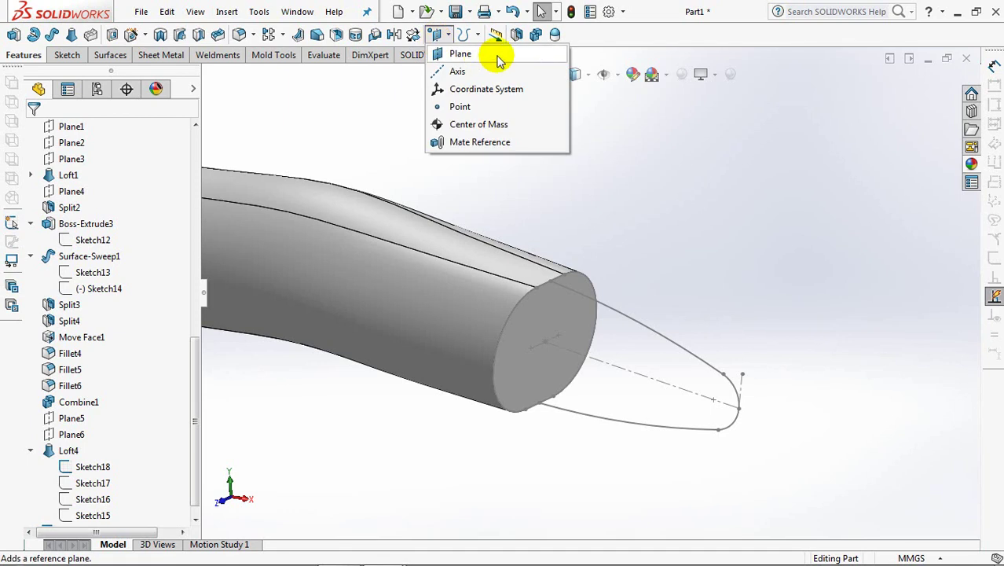
left_click(462, 50)
left_click(556, 314)
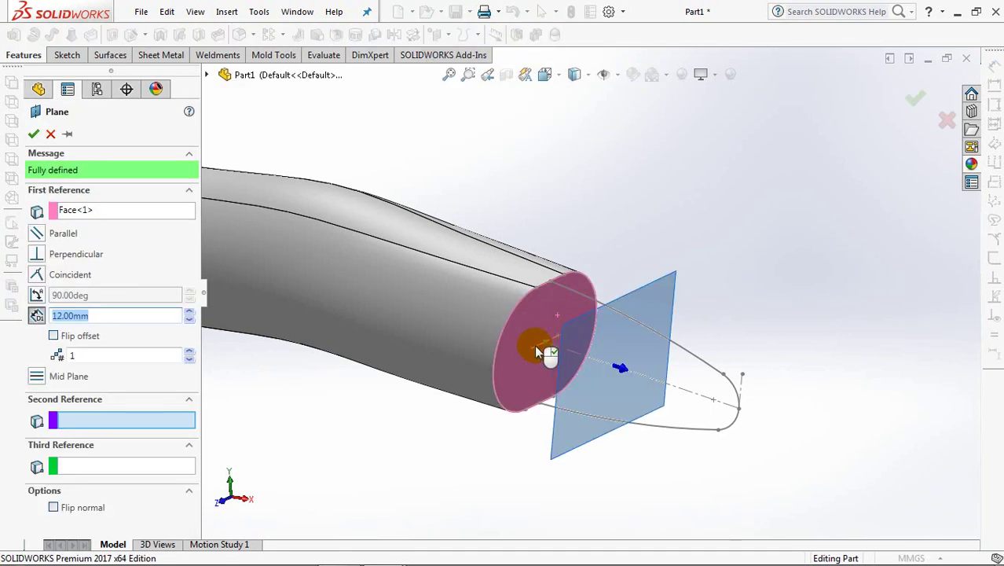
left_click(534, 345)
right_click(535, 345)
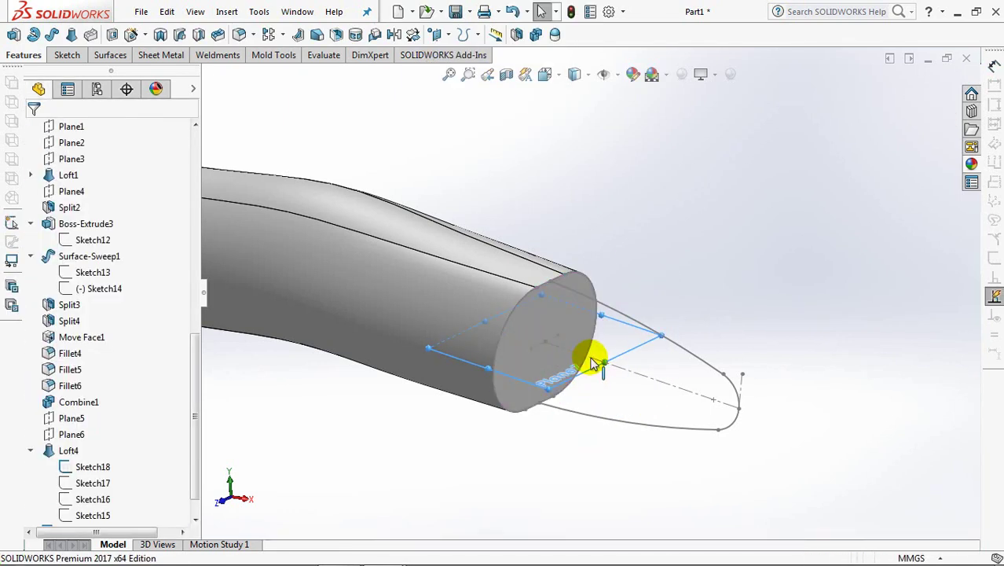
Step: View Plane7 face-on and open a new sketch on it
middle_click_drag(593, 363, 613, 351)
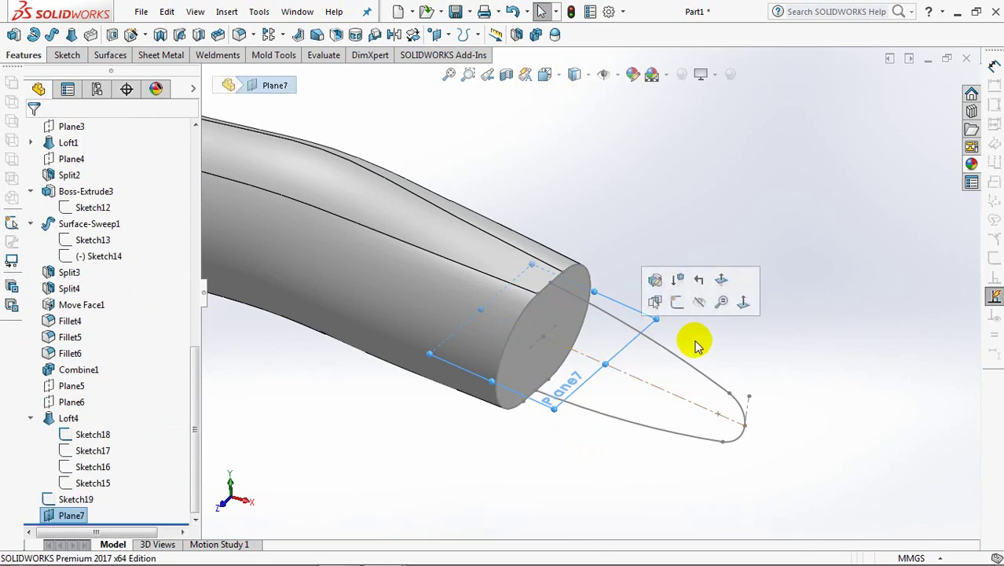
left_click(744, 302)
middle_click_drag(681, 202, 673, 334, "ctrl")
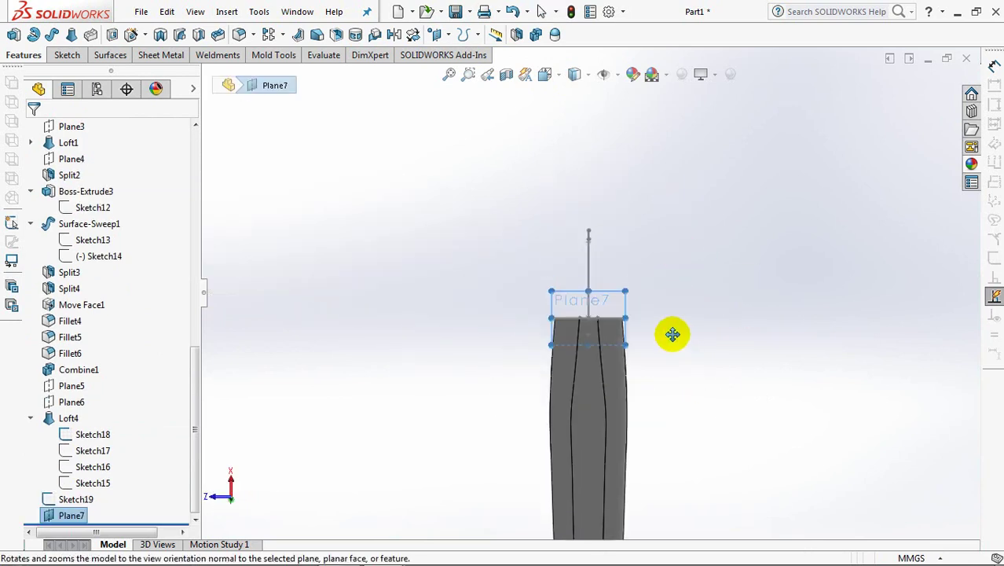
scroll(591, 304, "down", 3)
left_click(527, 313)
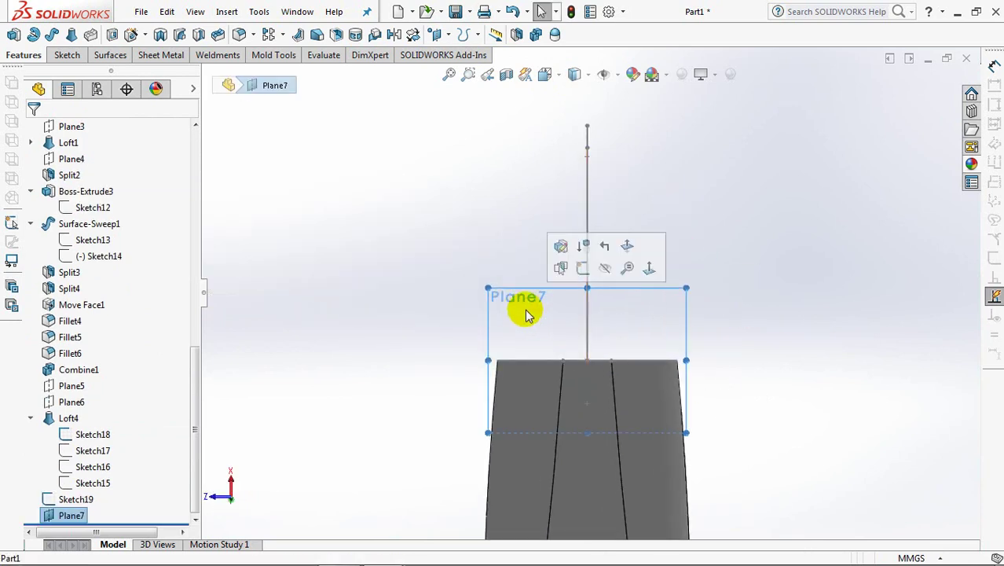
left_click(581, 272)
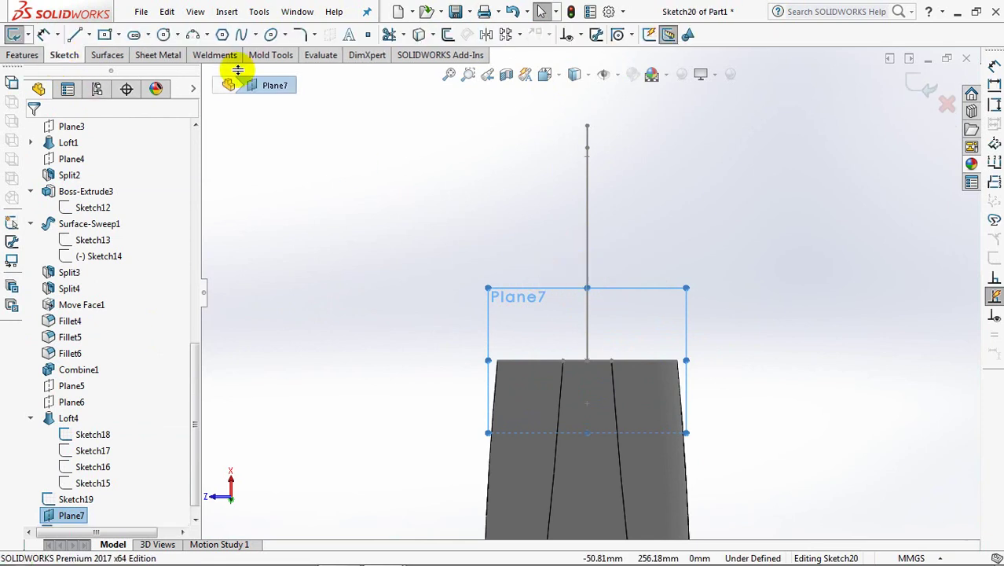
Step: Draw a vertical centerline up from the top edge's midpoint above the handle
left_click(89, 35)
left_click(96, 67)
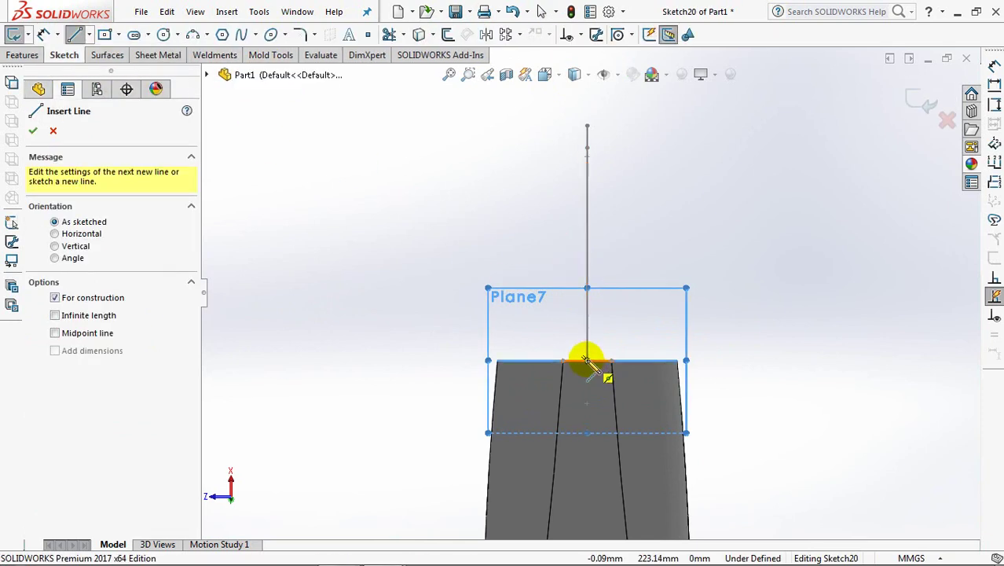
left_click(587, 360)
left_click(587, 125)
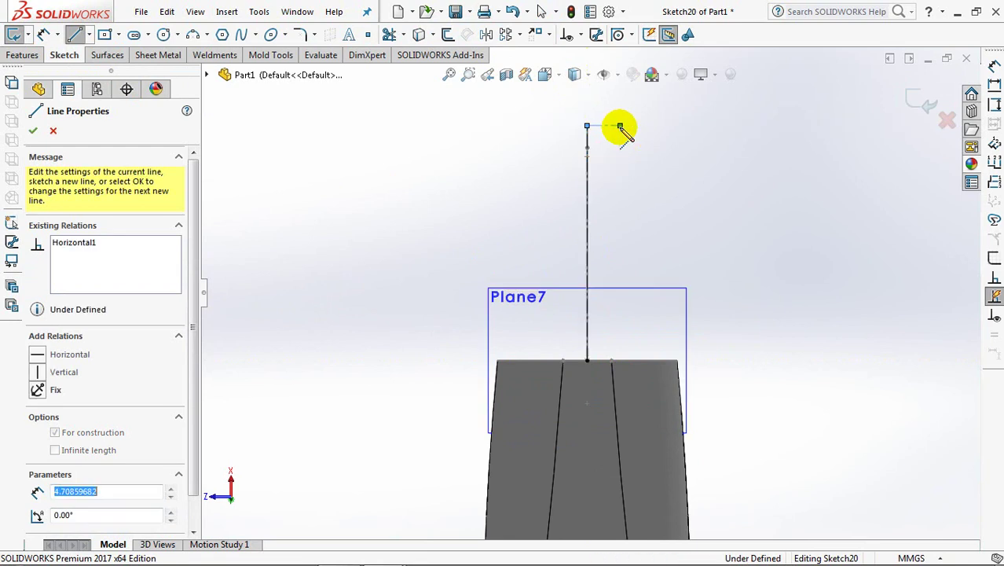
right_click(621, 129)
left_click(638, 145)
mouse_move(641, 163)
middle_mouse_down()
mouse_move(657, 189)
mouse_move(657, 175)
middle_mouse_up()
Step: Add a Pierce relation between the centerline's top point and the Sketch19 curve
left_click(579, 35)
left_click(599, 71)
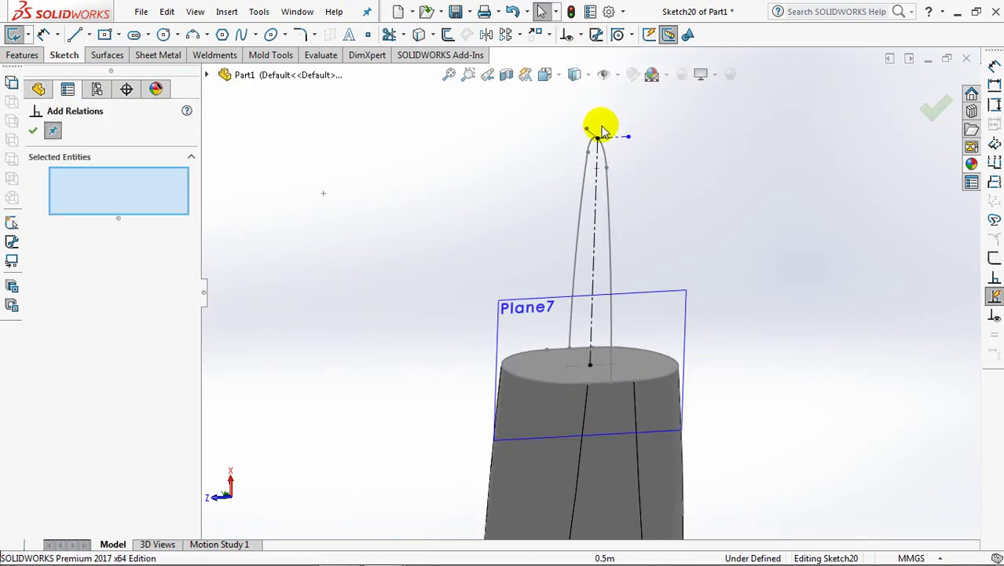
left_click(598, 141)
left_click(602, 151)
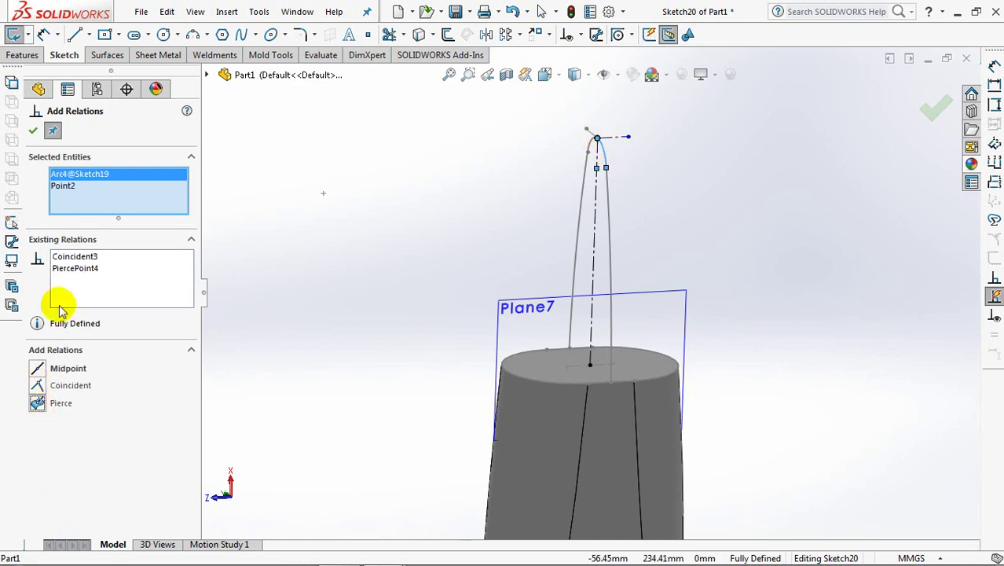
left_click(33, 131)
Step: Draw 3-point arcs from the part's top-left corner curving up to the top point
key("ctrl+8")
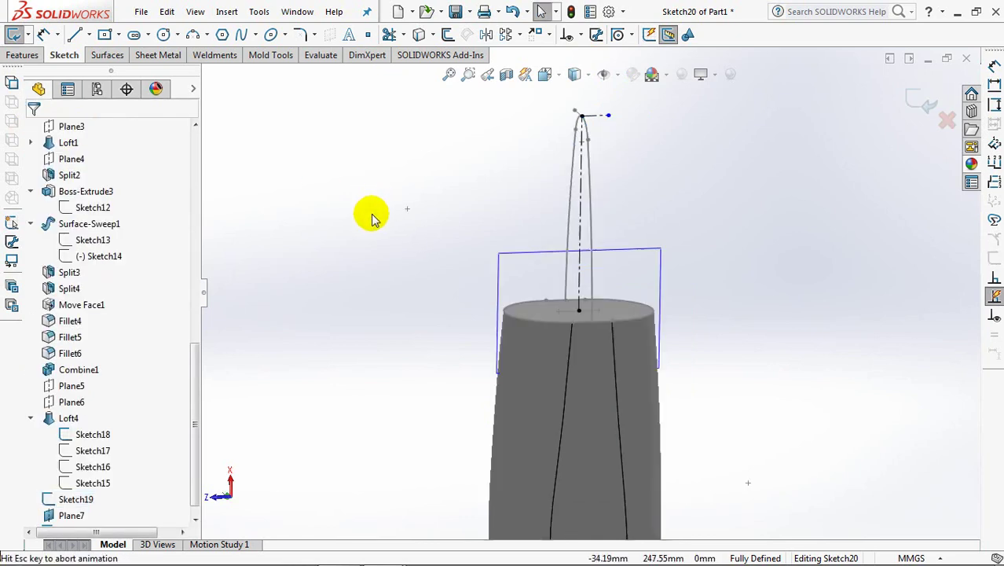
middle_click_drag(464, 256, 580, 262, "ctrl")
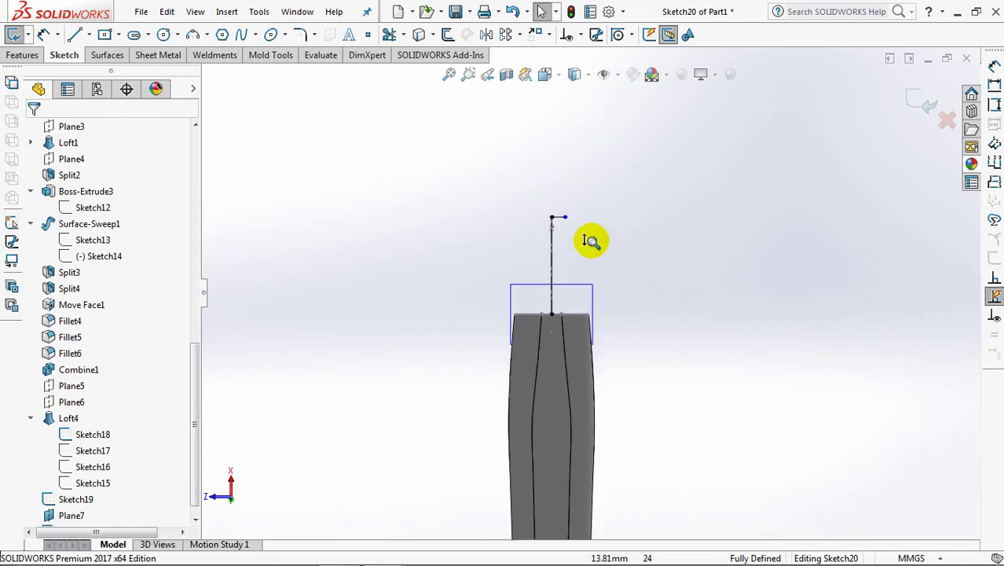
scroll(589, 240, "up", 3)
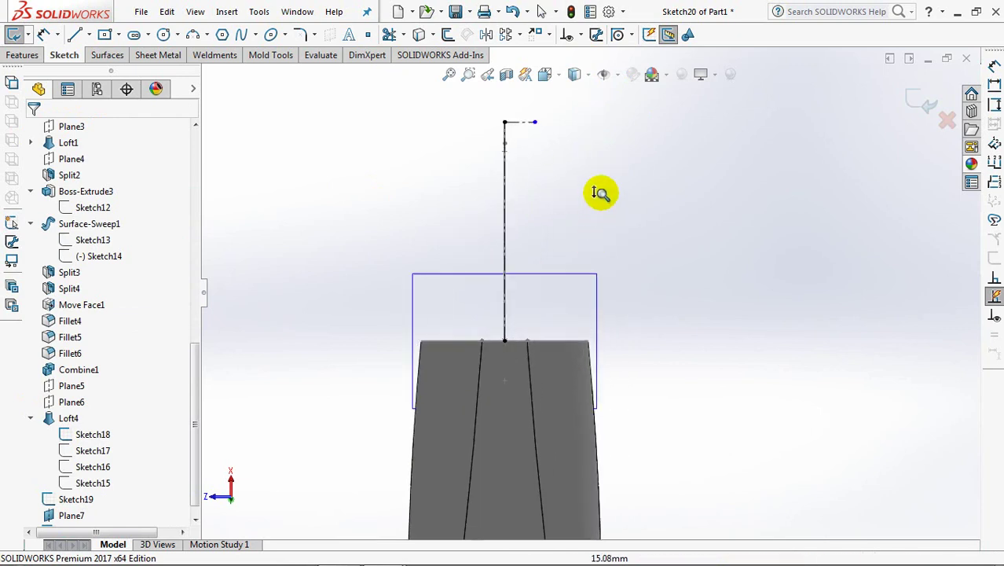
left_click(192, 33)
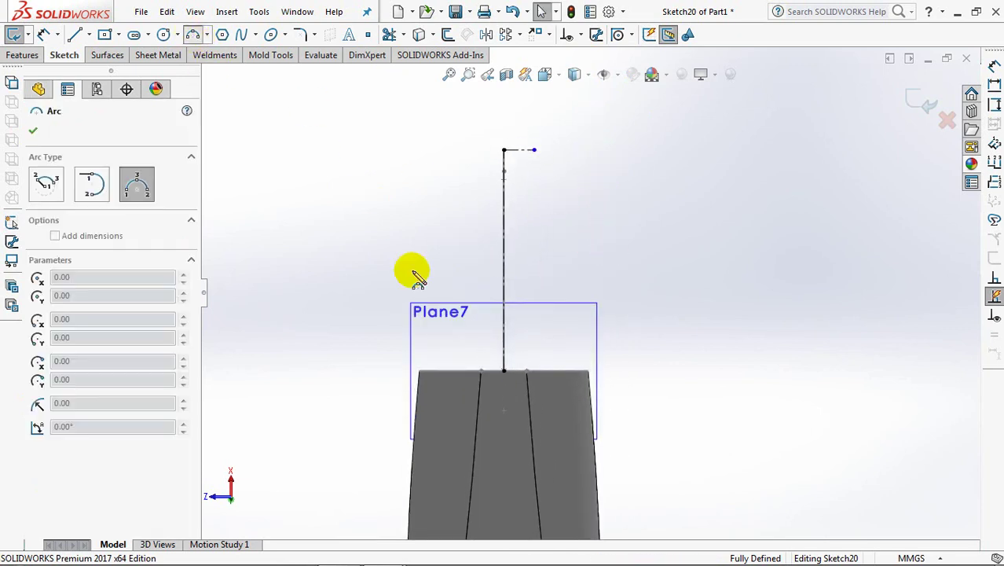
left_click(419, 371)
left_click(467, 164)
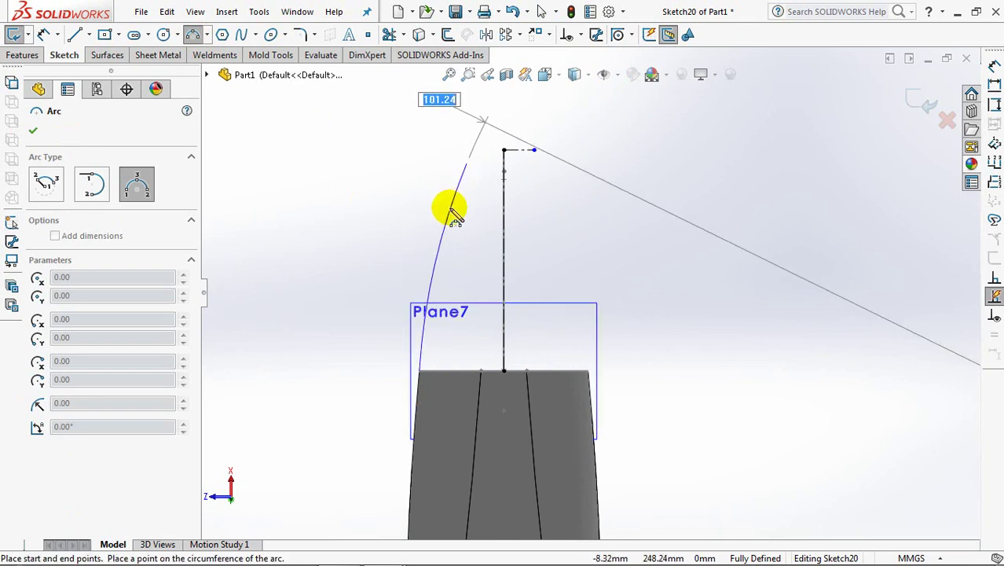
left_click(473, 153)
key("Escape")
Step: Make the side arc tangent to the top arc and the handle edge, and the top arc tangent to the short line
left_click(578, 34)
left_click(605, 70)
left_click(488, 148)
left_click(427, 291)
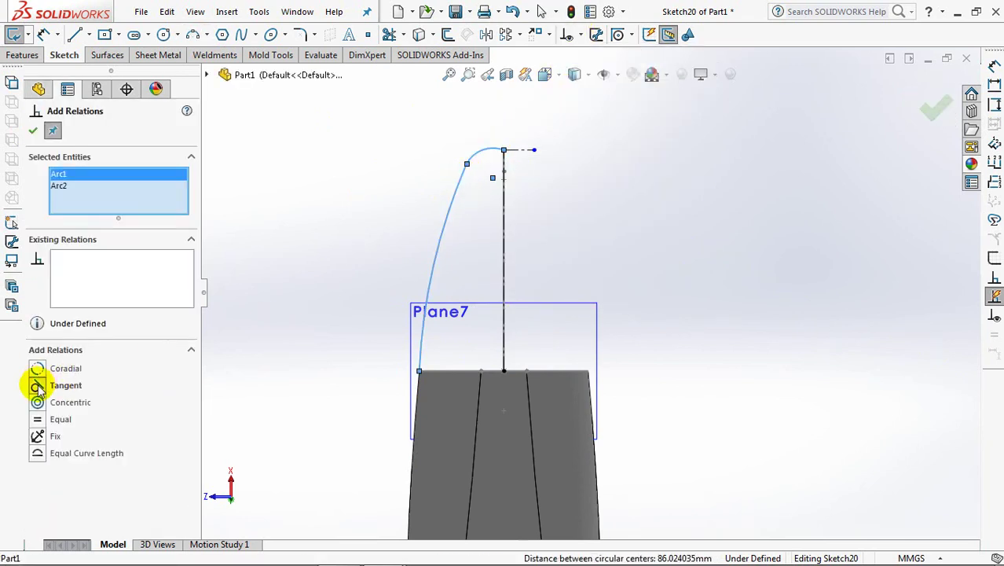
left_click(417, 401)
left_click(421, 345)
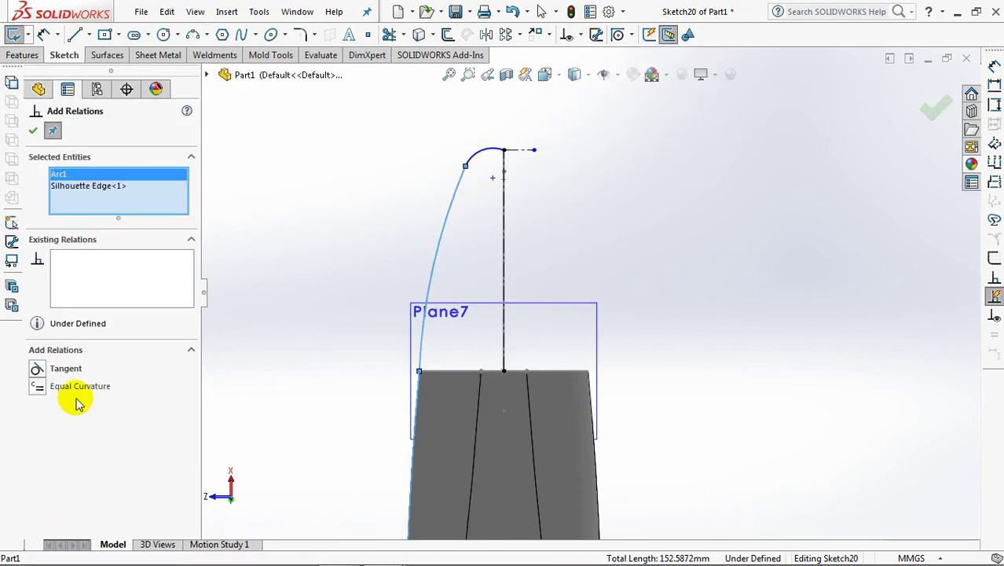
left_click(37, 369)
left_click(528, 150)
left_click(451, 232)
left_click(37, 369)
left_click(32, 130)
Step: Dimension the top arc's radius as R7
left_click(43, 34)
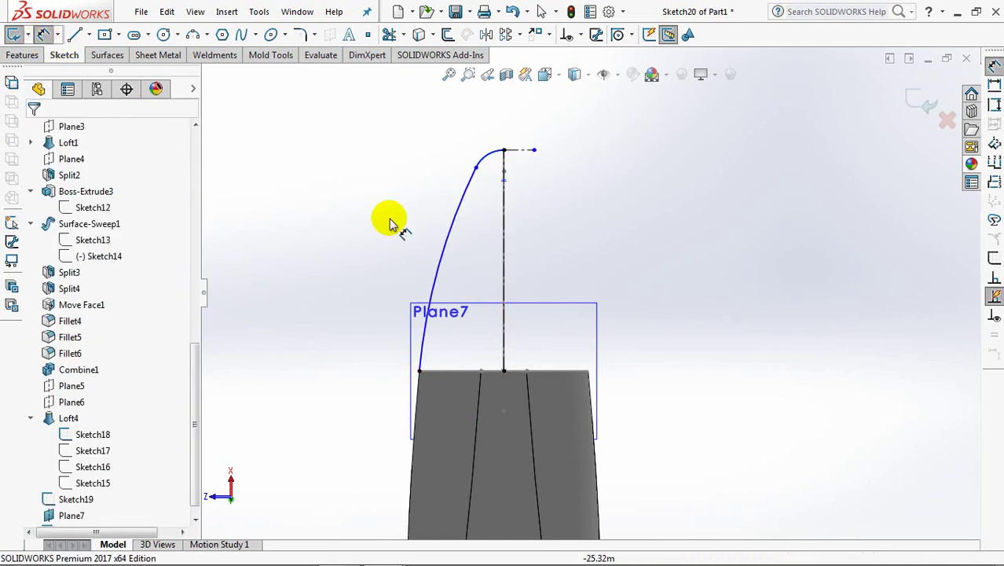
middle_click_drag(393, 214, 437, 303, "ctrl")
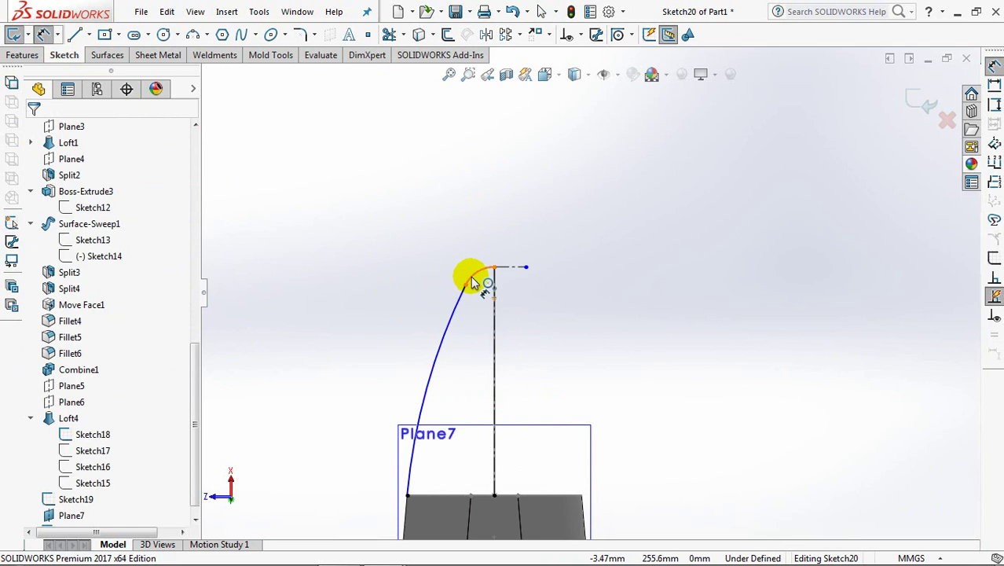
left_click(472, 275)
left_click(445, 228)
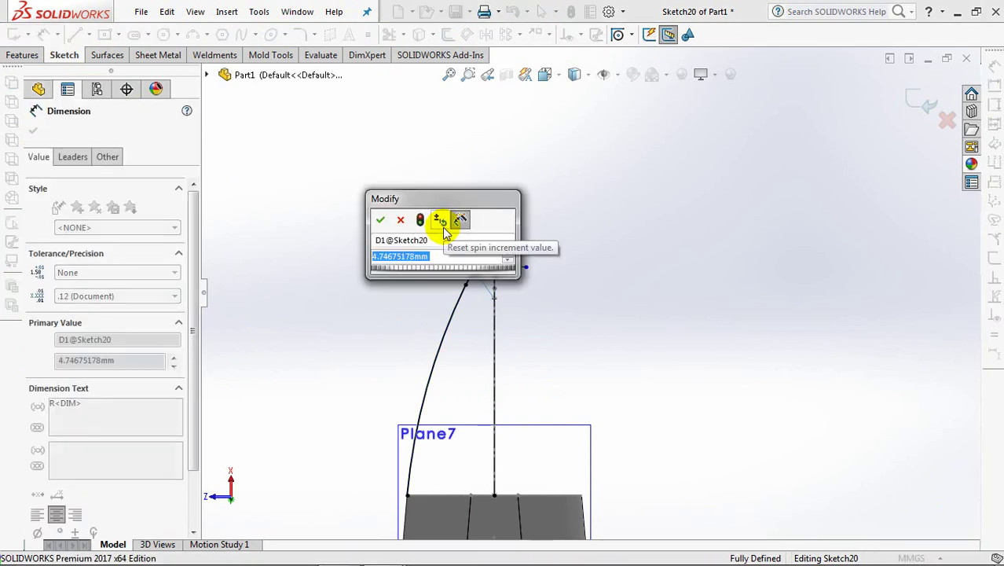
type("7")
left_click(380, 220)
left_click(352, 210)
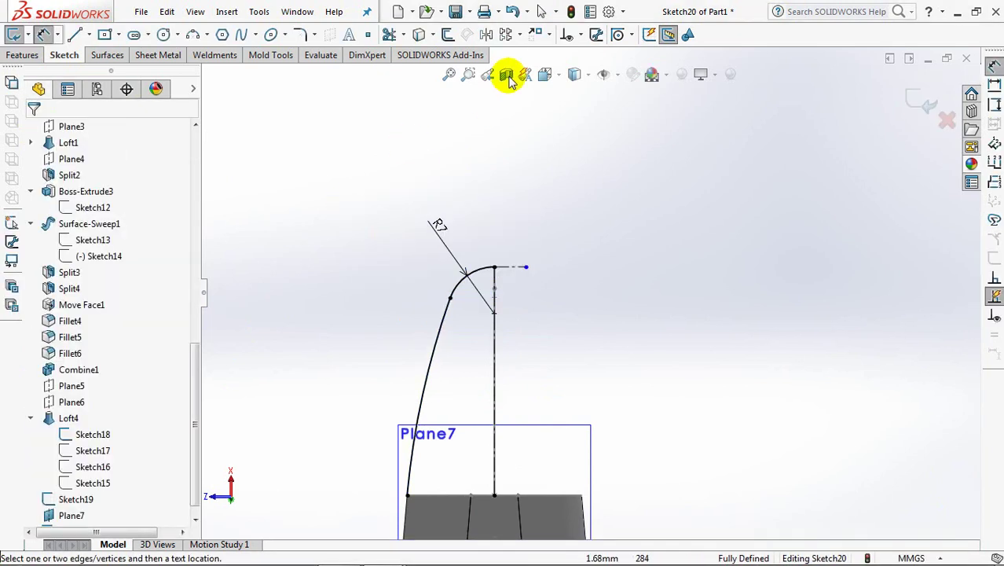
Step: Mirror the long side arc about the centerline
left_click(487, 34)
left_click(438, 338)
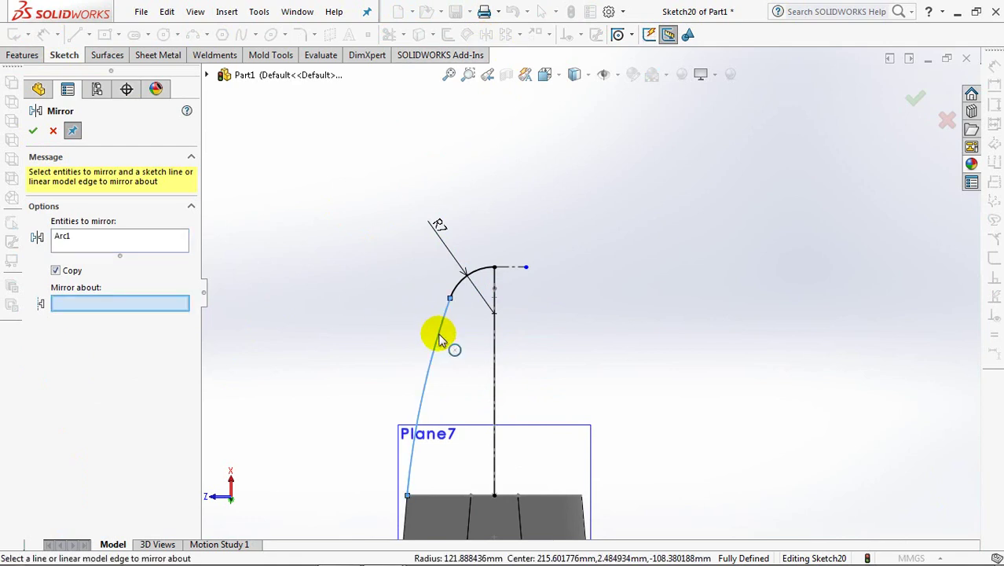
left_click(496, 351)
right_click(497, 349)
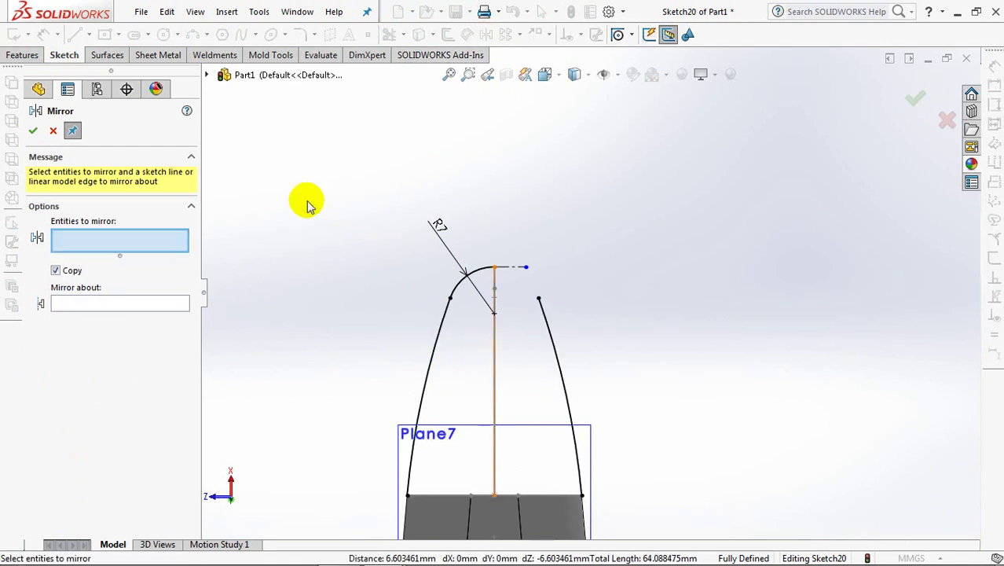
left_click(53, 131)
Step: Draw a 3-point arc from the centerline's top point to the mirrored right curve
left_click(193, 34)
left_click(494, 268)
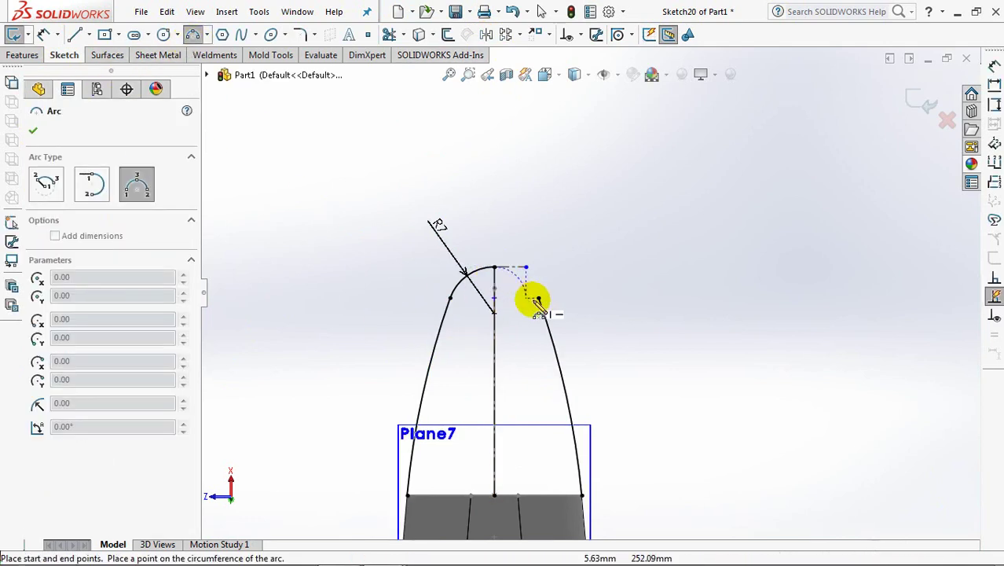
left_click(539, 300)
left_click(531, 287)
right_click(538, 295)
left_click(554, 296)
Step: Make the new top-right arc tangent to the mirrored side arc and exit Sketch20
left_click(579, 34)
left_click(607, 70)
left_click(531, 271)
left_click(539, 310)
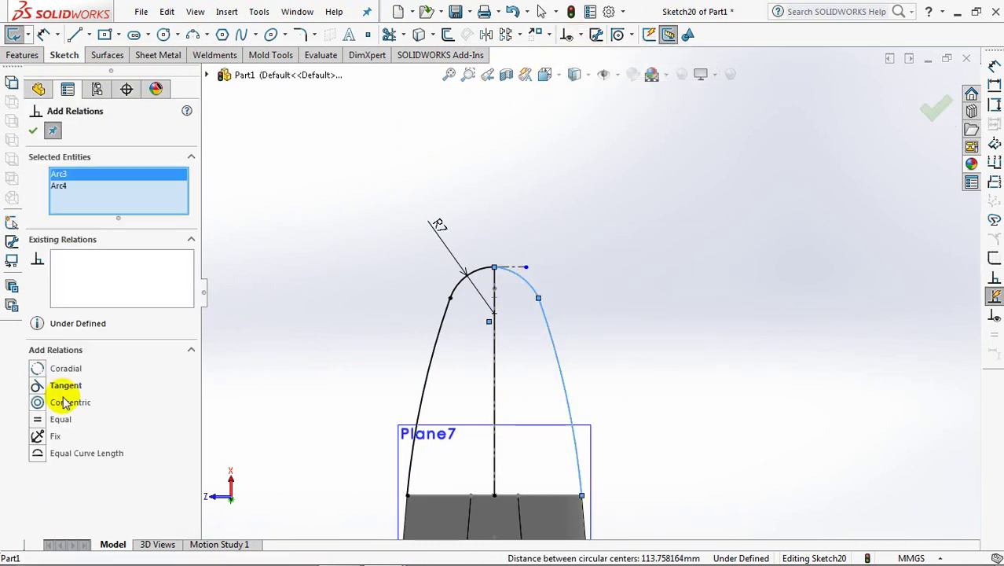
left_click(35, 132)
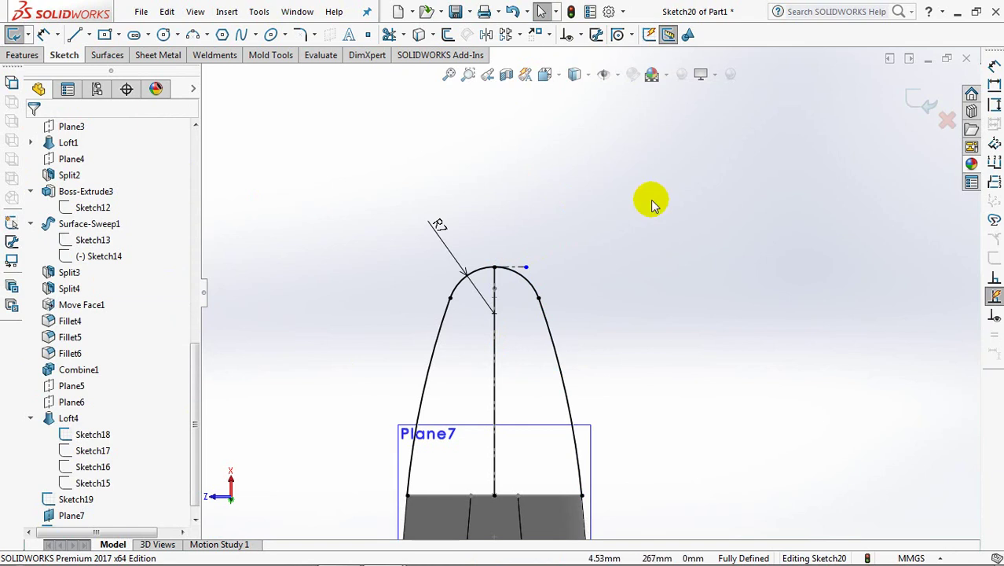
left_click(926, 105)
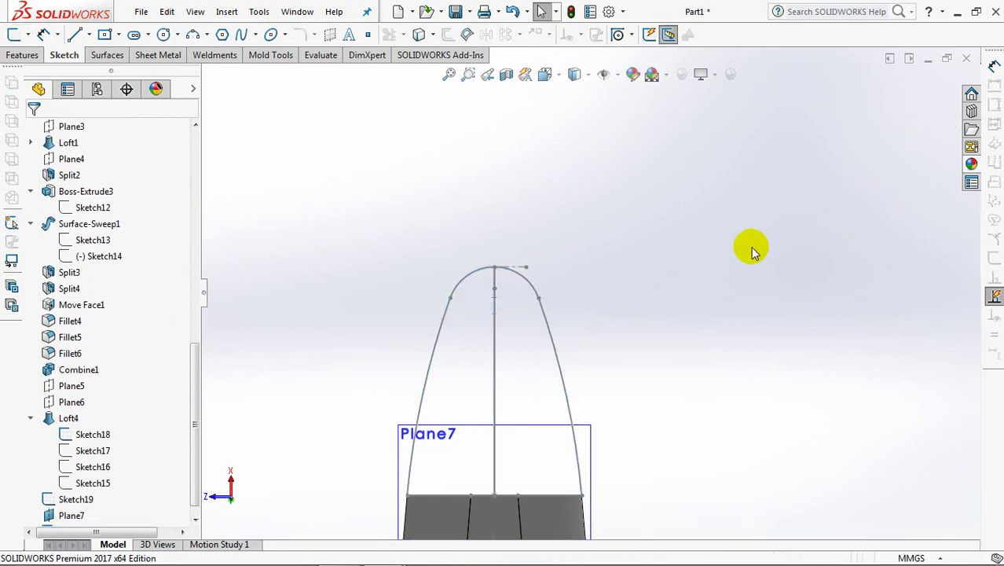
Step: Switch to an isometric view and hide Plane7
scroll(766, 236, "up", 5)
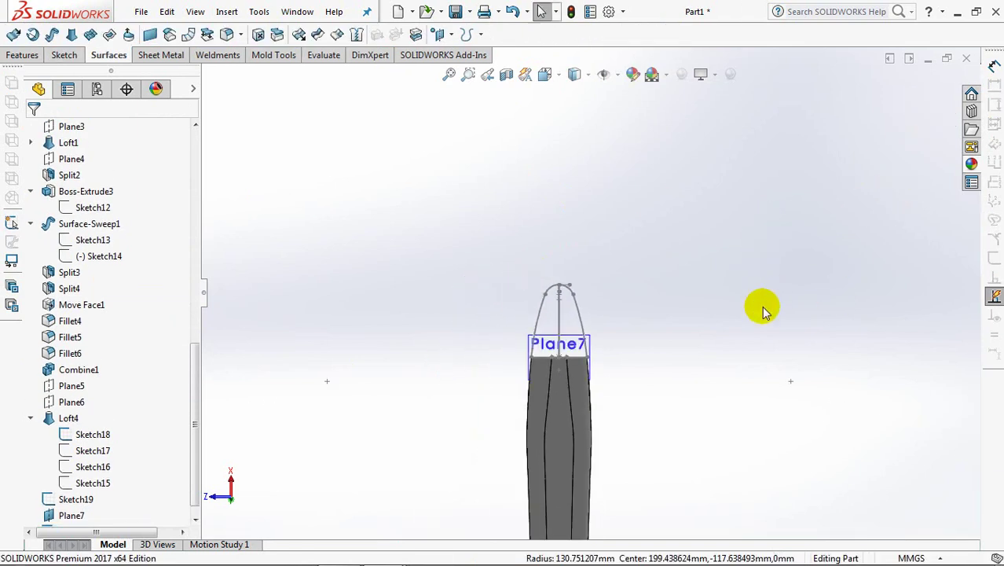
key("ctrl+7")
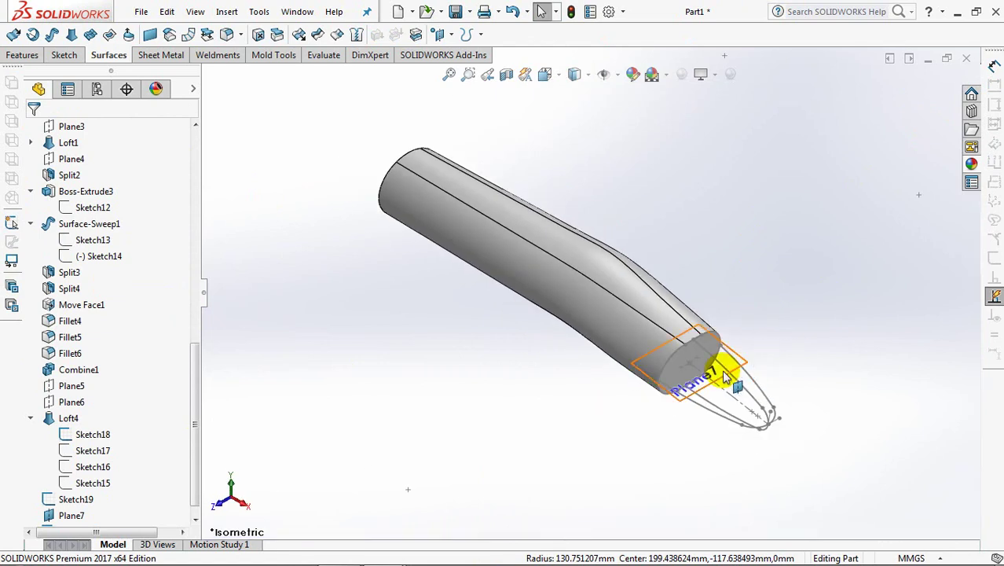
left_click(727, 378)
left_click(788, 325)
scroll(784, 339, "down", 2)
scroll(810, 334, "down", 3)
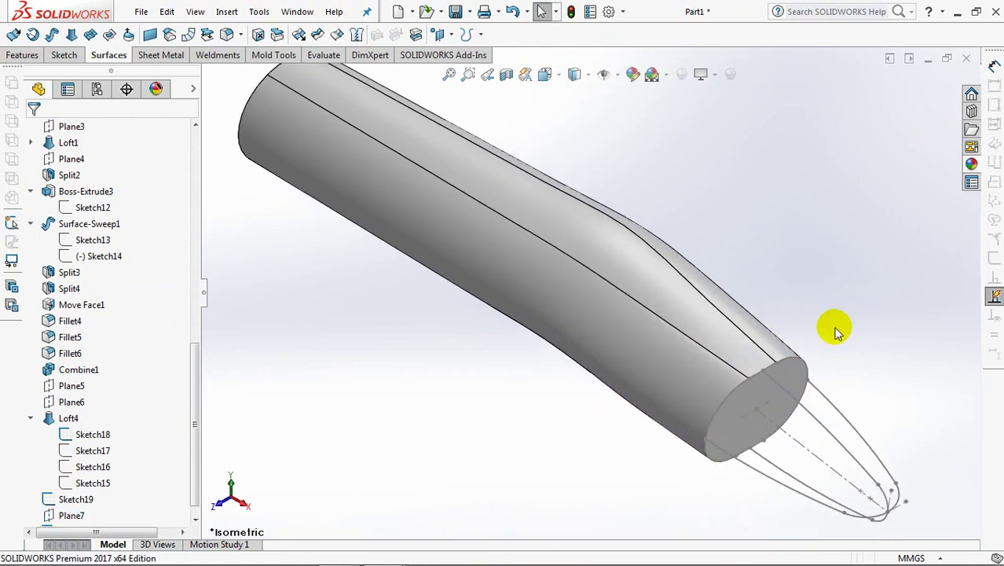
scroll(667, 276, "down", 1)
scroll(664, 273, "down", 1)
scroll(739, 282, "down", 2)
scroll(743, 301, "down", 1)
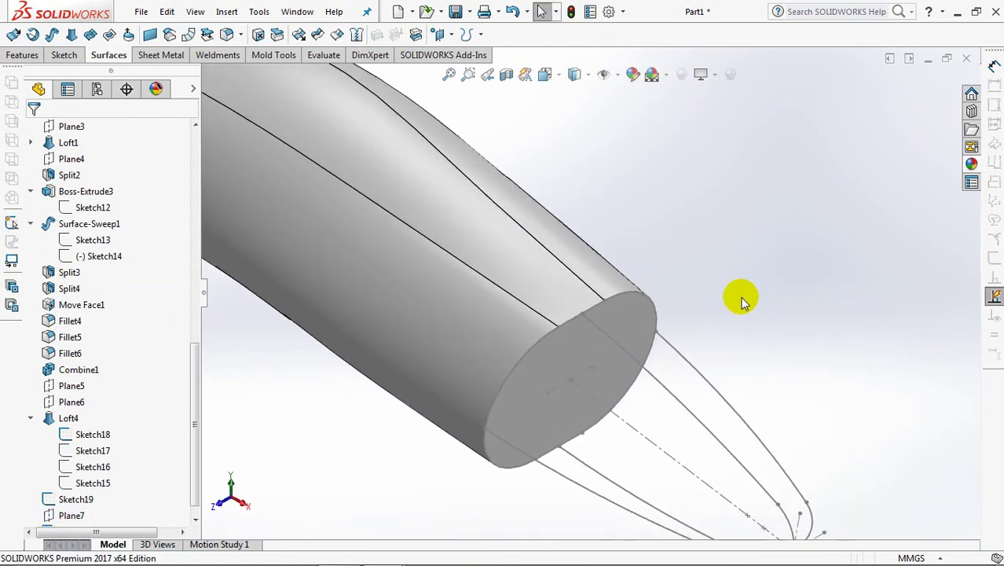
scroll(737, 227, "up", 1)
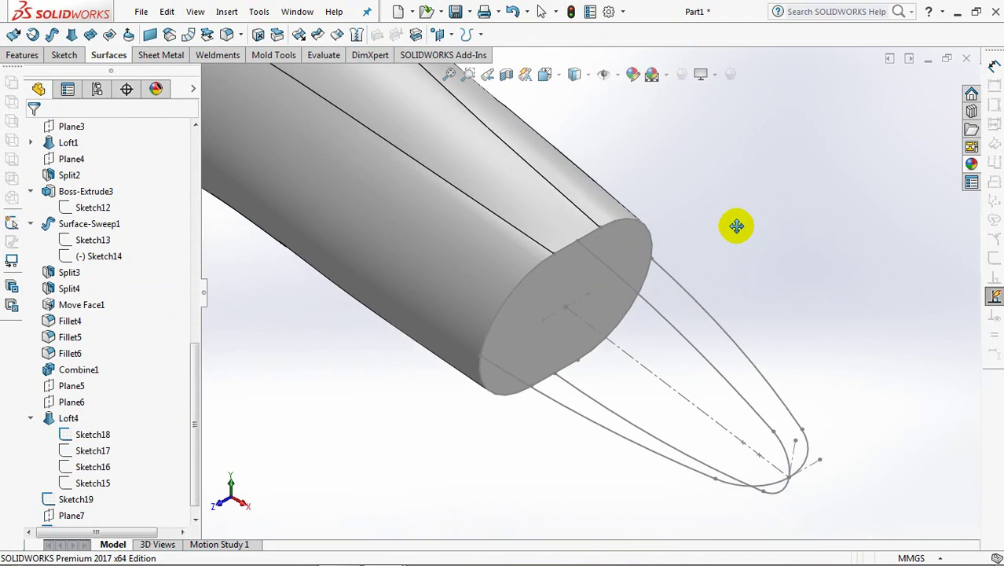
Step: Start a Surface-Loft and add the first two open-group profiles via SelectionManager
left_click(70, 35)
right_click(740, 194)
left_click(782, 238)
left_click(725, 310)
left_click(807, 459)
right_click(812, 347)
left_click(823, 293)
left_click(660, 314)
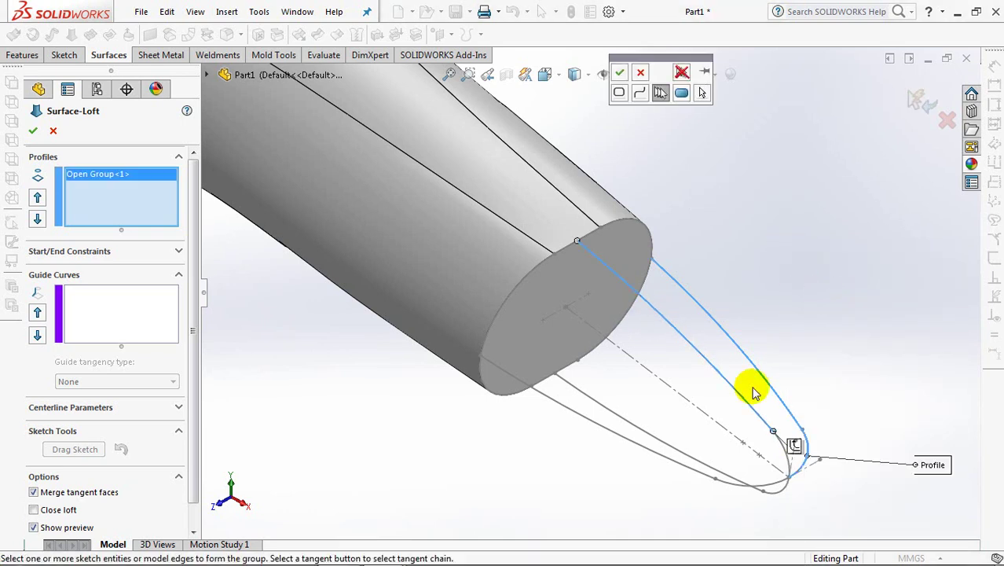
left_click(619, 72)
right_click(752, 208)
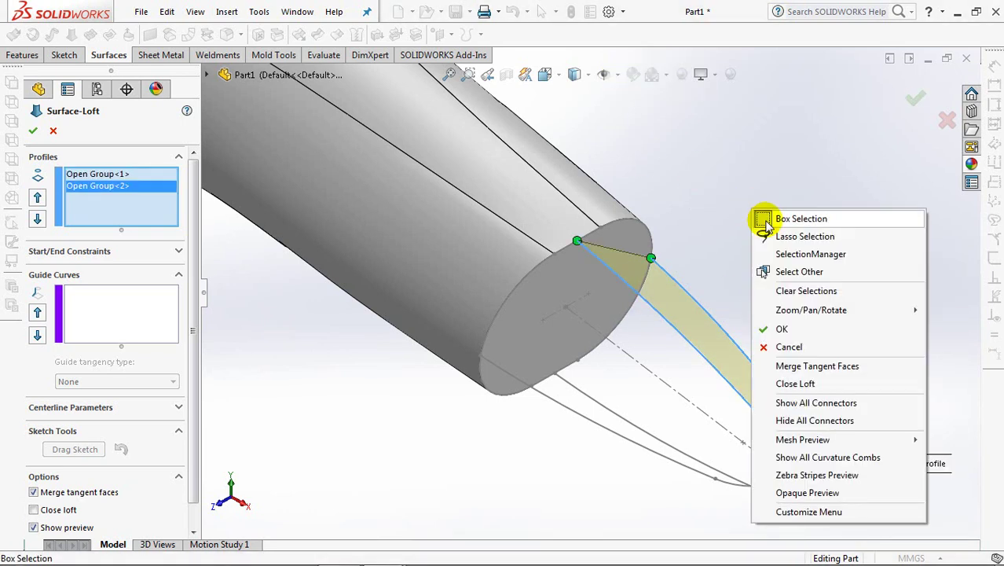
left_click(770, 253)
Step: Add the third and fourth open-group profiles to the loft
left_click(550, 402)
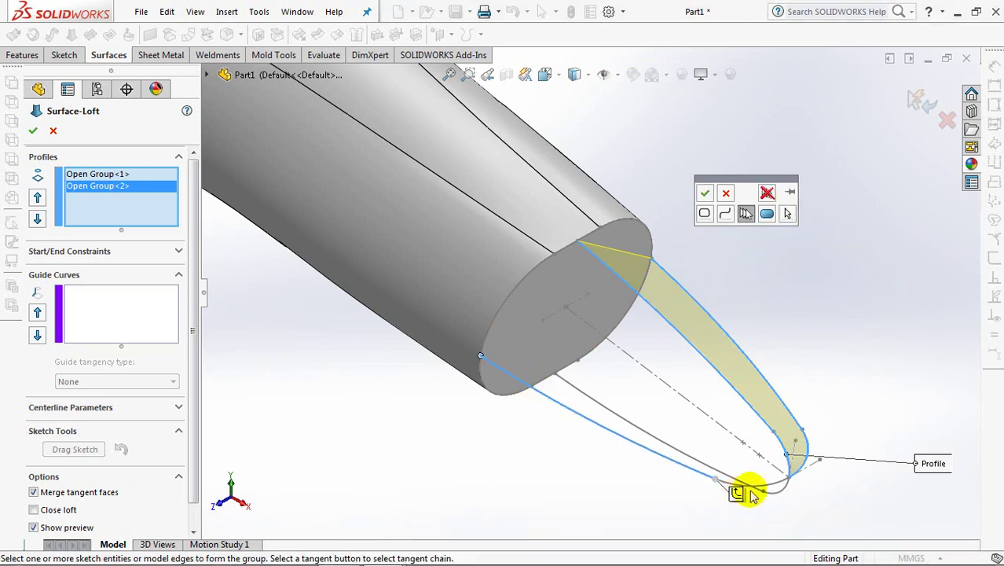
left_click(704, 193)
right_click(771, 250)
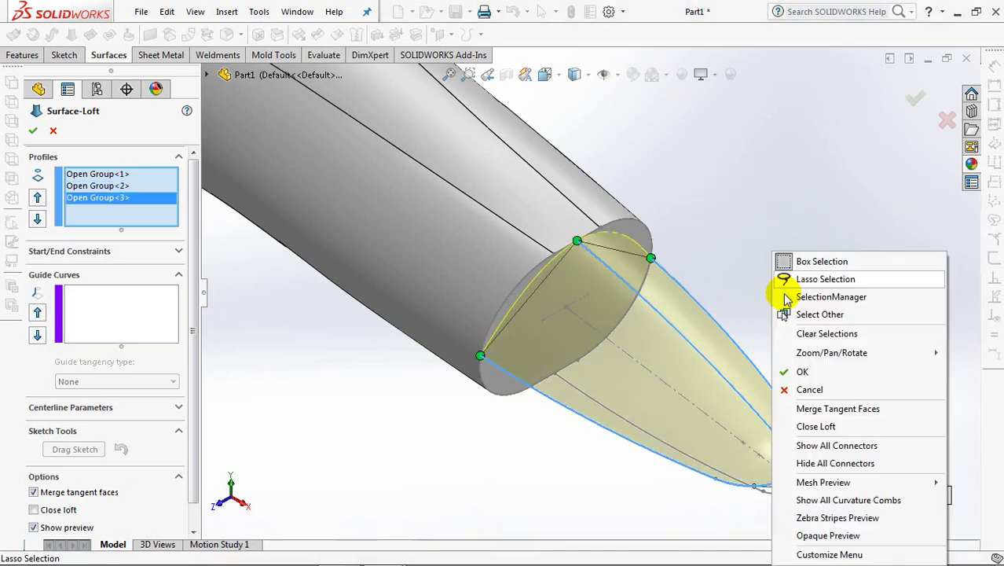
left_click(778, 293)
left_click(592, 391)
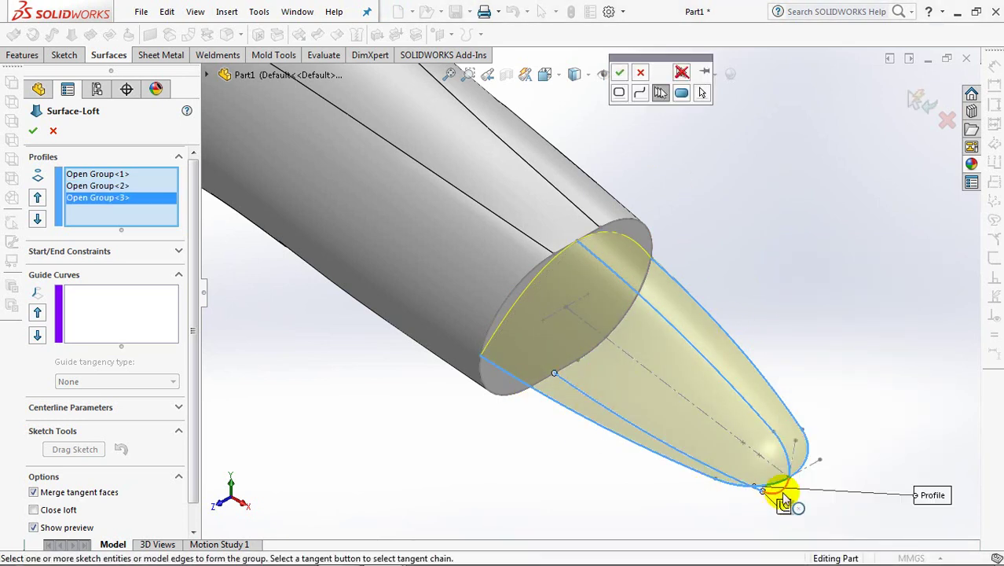
left_click(619, 72)
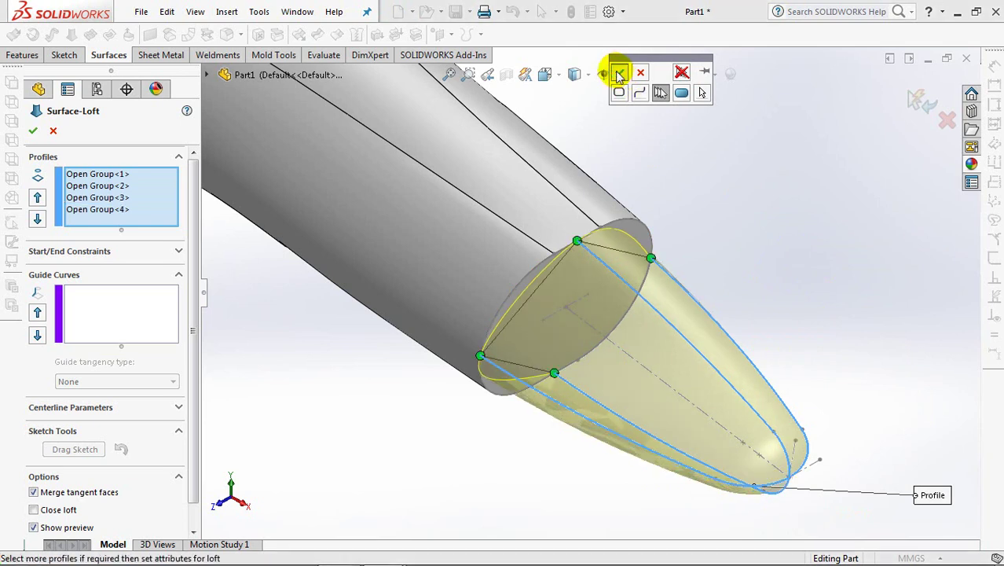
Step: Add Sketch18 as a guide curve with Tangency To Face and accept the loft
left_click(110, 314)
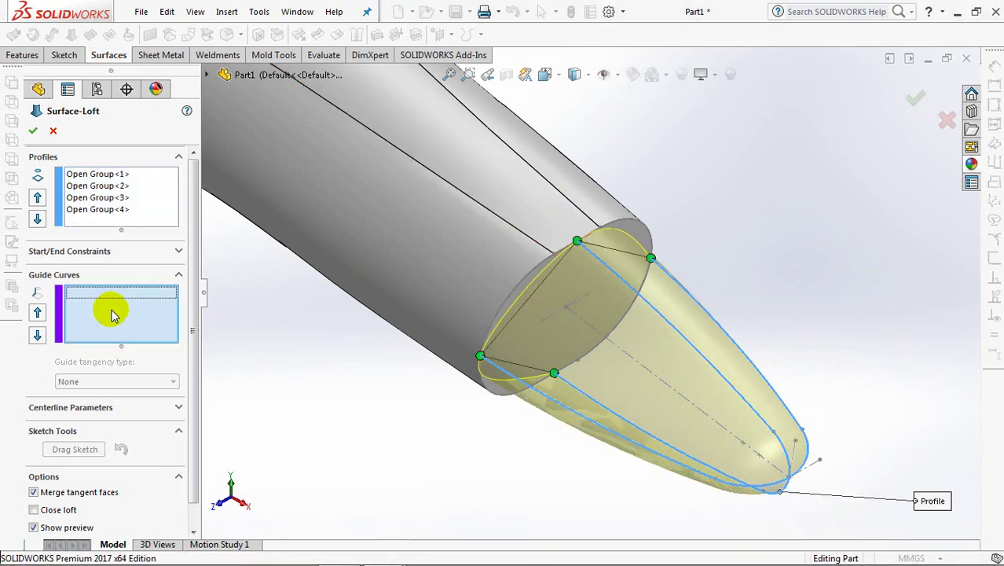
left_click(532, 271)
left_click(163, 427)
left_click(135, 468)
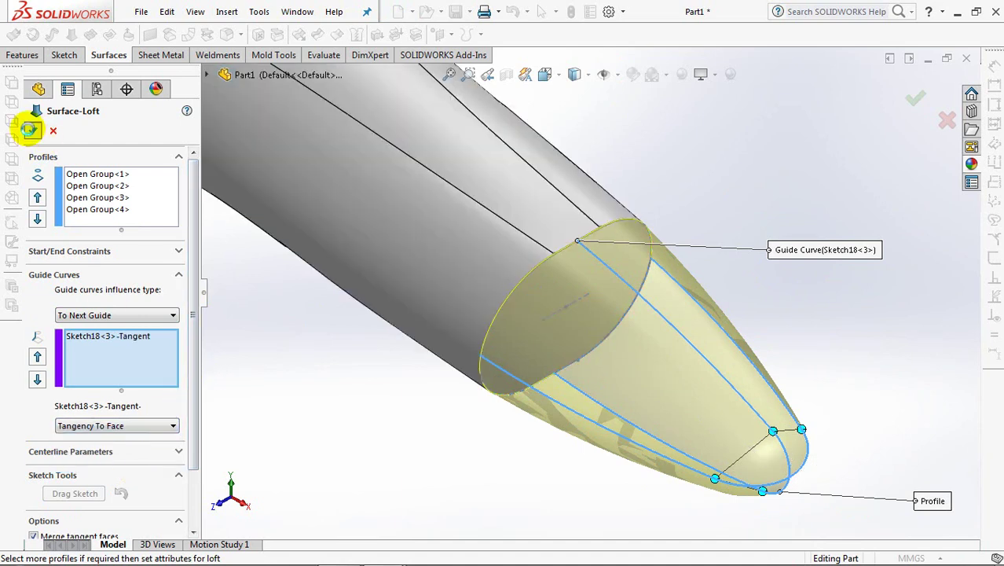
left_click(29, 130)
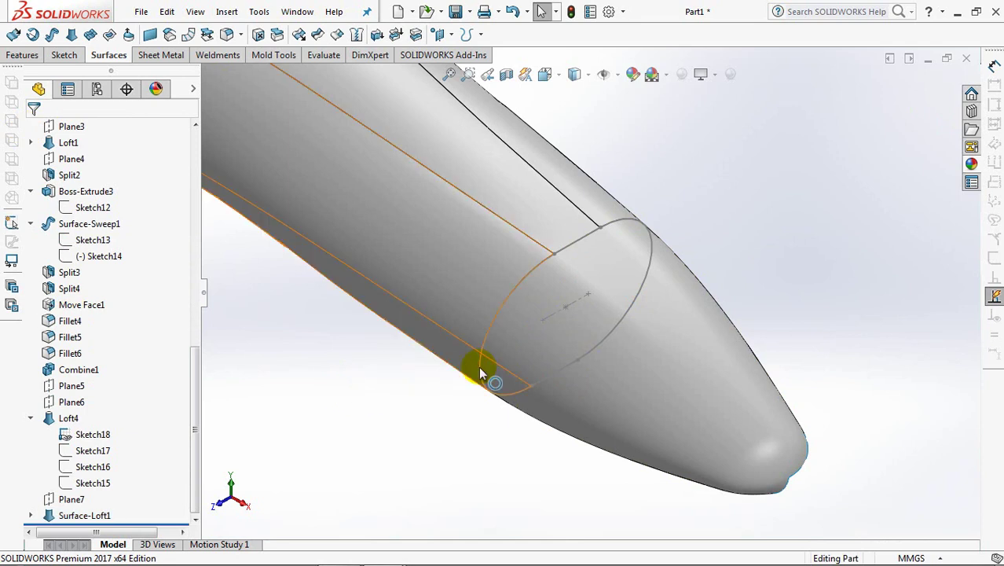
Step: Hide the Loft4 body to expose the open nose surface
left_click(481, 371)
left_click(474, 265)
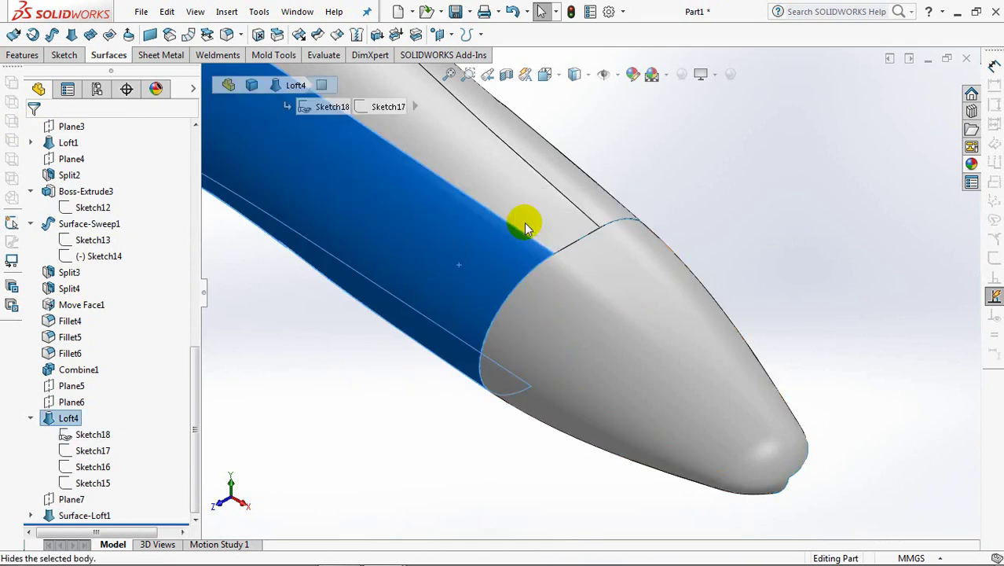
key("Tab")
mouse_move(571, 313)
middle_mouse_down()
mouse_move(597, 363)
mouse_move(677, 431)
mouse_move(578, 366)
mouse_move(634, 410)
middle_mouse_up()
Step: Edit Surface-Loft1 to enable Close loft, then start a Planar Surface
left_click(50, 515)
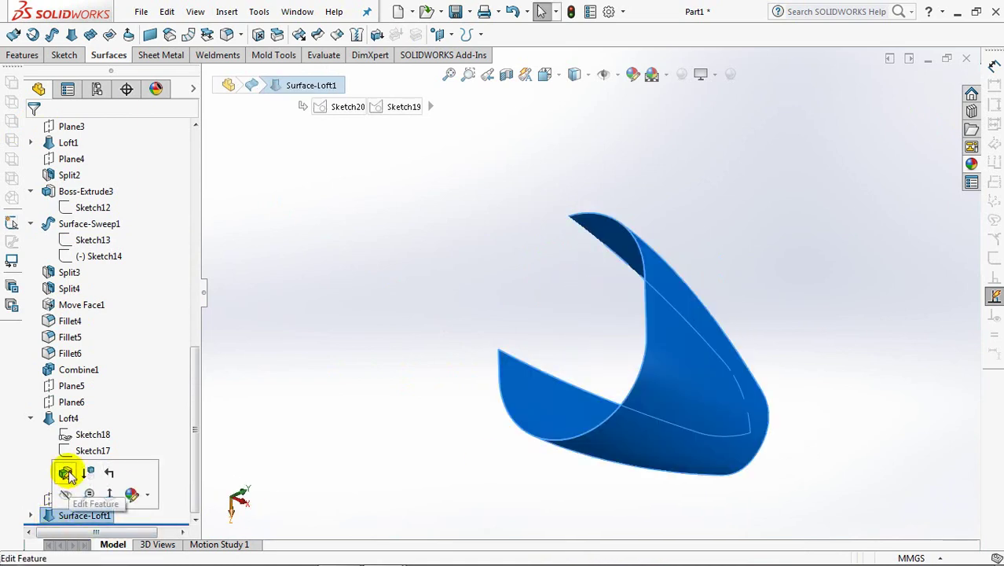
left_click(66, 473)
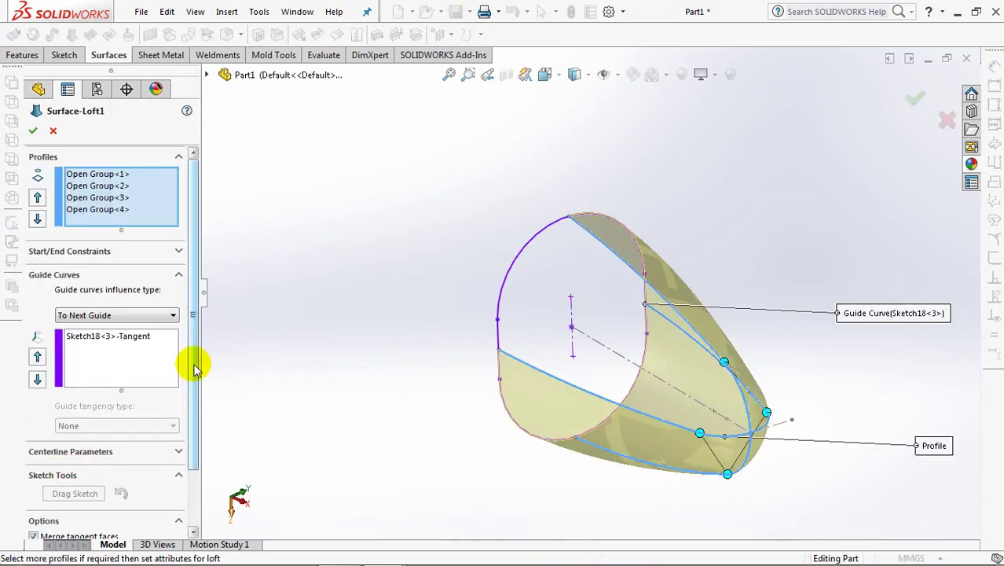
left_click_drag(196, 369, 197, 447)
left_click(33, 484)
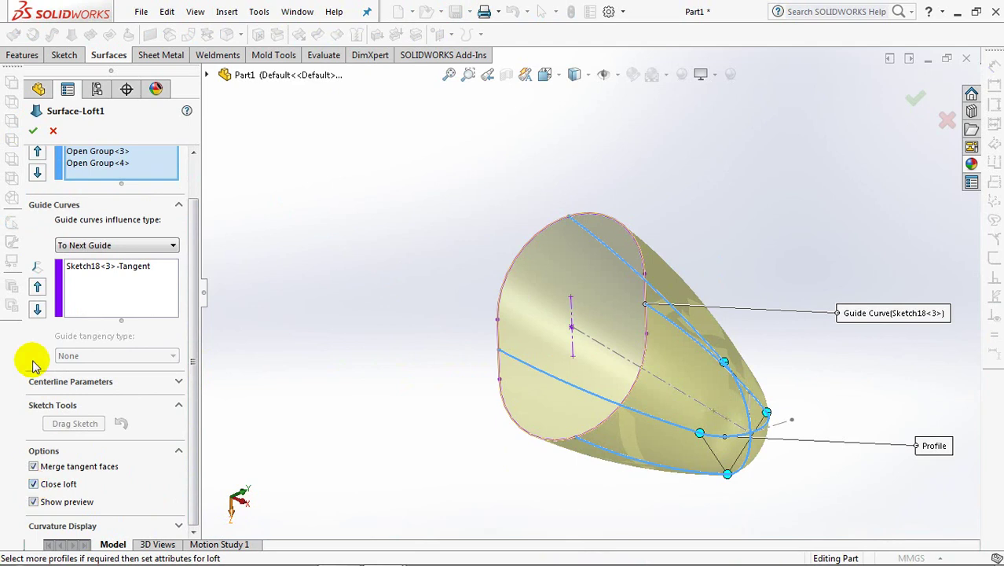
left_click(33, 130)
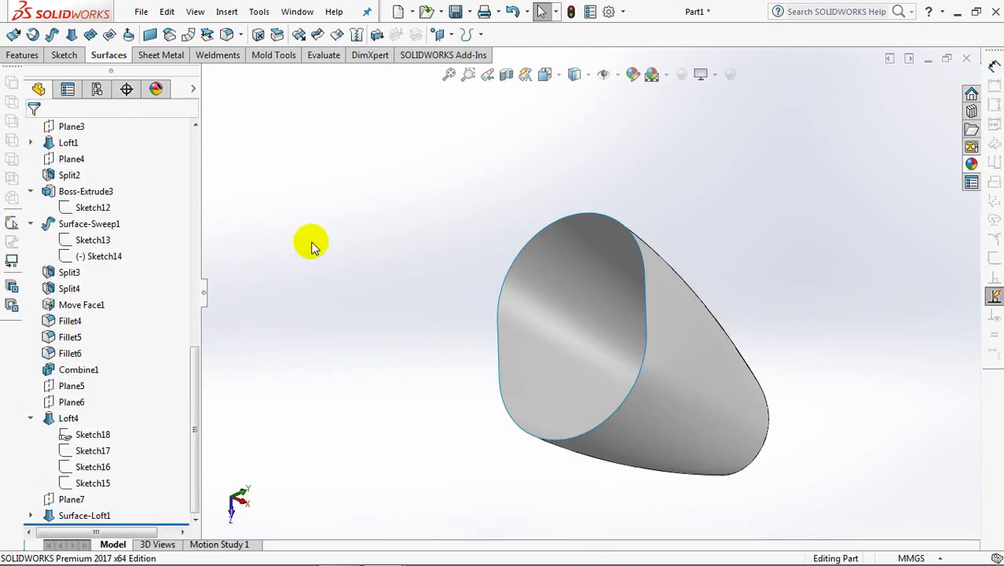
left_click(148, 36)
Step: Cap the open rim with a planar surface and knit it with the nose loft into a solid
left_click(532, 241)
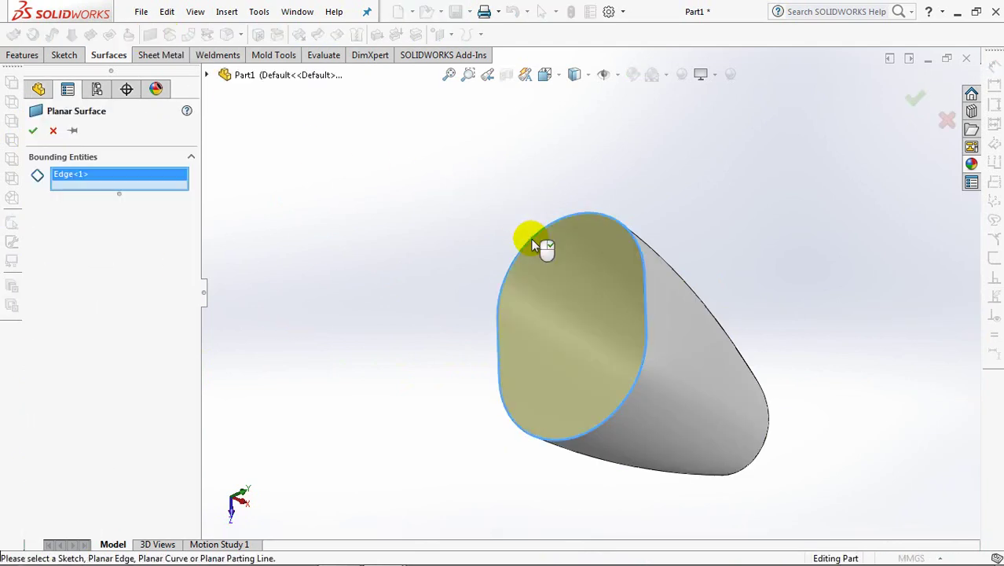
right_click(532, 241)
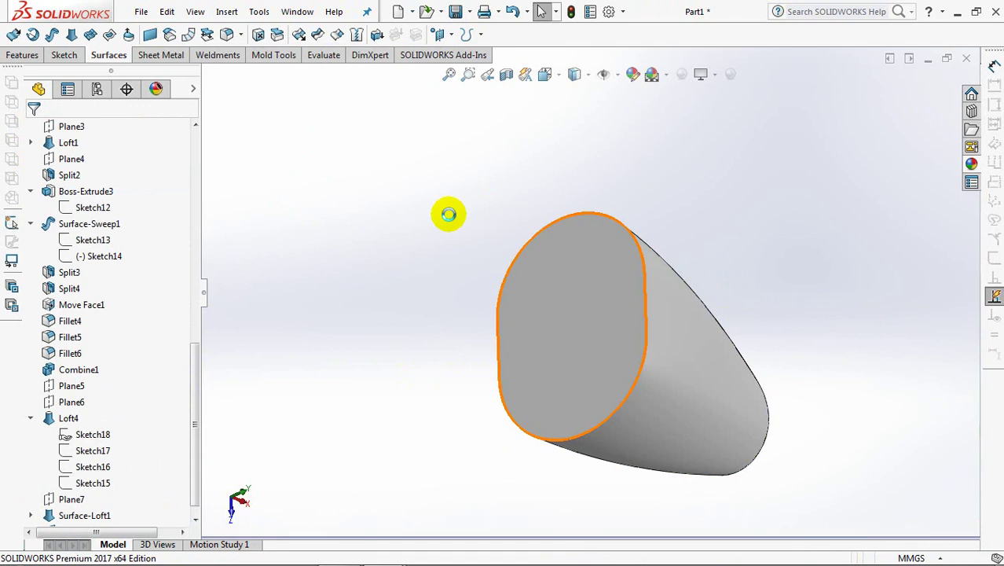
left_click(357, 36)
left_click(54, 206)
left_click(603, 401)
left_click(692, 408)
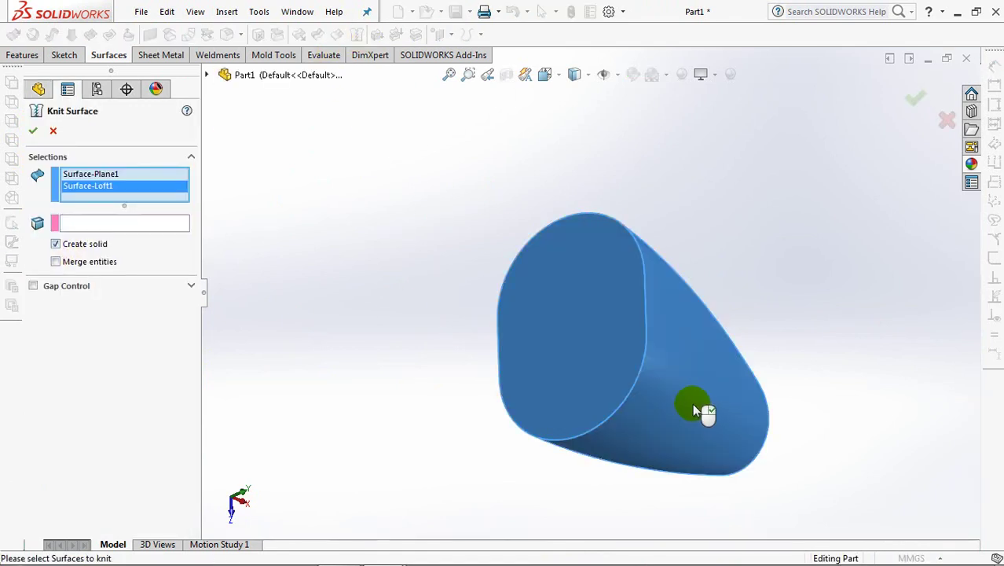
middle_click_drag(694, 408, 762, 209)
left_click(912, 100)
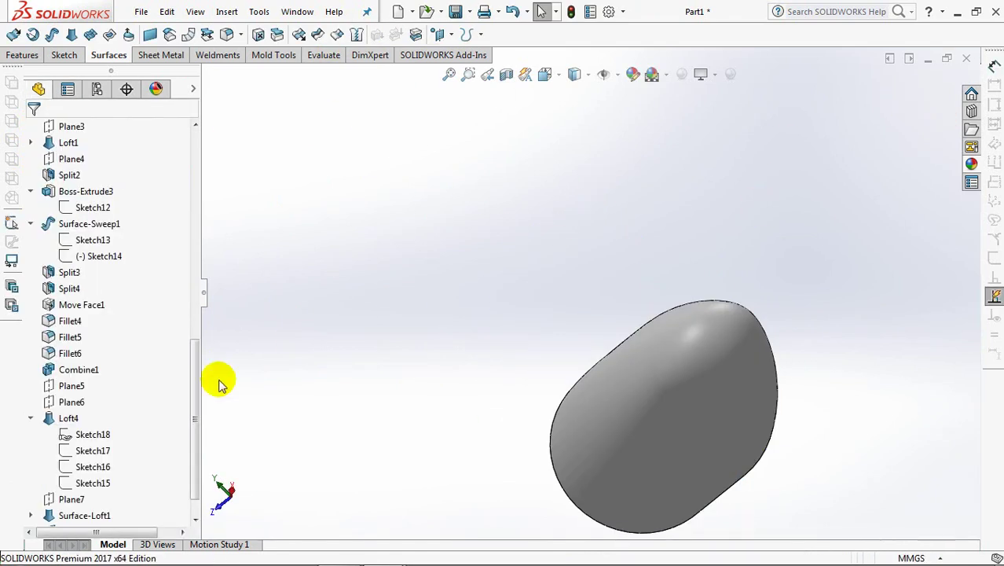
Step: Show the hidden Loft4 body again
left_click_drag(212, 380, 216, 199)
left_click(30, 208)
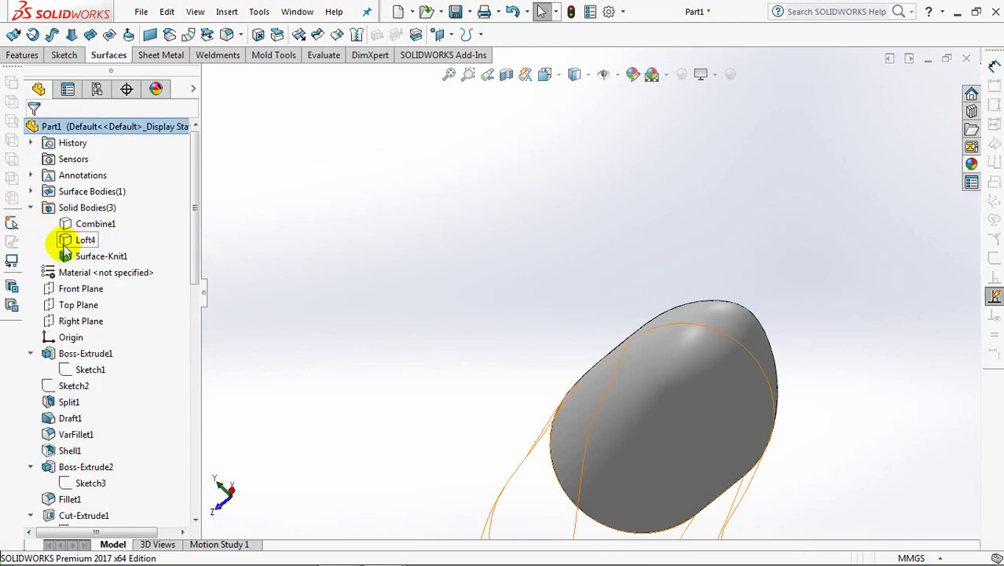
left_click(79, 241)
left_click(392, 245)
mouse_move(451, 239)
middle_mouse_down()
mouse_move(455, 313)
mouse_move(498, 399)
mouse_move(522, 404)
middle_mouse_up()
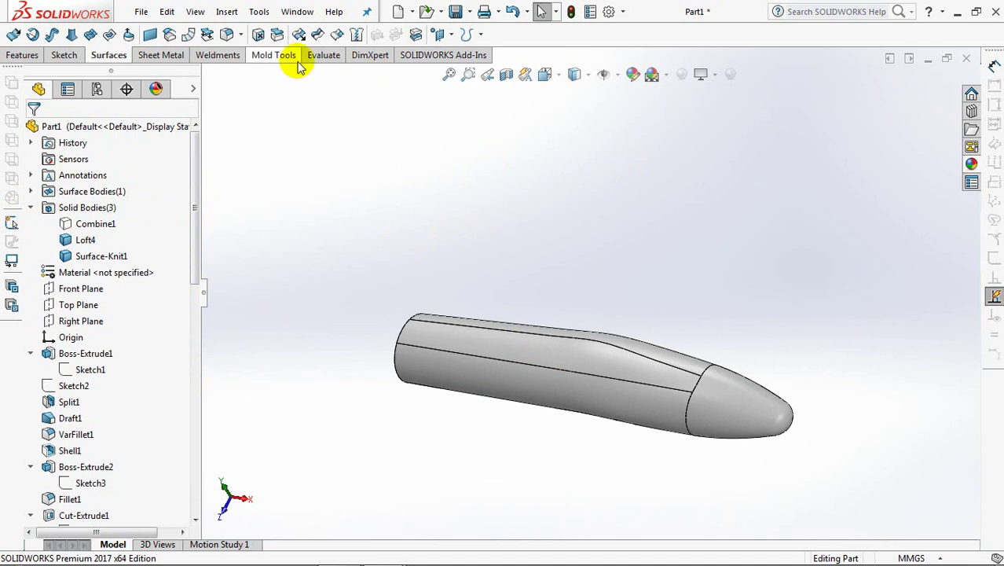
Step: Combine Loft4 and Surface-Knit1 into one body with Add
left_click(22, 55)
left_click(536, 34)
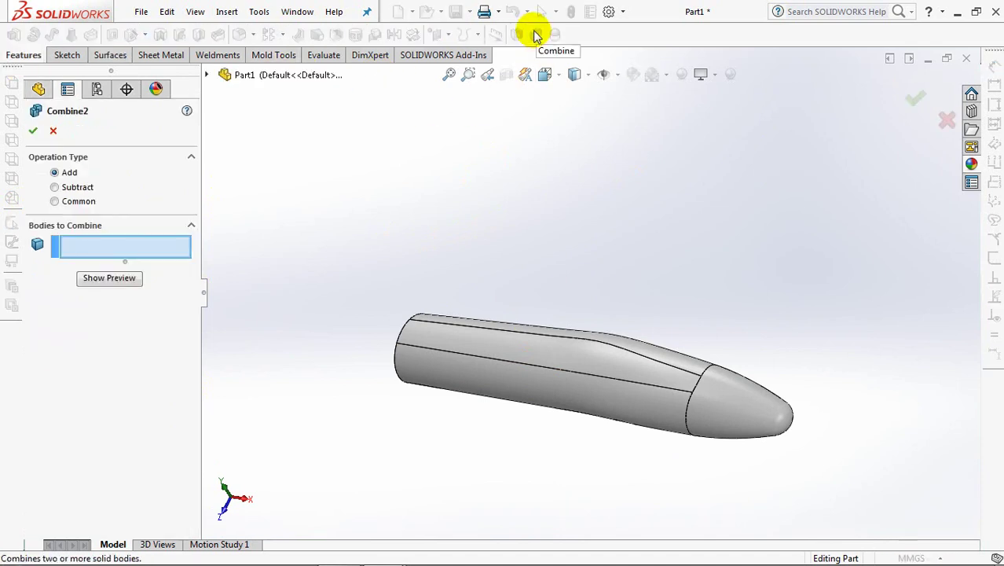
left_click(505, 336)
left_click(109, 290)
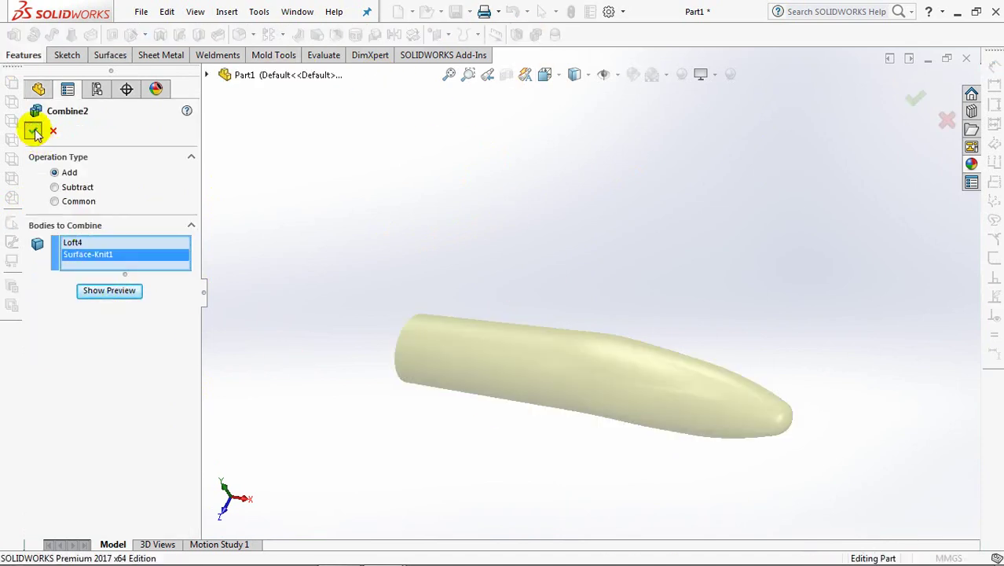
left_click(33, 132)
left_click_drag(199, 275, 213, 497)
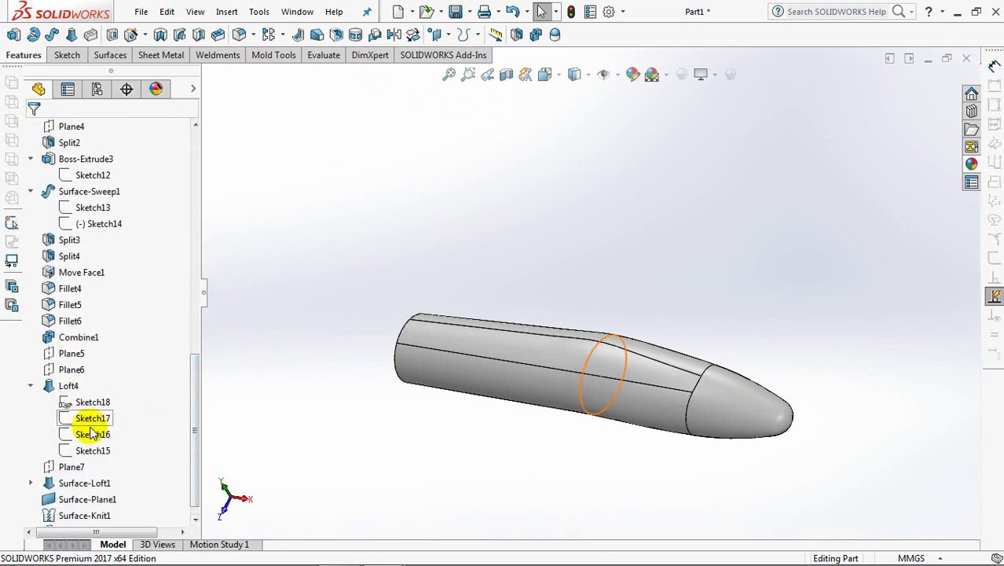
Step: Start a sketch on Plane7, viewed normal to it and zoomed on the handle tip
scroll(192, 499, "down", 1)
left_click(53, 452)
left_click(135, 433)
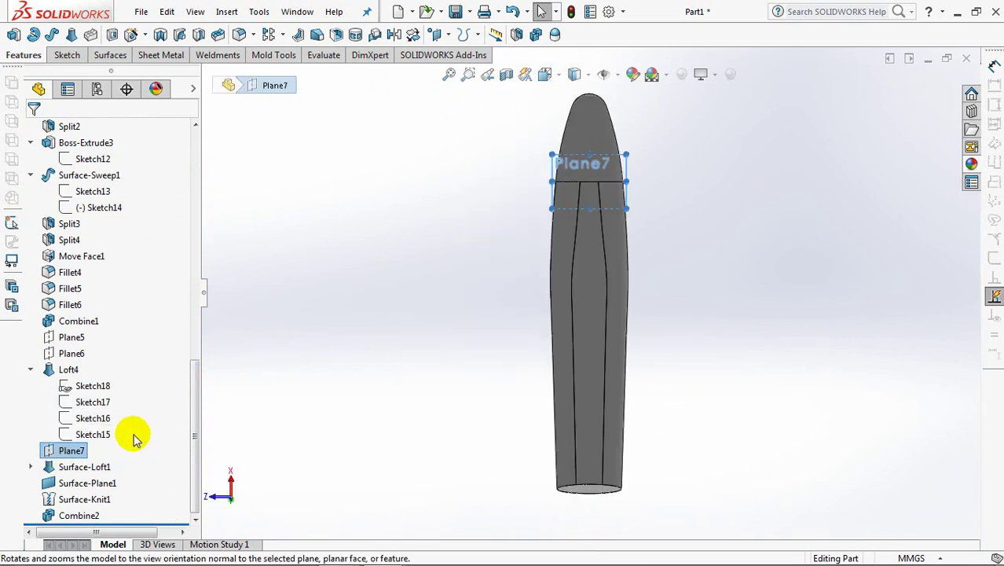
left_click(47, 450)
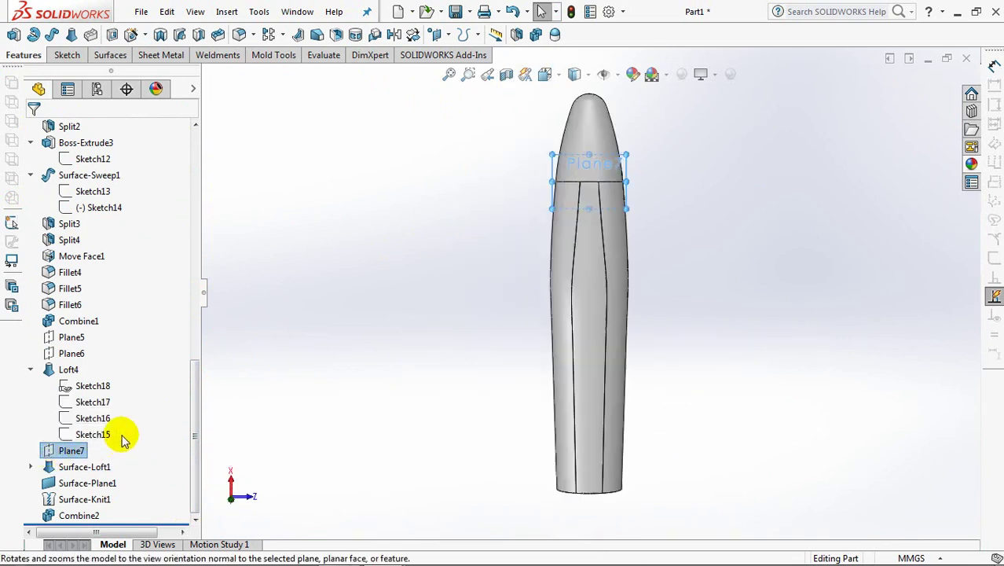
left_click(53, 454)
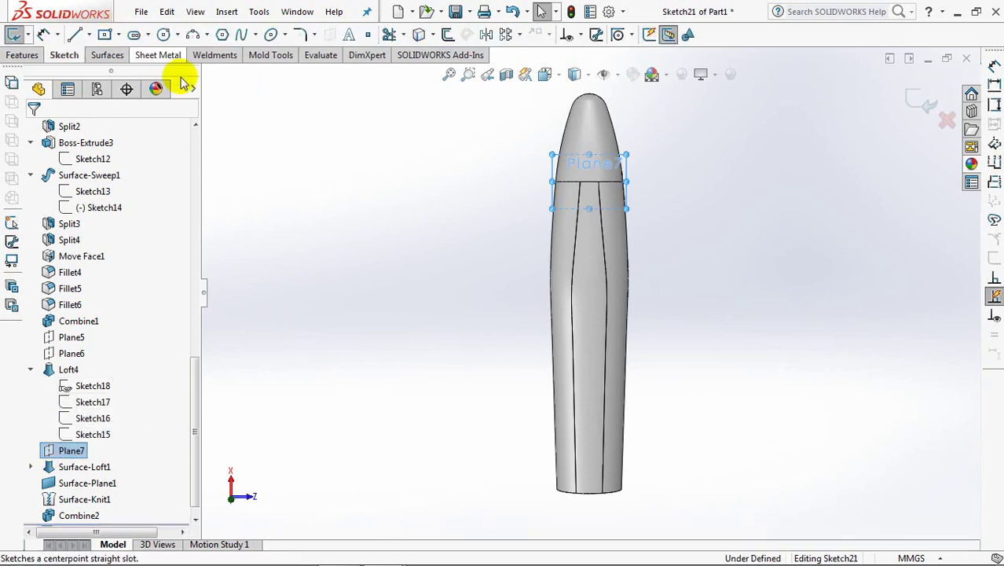
middle_click_drag(494, 202, 473, 399, "ctrl")
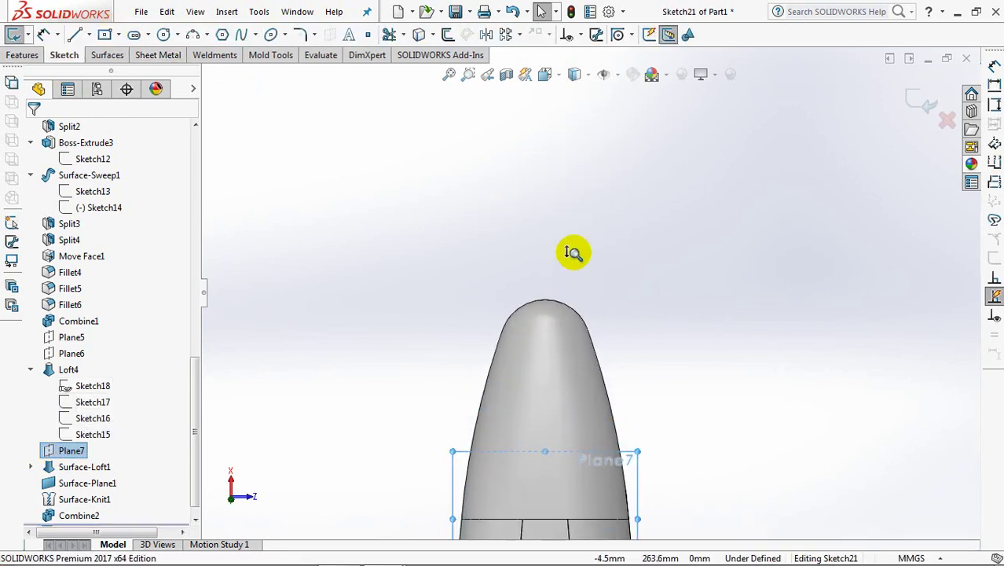
middle_click_drag(571, 317, 634, 242, "shift")
Step: Draw a vertical centerline from the handle tip down its axis
left_click(89, 35)
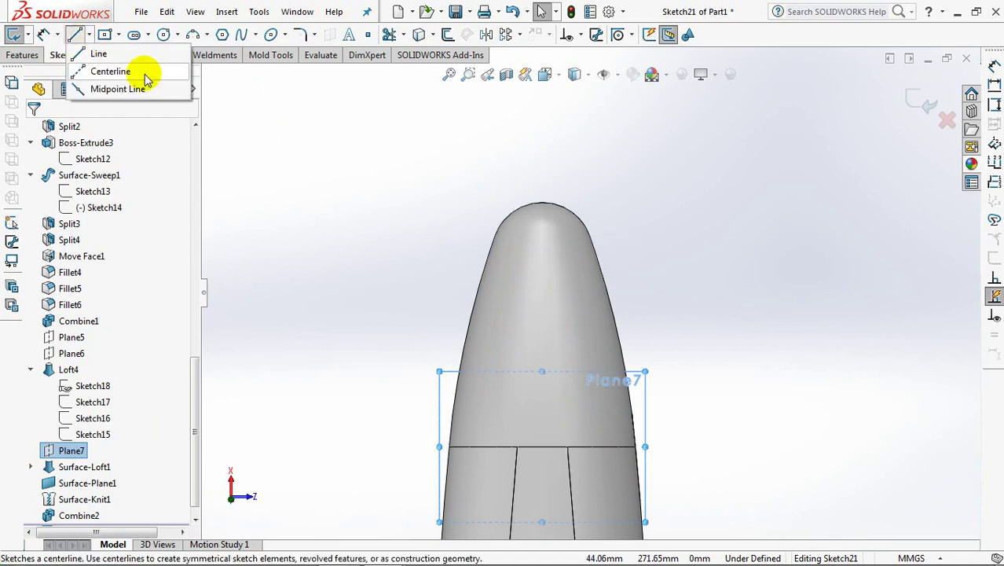
left_click(125, 69)
left_click(542, 203)
left_click(543, 446)
right_click(542, 446)
left_click(589, 404)
key("Escape")
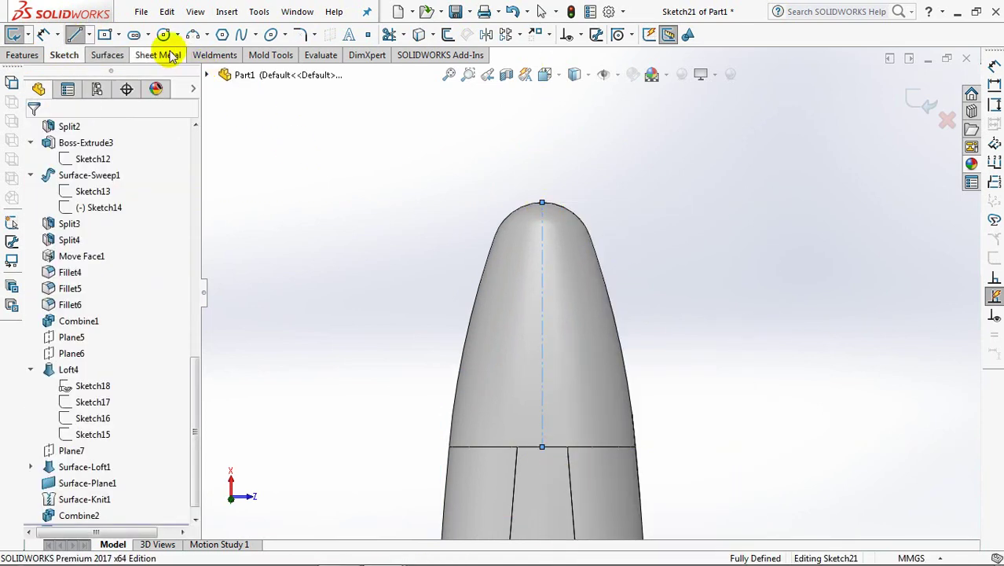
Step: Draw an ellipse centred on the centerline near the tip
left_click(272, 36)
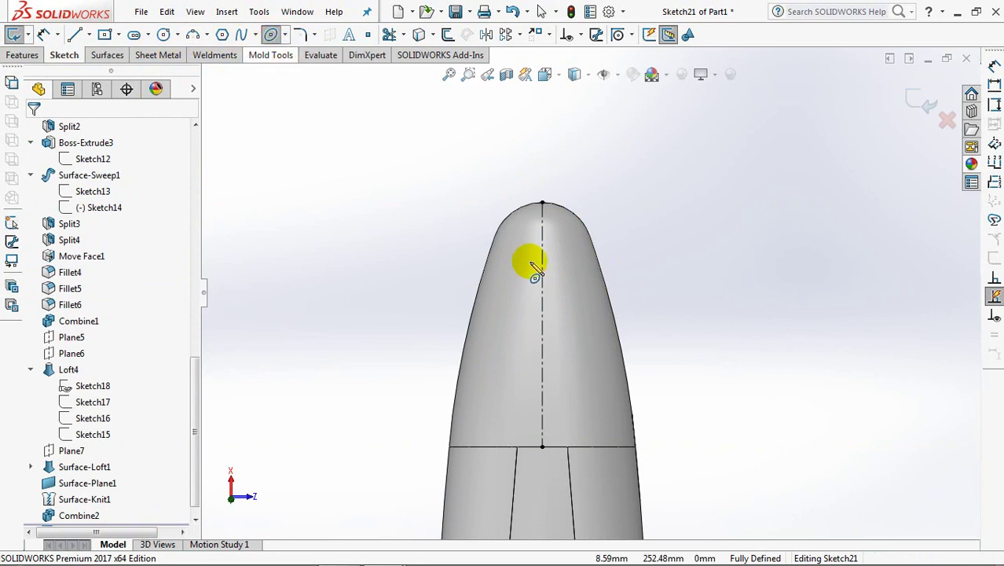
left_click(542, 323)
left_click(548, 260)
left_click(586, 302)
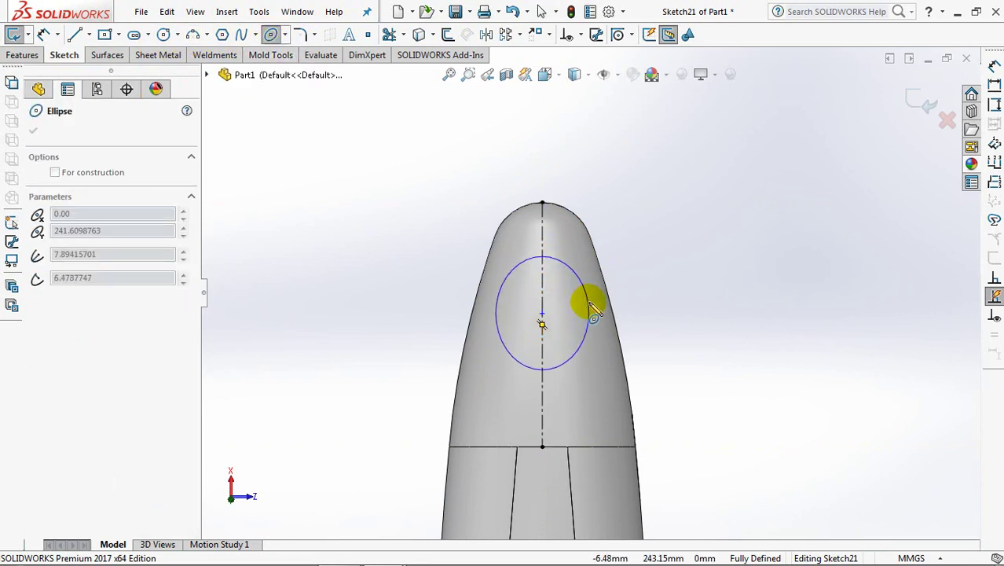
key("Escape")
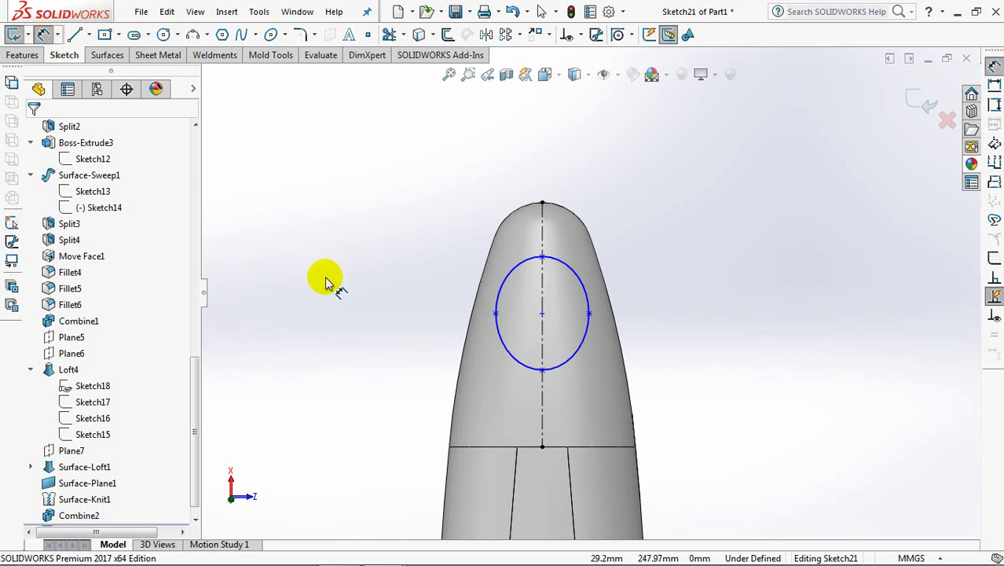
Step: Dimension the ellipse 10 mm tall and 8 mm wide
left_click(543, 369)
left_click(543, 257)
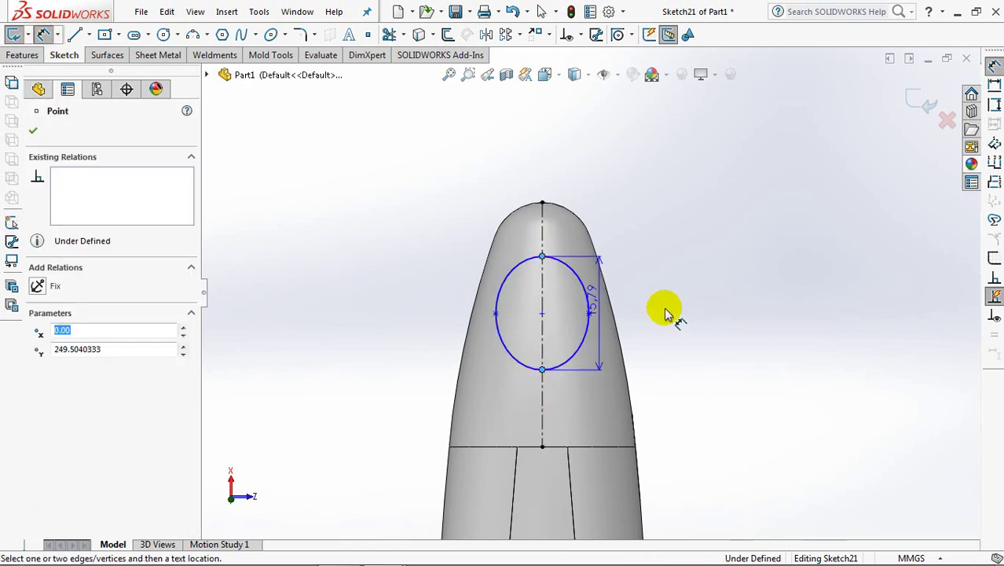
left_click(667, 309)
type("10")
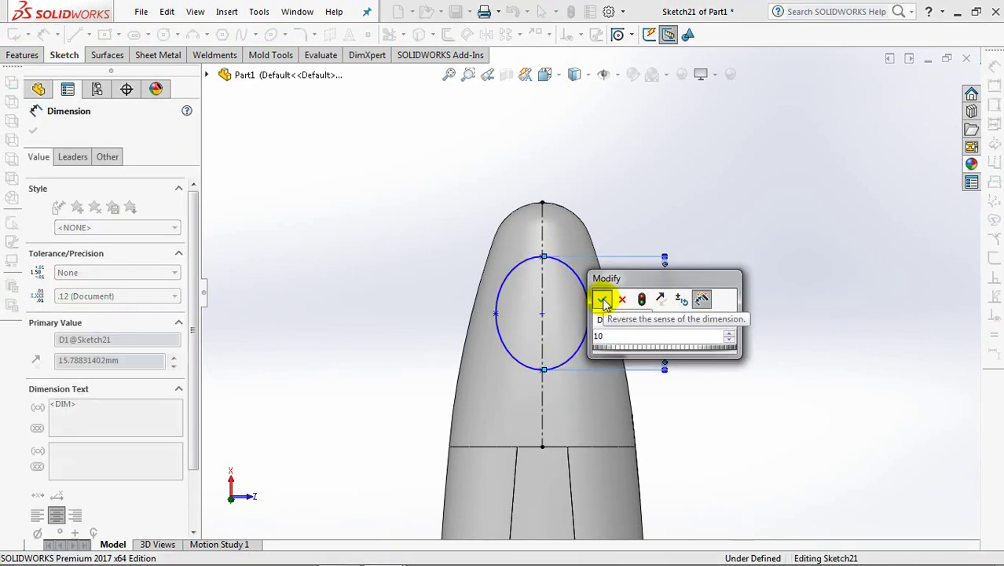
left_click(602, 299)
left_click(512, 315)
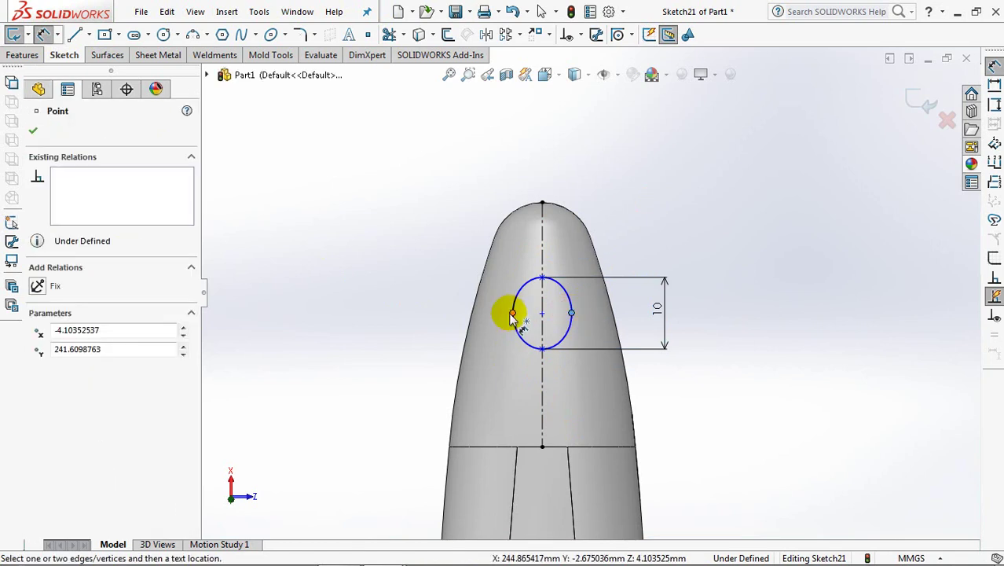
left_click(572, 313)
left_click(544, 170)
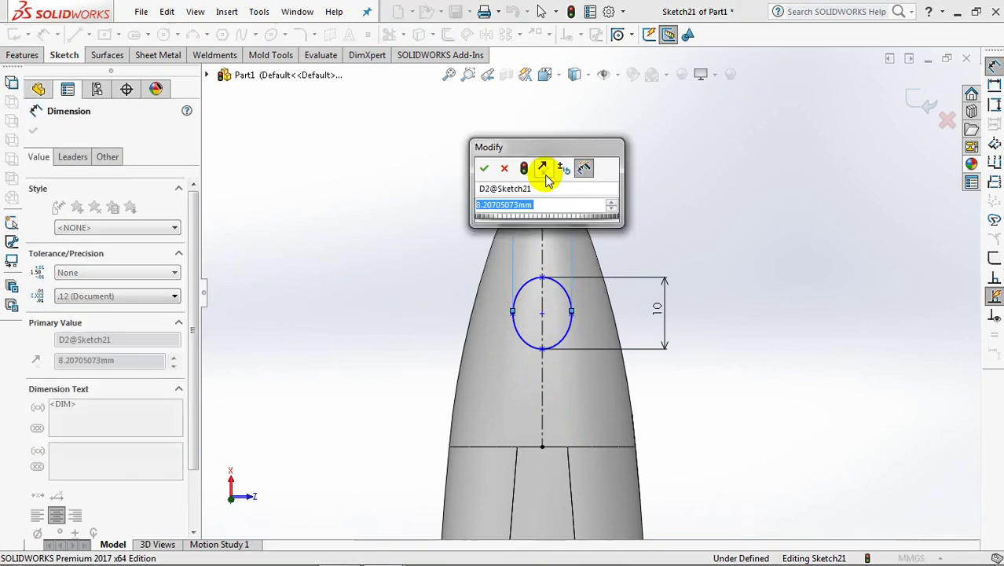
type("8")
key("Return")
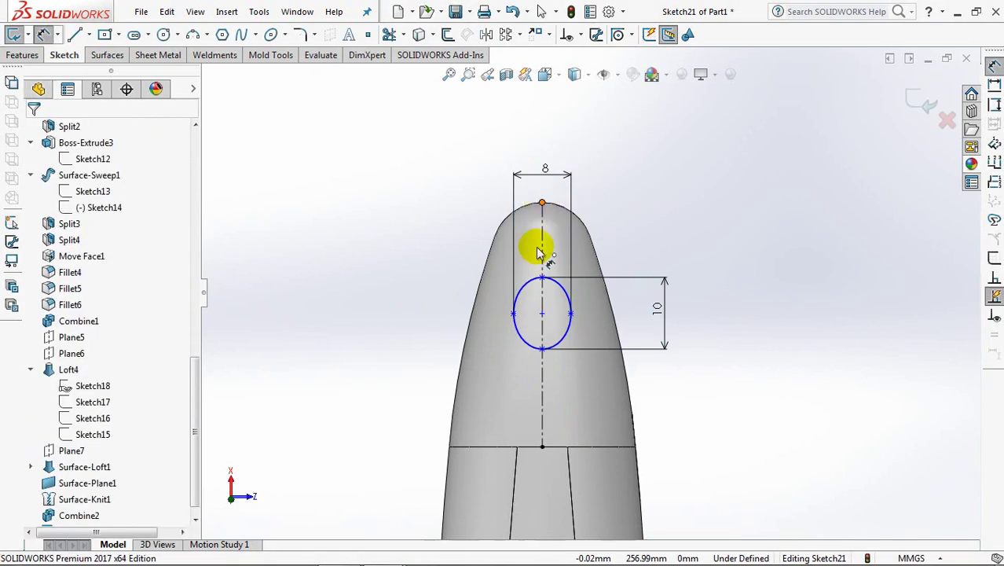
Step: Place the ellipse top 7 mm below the tip and begin an Extruded Cut from it
left_click(542, 278)
left_click(657, 247)
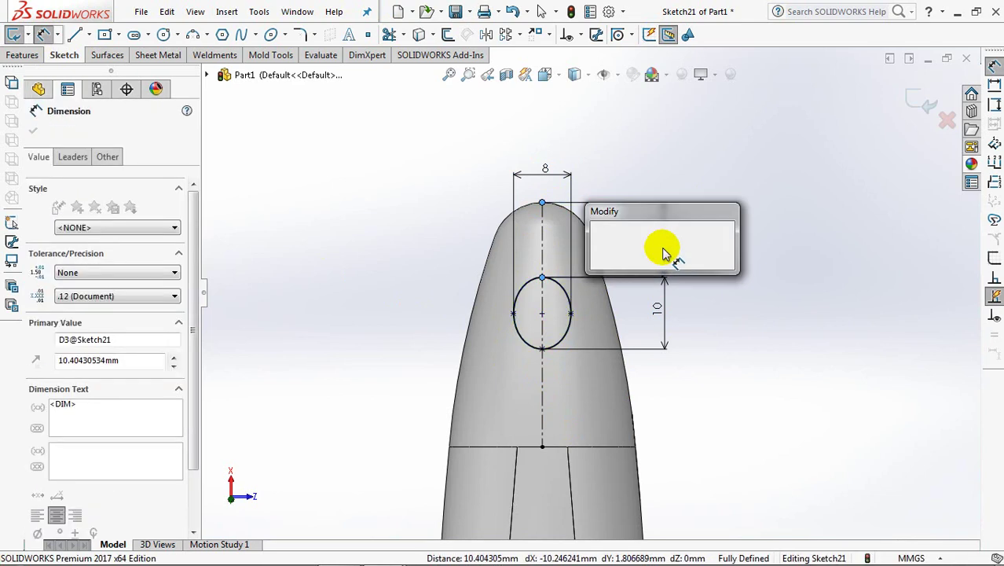
type("7")
left_click(600, 239)
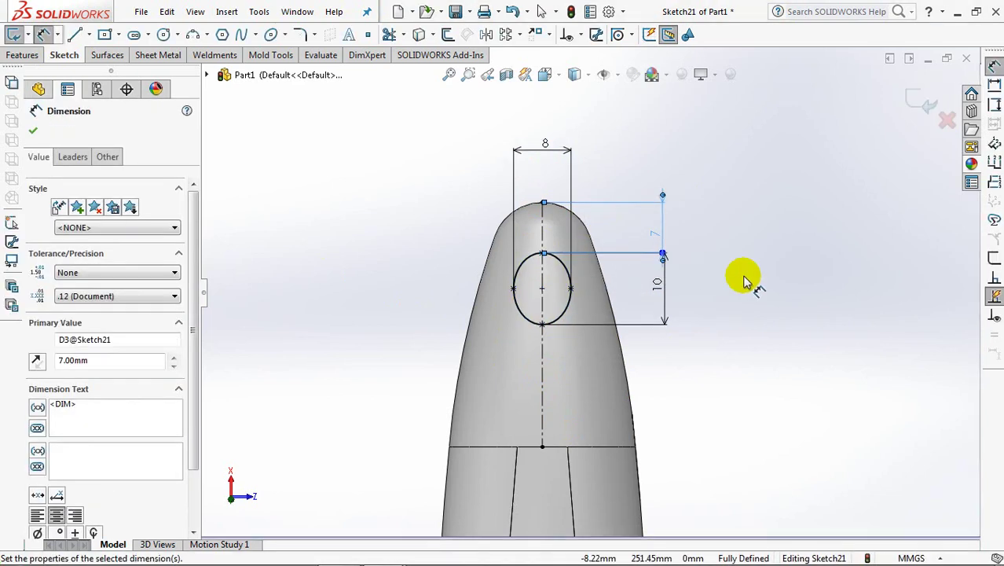
left_click(925, 122)
left_click(920, 104)
mouse_move(858, 170)
middle_mouse_down()
mouse_move(722, 273)
mouse_move(652, 213)
mouse_move(309, 269)
middle_mouse_up()
Step: Give the cut a 15° outward draft and extend it in a second direction
left_click(118, 220)
left_click(79, 228)
left_click(37, 290)
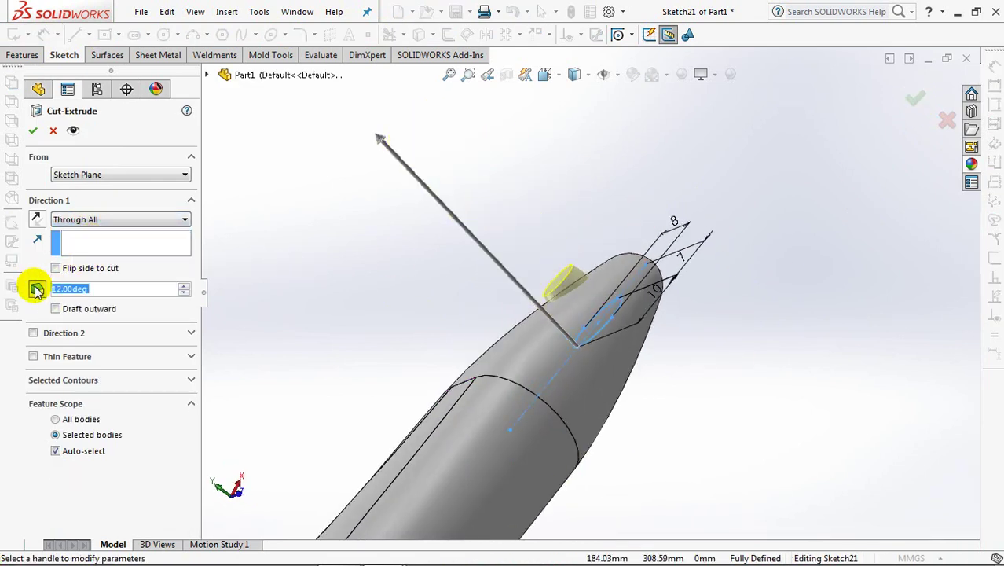
type("15")
left_click(122, 303)
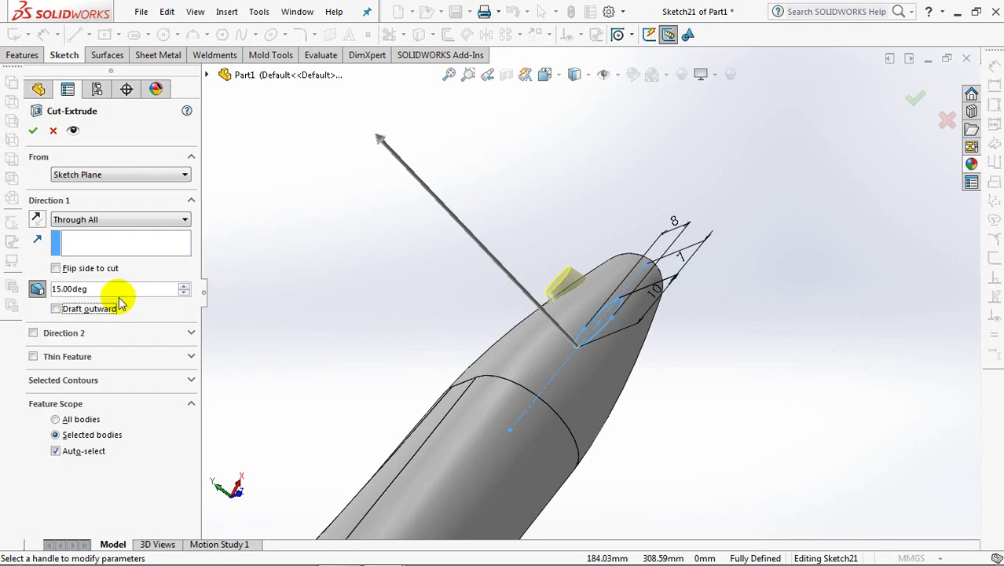
left_click(56, 309)
left_click(33, 333)
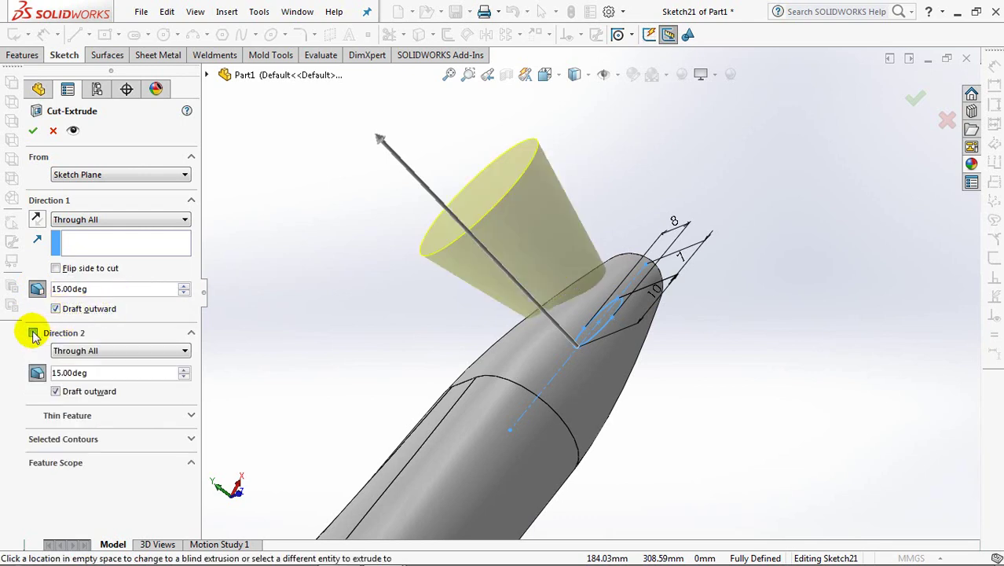
middle_click_drag(303, 365, 309, 419)
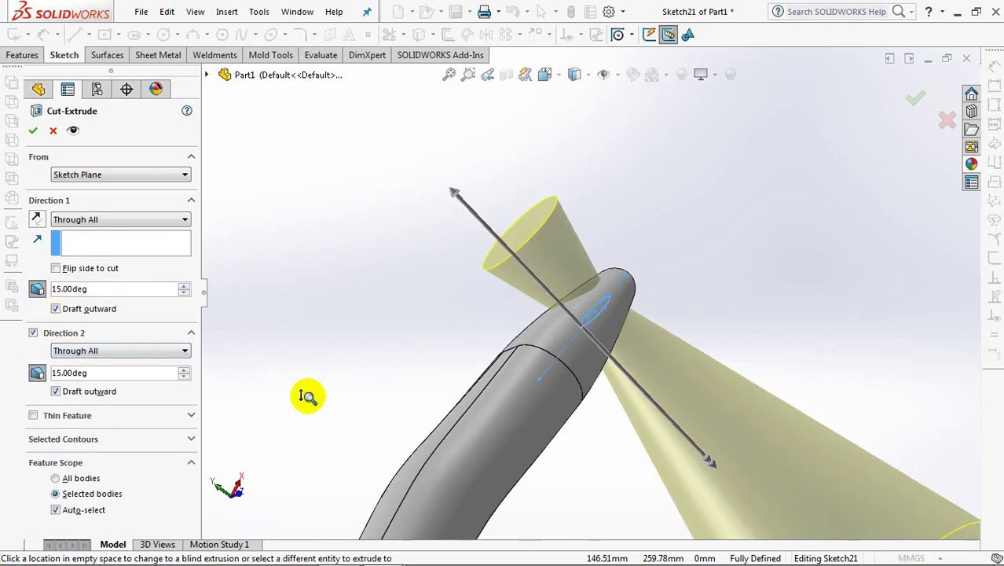
Step: Set both cut directions to Up To Next and confirm the hanging hole
left_click(79, 351)
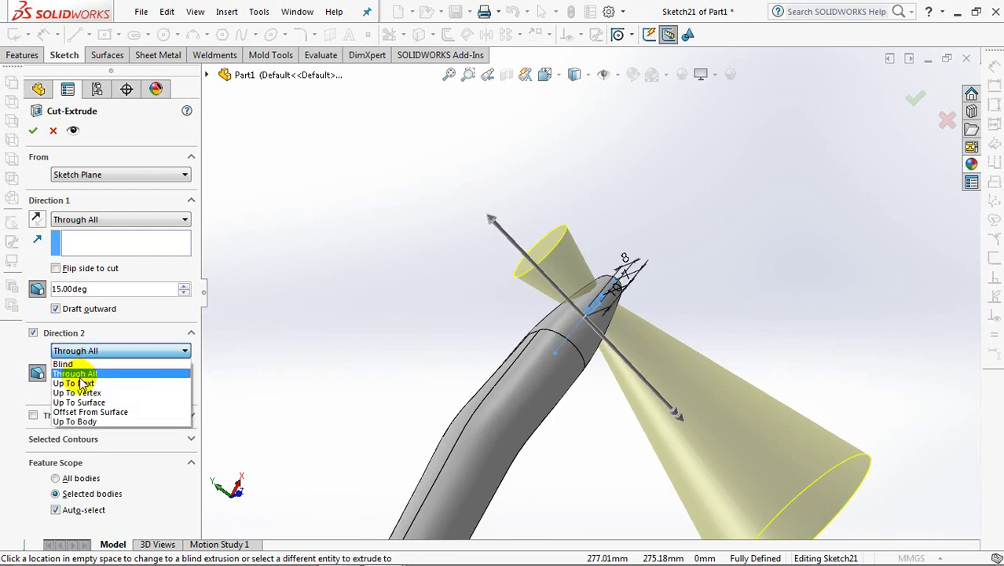
left_click(78, 383)
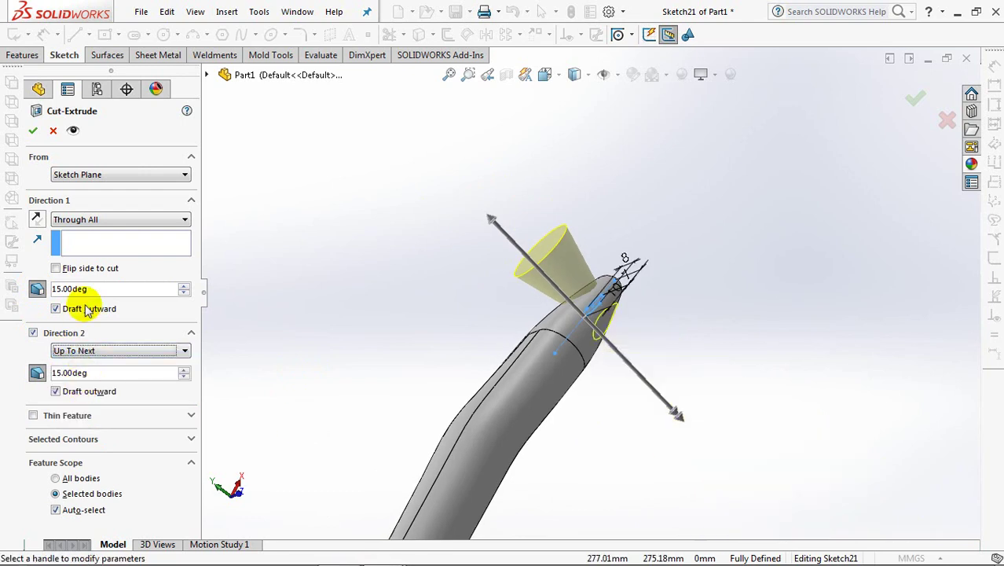
left_click(79, 223)
left_click(70, 263)
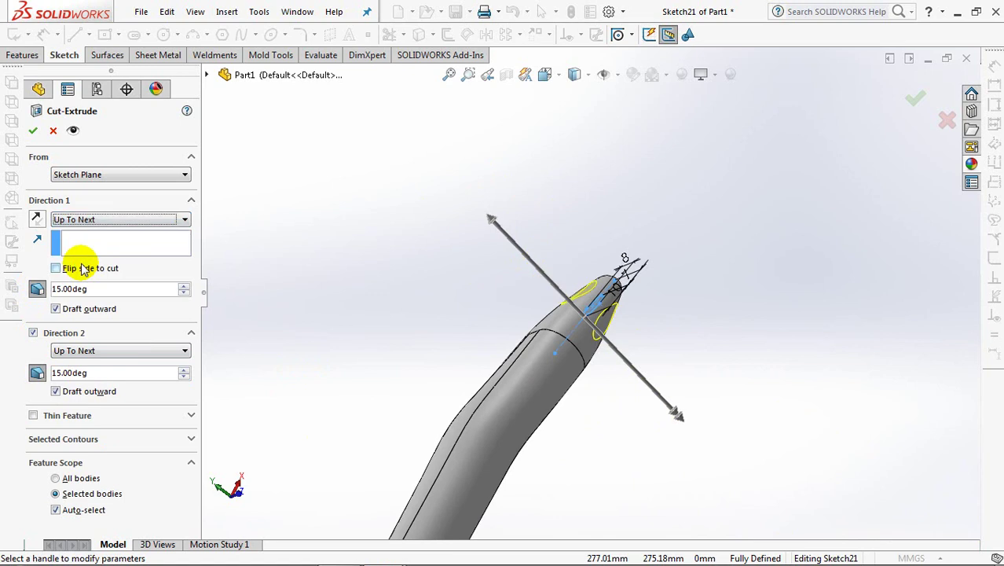
mouse_move(370, 292)
middle_mouse_down()
mouse_move(336, 407)
mouse_move(341, 460)
mouse_move(375, 445)
middle_mouse_up()
scroll(735, 293, "down", 4)
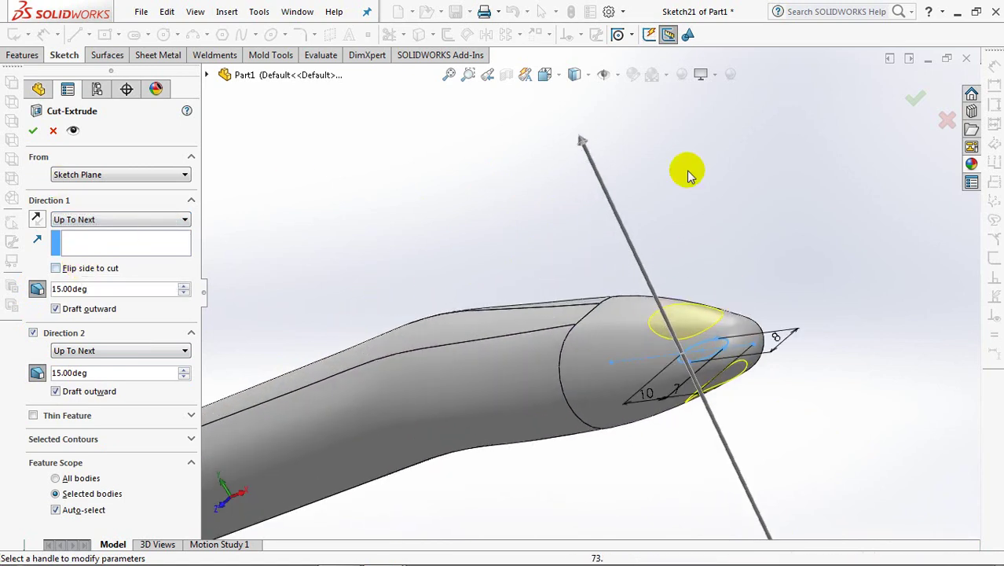
left_click(916, 102)
mouse_move(820, 215)
middle_mouse_down()
mouse_move(812, 255)
mouse_move(825, 351)
mouse_move(829, 293)
middle_mouse_up()
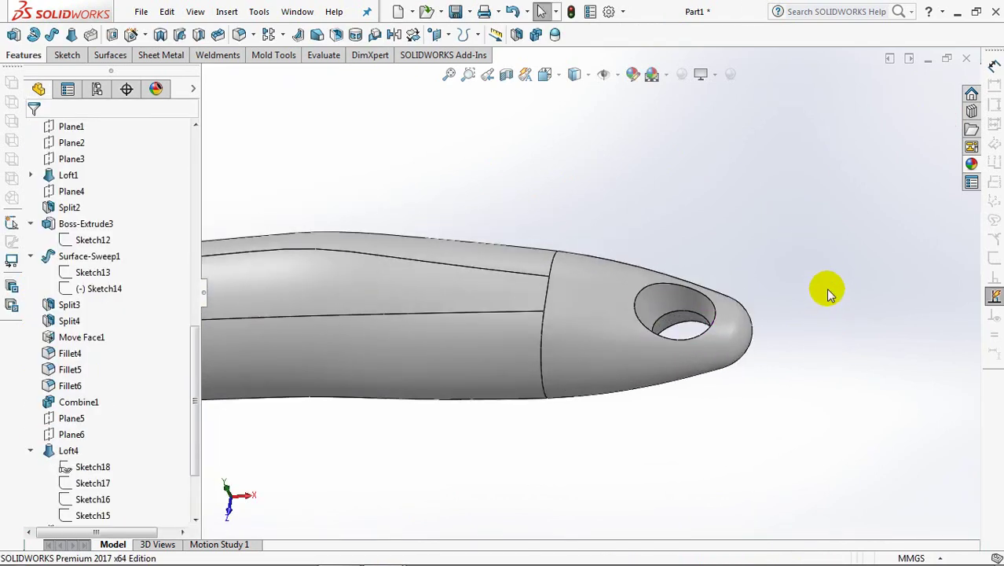
Step: Fillet both rims of the hanging hole with a 0.8 mm radius
left_click(239, 35)
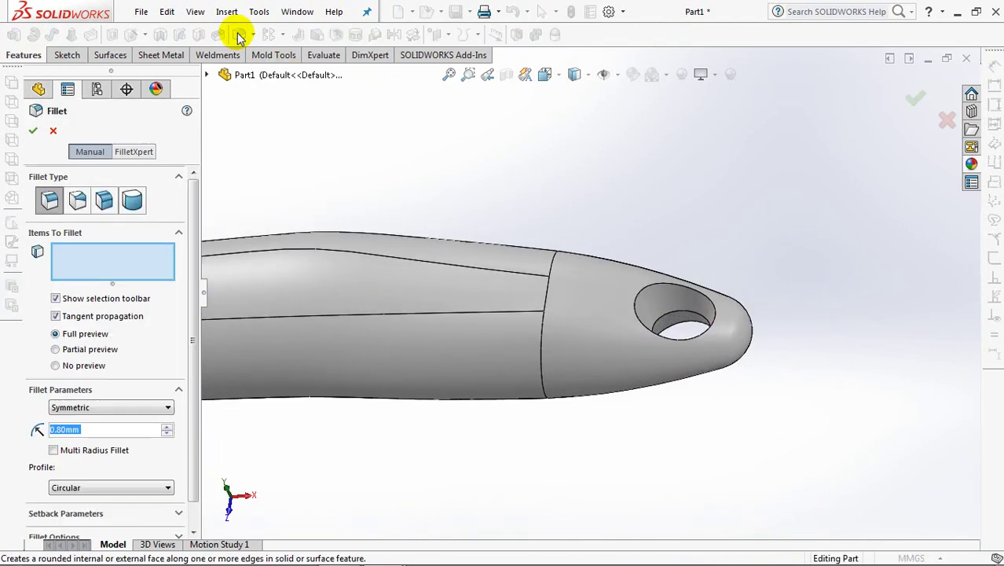
left_click(642, 298)
mouse_move(642, 299)
middle_mouse_down()
mouse_move(609, 242)
mouse_move(719, 387)
middle_mouse_up()
left_click(719, 408)
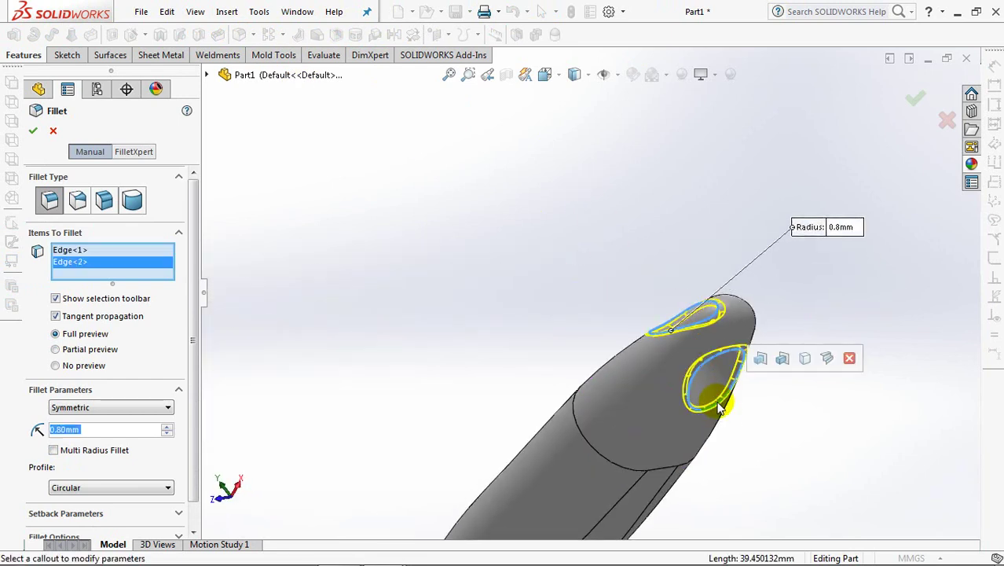
left_click(911, 99)
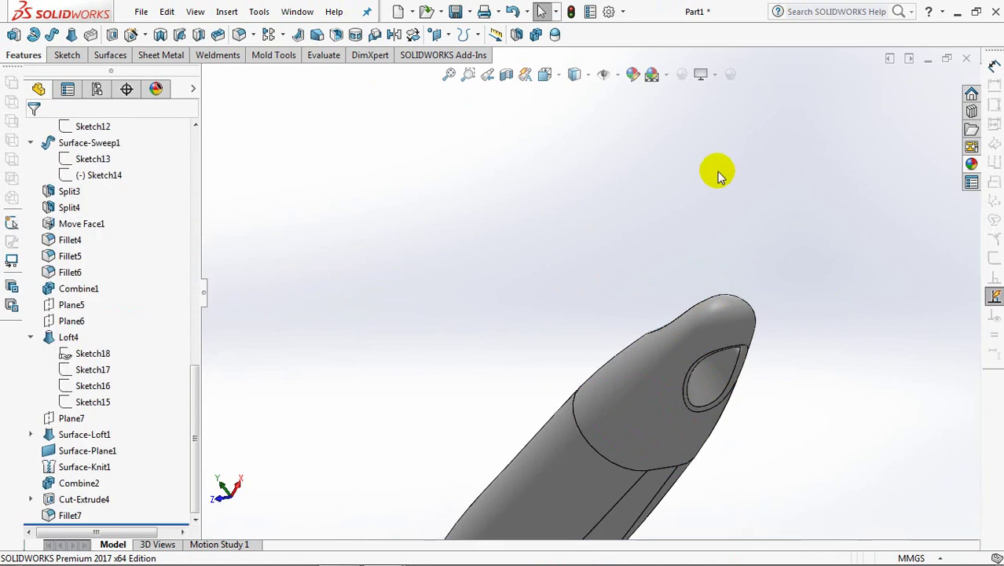
Step: Zoom and orbit to bring the whole handle and its flat end into view
scroll(717, 174, "up", 3)
mouse_move(728, 243)
middle_mouse_down()
mouse_move(746, 400)
mouse_move(825, 337)
mouse_move(216, 398)
mouse_move(452, 346)
middle_mouse_up()
left_click_drag(196, 440, 196, 182)
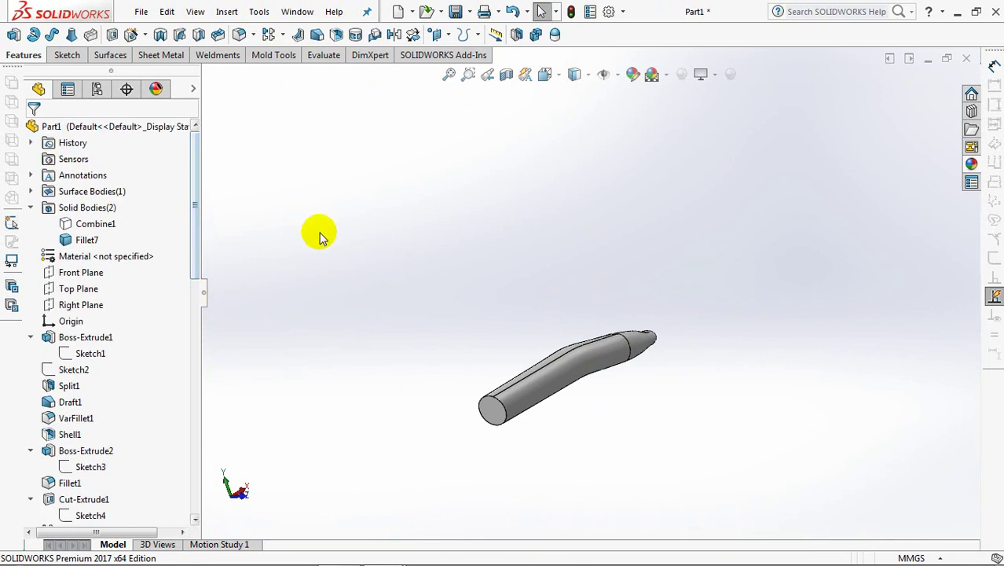
scroll(449, 472, "down", 2)
middle_click_drag(448, 377, 466, 274, "ctrl")
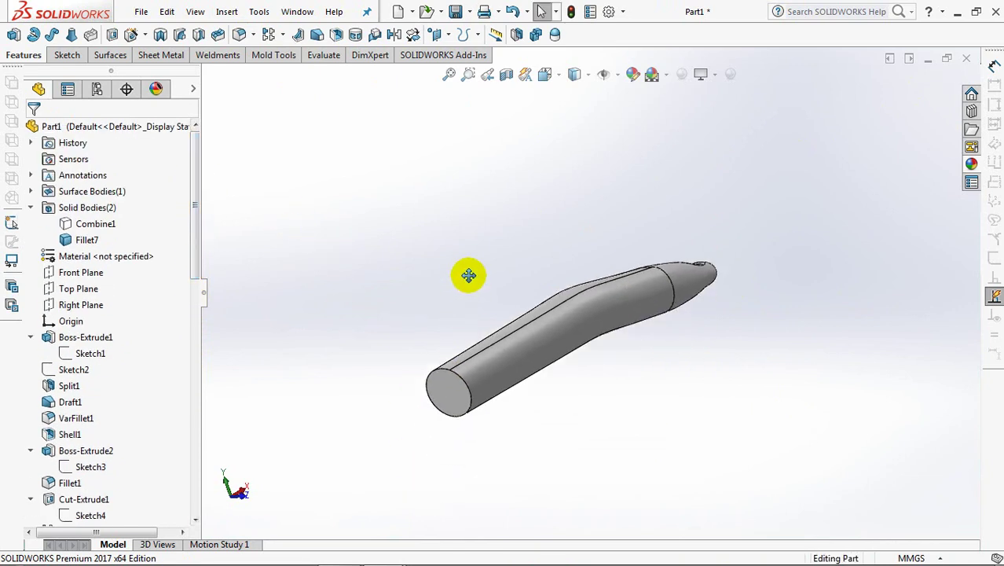
Step: Sketch on the handle's flat end and convert the stub's end-face circle into it
left_click(110, 35)
left_click(448, 385)
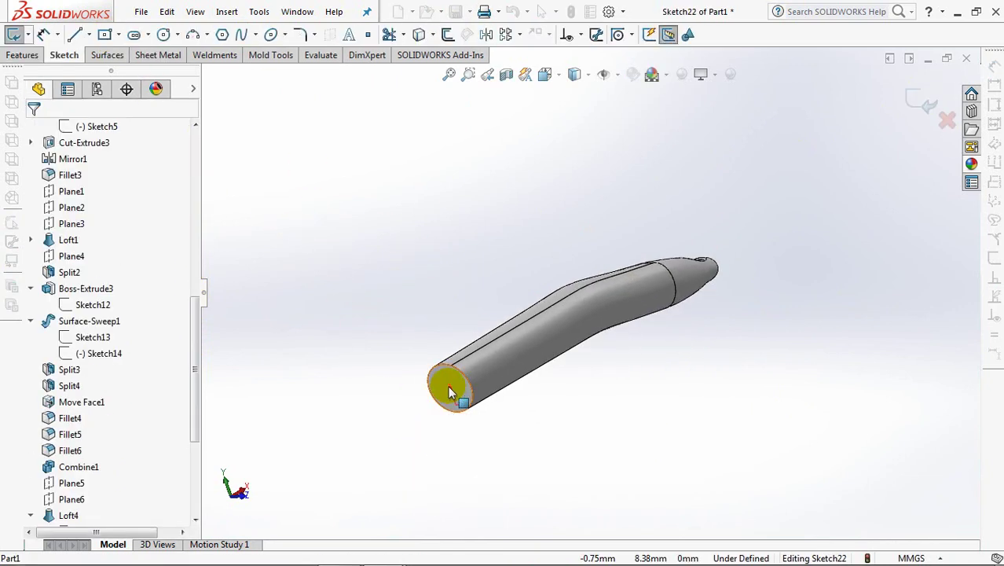
left_click_drag(195, 340, 195, 202)
scroll(196, 203, "up", 1)
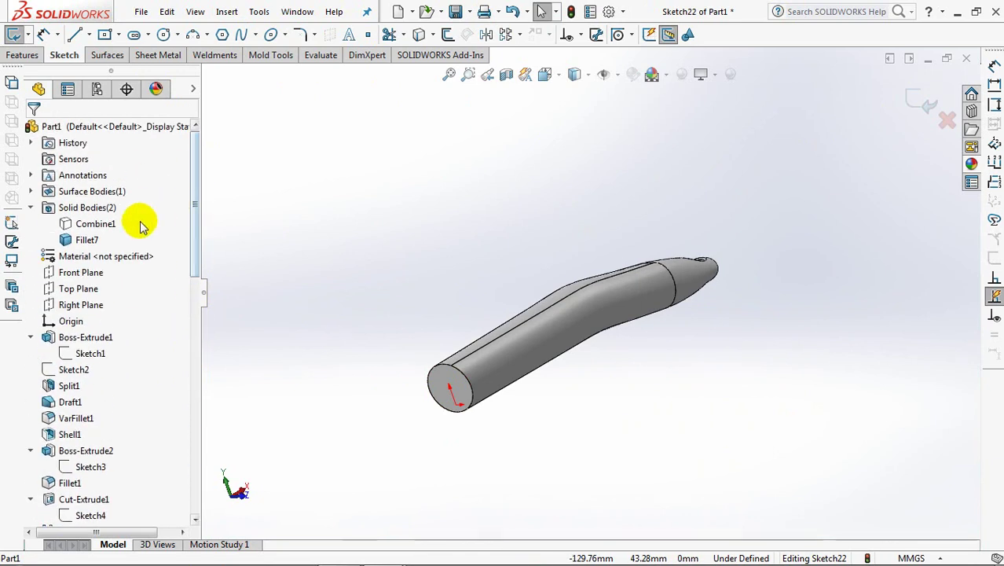
left_click(93, 228)
left_click(98, 204)
left_click(88, 239)
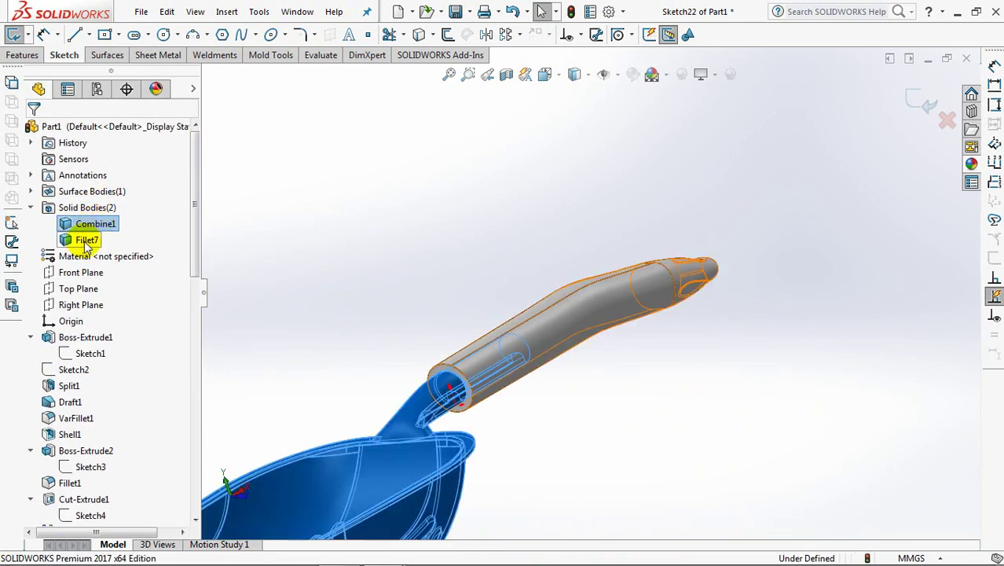
left_click(99, 221)
mouse_move(385, 312)
middle_mouse_down()
mouse_move(303, 337)
mouse_move(279, 360)
middle_mouse_up()
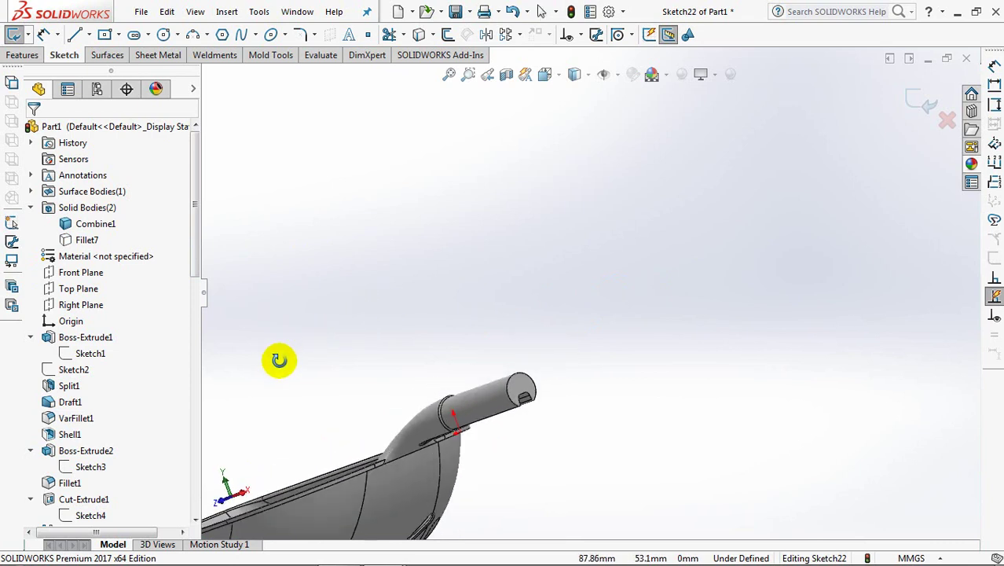
left_click(509, 382)
left_click(419, 34)
Step: Start an Extruded Cut from the circle, showing the handle body and hiding the bowl
mouse_move(519, 222)
middle_mouse_down()
mouse_move(597, 216)
mouse_move(735, 240)
middle_mouse_up()
left_click(921, 103)
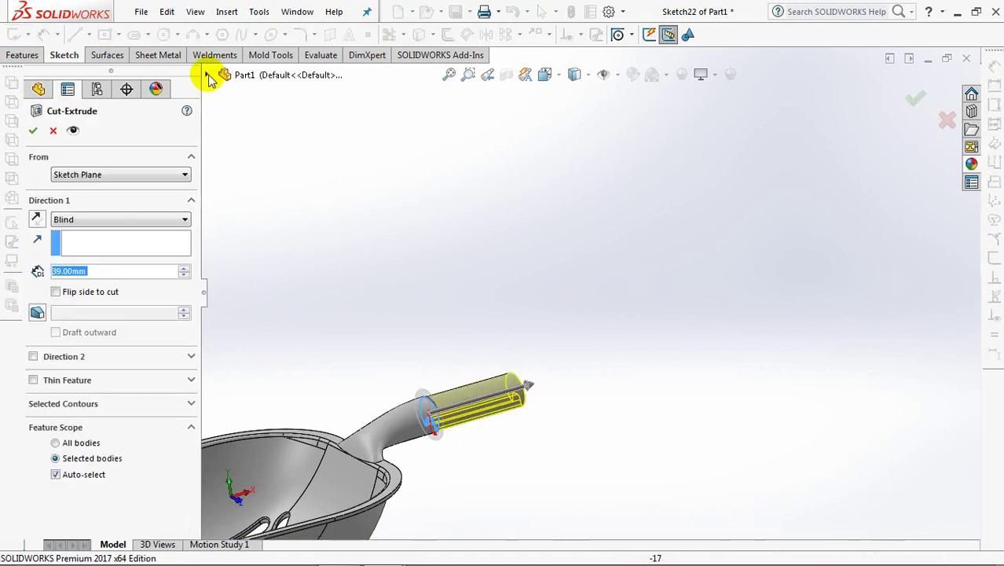
left_click(208, 75)
left_click(271, 189)
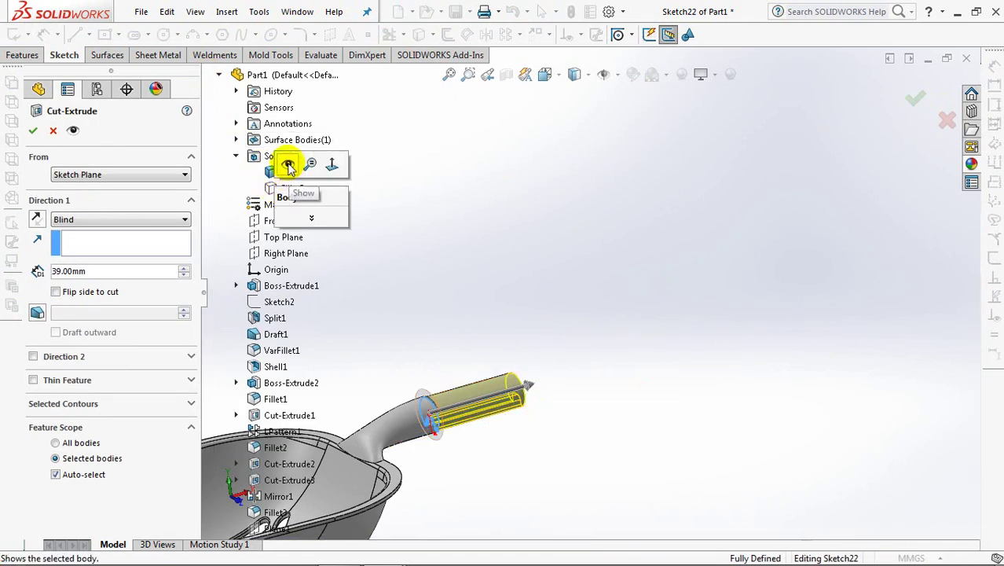
left_click(289, 167)
left_click(208, 75)
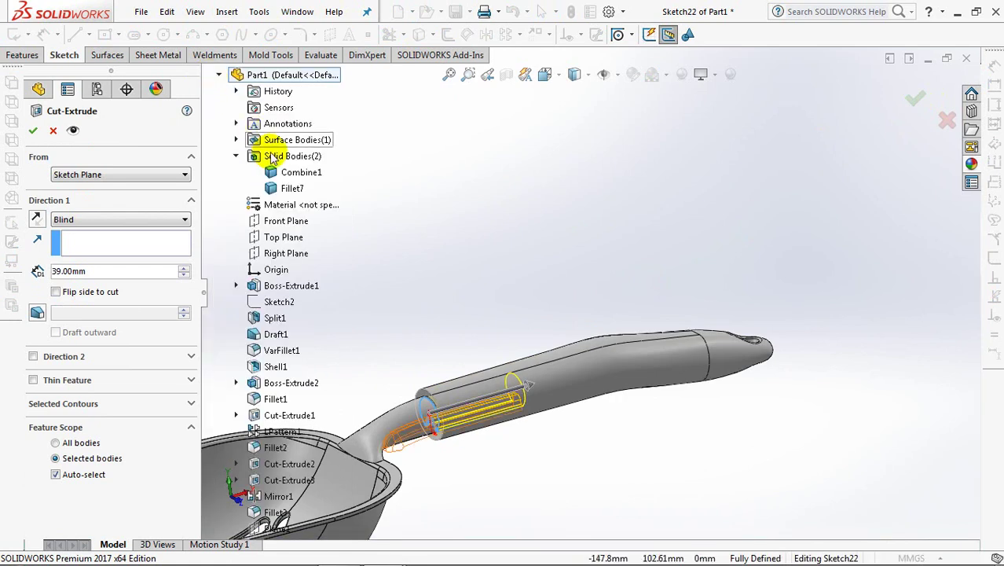
left_click(279, 168)
left_click(286, 147)
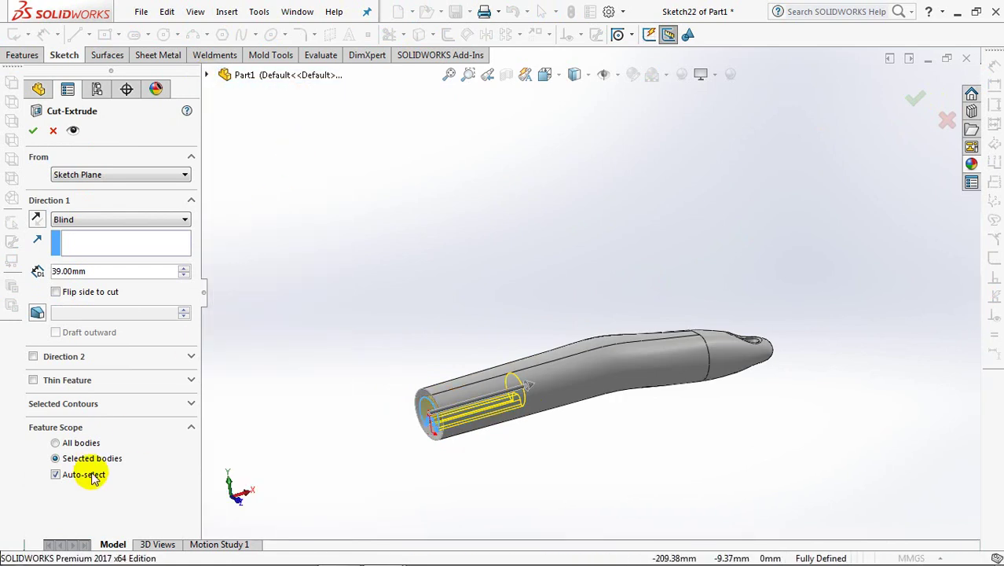
Step: Cut the bore 45 mm deep, Blind, only into the Fillet7 handle body
left_click(55, 474)
left_click(570, 376)
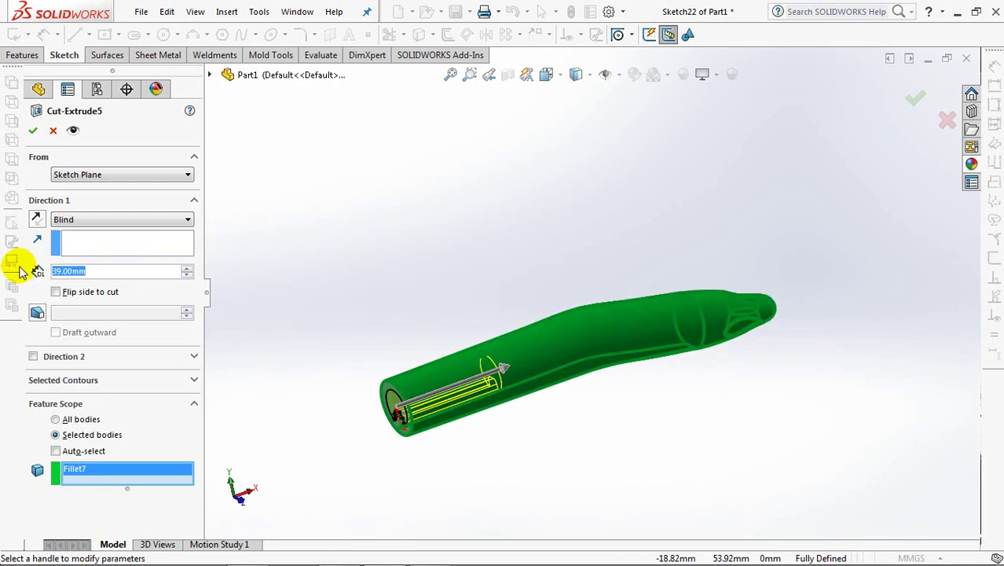
type("45")
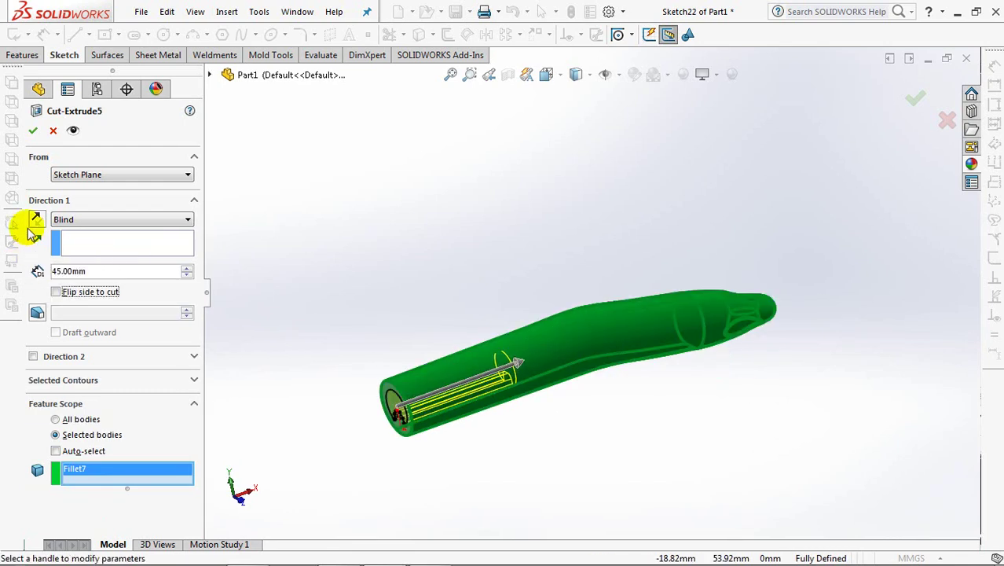
left_click(29, 129)
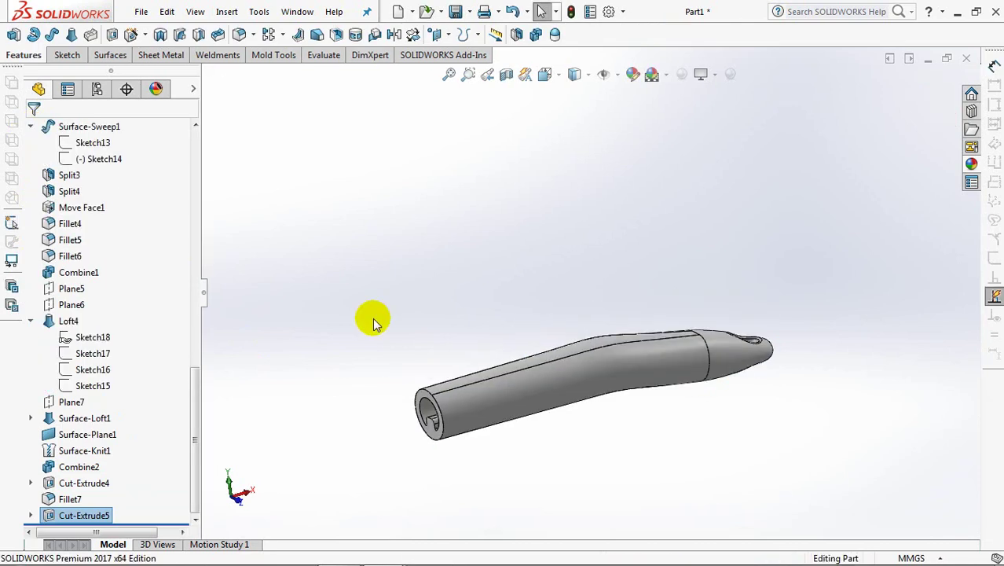
Step: Show the bowl body again and view the whole scoop in isometric
left_click_drag(195, 407, 198, 157)
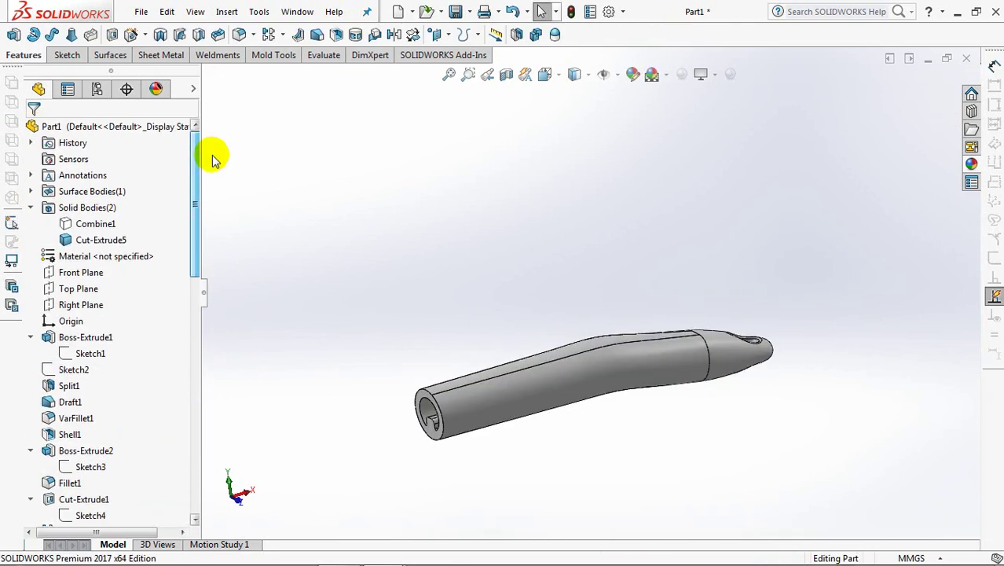
left_click(82, 223)
left_click(315, 243)
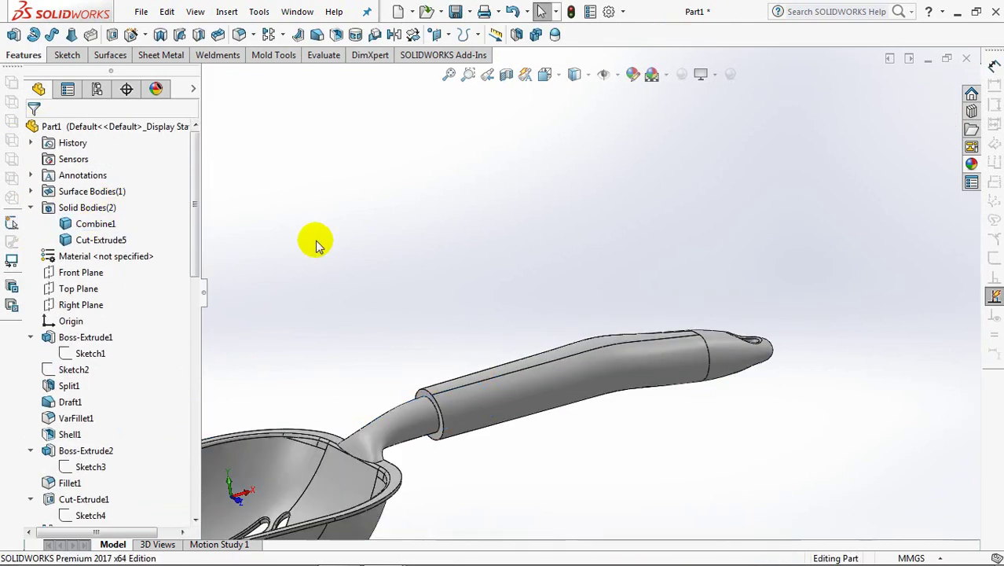
mouse_move(509, 259)
middle_mouse_down()
mouse_move(475, 287)
mouse_move(474, 304)
middle_mouse_up()
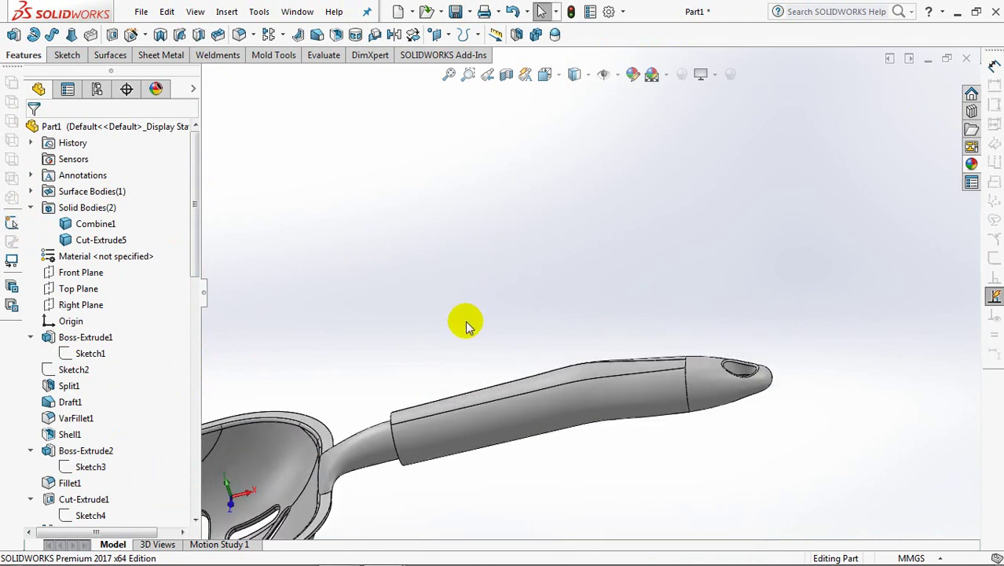
key("ctrl+7")
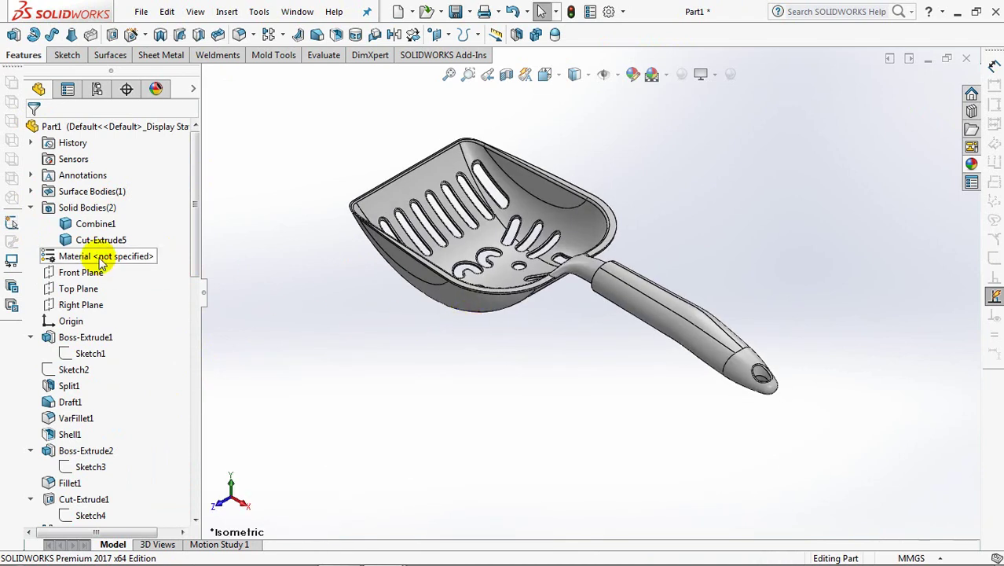
Step: Assign PVC 0.007 Plasticized from the Plastics materials to the part
right_click(101, 261)
left_click(163, 265)
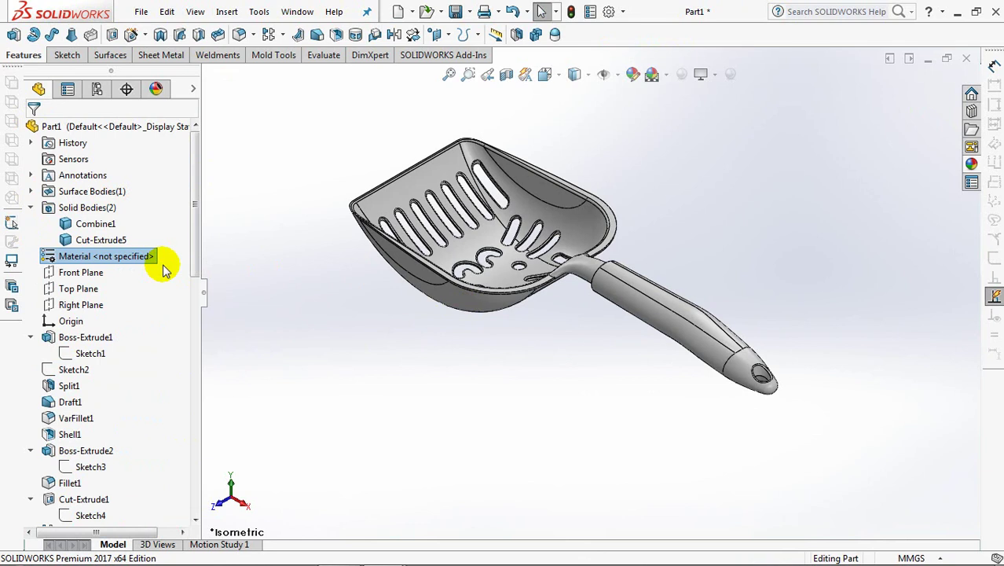
left_click(241, 115)
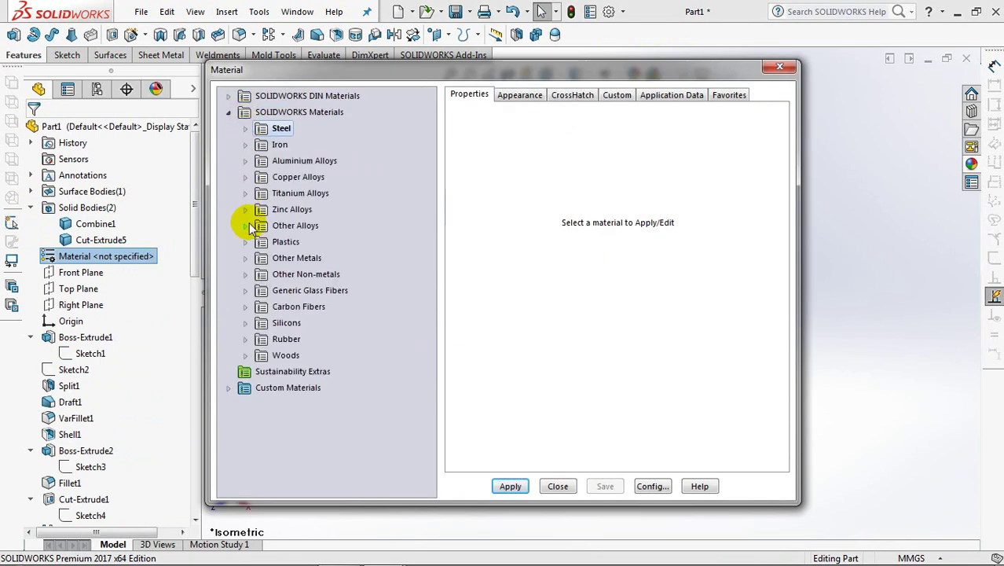
double_click(267, 241)
left_click_drag(432, 274, 437, 403)
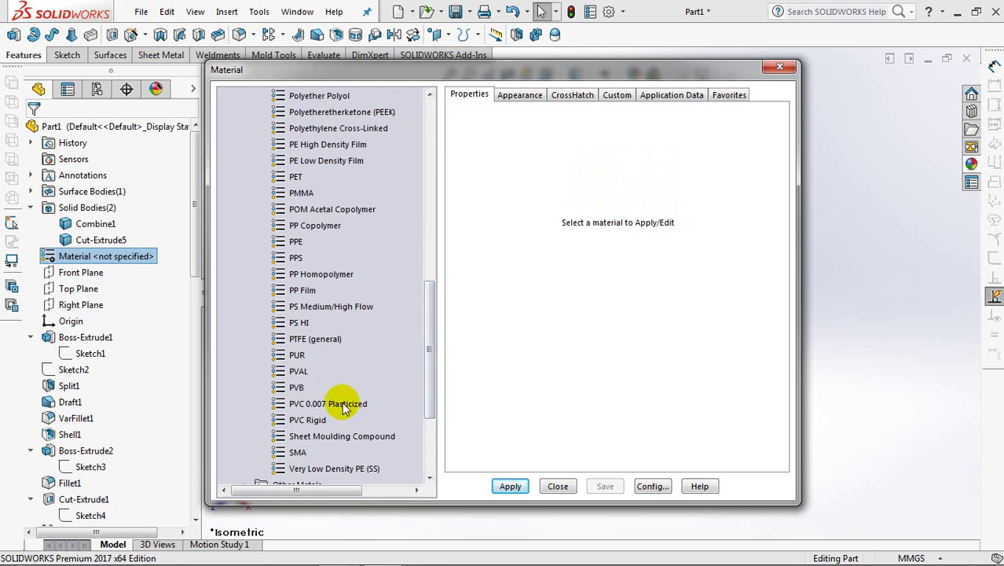
left_click(344, 405)
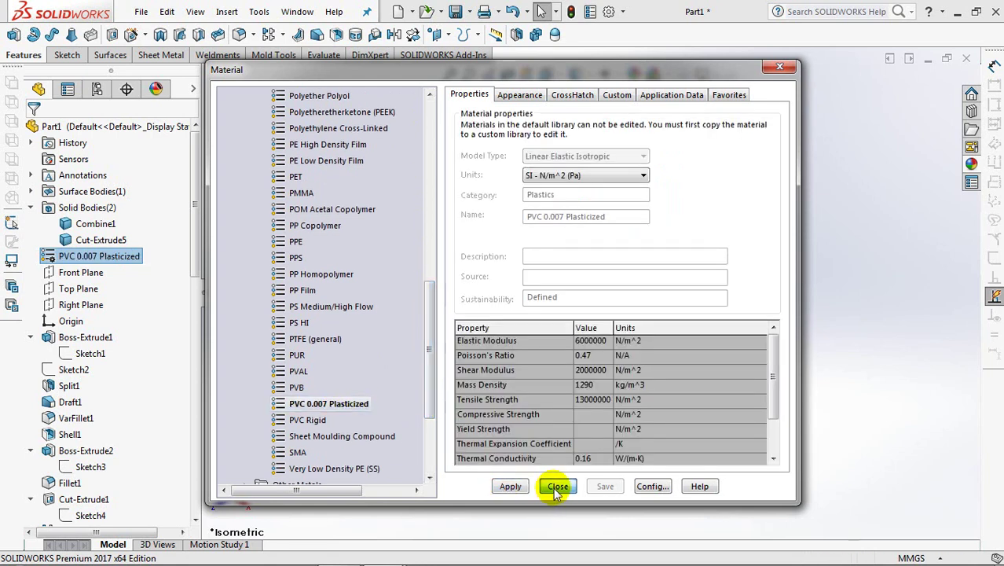
left_click(556, 488)
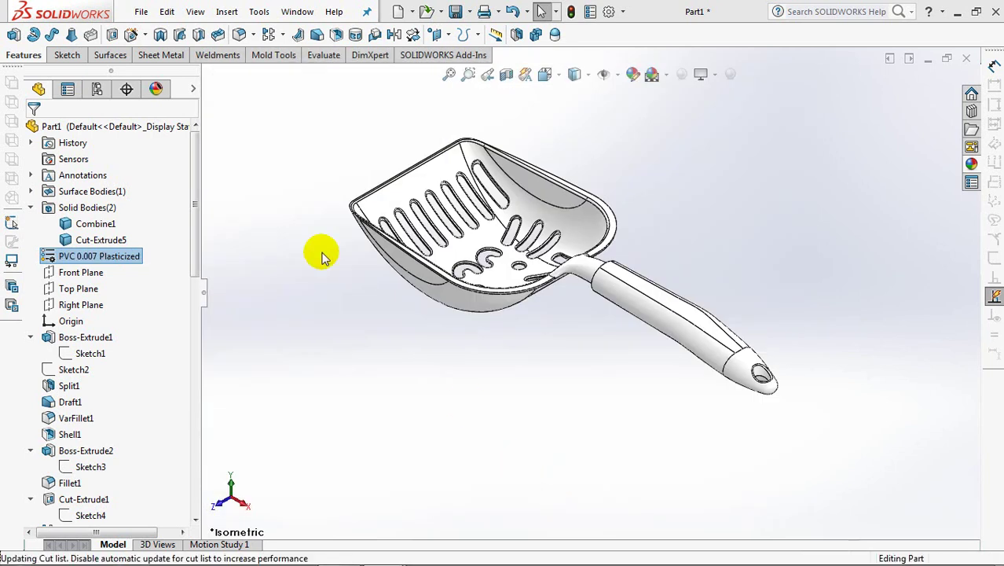
Step: Give the slotted scoop body a black appearance
left_click(633, 74)
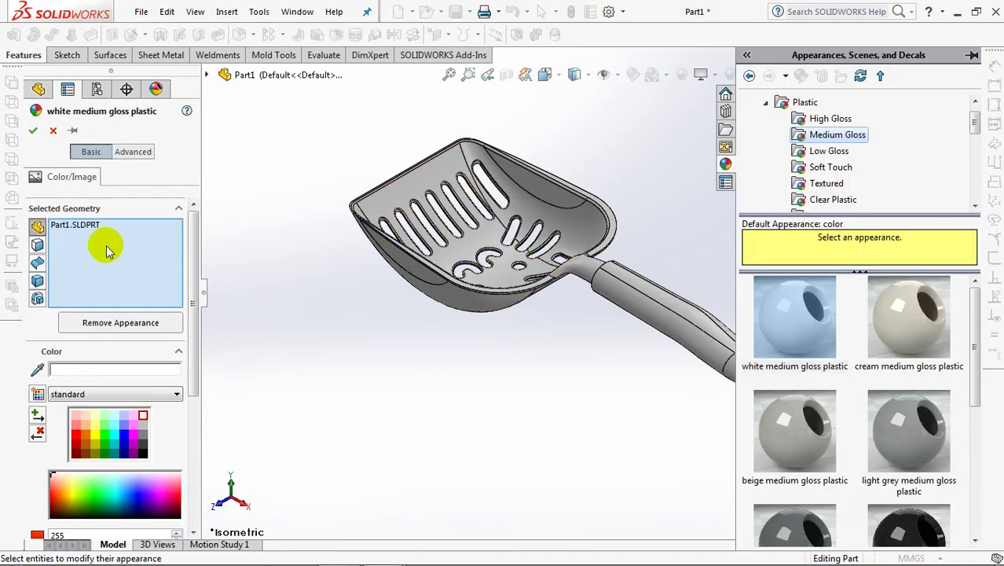
left_click(118, 253)
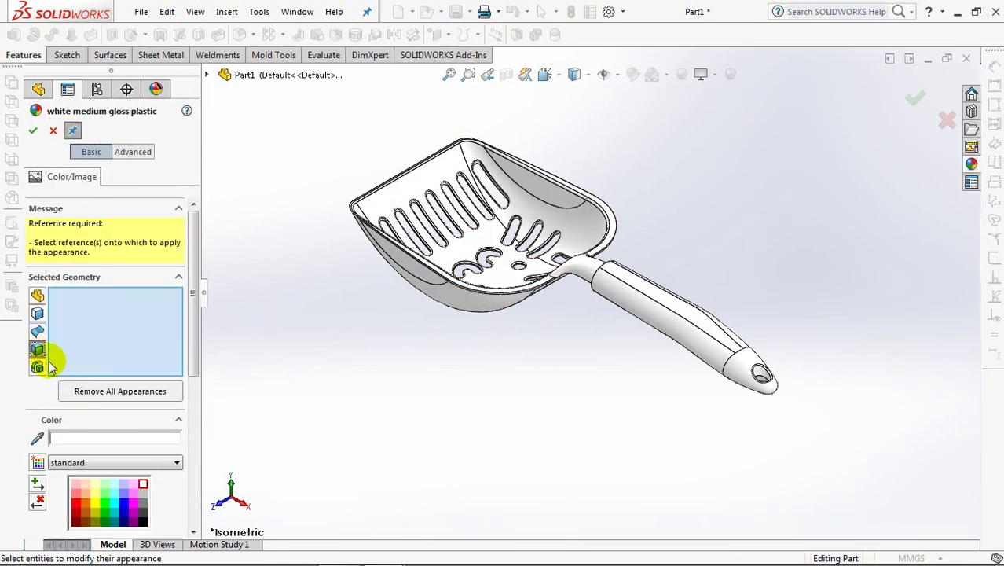
left_click(146, 511)
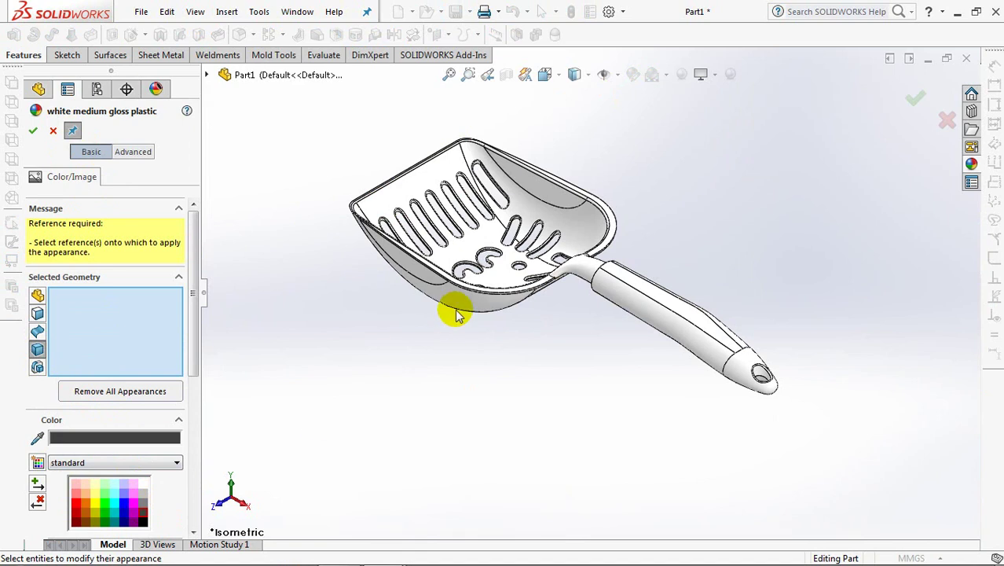
left_click(458, 303)
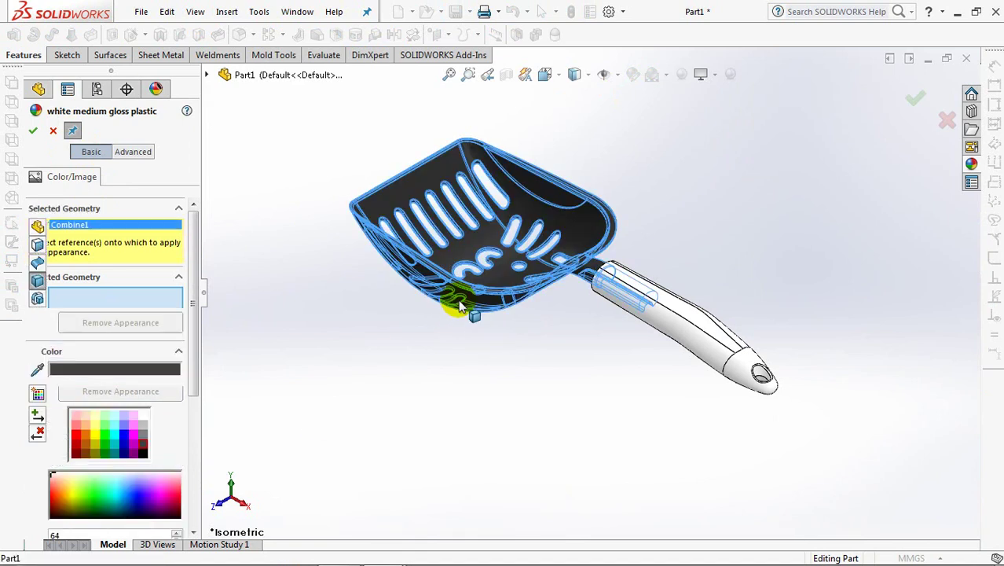
left_click(33, 132)
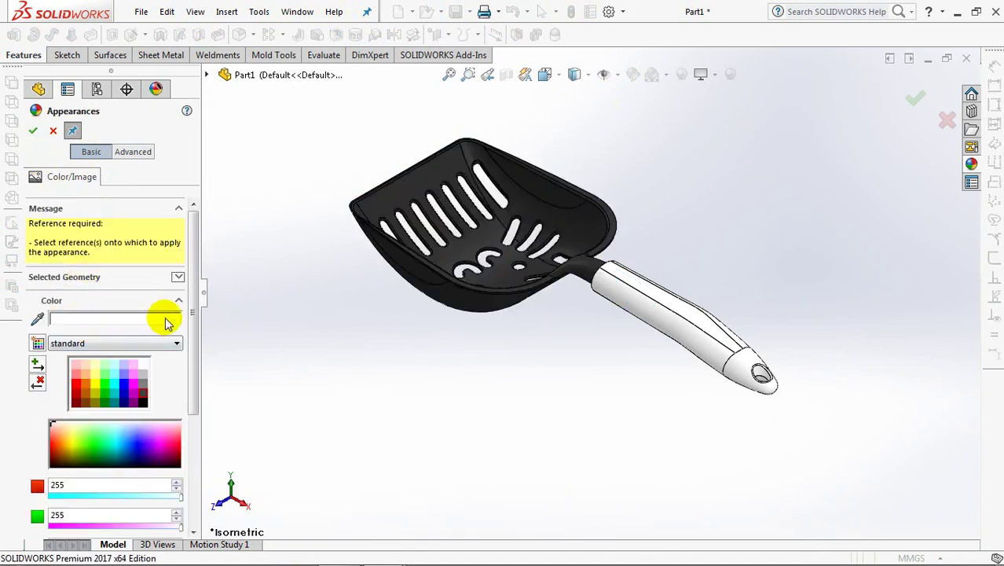
Step: Color the handle body red and orbit to view the finished scoop from above
scroll(194, 339, "down", 1)
left_click(177, 269)
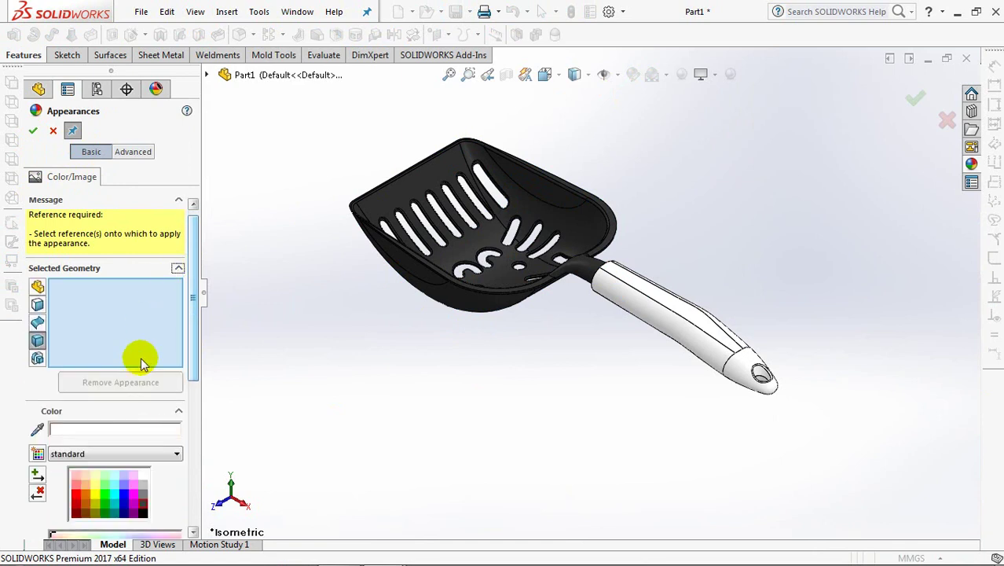
left_click(76, 496)
left_click(666, 330)
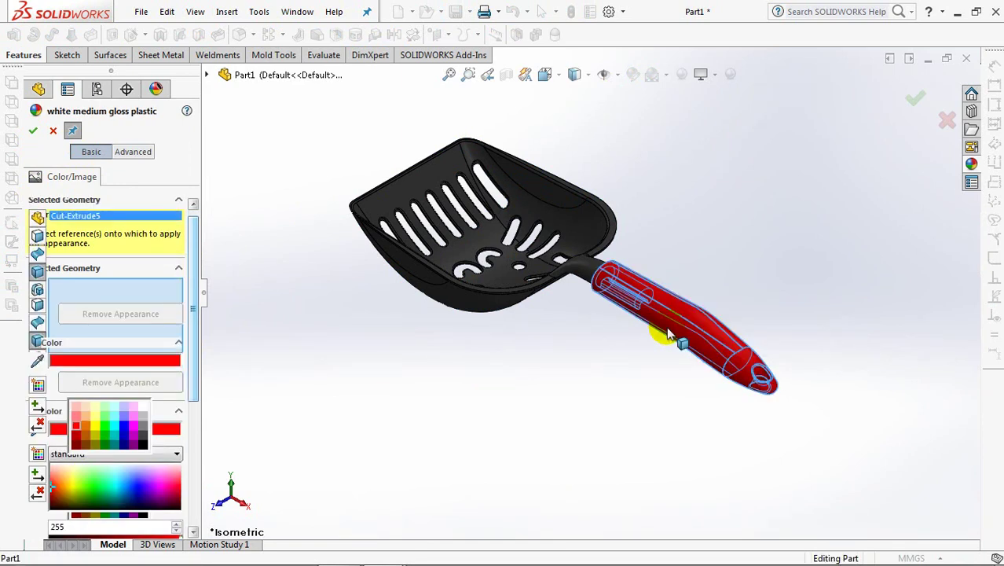
left_click(913, 97)
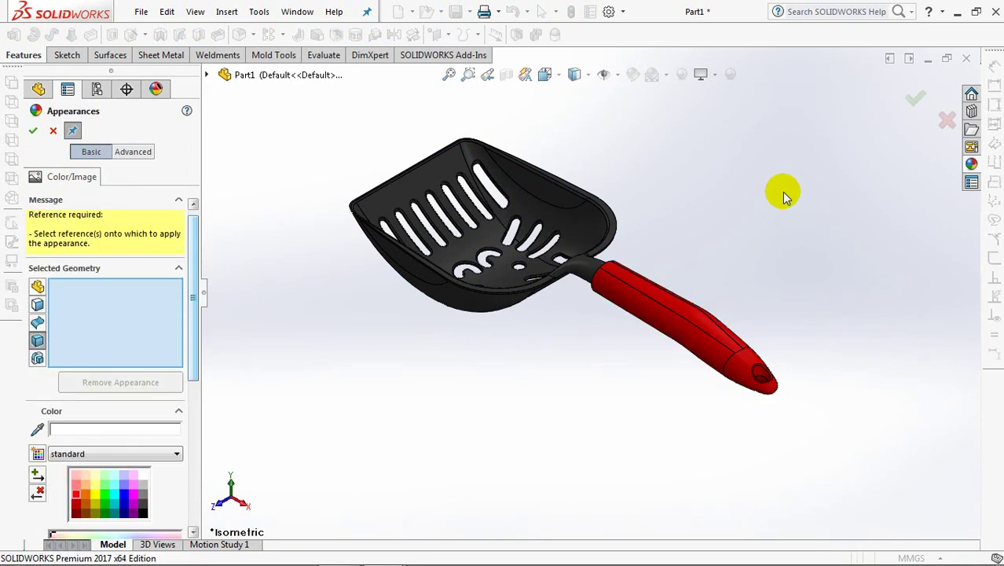
left_click(949, 123)
mouse_move(762, 224)
middle_mouse_down()
mouse_move(854, 292)
mouse_move(817, 393)
mouse_move(814, 451)
mouse_move(818, 292)
mouse_move(839, 343)
mouse_move(809, 338)
mouse_move(801, 374)
middle_mouse_up()
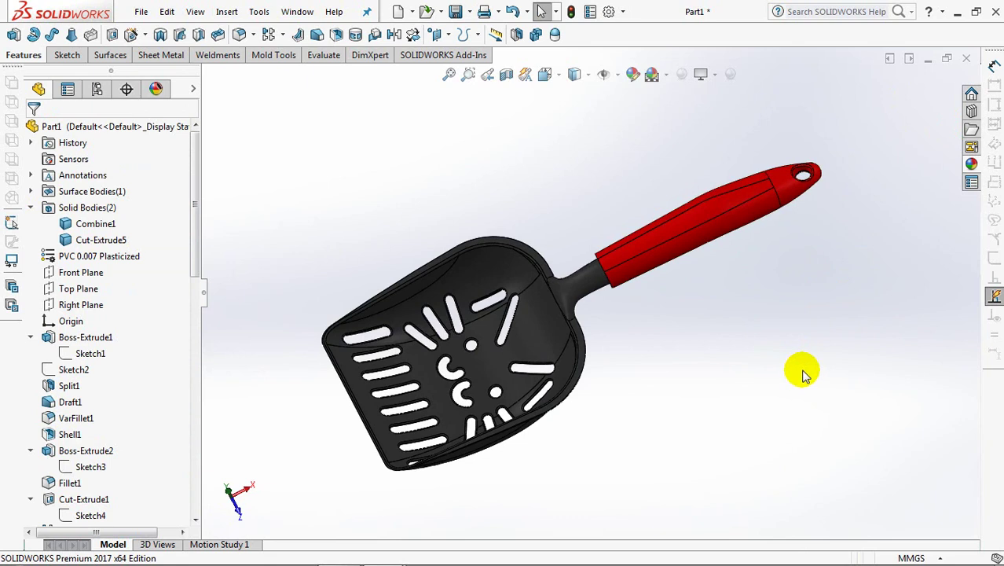